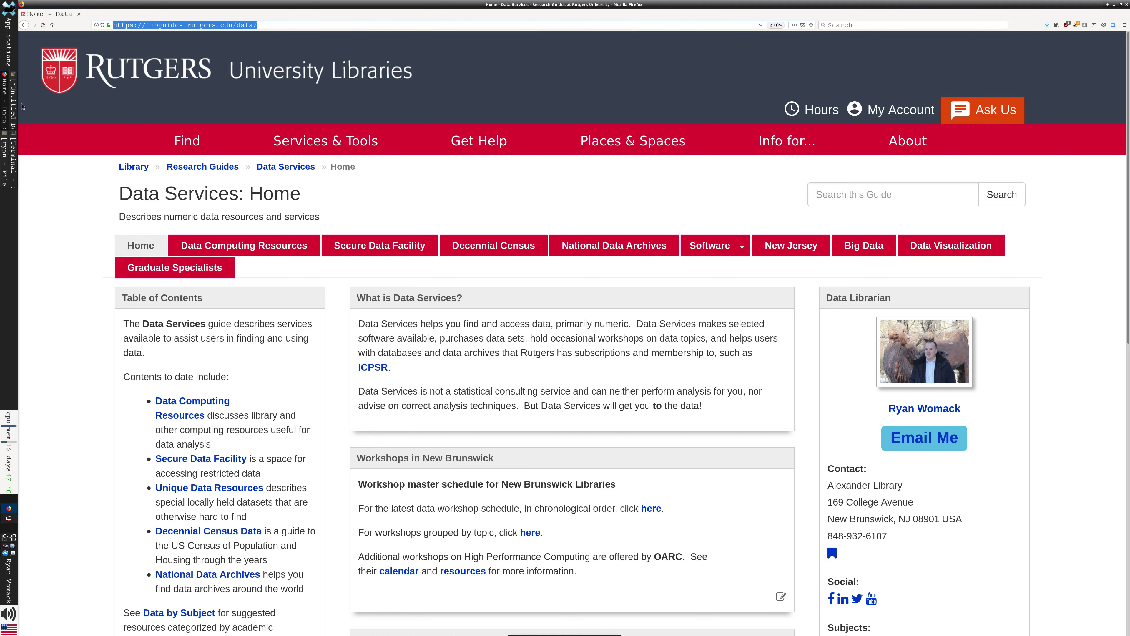
# - Switch to the text note holding the guide's web address and highlight libguides.rutgers.edu in it
pyautogui.click(14, 103)
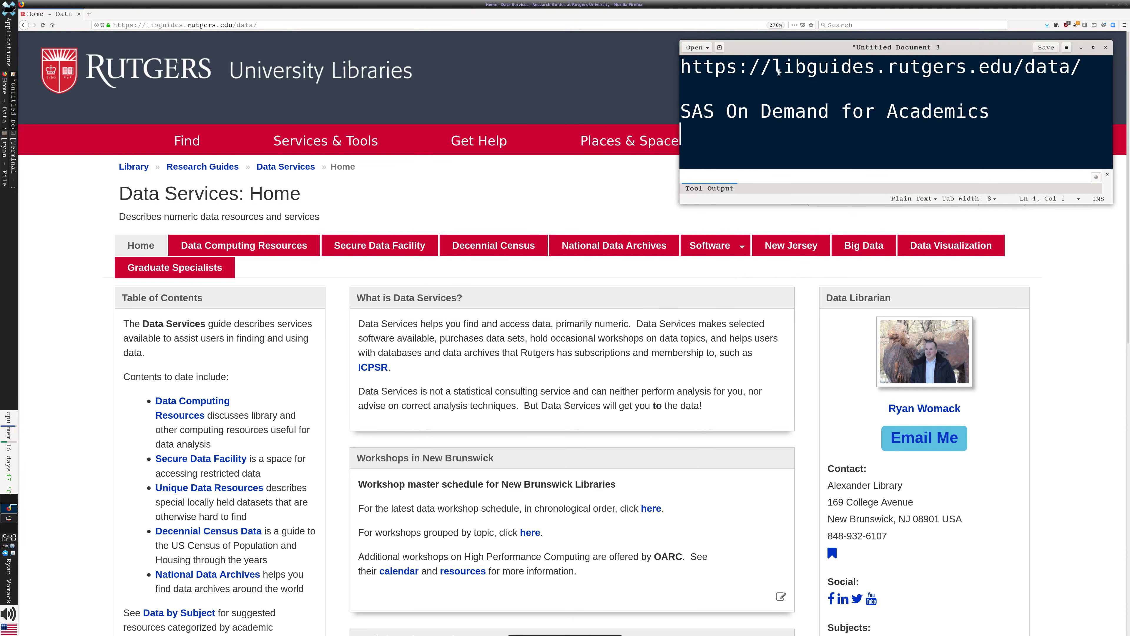
pyautogui.moveTo(778, 73); pyautogui.dragTo(1011, 69)
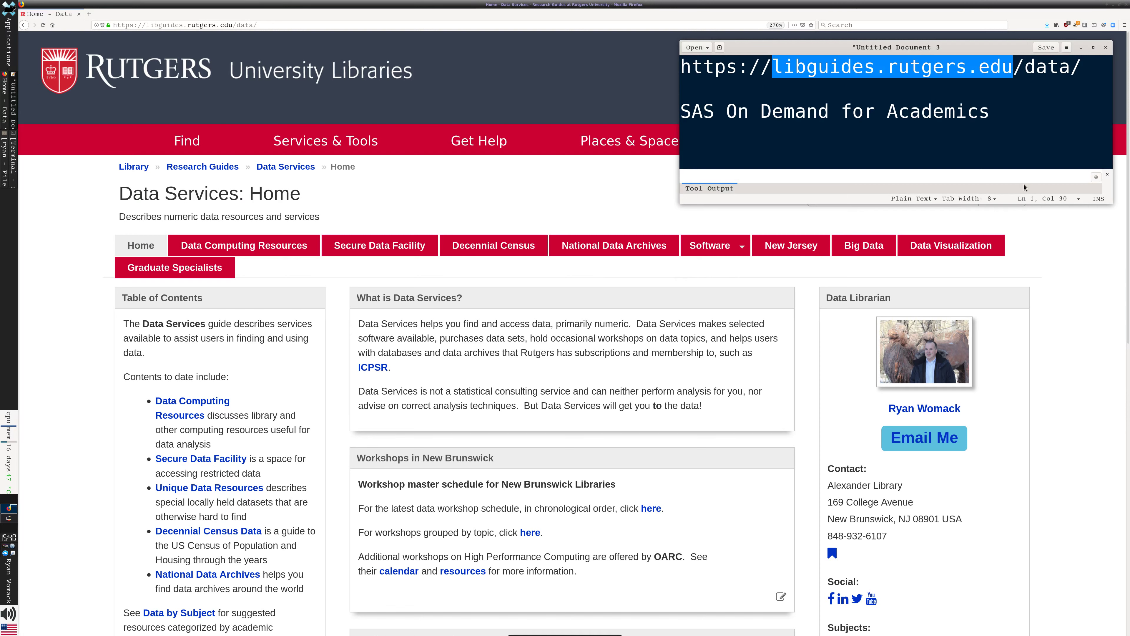
pyautogui.press('Down')
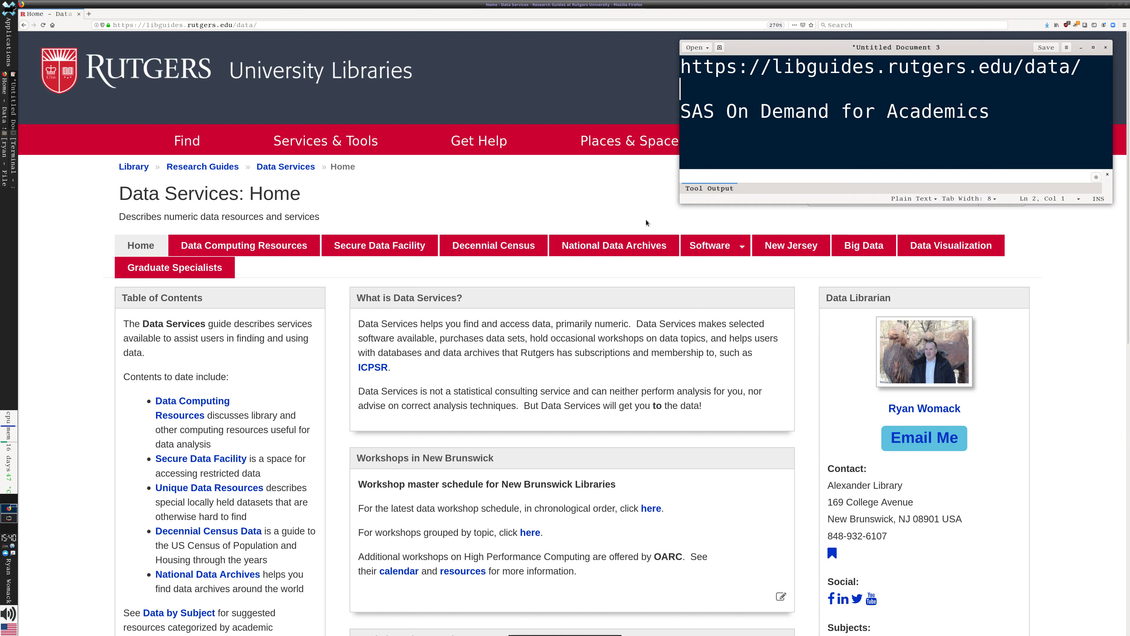
# - View the Graduate Specialists page of the Data Services guide
pyautogui.click(711, 245)
pyautogui.click(663, 338)
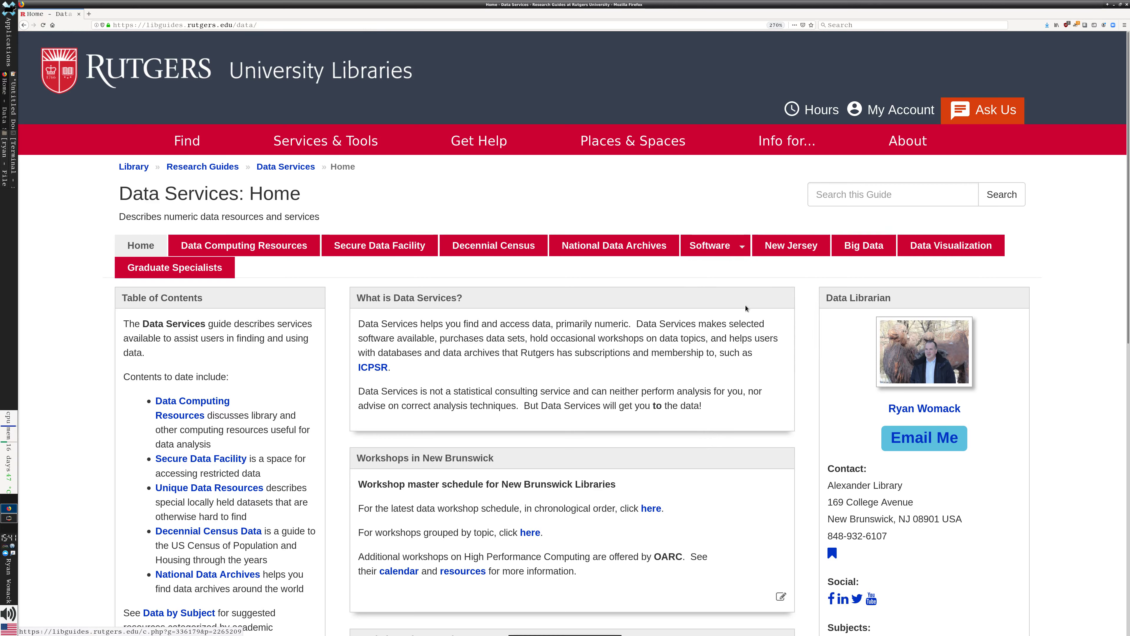
pyautogui.click(207, 275)
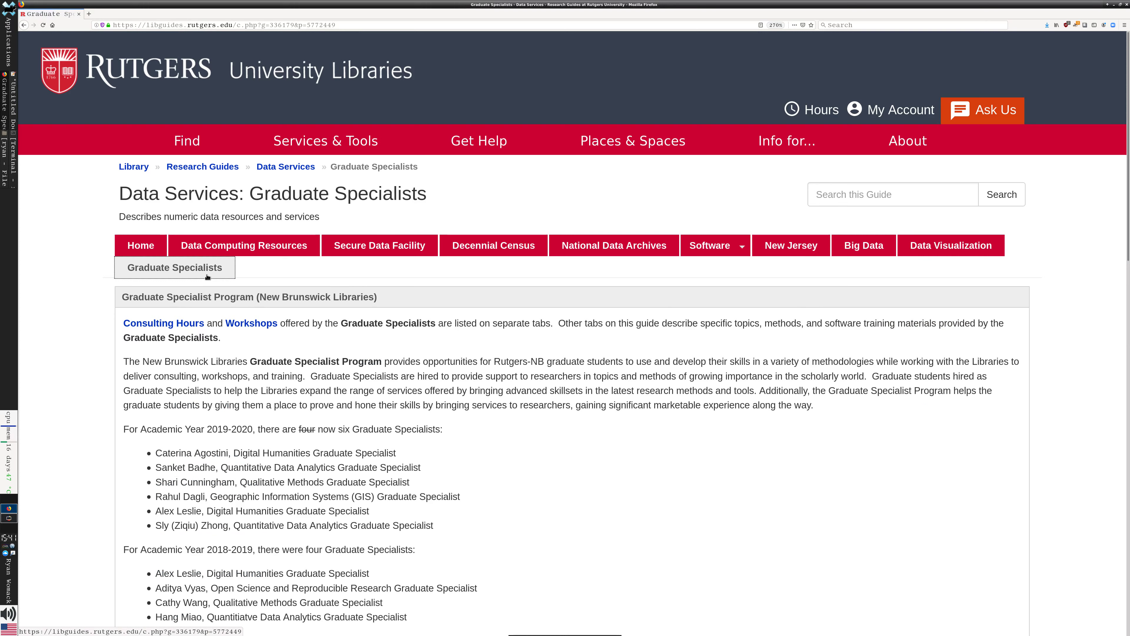
# - Go to the SAS page within the Software section of the Data Services guide
pyautogui.click(732, 244)
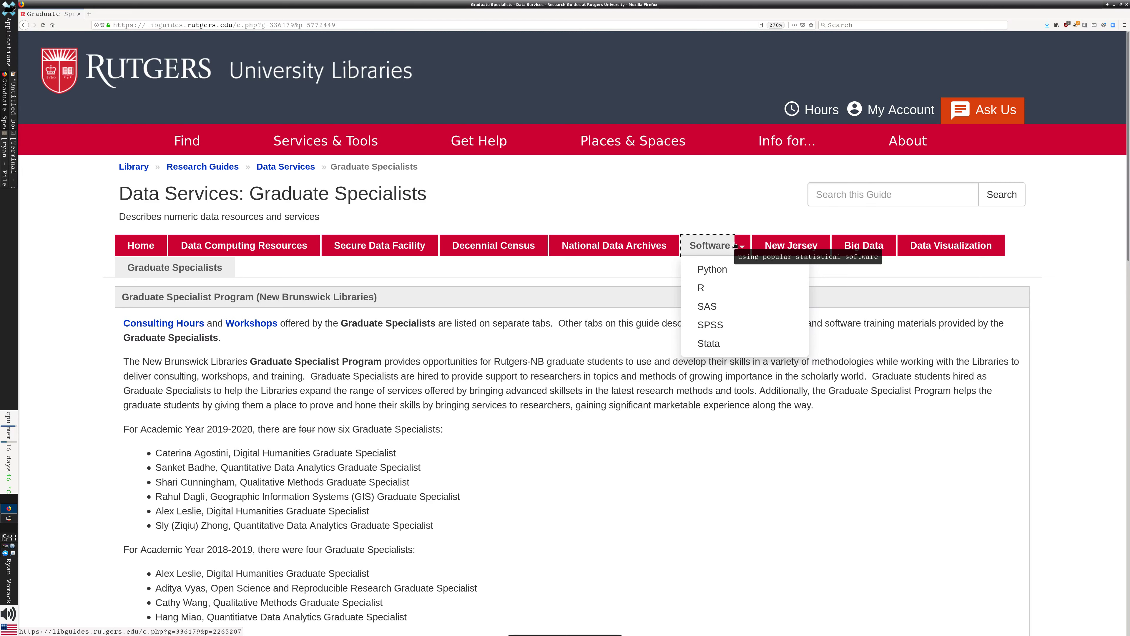
pyautogui.click(712, 213)
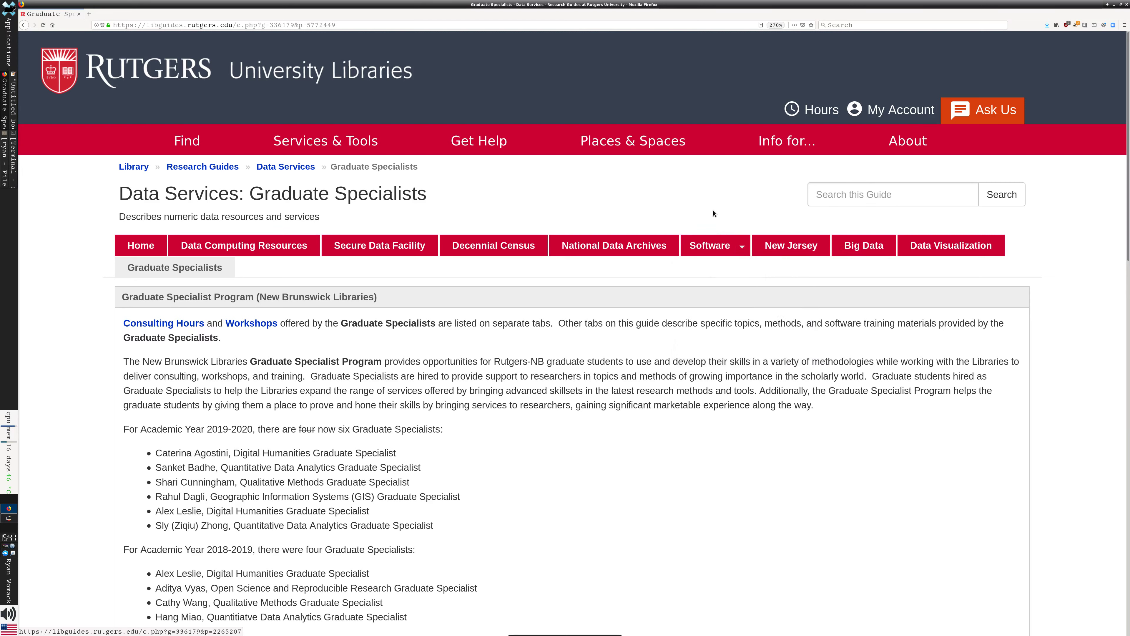
pyautogui.click(713, 253)
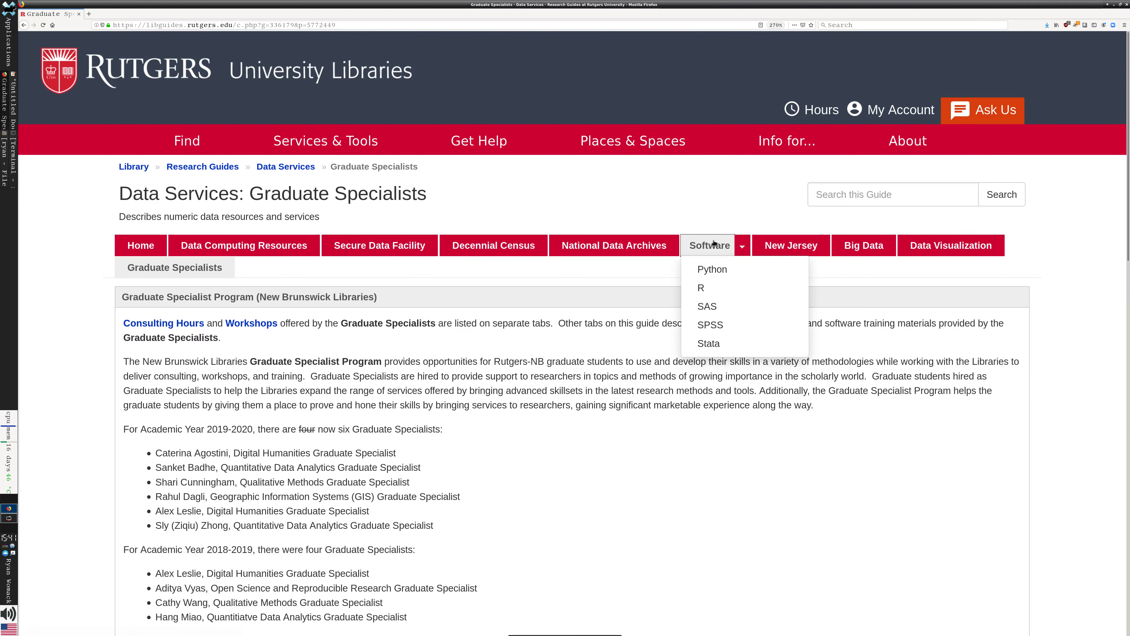
pyautogui.click(708, 306)
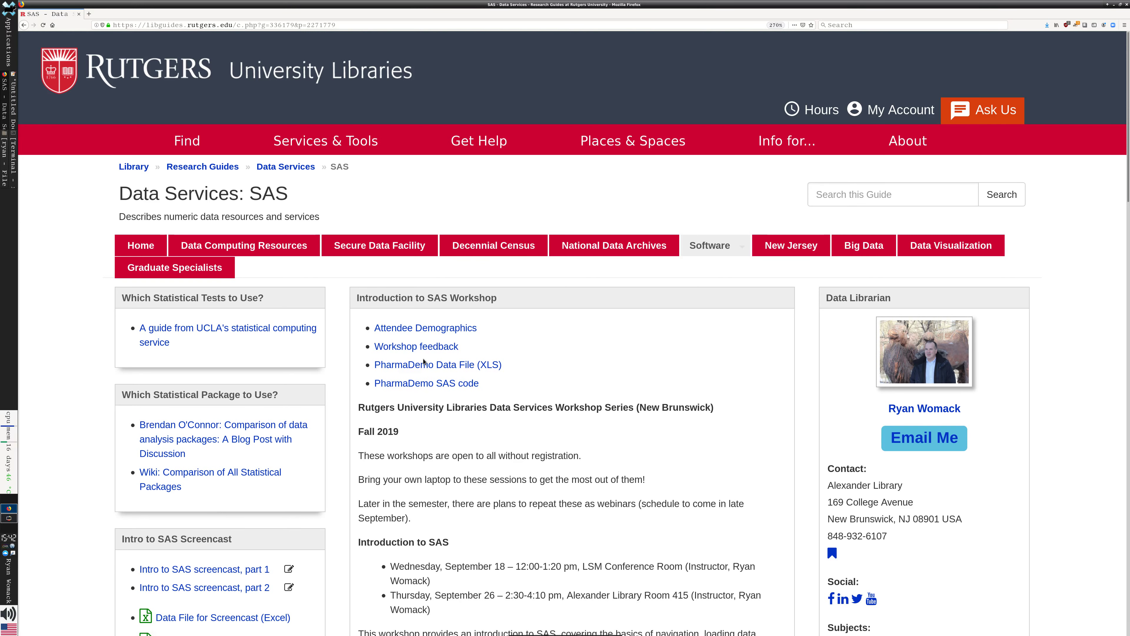
# - Save the linked PharmaDemo Data File (XLS) to the Desktop folder as PharmaDemo.xls
pyautogui.rightClick(431, 366)
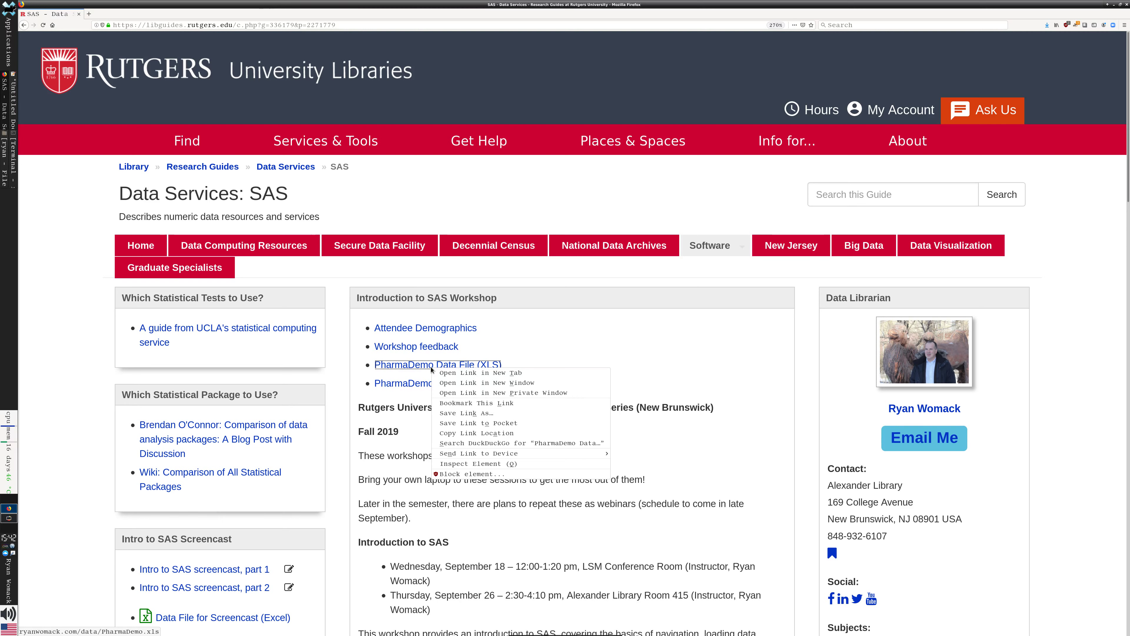
pyautogui.click(491, 413)
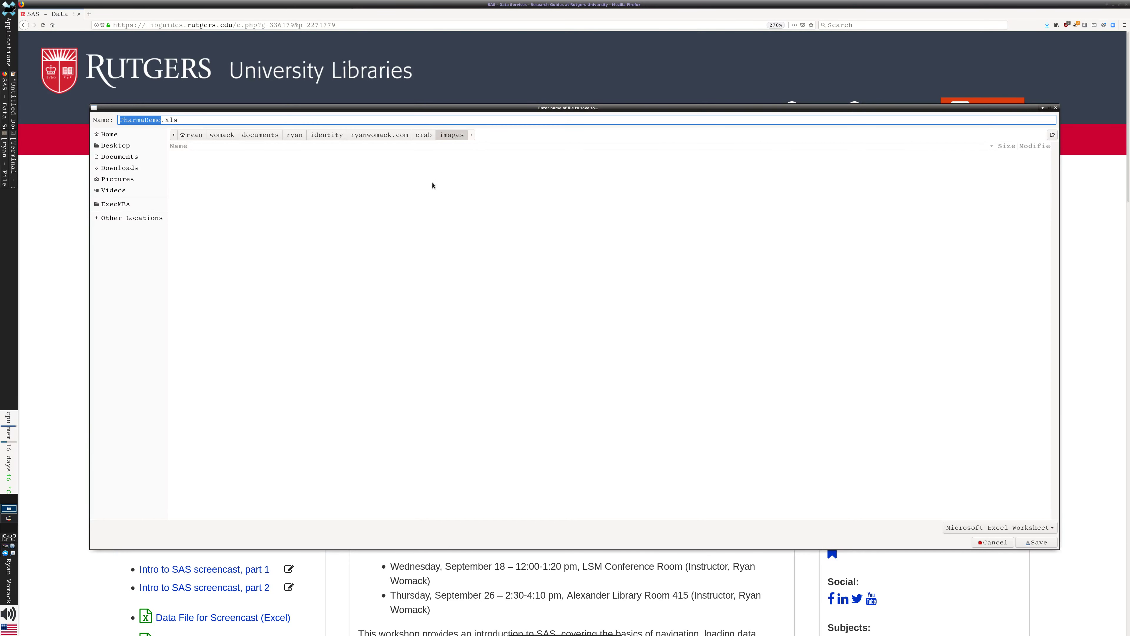
pyautogui.click(125, 148)
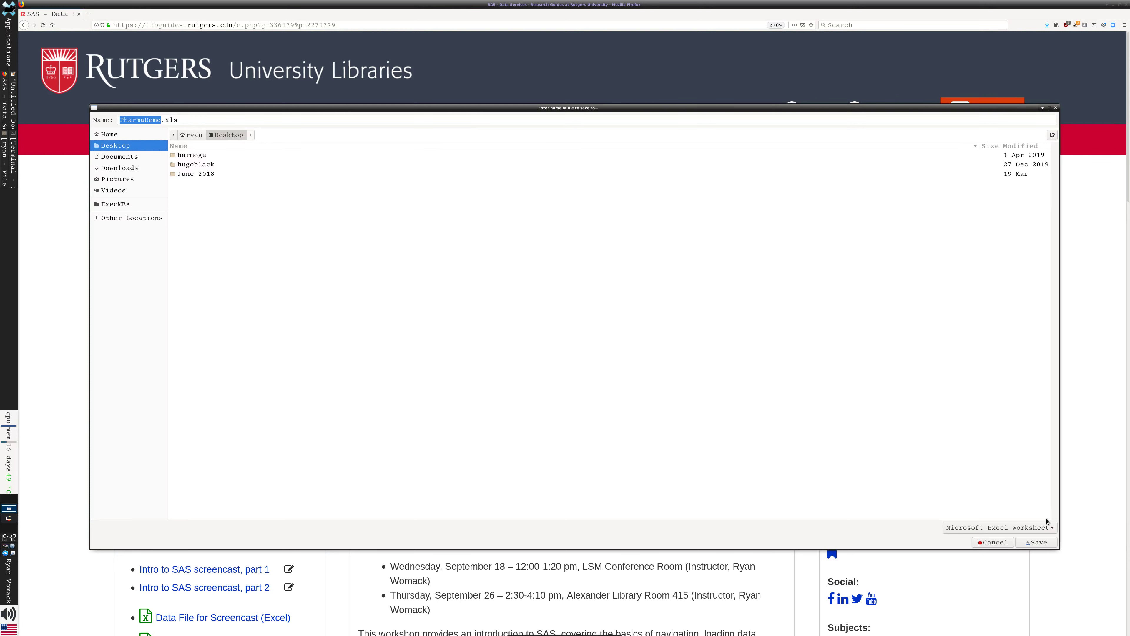
pyautogui.click(1043, 542)
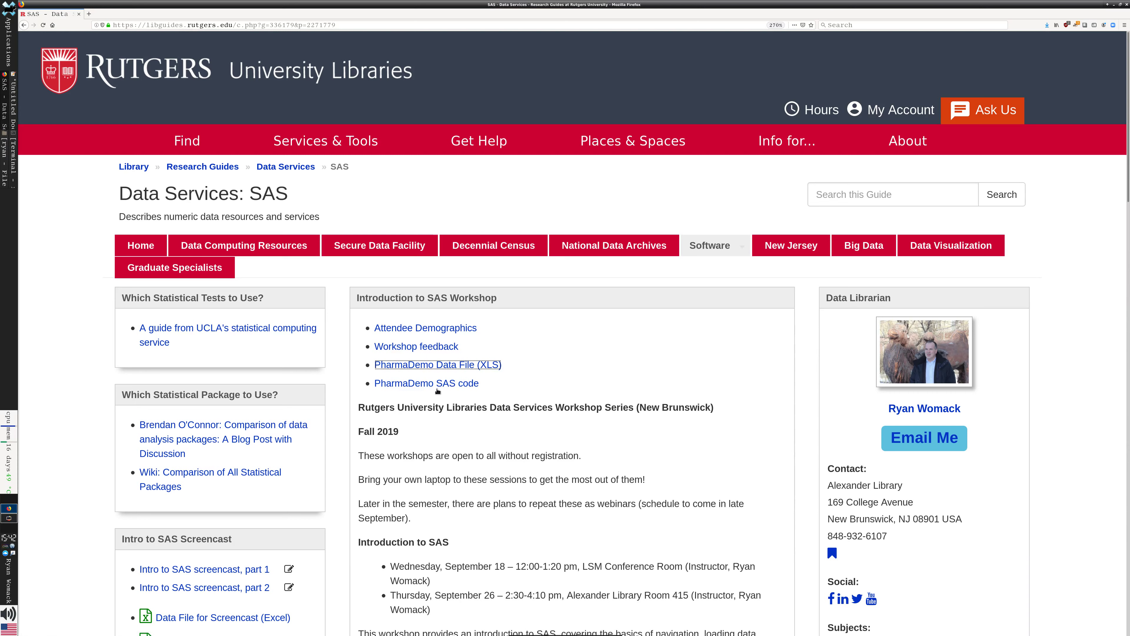
# - Save the linked PharmaDemo SAS code to the Desktop folder as Pharma_demo.sas
pyautogui.rightClick(434, 387)
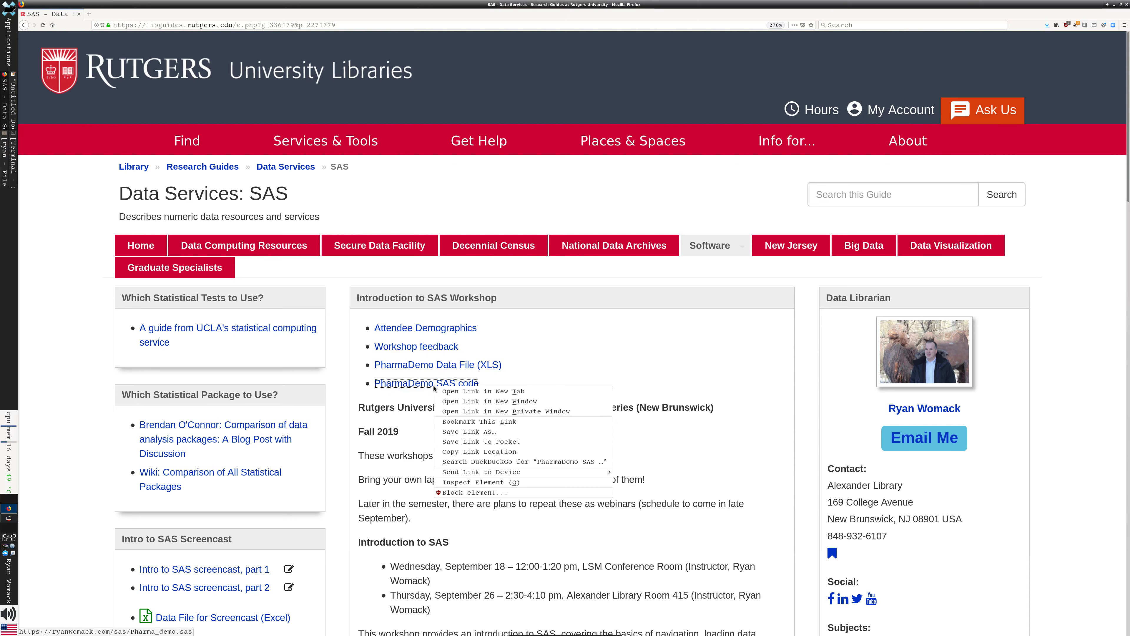
pyautogui.click(512, 432)
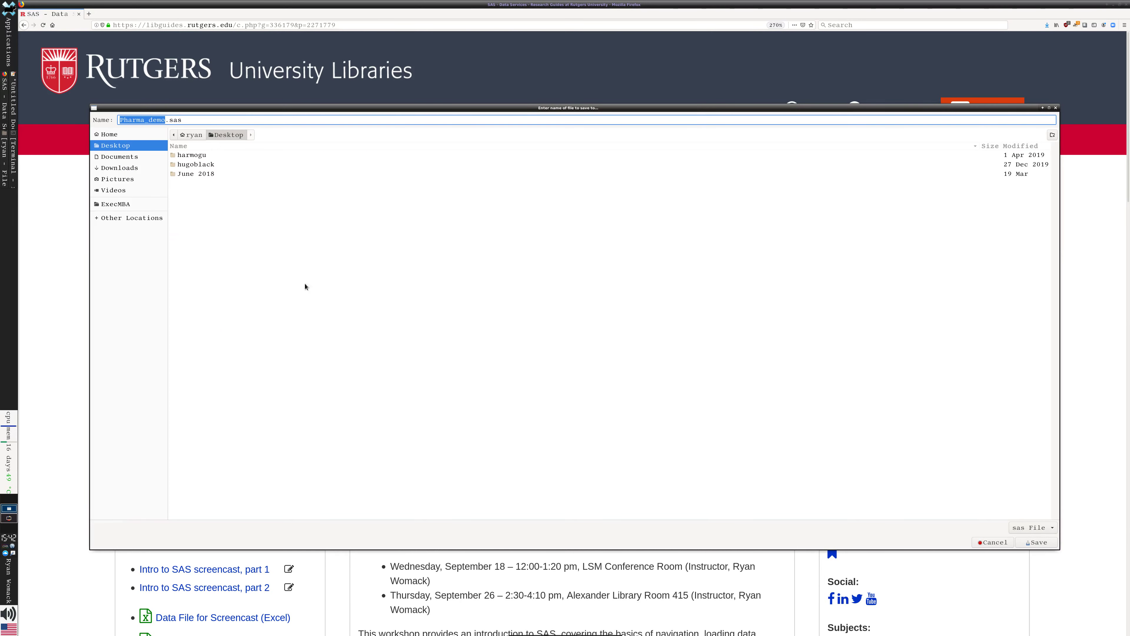
pyautogui.click(1037, 542)
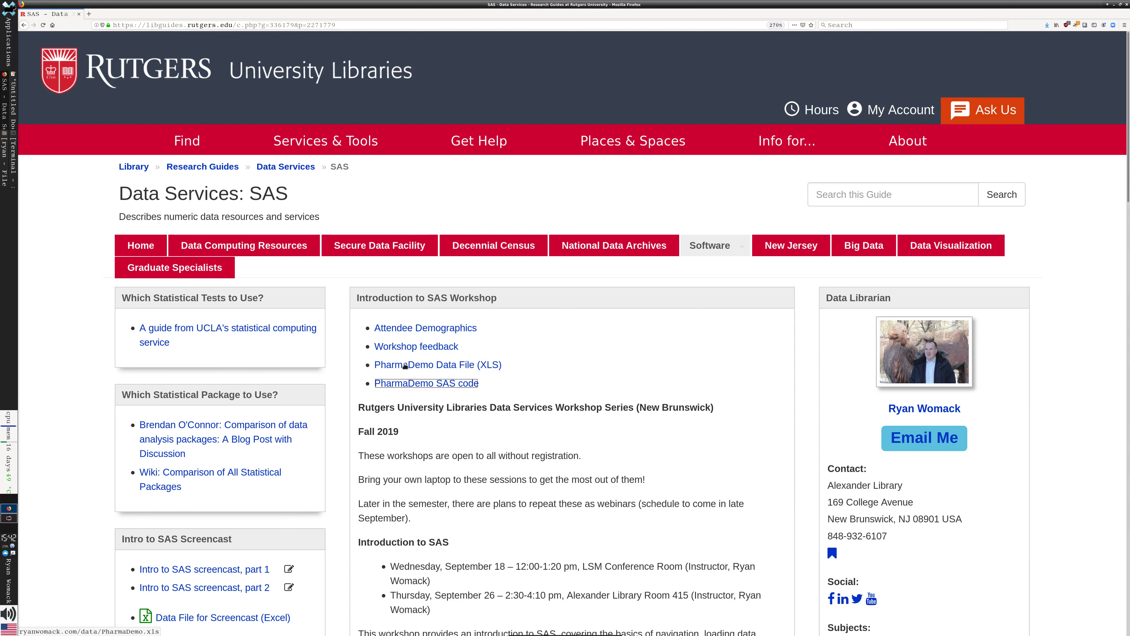
pyautogui.rightClick(406, 365)
pyautogui.click(542, 355)
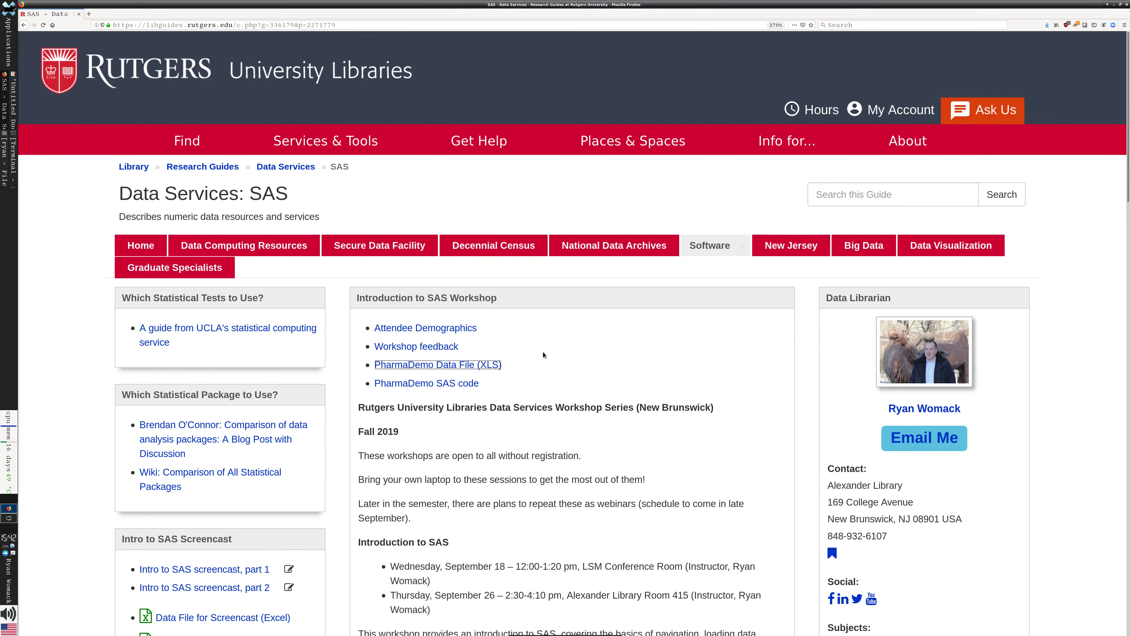
pyautogui.rightClick(431, 386)
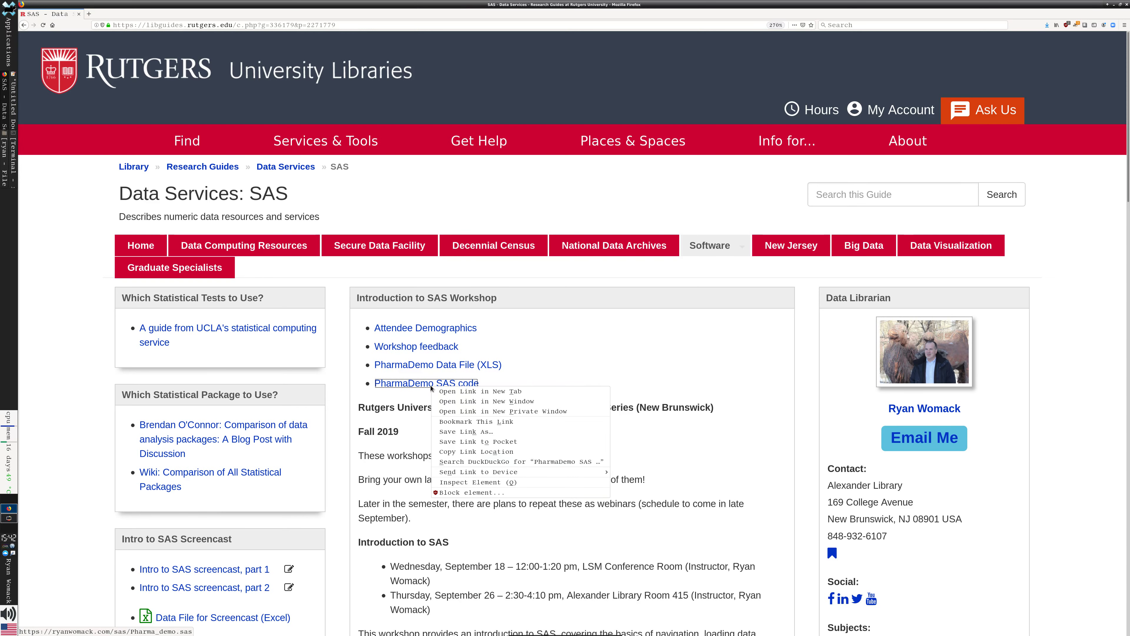
pyautogui.click(614, 350)
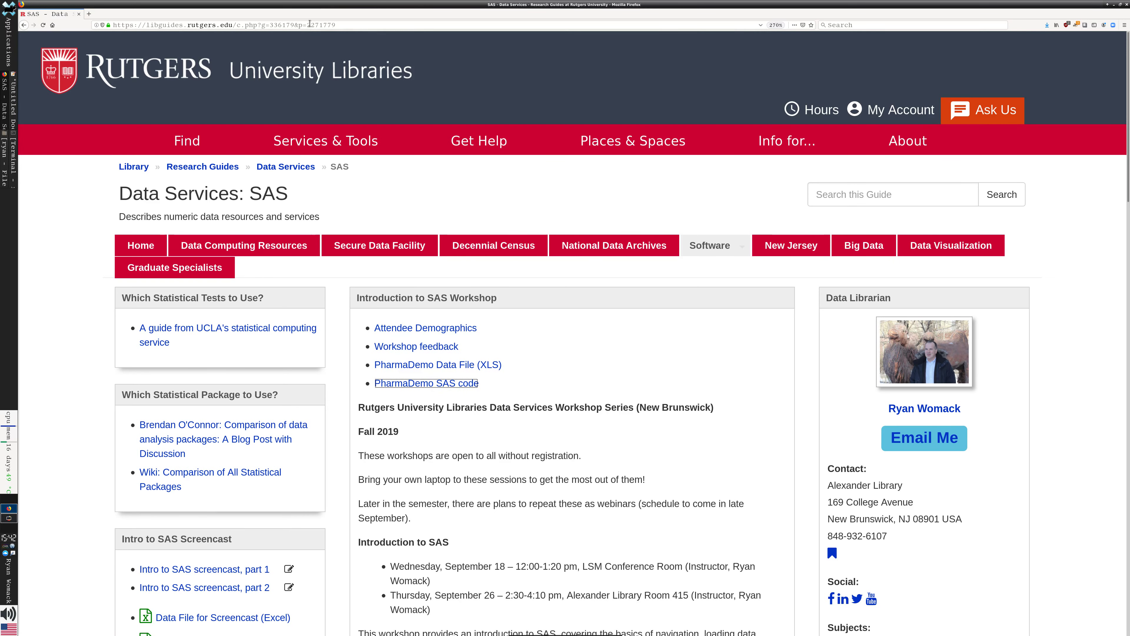
# - Search the web for "sas on demand for academics" and open the sas.com en_us result titled SAS OnDemand for Academics | SAS
pyautogui.click(309, 24)
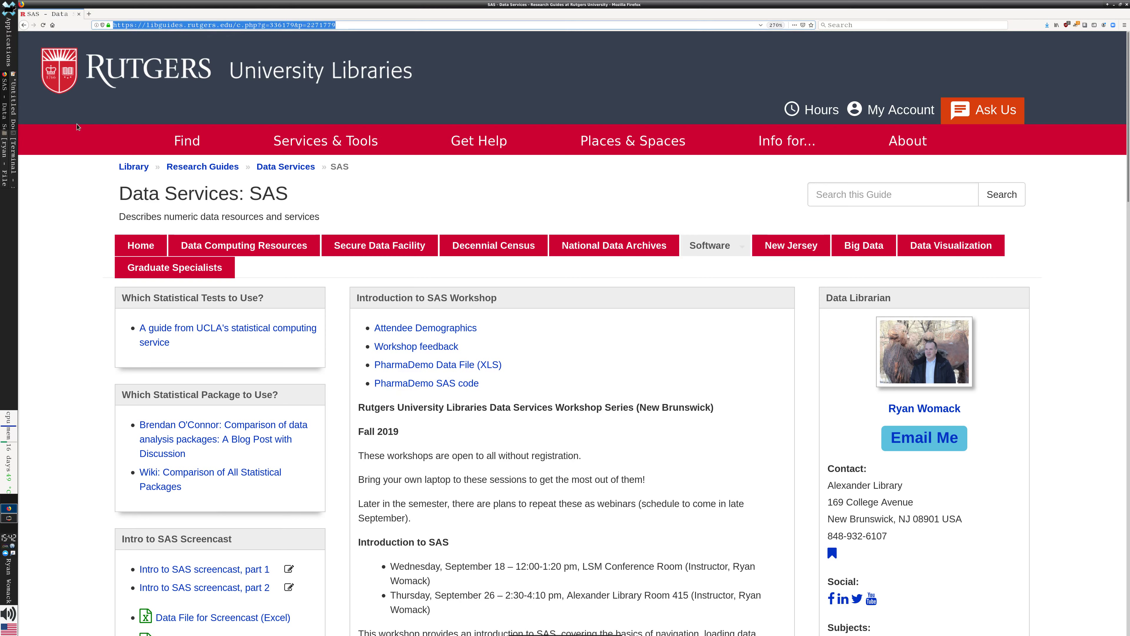
pyautogui.click(12, 103)
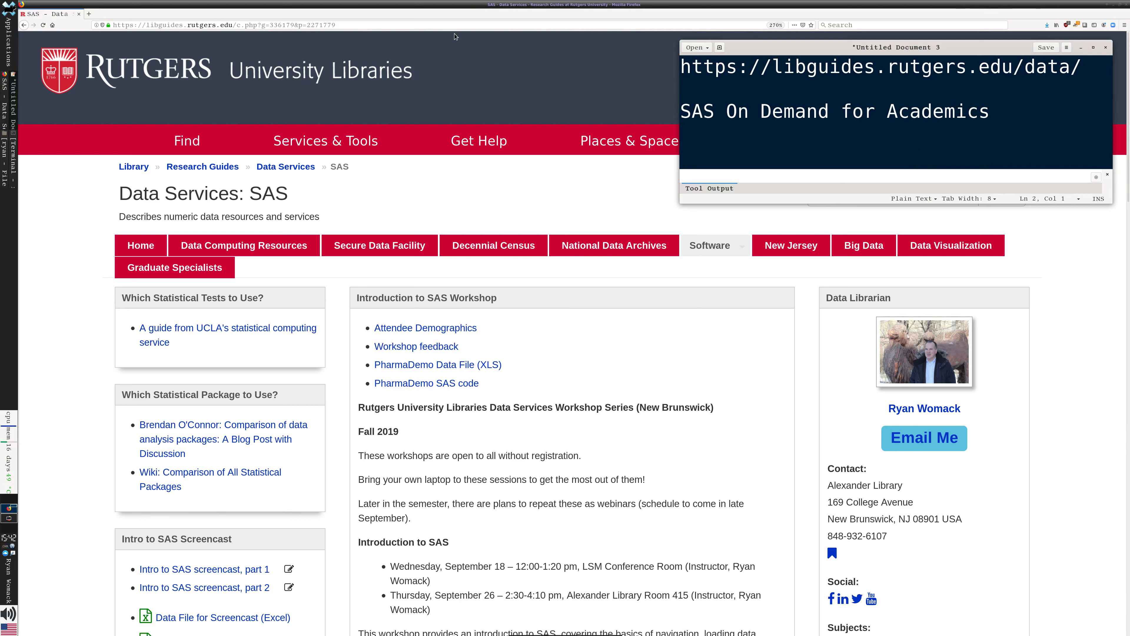
pyautogui.click(471, 25)
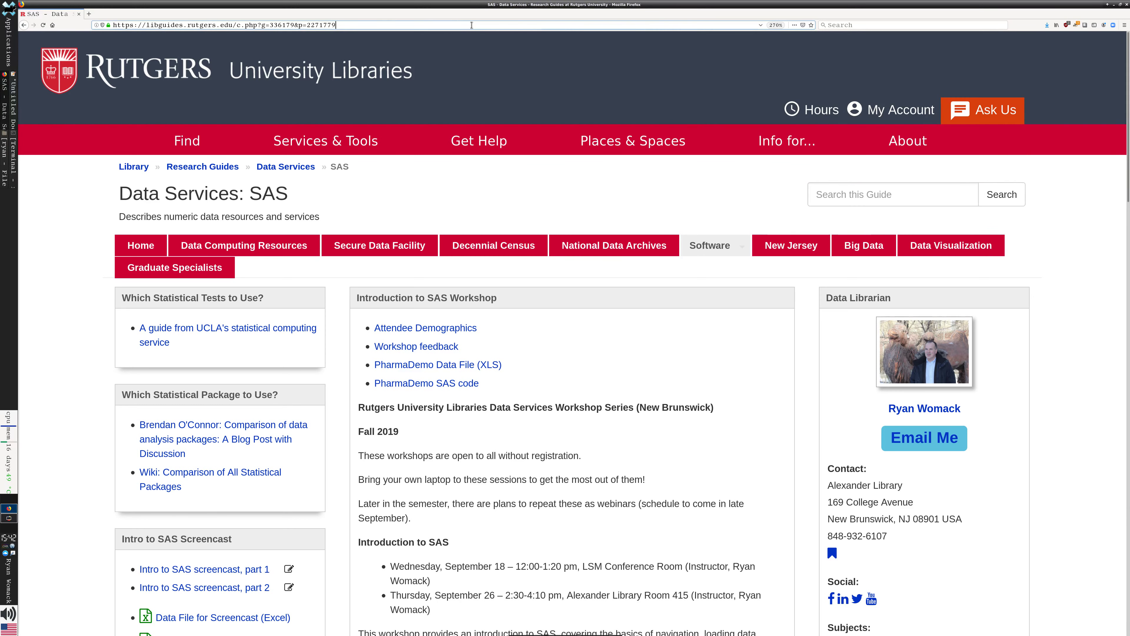
pyautogui.hotkey('ctrl', 'a')
pyautogui.write('sas')
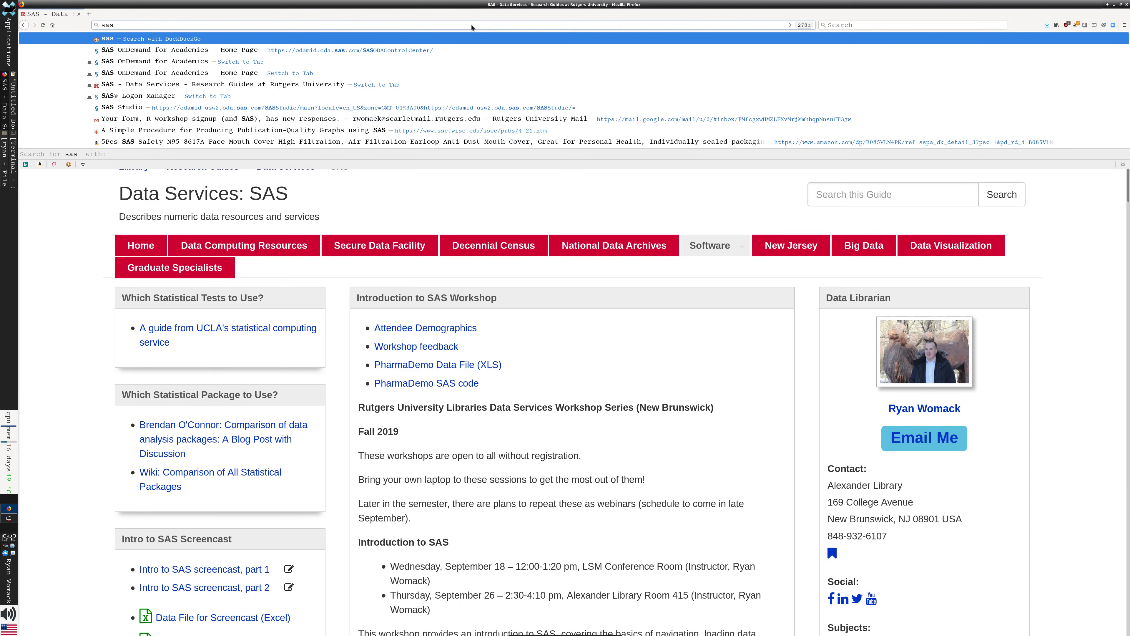
pyautogui.write(' on demand')
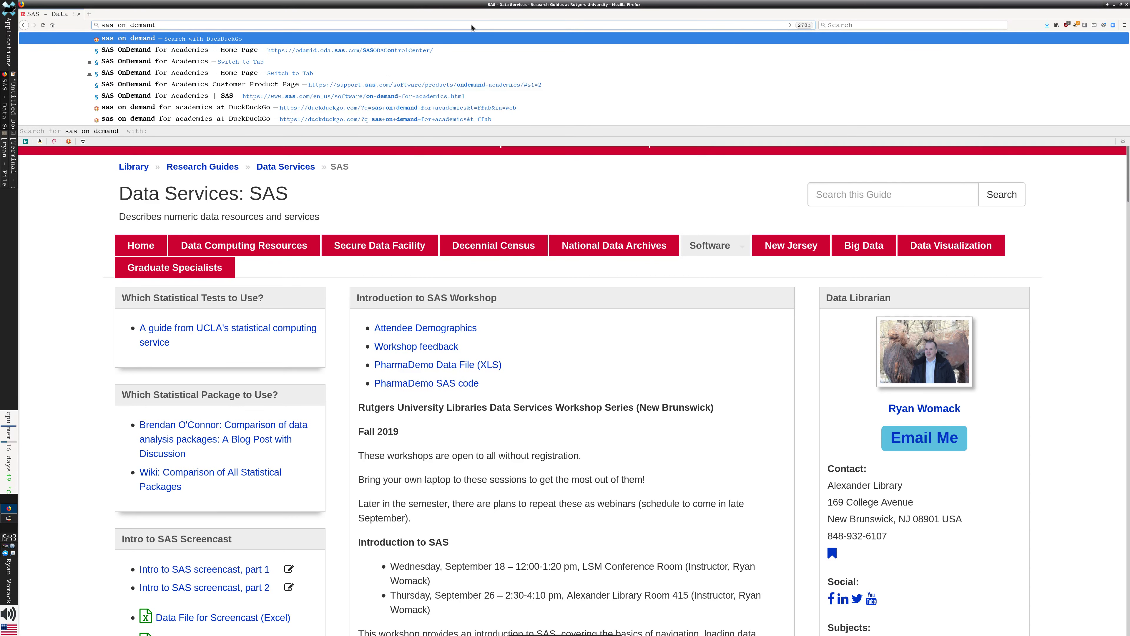
pyautogui.write(' for academi')
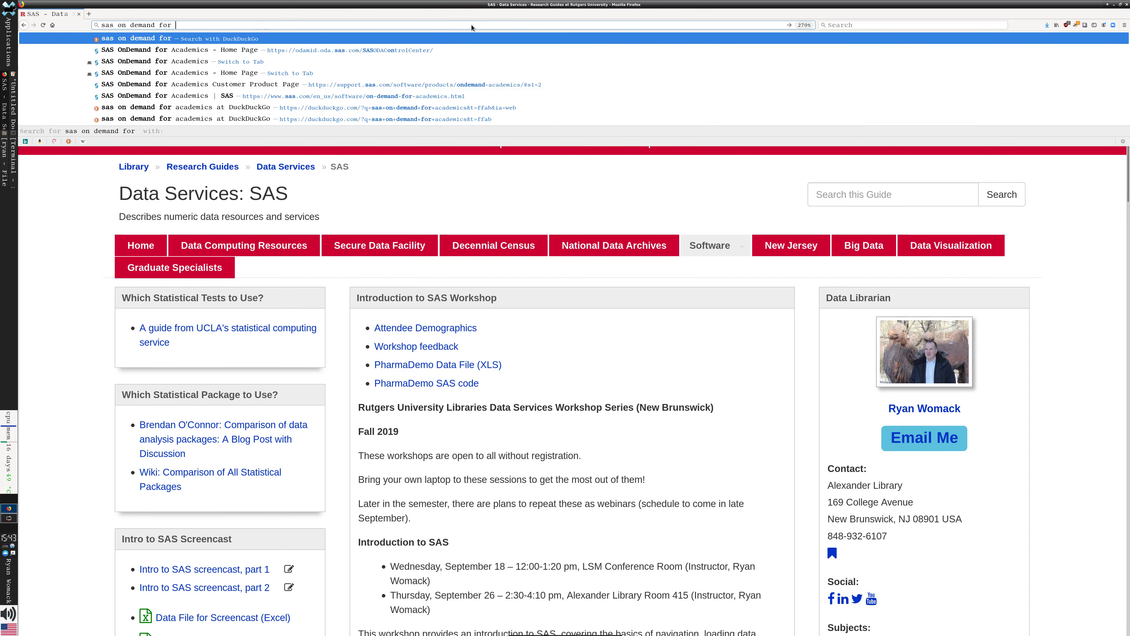
pyautogui.write('cs')
pyautogui.press('Return')
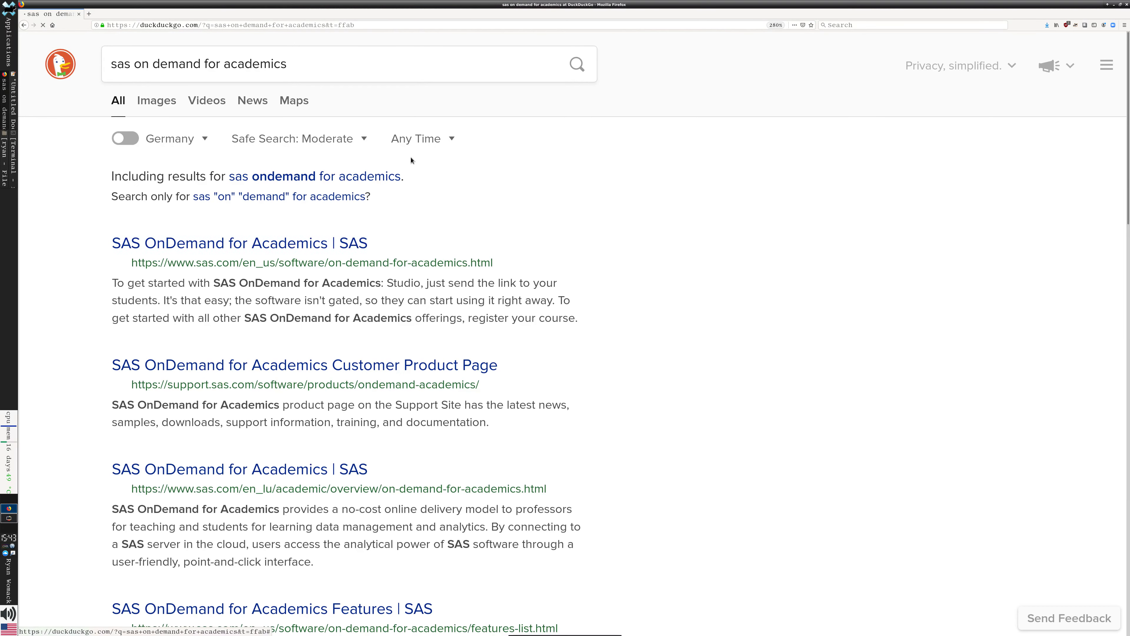
pyautogui.click(334, 245)
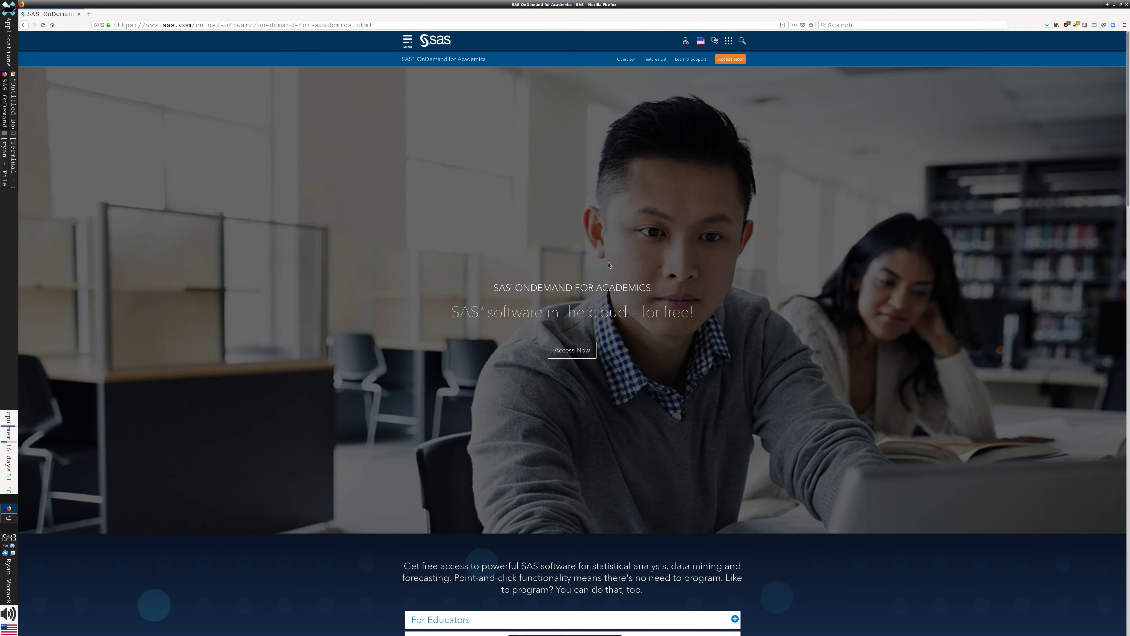
# - Follow Access Now on the SAS OnDemand for Academics overview page
pyautogui.hotkey('ctrl', '+')
pyautogui.hotkey('ctrl', '+')
pyautogui.hotkey('ctrl', '+')
pyautogui.hotkey('ctrl', '+')
pyautogui.hotkey('ctrl', '+')
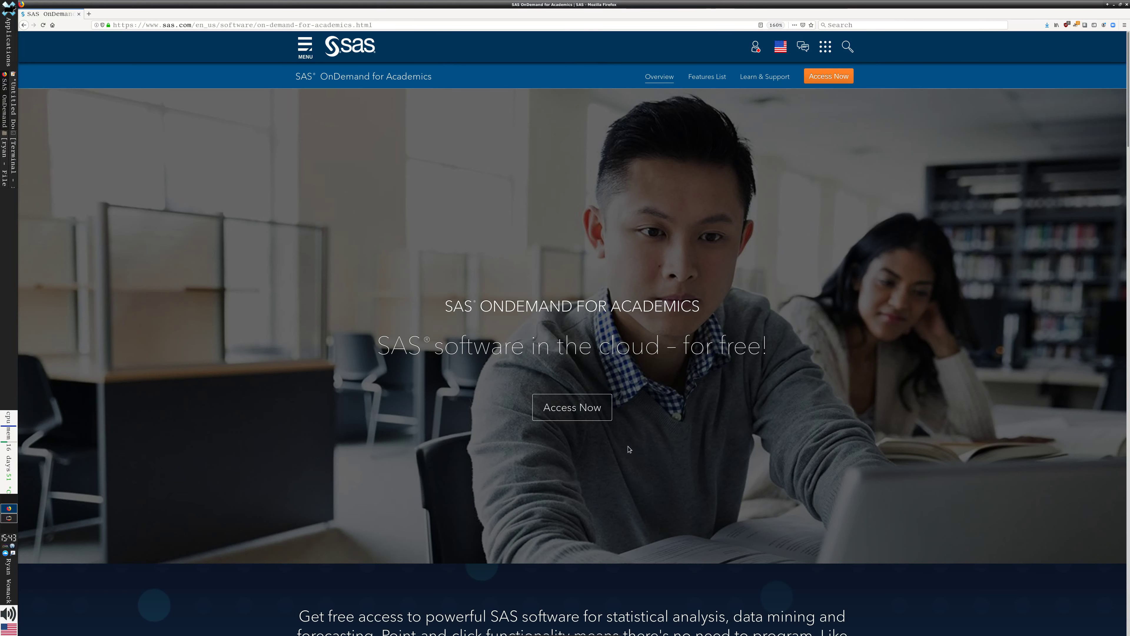
pyautogui.click(596, 415)
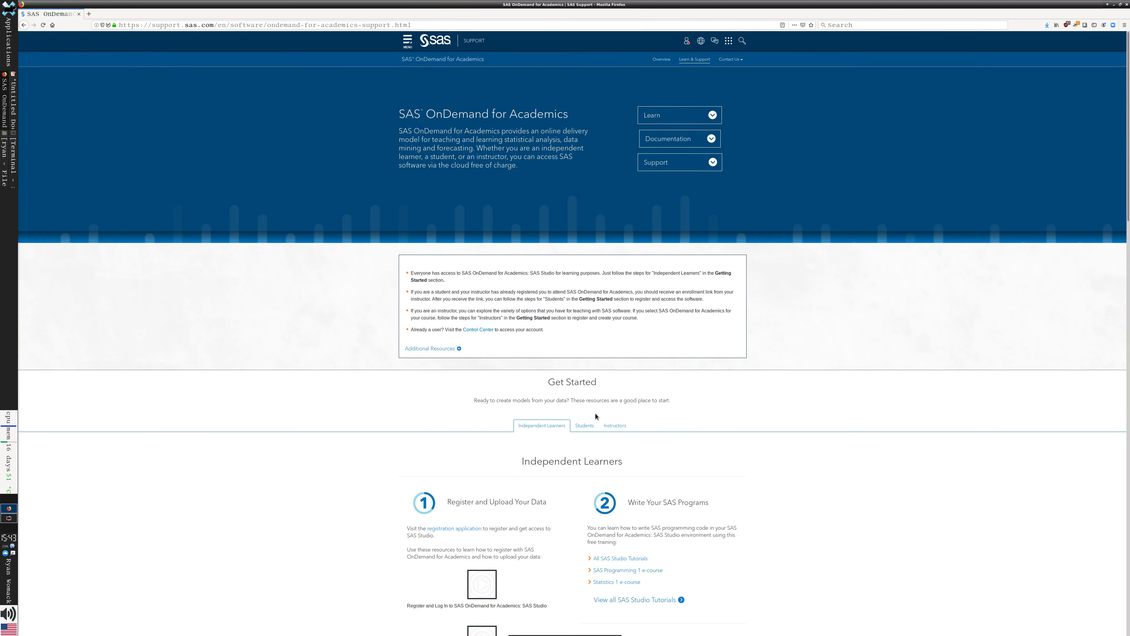
# - Open the registration application linked under Register and Upload Your Data for Independent Learners
pyautogui.hotkey('ctrl', '+')
pyautogui.hotkey('ctrl', '+')
pyautogui.hotkey('ctrl', '+')
pyautogui.hotkey('ctrl', '+')
pyautogui.hotkey('ctrl', '+')
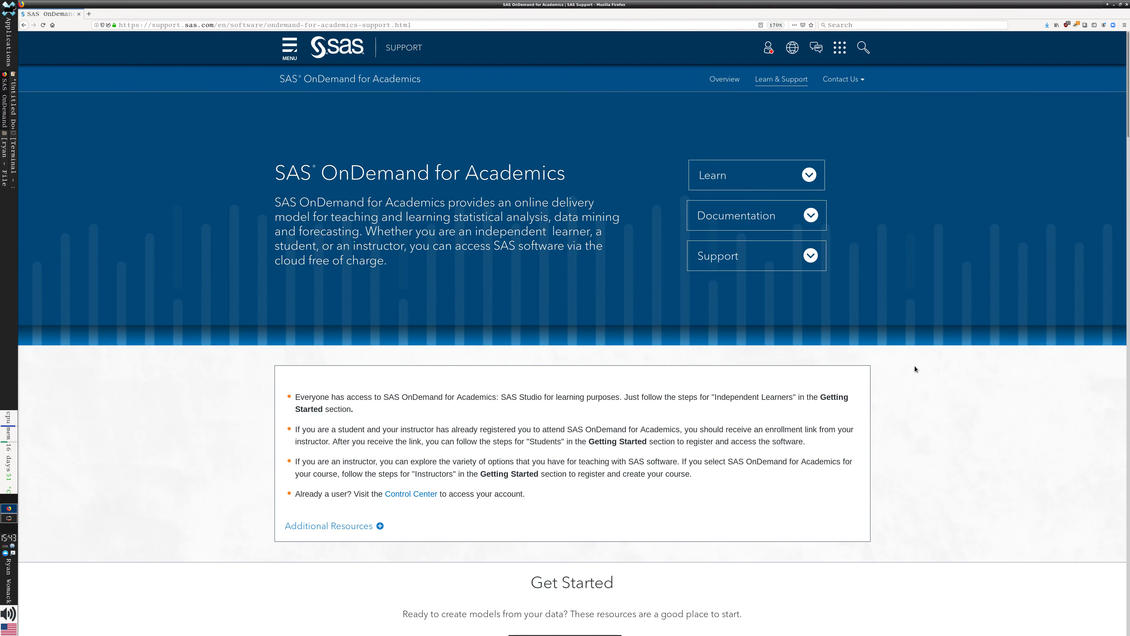
pyautogui.scroll(-3, 904, 413)
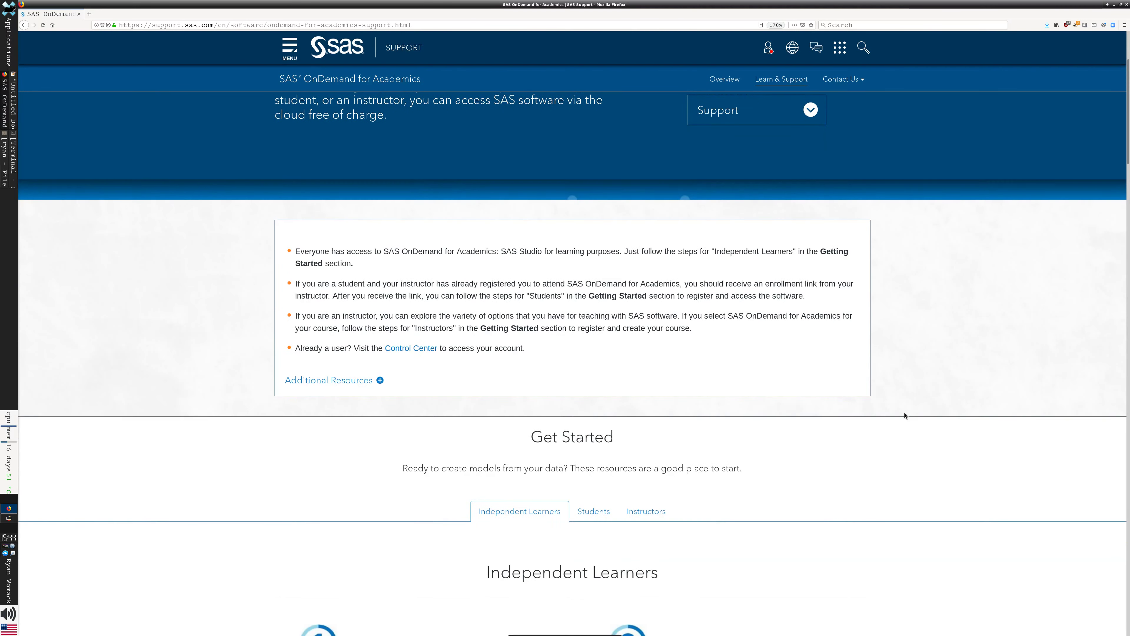
pyautogui.scroll(-3, 922, 413)
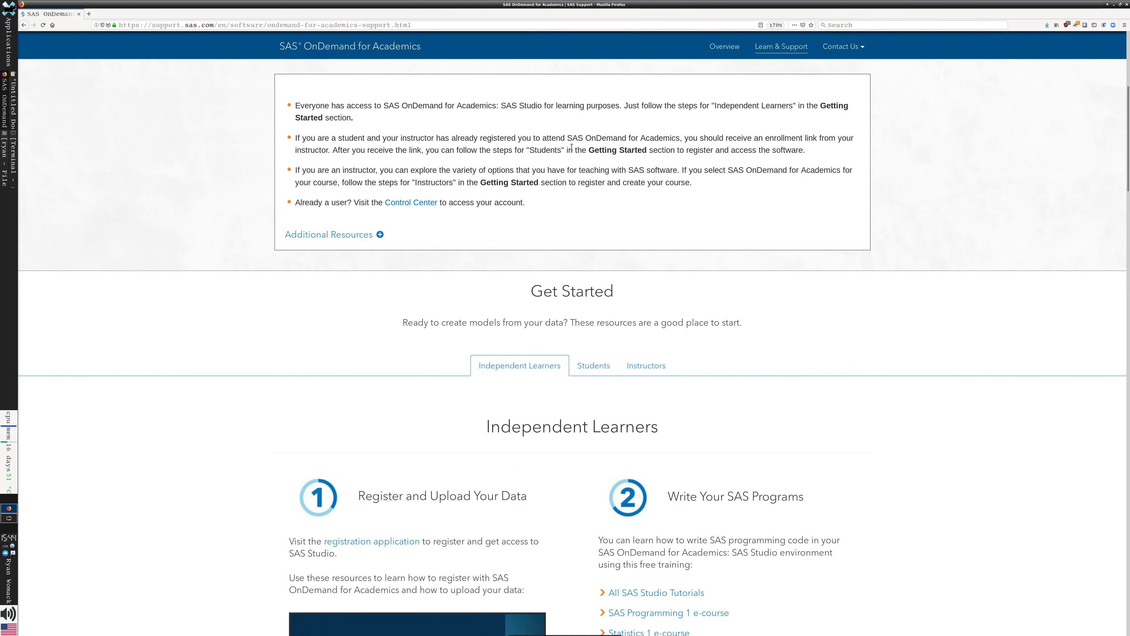
pyautogui.scroll(-3, 1091, 426)
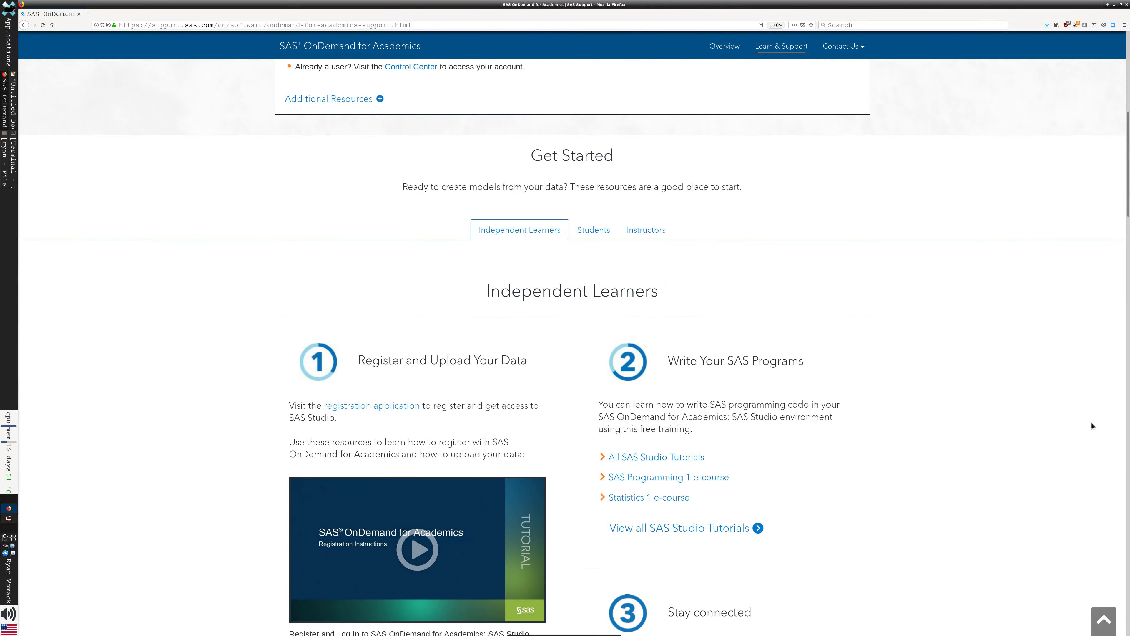
pyautogui.scroll(-2, 1091, 426)
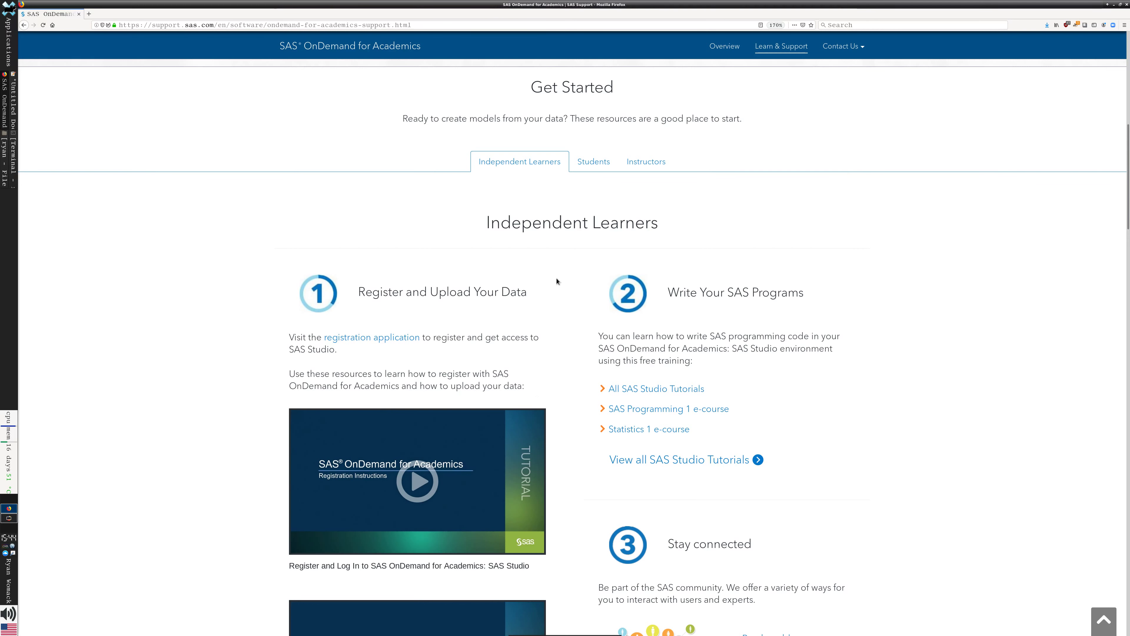
pyautogui.click(374, 339)
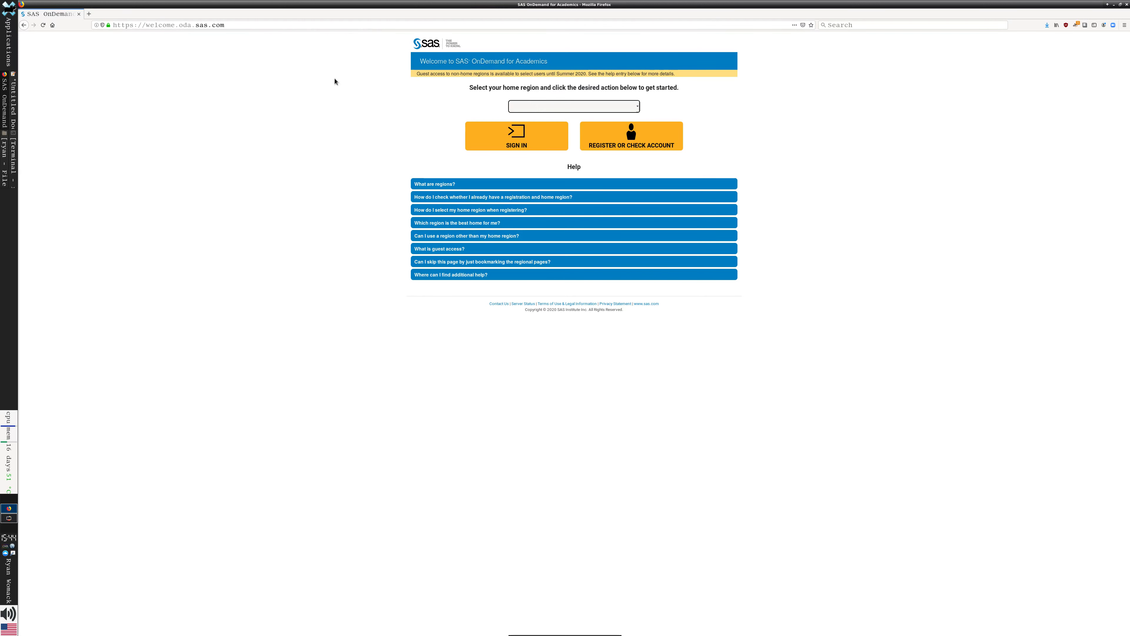
pyautogui.click(160, 27)
pyautogui.hotkey('ctrl', 'c')
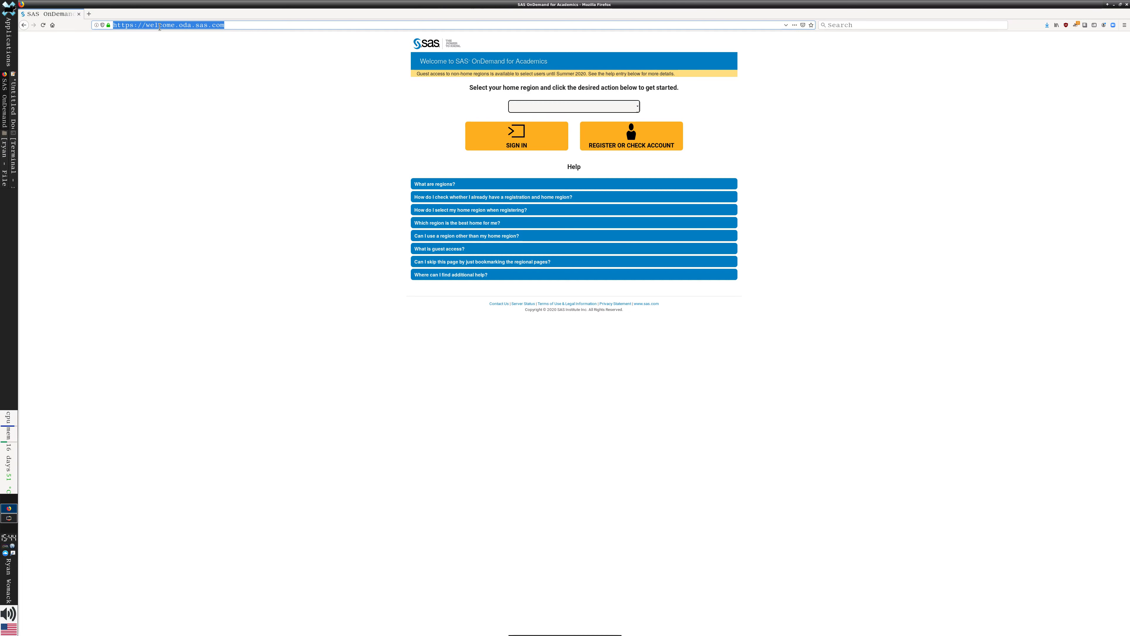
pyautogui.hotkey('alt', 'Tab')
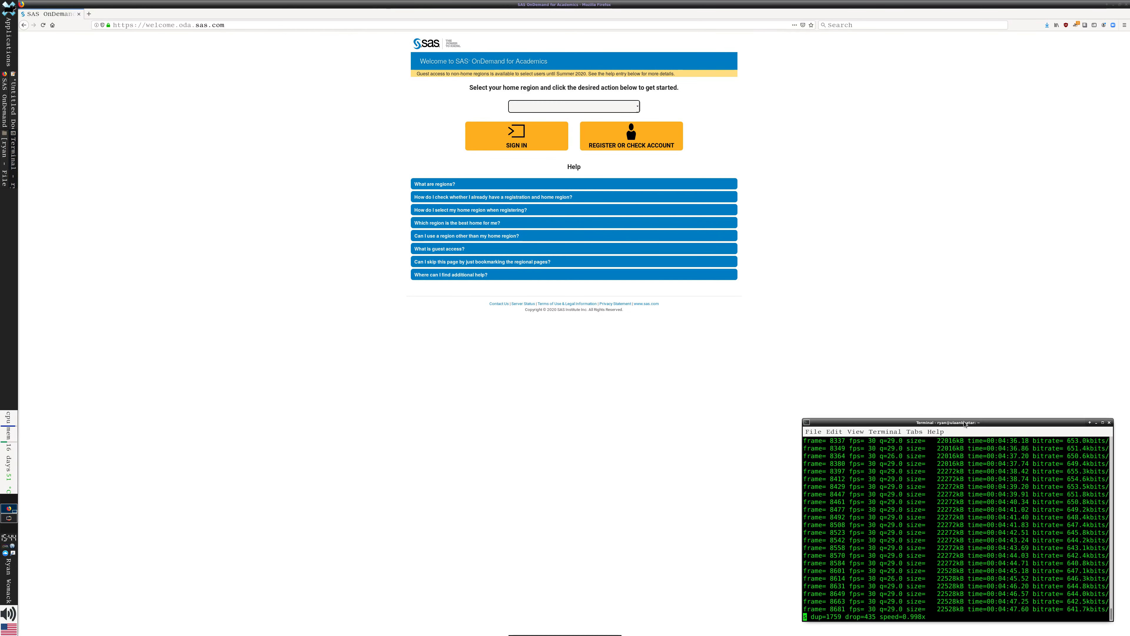
pyautogui.click(13, 147)
pyautogui.click(13, 111)
pyautogui.click(1009, 129)
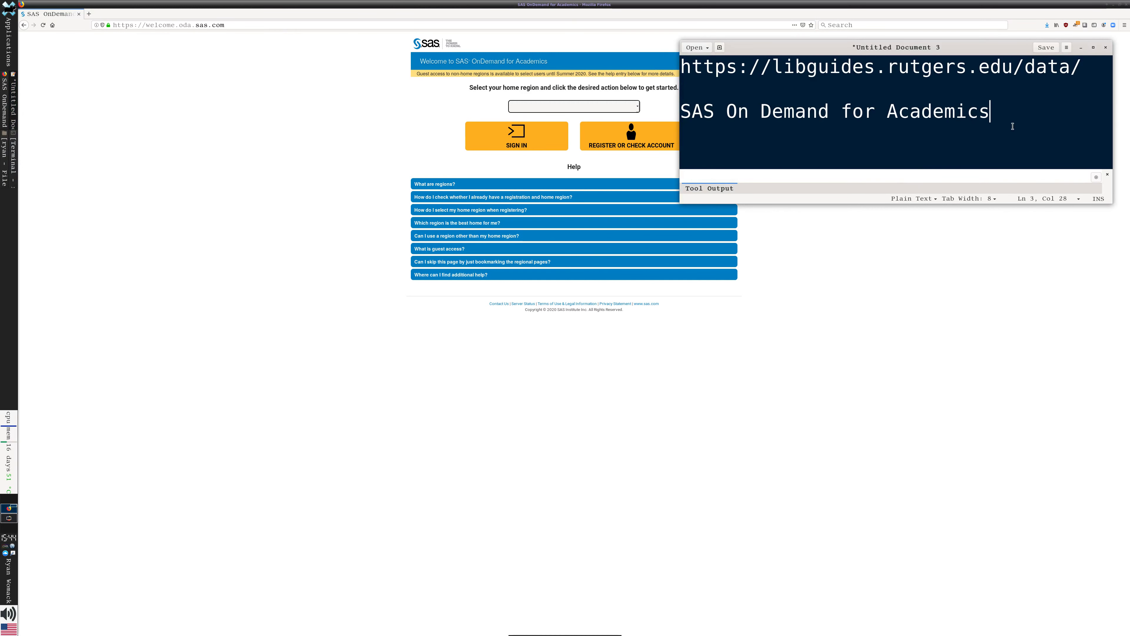
pyautogui.press('Return')
pyautogui.press('Return')
pyautogui.hotkey('ctrl', 'v')
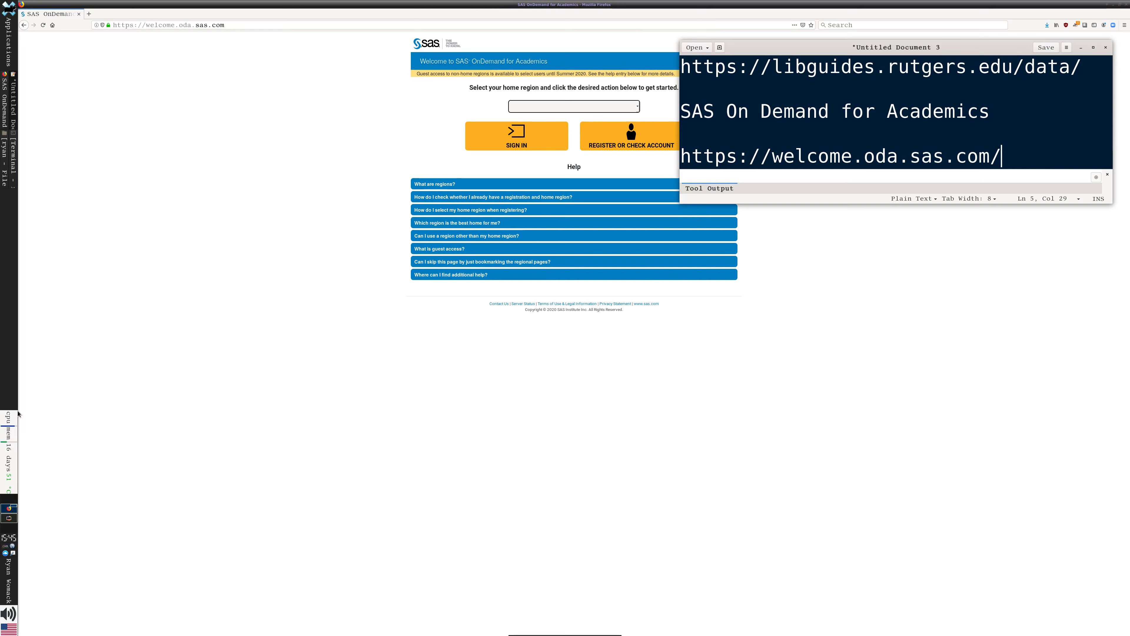
# - Enlarge the SAS OnDemand for Academics welcome page and view the available home region choices without selecting one
pyautogui.click(613, 381)
pyautogui.hotkey('ctrl', '+')
pyautogui.hotkey('ctrl', '+')
pyautogui.hotkey('ctrl', '+')
pyautogui.hotkey('ctrl', '+')
pyautogui.hotkey('ctrl', '+')
pyautogui.hotkey('ctrl', '+')
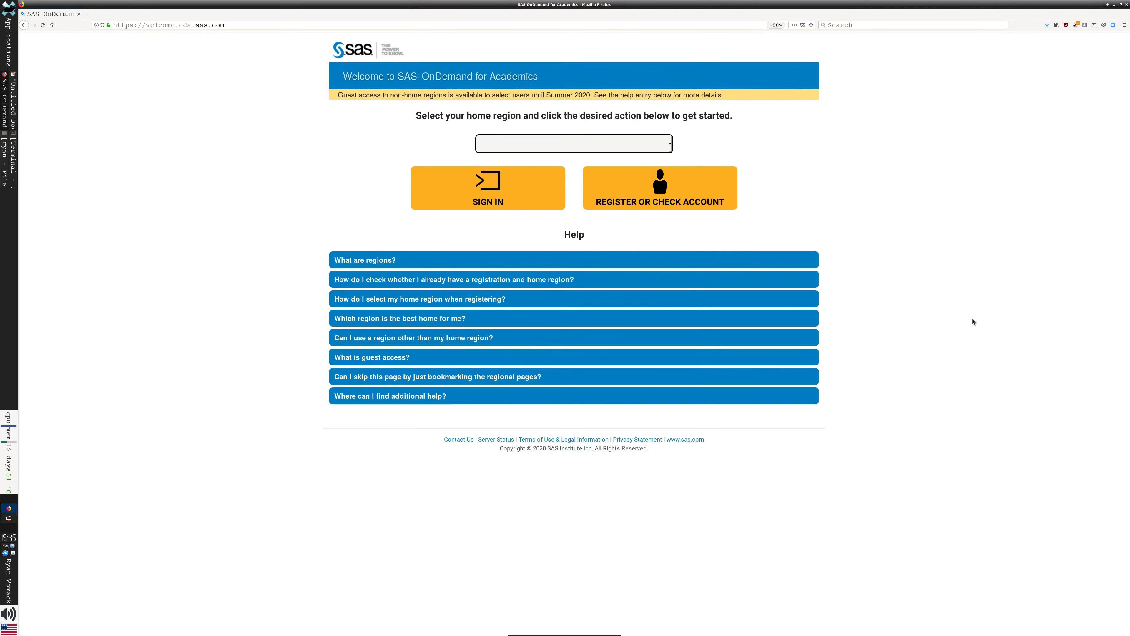
pyautogui.hotkey('ctrl', '+')
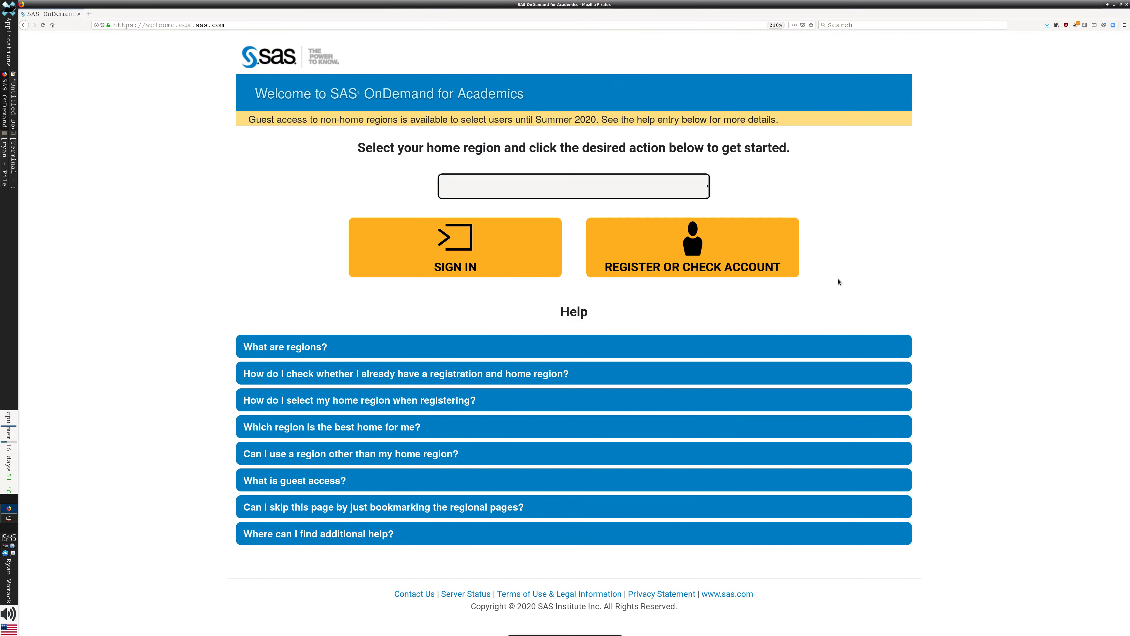
pyautogui.click(706, 185)
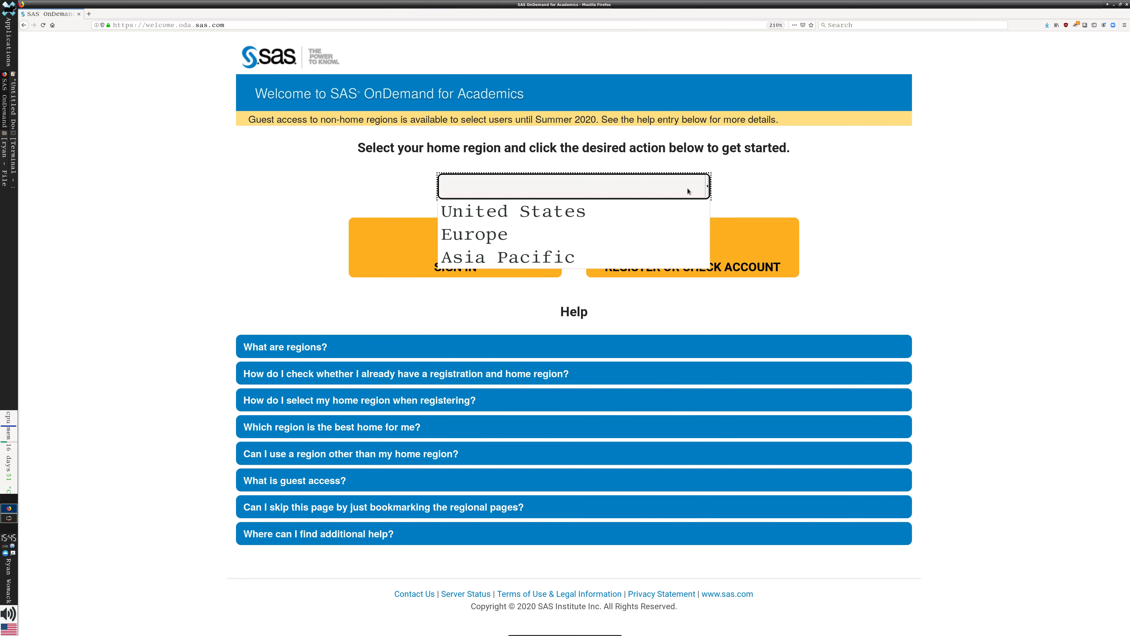
pyautogui.click(679, 210)
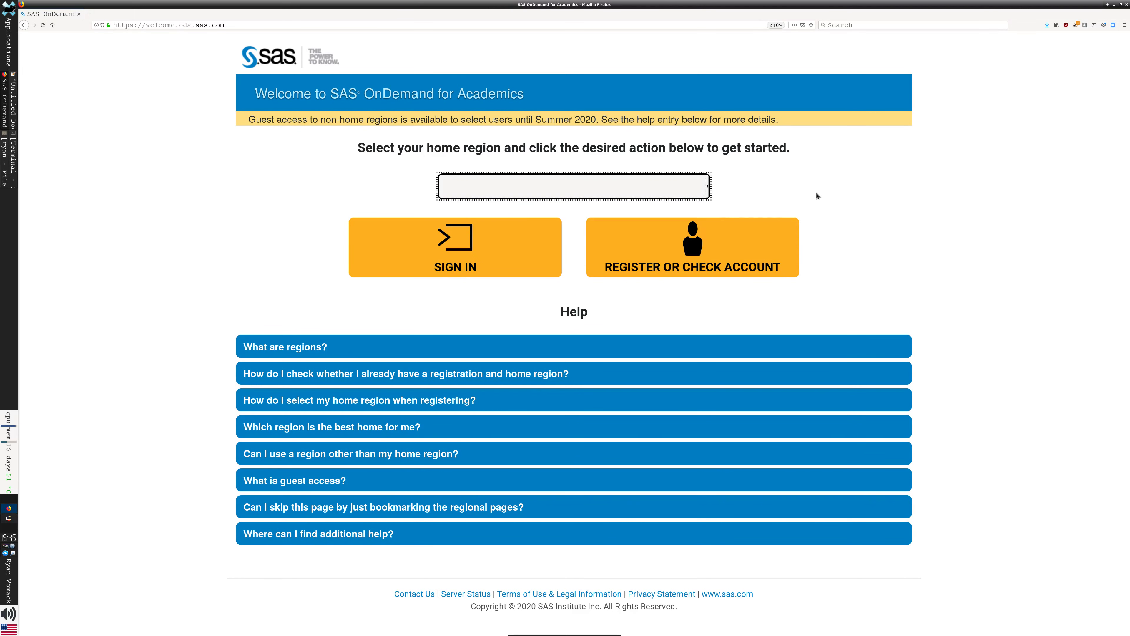
pyautogui.click(707, 250)
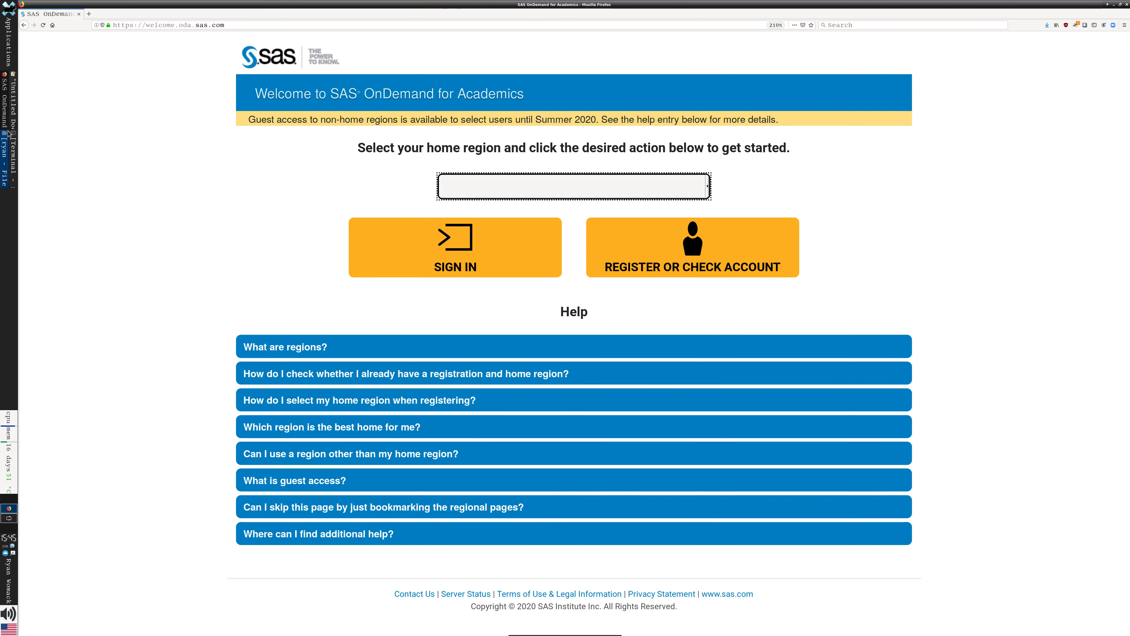
# - Bring up the untitled text document to review the noted web addresses, and return to the browser
pyautogui.click(12, 105)
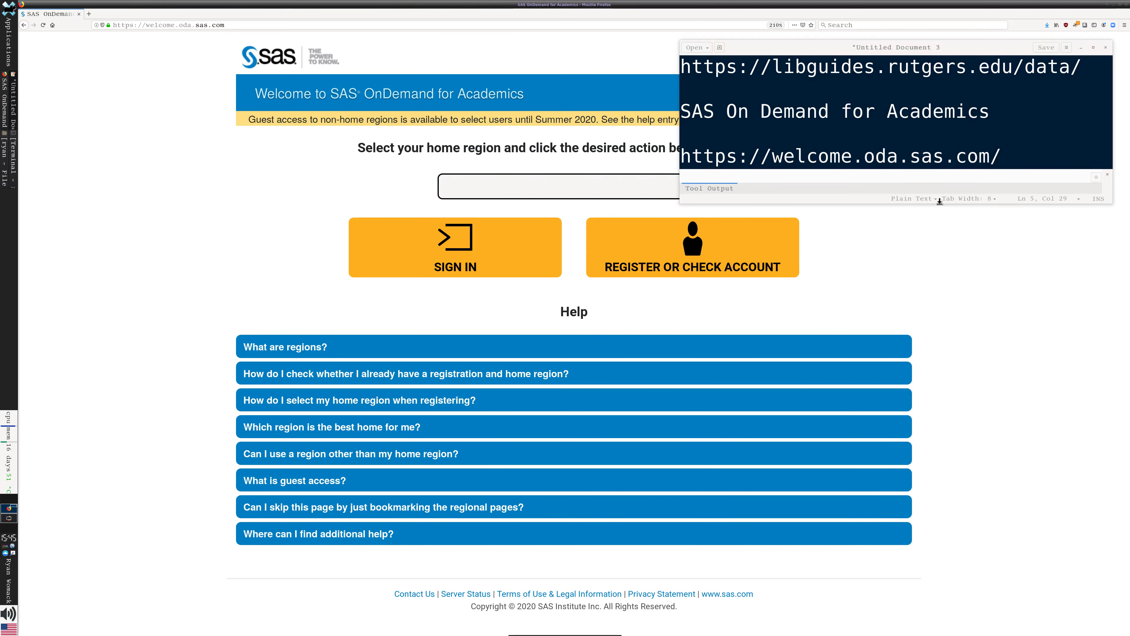
pyautogui.click(908, 71)
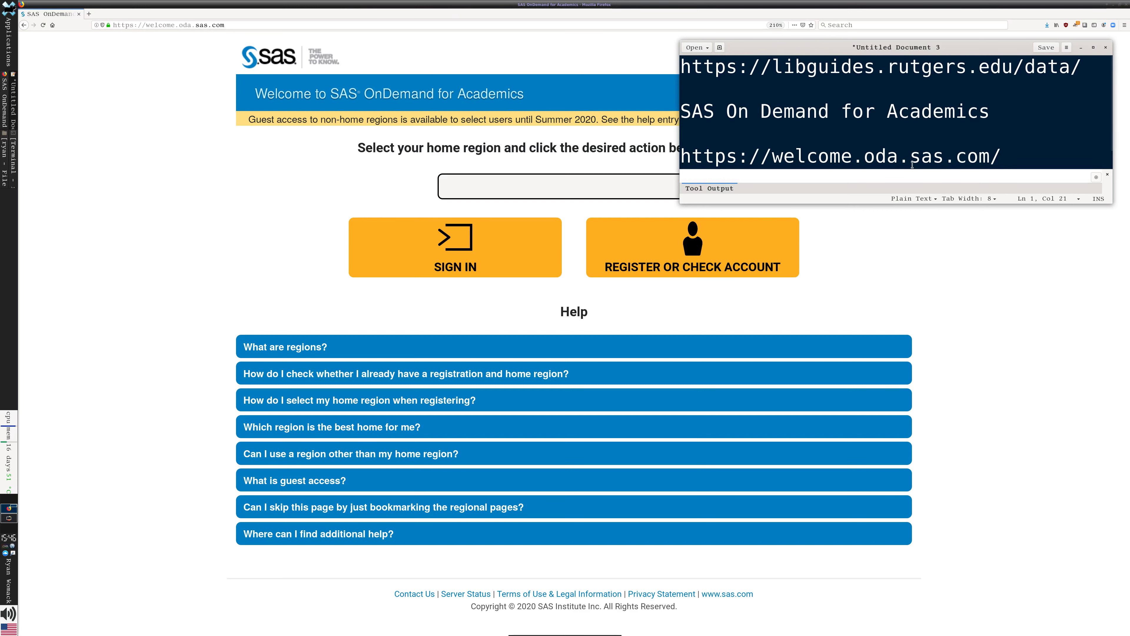
pyautogui.click(889, 161)
pyautogui.click(691, 313)
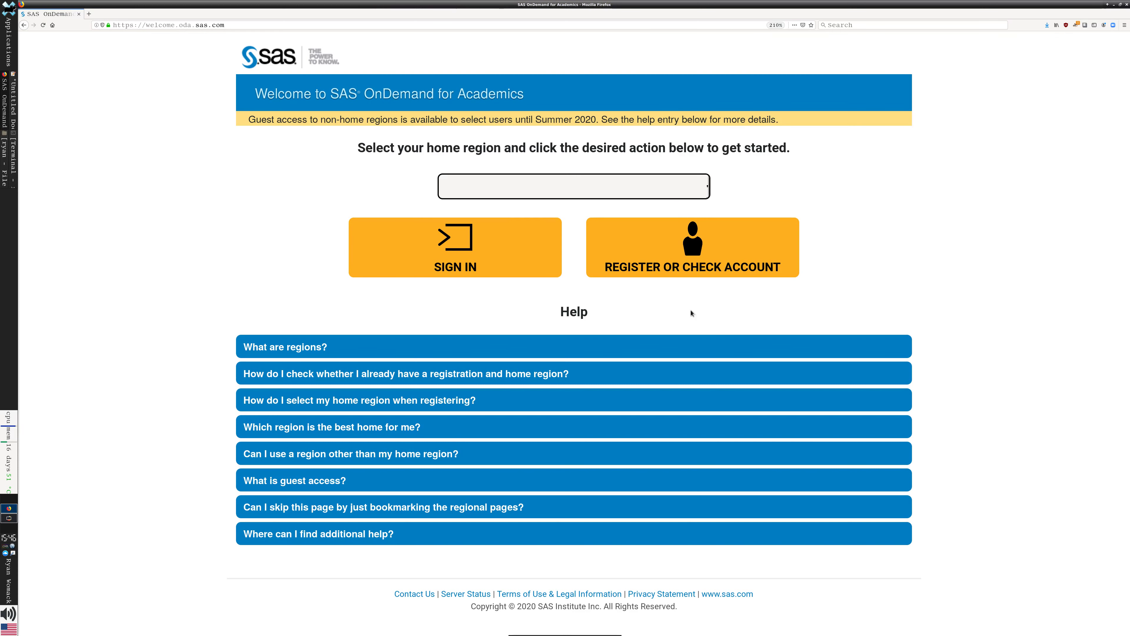
# - Select United States as the home region and proceed to the SAS OnDemand sign-in page
pyautogui.click(430, 266)
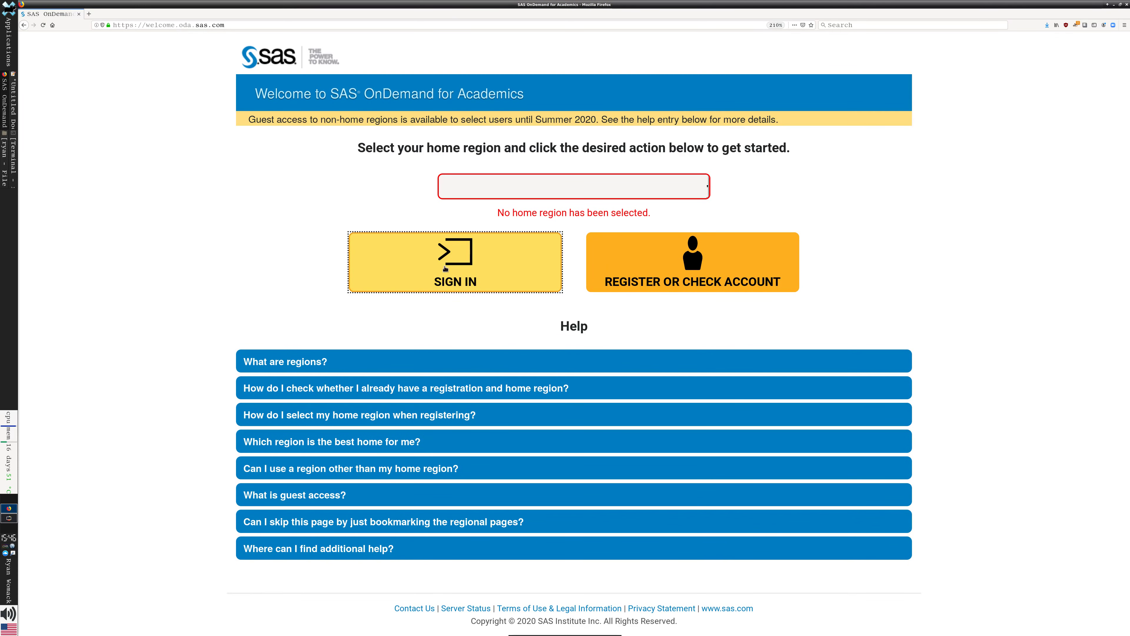
pyautogui.click(547, 195)
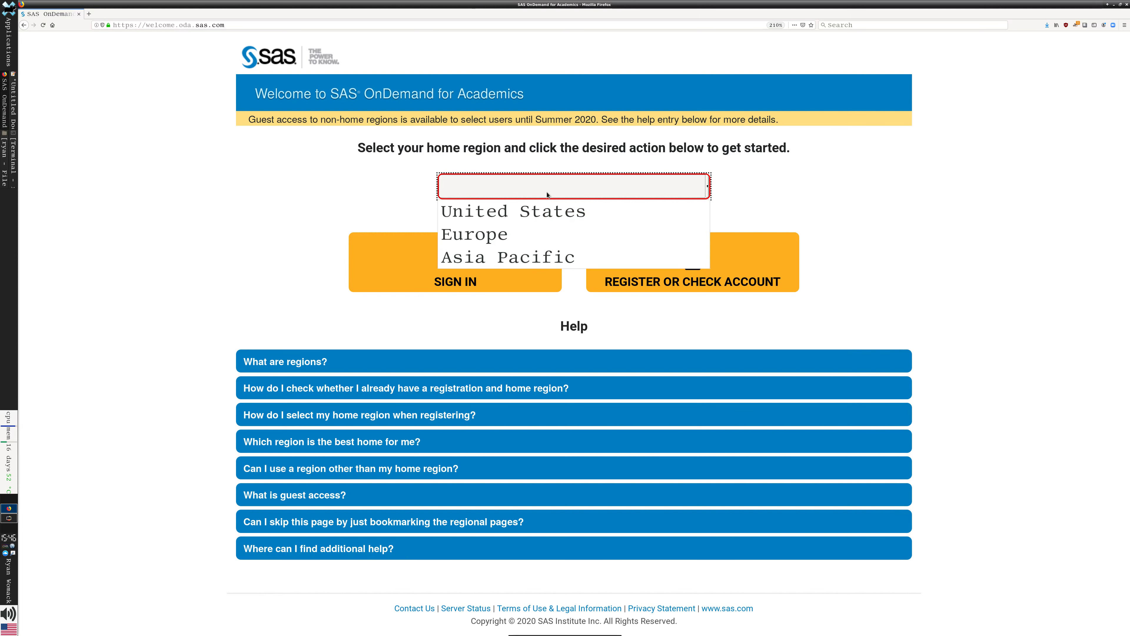
pyautogui.click(565, 213)
pyautogui.click(452, 257)
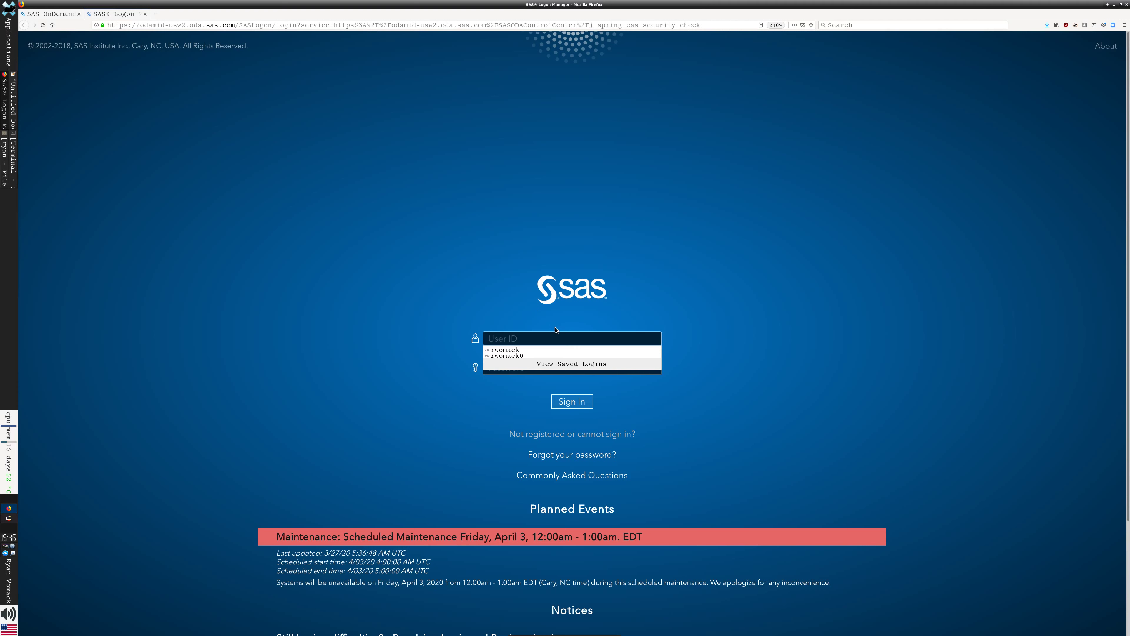
# - Sign in with the second saved login's user ID and password, and launch SAS Studio from the dashboard
pyautogui.click(506, 355)
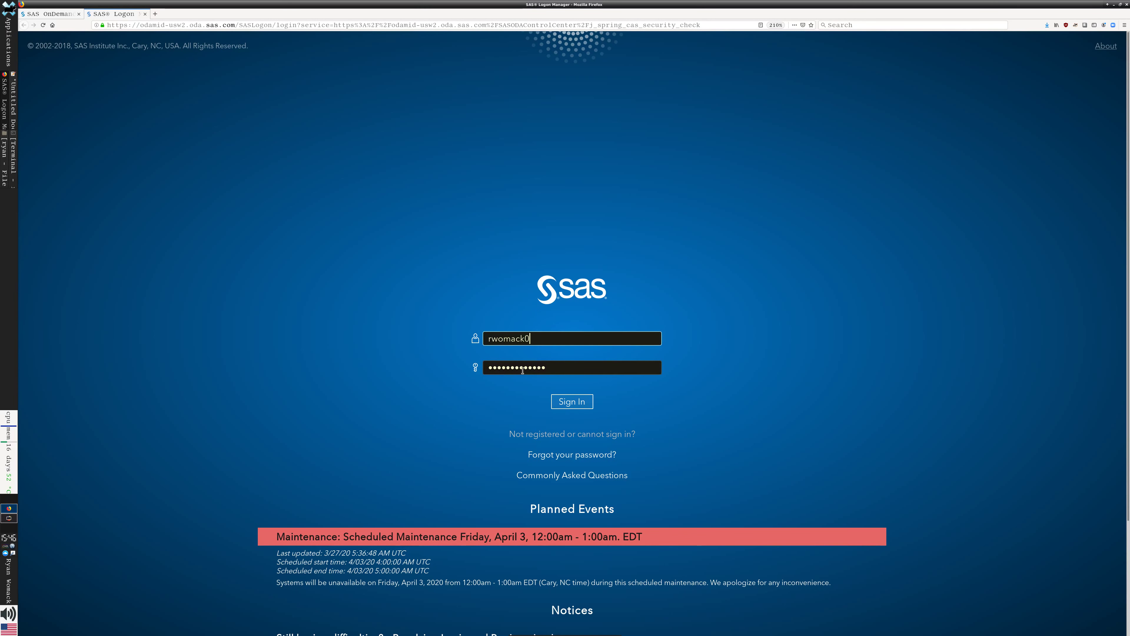
pyautogui.click(562, 406)
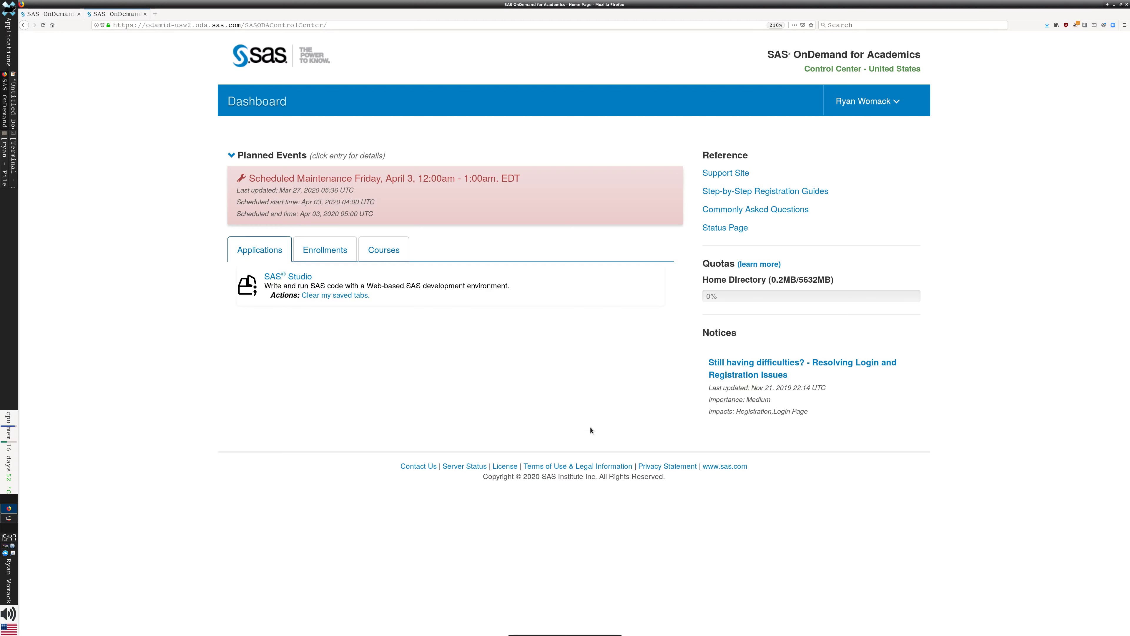
pyautogui.click(280, 276)
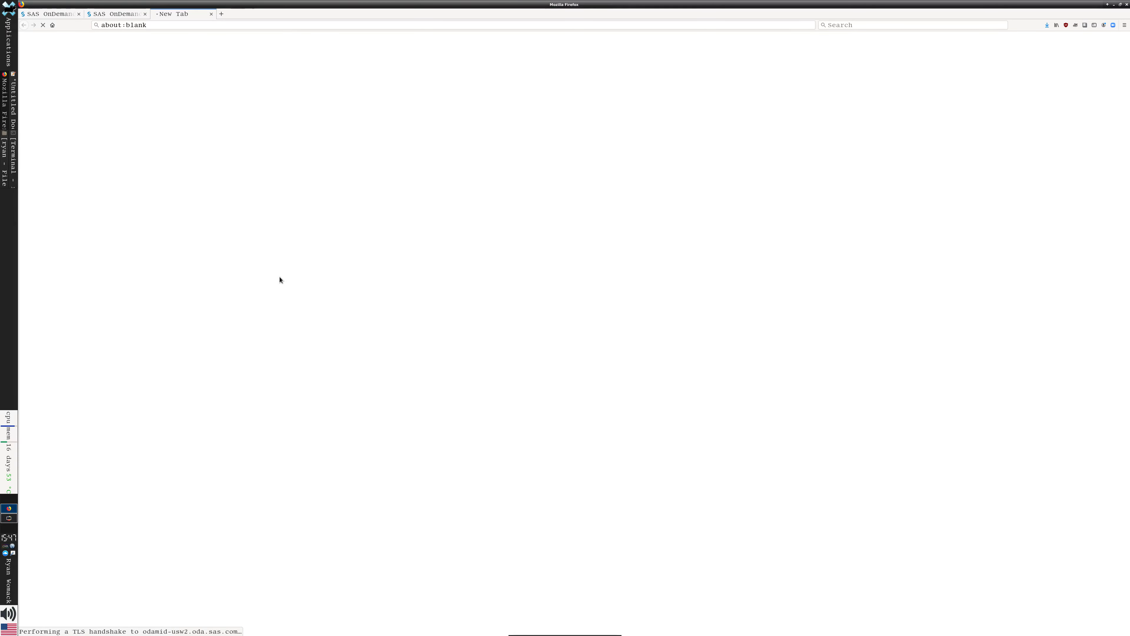
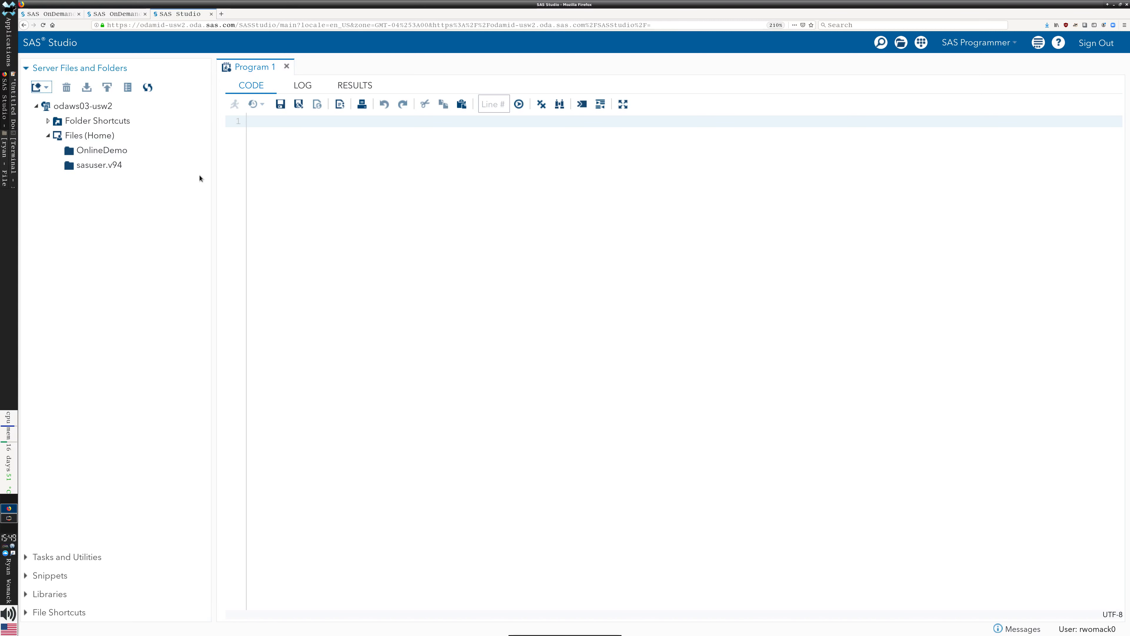
# - Upload Pharma_demo.sas and PharmaDemo.xls from the Desktop folder into the OnlineDemo folder on the server
pyautogui.click(140, 151)
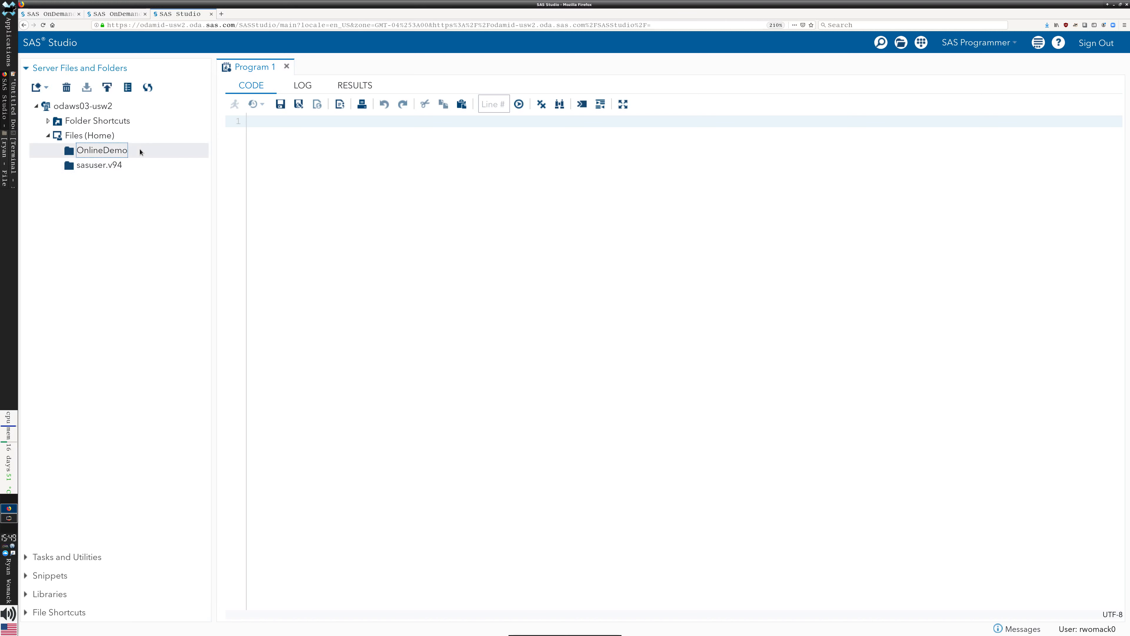
pyautogui.click(108, 89)
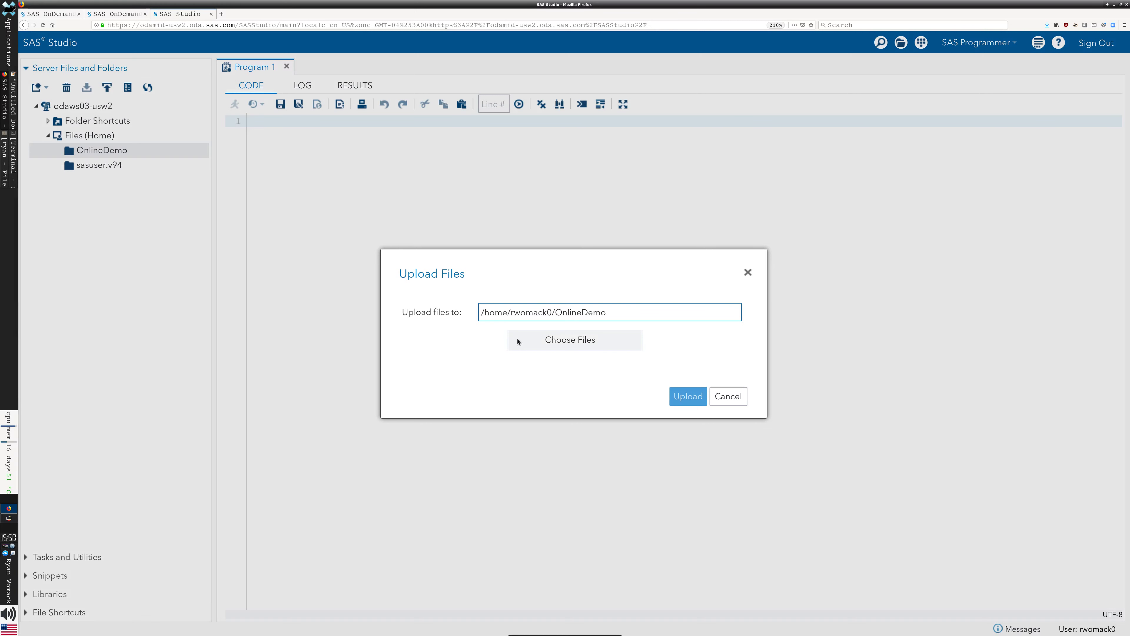
pyautogui.click(559, 341)
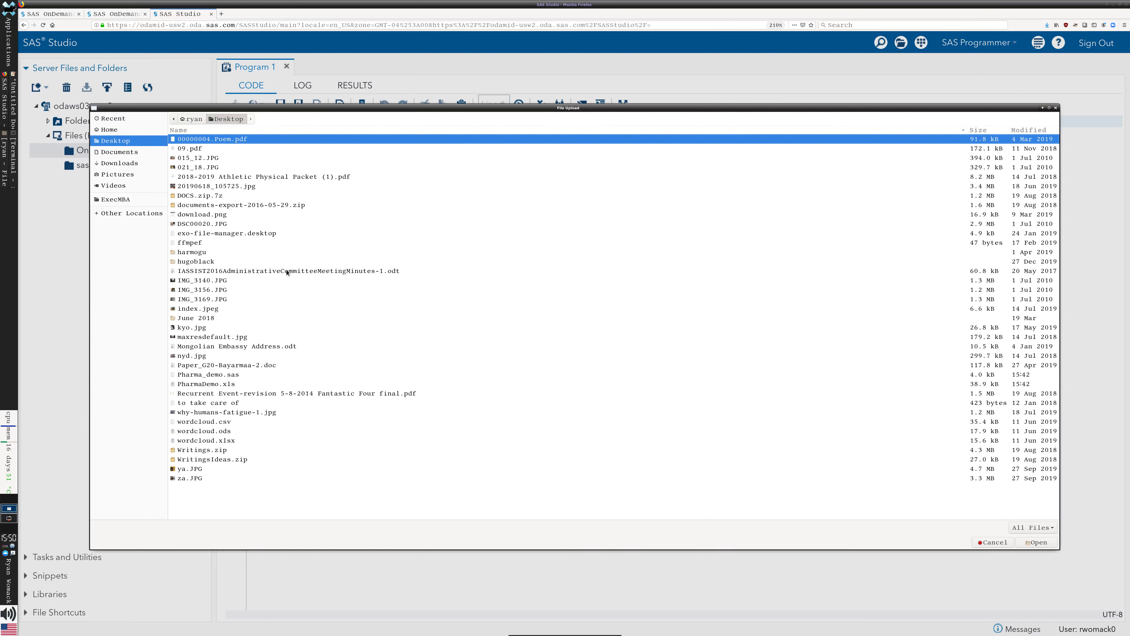
pyautogui.click(132, 163)
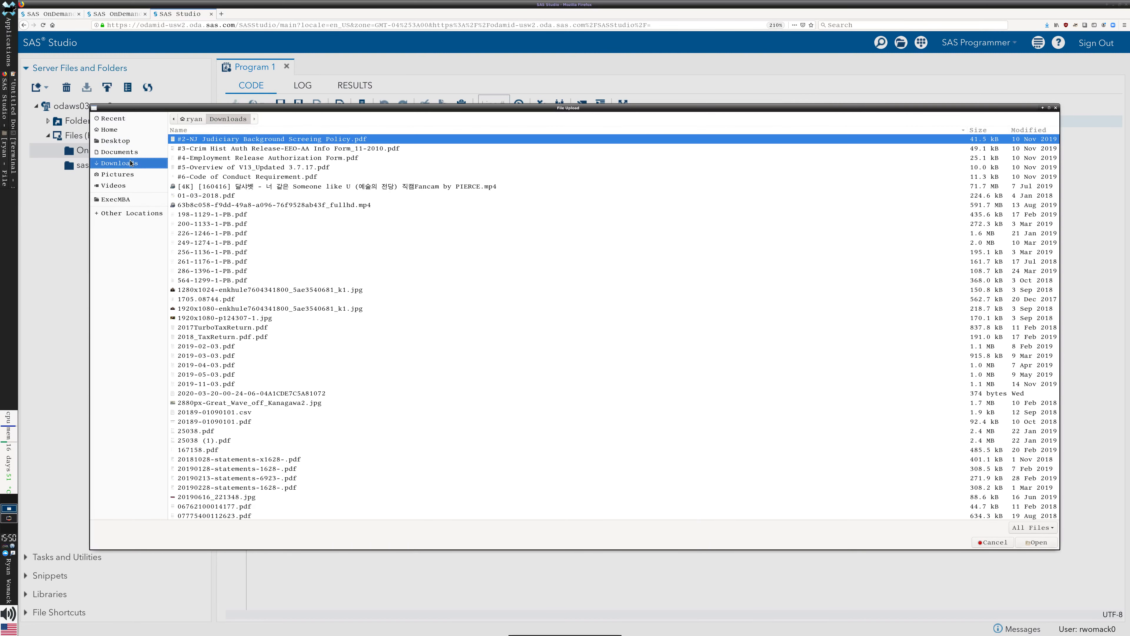
pyautogui.click(115, 141)
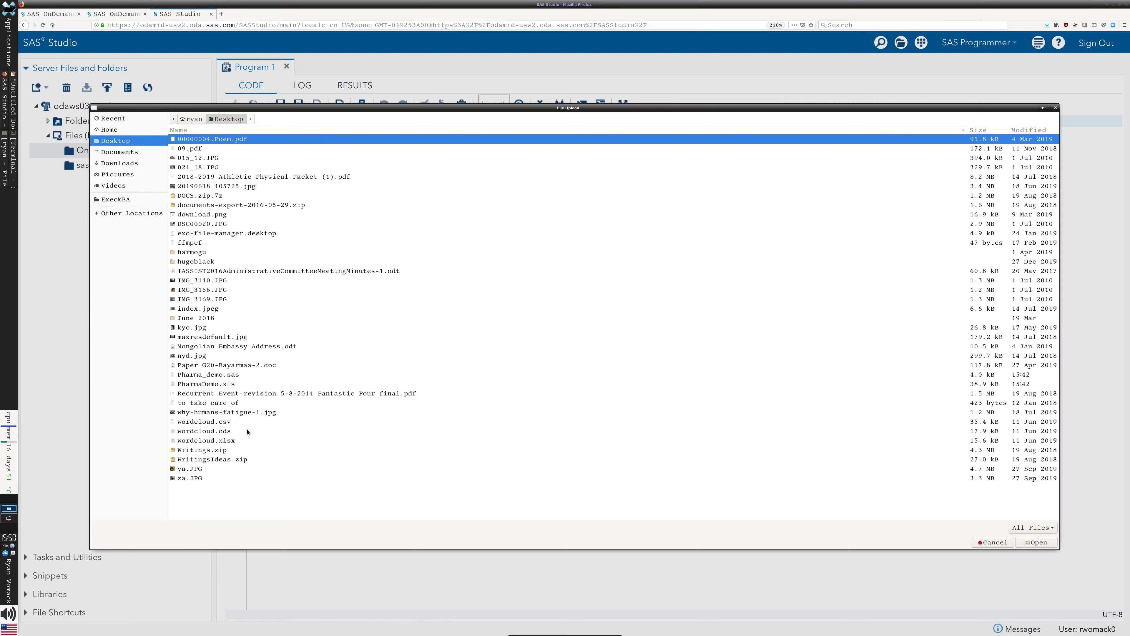
pyautogui.click(238, 377)
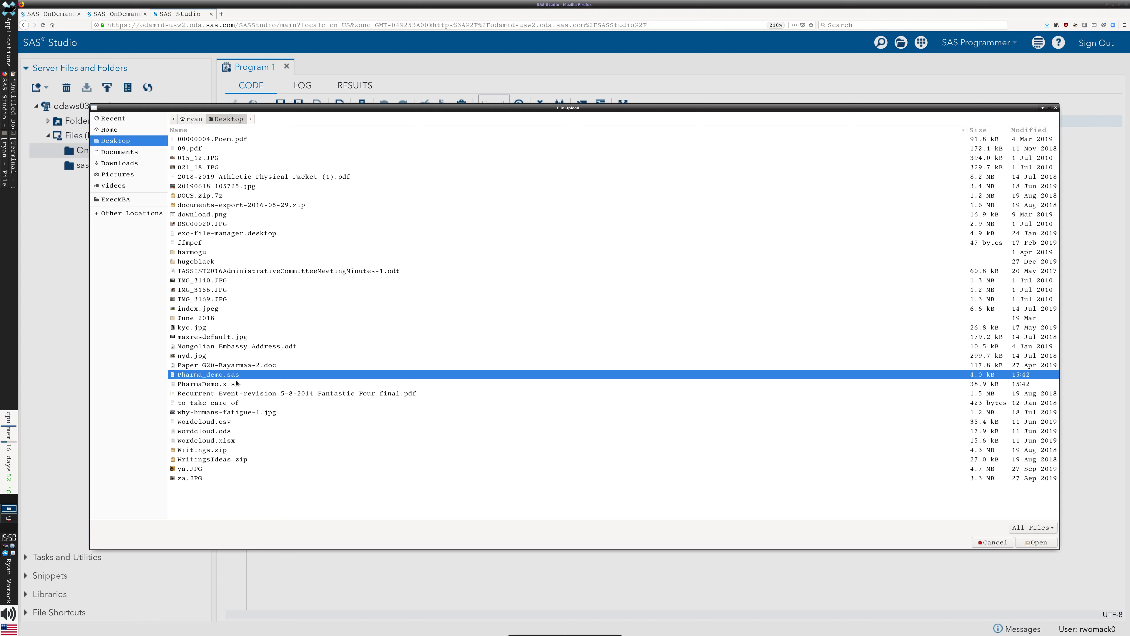
pyautogui.keyDown('ctrl'); pyautogui.click(237, 383); pyautogui.keyUp('ctrl')
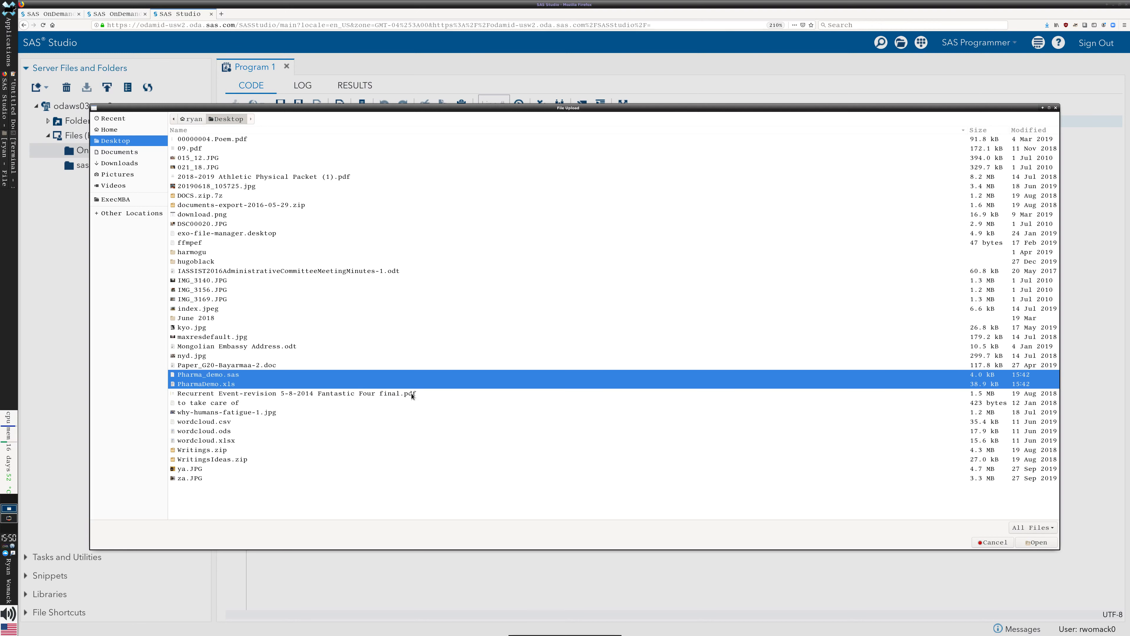
pyautogui.click(1032, 542)
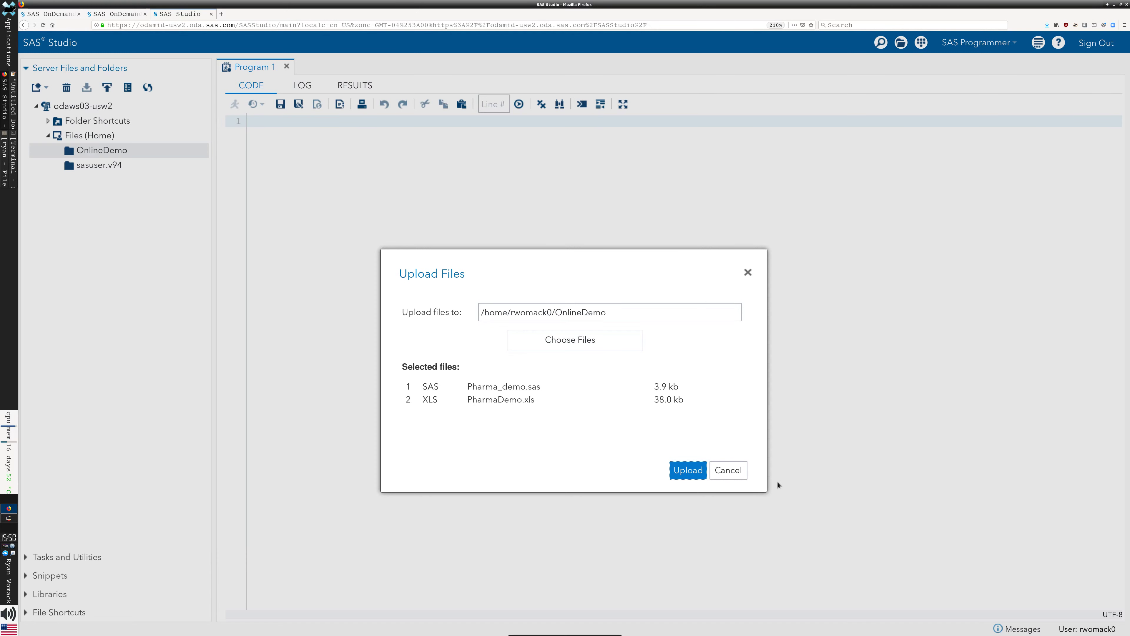
pyautogui.click(697, 471)
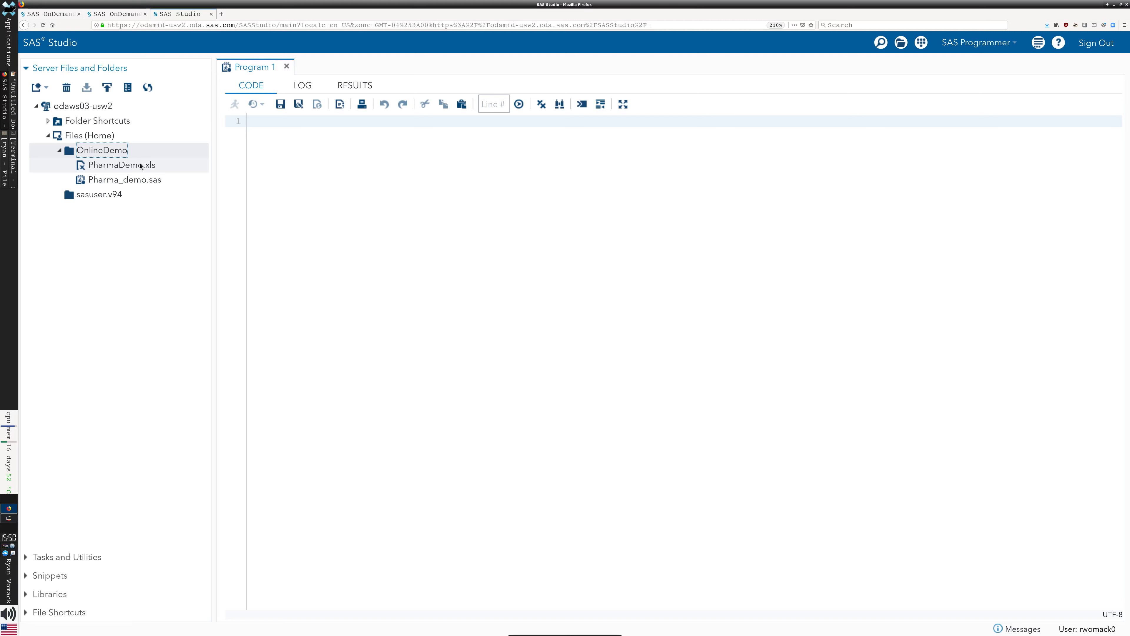
# - Open Pharma_demo.sas from the OnlineDemo folder and close the empty Program 1
pyautogui.click(161, 180)
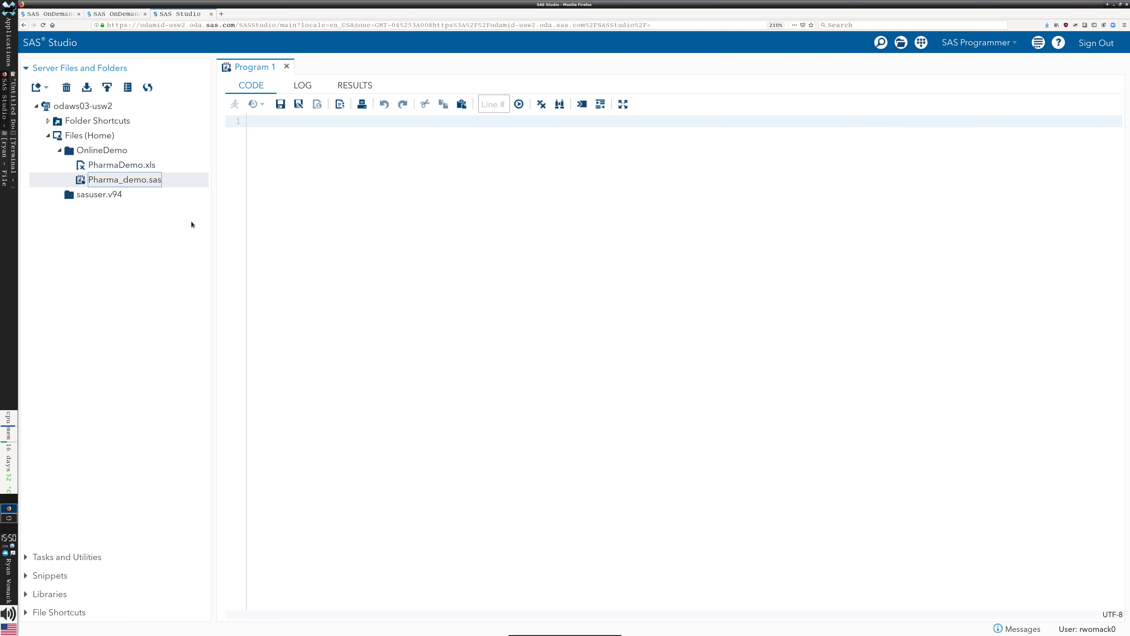
pyautogui.doubleClick(148, 180)
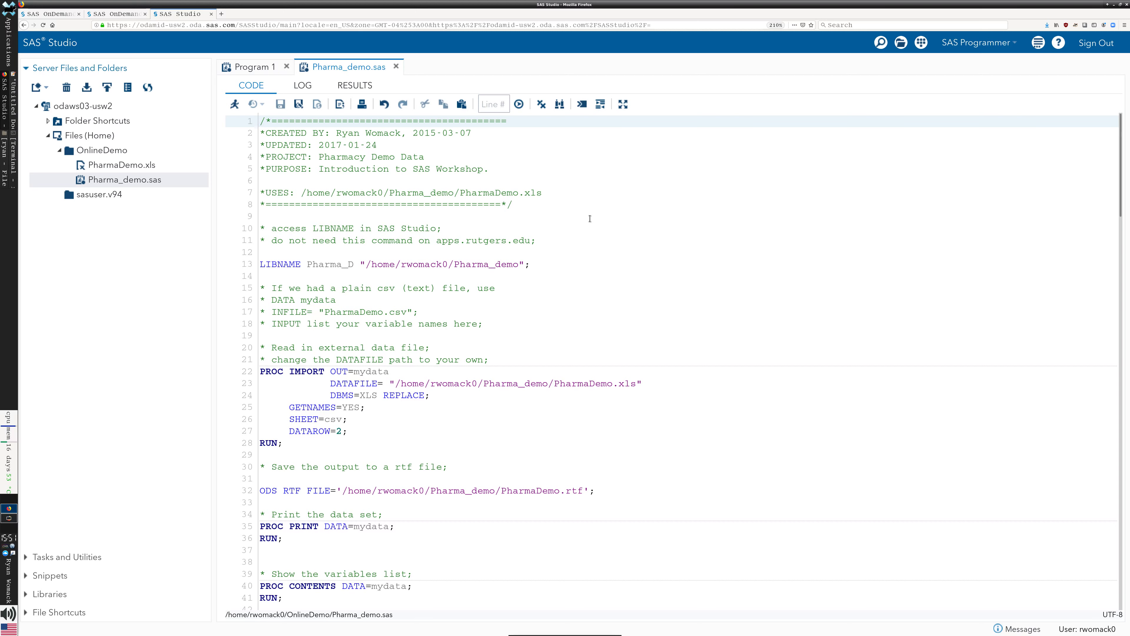
pyautogui.click(438, 252)
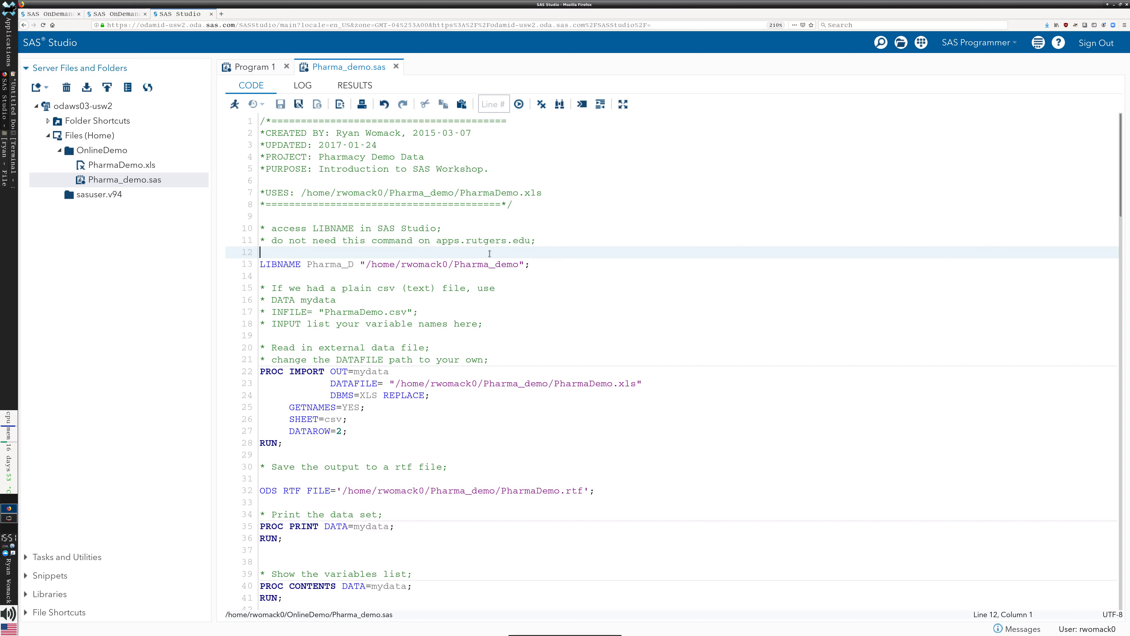
pyautogui.click(276, 72)
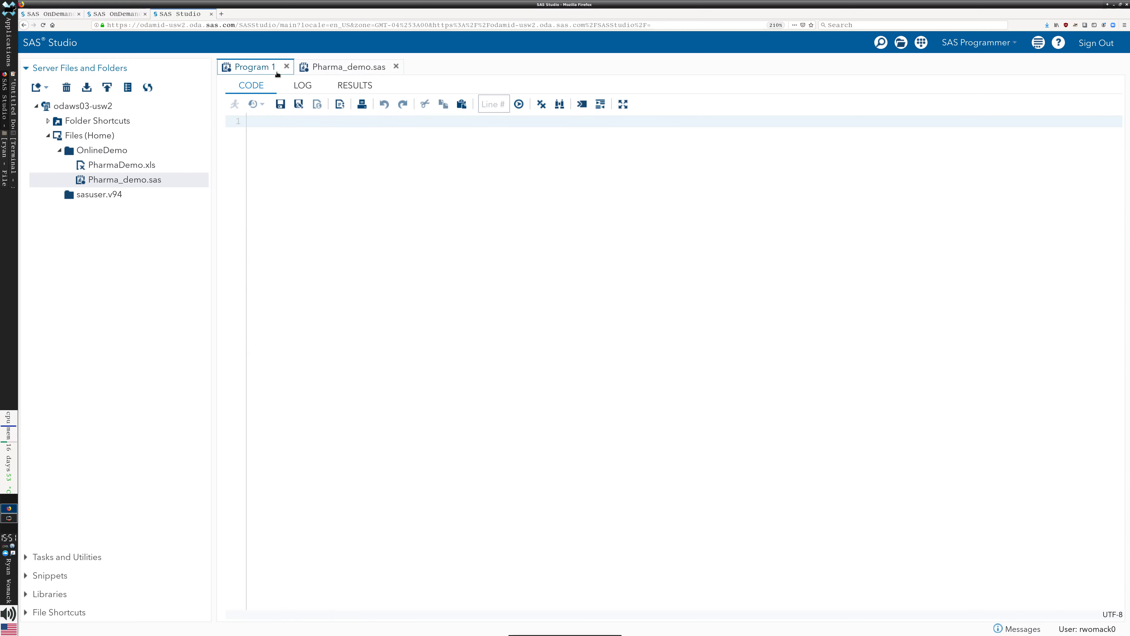
pyautogui.click(287, 67)
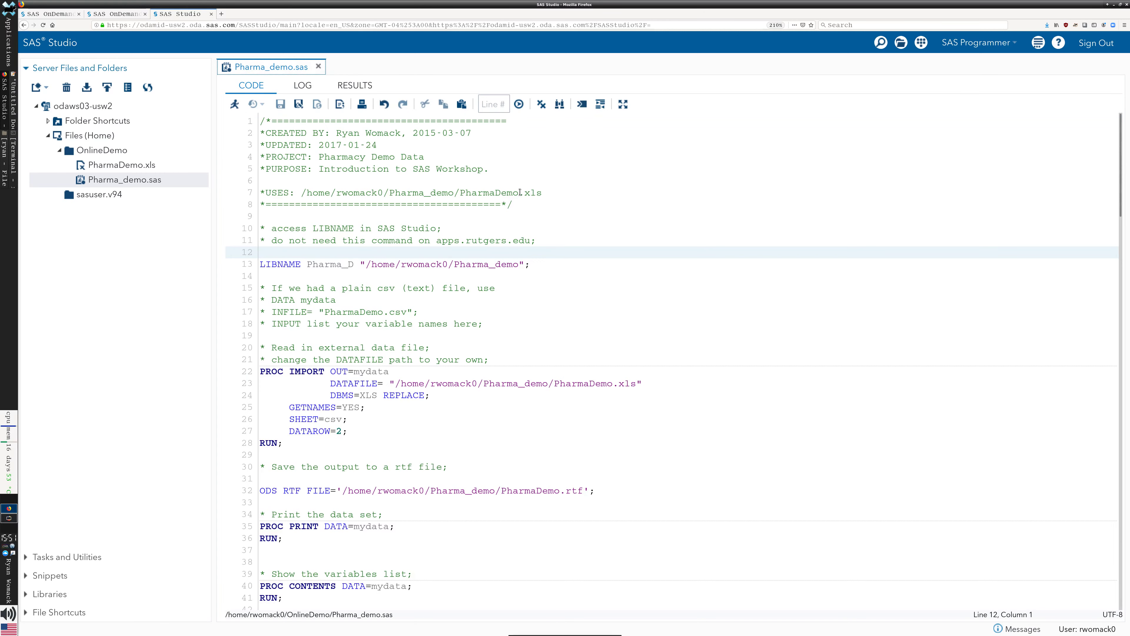
# - Look through the Pharma_demo.sas code from the opening comments to the descriptive statistics section
pyautogui.click(578, 279)
pyautogui.scroll(-10, 583, 303)
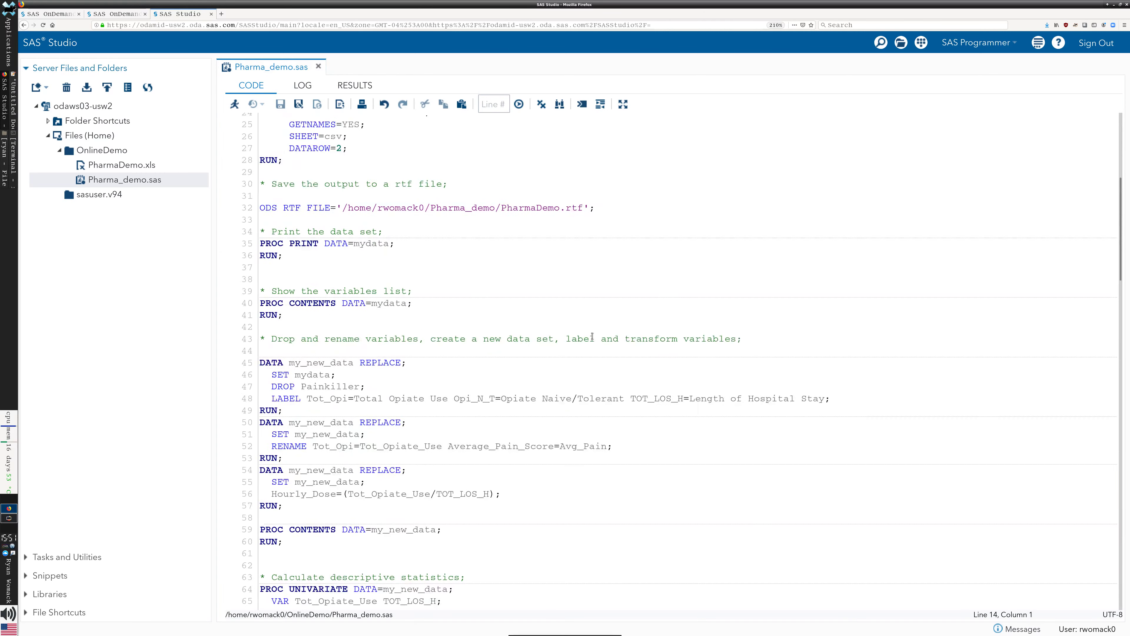
pyautogui.scroll(10, 611, 347)
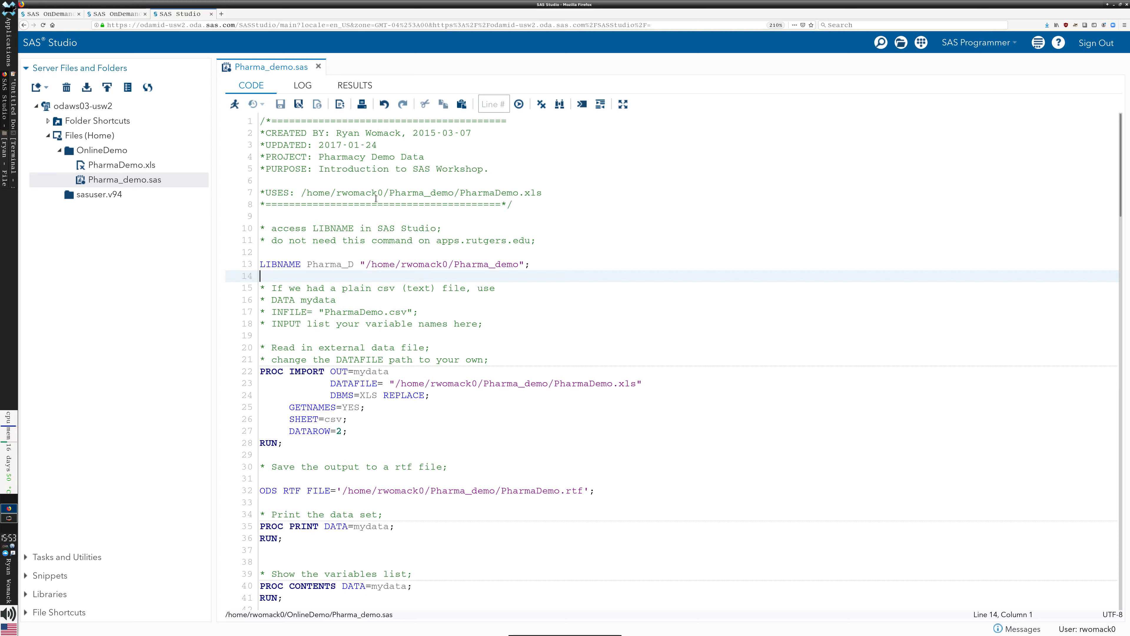
# - Examine the header comment block on lines 1–8 of Pharma_demo.sas, including its opening and closing comment marks
pyautogui.click(407, 204)
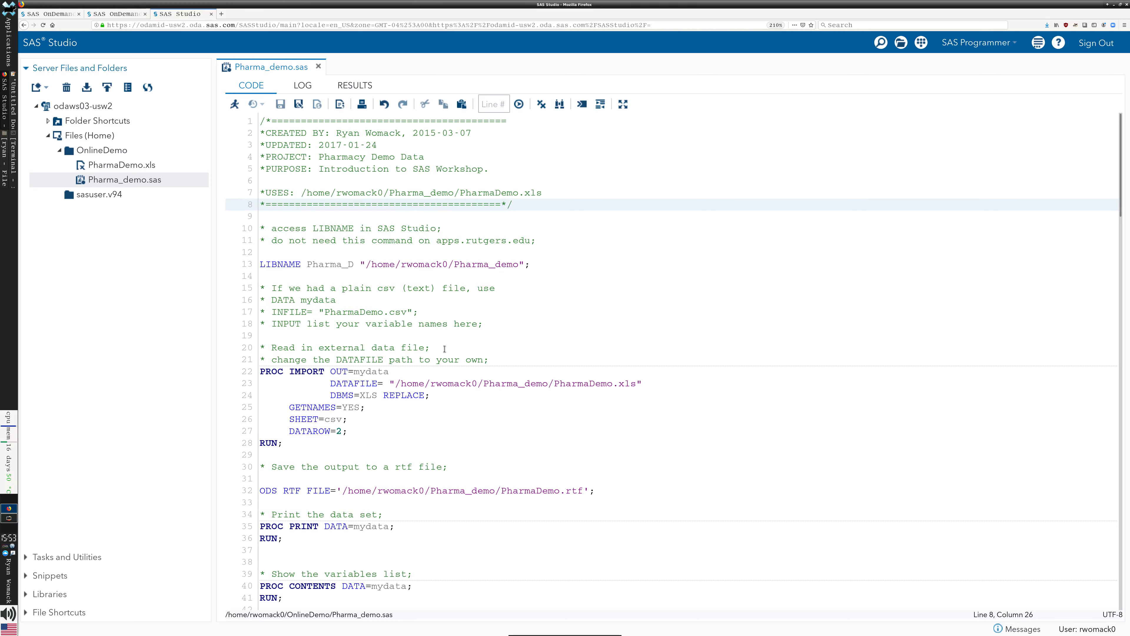
pyautogui.moveTo(261, 122); pyautogui.dragTo(500, 122)
pyautogui.click(500, 122)
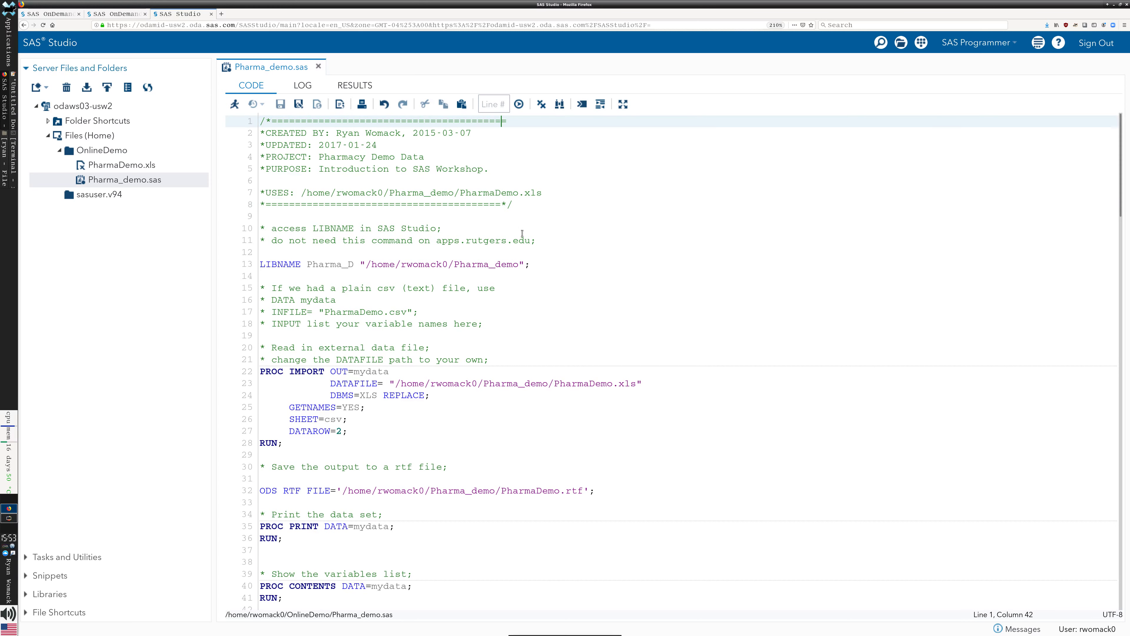
pyautogui.click(272, 122)
pyautogui.moveTo(496, 206); pyautogui.dragTo(517, 205)
pyautogui.click(537, 230)
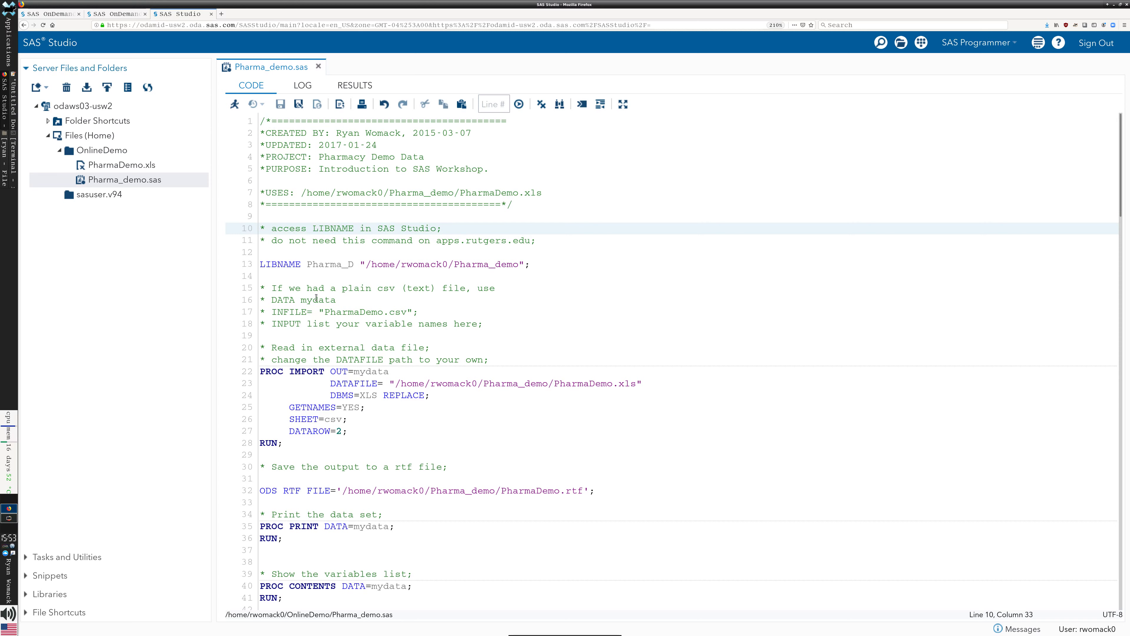
pyautogui.click(289, 257)
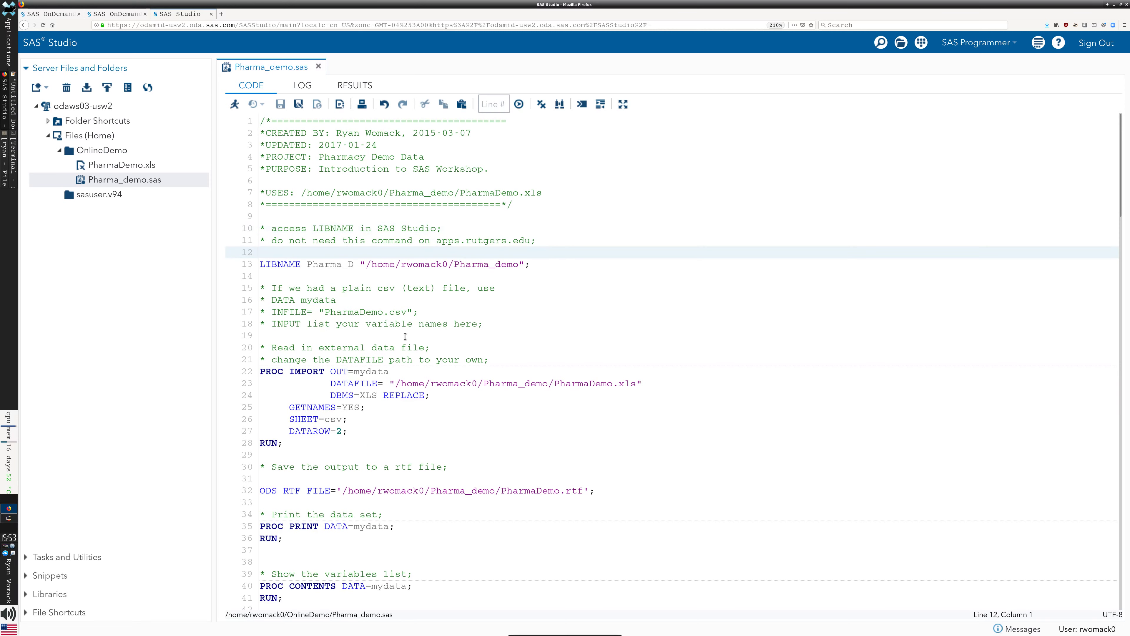
# - Remove the leading asterisk from the "access LIBNAME in SAS Studio;" comment on line 10, and put it back
pyautogui.click(277, 231)
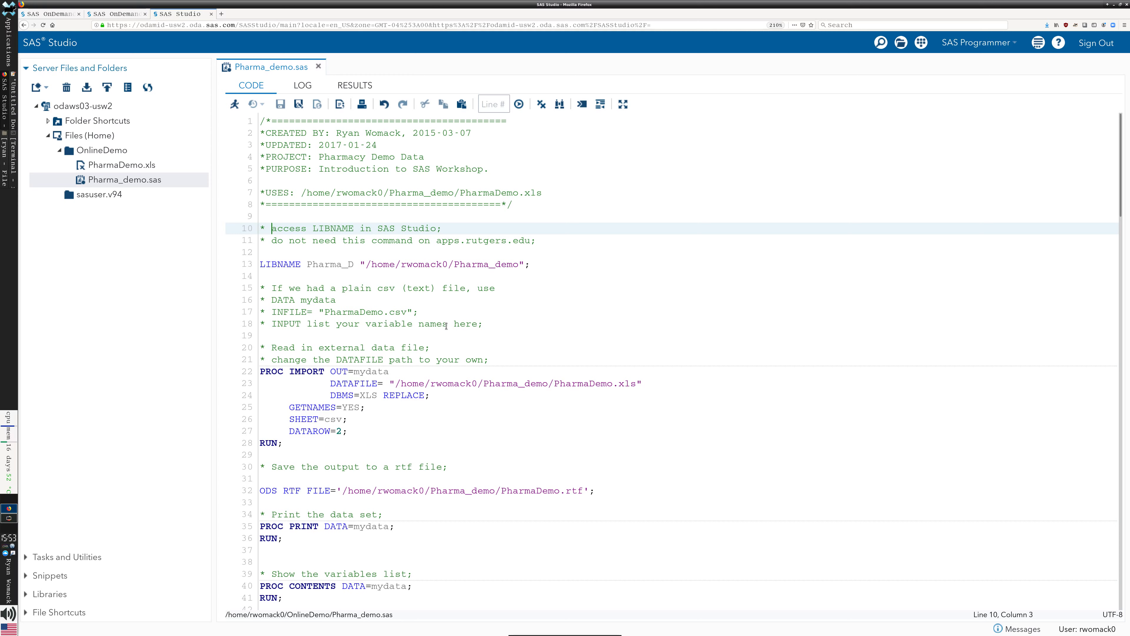
pyautogui.press('BackSpace')
pyautogui.press('BackSpace')
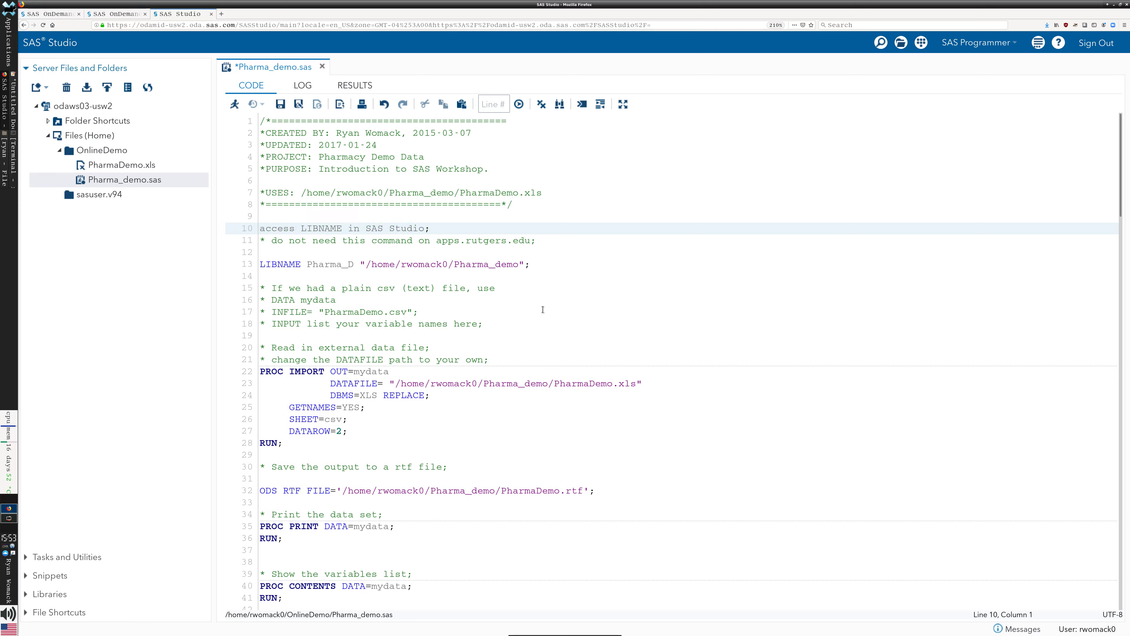
pyautogui.click(511, 230)
pyautogui.click(502, 206)
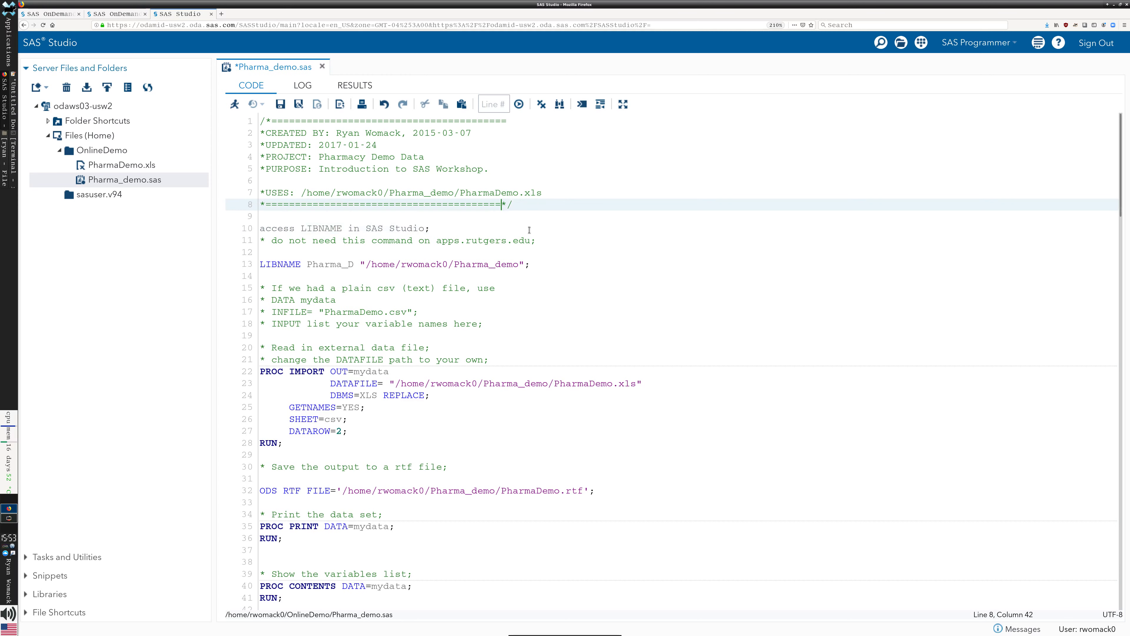
pyautogui.click(342, 241)
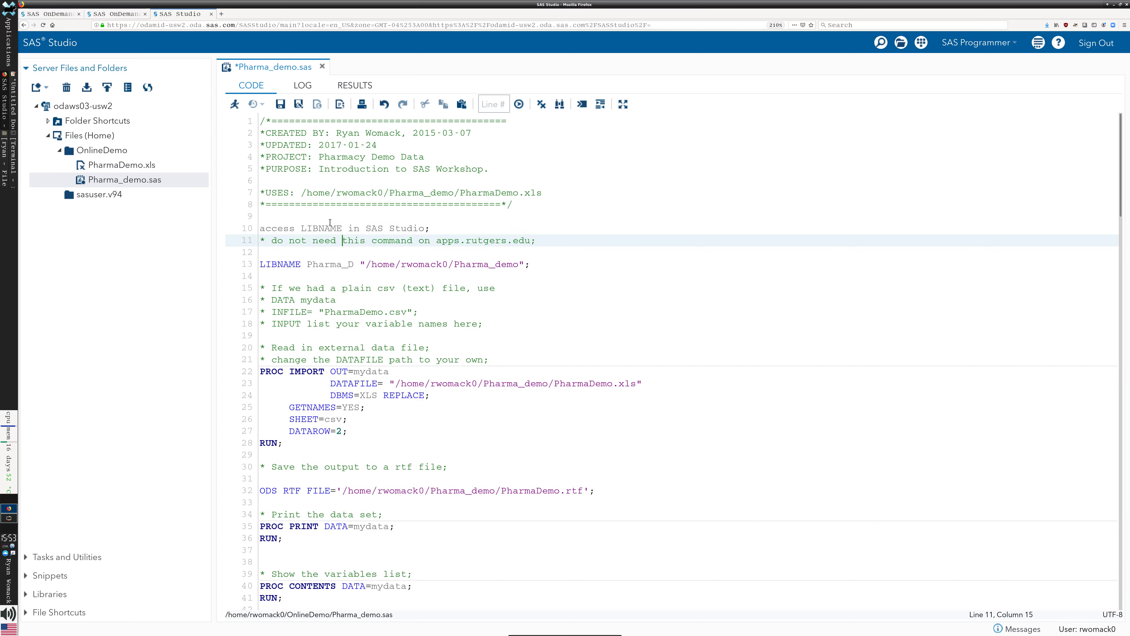
pyautogui.click(354, 221)
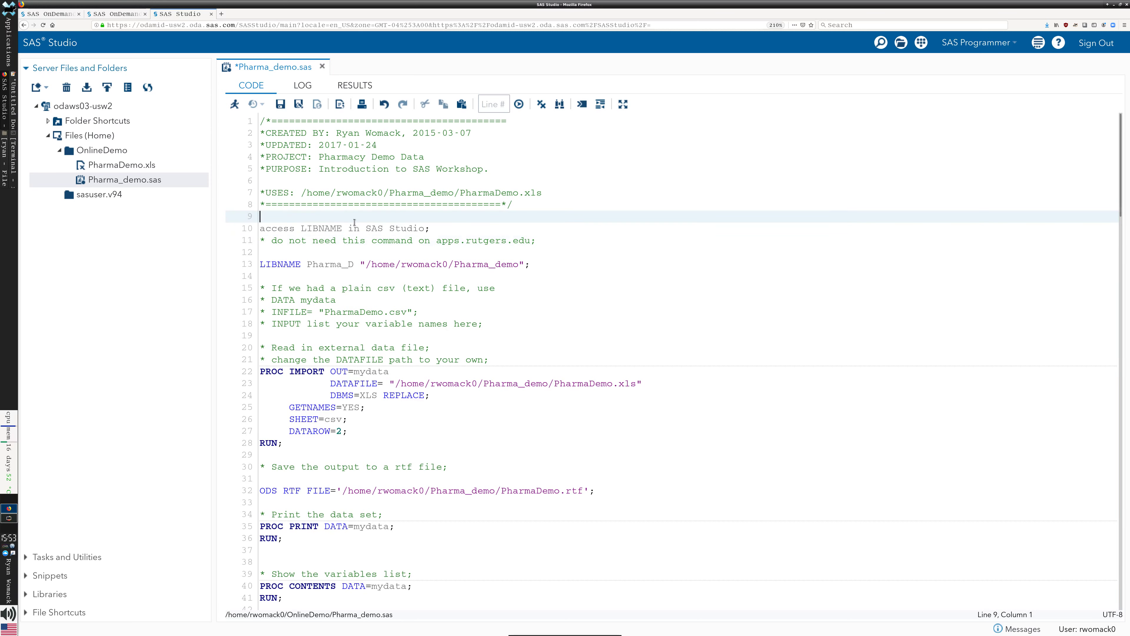
pyautogui.click(262, 230)
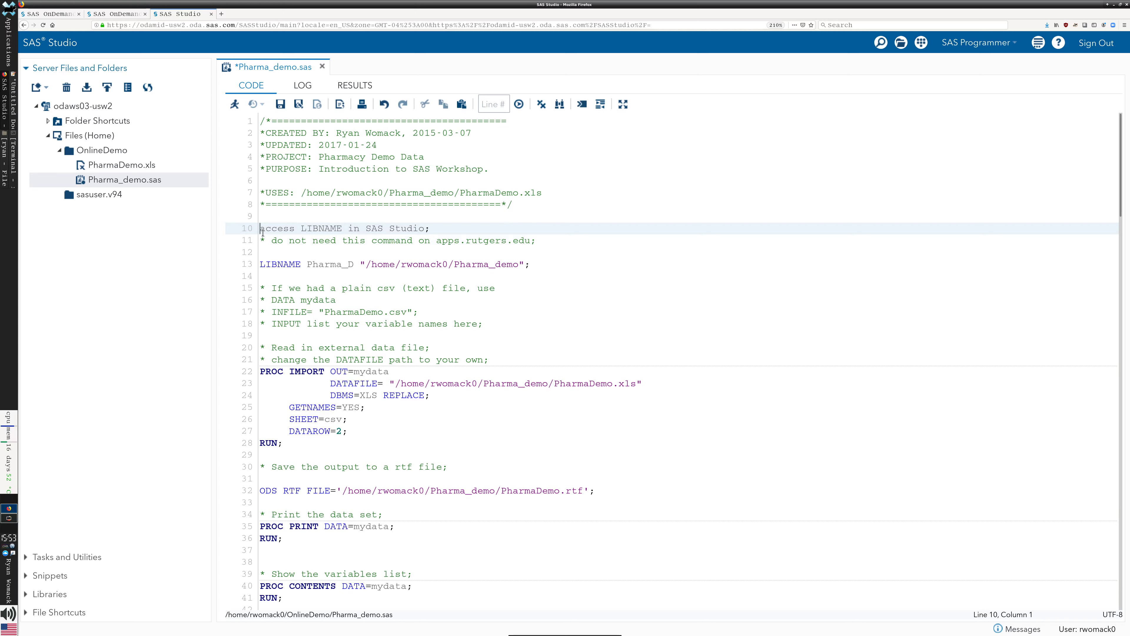
pyautogui.write('*')
# - Look through the rest of the program down to the closing ODS RTF CLOSE statement, and return to its beginning
pyautogui.scroll(-17, 667, 250)
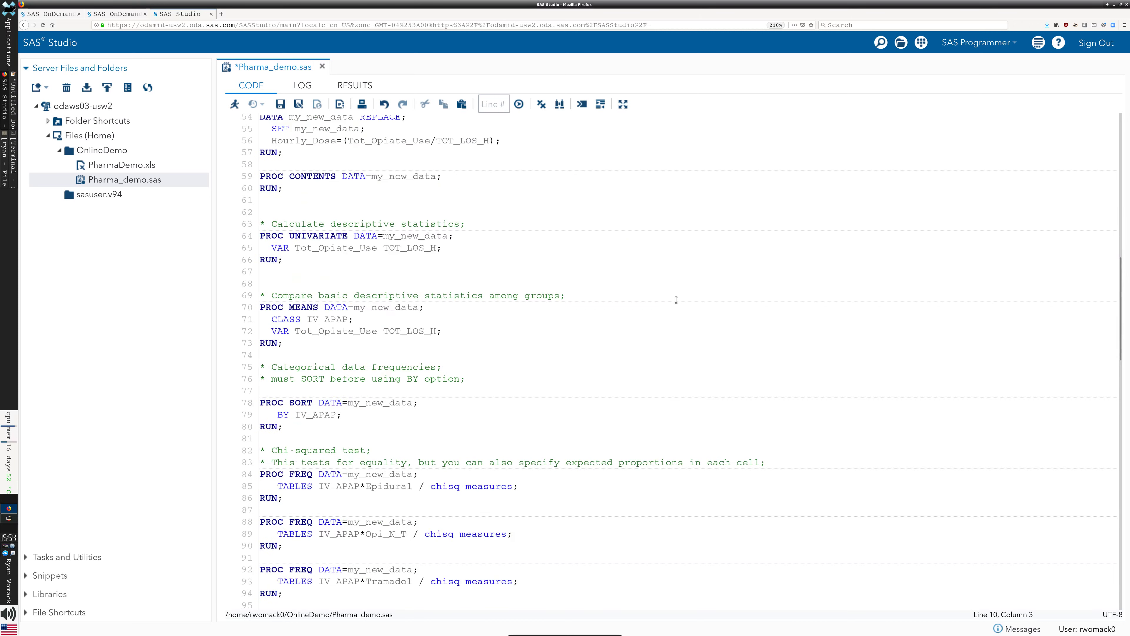
pyautogui.scroll(-5, 670, 301)
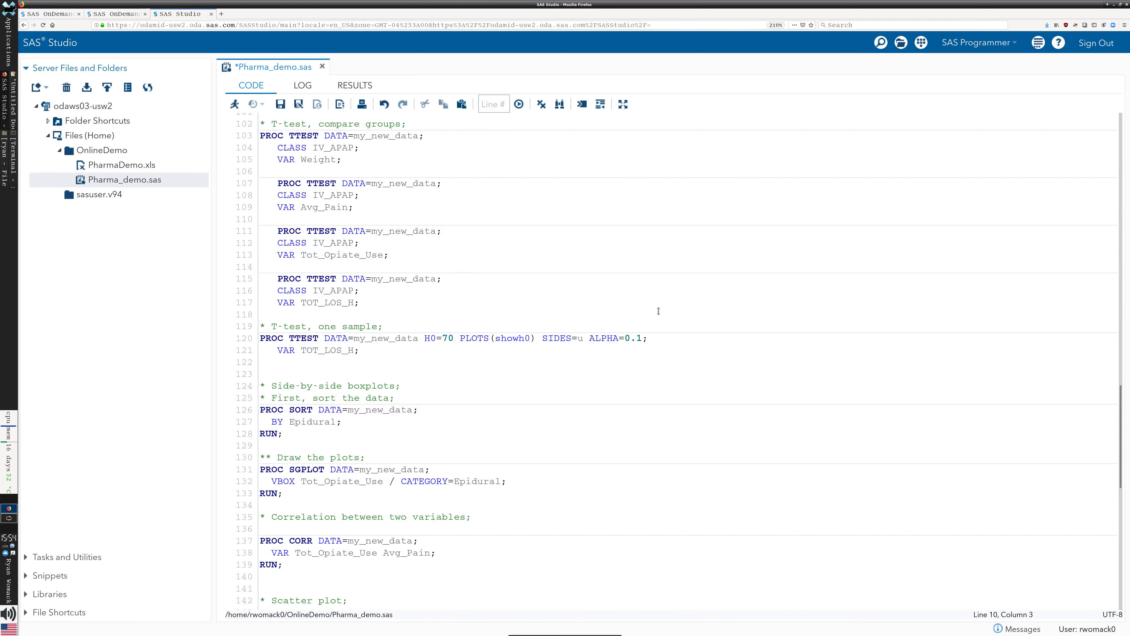
pyautogui.scroll(-9, 657, 316)
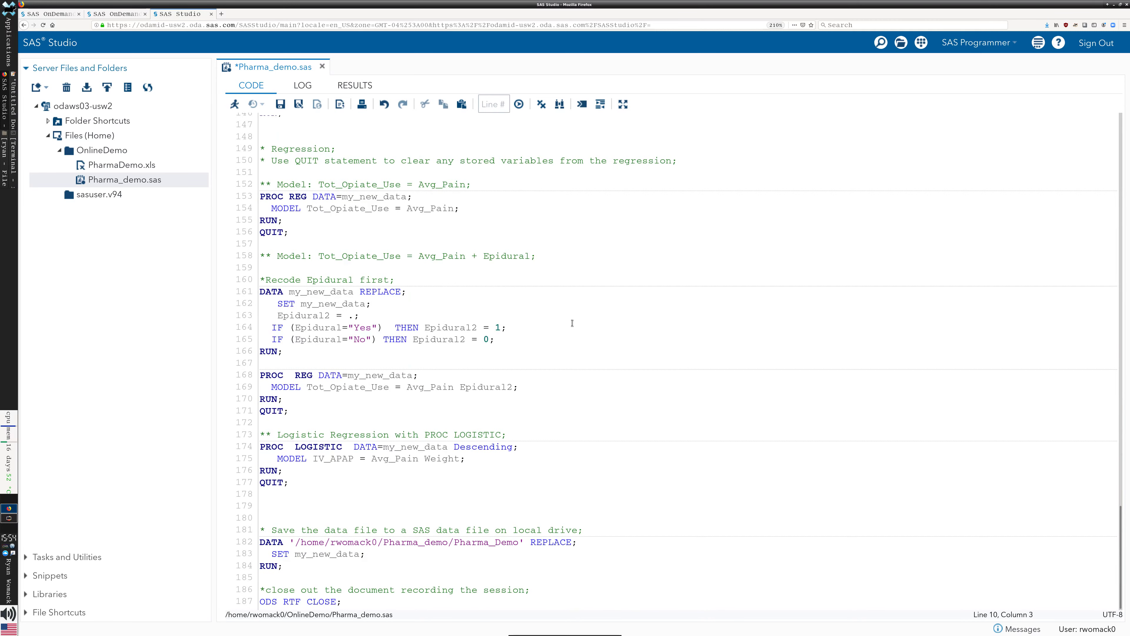
pyautogui.scroll(20, 572, 323)
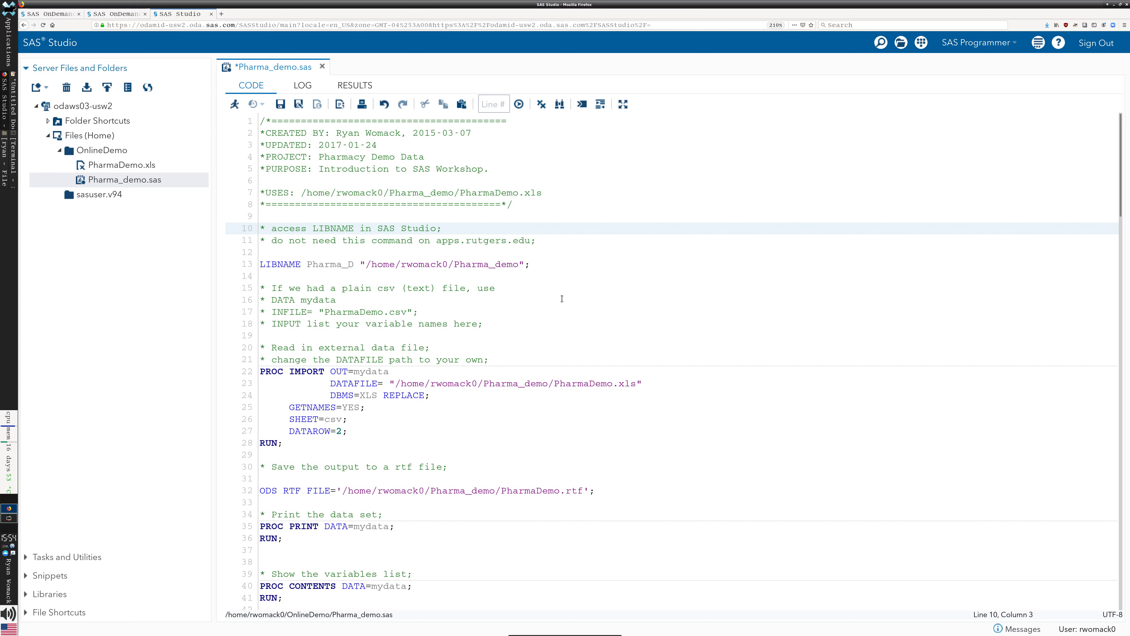
# - Examine the LIBNAME statement on line 13: its keyword, the Pharma_D library name and the quoted folder path
pyautogui.click(385, 277)
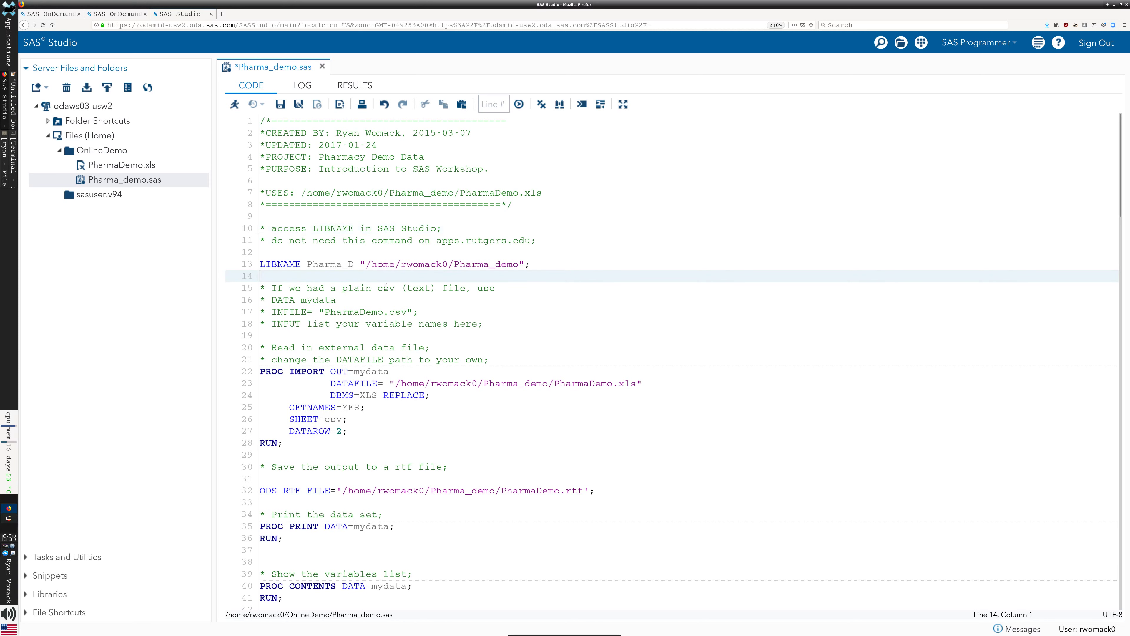
pyautogui.click(285, 267)
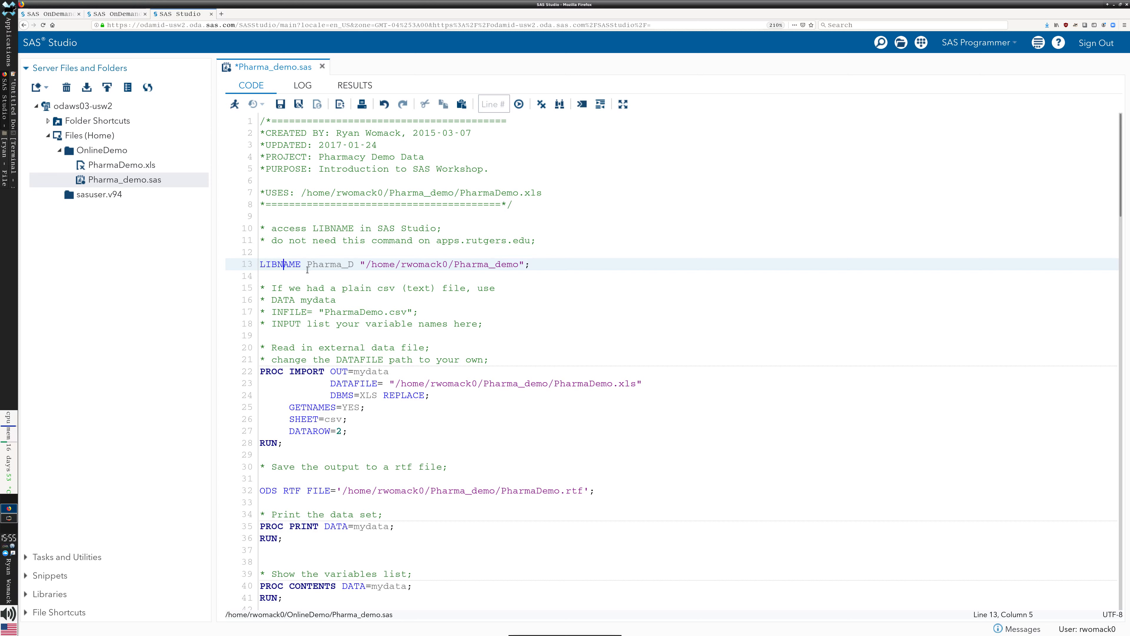
pyautogui.moveTo(307, 266); pyautogui.dragTo(354, 266)
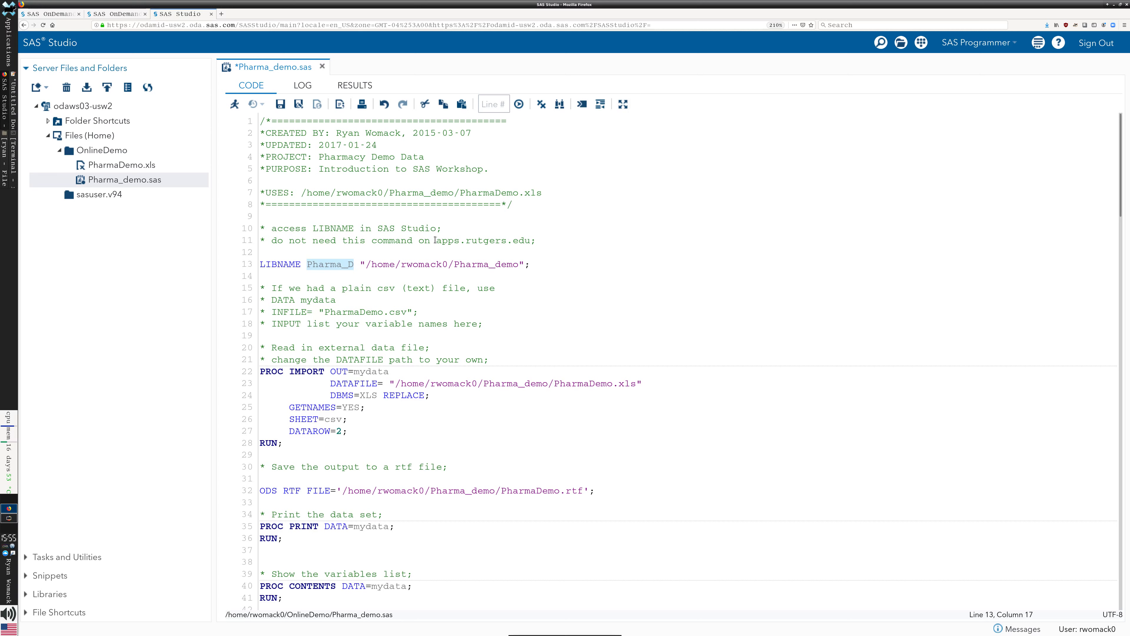
pyautogui.click(425, 264)
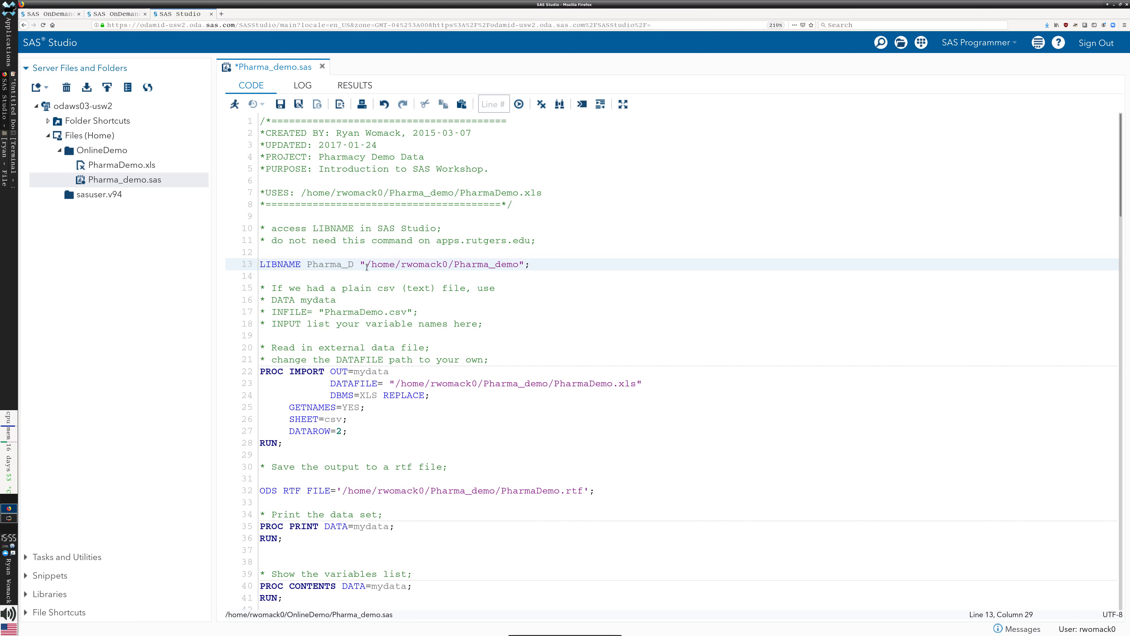
pyautogui.moveTo(354, 266); pyautogui.dragTo(568, 257)
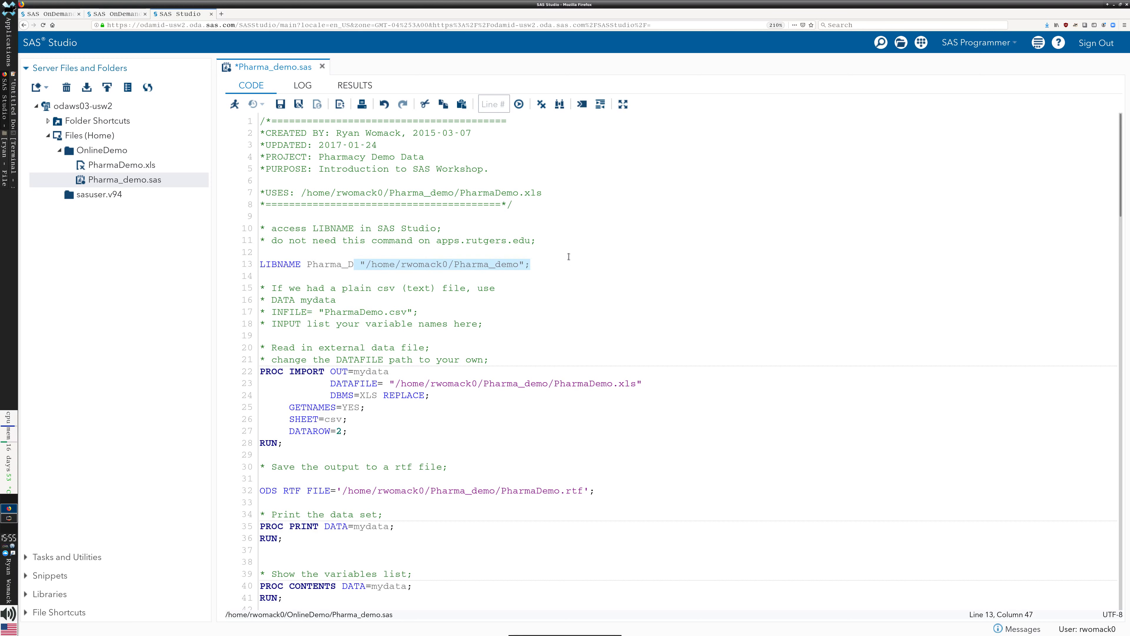
pyautogui.click(569, 257)
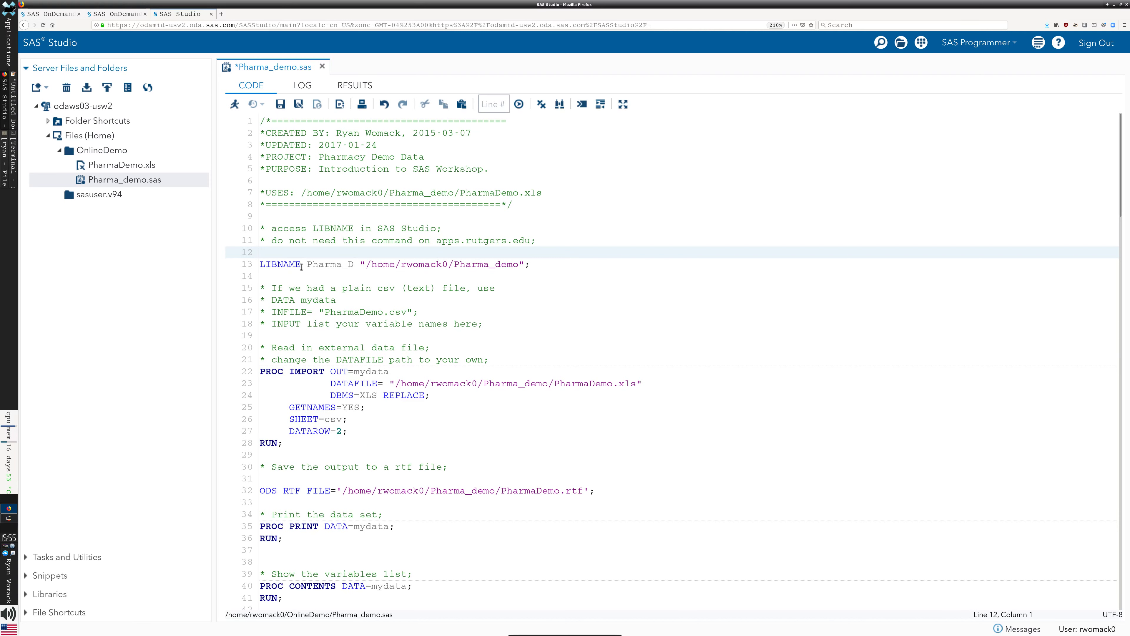
pyautogui.moveTo(301, 268); pyautogui.dragTo(258, 263)
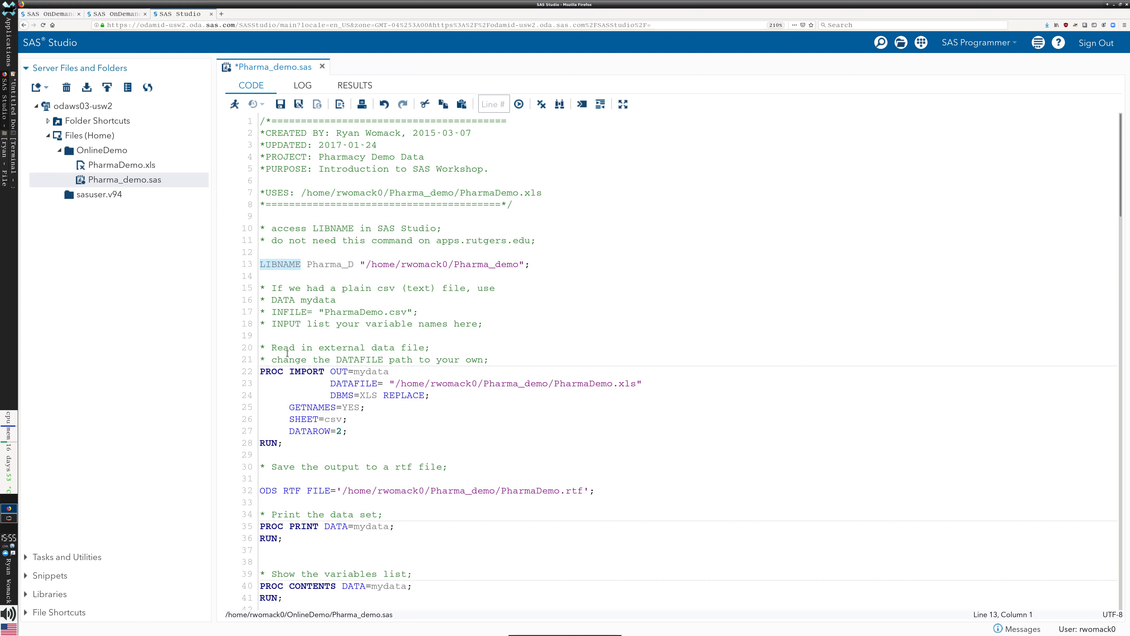
pyautogui.click(308, 275)
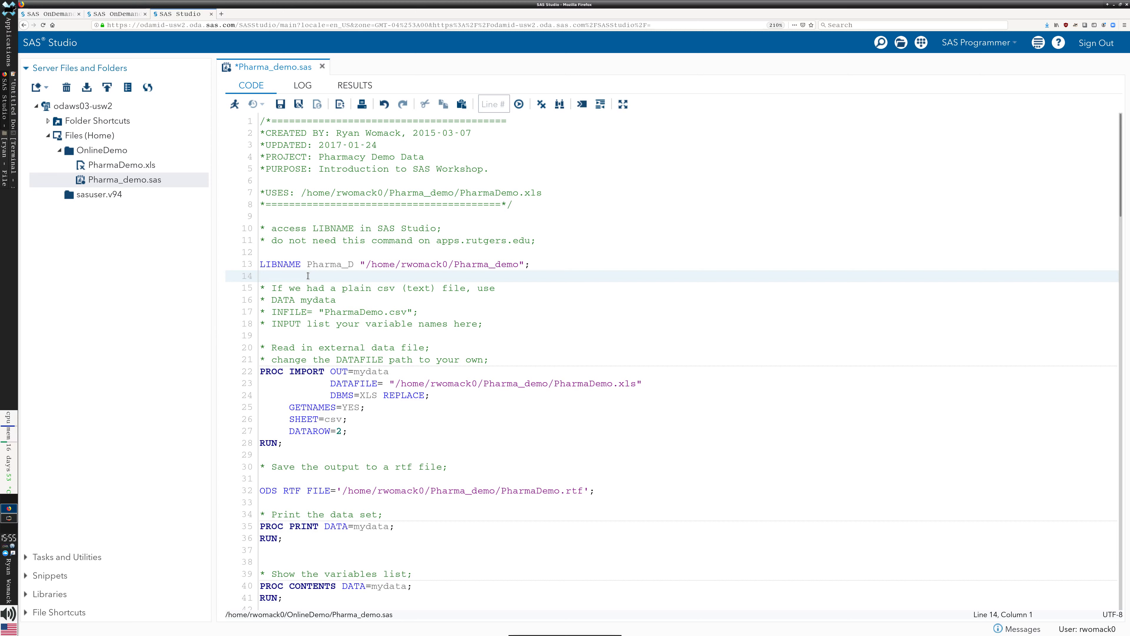
# - Review the commented-out DATA, INFILE and INPUT lines that describe reading a plain csv file
pyautogui.press('Down')
pyautogui.press('Down')
pyautogui.press('Down')
pyautogui.press('Down')
pyautogui.press('Down')
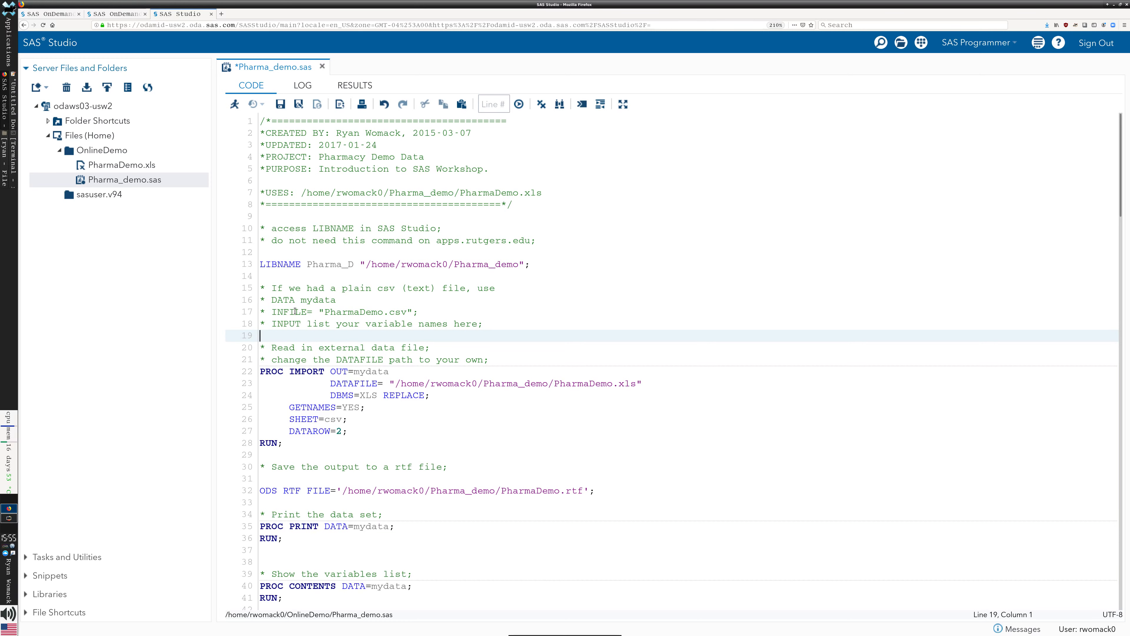
pyautogui.click(529, 328)
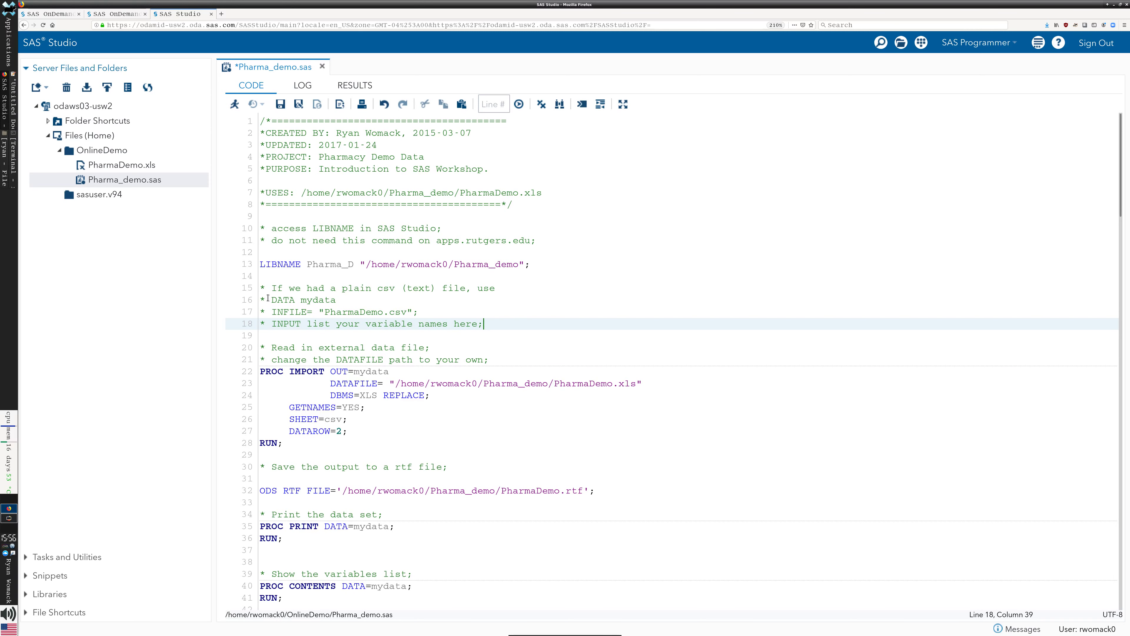
pyautogui.moveTo(270, 299); pyautogui.dragTo(345, 302)
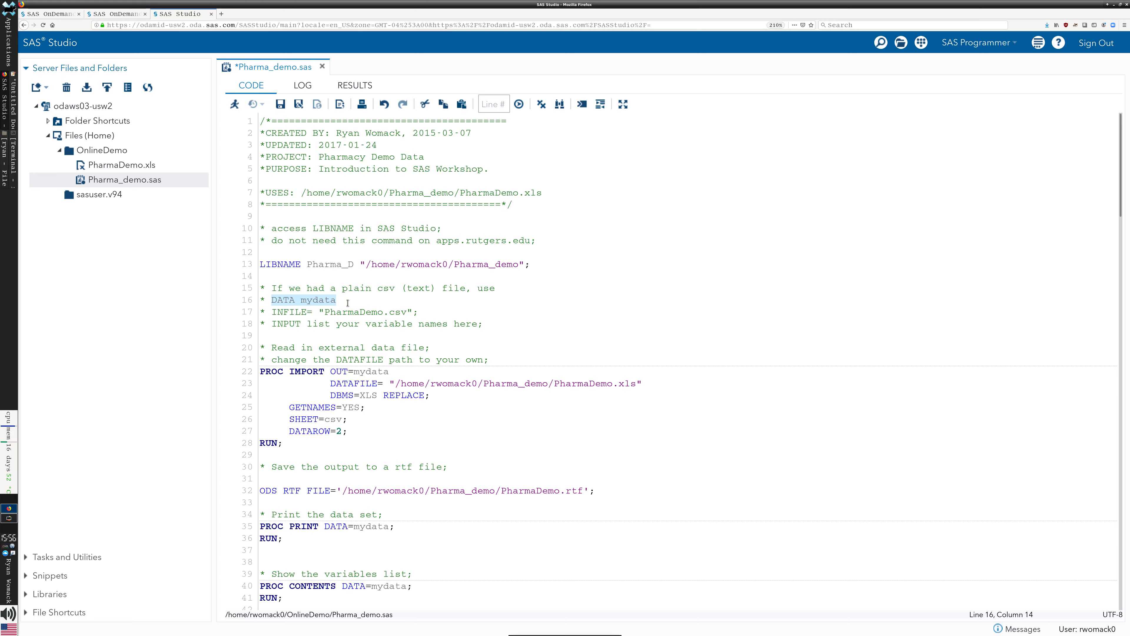
pyautogui.click(368, 313)
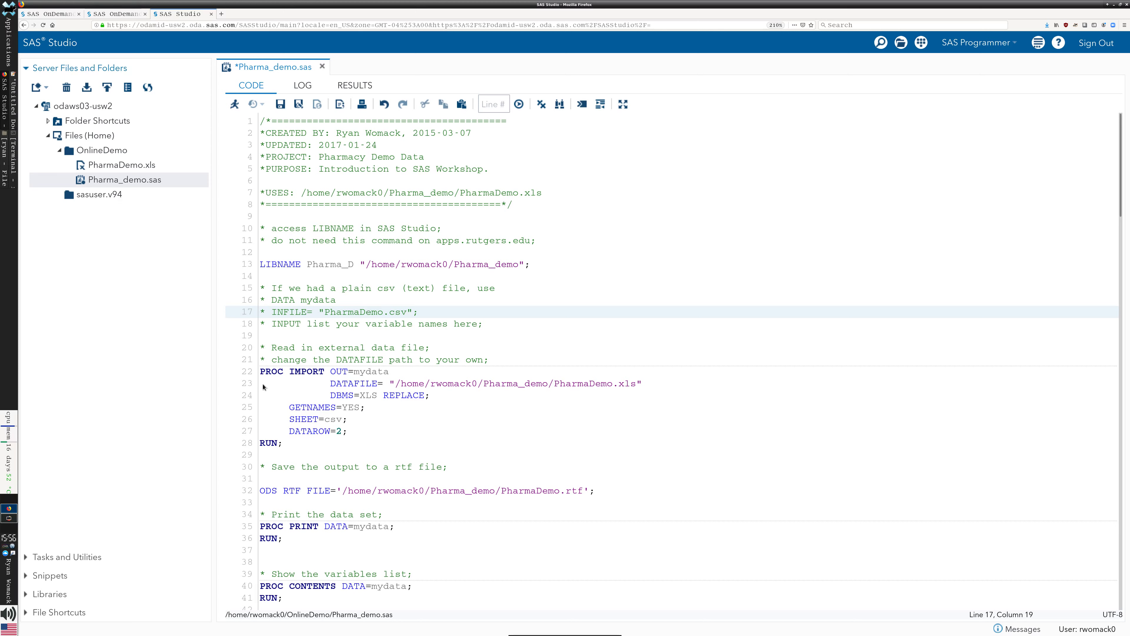
# - Examine the PROC IMPORT block on lines 22–28, highlighting the PROC IMPORT keywords
pyautogui.click(287, 373)
pyautogui.click(265, 373)
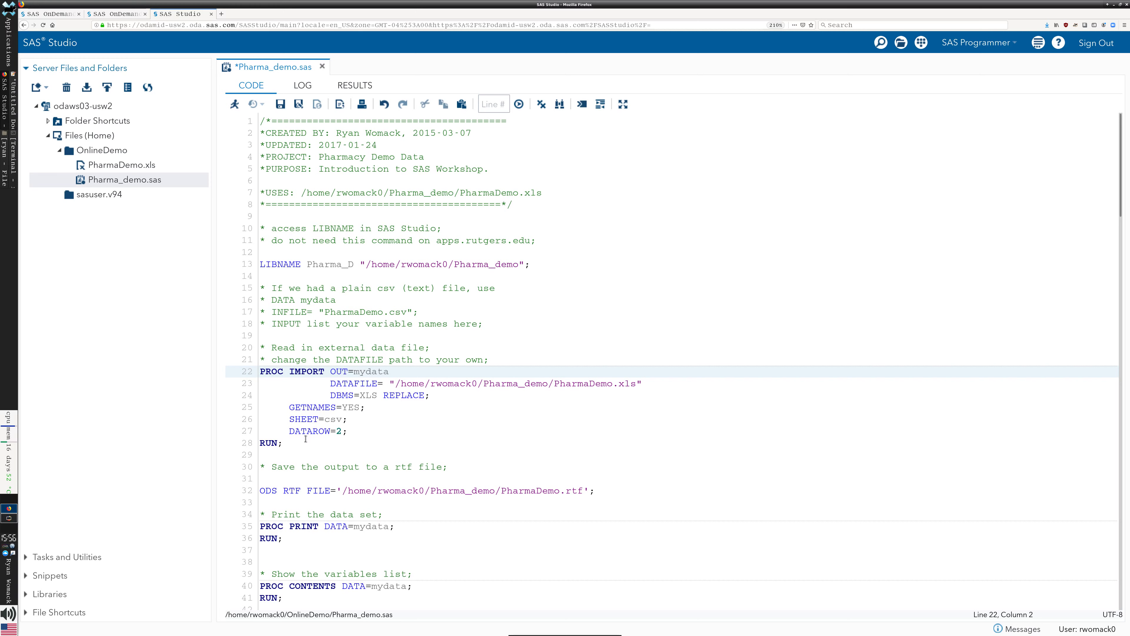
pyautogui.click(397, 418)
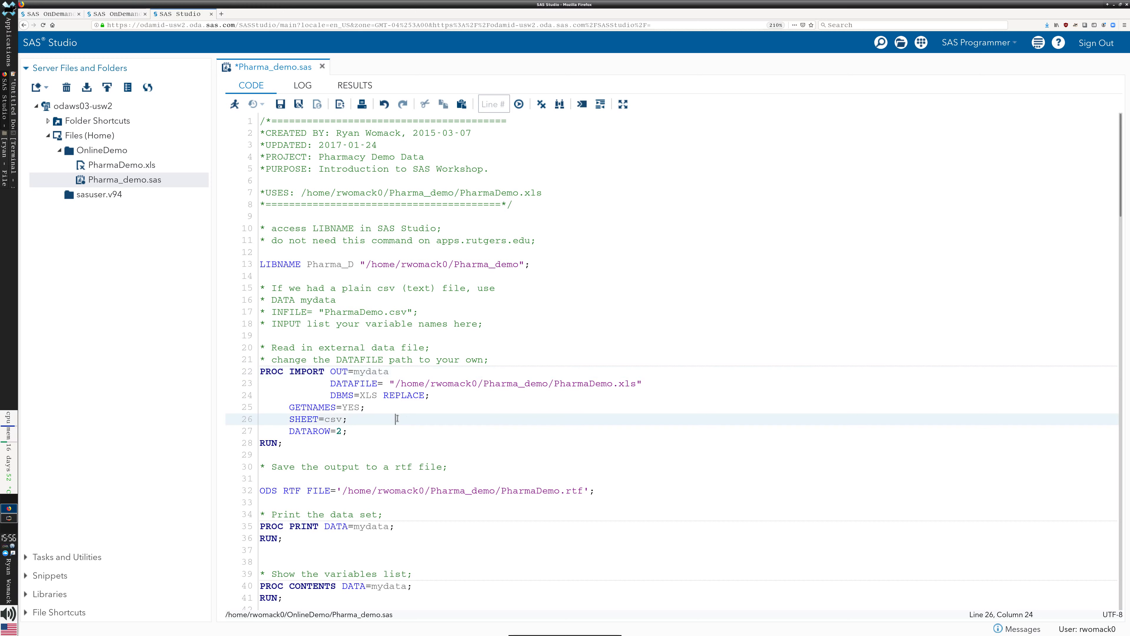
pyautogui.click(273, 373)
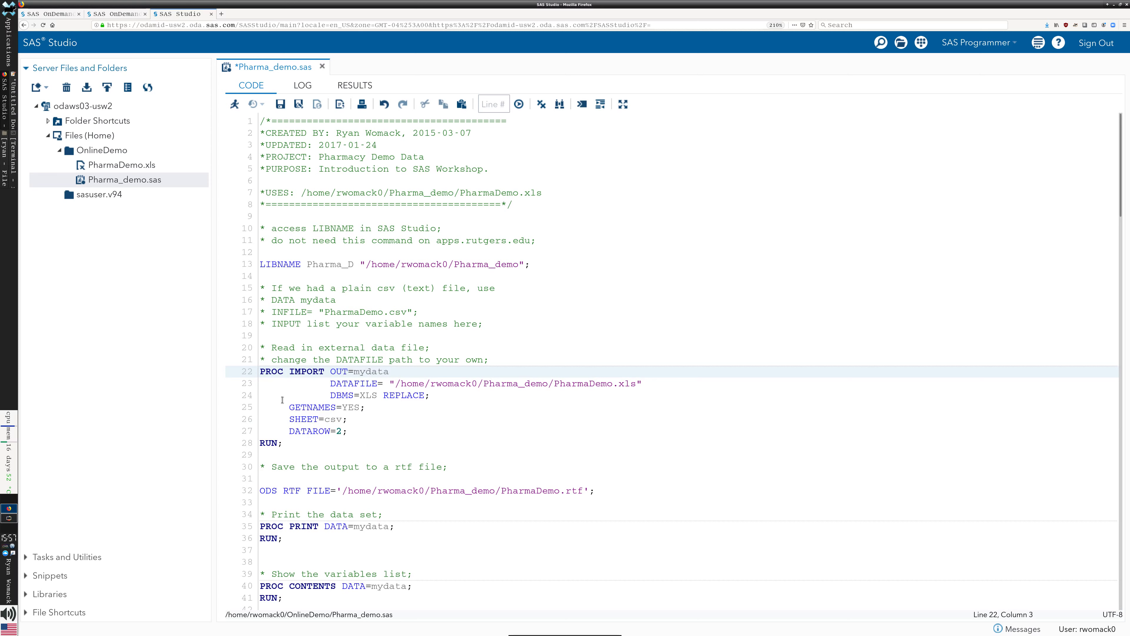
pyautogui.click(325, 374)
pyautogui.moveTo(330, 372); pyautogui.dragTo(262, 371)
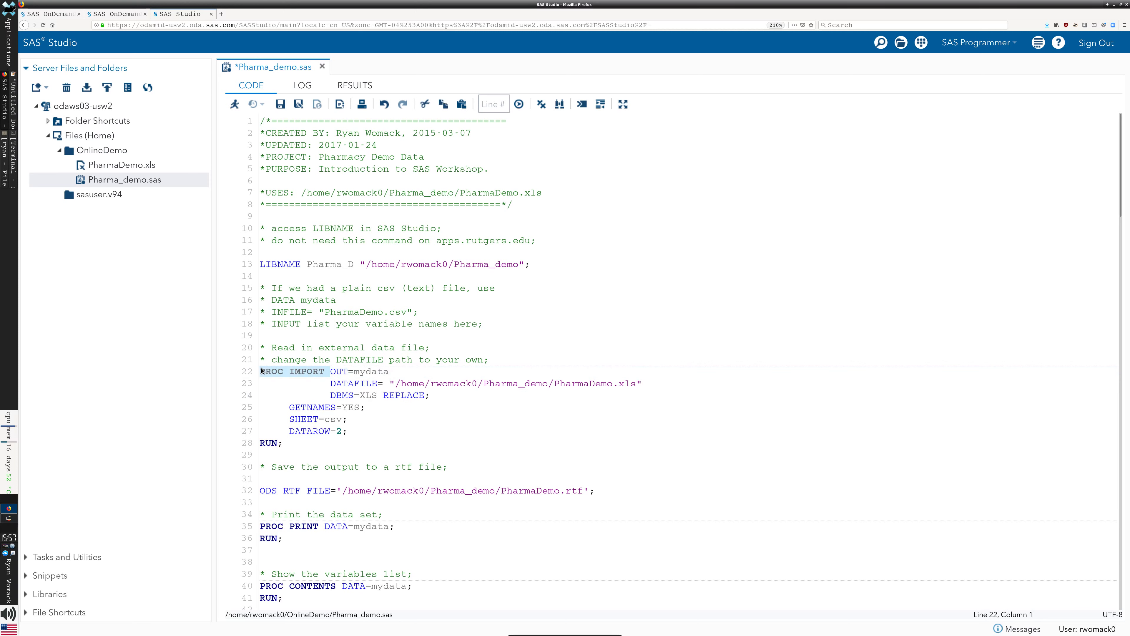
pyautogui.click(294, 396)
# - Inspect the OUT, DATAFILE and DBMS options of the PROC IMPORT statement, highlighting DBMS=XLS
pyautogui.click(331, 371)
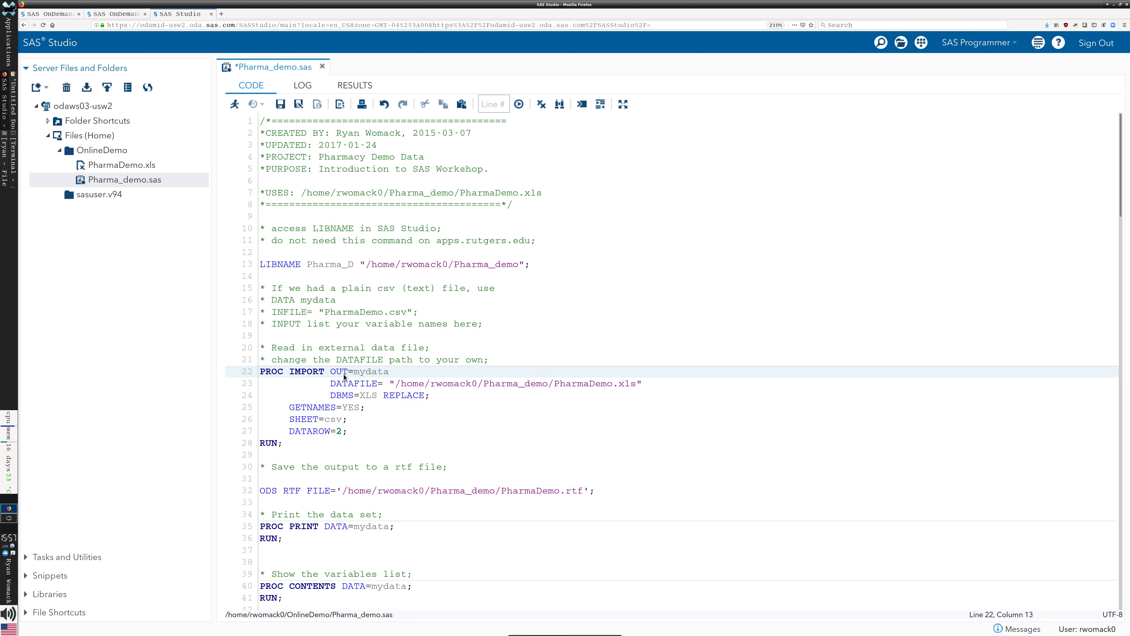
pyautogui.click(344, 374)
pyautogui.click(339, 373)
pyautogui.click(342, 376)
pyautogui.click(438, 459)
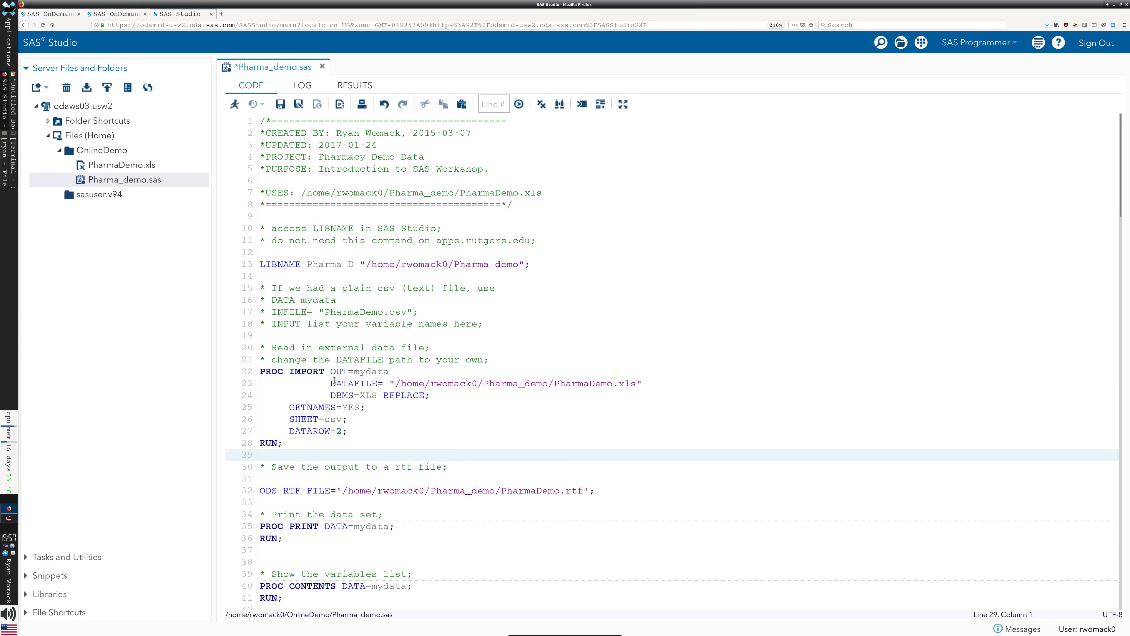
pyautogui.click(365, 384)
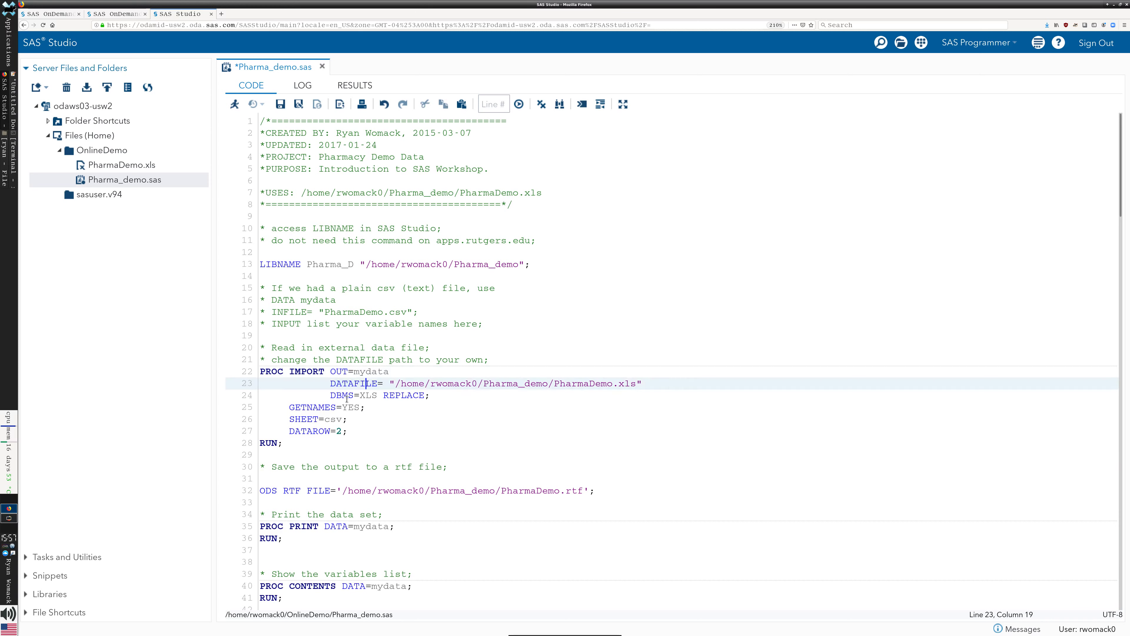
pyautogui.click(345, 397)
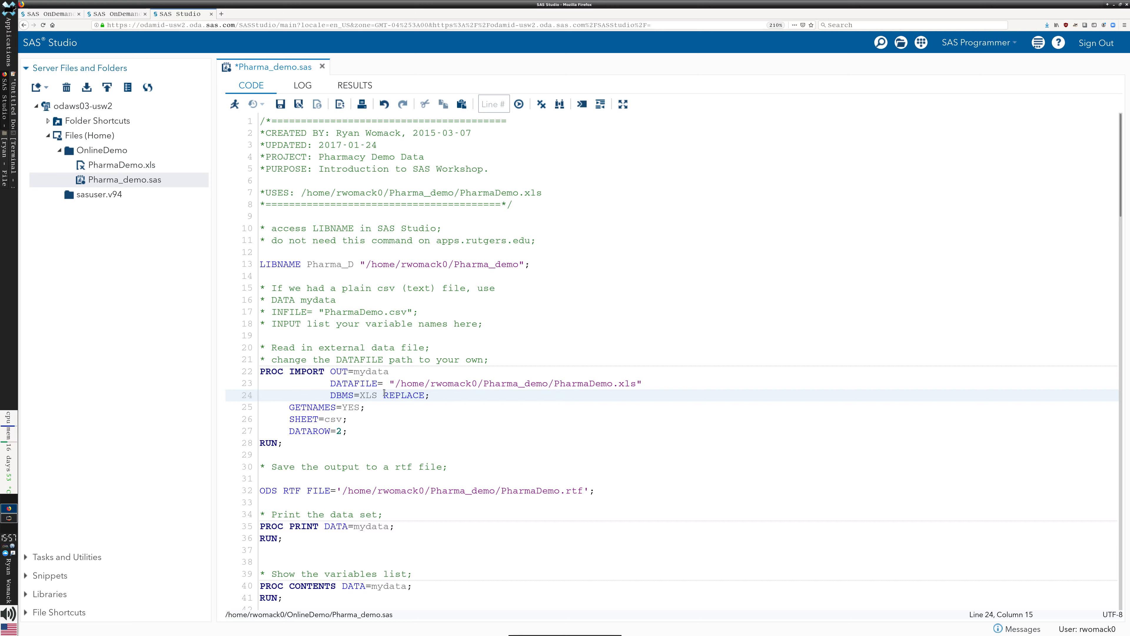
pyautogui.moveTo(331, 396); pyautogui.dragTo(378, 397)
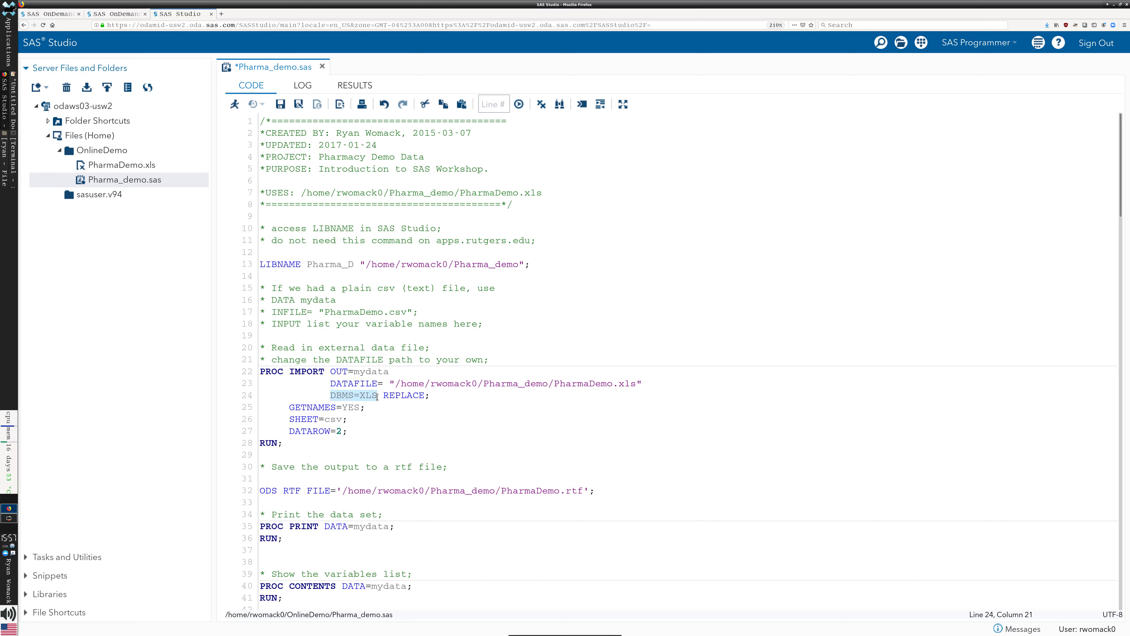
# - Examine the REPLACE option on line 24 of the PROC IMPORT statement, highlighting the REPLACE keyword
pyautogui.click(390, 395)
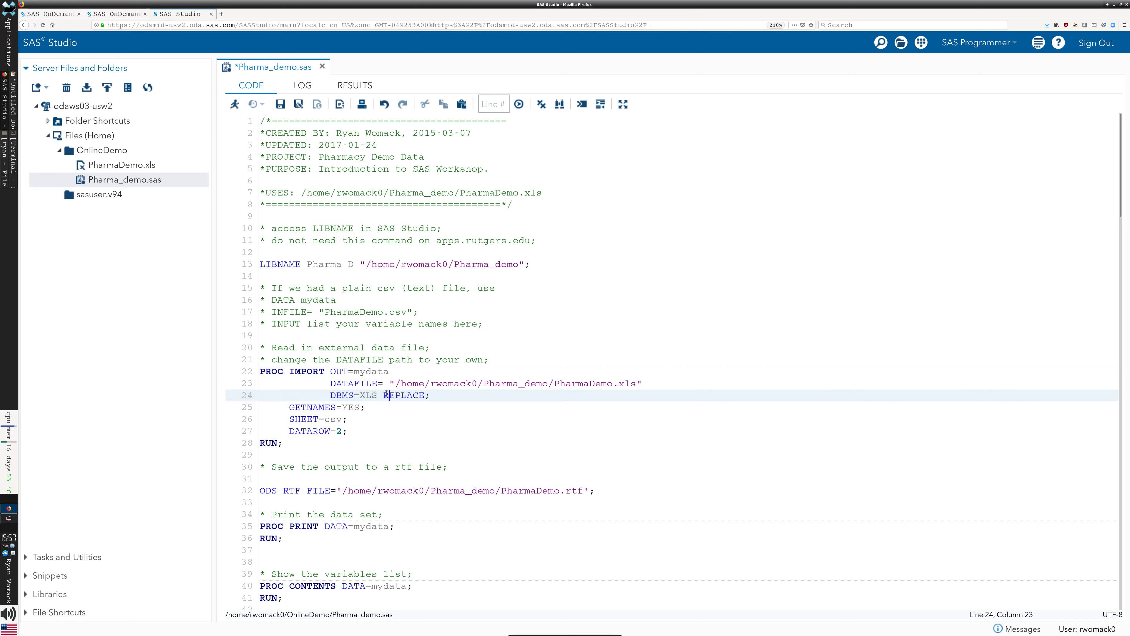
pyautogui.moveTo(388, 395); pyautogui.dragTo(415, 394)
pyautogui.click(414, 394)
pyautogui.click(415, 386)
pyautogui.press('Down')
pyautogui.hotkey('ctrl', 'Left')
pyautogui.doubleClick(421, 395)
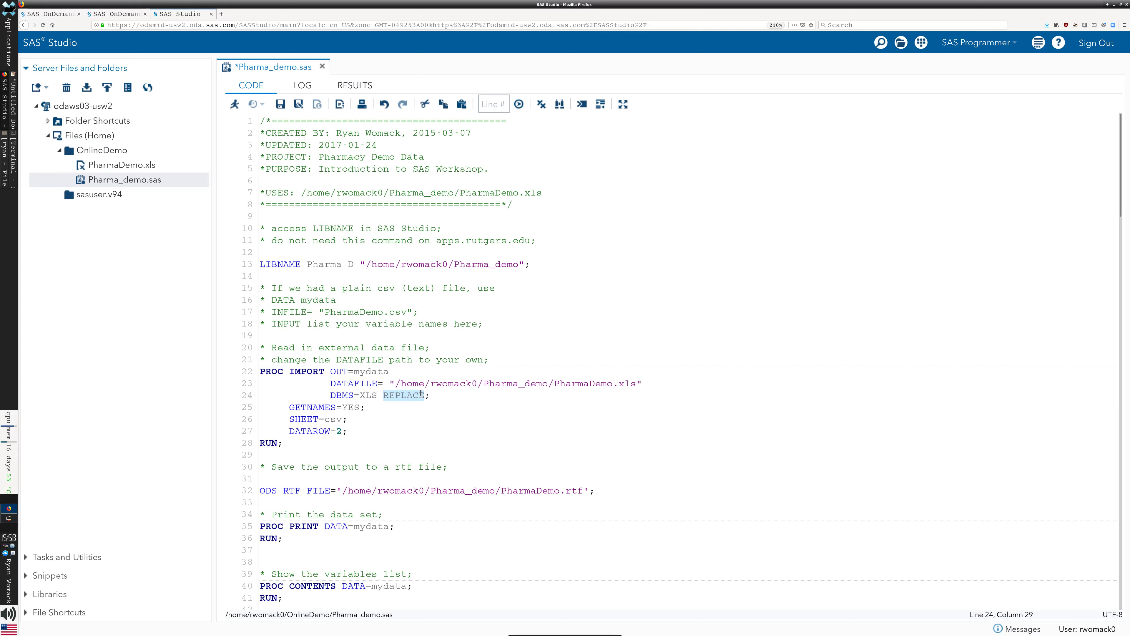
pyautogui.click(475, 411)
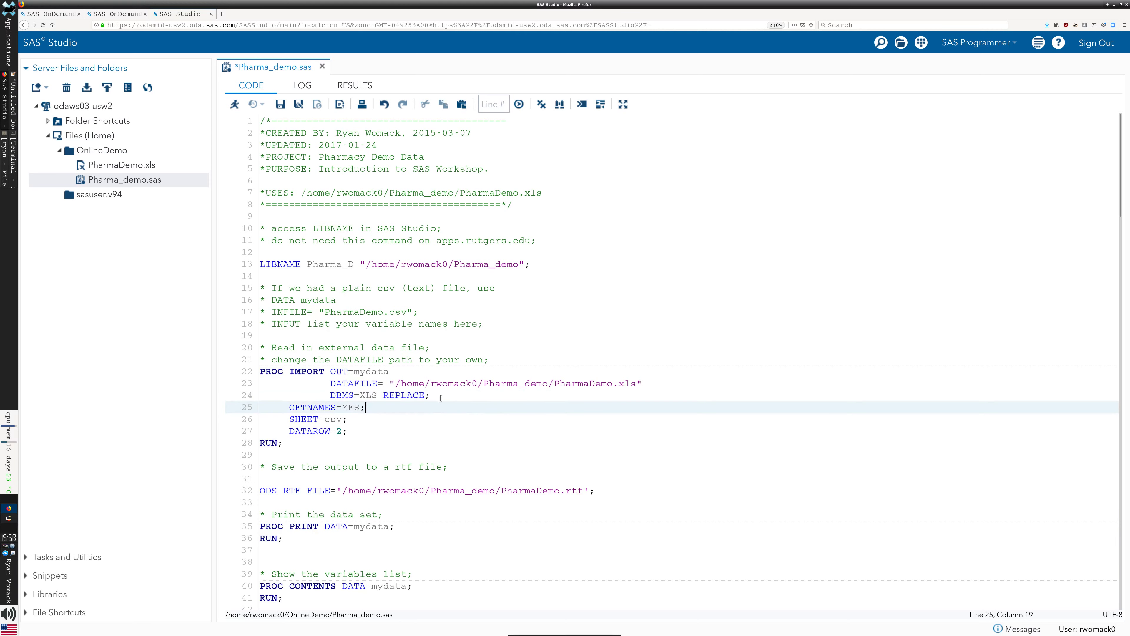
pyautogui.click(426, 396)
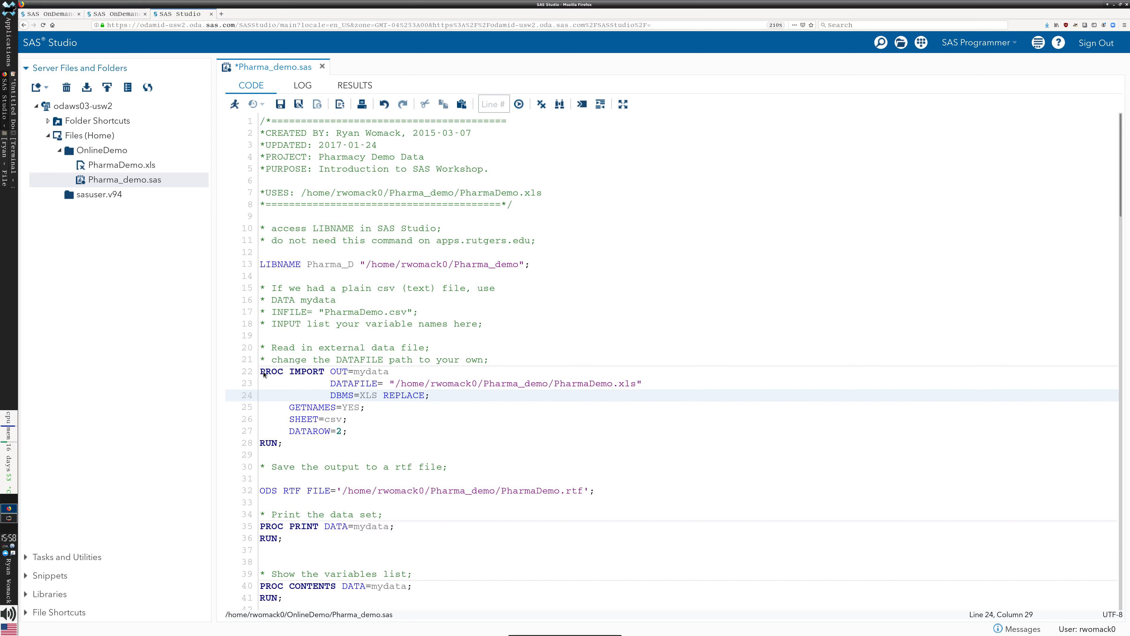
# - Trace the full PROC IMPORT statement across lines 22–24, from its opening keyword to the closing semicolon
pyautogui.moveTo(261, 373); pyautogui.dragTo(399, 396)
pyautogui.click(424, 395)
pyautogui.click(399, 396)
# - Examine the GETNAMES, SHEET and DATAROW statements on lines 25–27, highlighting the csv sheet name and the DATAROW keyword
pyautogui.click(313, 407)
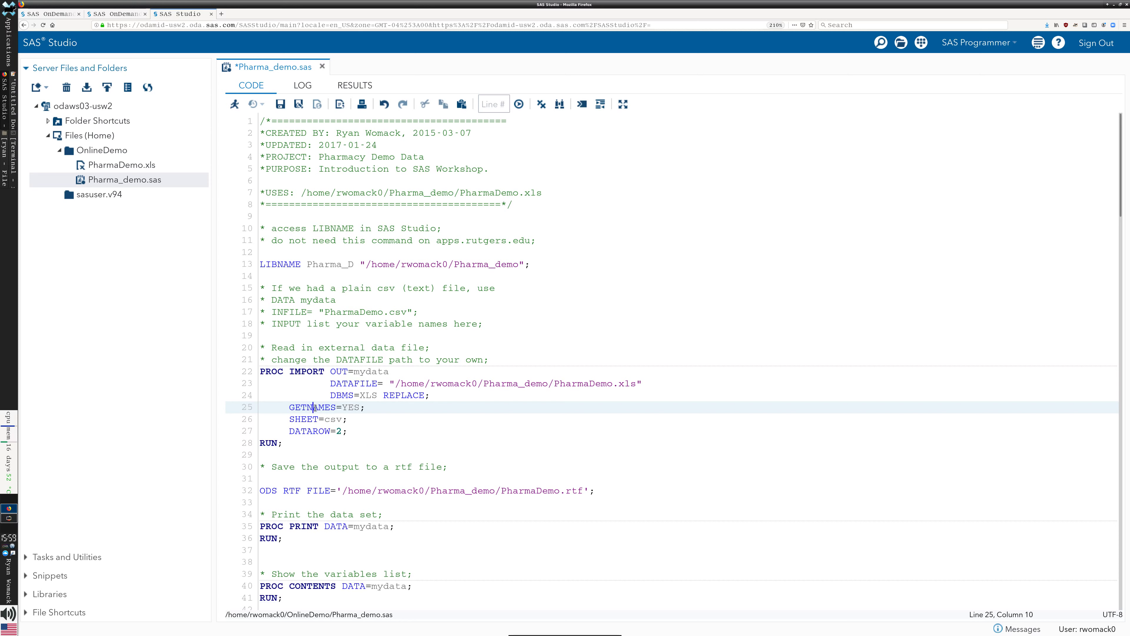
pyautogui.click(337, 419)
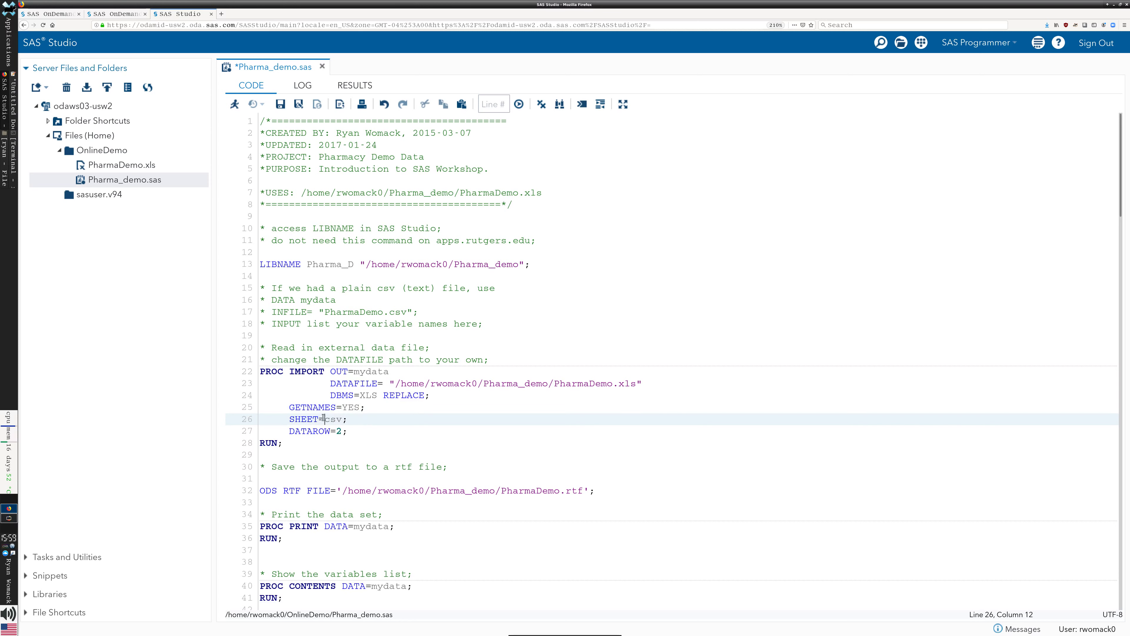
pyautogui.moveTo(324, 418); pyautogui.dragTo(345, 420)
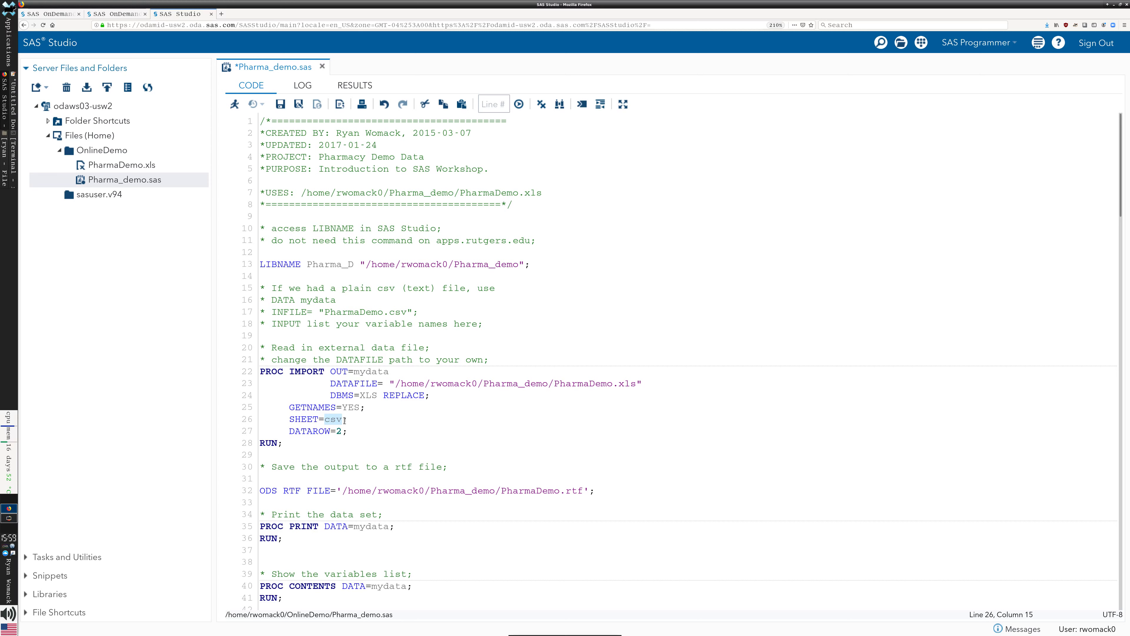
pyautogui.click(418, 431)
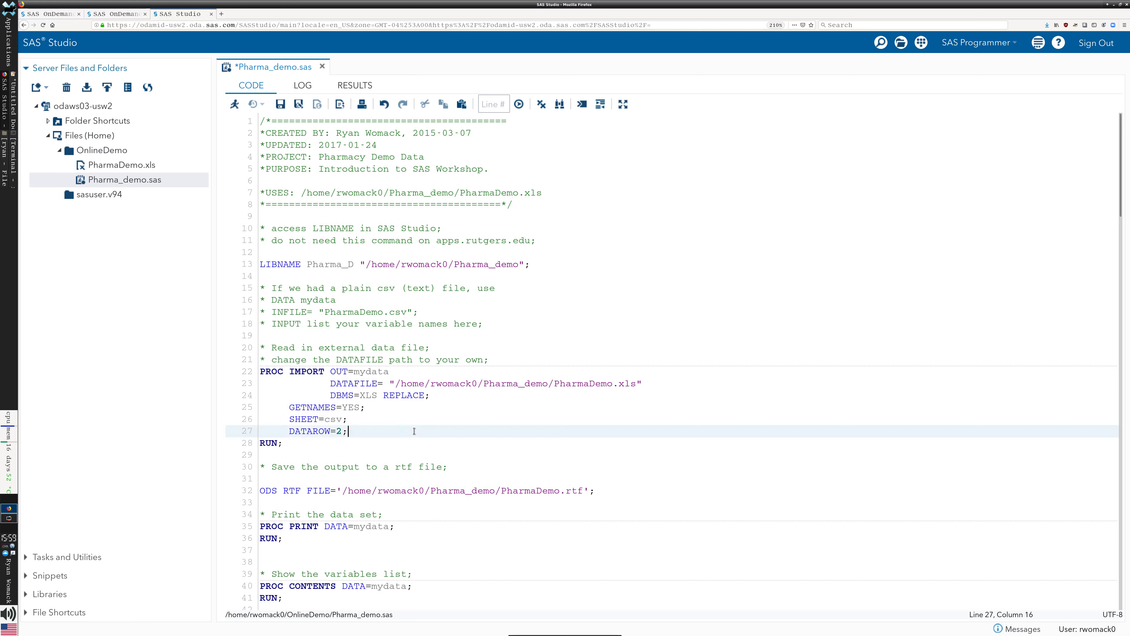
pyautogui.click(294, 431)
pyautogui.moveTo(289, 430); pyautogui.dragTo(336, 431)
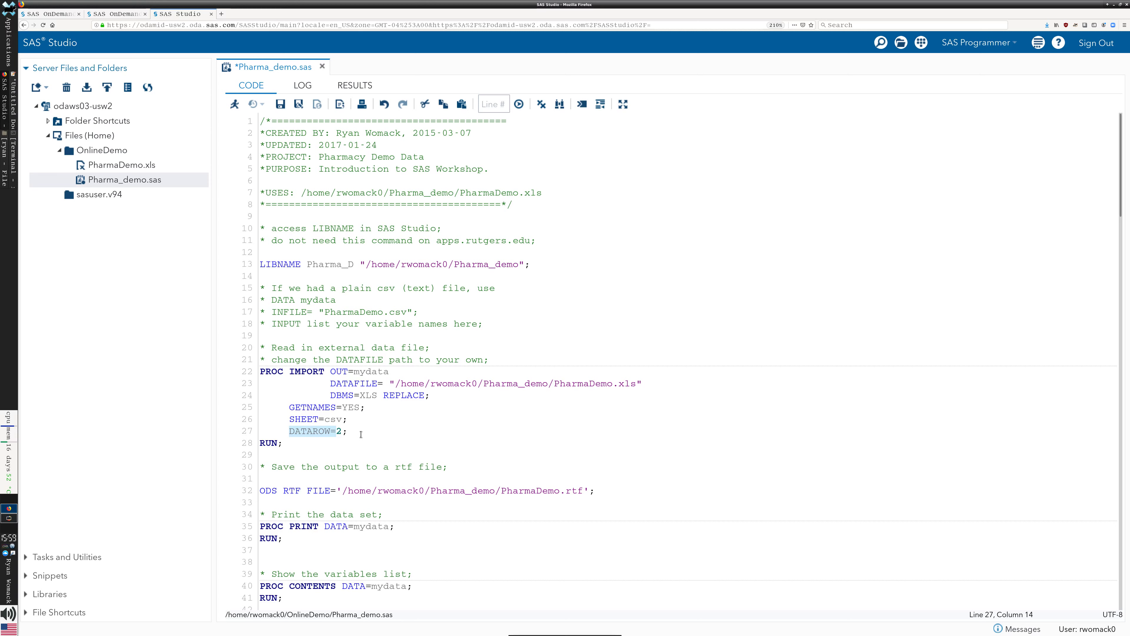
pyautogui.press('Right')
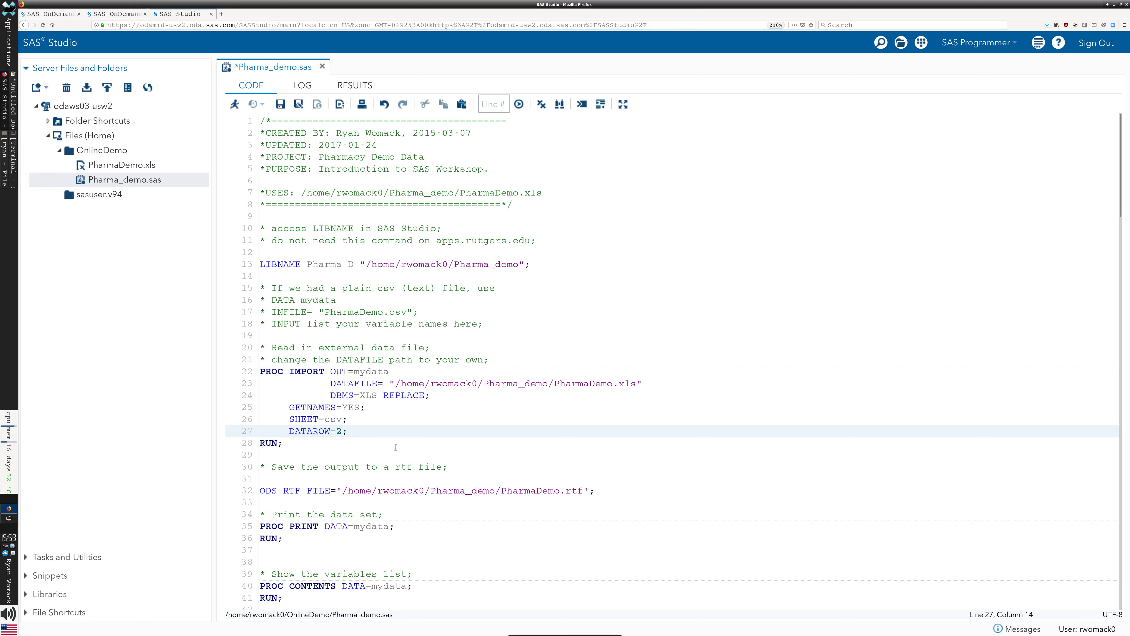
# - Replace the quoted folder path in the LIBNAME statement on line 13 with "ignore this part"
pyautogui.click(401, 420)
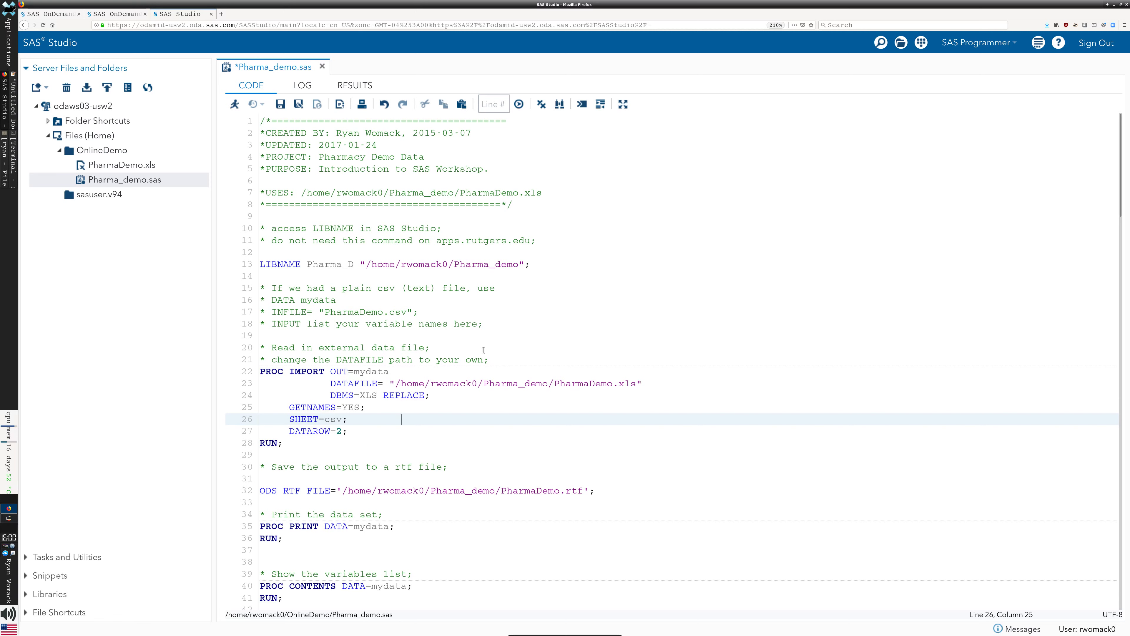
pyautogui.click(501, 384)
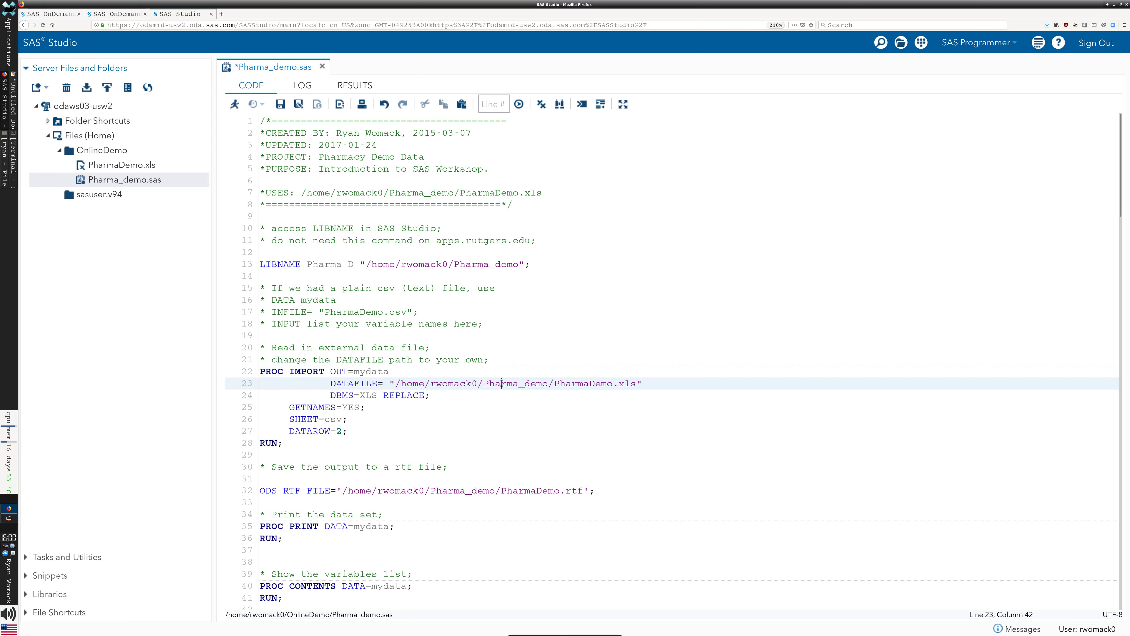
pyautogui.click(472, 264)
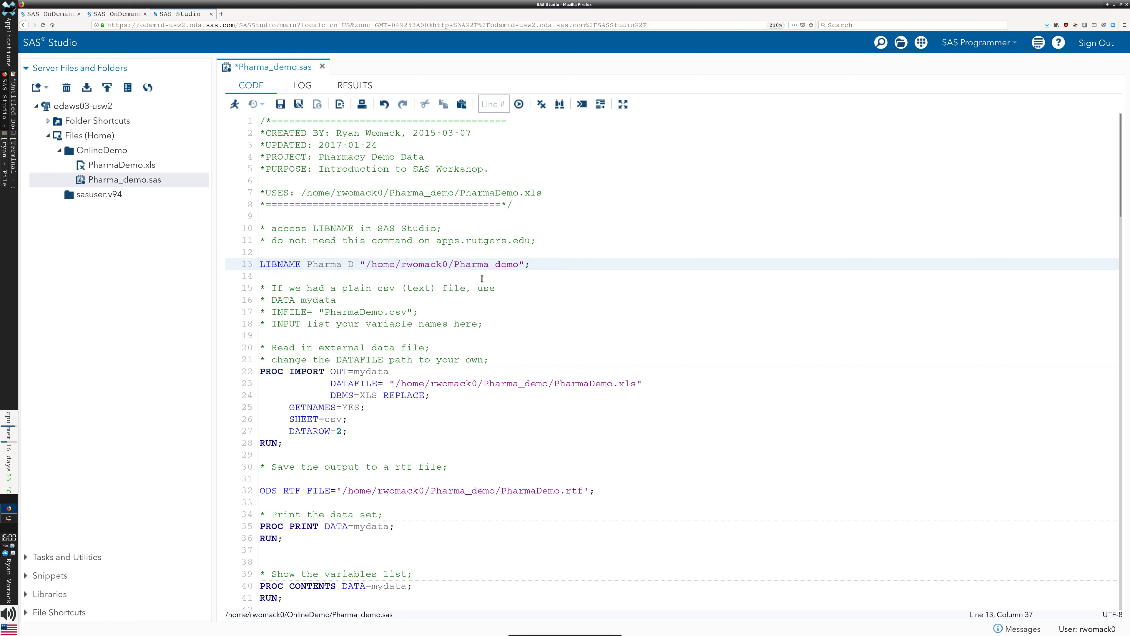
pyautogui.moveTo(366, 264); pyautogui.dragTo(520, 265)
pyautogui.write('ig')
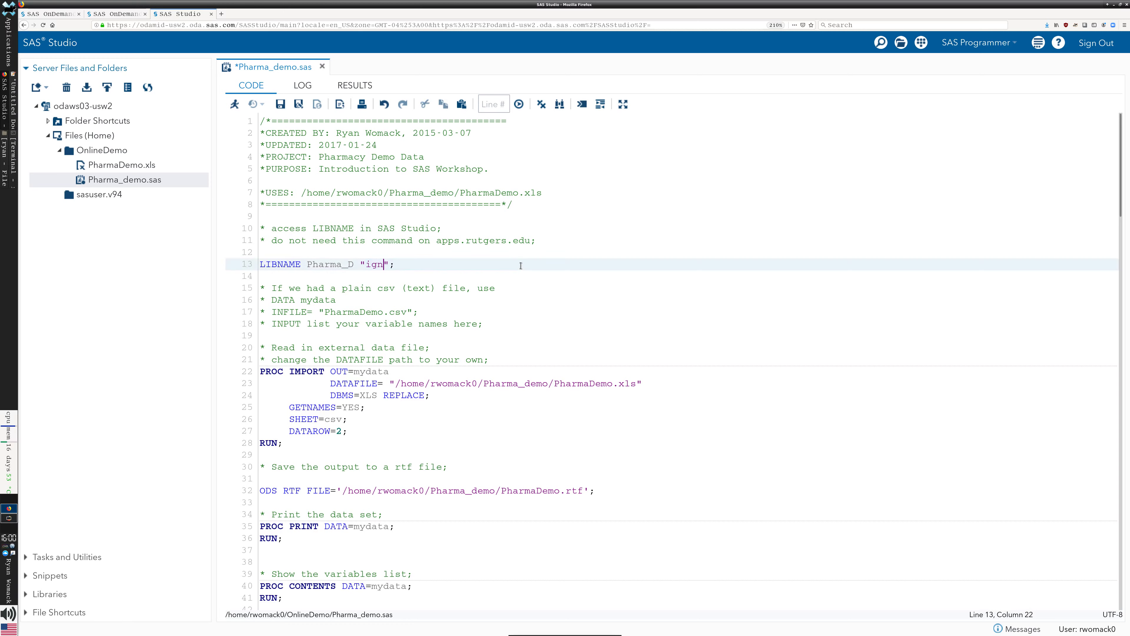
pyautogui.write('nore this part')
pyautogui.click(497, 419)
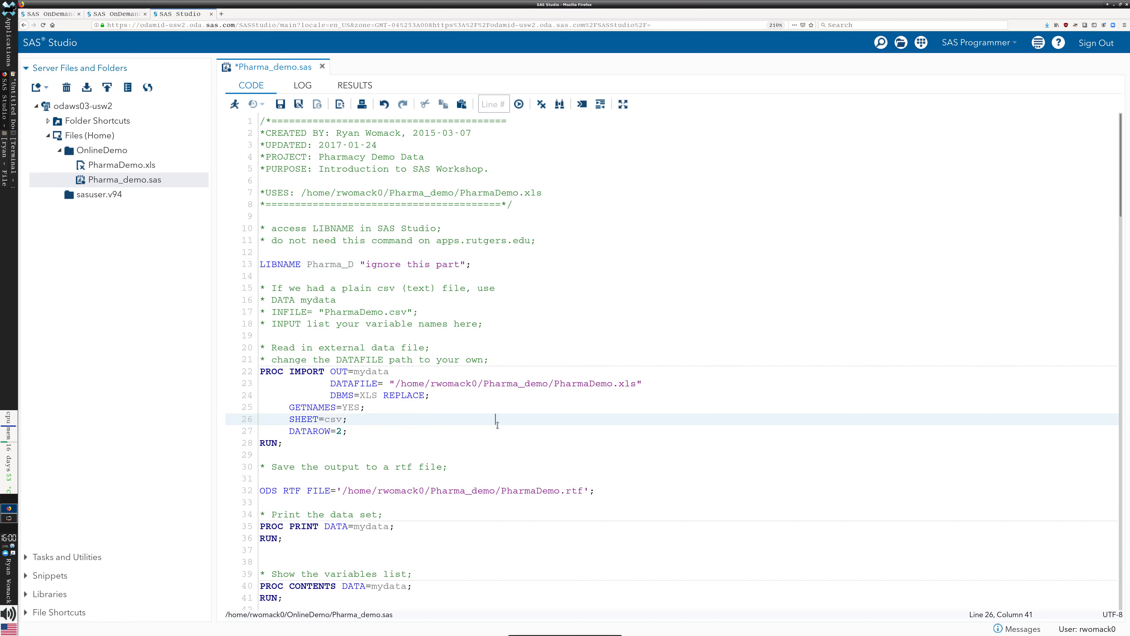
# - Replace the user name folder in the DATAFILE path on line 23 with the placeholder yourname
pyautogui.click(474, 391)
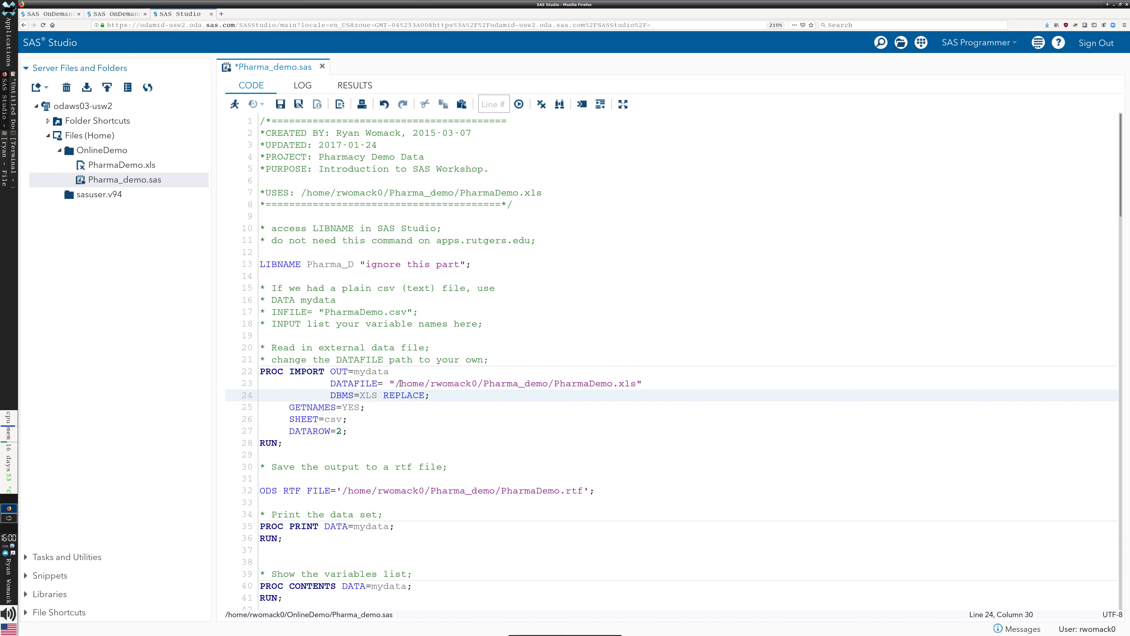
pyautogui.click(465, 382)
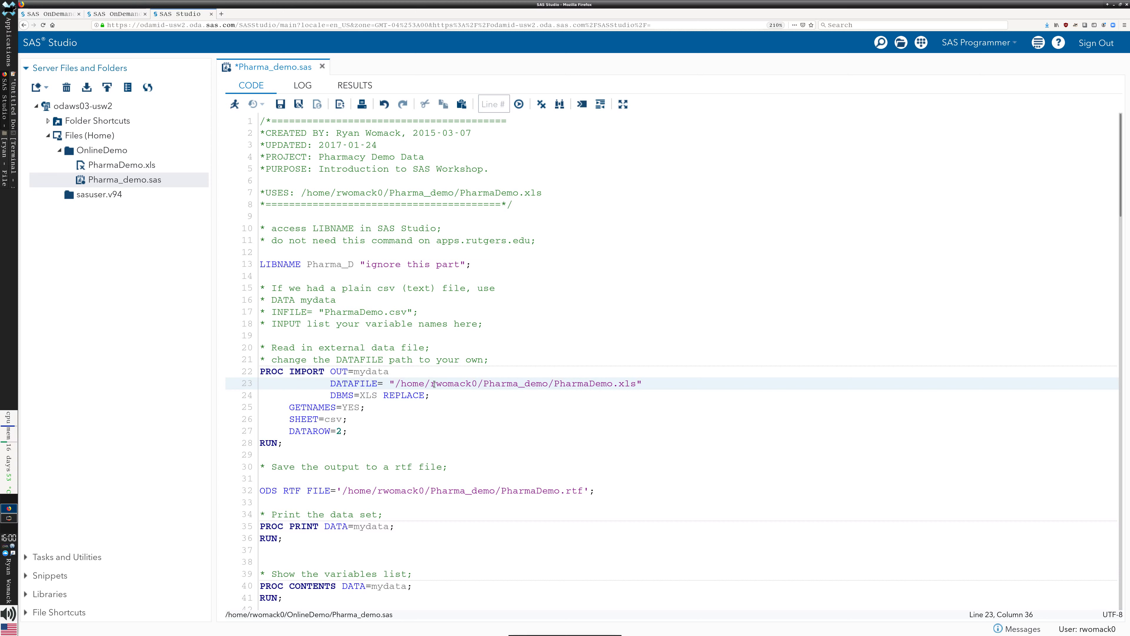
pyautogui.moveTo(433, 384); pyautogui.dragTo(477, 378)
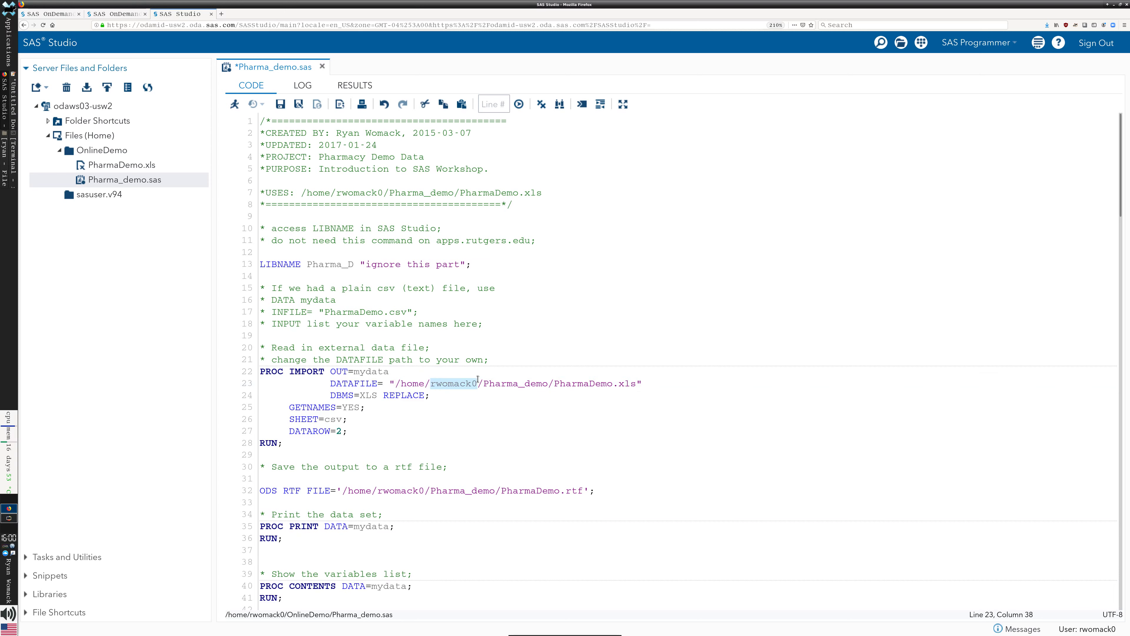
pyautogui.write('yourname')
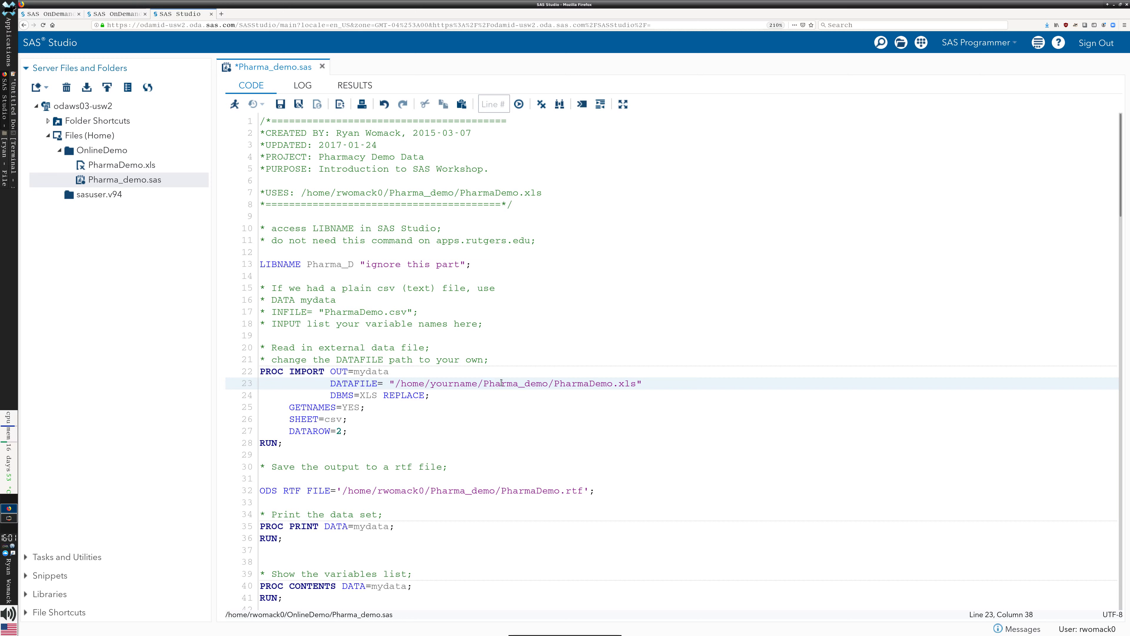
pyautogui.click(575, 390)
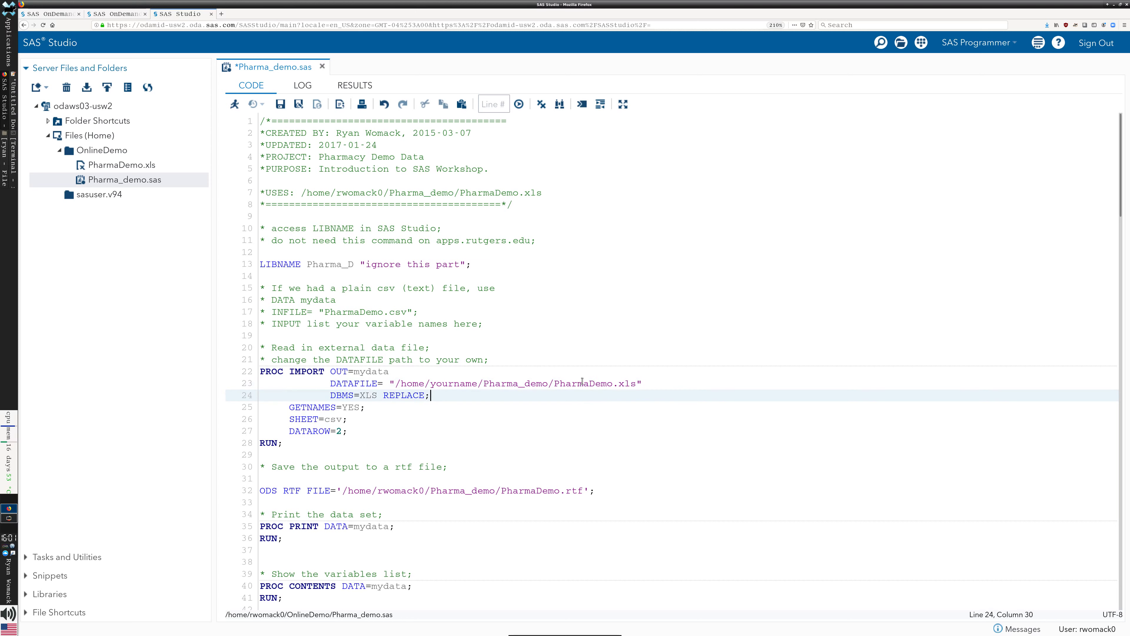
pyautogui.click(583, 383)
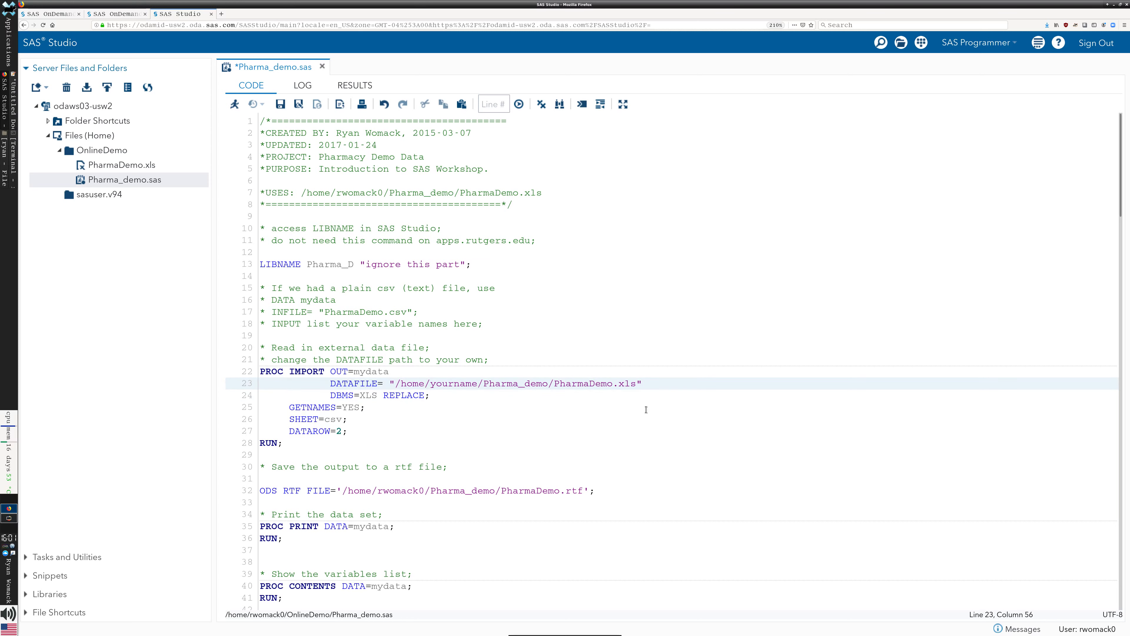
# - Copy the full location path of PharmaDemo.xls from its file properties and close the properties
pyautogui.click(121, 168)
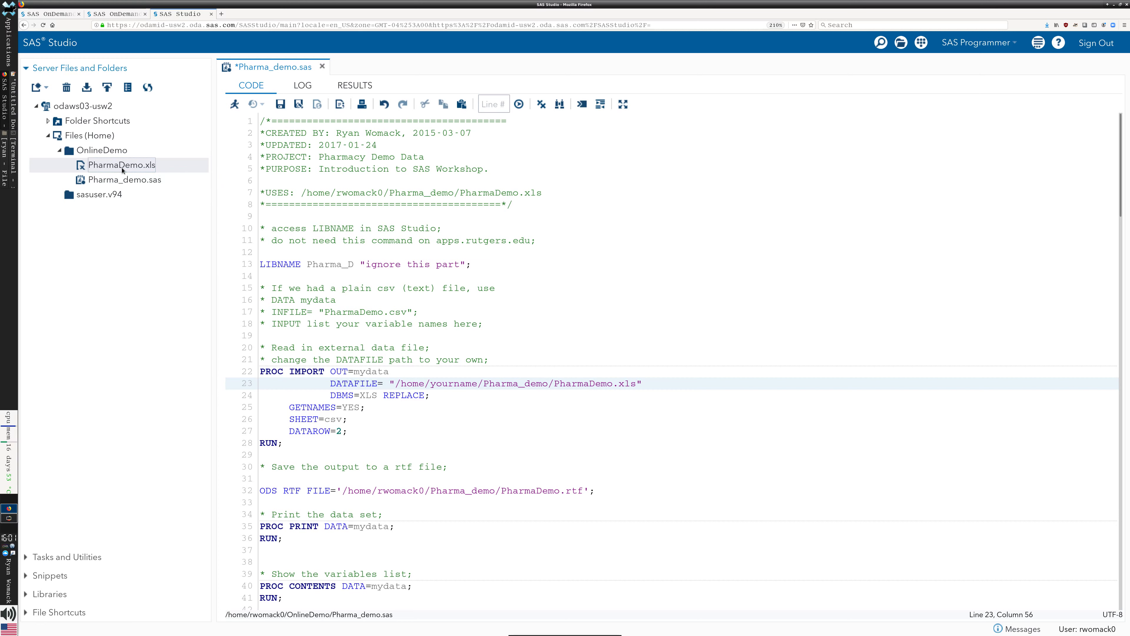
pyautogui.rightClick(122, 169)
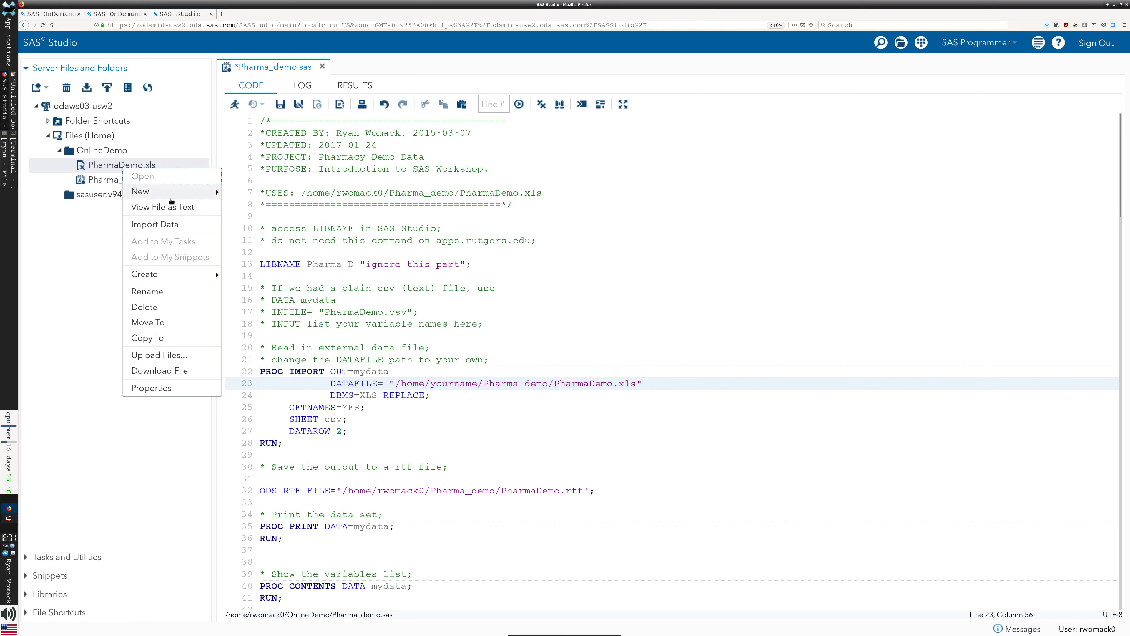
pyautogui.click(182, 388)
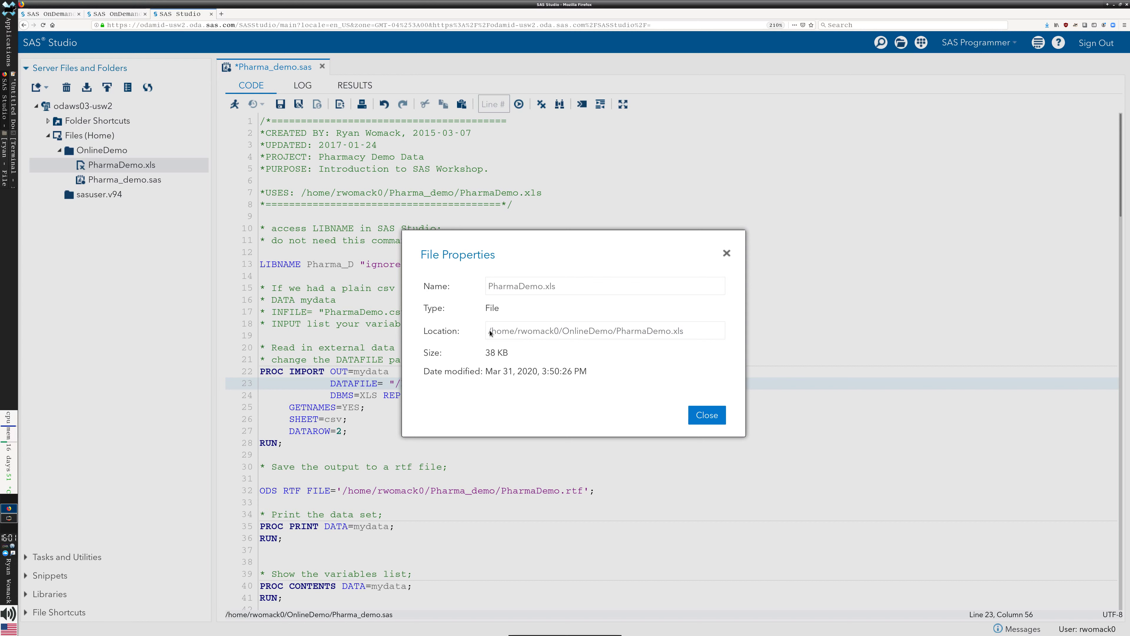
pyautogui.tripleClick(553, 322)
pyautogui.hotkey('ctrl', 'c')
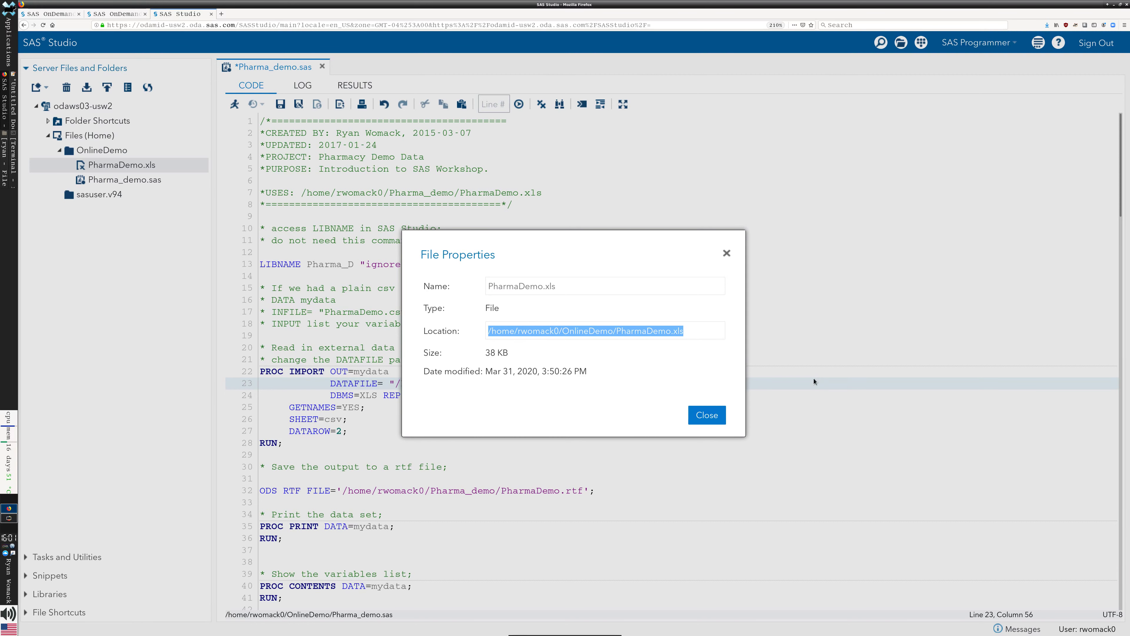
pyautogui.click(707, 414)
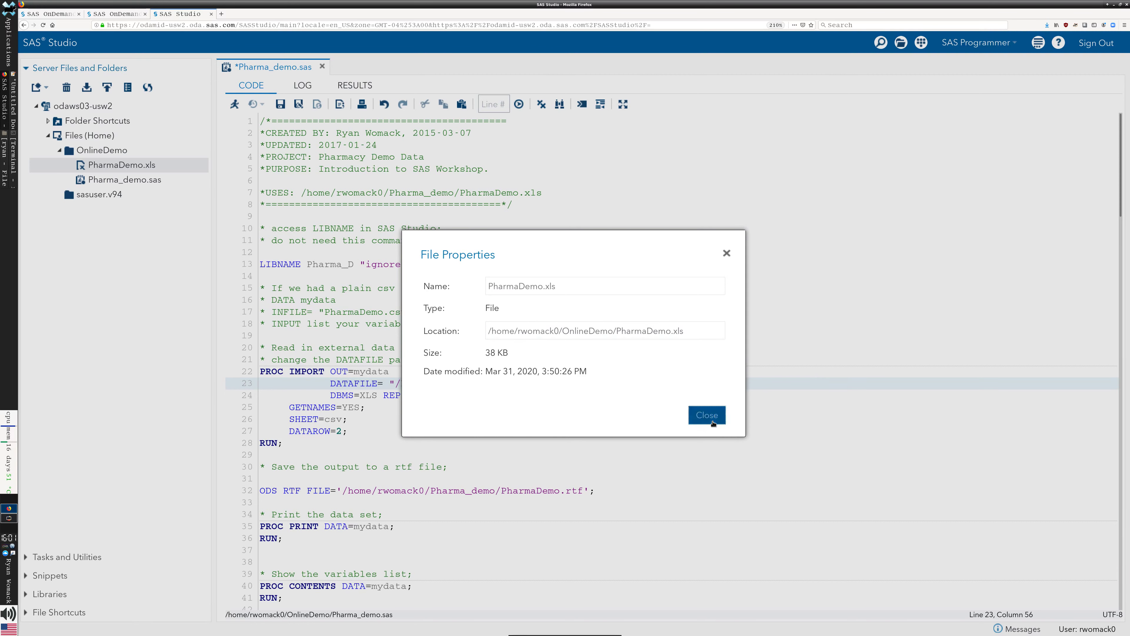
# - Replace the entire quoted DATAFILE path on line 23 with the copied location of PharmaDemo.xls in the OnlineDemo folder
pyautogui.click(483, 385)
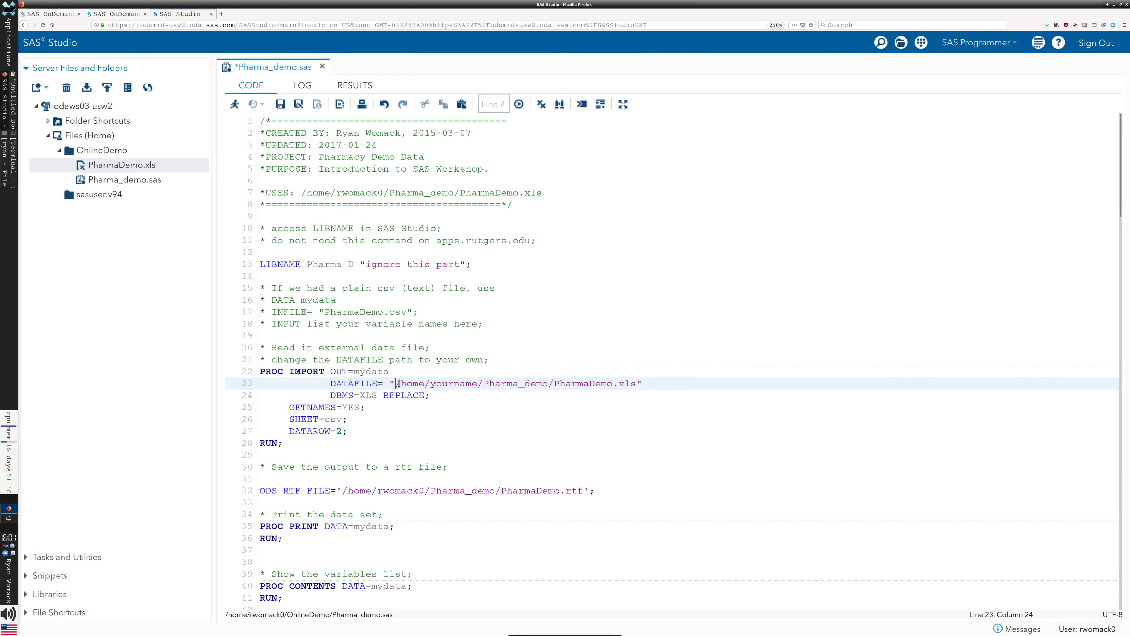
pyautogui.moveTo(394, 383); pyautogui.dragTo(635, 384)
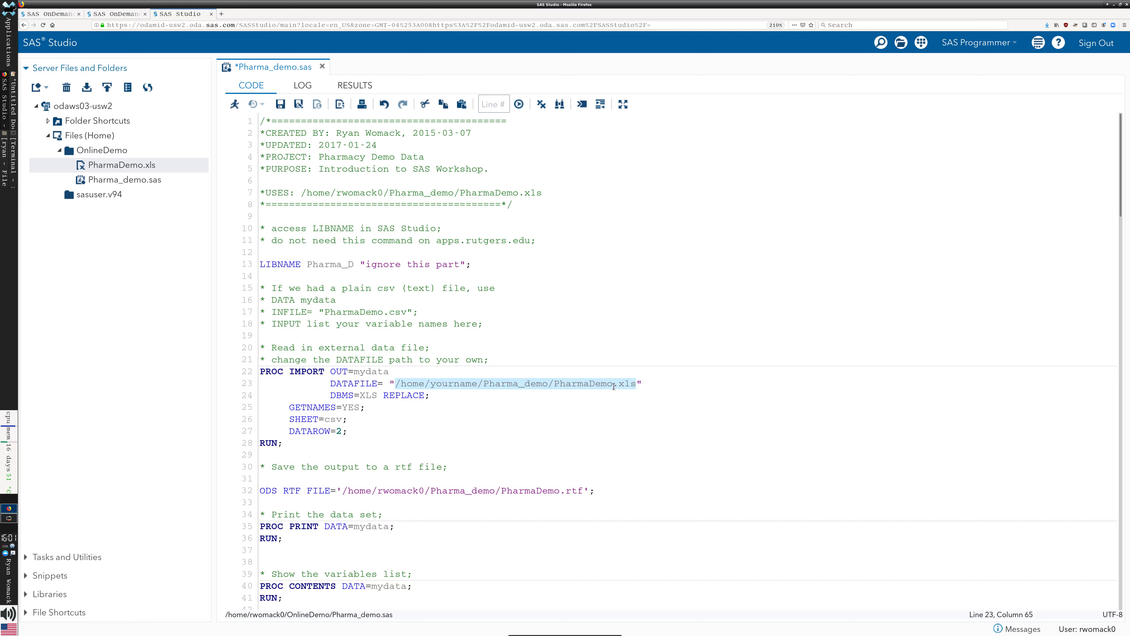
pyautogui.hotkey('ctrl', 'v')
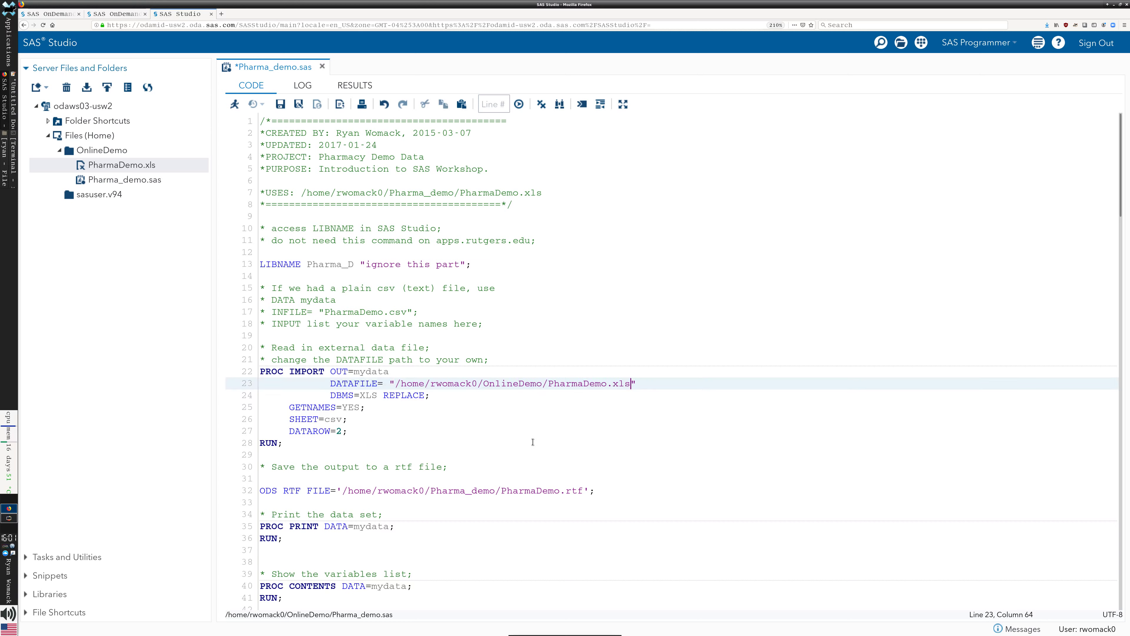
pyautogui.moveTo(531, 419); pyautogui.dragTo(539, 430)
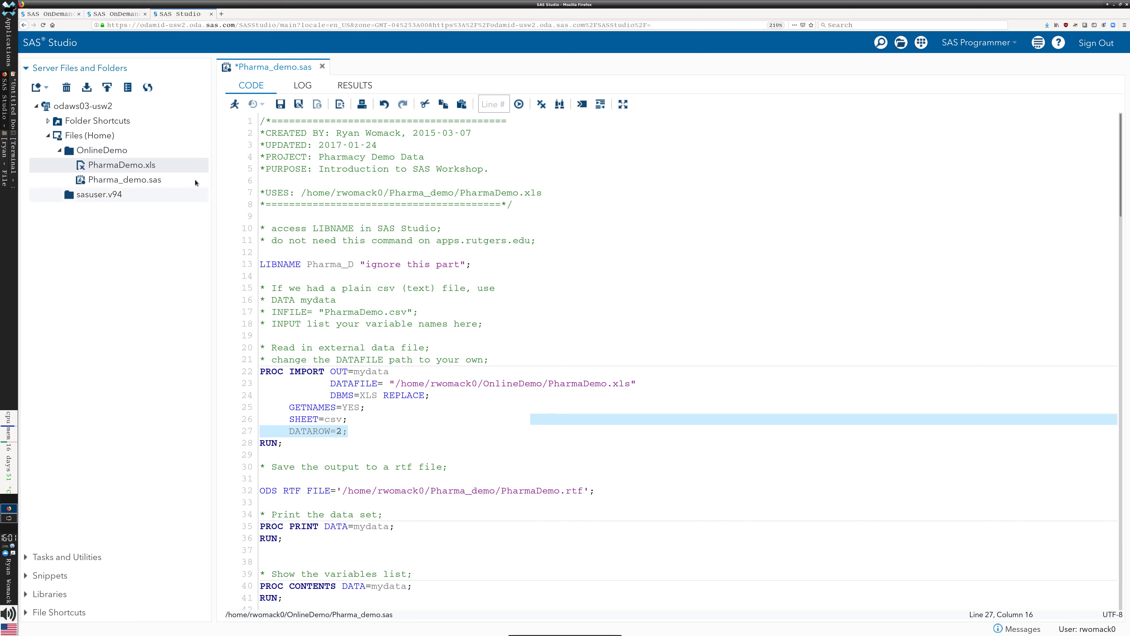
# - Recheck the location in the PharmaDemo.xls file properties against the DATAFILE path, highlighting its OnlineDemo folder on line 23
pyautogui.click(127, 166)
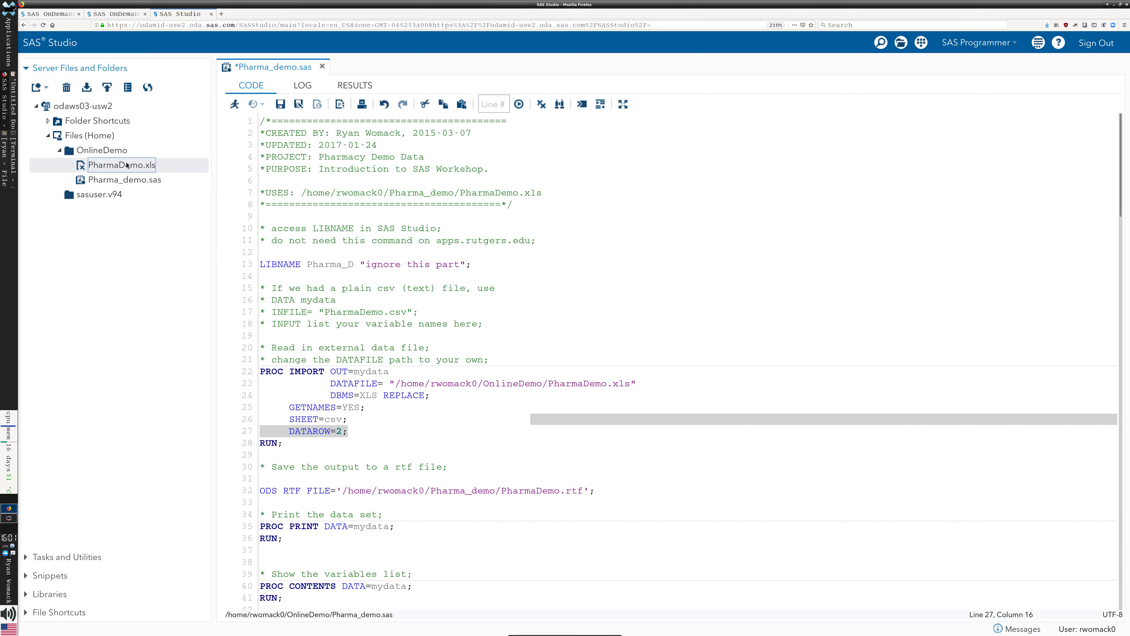
pyautogui.rightClick(127, 165)
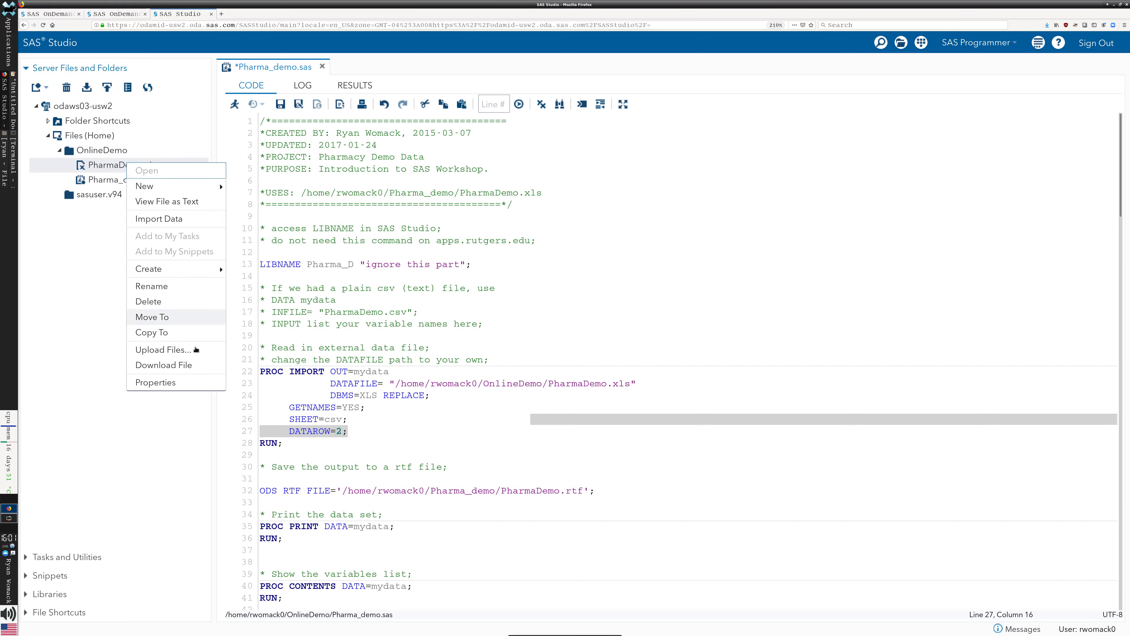
pyautogui.click(200, 382)
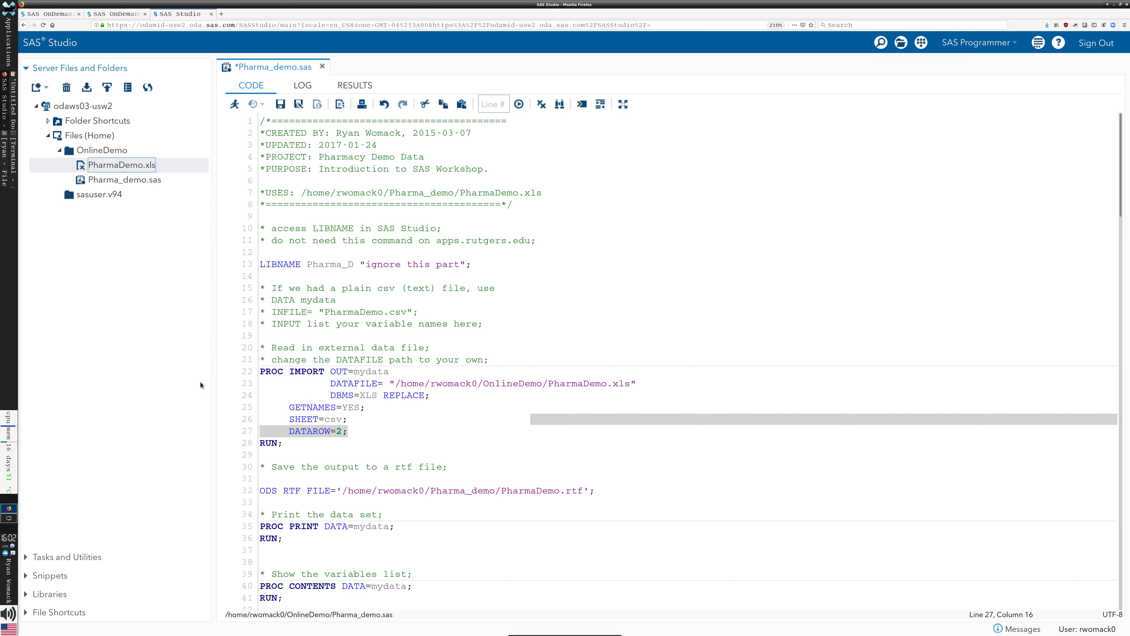
pyautogui.click(526, 334)
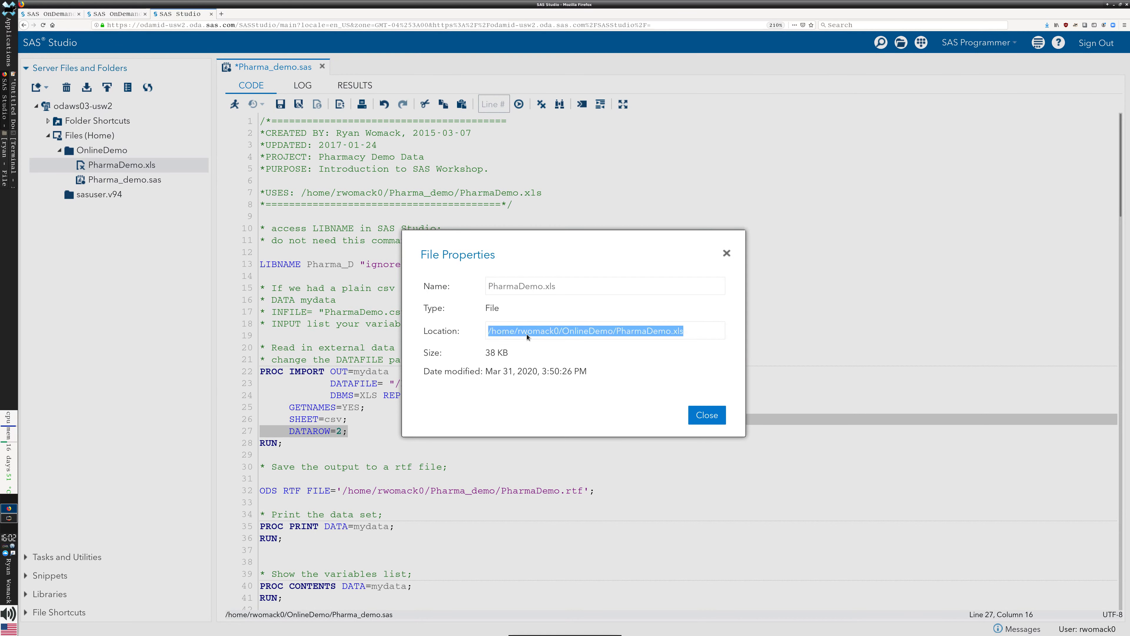
pyautogui.tripleClick(527, 334)
pyautogui.click(707, 415)
pyautogui.doubleClick(540, 383)
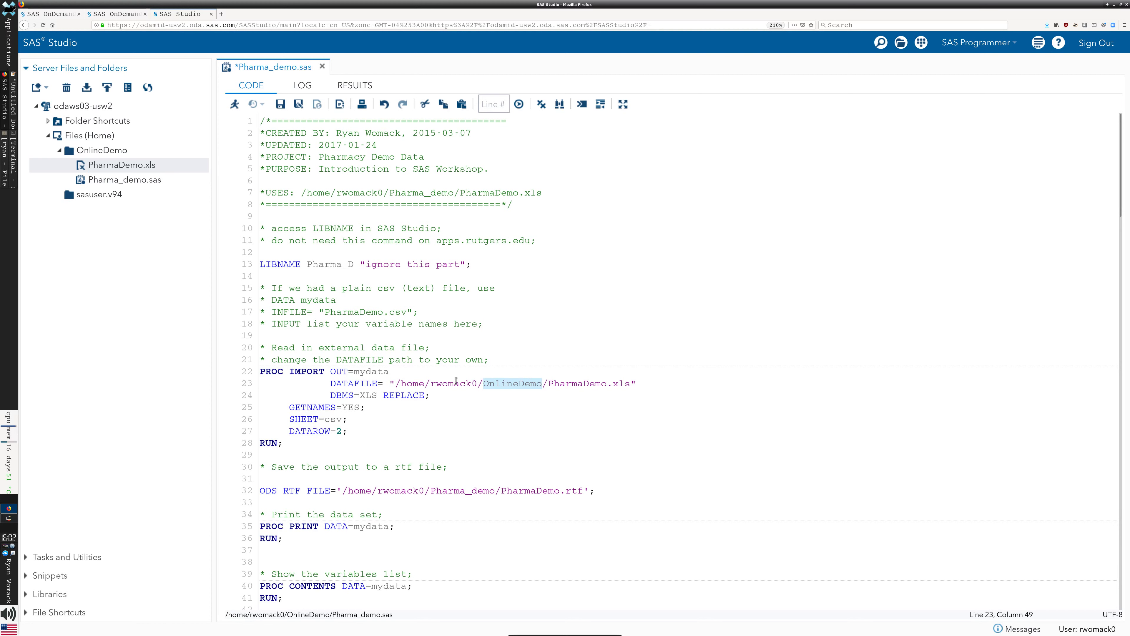
# - Run only the PROC IMPORT block on lines 22 to 28, from PROC IMPORT through its RUN statement
pyautogui.click(472, 421)
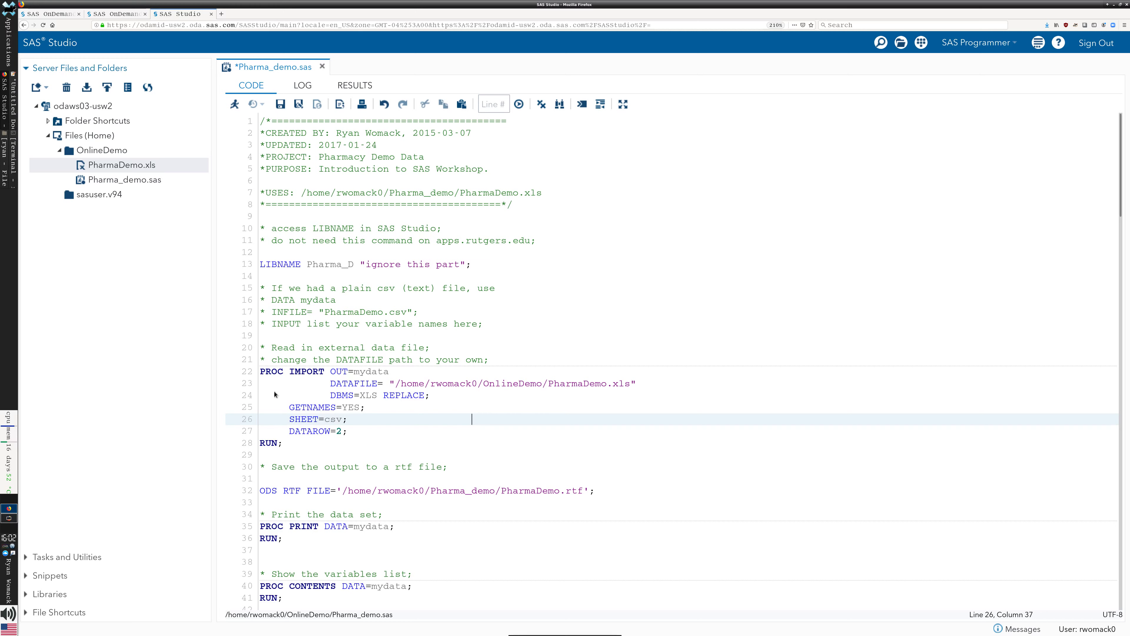
pyautogui.click(297, 443)
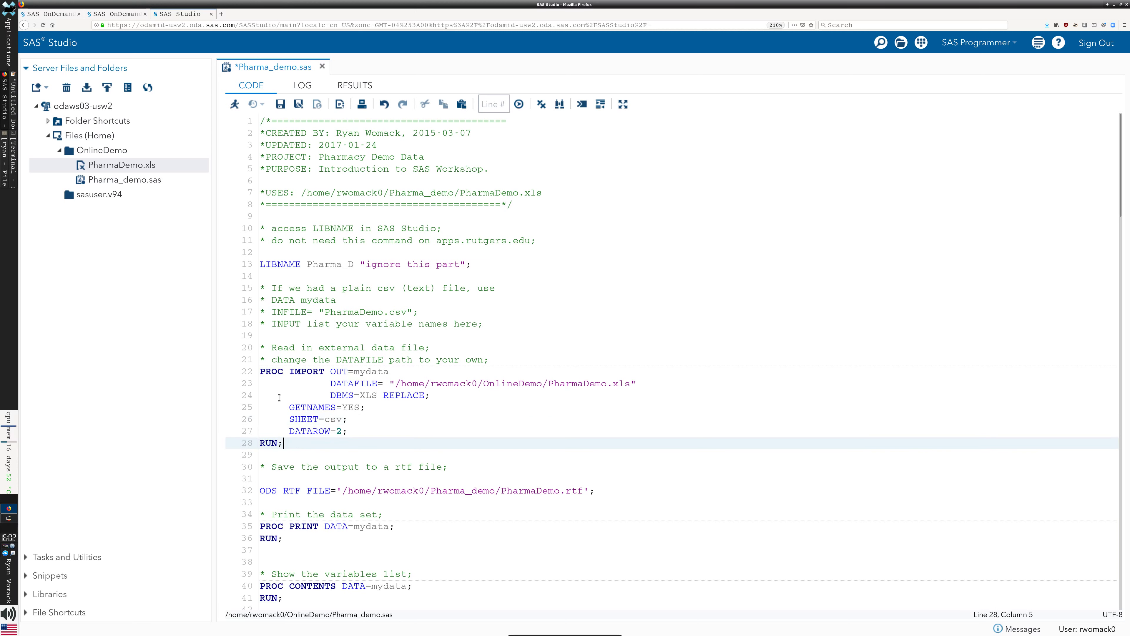
pyautogui.moveTo(262, 373); pyautogui.dragTo(294, 444)
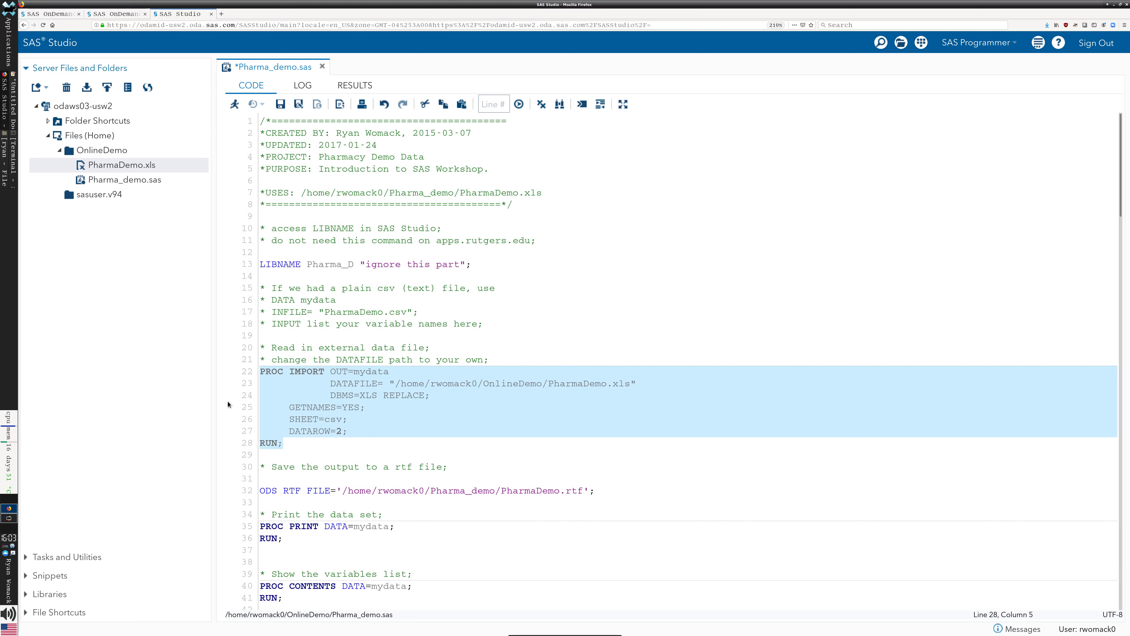
pyautogui.click(234, 105)
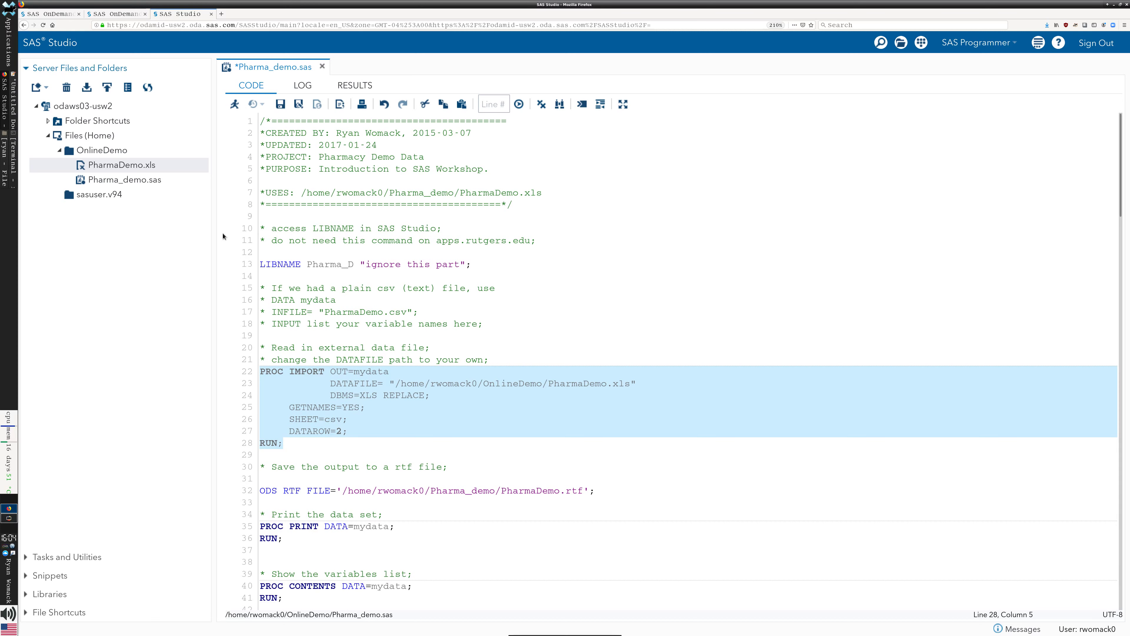
pyautogui.click(234, 104)
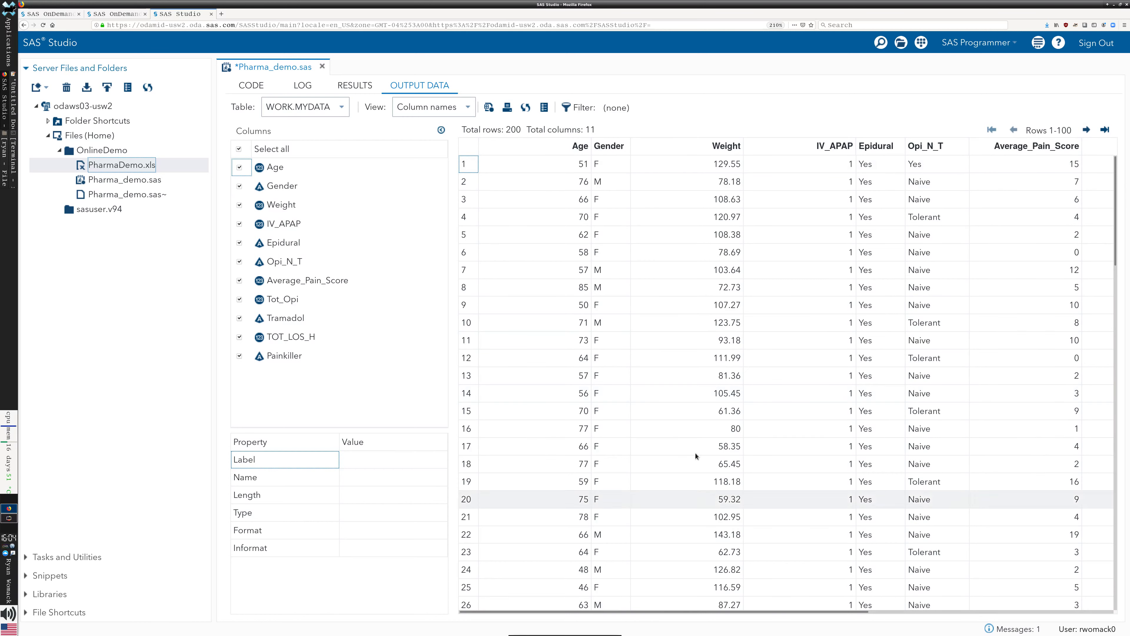
# - Browse the imported WORK.MYDATA table and page forward to rows 101-200
pyautogui.scroll(-5, 705, 458)
pyautogui.scroll(5, 716, 432)
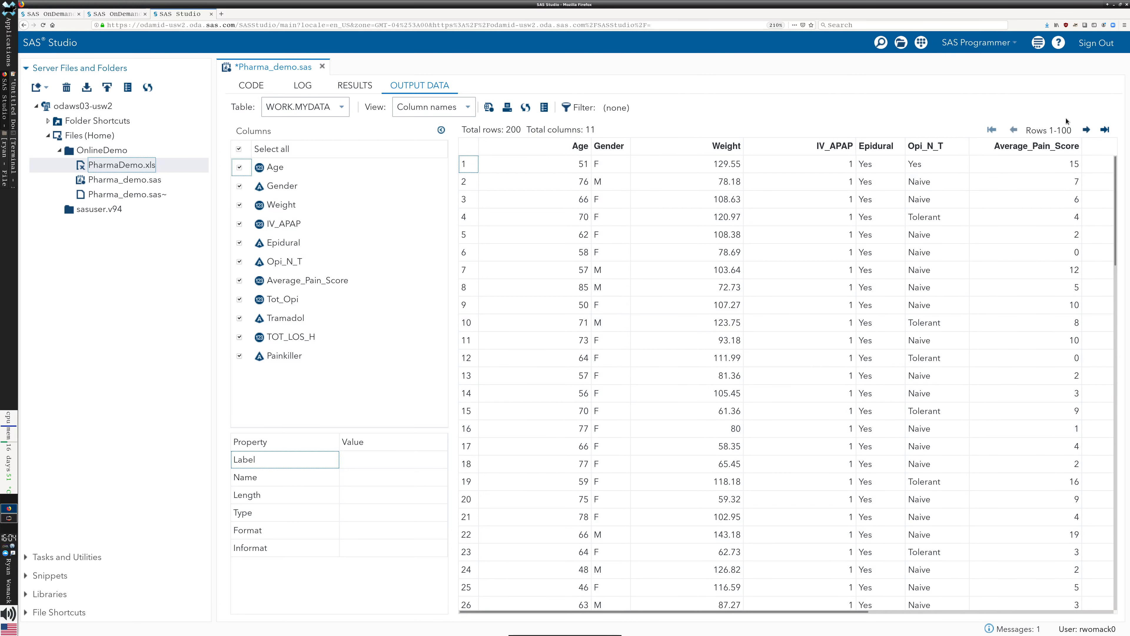
pyautogui.click(1087, 130)
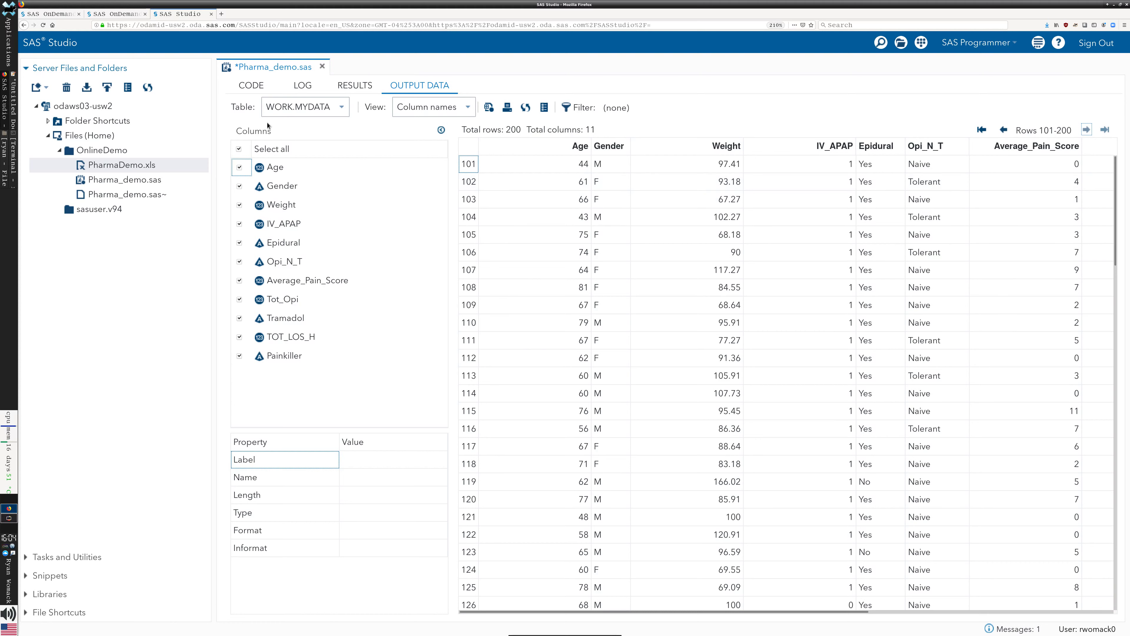
# - Review the import run's log, code and results in turn, ending on the output data table
pyautogui.click(308, 85)
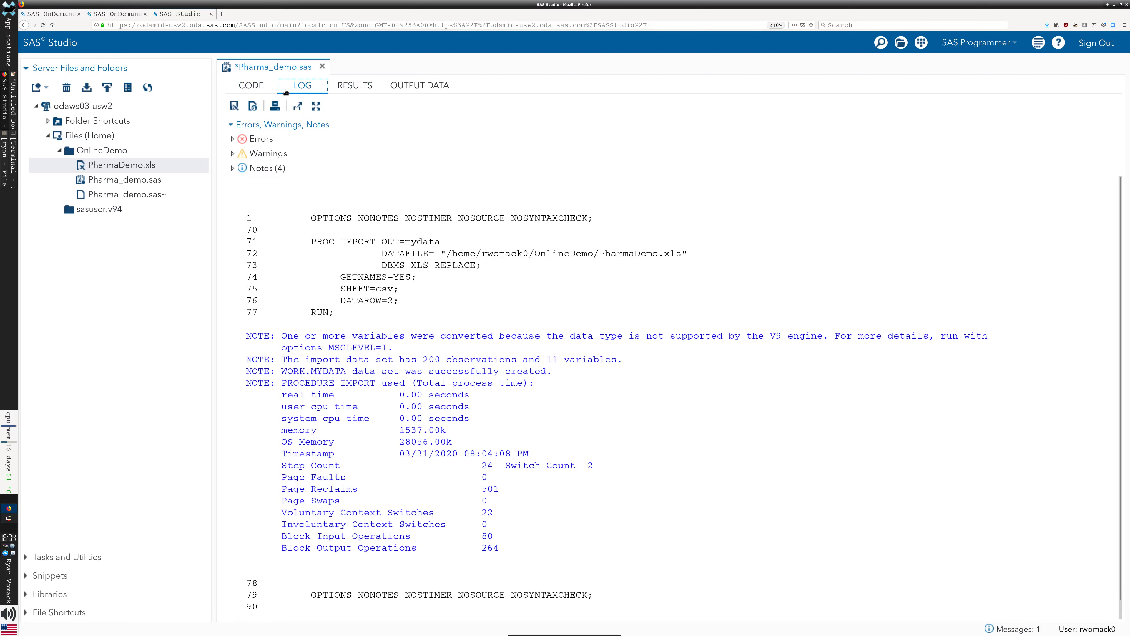
pyautogui.click(260, 88)
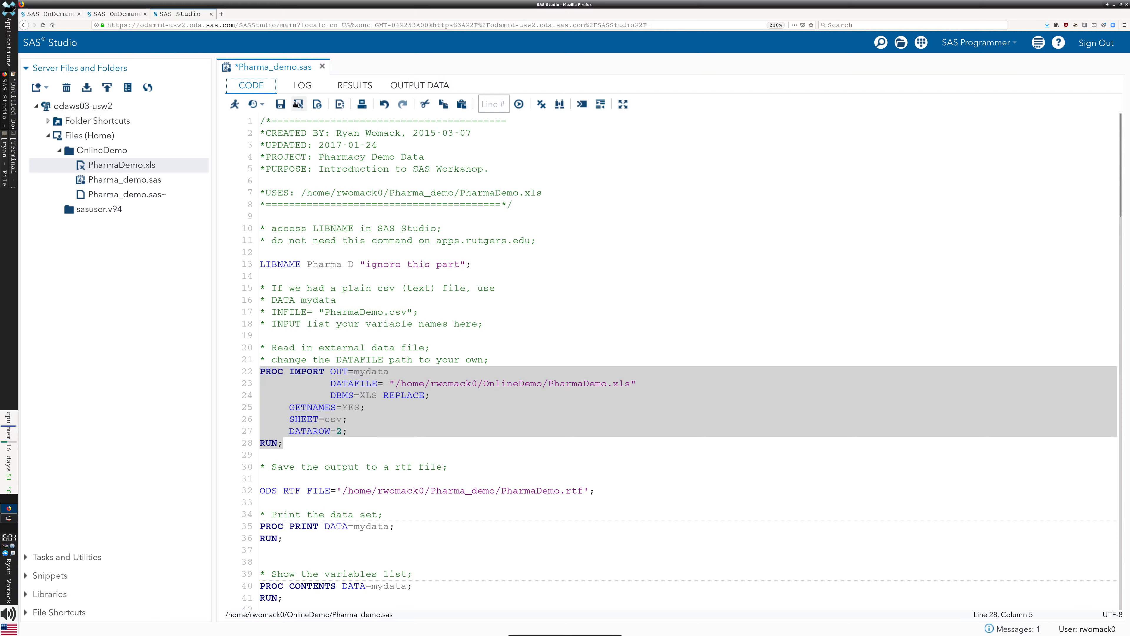
pyautogui.click(301, 85)
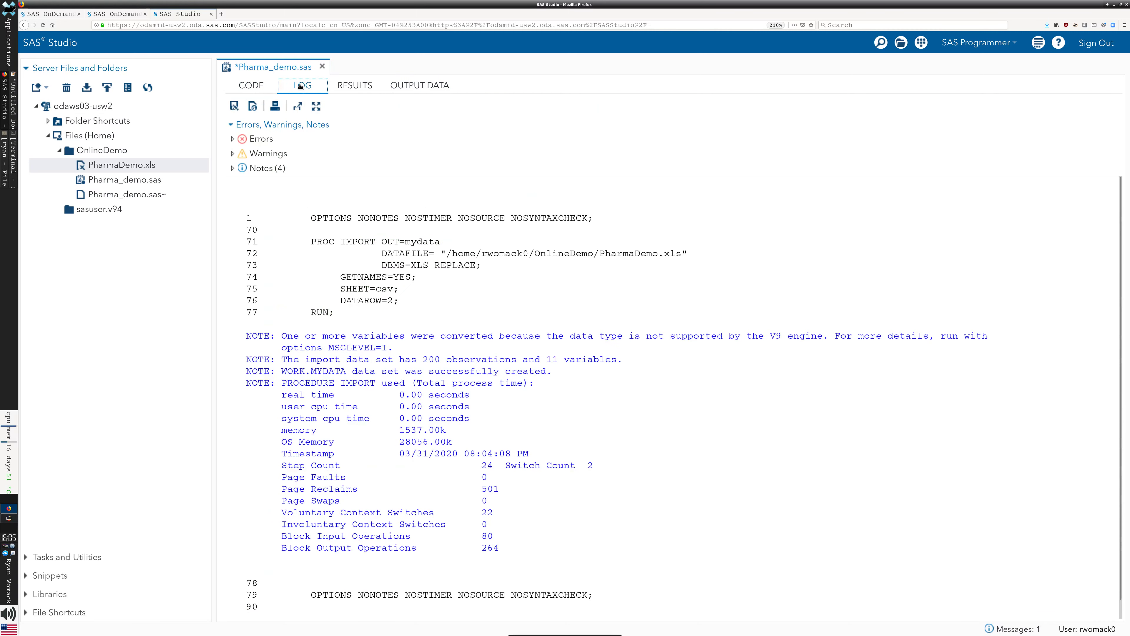
pyautogui.click(361, 91)
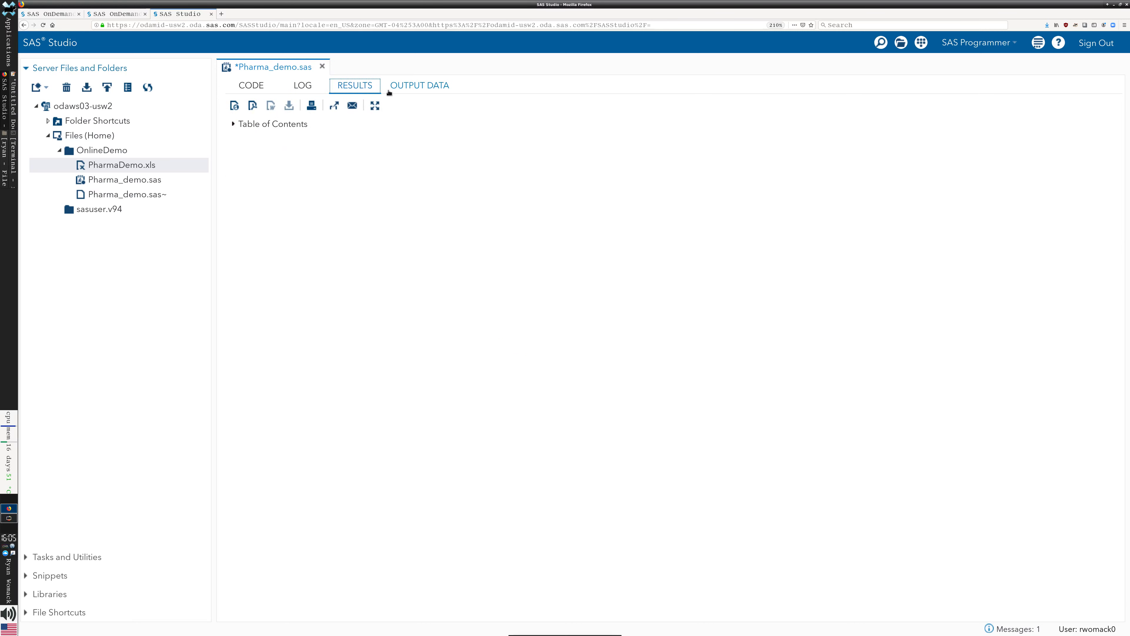
pyautogui.click(399, 89)
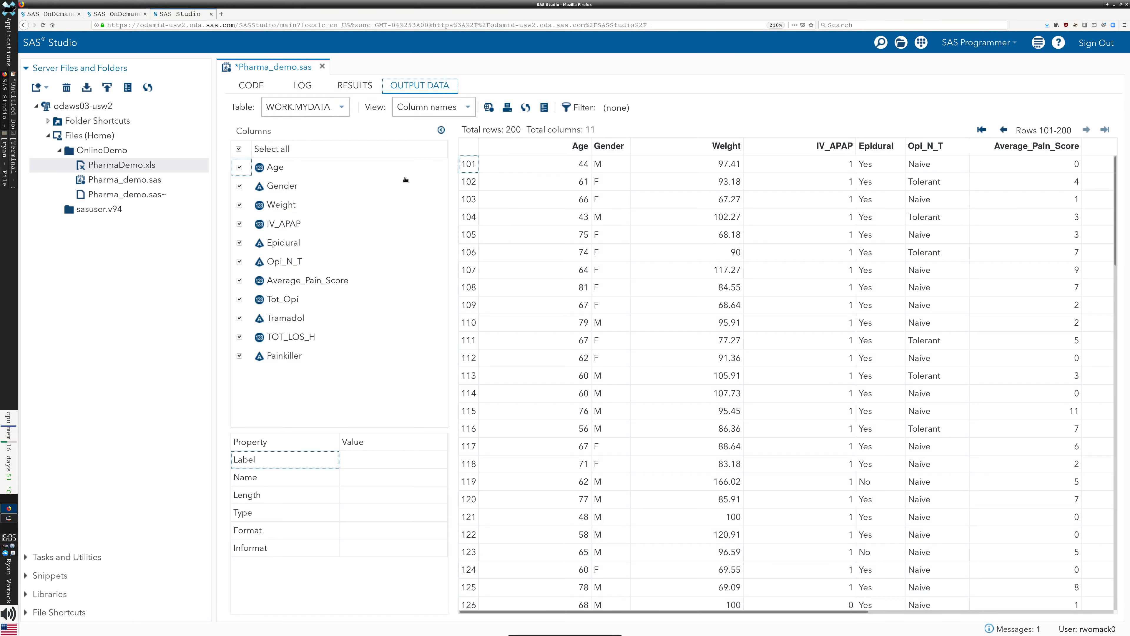
# - Examine the import log's messages on the created data set, expanding and collapsing the summary of notes
pyautogui.click(312, 85)
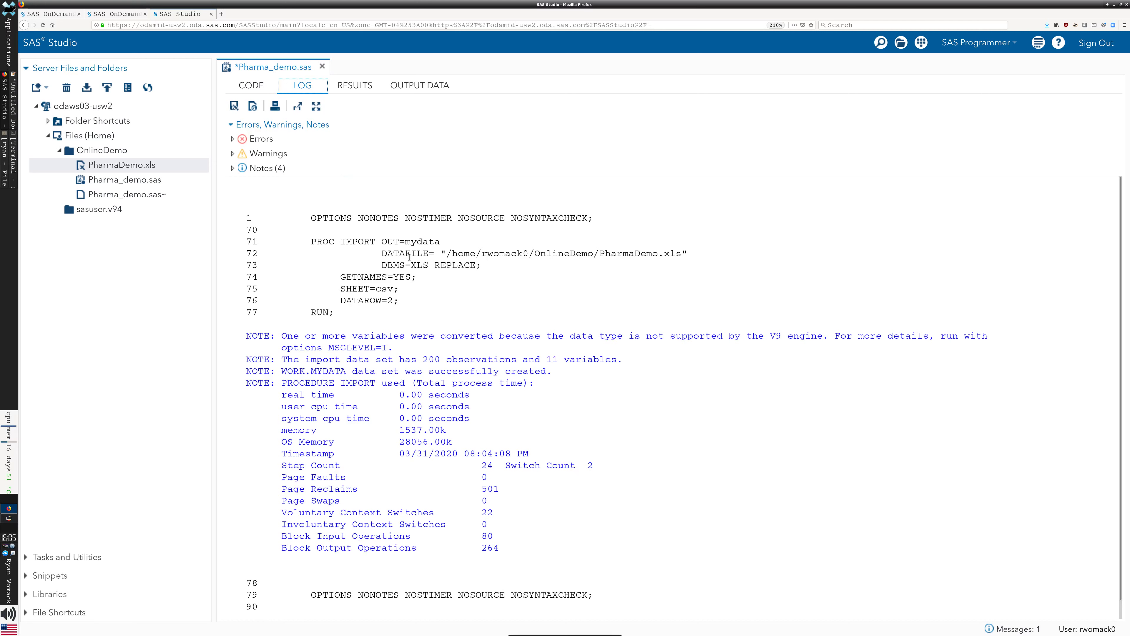
pyautogui.scroll(-1, 491, 328)
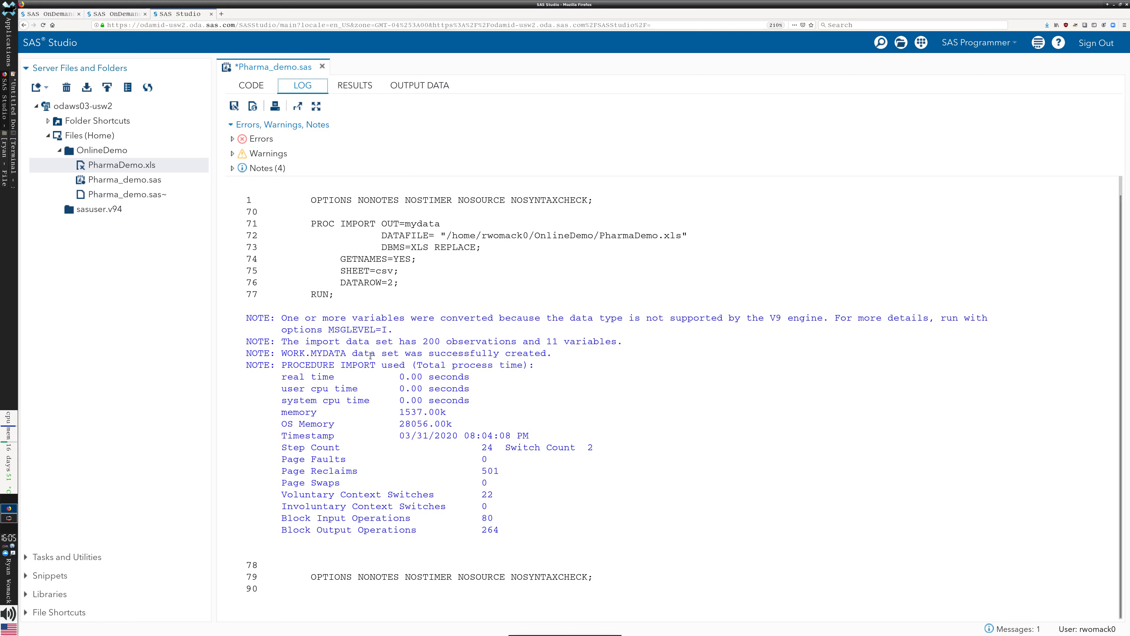
pyautogui.moveTo(370, 355); pyautogui.dragTo(435, 354)
pyautogui.click(439, 344)
pyautogui.click(233, 168)
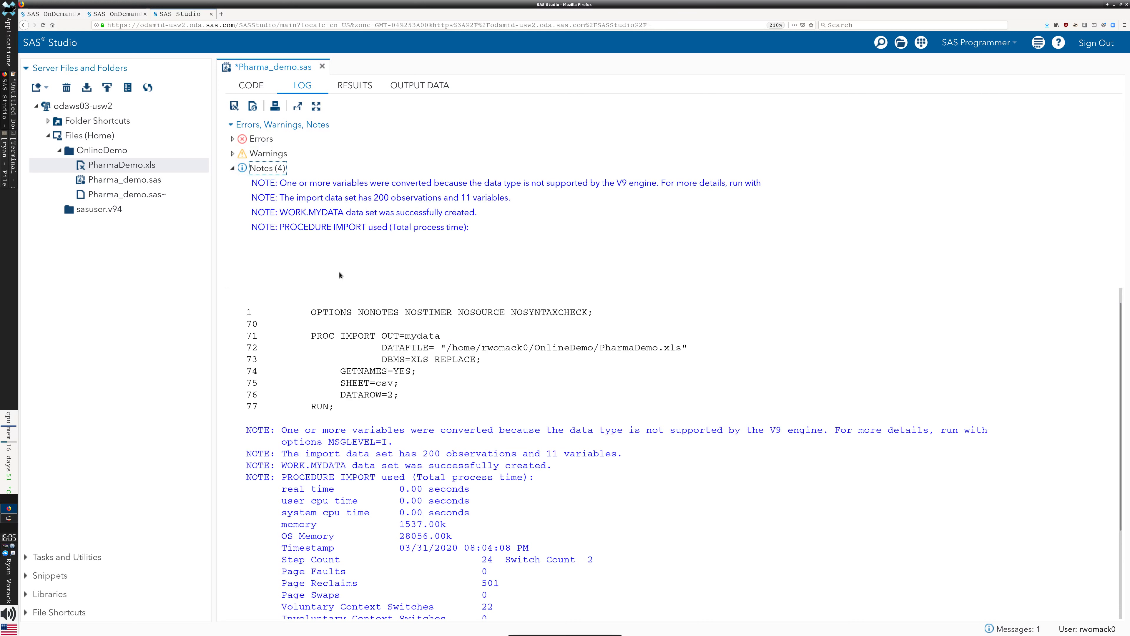
pyautogui.click(233, 169)
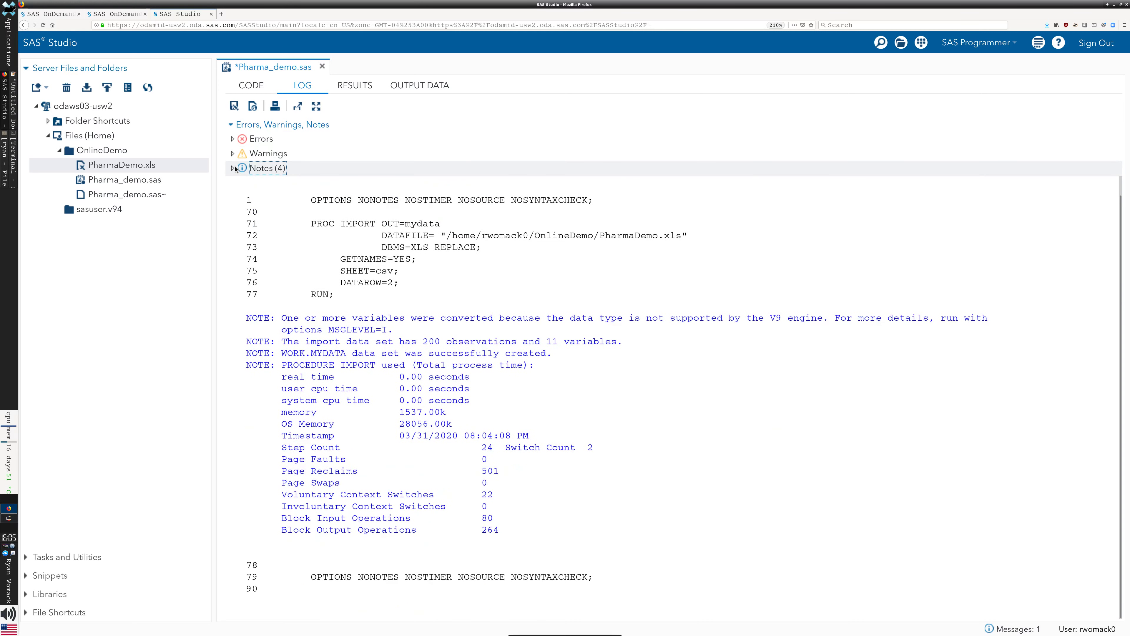
# - Remove the trailing 0 from the user folder in the line 23 DATAFILE path and rerun the PROC IMPORT block
pyautogui.click(248, 88)
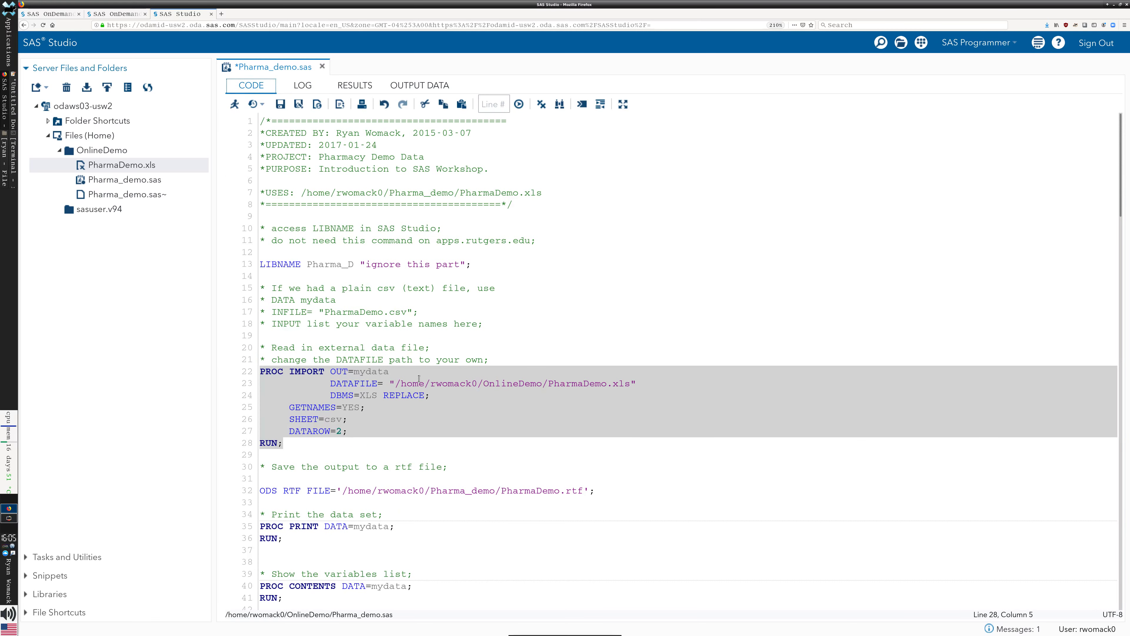
pyautogui.click(443, 373)
pyautogui.click(458, 398)
pyautogui.click(477, 384)
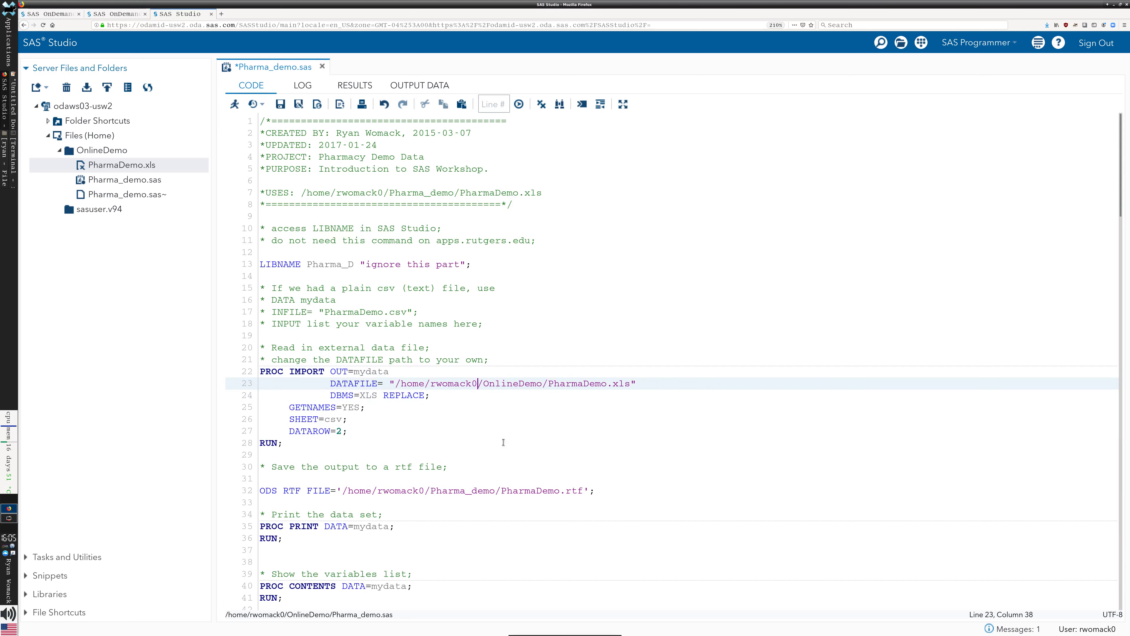
pyautogui.press('BackSpace')
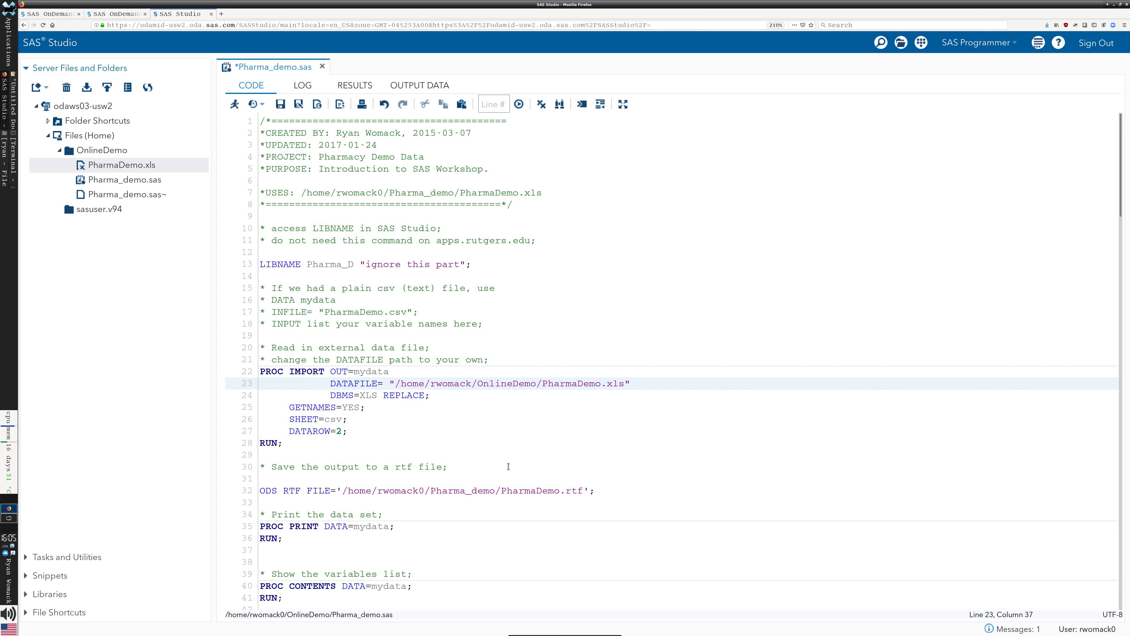
pyautogui.moveTo(319, 448); pyautogui.dragTo(261, 368)
pyautogui.click(234, 104)
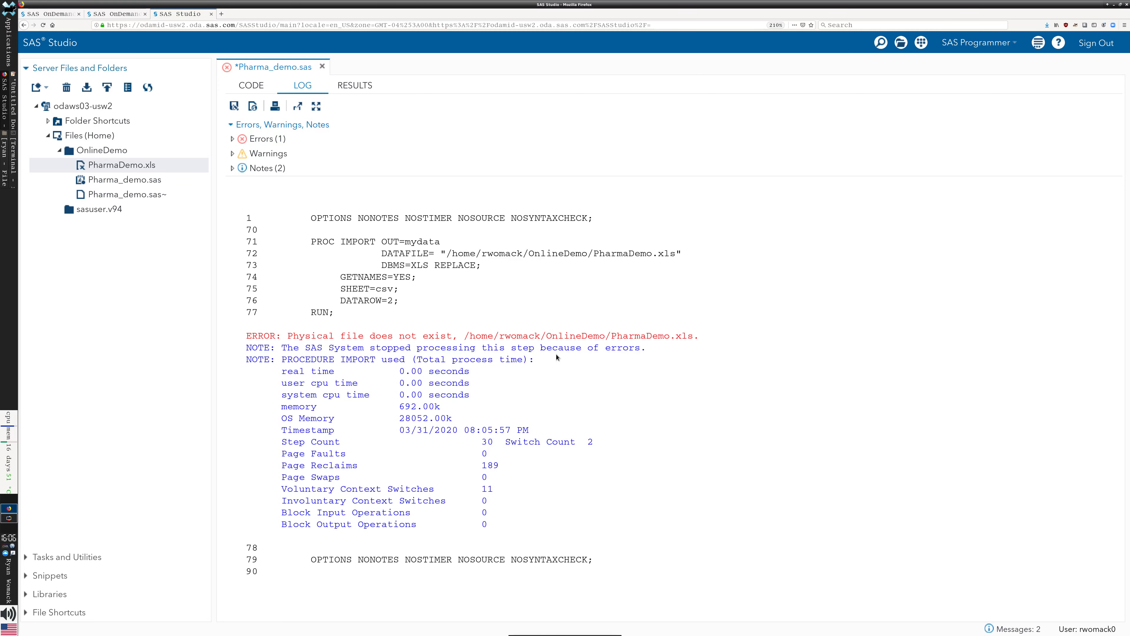
# - Restore the trailing 0 of the user folder in the DATAFILE path and rerun the PROC IMPORT block
pyautogui.click(258, 85)
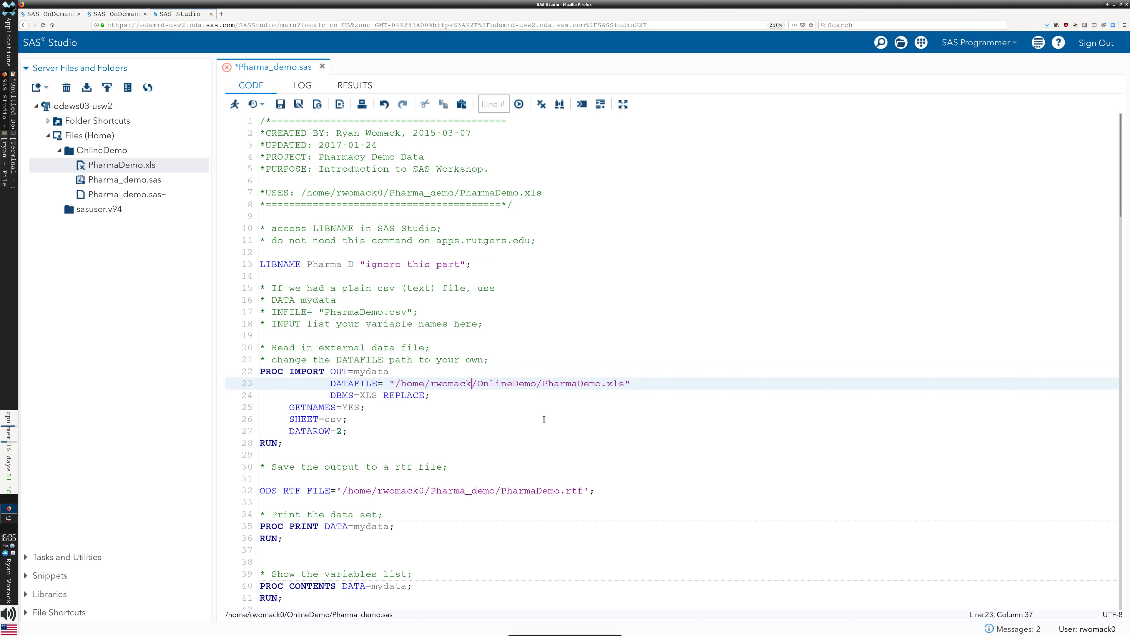
pyautogui.write('0')
pyautogui.moveTo(283, 442); pyautogui.dragTo(258, 374)
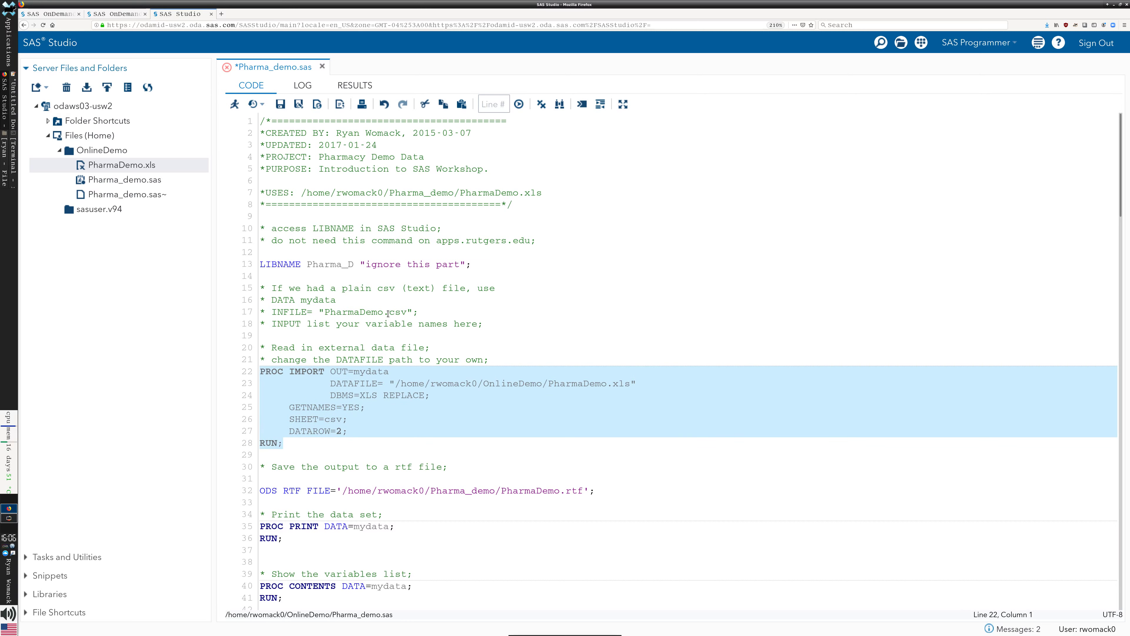
pyautogui.click(235, 103)
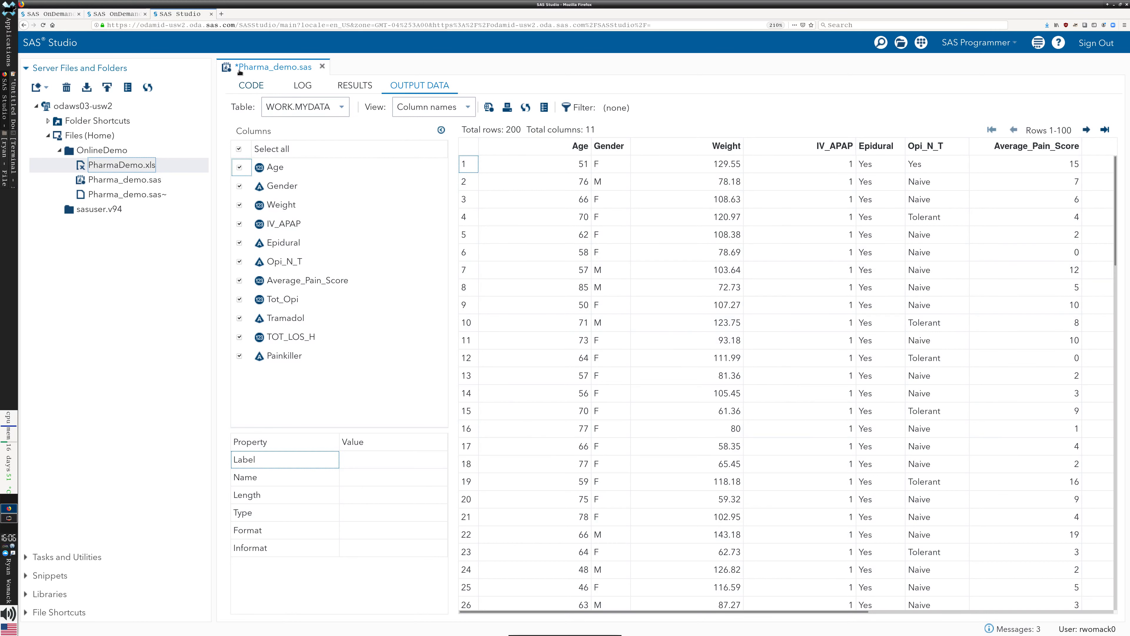
# - Return to the program code, save Pharma_demo.sas and clear the selection of the import block
pyautogui.click(248, 87)
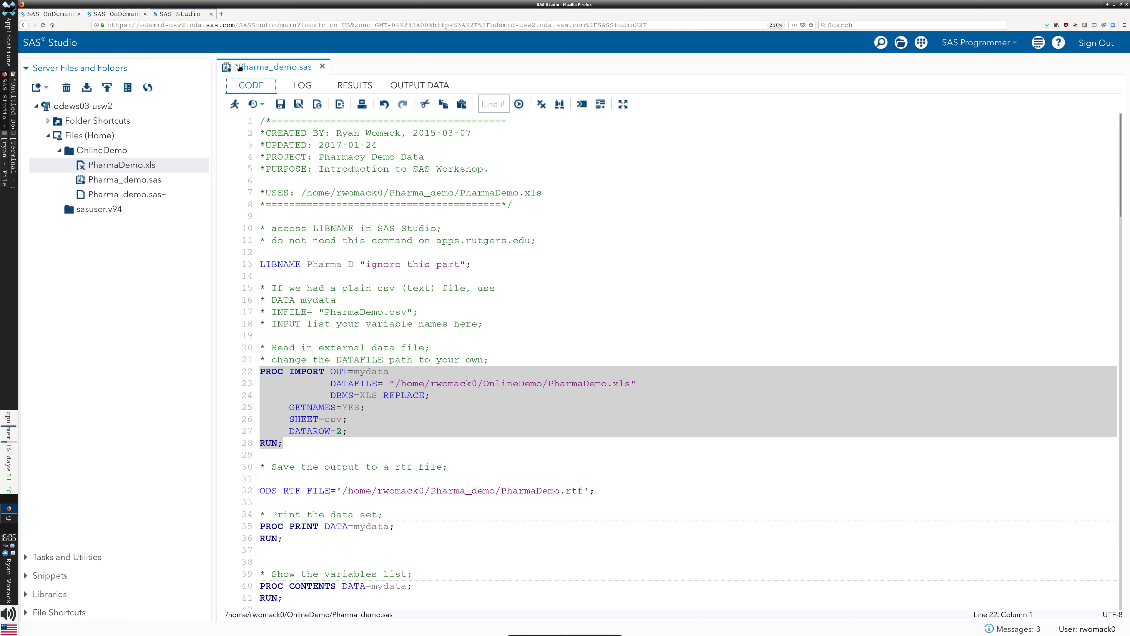
pyautogui.click(280, 104)
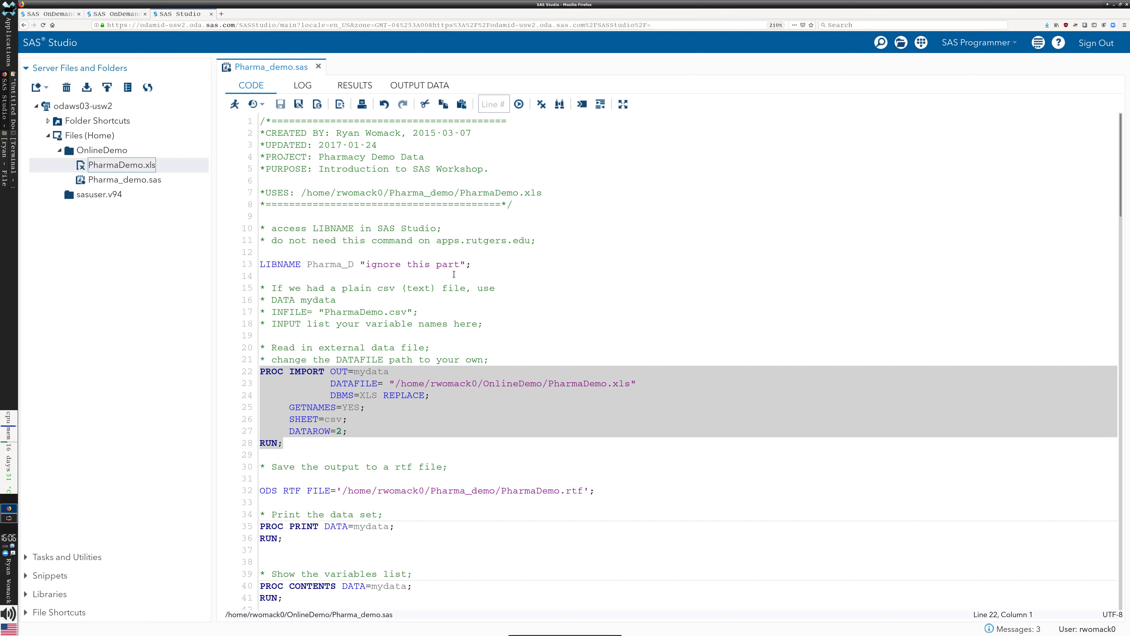
pyautogui.click(442, 447)
# - Examine the ODS RTF statement on line 32 by highlighting it, and compare it with the PROC IMPORT block above
pyautogui.scroll(-6, 666, 397)
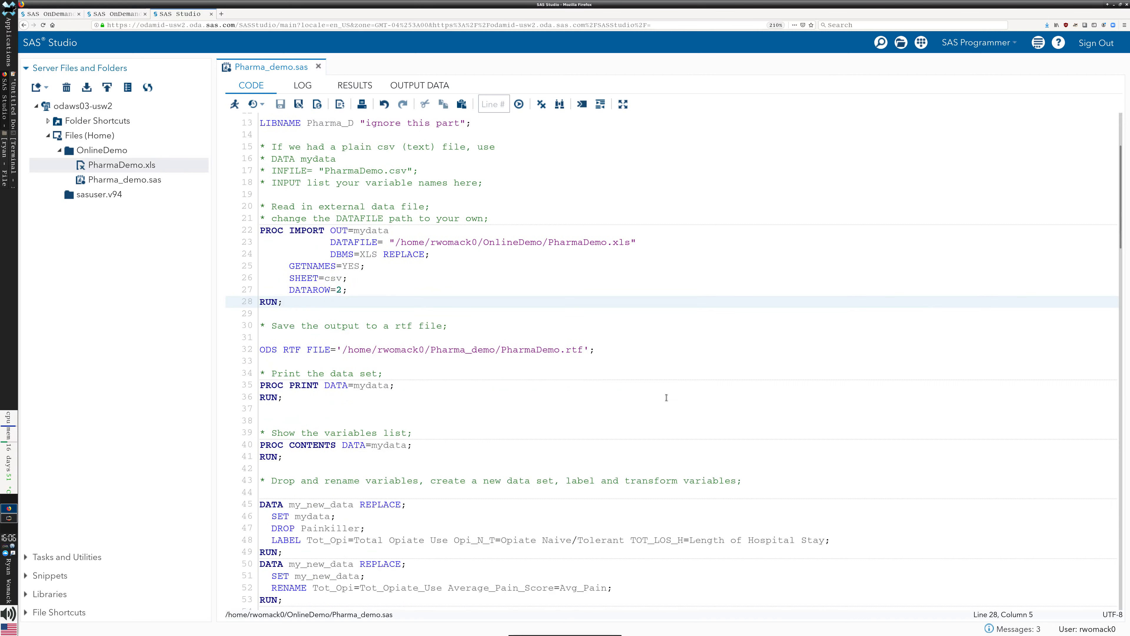
pyautogui.scroll(-2, 609, 319)
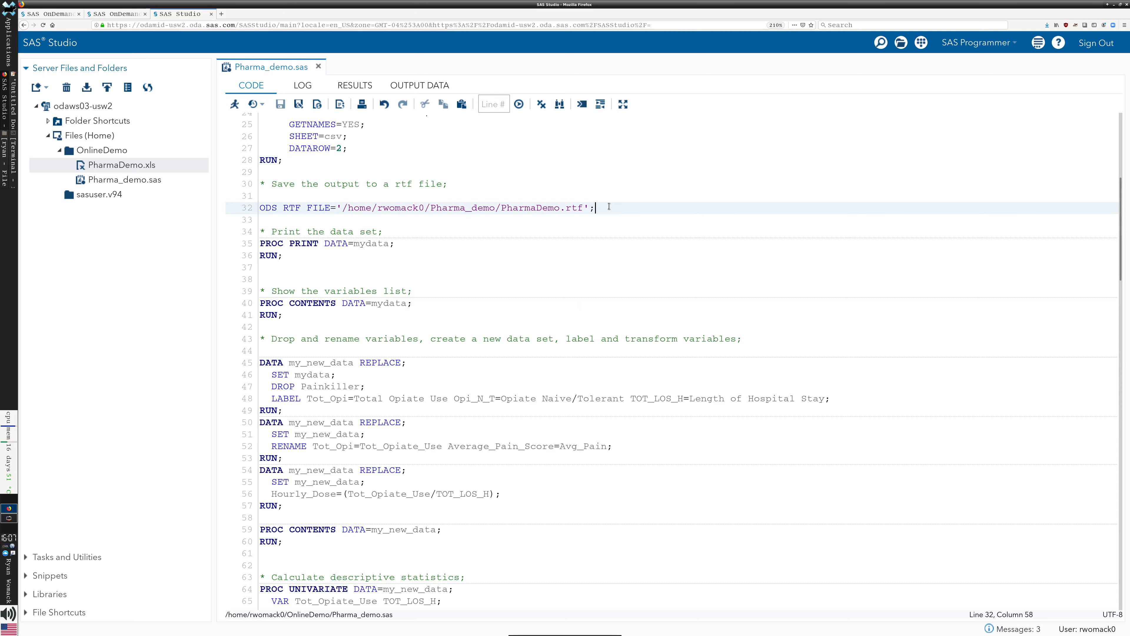
pyautogui.moveTo(605, 206); pyautogui.dragTo(261, 204)
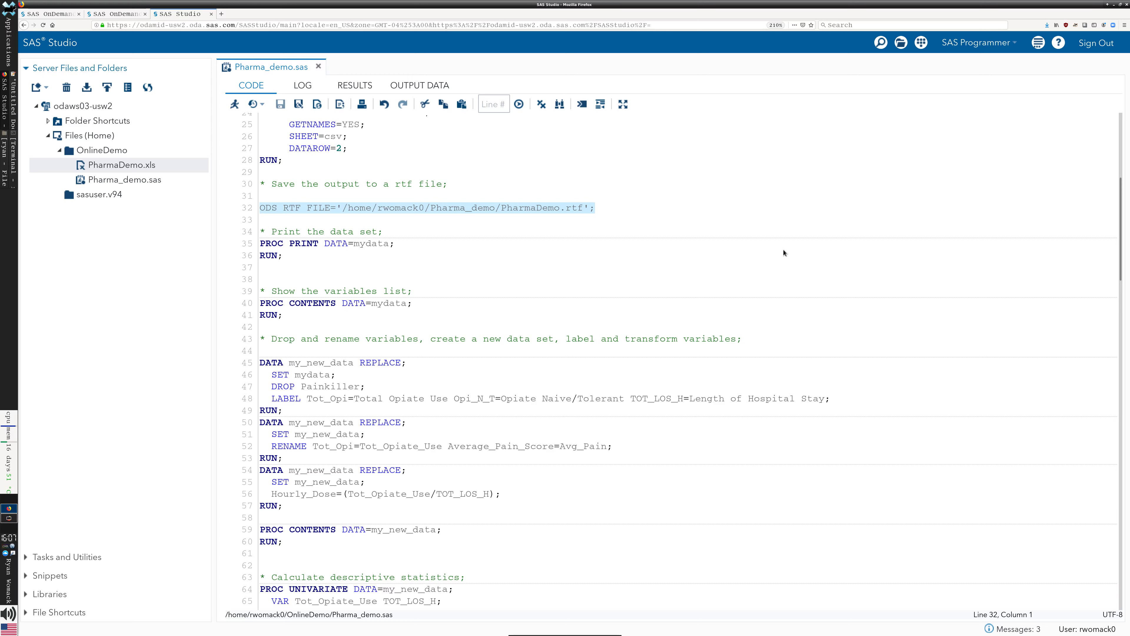
pyautogui.click(509, 234)
pyautogui.scroll(4, 510, 233)
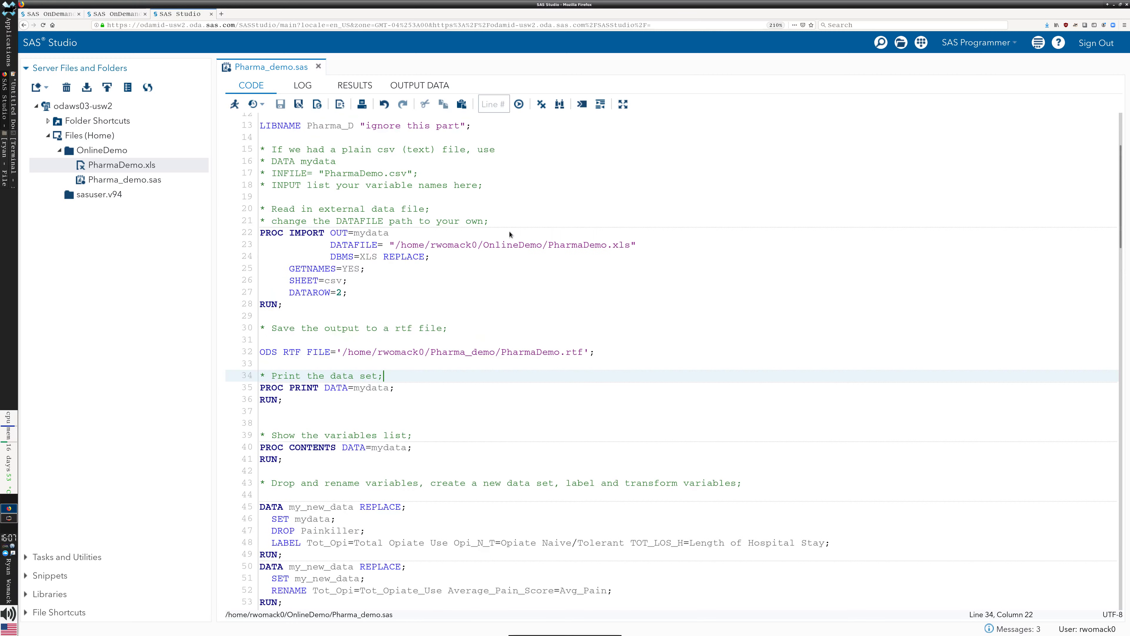
pyautogui.scroll(-2, 517, 234)
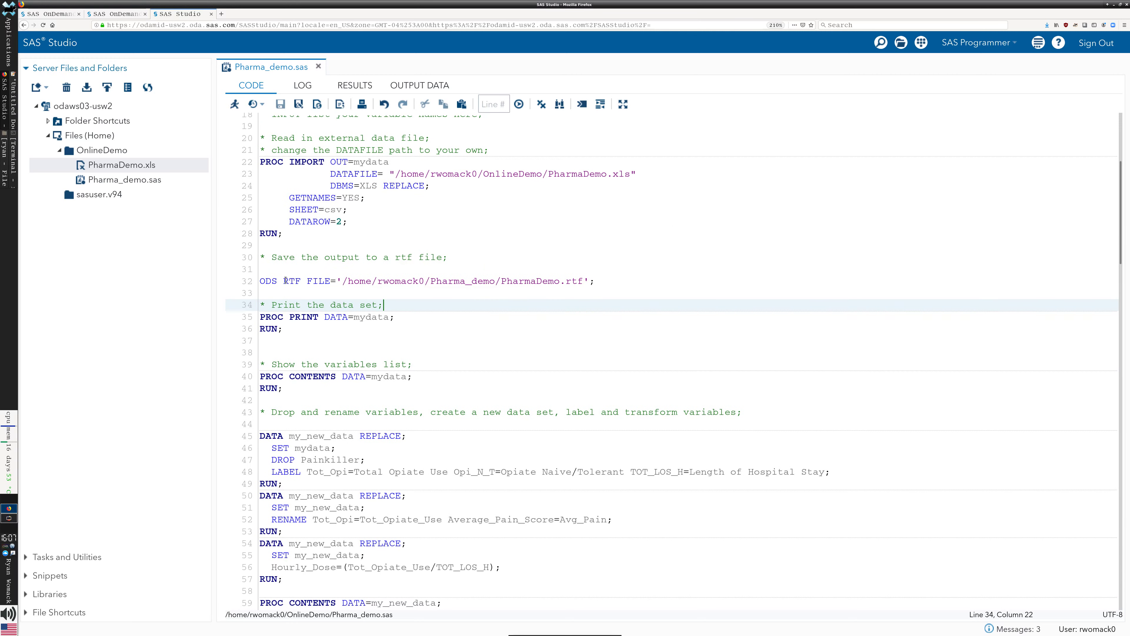
# - Replace the Pharma_demo folder in the line 32 ODS RTF path with OnlineDemo and compare the path with the DATAFILE path
pyautogui.click(279, 281)
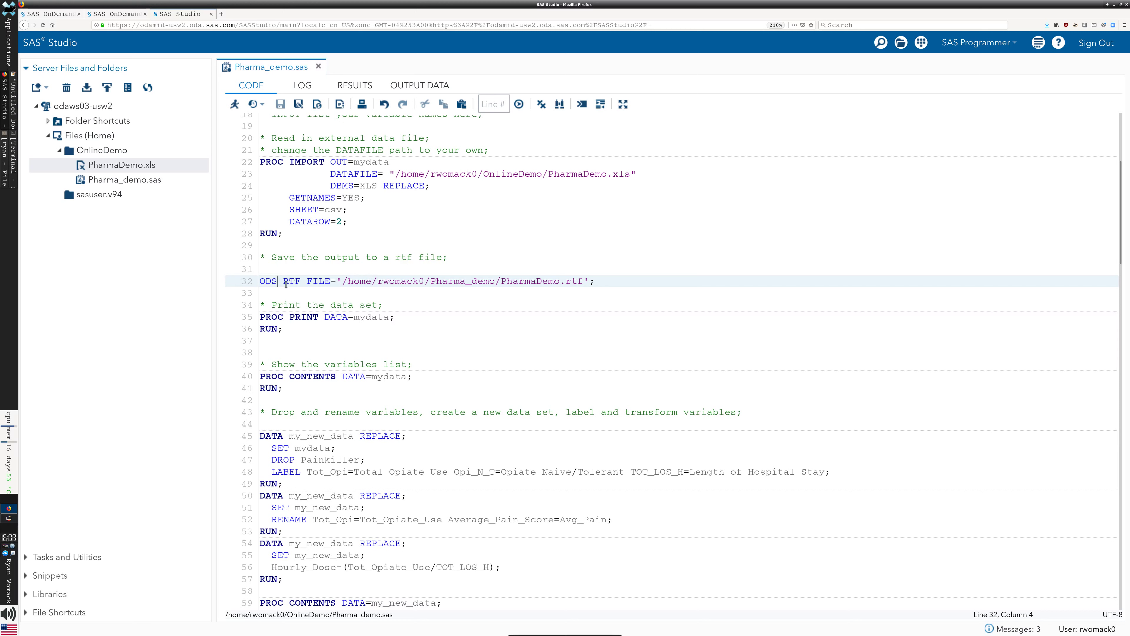
pyautogui.click(287, 285)
pyautogui.click(355, 287)
pyautogui.moveTo(431, 284); pyautogui.dragTo(494, 282)
pyautogui.write('OnlineDe')
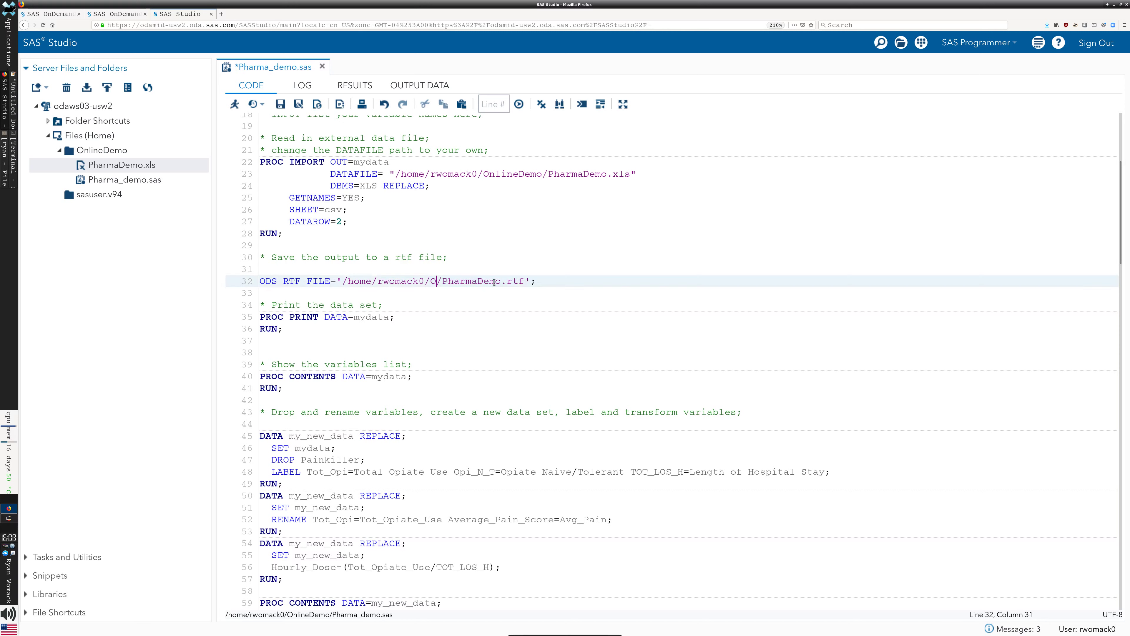
pyautogui.write('mo')
pyautogui.moveTo(630, 173); pyautogui.dragTo(394, 173)
pyautogui.moveTo(342, 281); pyautogui.dragTo(569, 283)
# - Try replacing the rtf extension of the ODS RTF output file on line 32 with xl, and change it back to rtf
pyautogui.click(578, 286)
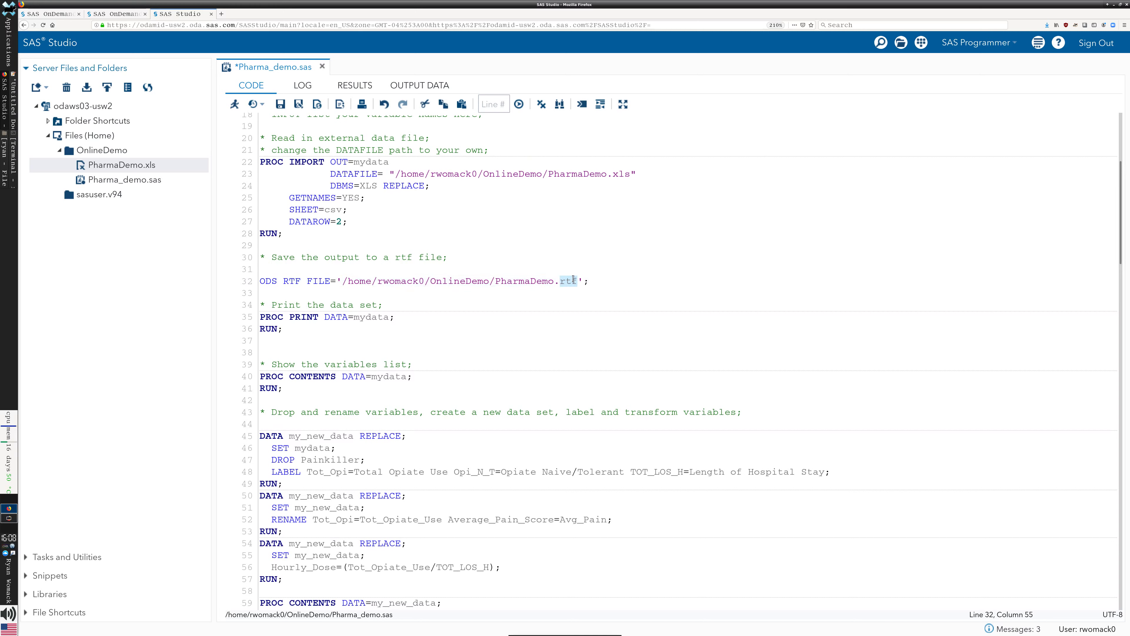
pyautogui.write('xl')
pyautogui.press('BackSpace')
pyautogui.press('BackSpace')
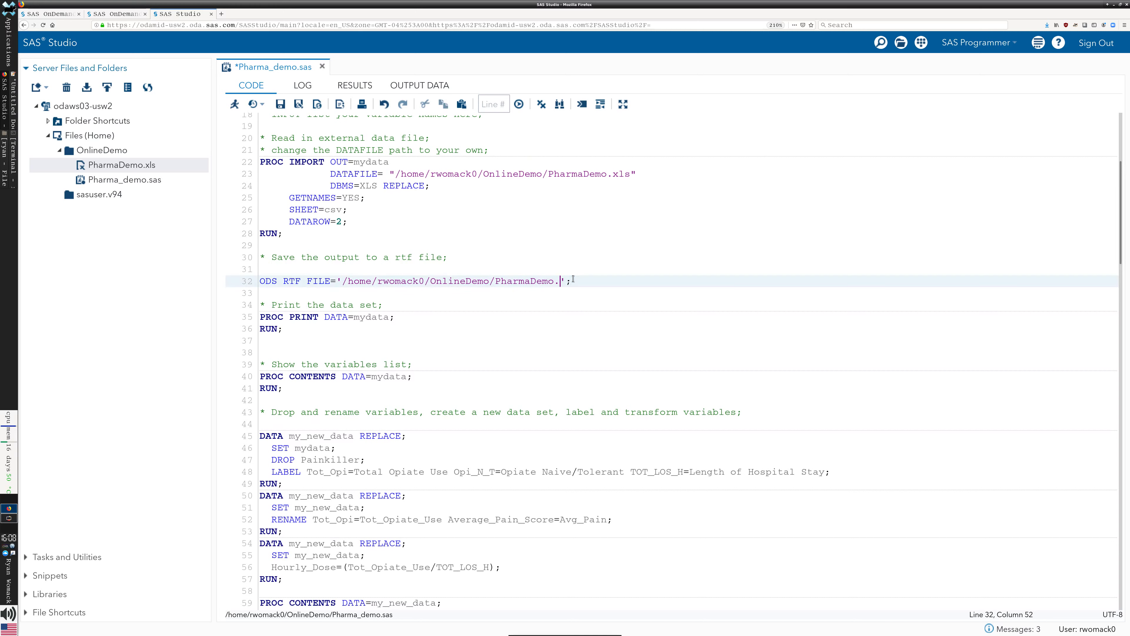
pyautogui.write('rtf')
pyautogui.press('Down')
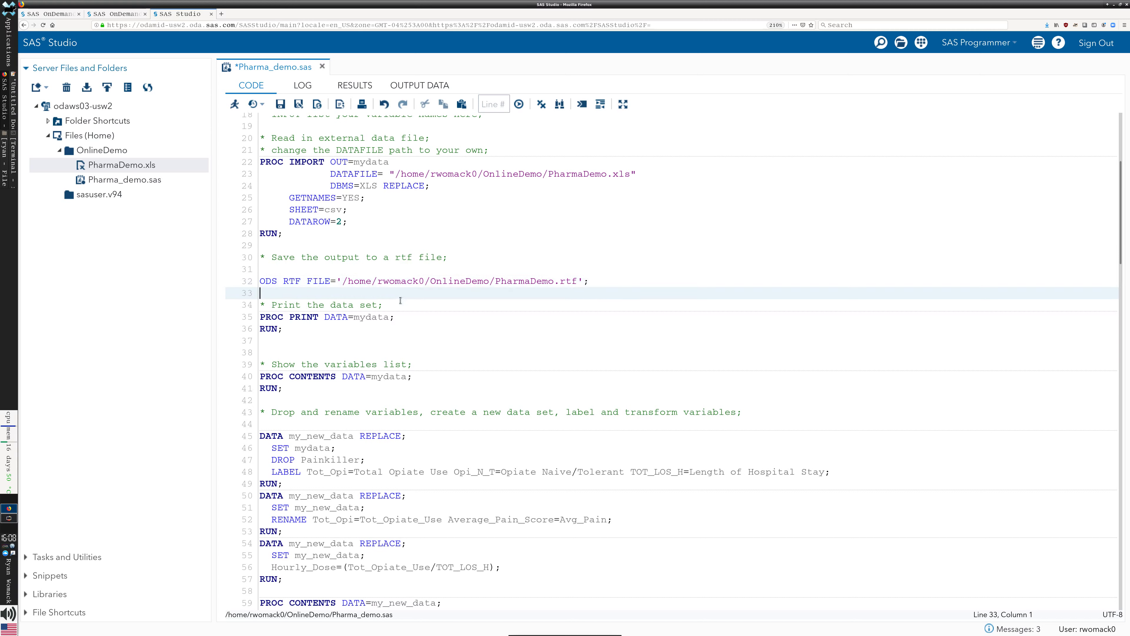
# - Run only the ODS RTF statement on line 32, then return to the program code and clear the selection
pyautogui.click(342, 281)
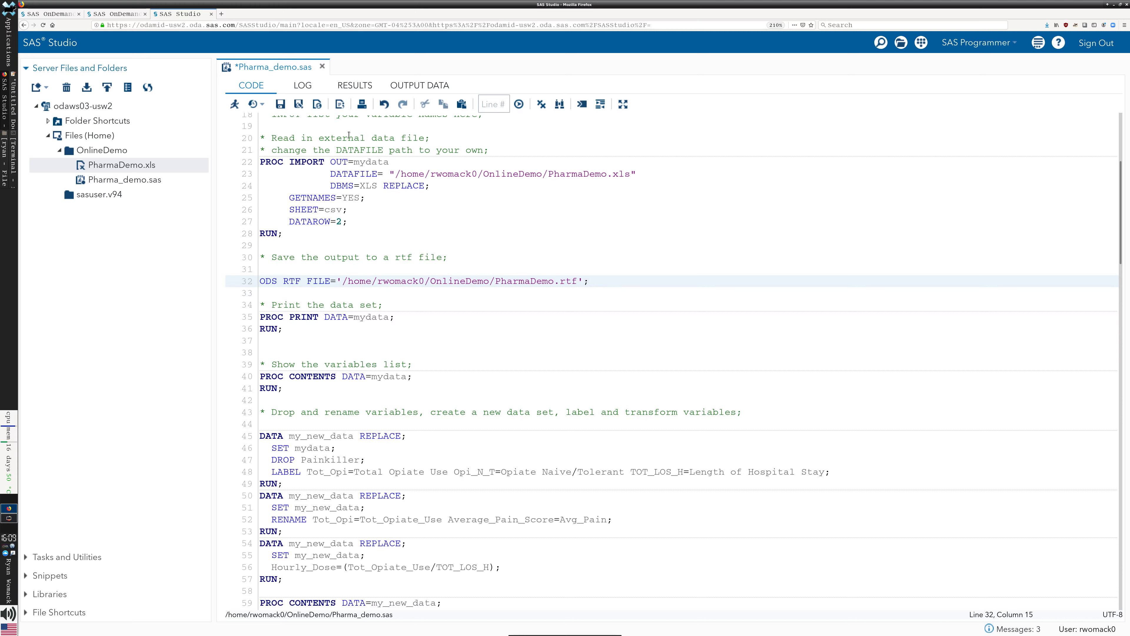
pyautogui.moveTo(337, 281); pyautogui.dragTo(241, 283)
pyautogui.moveTo(416, 296); pyautogui.dragTo(483, 281)
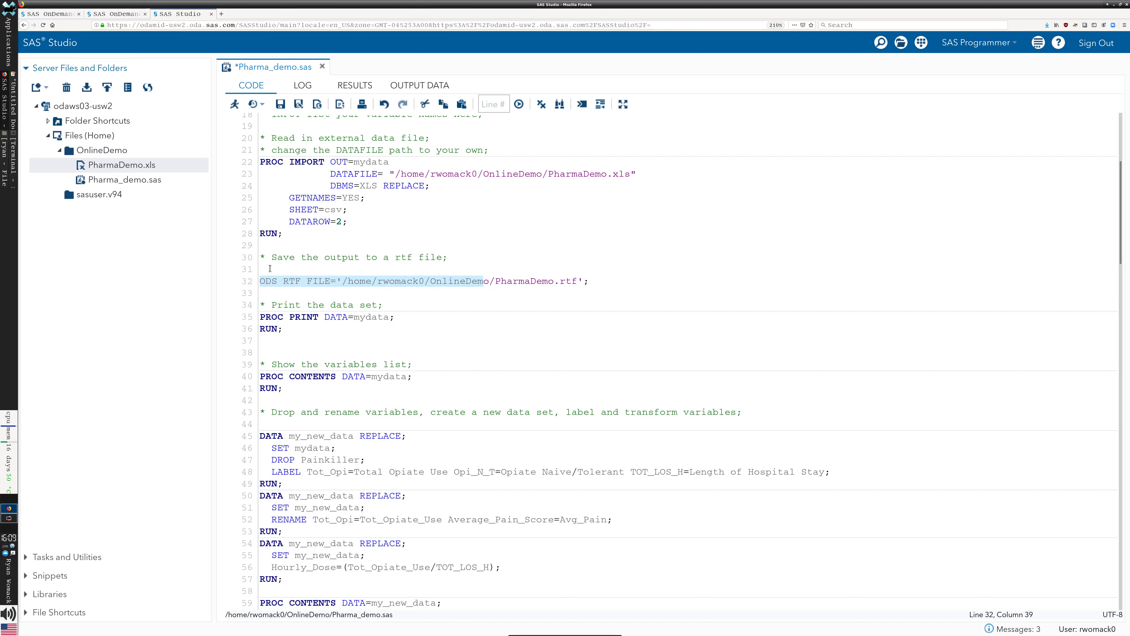
pyautogui.moveTo(271, 268); pyautogui.dragTo(303, 294)
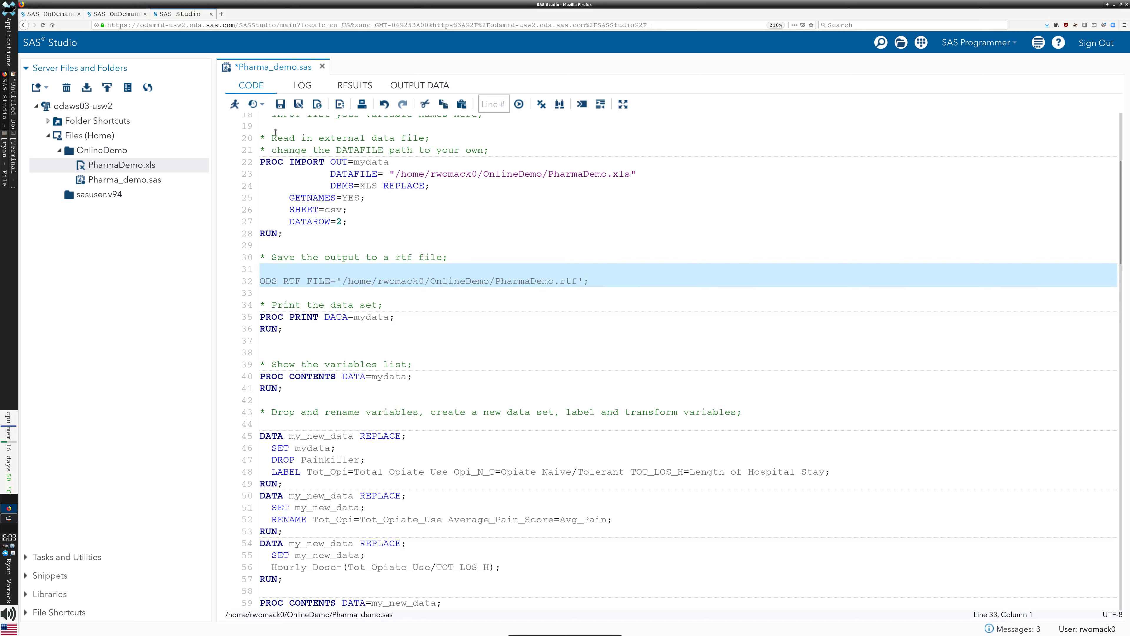
pyautogui.click(235, 105)
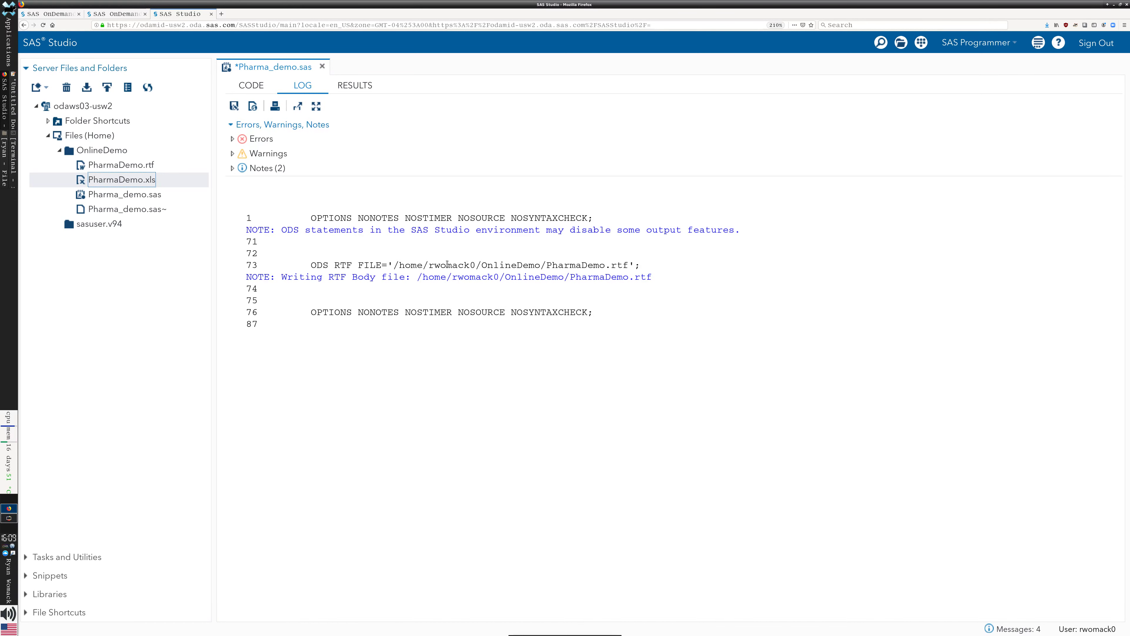
pyautogui.click(256, 86)
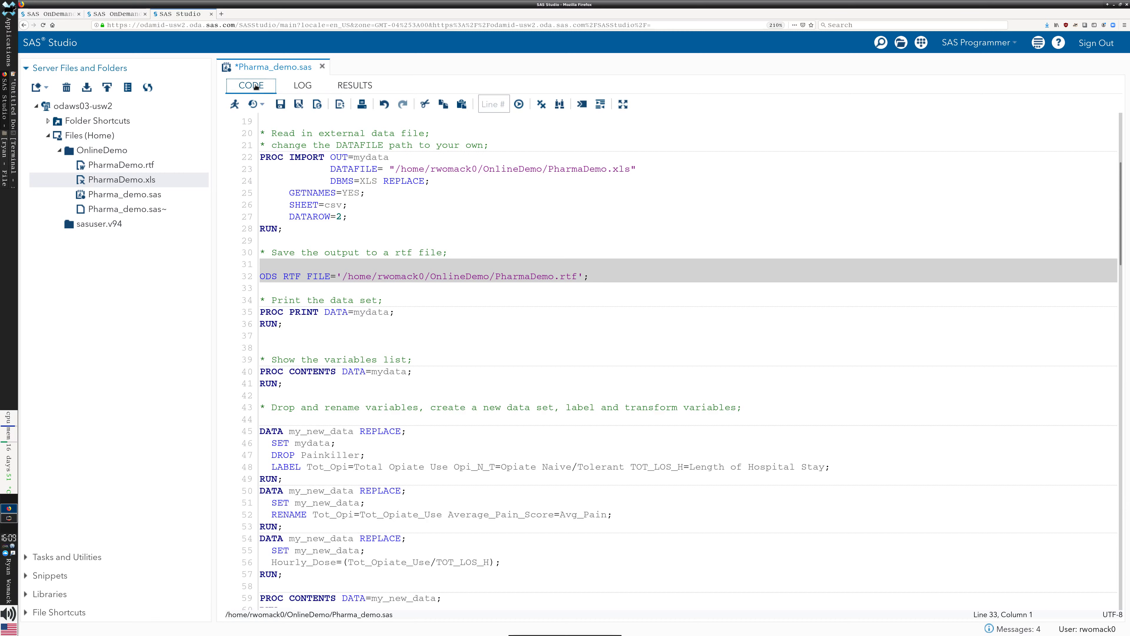
pyautogui.click(455, 334)
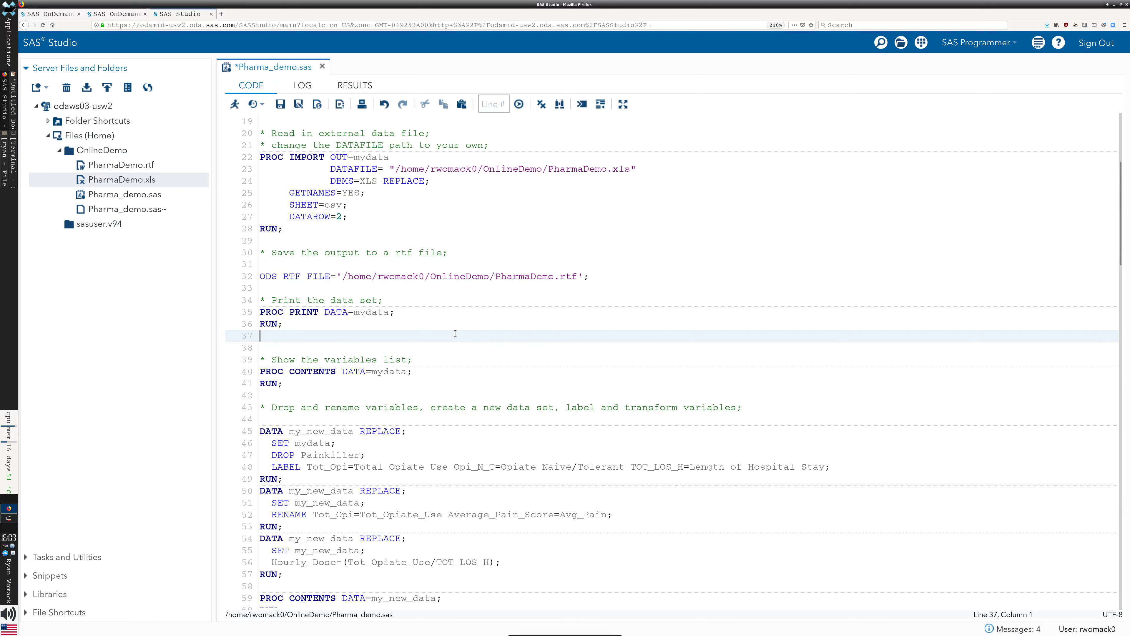
# - Run only the PROC PRINT block for mydata on lines 35 and 36
pyautogui.scroll(-2, 563, 320)
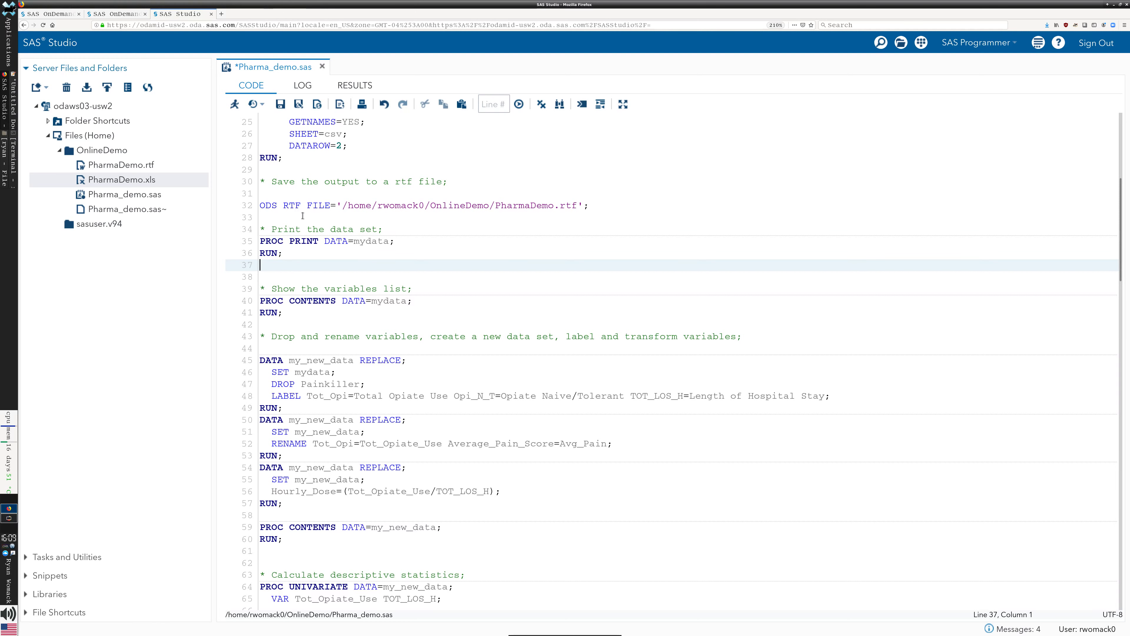
pyautogui.click(293, 230)
pyautogui.click(271, 242)
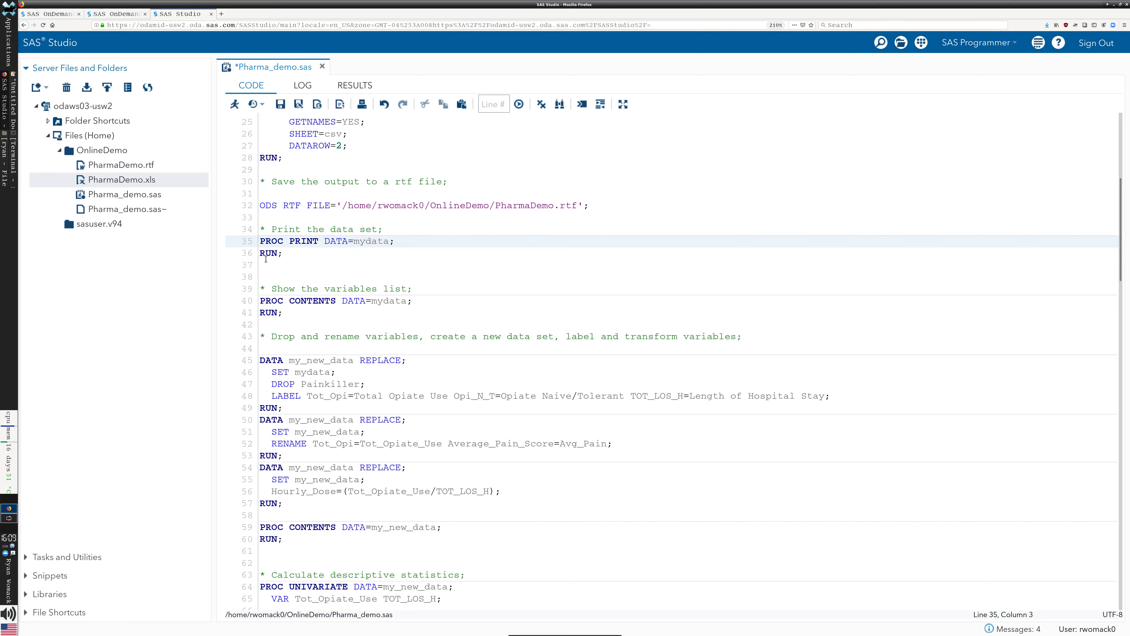
pyautogui.press('alt')
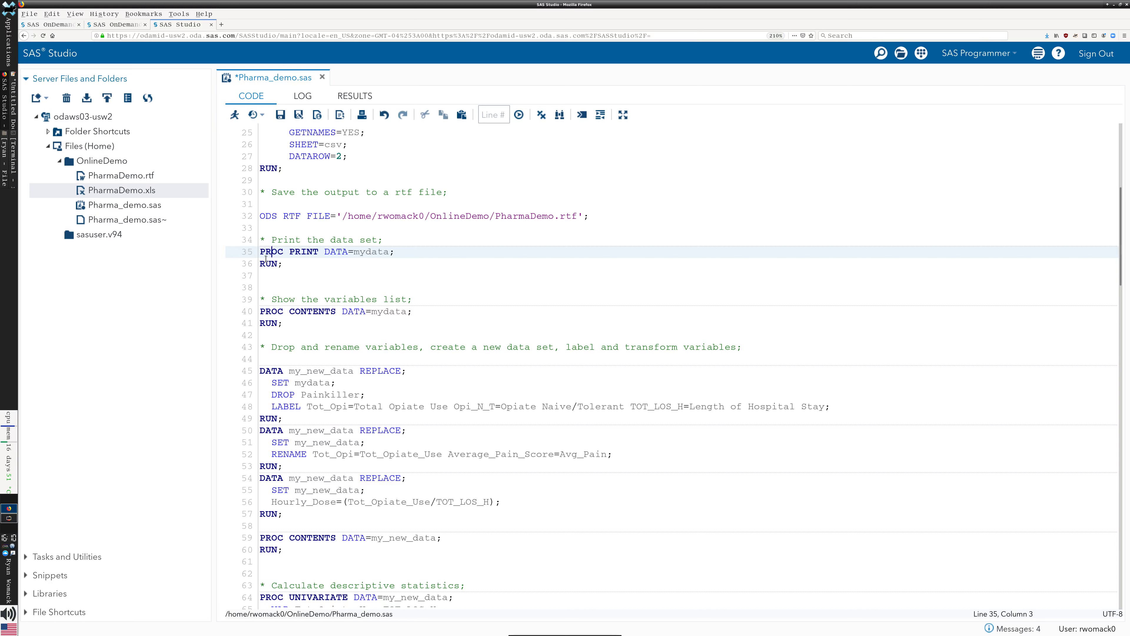
pyautogui.press('Right')
pyautogui.press('Right')
pyautogui.press('Right')
pyautogui.press('Right')
pyautogui.press('Right')
pyautogui.press('Right')
pyautogui.press('Right')
pyautogui.press('Right')
pyautogui.press('Right')
pyautogui.press('Right')
pyautogui.press('Right')
pyautogui.press('Right')
pyautogui.press('Right')
pyautogui.press('Right')
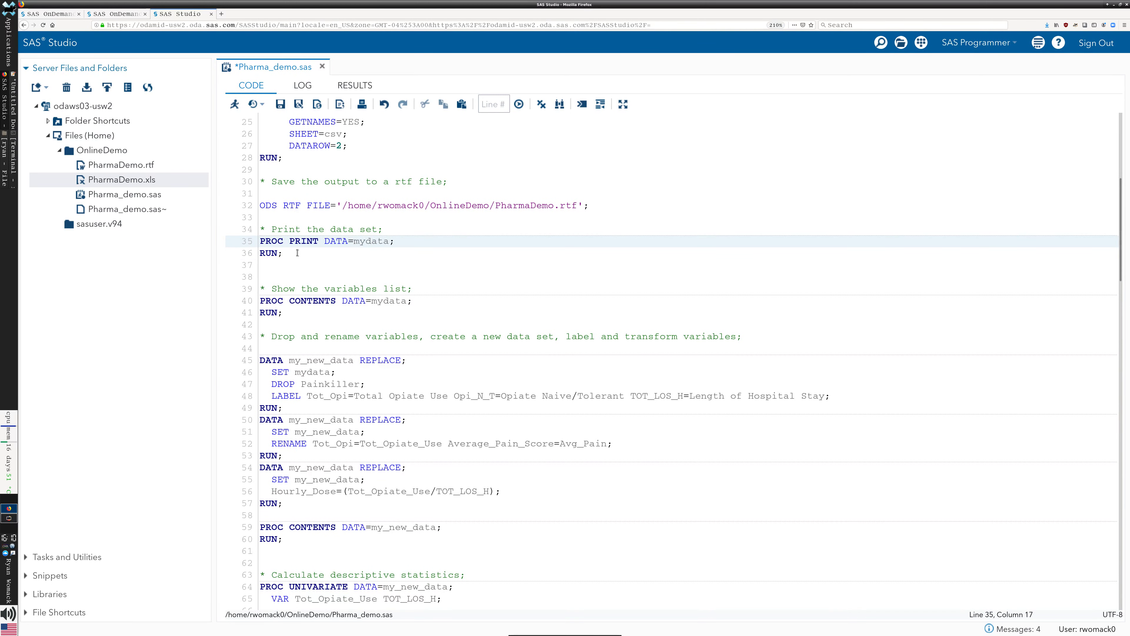
pyautogui.moveTo(297, 253); pyautogui.dragTo(260, 240)
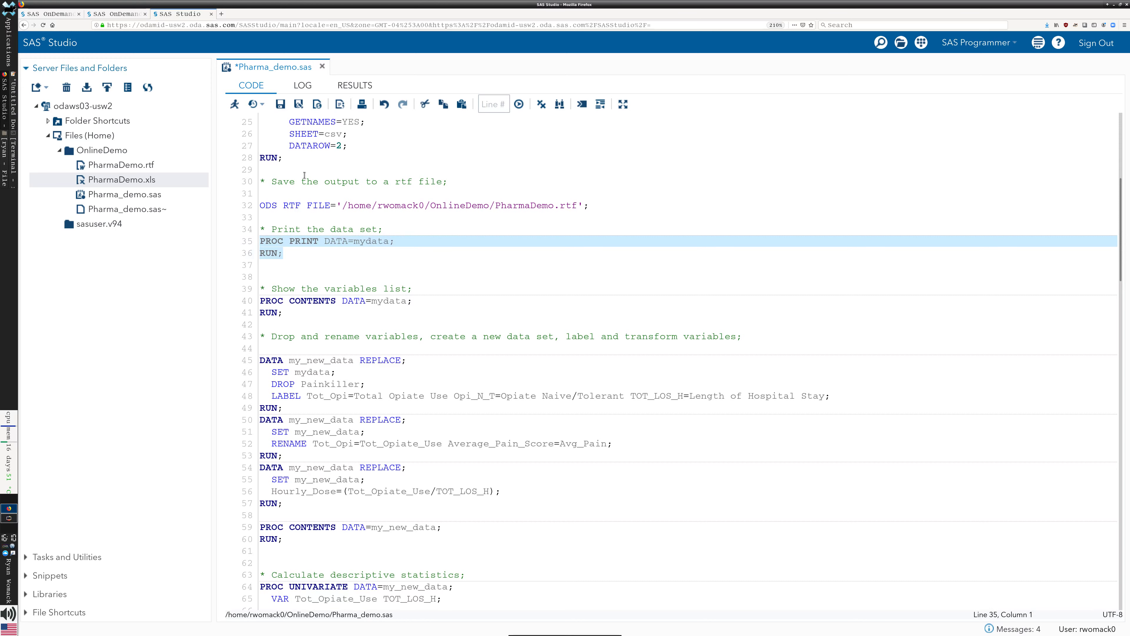
pyautogui.click(235, 104)
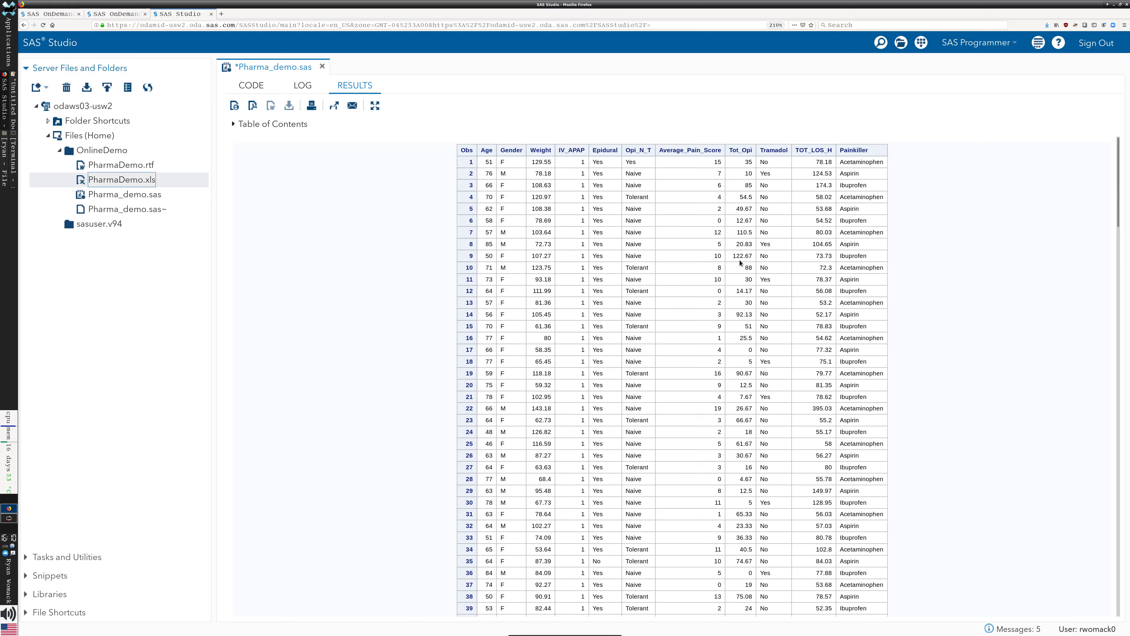
# - Look through the printed rows of the mydata data set and return to the program code
pyautogui.scroll(-5, 776, 315)
pyautogui.scroll(-20, 760, 395)
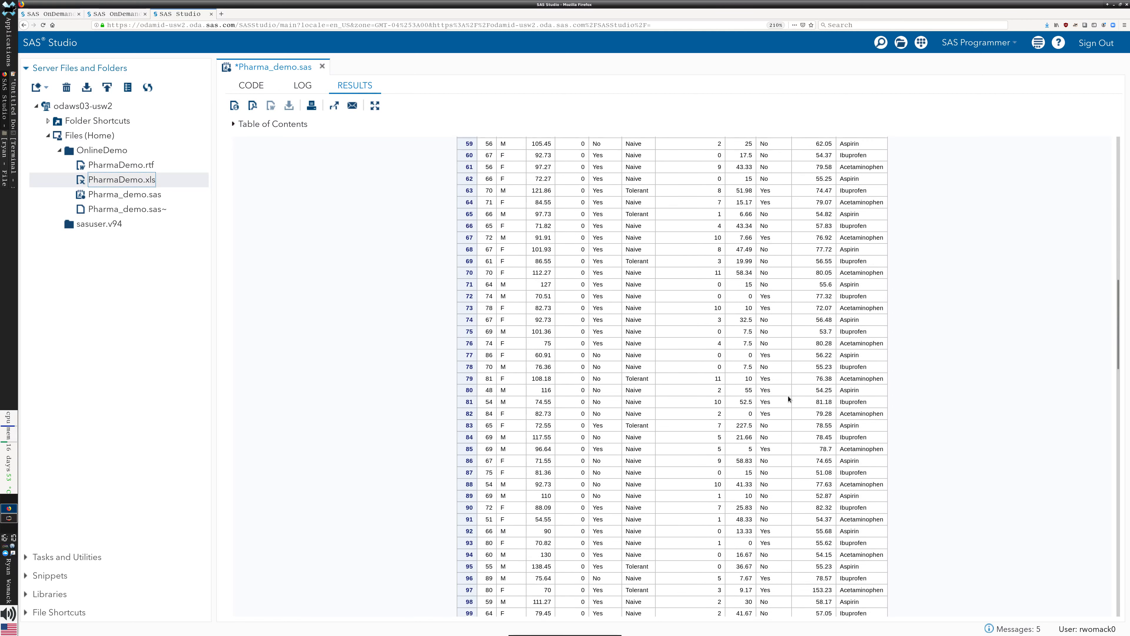
pyautogui.scroll(-14, 773, 407)
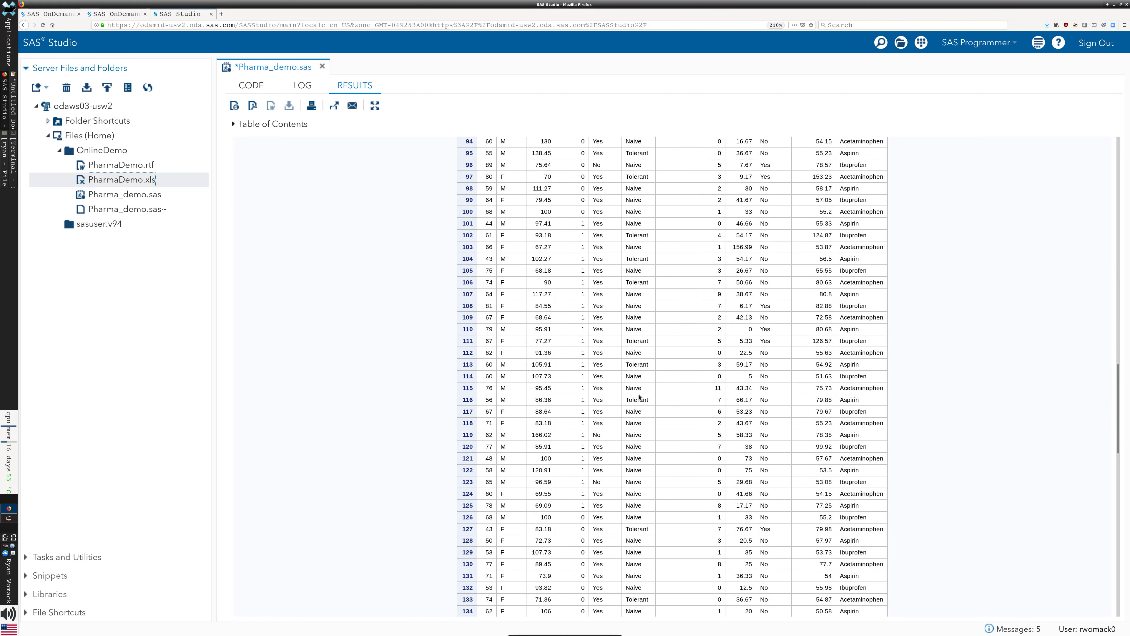
pyautogui.scroll(-6, 643, 404)
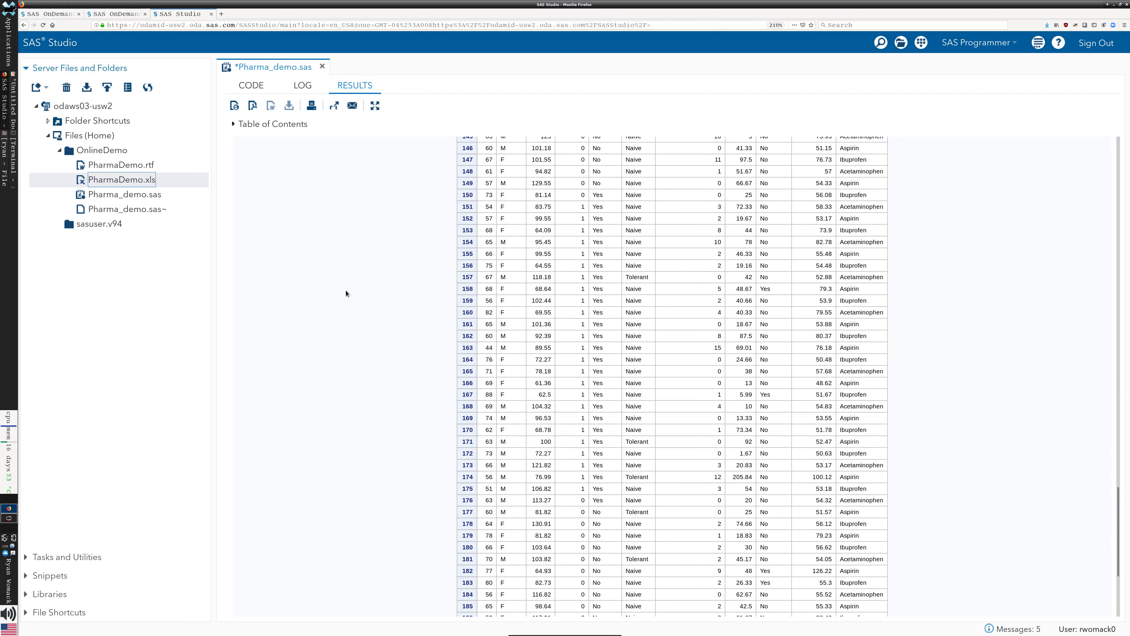
pyautogui.click(241, 92)
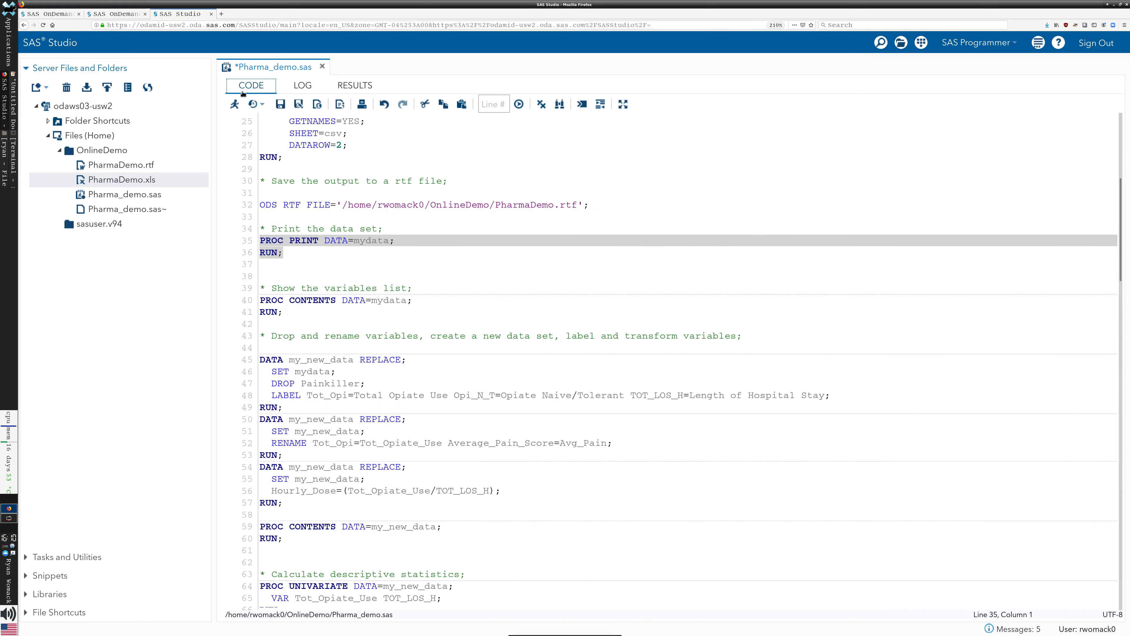
pyautogui.click(449, 264)
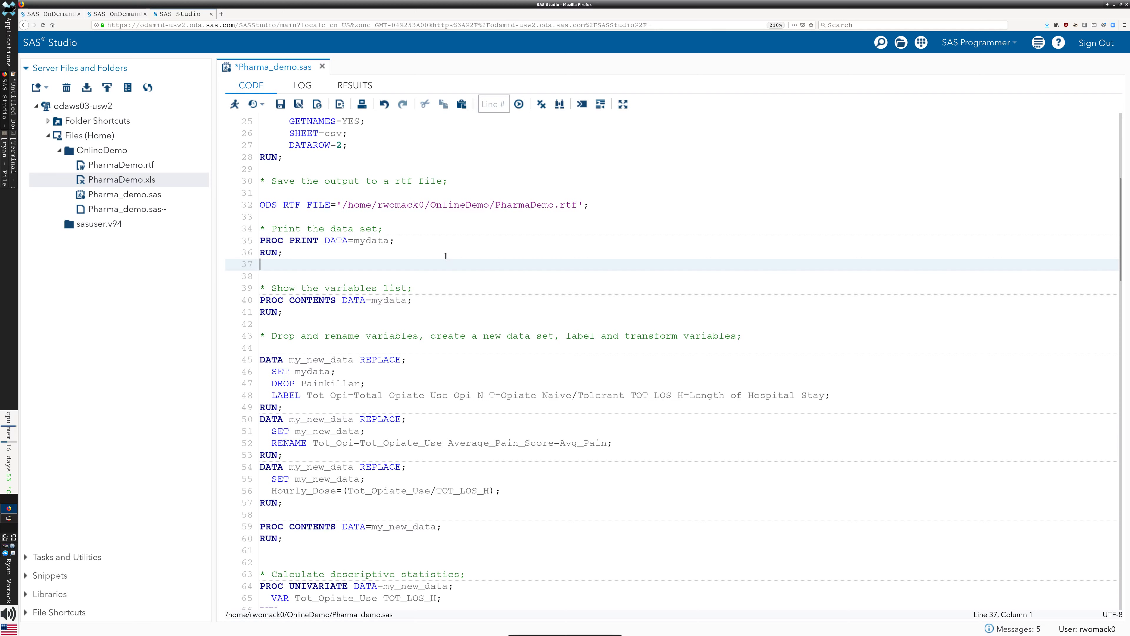
# - Run only the PROC CONTENTS block for mydata on lines 40 and 41
pyautogui.click(366, 348)
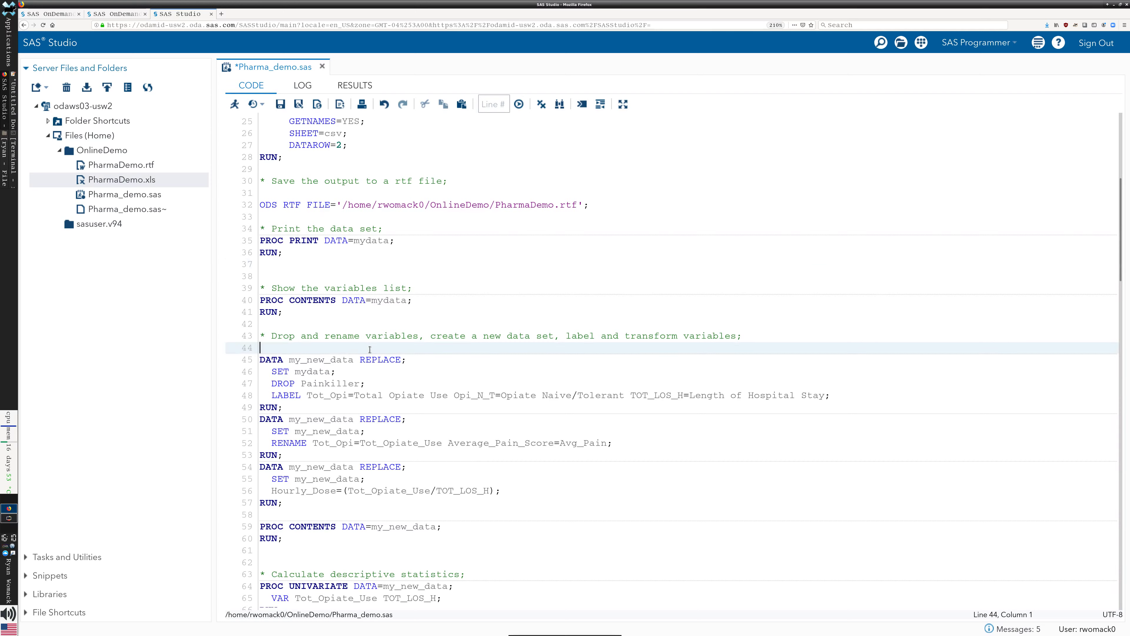
pyautogui.moveTo(330, 312); pyautogui.dragTo(259, 299)
pyautogui.click(299, 312)
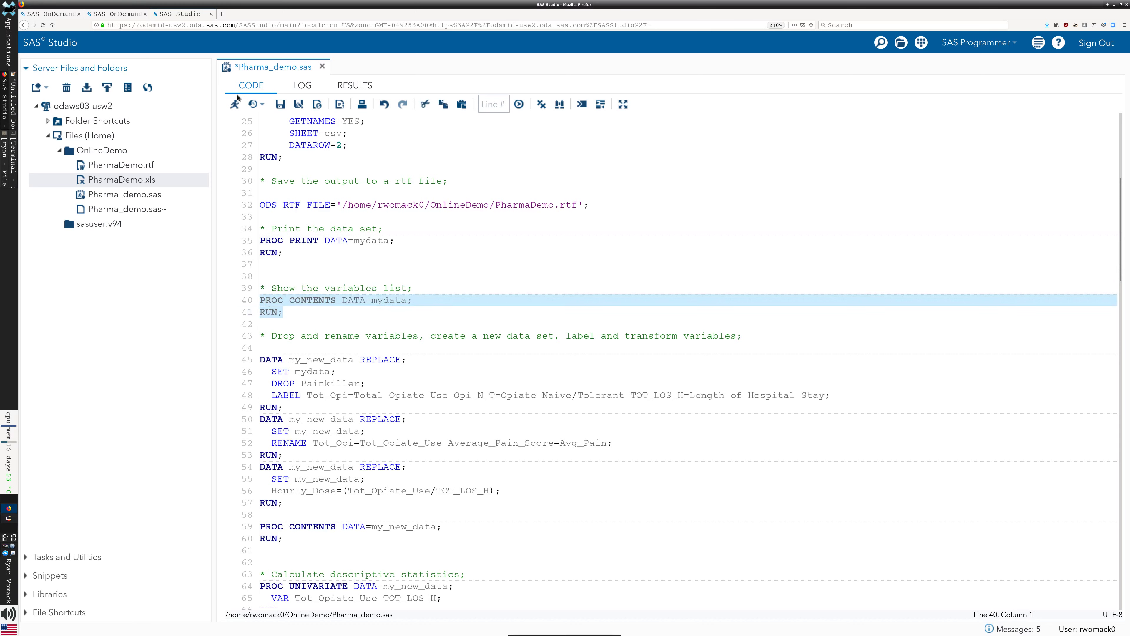
pyautogui.click(235, 104)
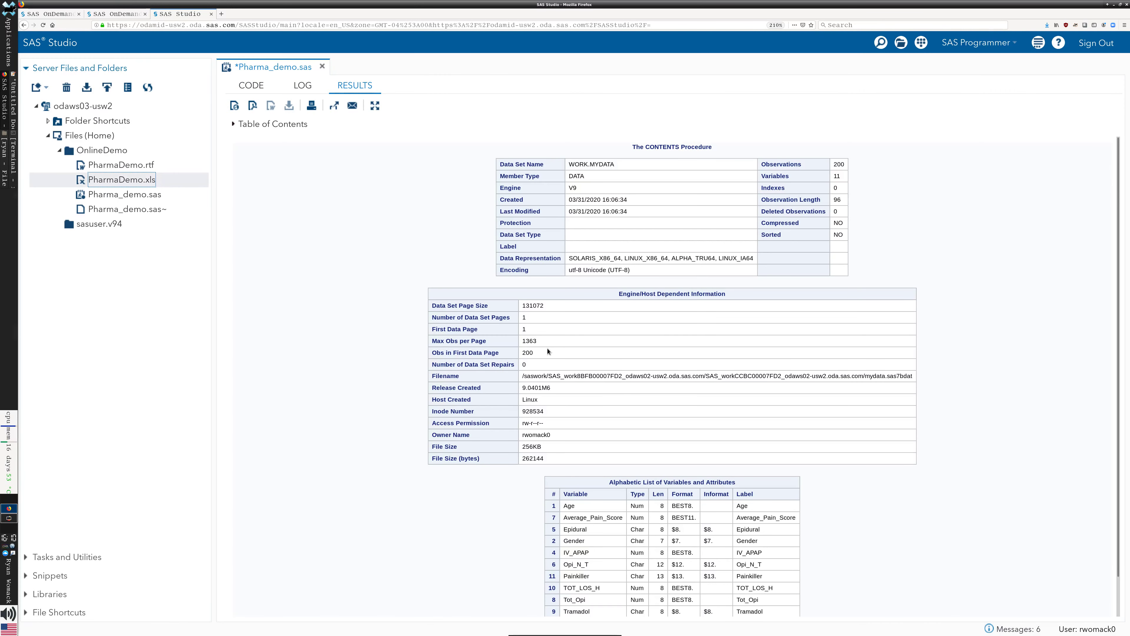
# - Review the CONTENTS Procedure tables, including the variables and attributes list, and return to the program code
pyautogui.scroll(-2, 789, 256)
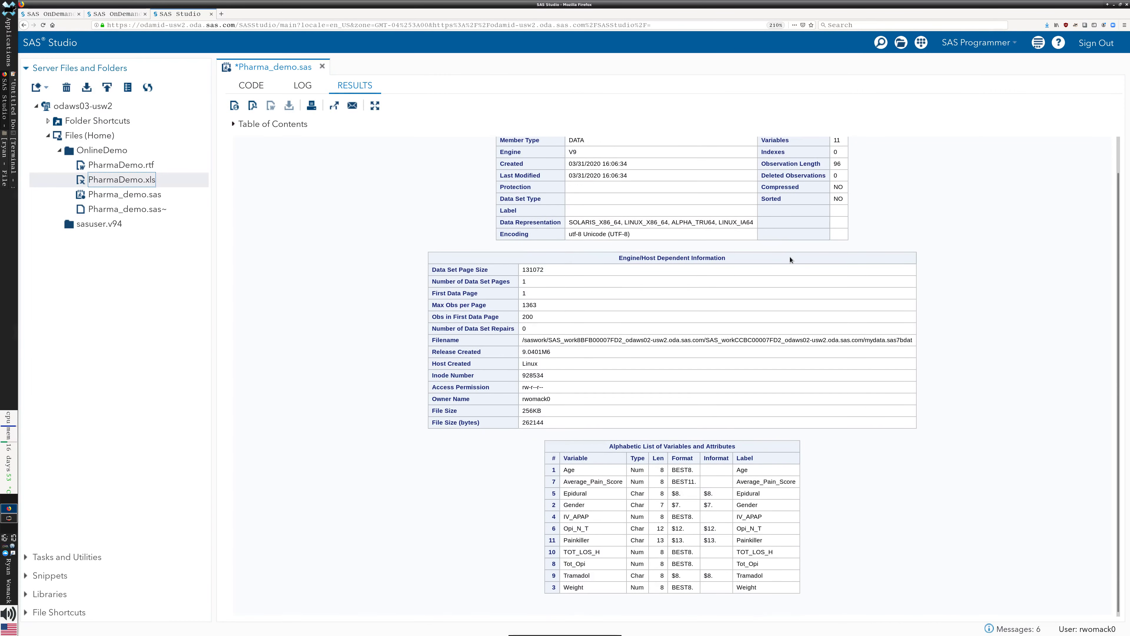
pyautogui.scroll(2, 756, 245)
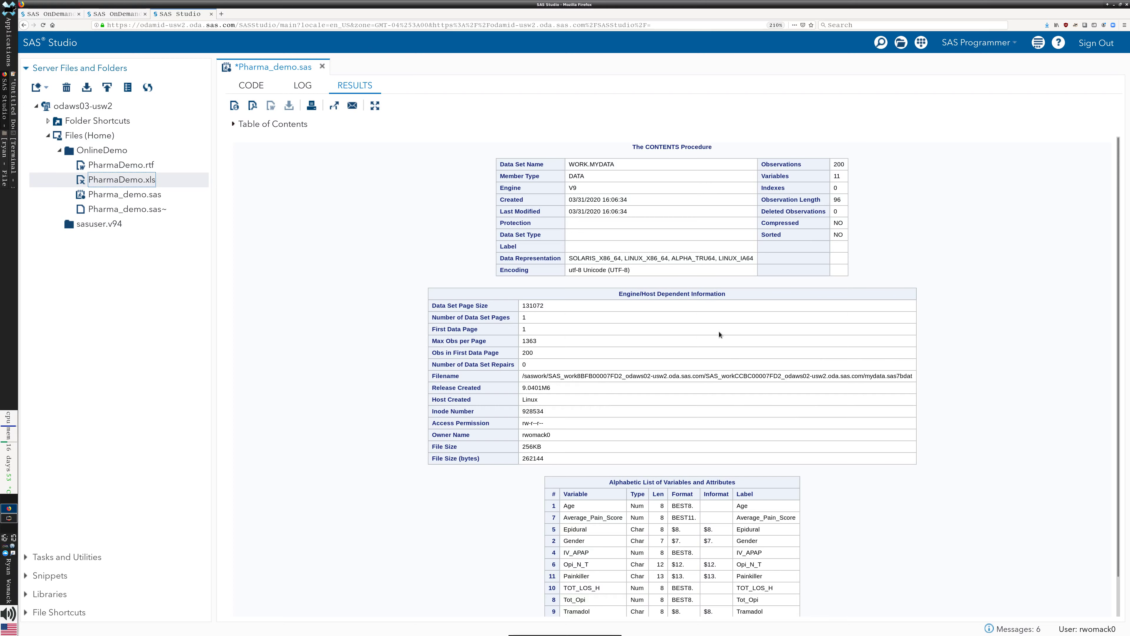
pyautogui.scroll(-2, 718, 332)
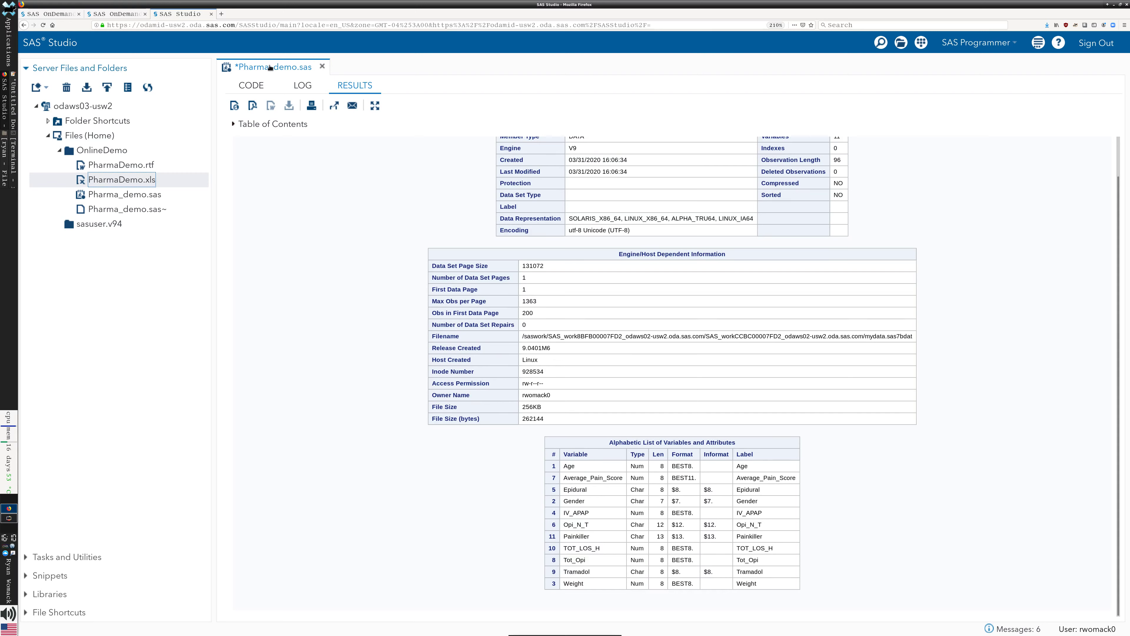
pyautogui.click(258, 88)
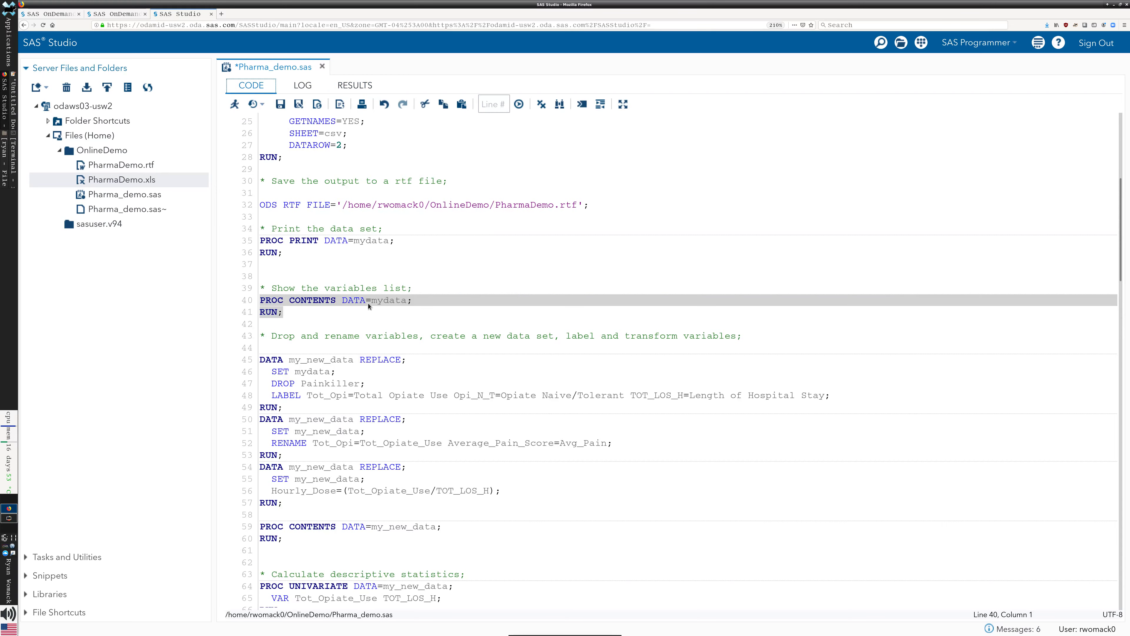
pyautogui.click(372, 313)
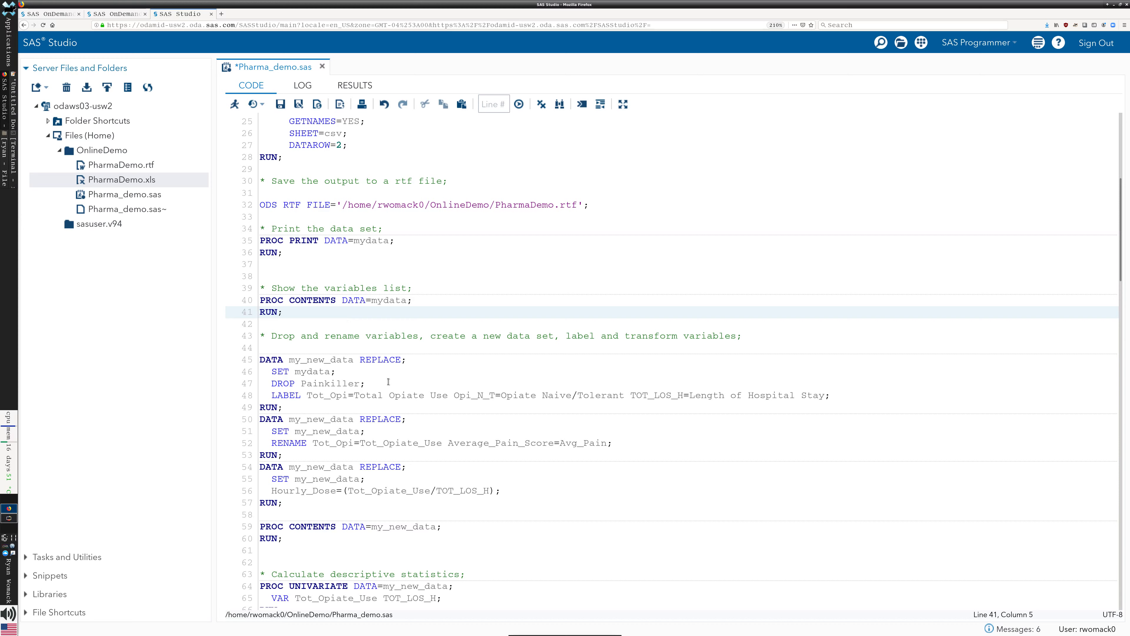
# - Examine the DATA my_new_data REPLACE and SET mydata statements on lines 45 and 46
pyautogui.click(411, 327)
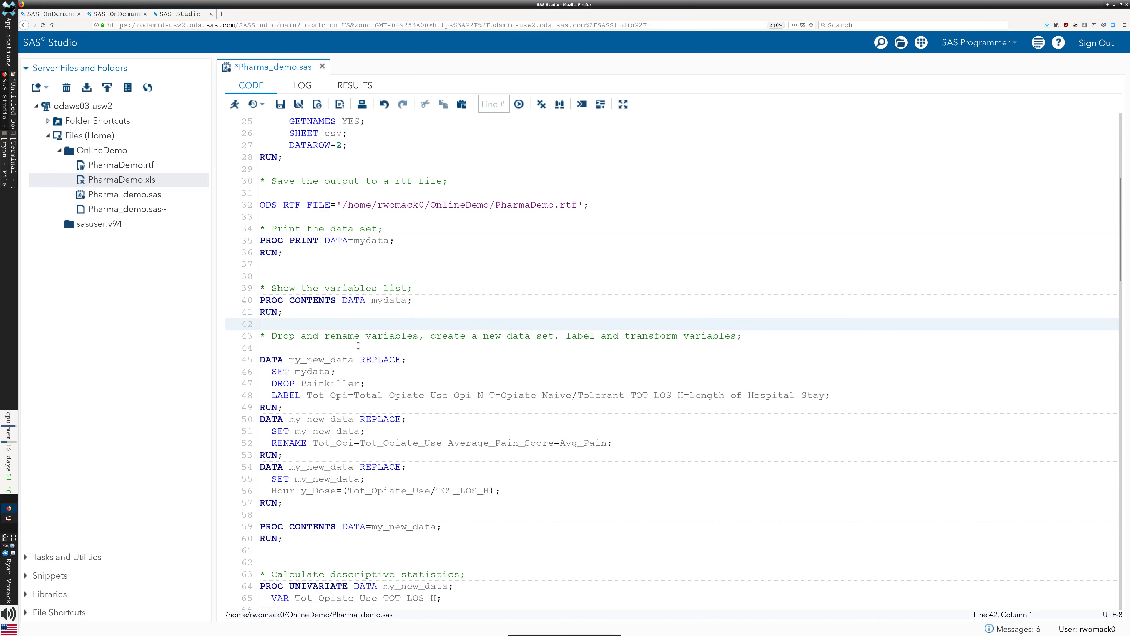
pyautogui.scroll(-2, 358, 345)
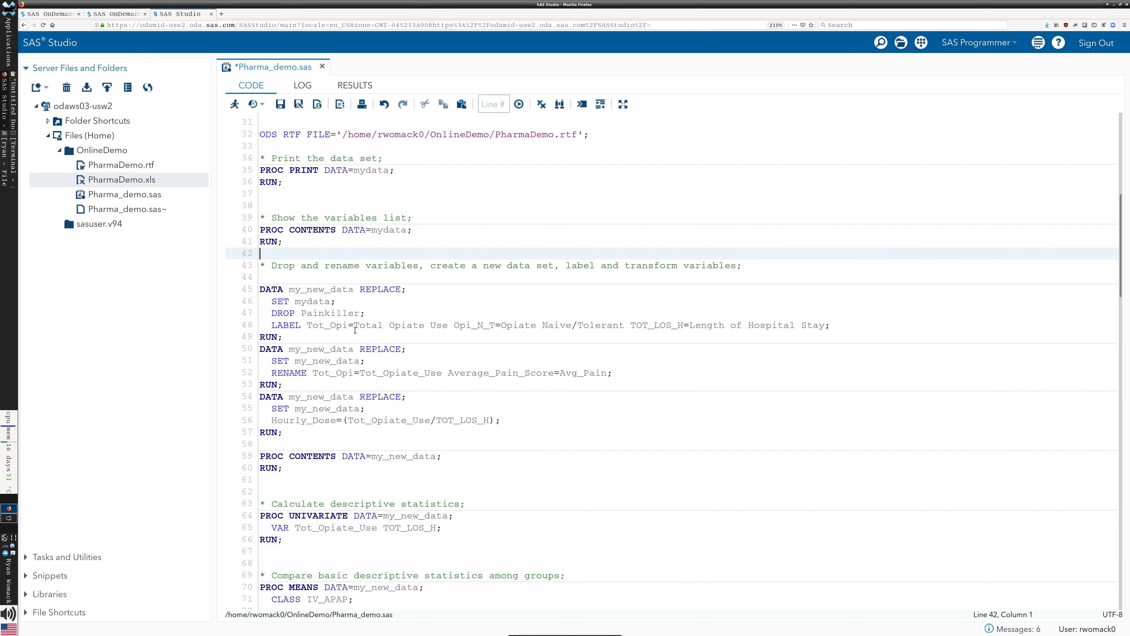
pyautogui.scroll(-2, 393, 266)
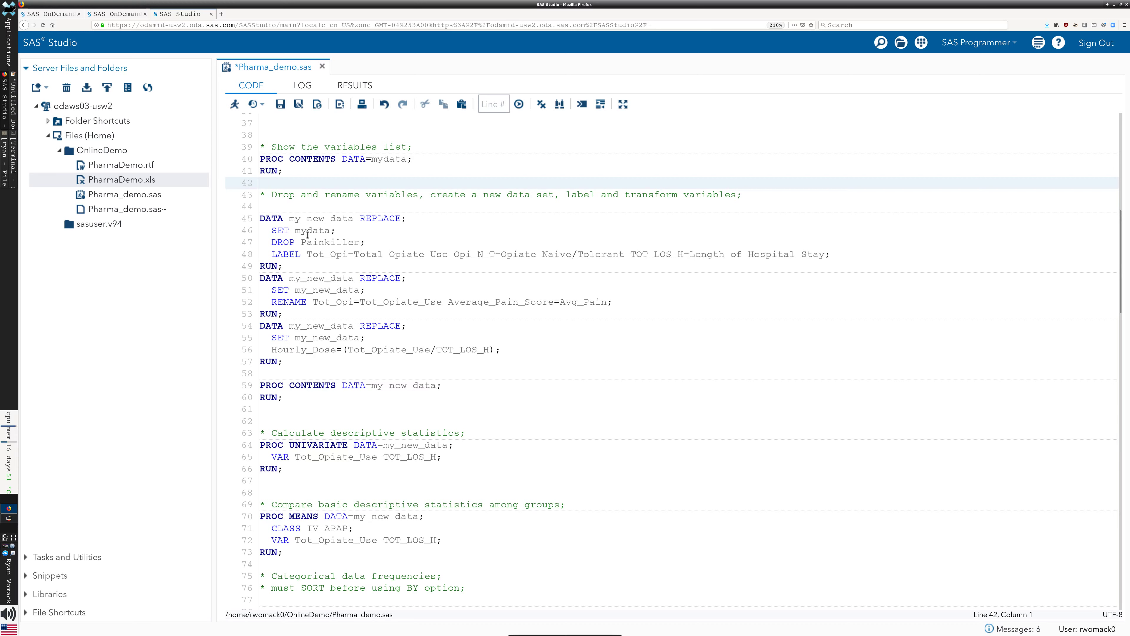
pyautogui.click(261, 230)
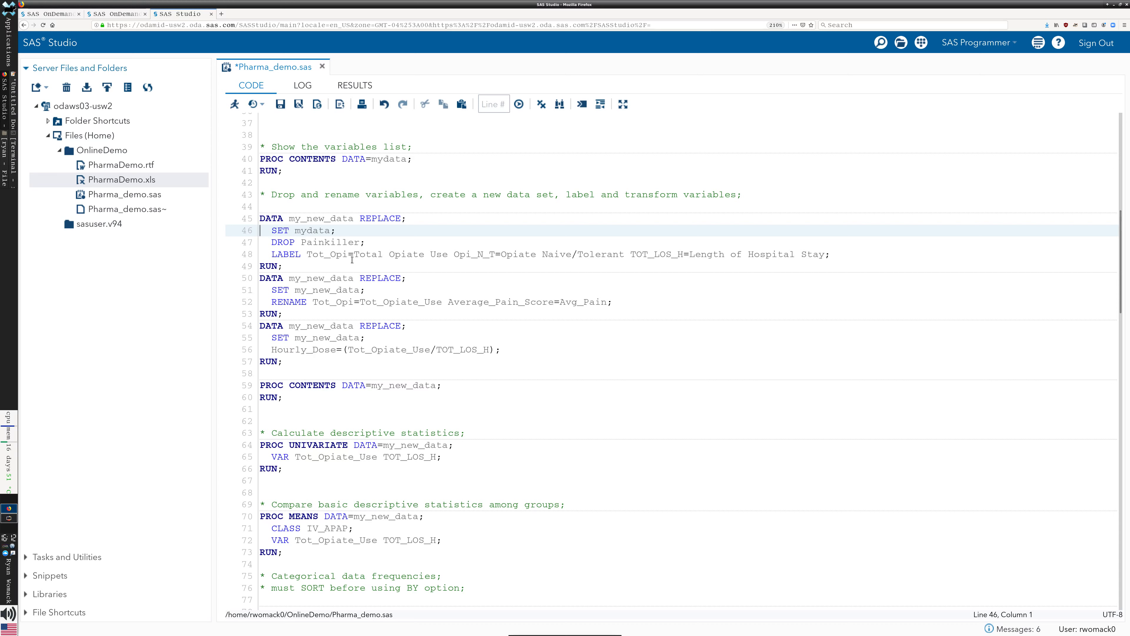
pyautogui.click(260, 218)
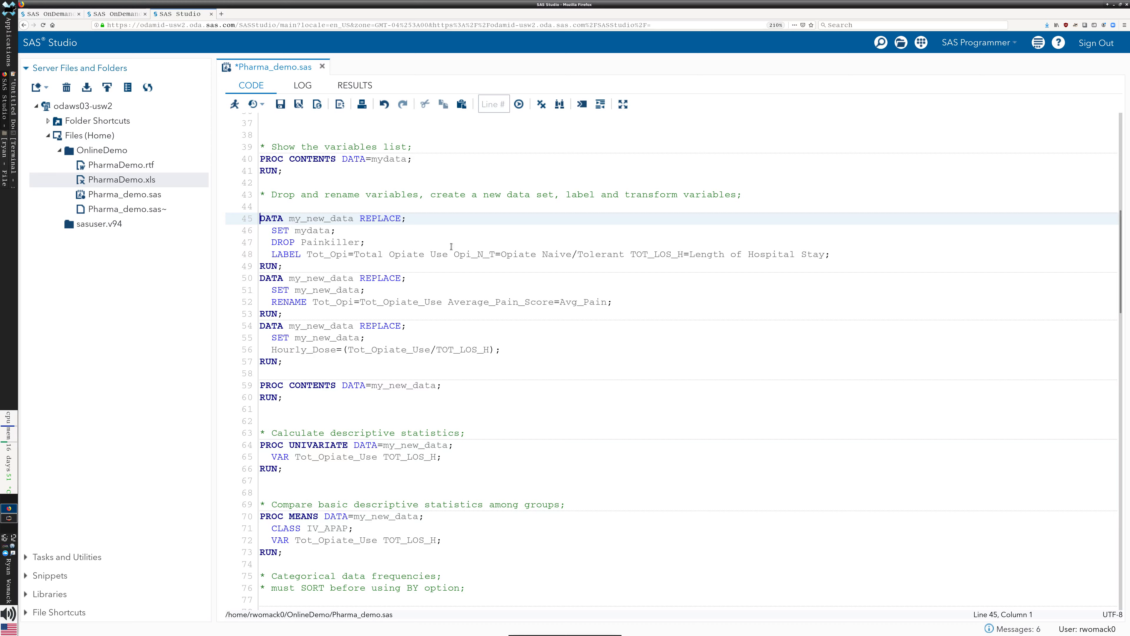
pyautogui.click(382, 218)
pyautogui.click(415, 236)
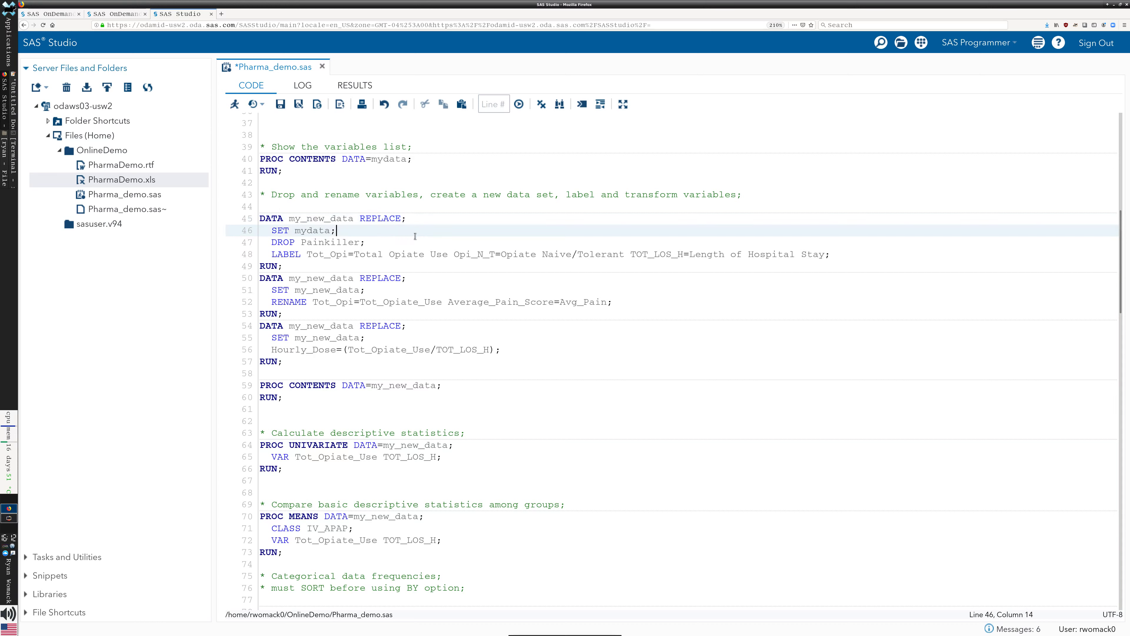
# - Examine the DROP Painkiller statement on line 47 and the Tot_Opi label text in the LABEL statement on line 48
pyautogui.click(267, 236)
pyautogui.click(287, 244)
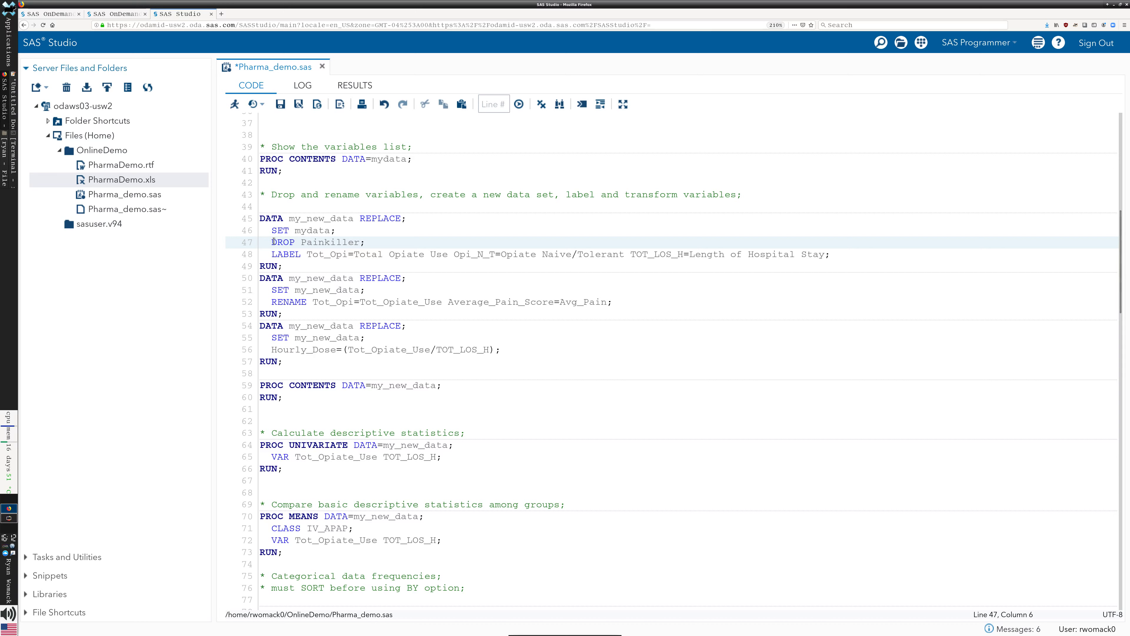
pyautogui.click(325, 241)
pyautogui.click(284, 259)
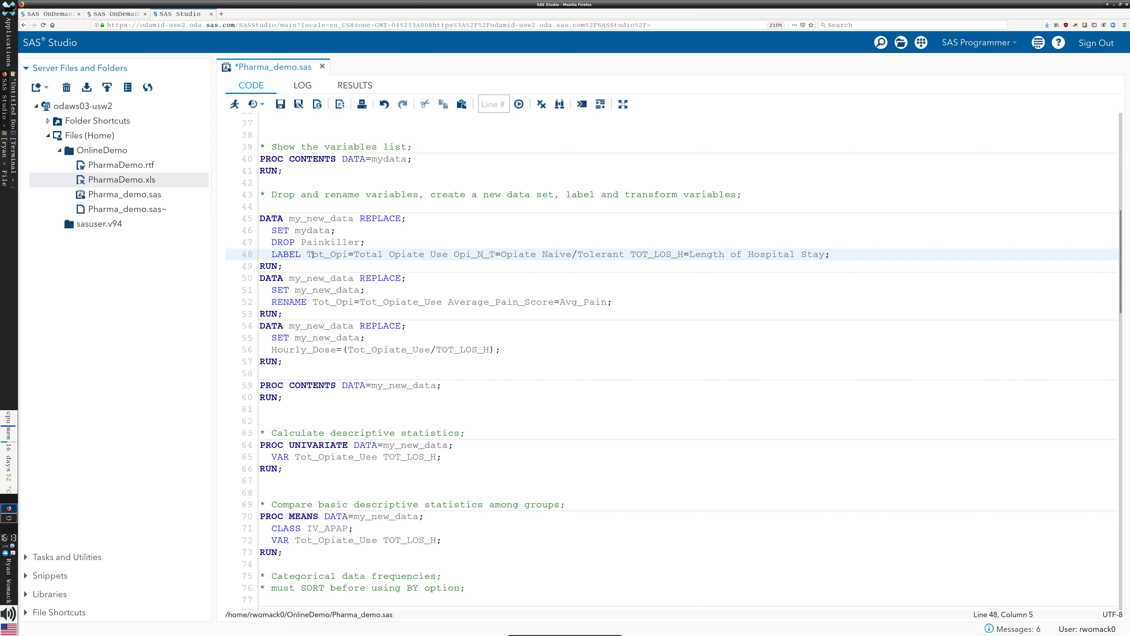
pyautogui.moveTo(307, 260); pyautogui.dragTo(444, 255)
pyautogui.click(356, 257)
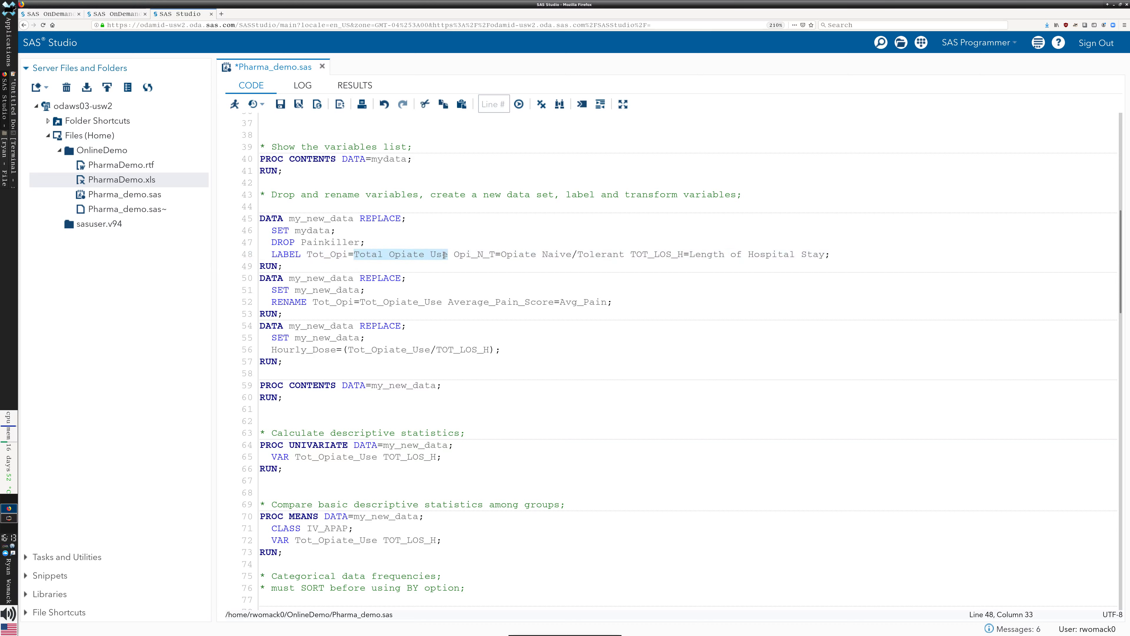
pyautogui.click(444, 255)
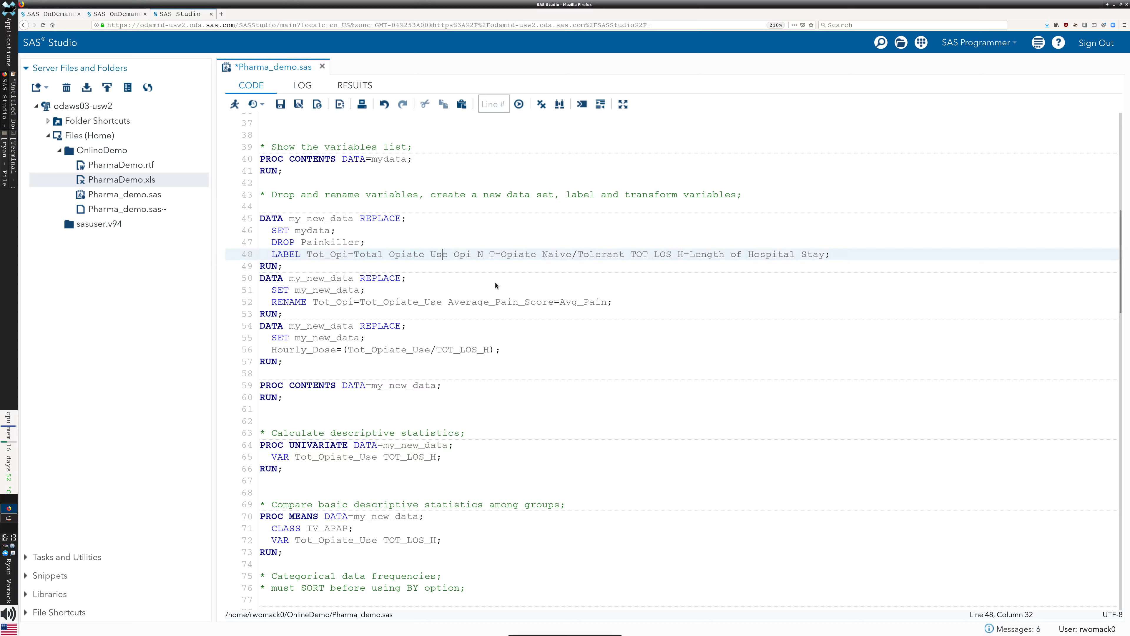
# - Examine the Tot_Opi and Opi_N_T label assignments in the LABEL statement on line 48
pyautogui.click(451, 279)
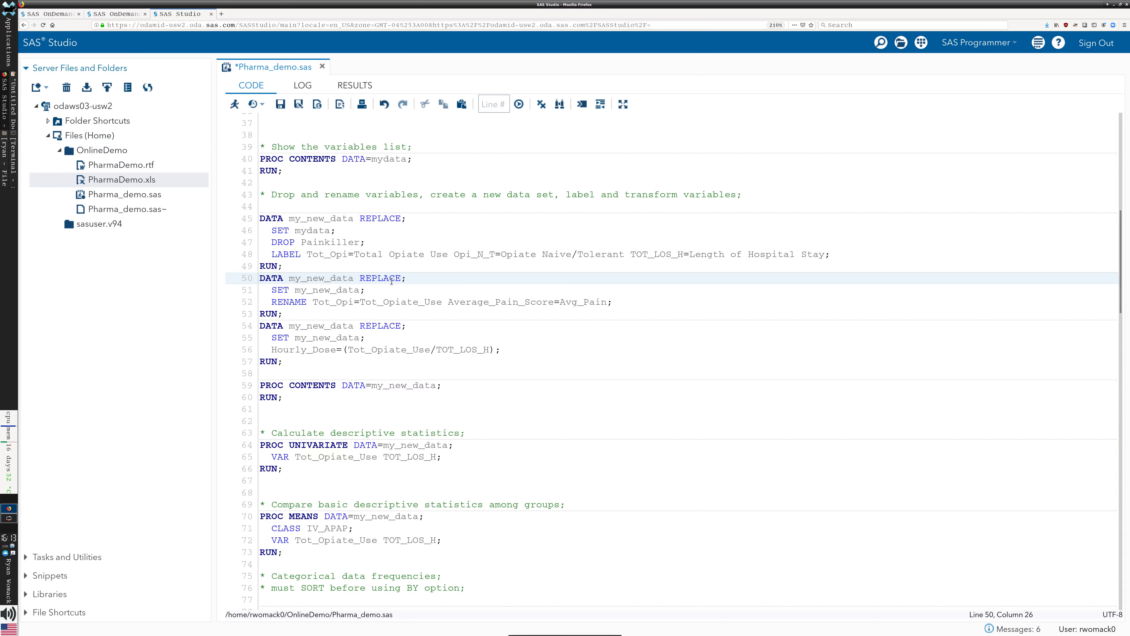
pyautogui.click(389, 253)
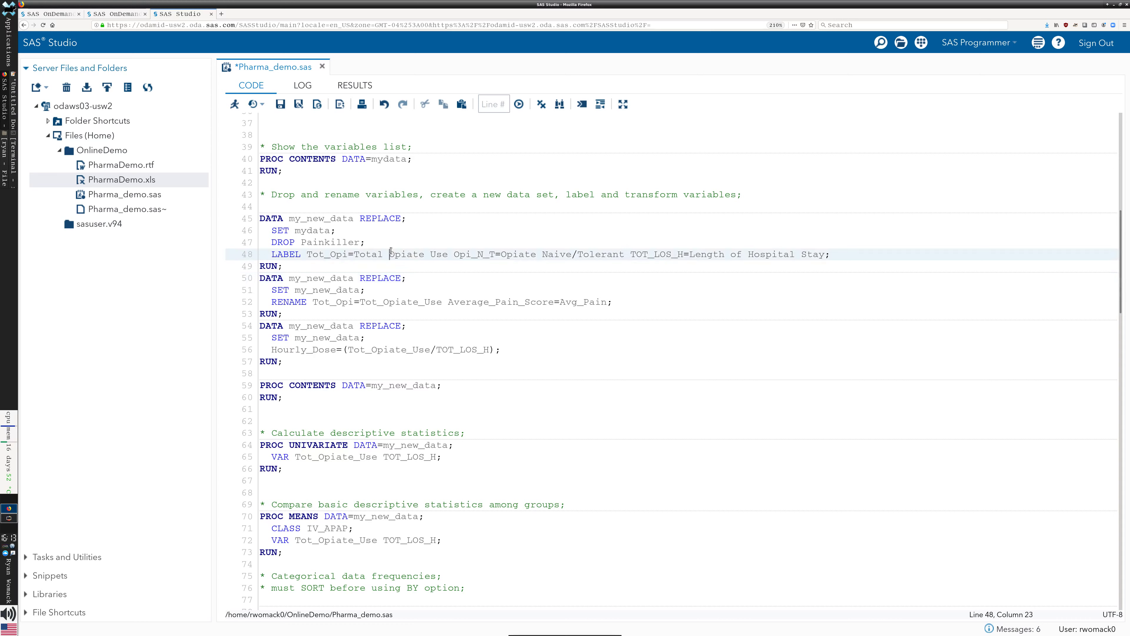
pyautogui.click(458, 263)
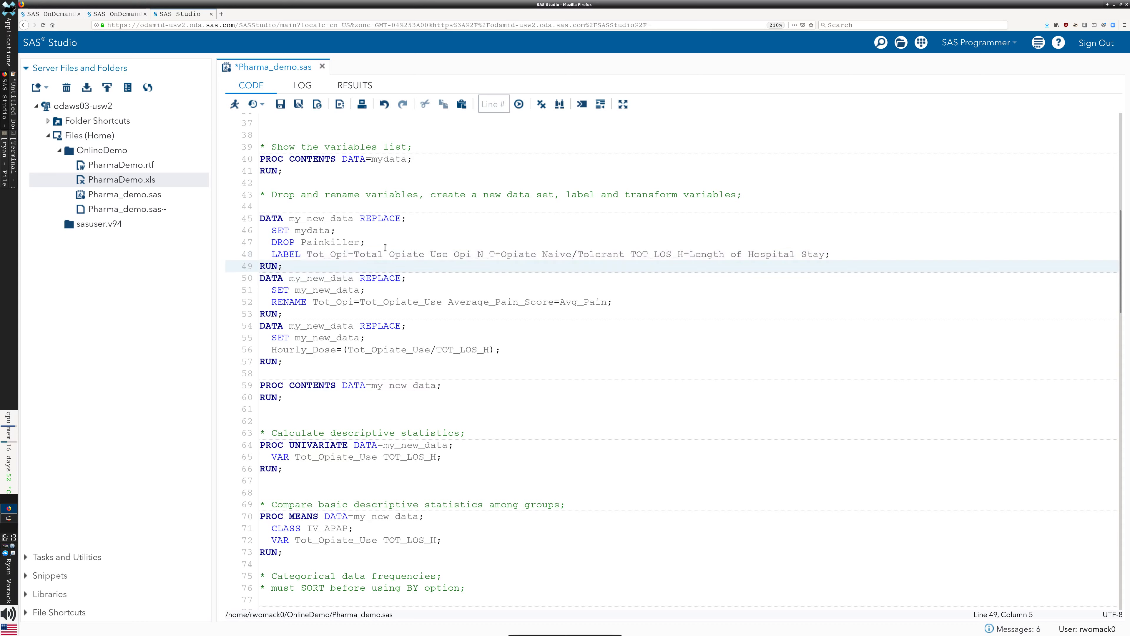
pyautogui.moveTo(454, 254); pyautogui.dragTo(496, 257)
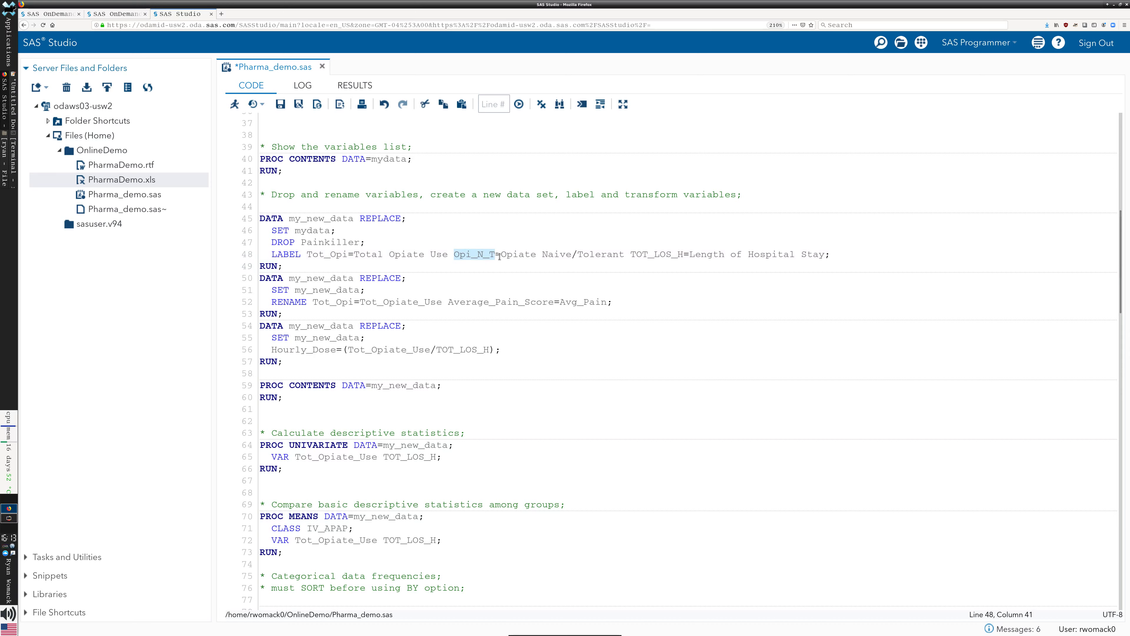
pyautogui.click(498, 256)
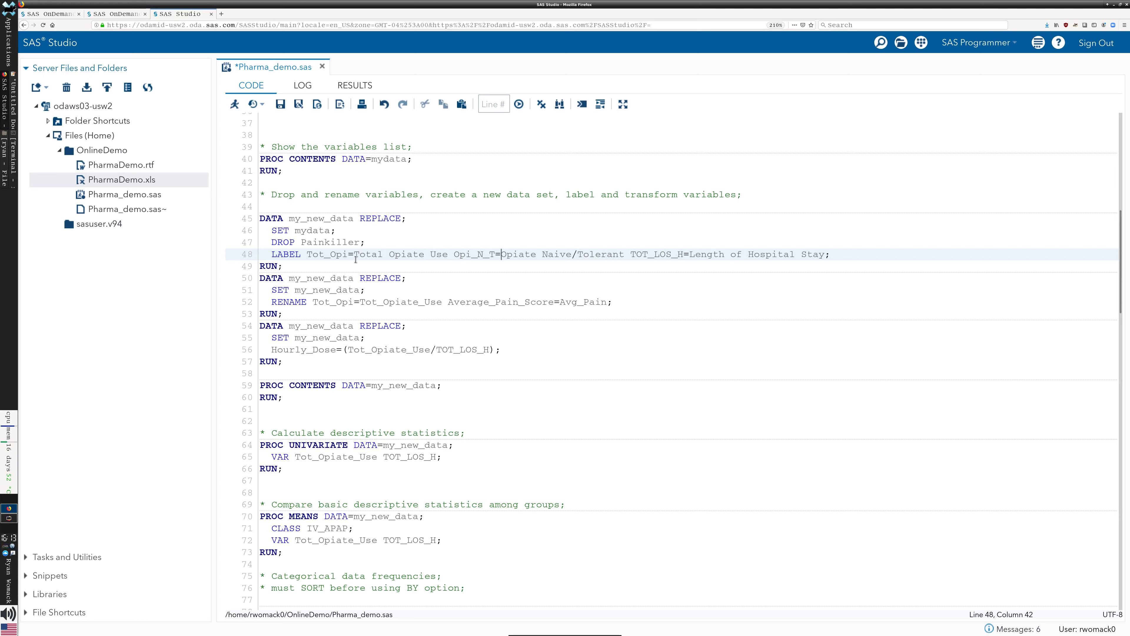
pyautogui.moveTo(353, 254); pyautogui.dragTo(436, 254)
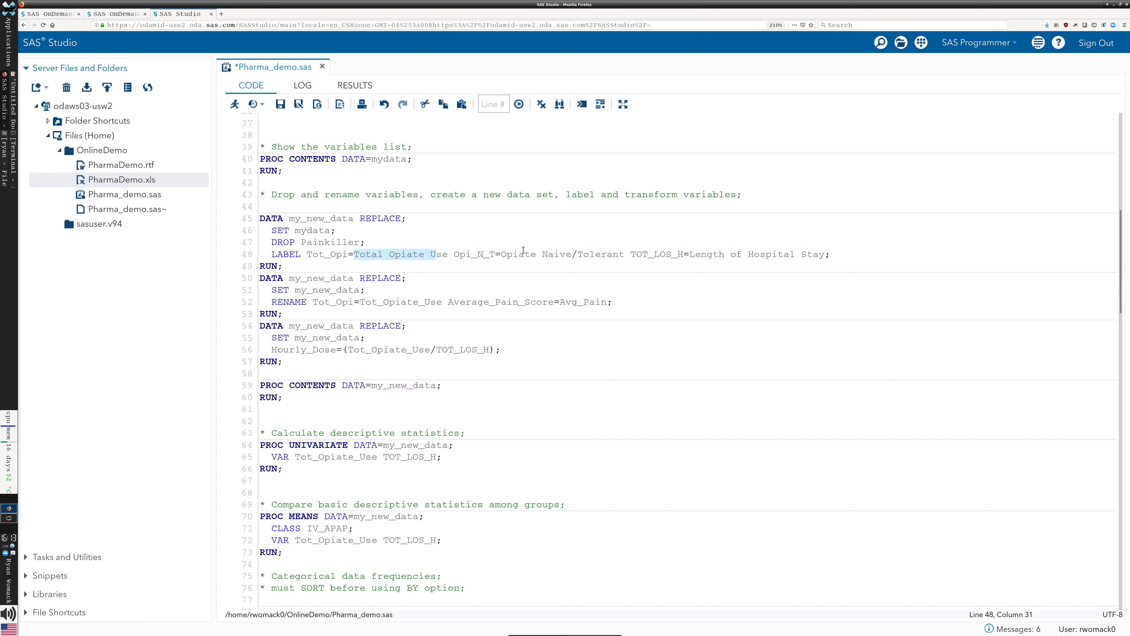
pyautogui.click(537, 255)
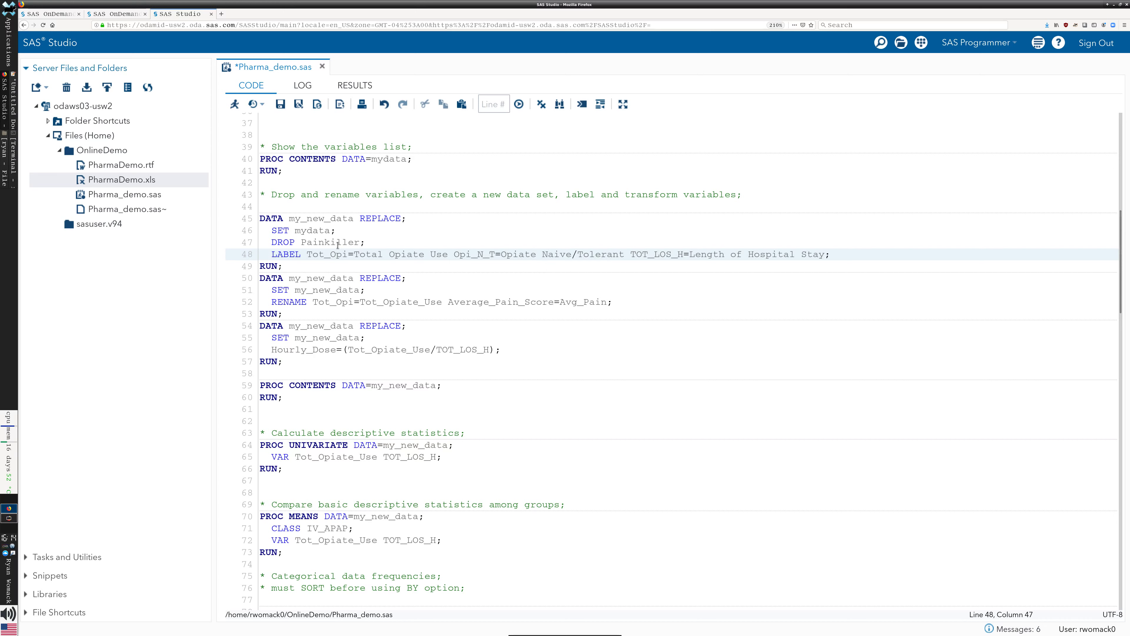
# - Run only the DATA step on lines 45 to 49 that drops Painkiller and labels the variables in my_new_data
pyautogui.click(348, 270)
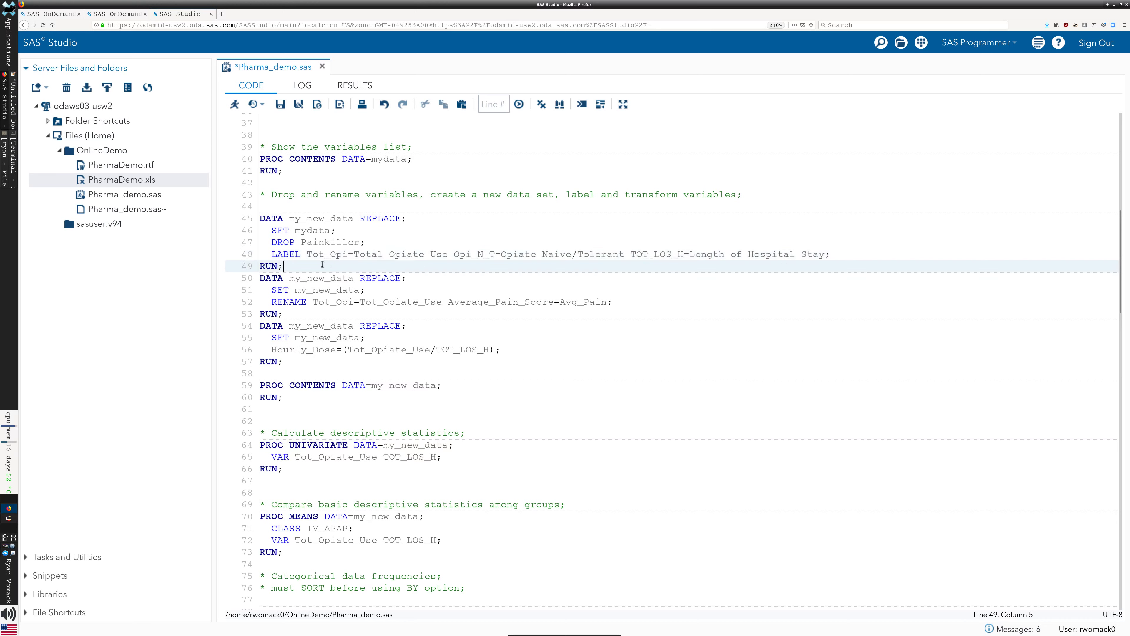
pyautogui.moveTo(323, 266); pyautogui.dragTo(260, 219)
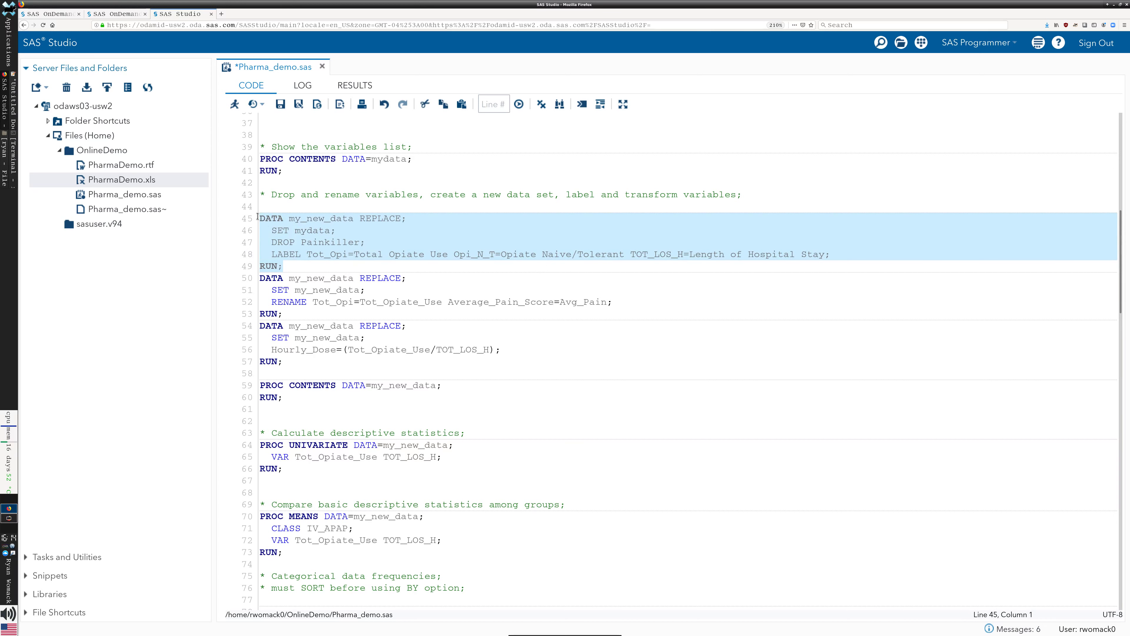
pyautogui.click(234, 105)
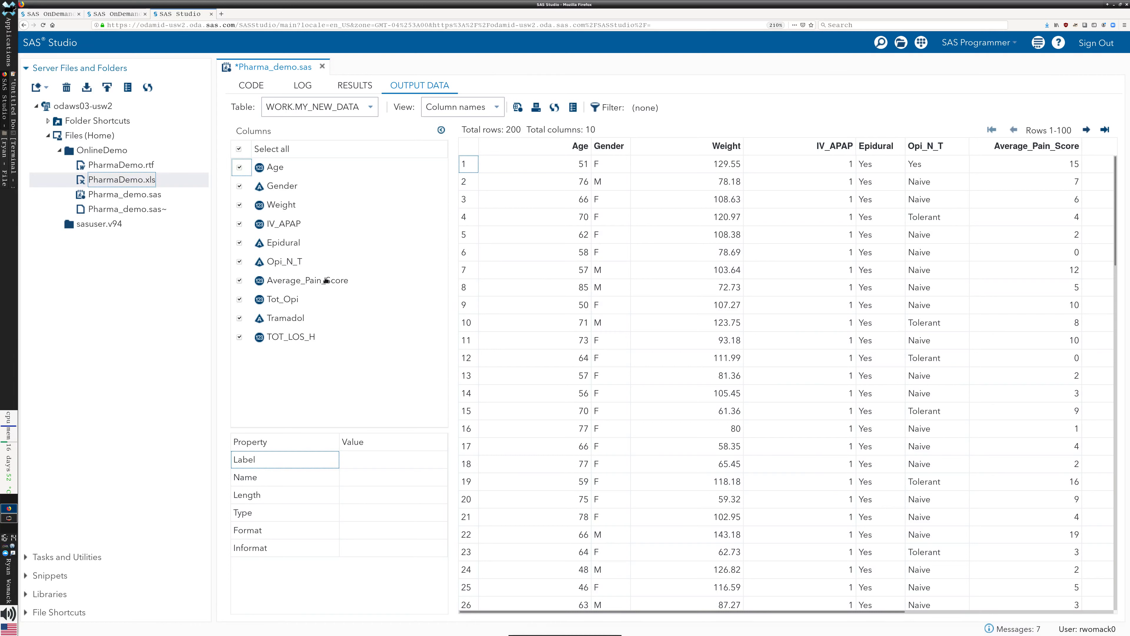
# - Check the Opi_N_T column's properties in the output data, review the run's log, and return to the program code
pyautogui.click(306, 263)
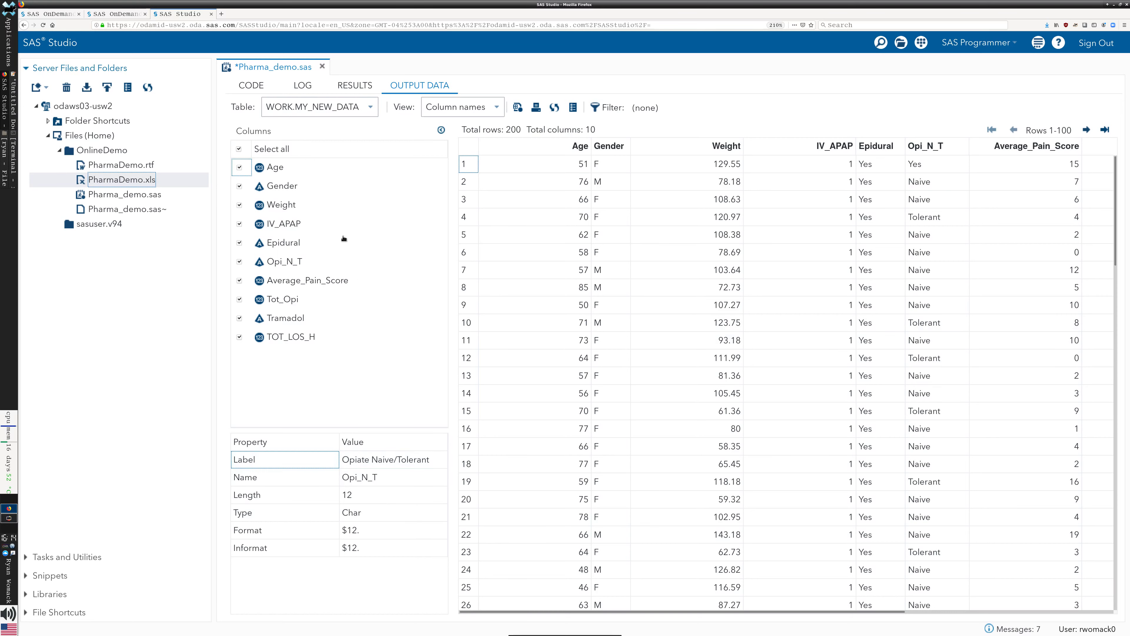
pyautogui.click(259, 85)
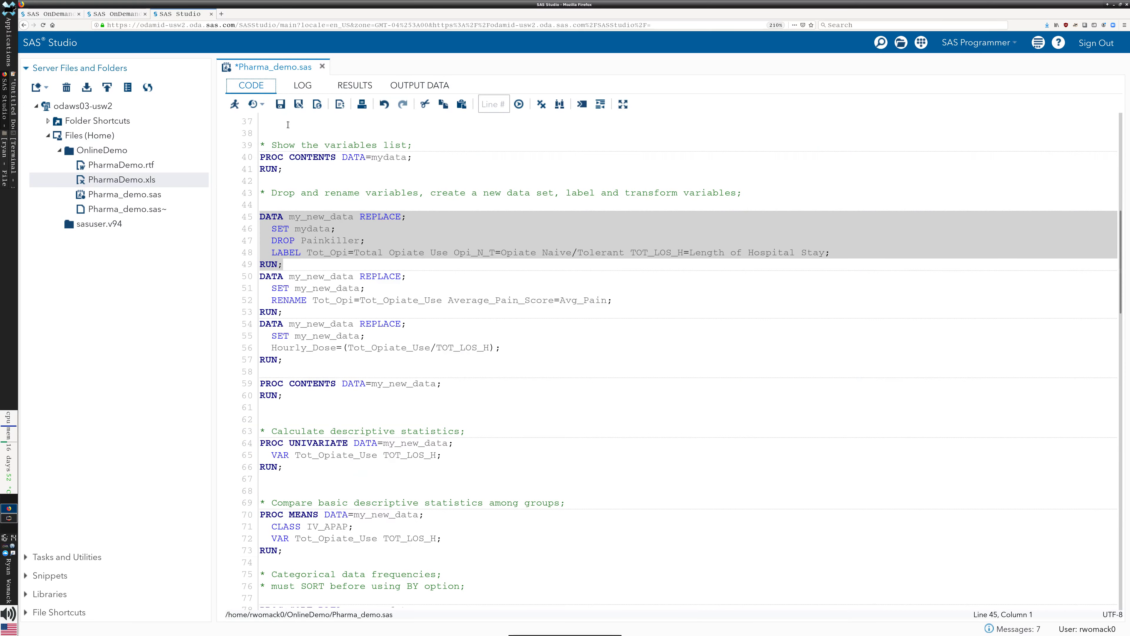
pyautogui.click(301, 86)
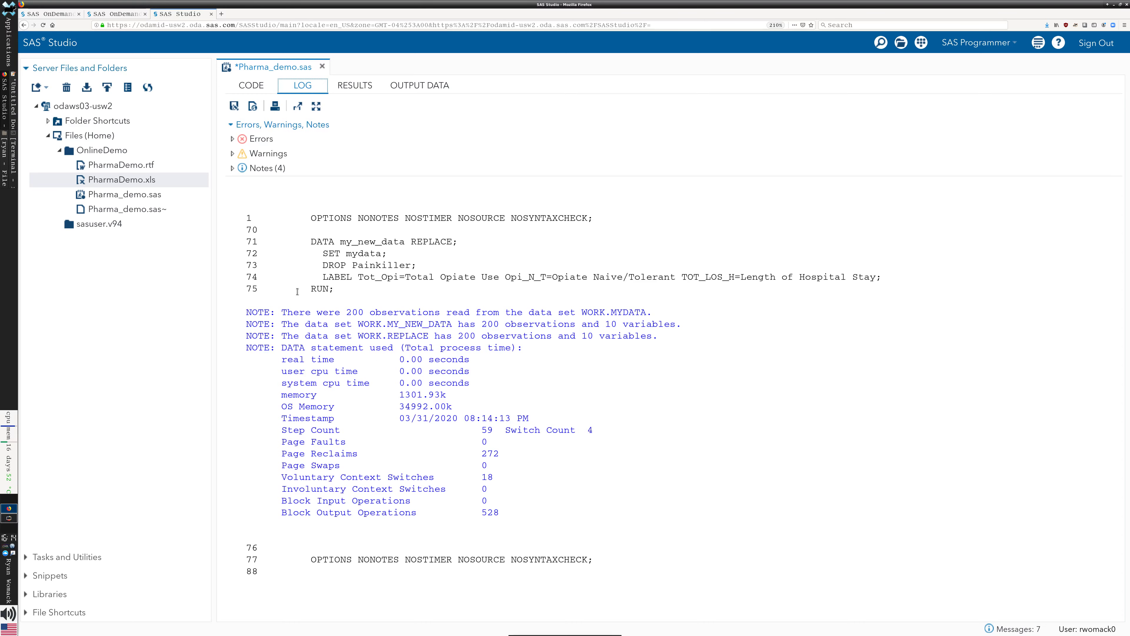
pyautogui.click(261, 85)
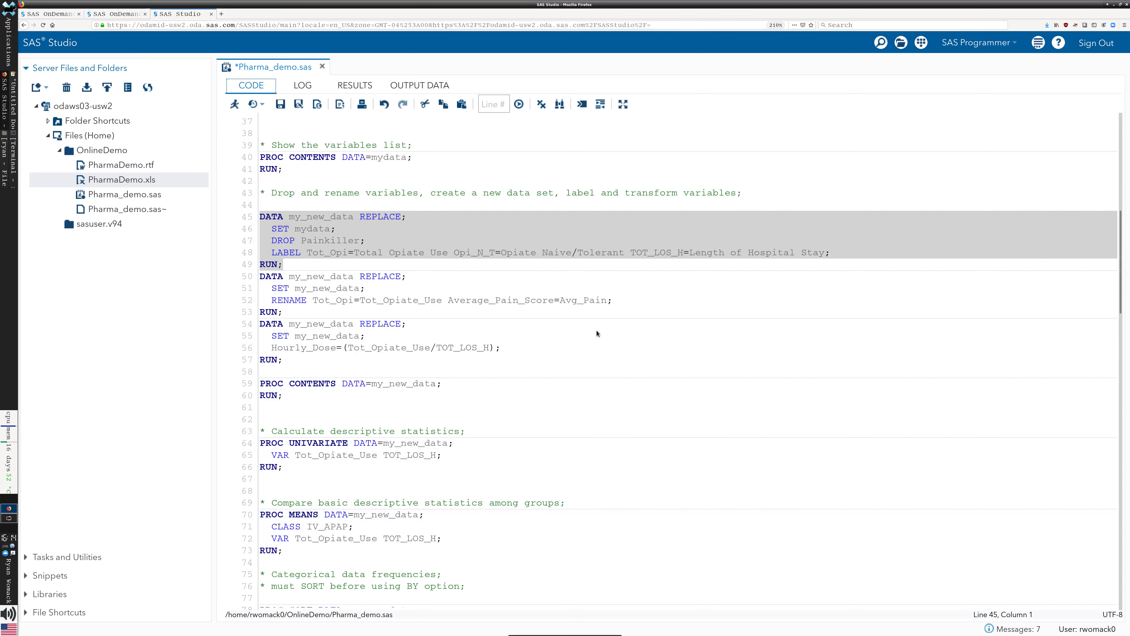
# - Run only the RENAME DATA step on lines 50 to 53 and check the Tot_Opiate_Use column's properties in the output data
pyautogui.click(518, 288)
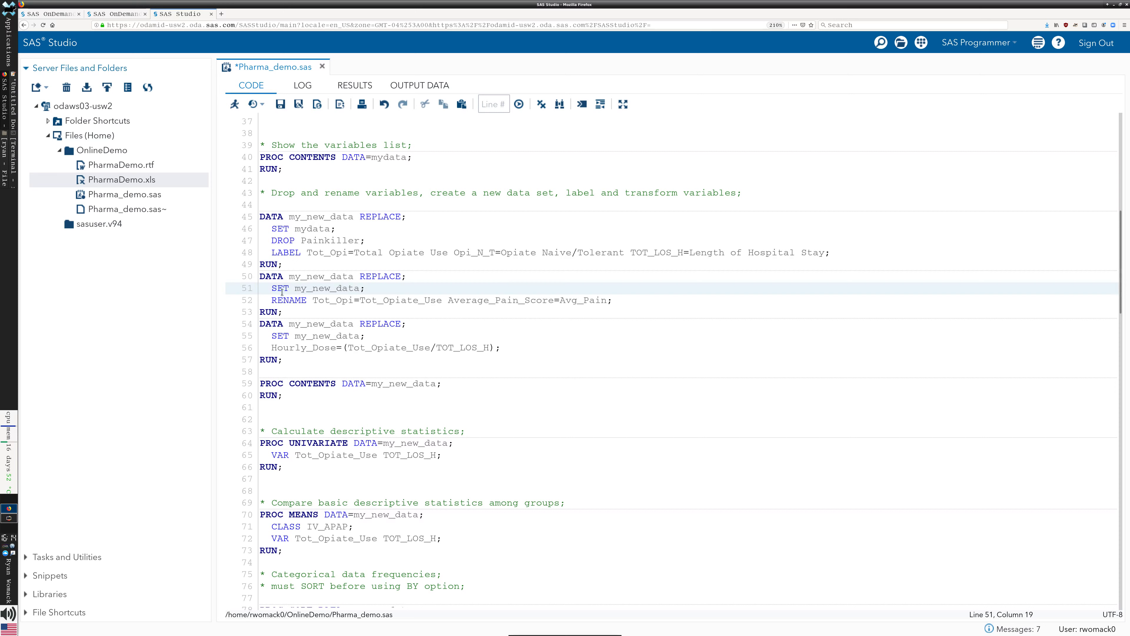
pyautogui.click(259, 279)
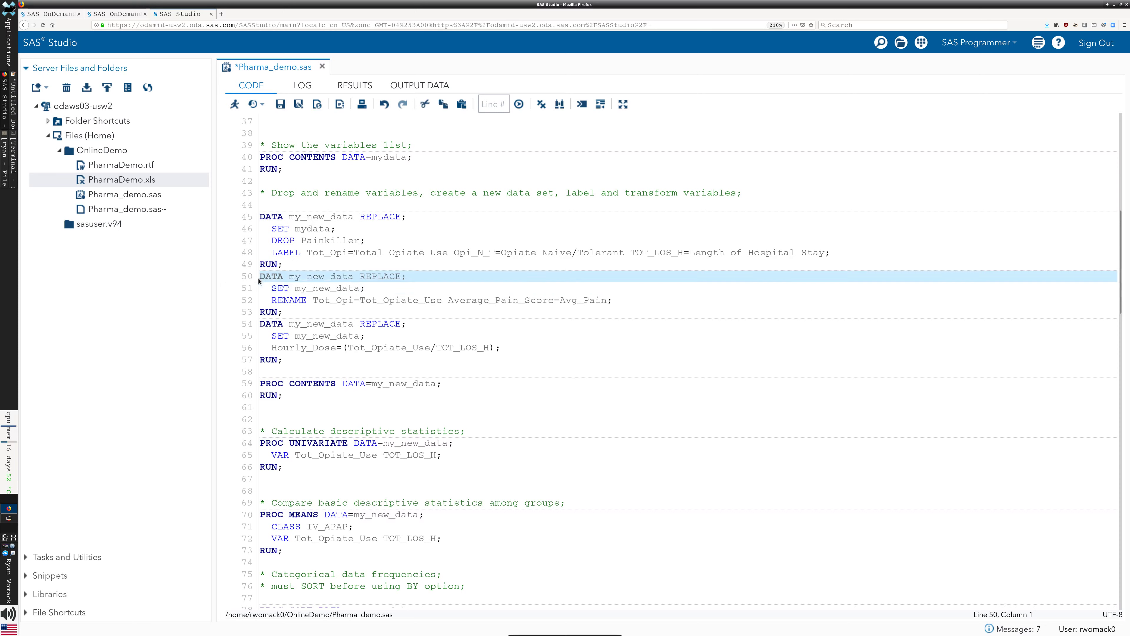
pyautogui.moveTo(291, 314); pyautogui.dragTo(260, 276)
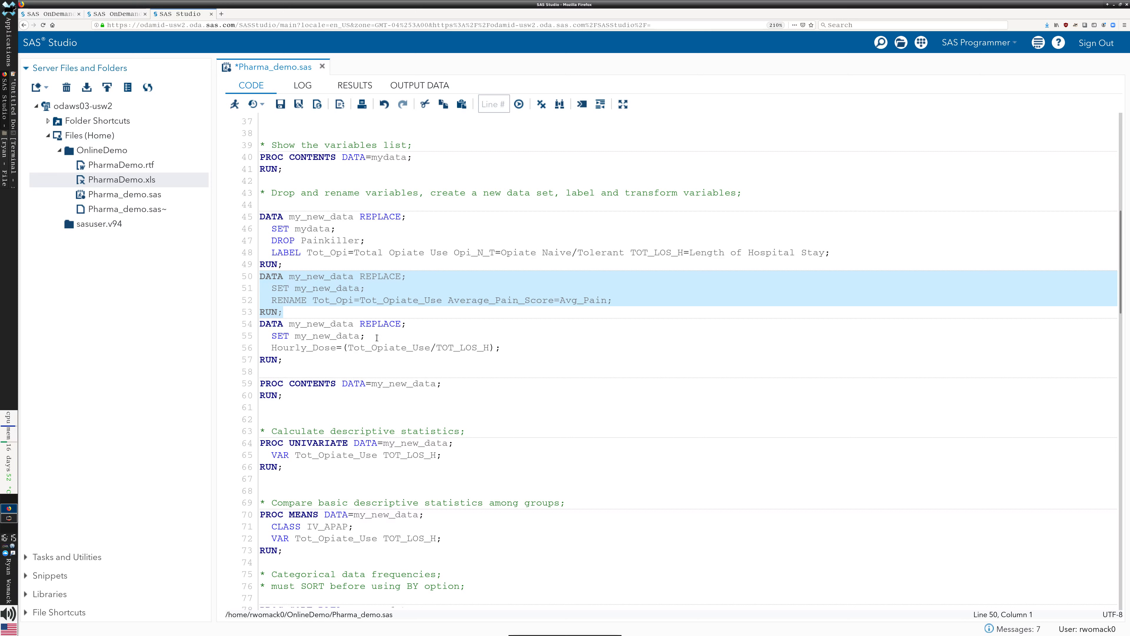
pyautogui.click(373, 302)
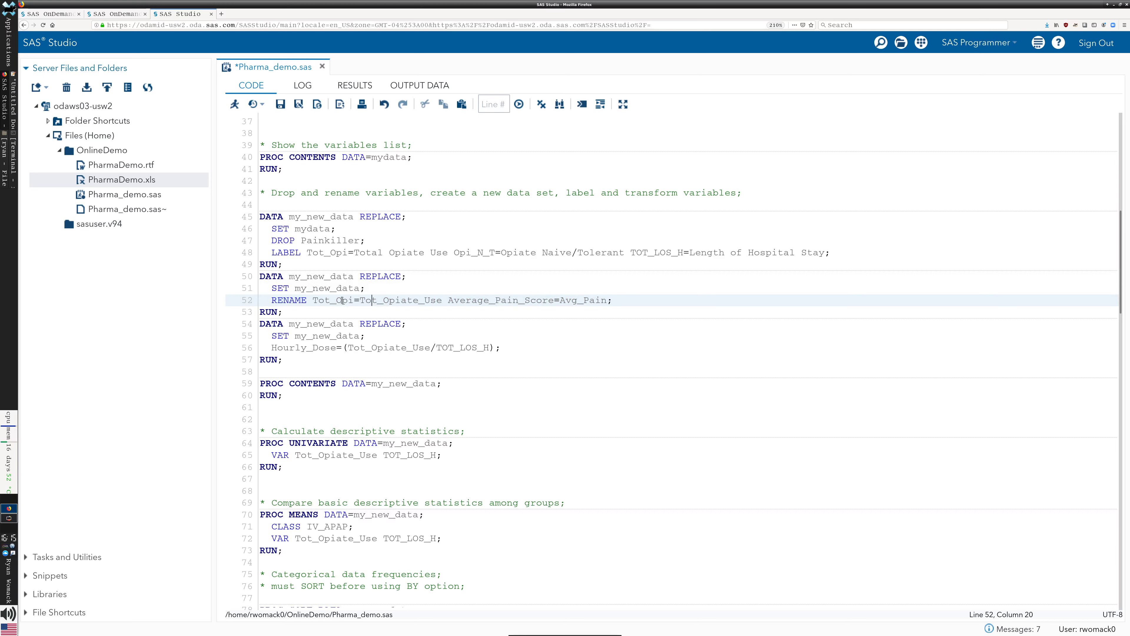
pyautogui.moveTo(284, 312); pyautogui.dragTo(260, 274)
pyautogui.click(234, 103)
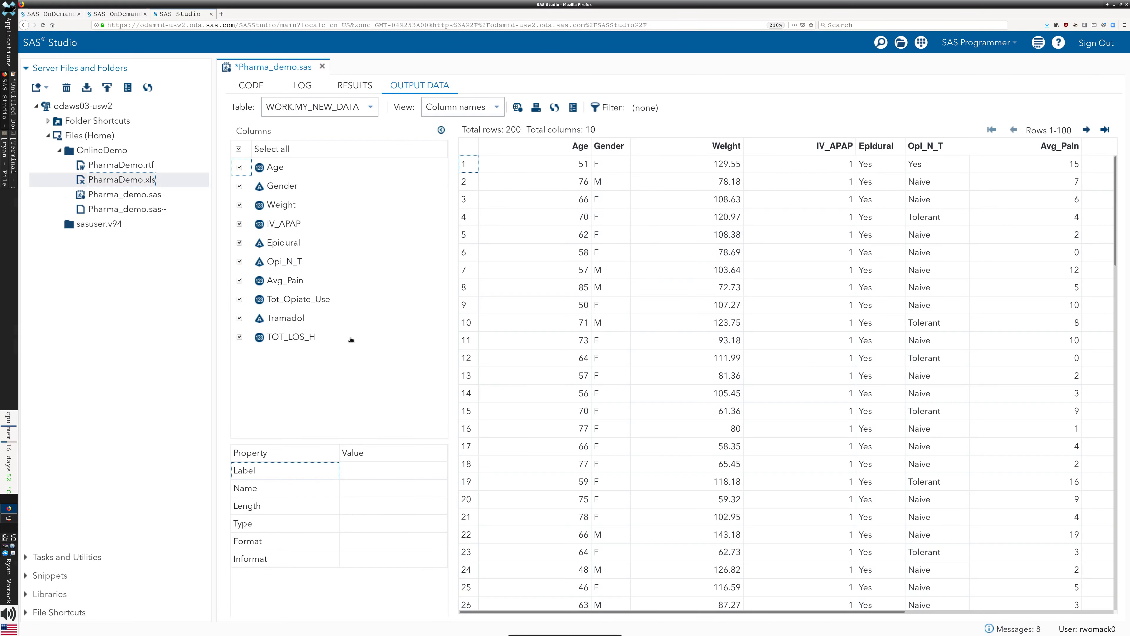
pyautogui.click(294, 299)
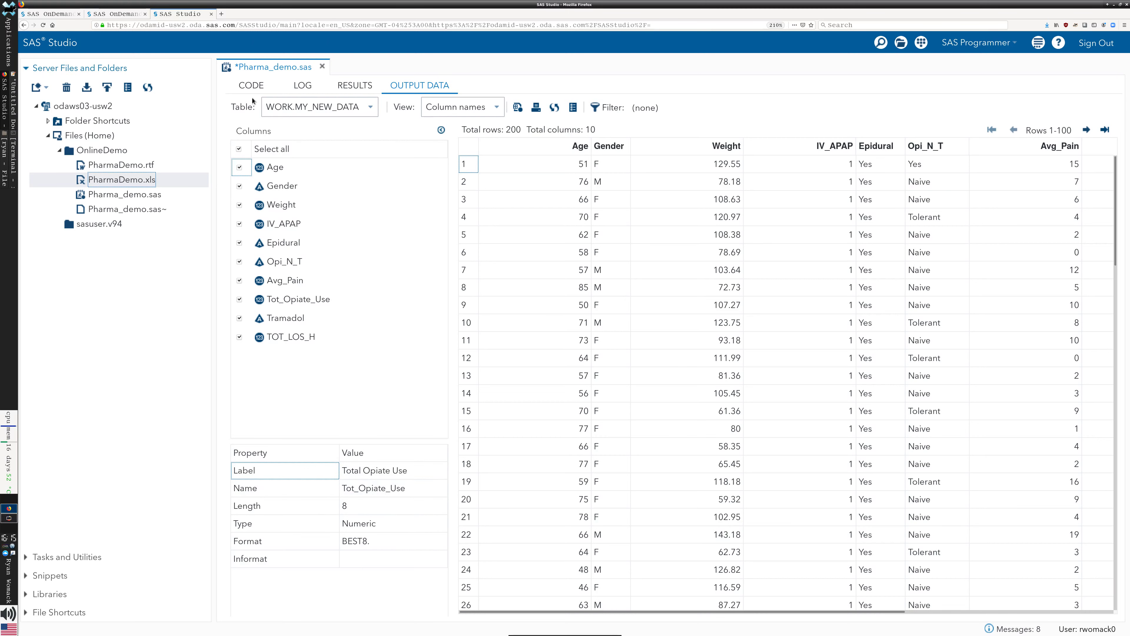
pyautogui.click(251, 86)
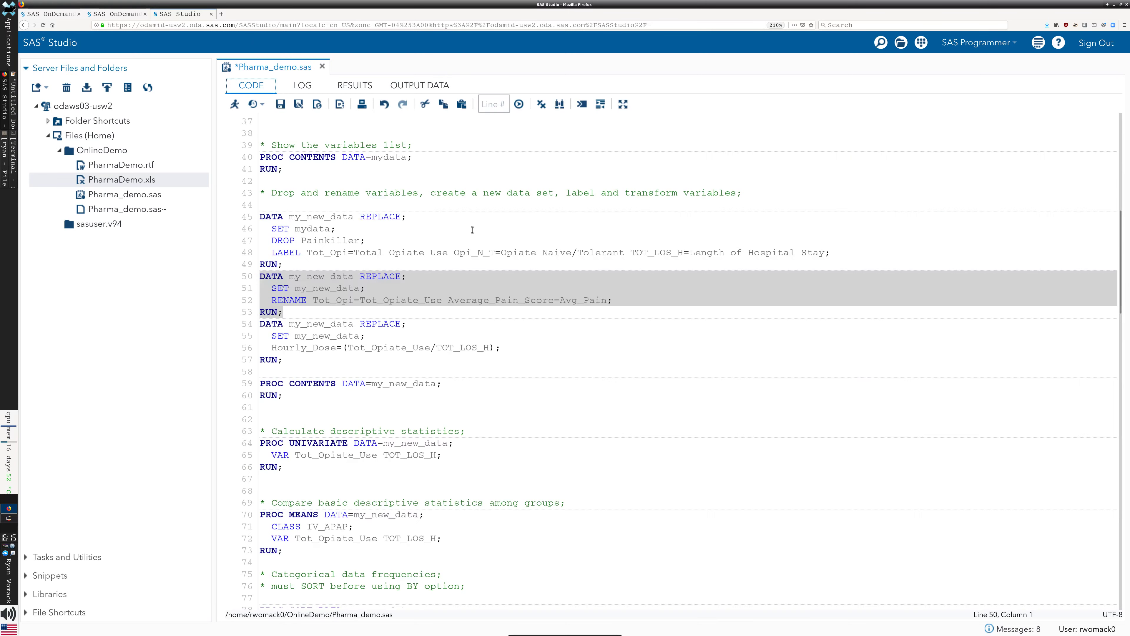
# - Examine the Hourly_Dose formula on line 56, which divides Tot_Opiate_Use by TOT_LOS_H
pyautogui.click(318, 358)
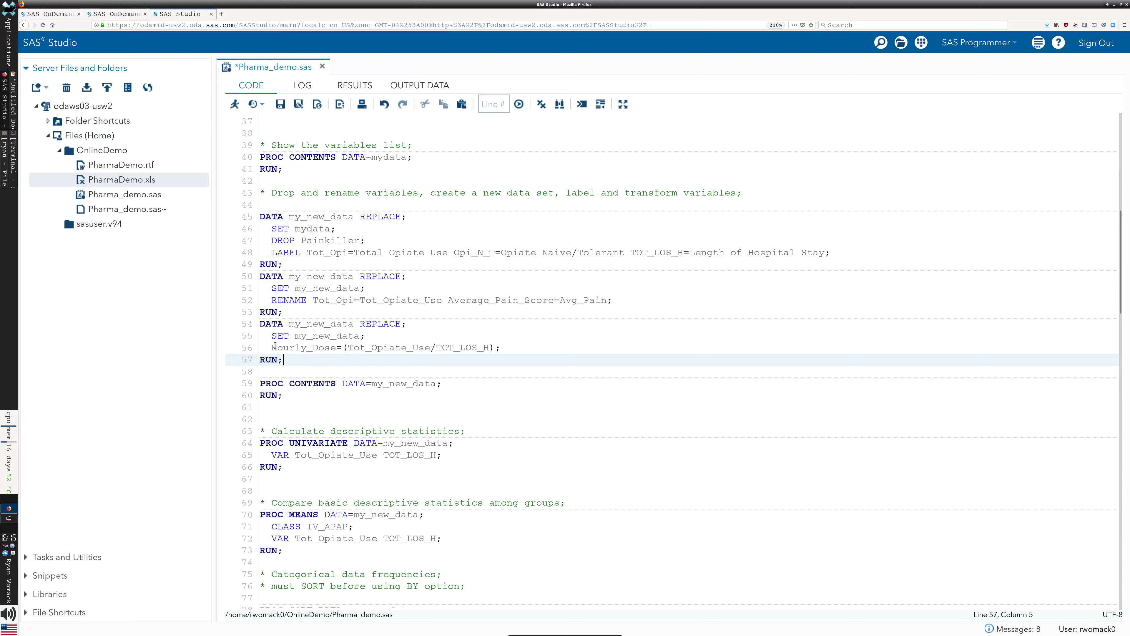
pyautogui.moveTo(272, 348); pyautogui.dragTo(410, 359)
pyautogui.click(337, 347)
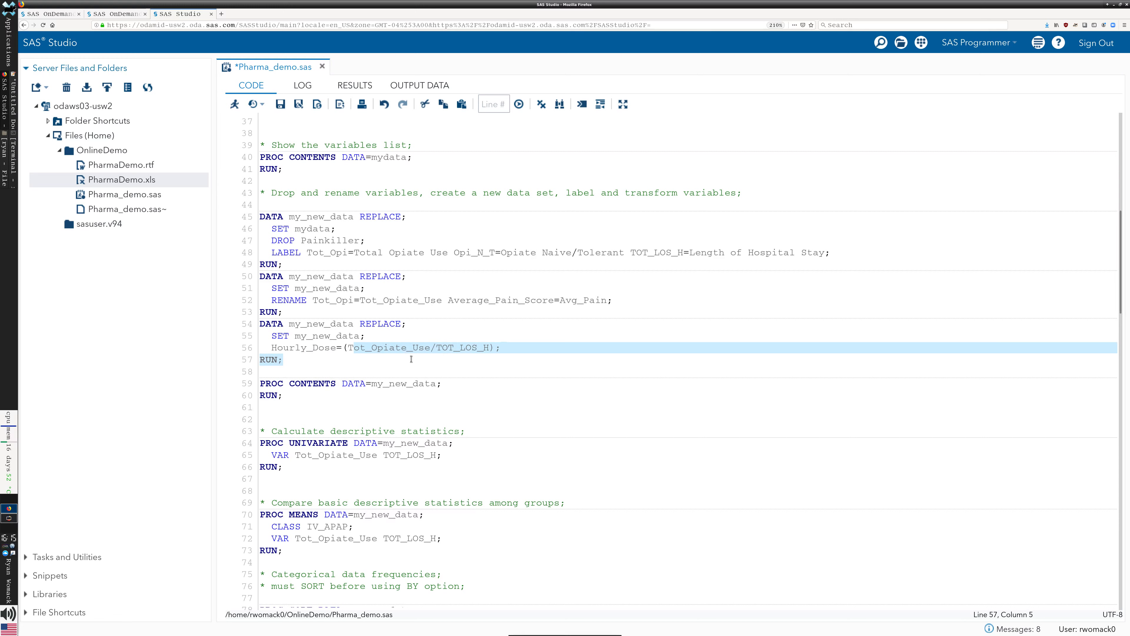
pyautogui.click(411, 358)
pyautogui.click(469, 352)
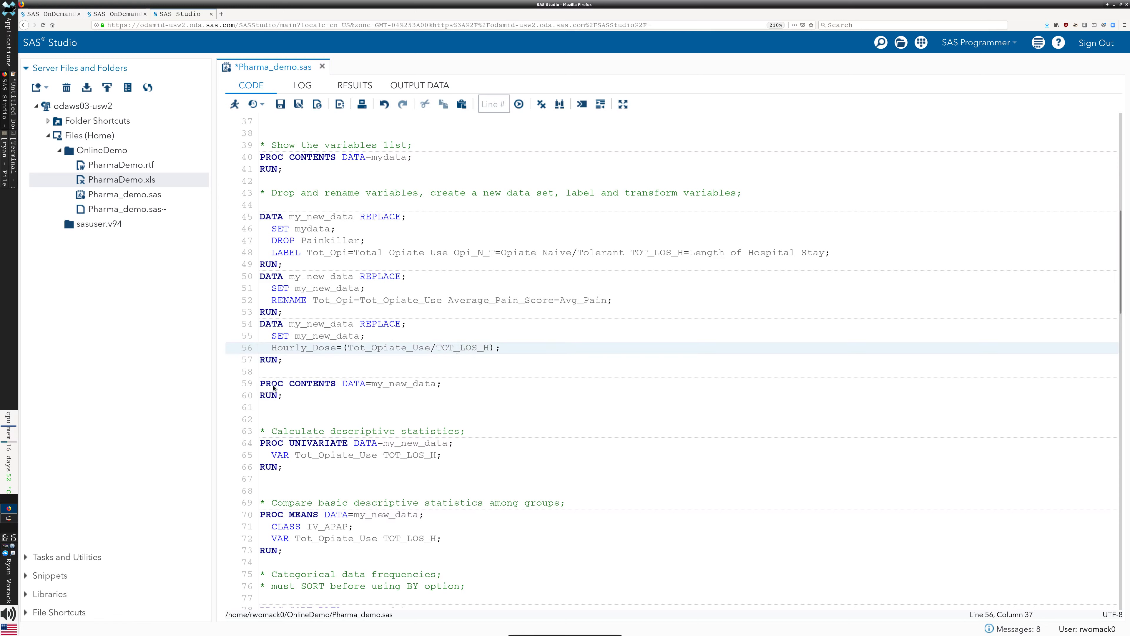
# - Run only the Hourly_Dose DATA step on lines 54 to 57 and inspect the Hourly_Dose column in the output data
pyautogui.click(304, 361)
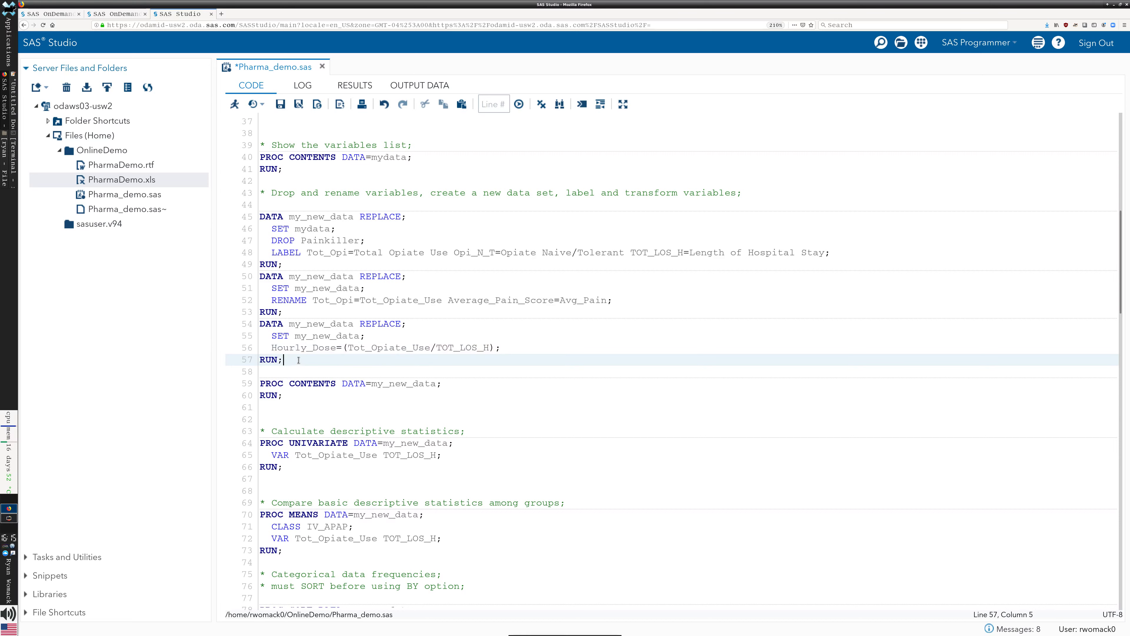
pyautogui.hotkey('shift', 'Up')
pyautogui.hotkey('shift', 'Up')
pyautogui.hotkey('shift', 'Up')
pyautogui.hotkey('shift', 'Home')
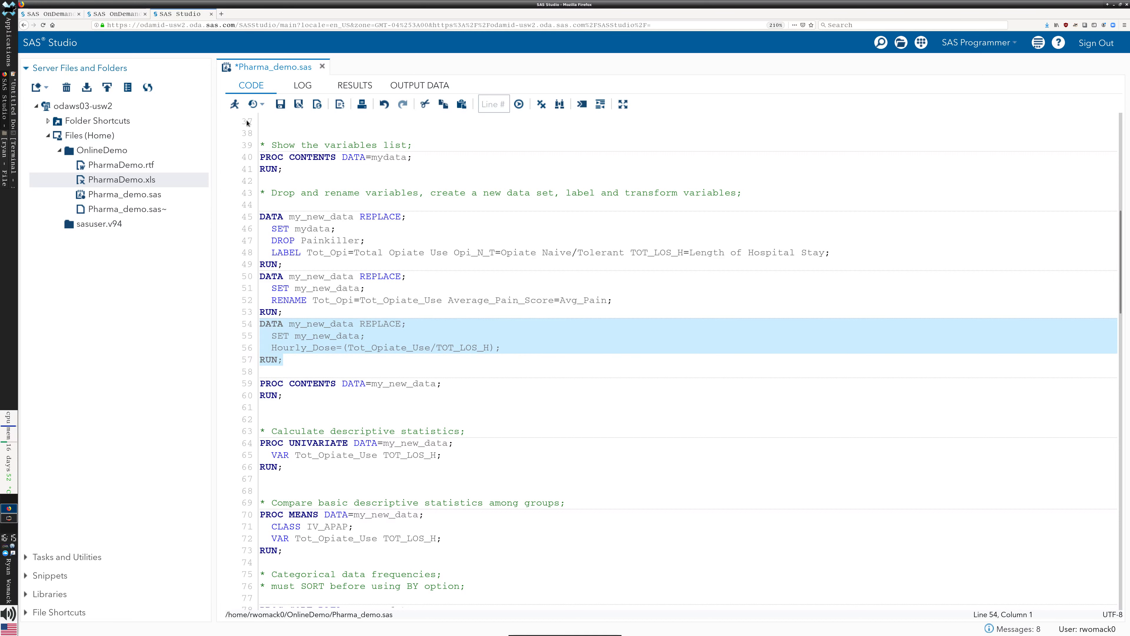
pyautogui.click(234, 104)
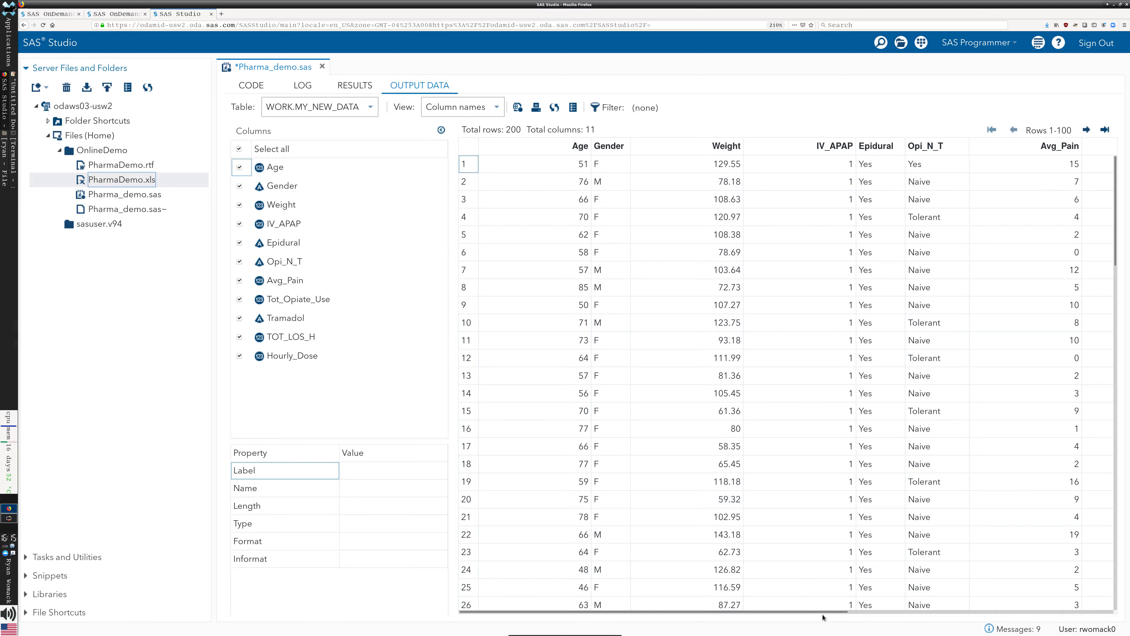
pyautogui.moveTo(829, 614); pyautogui.dragTo(1095, 615)
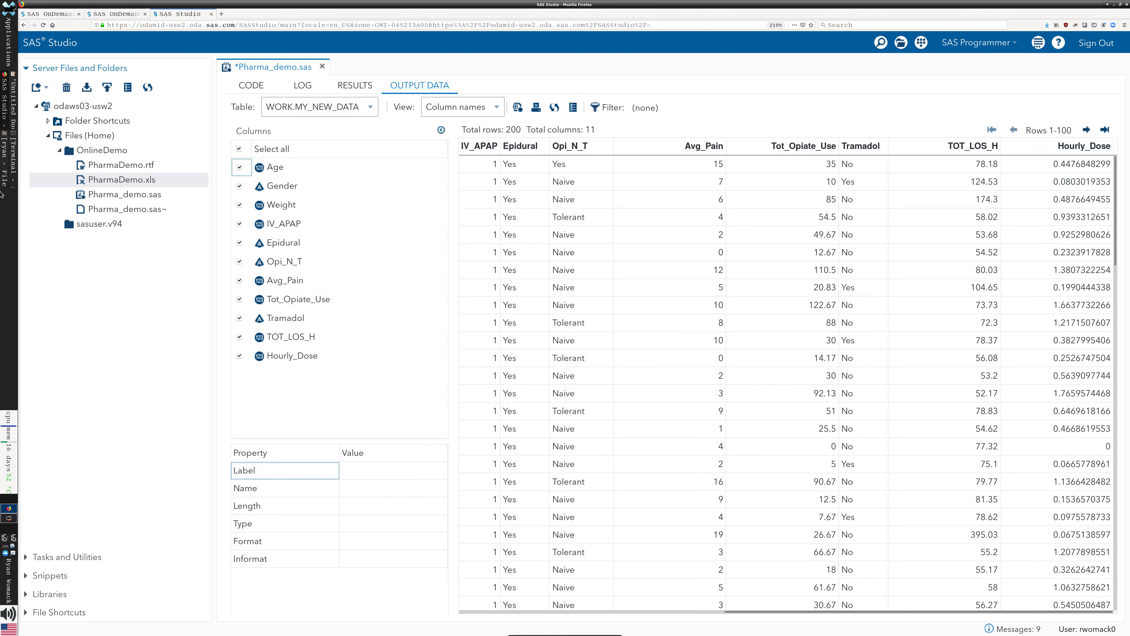
pyautogui.click(248, 87)
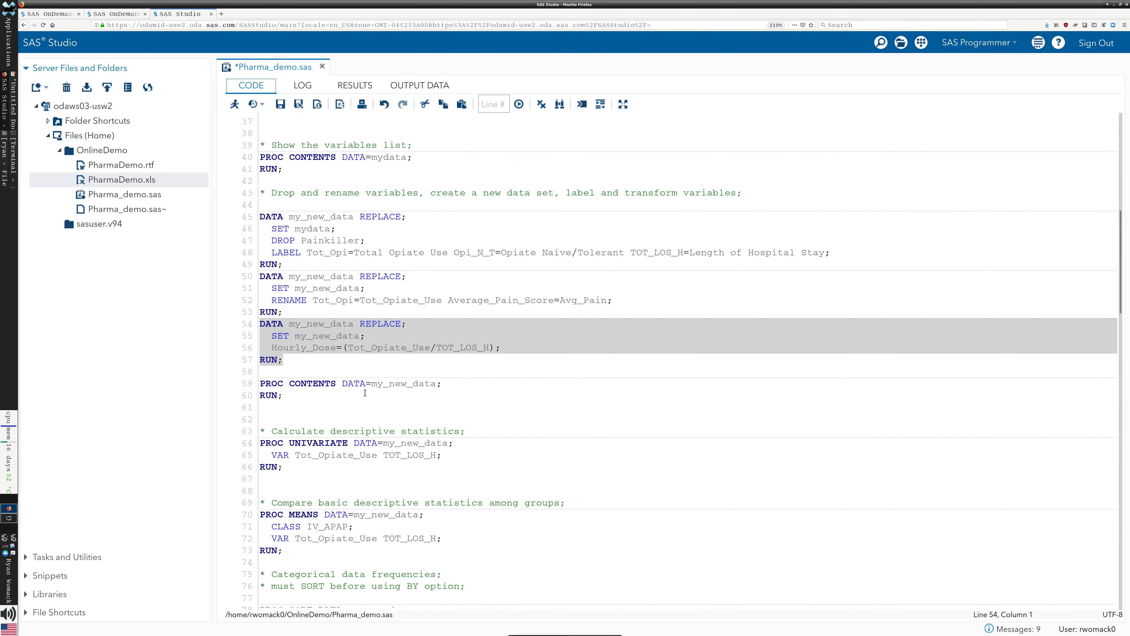
# - Run only the PROC CONTENTS block for my_new_data on lines 59 and 60
pyautogui.click(352, 358)
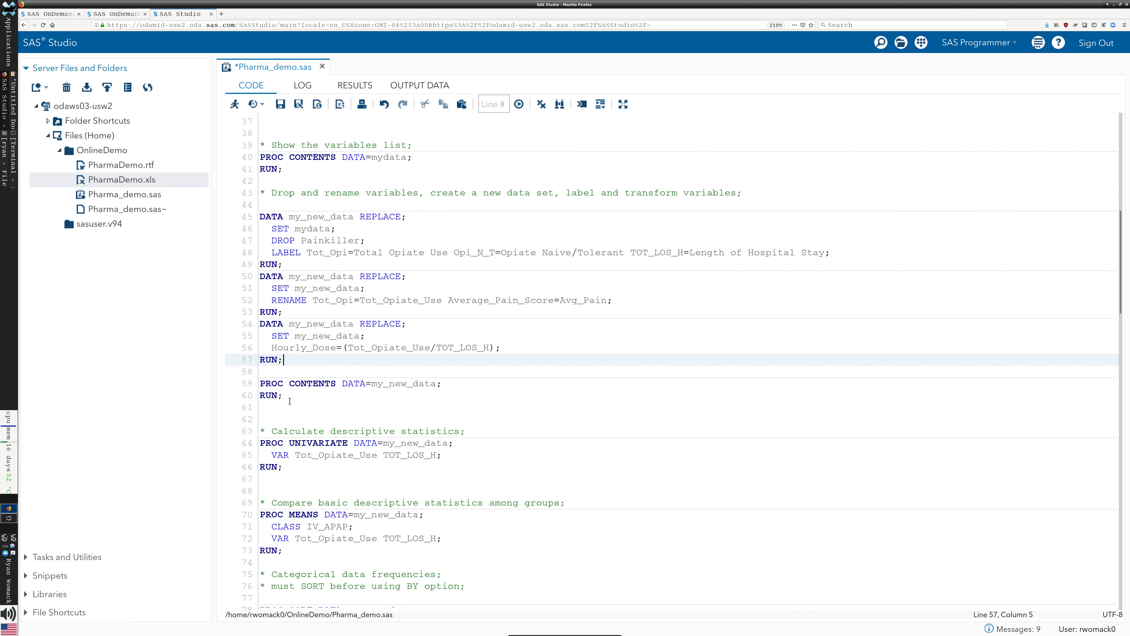
pyautogui.moveTo(289, 400); pyautogui.dragTo(251, 383)
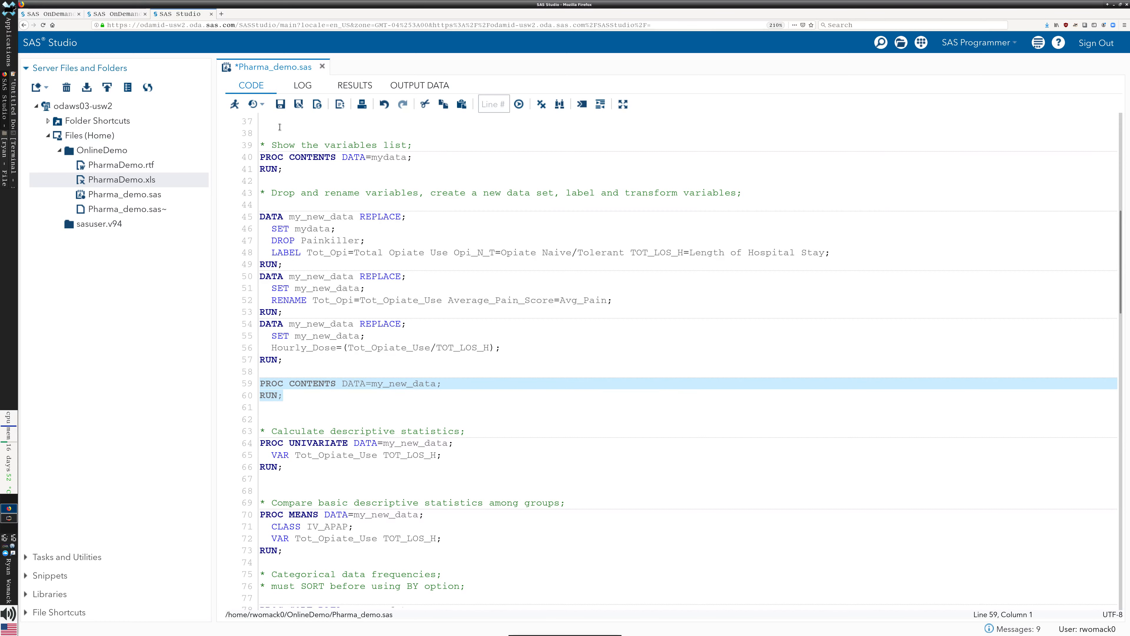
pyautogui.click(234, 103)
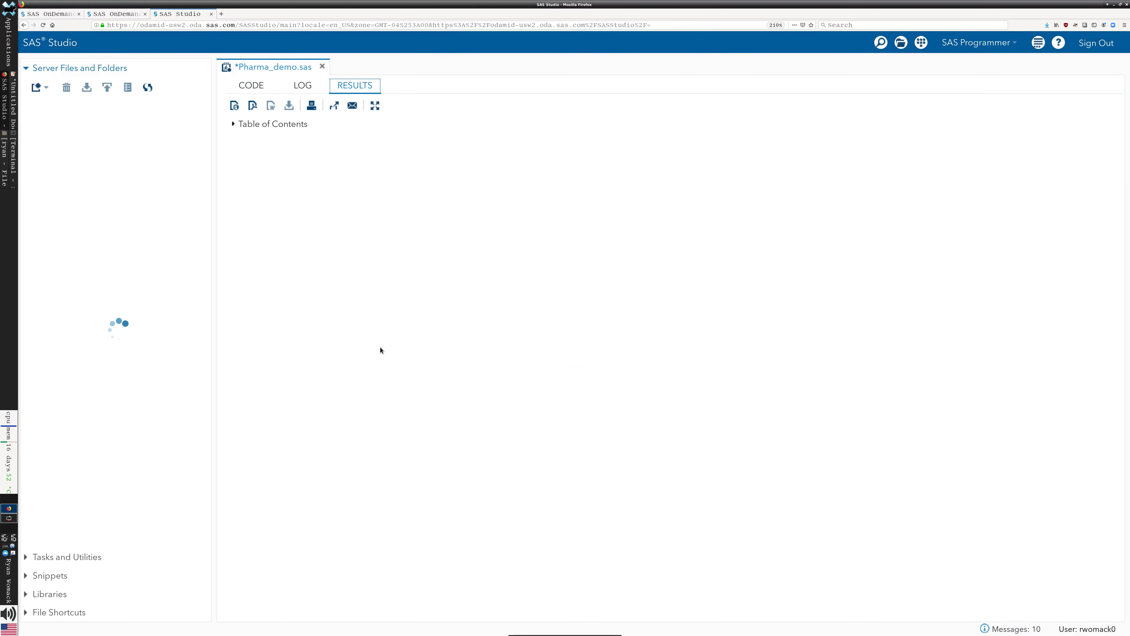
# - Review the Hourly_Dose row in the alphabetic list of variables and attributes, and return to the program code
pyautogui.scroll(-2, 730, 481)
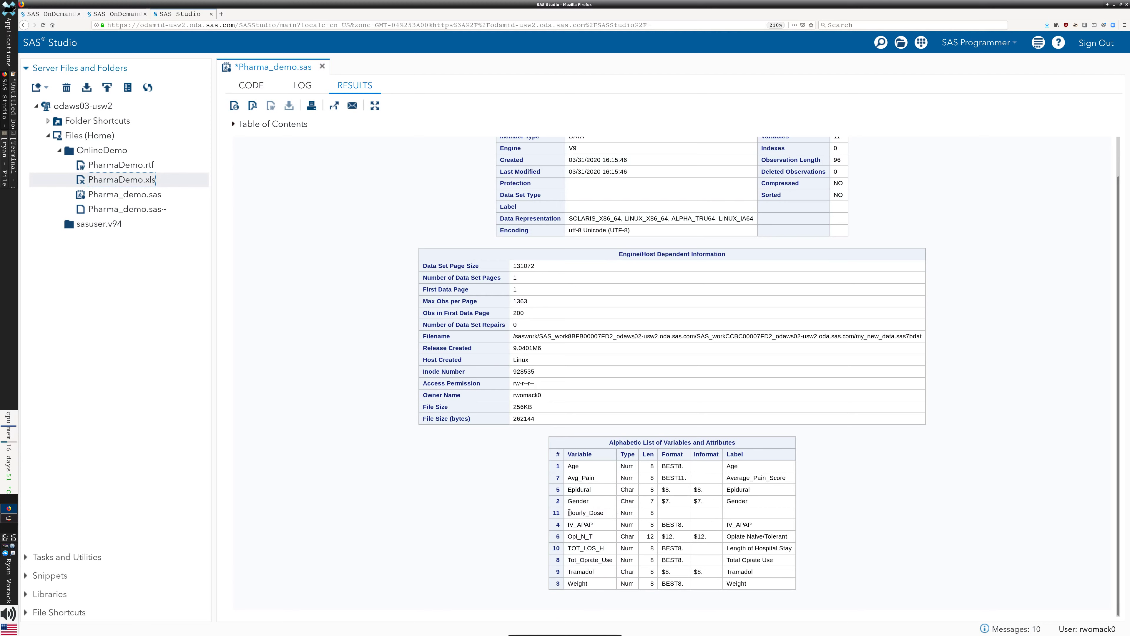
pyautogui.moveTo(569, 512); pyautogui.dragTo(665, 517)
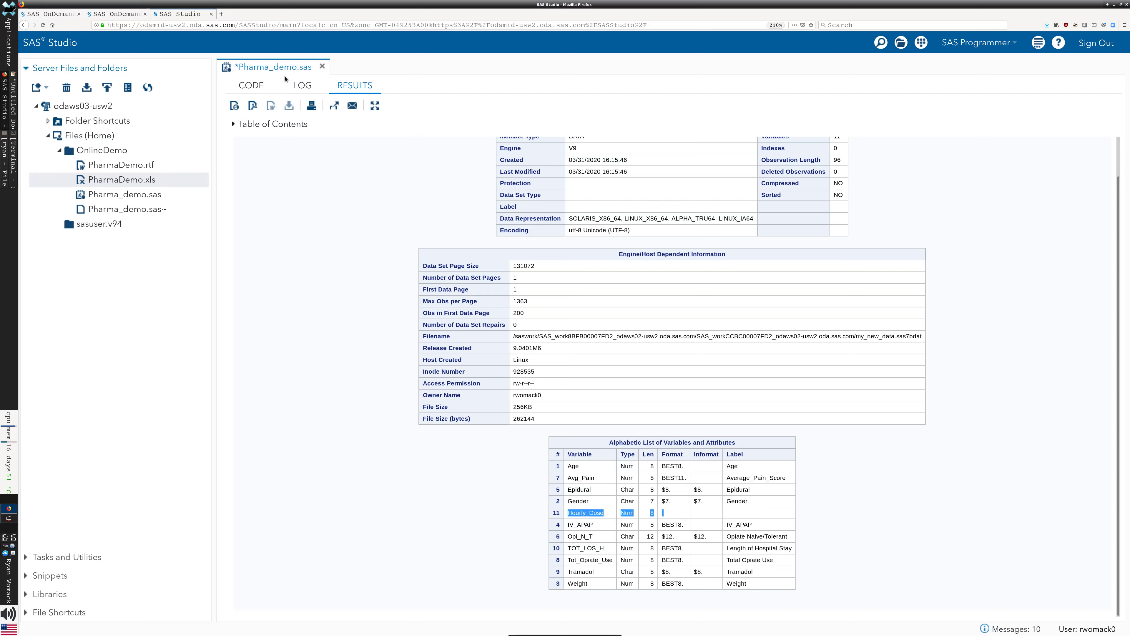
pyautogui.click(252, 85)
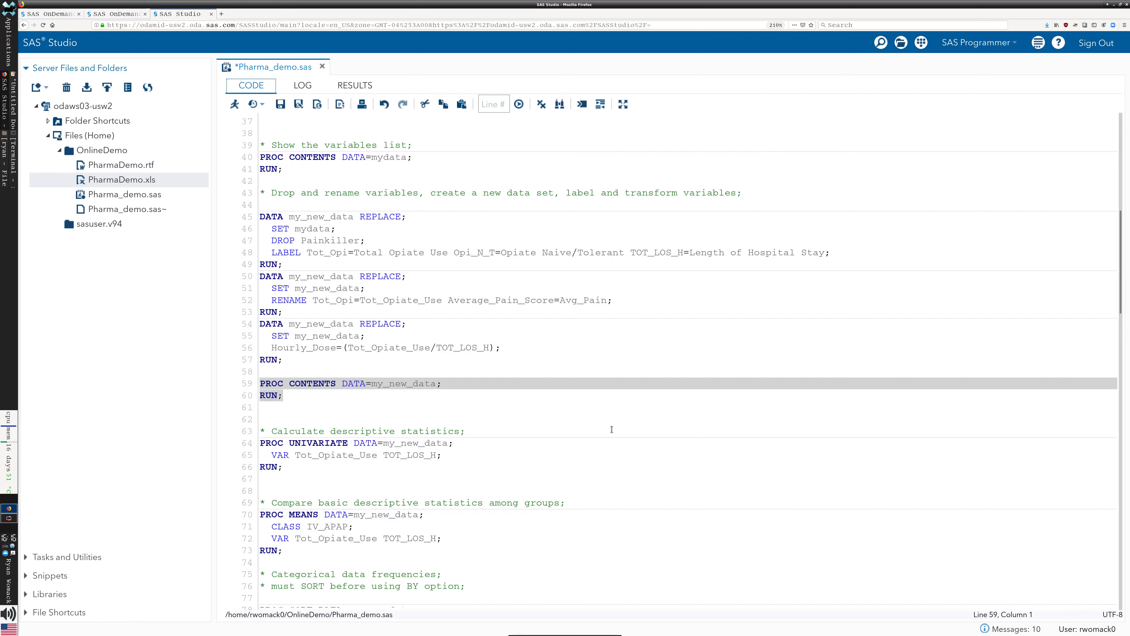
# - Run only the PROC UNIVARIATE block for Tot_Opiate_Use and TOT_LOS_H on lines 64 to 66
pyautogui.click(574, 403)
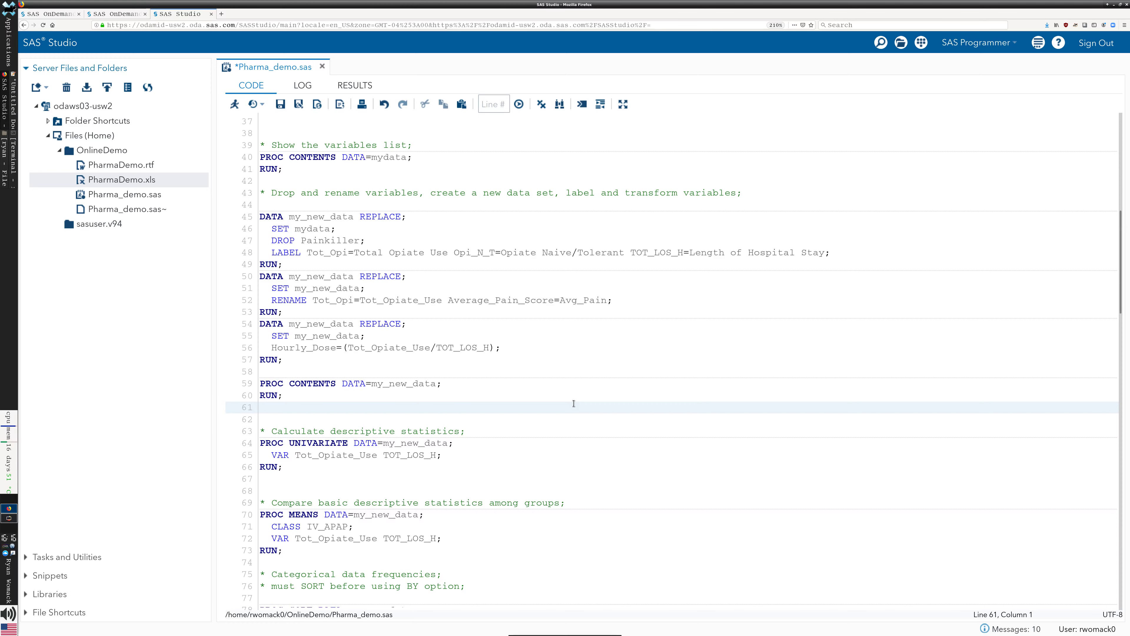
pyautogui.scroll(-5, 573, 403)
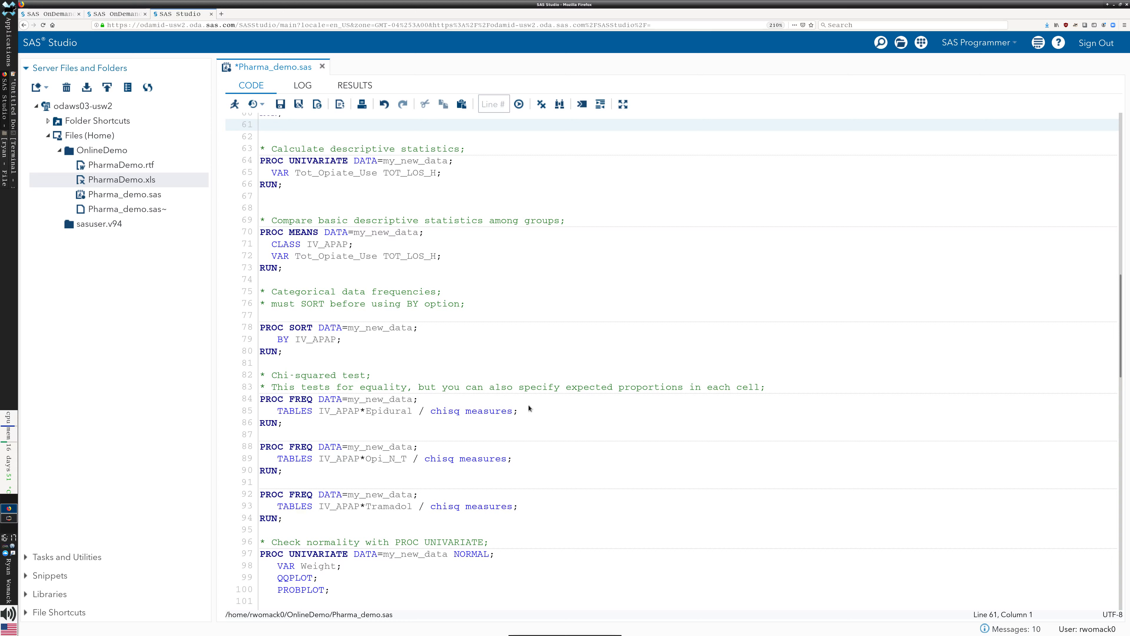
pyautogui.click(334, 197)
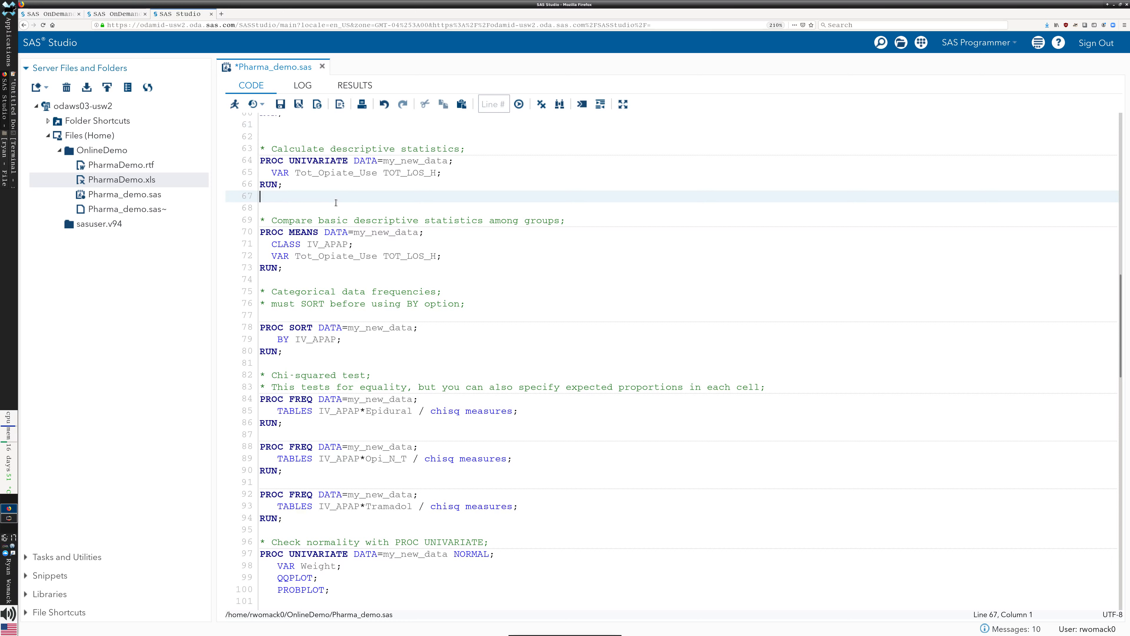
pyautogui.click(280, 162)
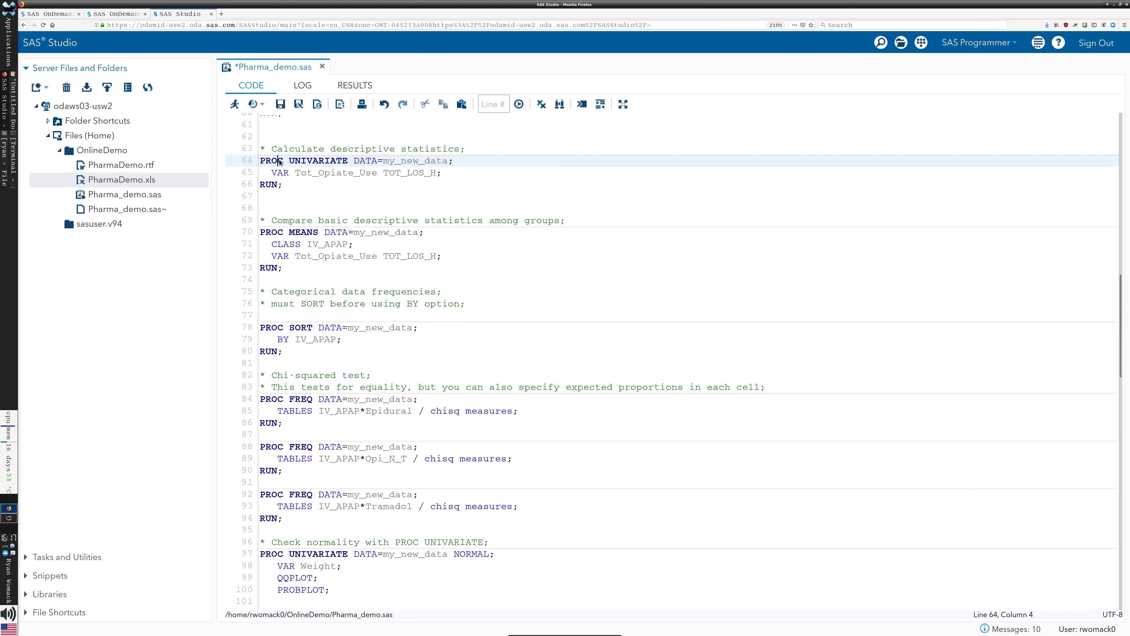
pyautogui.click(367, 164)
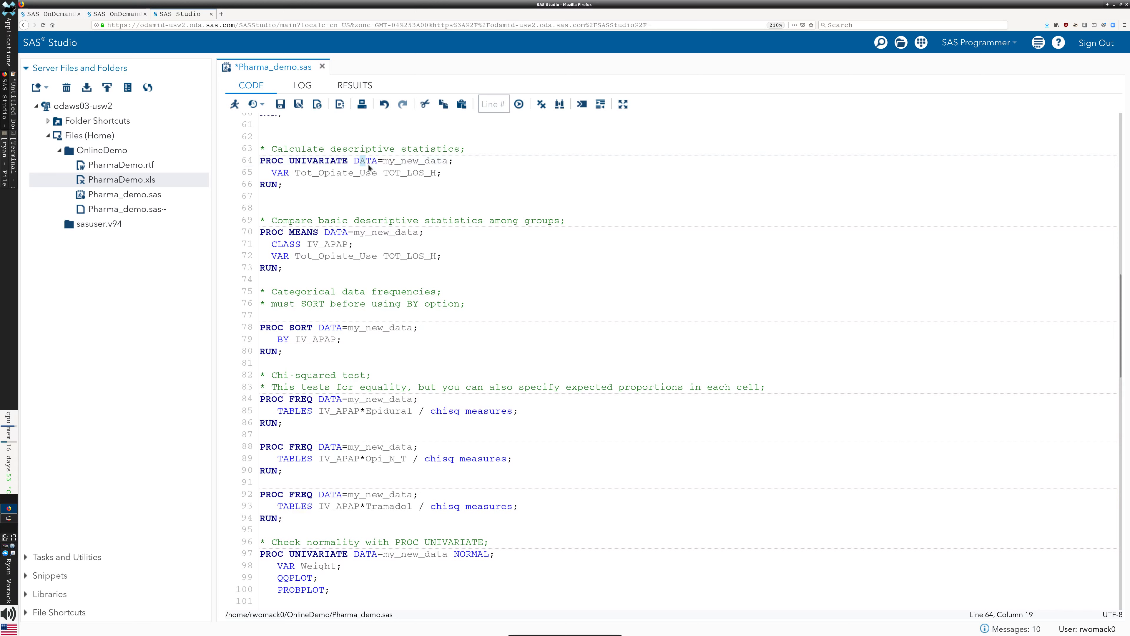
pyautogui.click(283, 174)
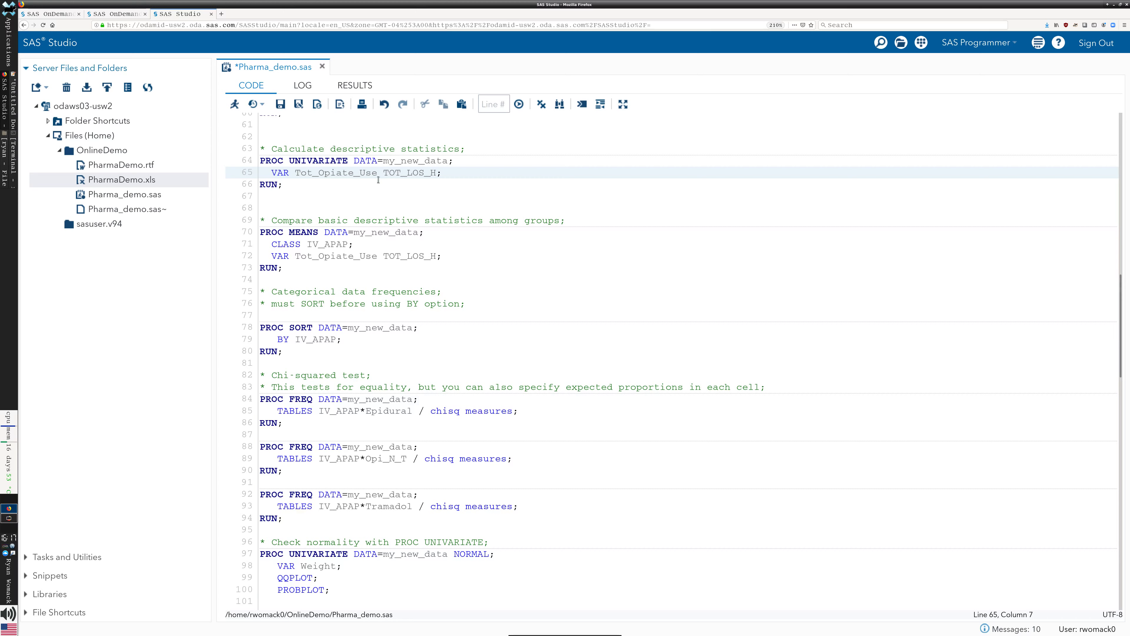
pyautogui.click(389, 174)
pyautogui.click(395, 186)
pyautogui.click(388, 178)
pyautogui.moveTo(293, 192); pyautogui.dragTo(262, 162)
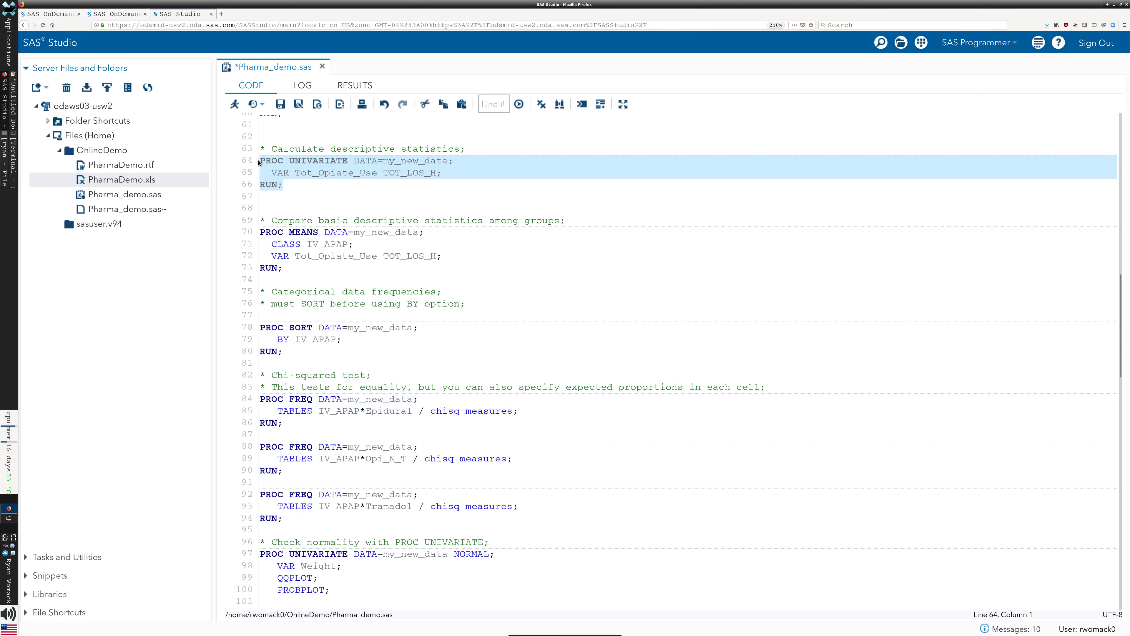
pyautogui.click(234, 104)
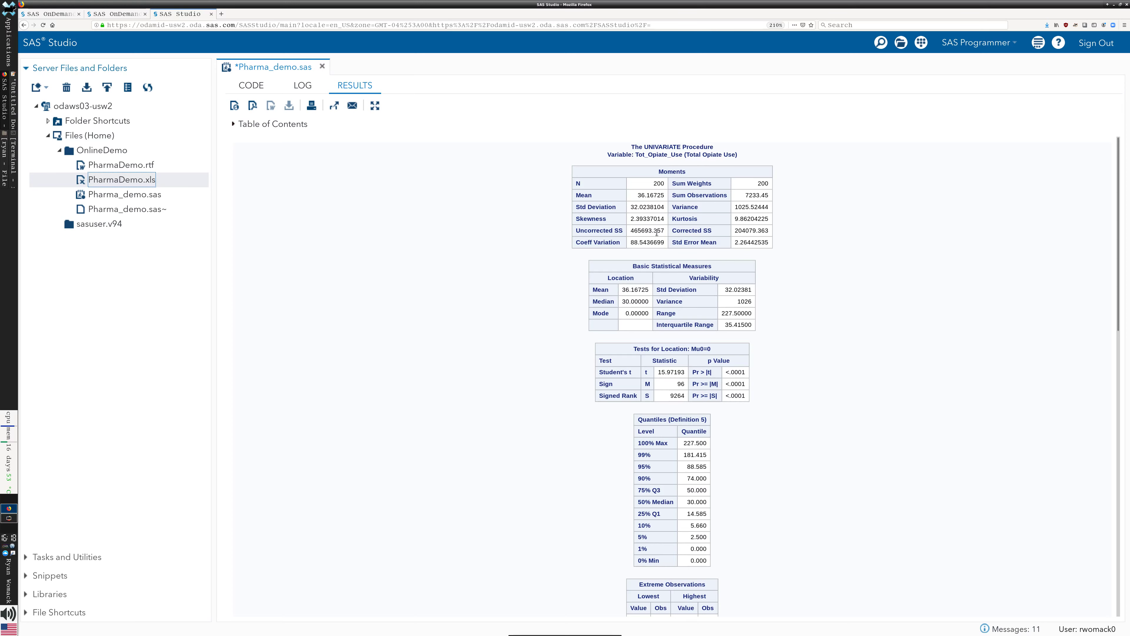
# - Review the moments, location tests, quantiles and extreme observations for Tot_Opiate_Use and TOT_LOS_H, and return to the program code
pyautogui.scroll(-3, 677, 317)
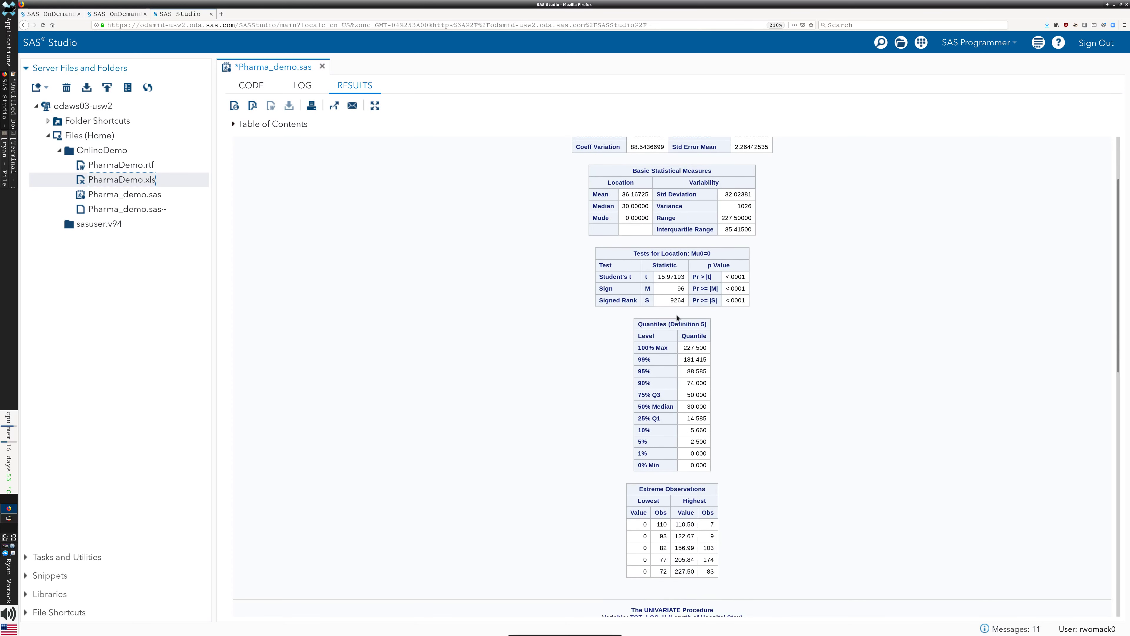
pyautogui.scroll(-1, 699, 299)
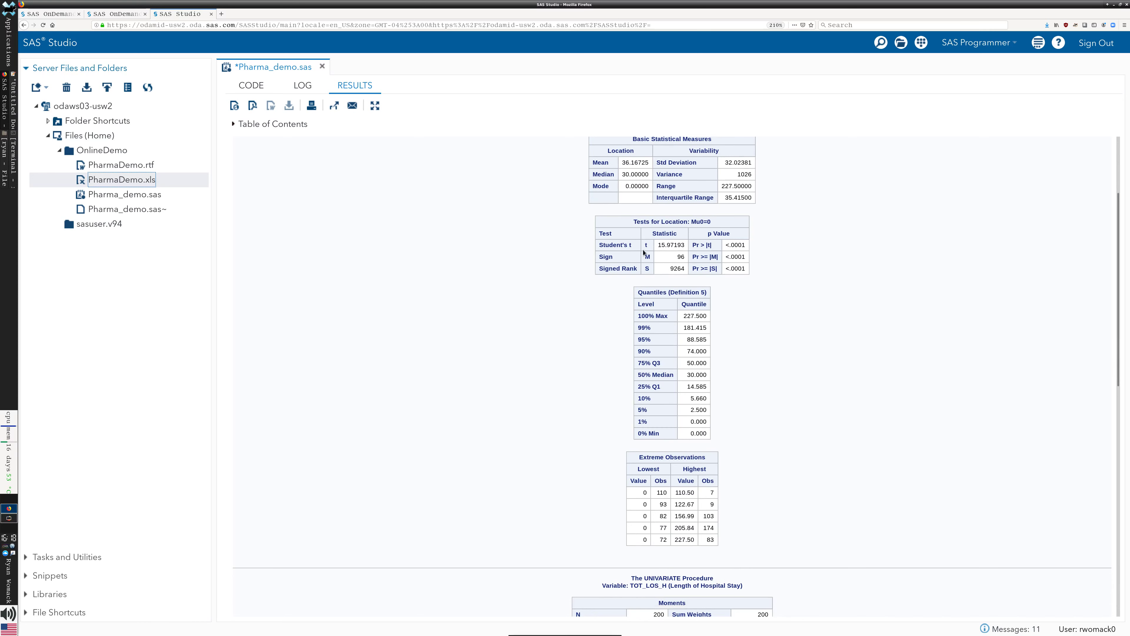
pyautogui.scroll(-2, 703, 370)
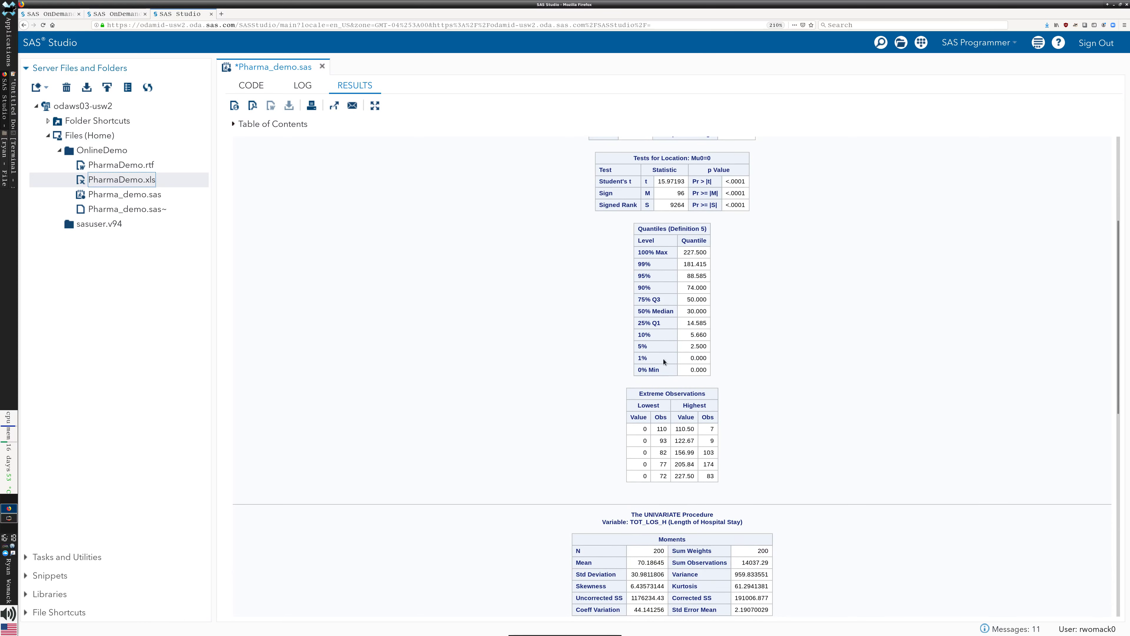
pyautogui.scroll(-2, 739, 285)
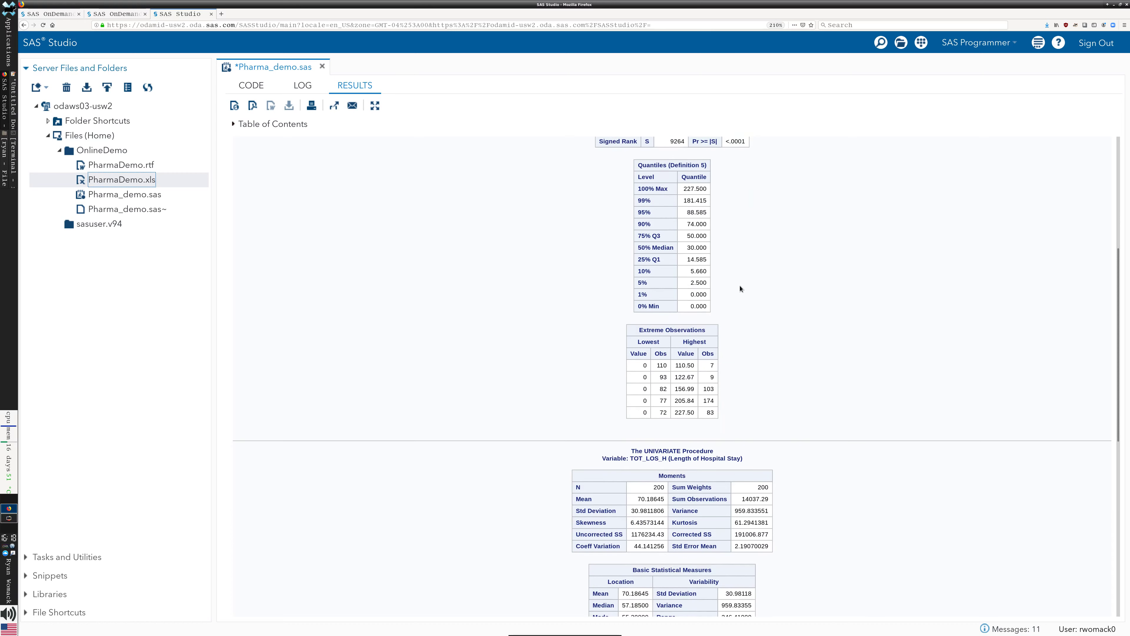
pyautogui.scroll(-2, 733, 376)
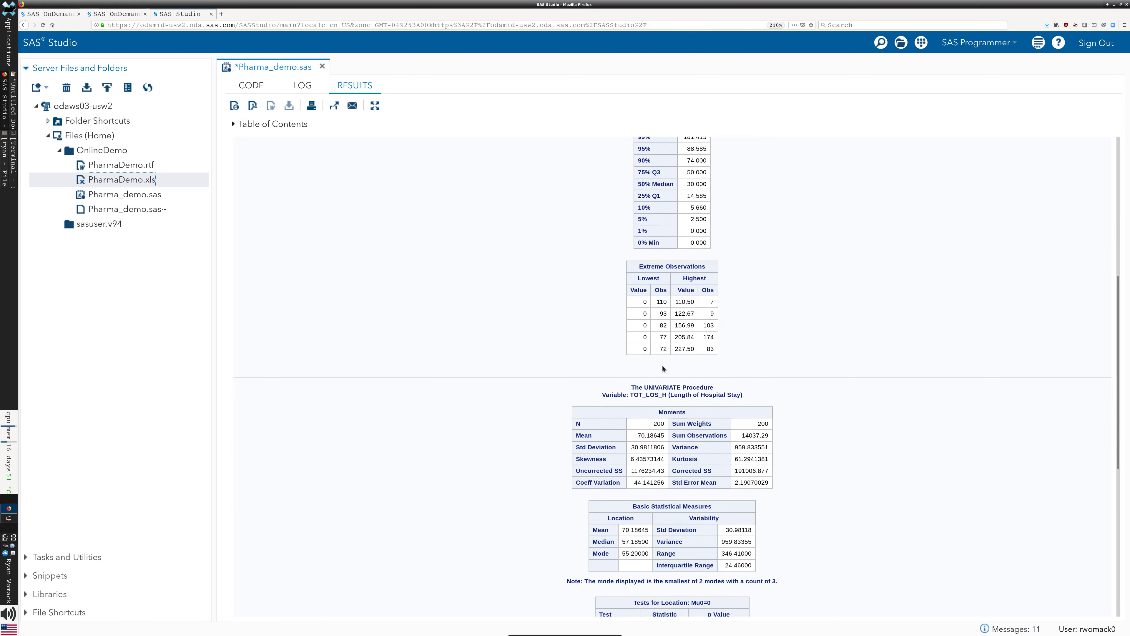
pyautogui.scroll(-2, 806, 354)
pyautogui.scroll(-7, 819, 269)
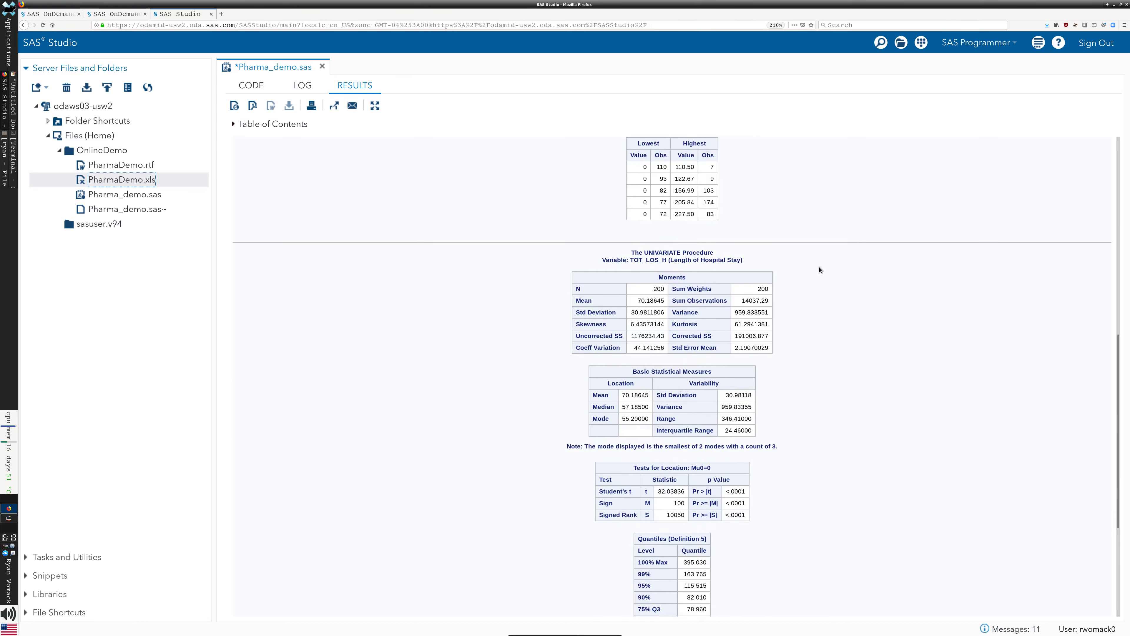
pyautogui.scroll(-2, 796, 306)
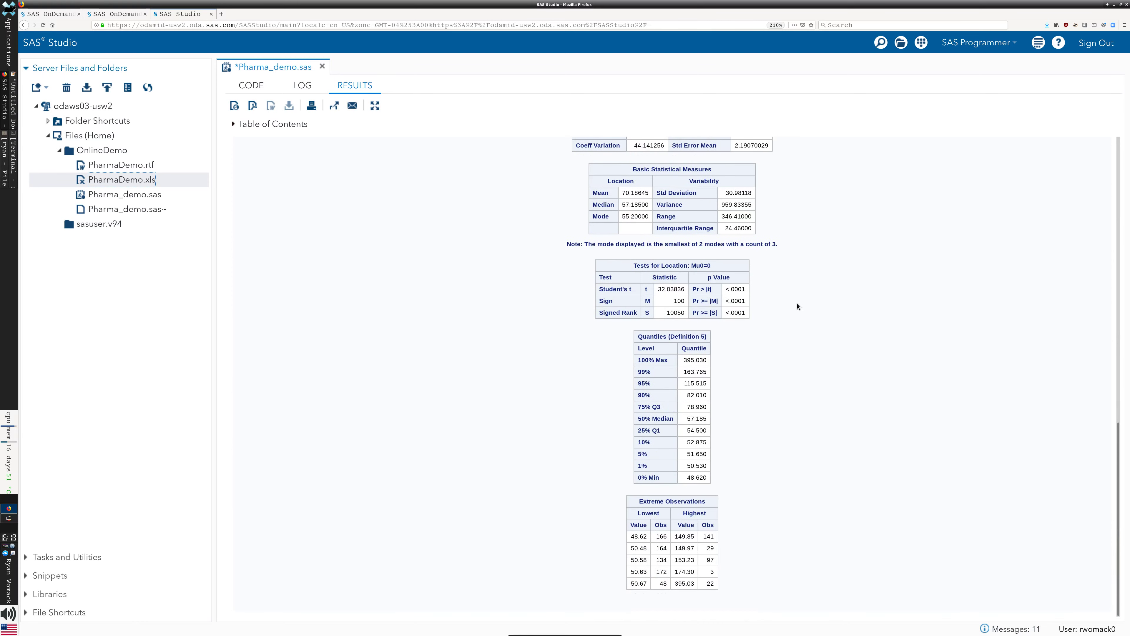
pyautogui.scroll(10, 792, 317)
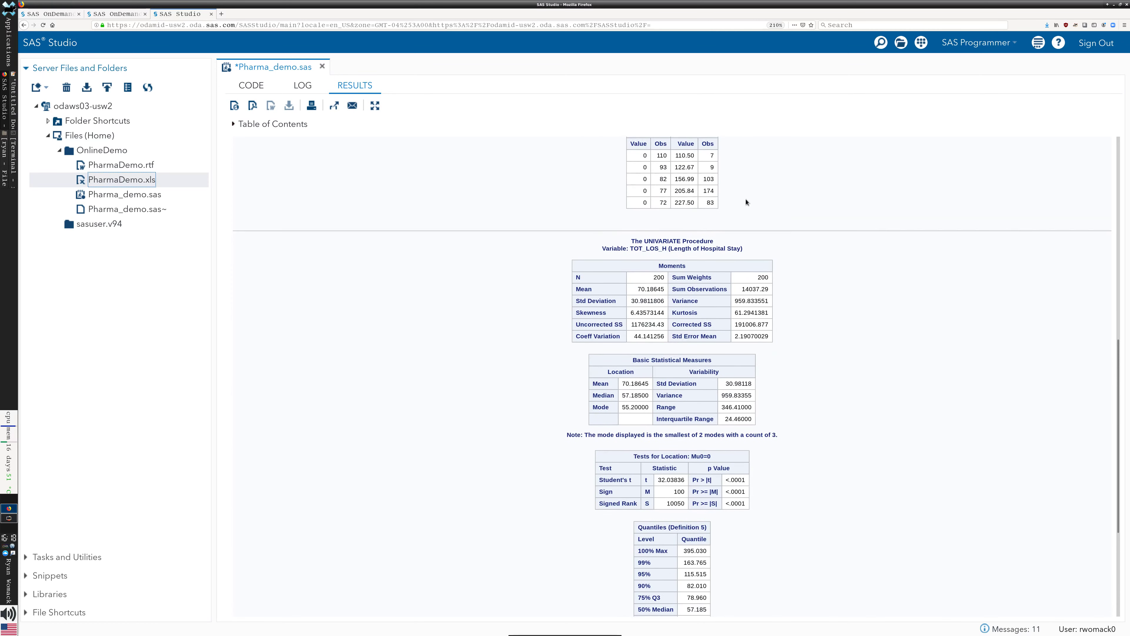
pyautogui.scroll(11, 797, 221)
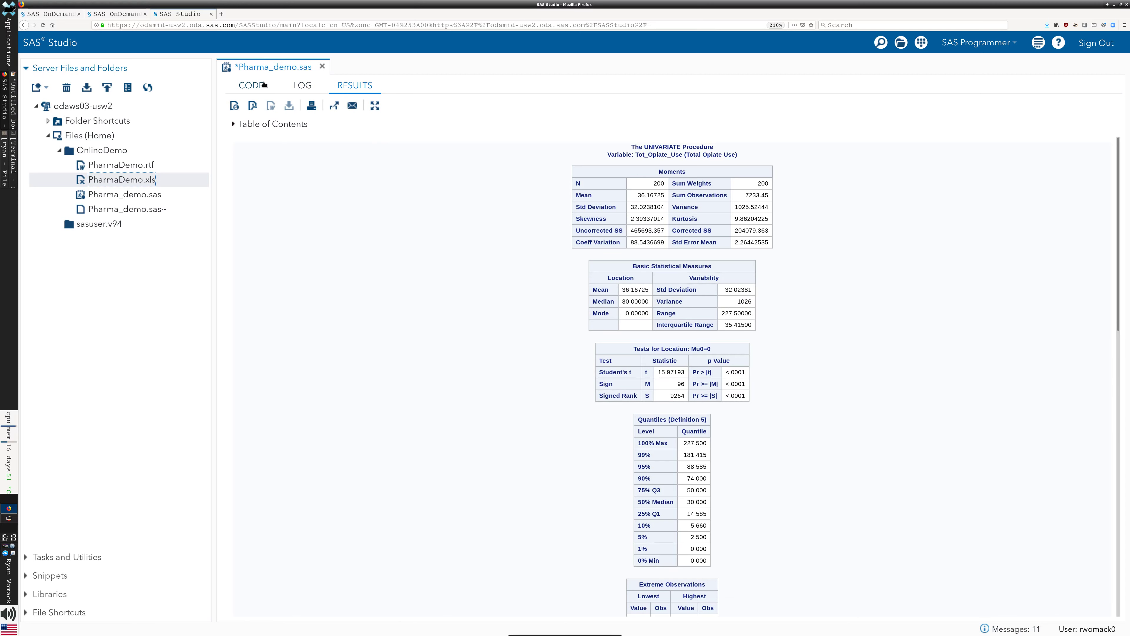
pyautogui.click(251, 85)
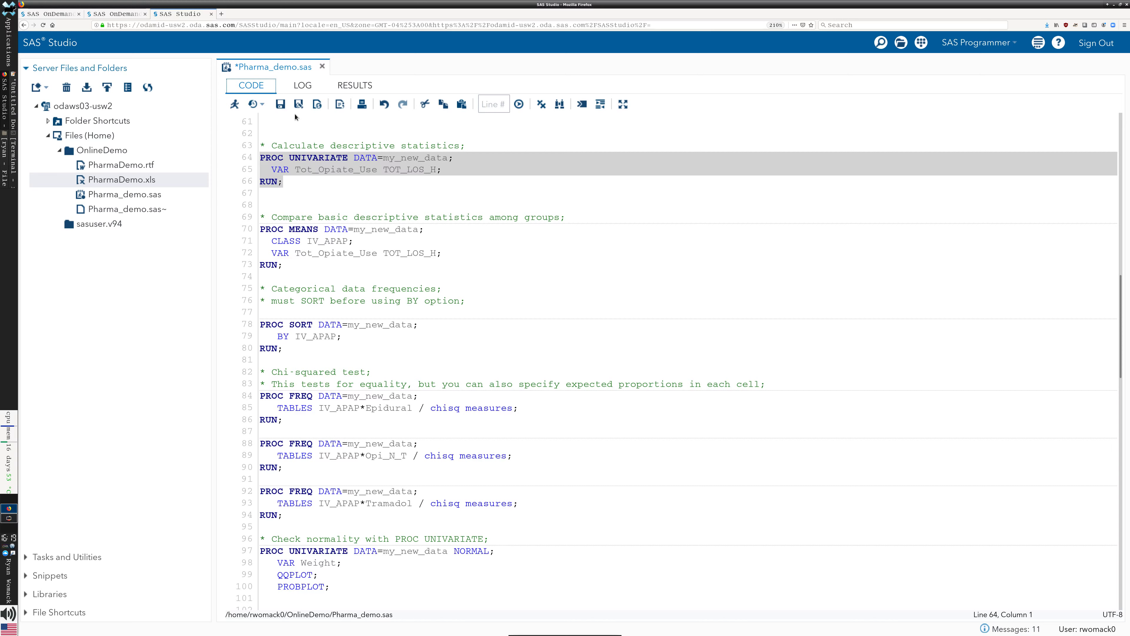
pyautogui.click(360, 86)
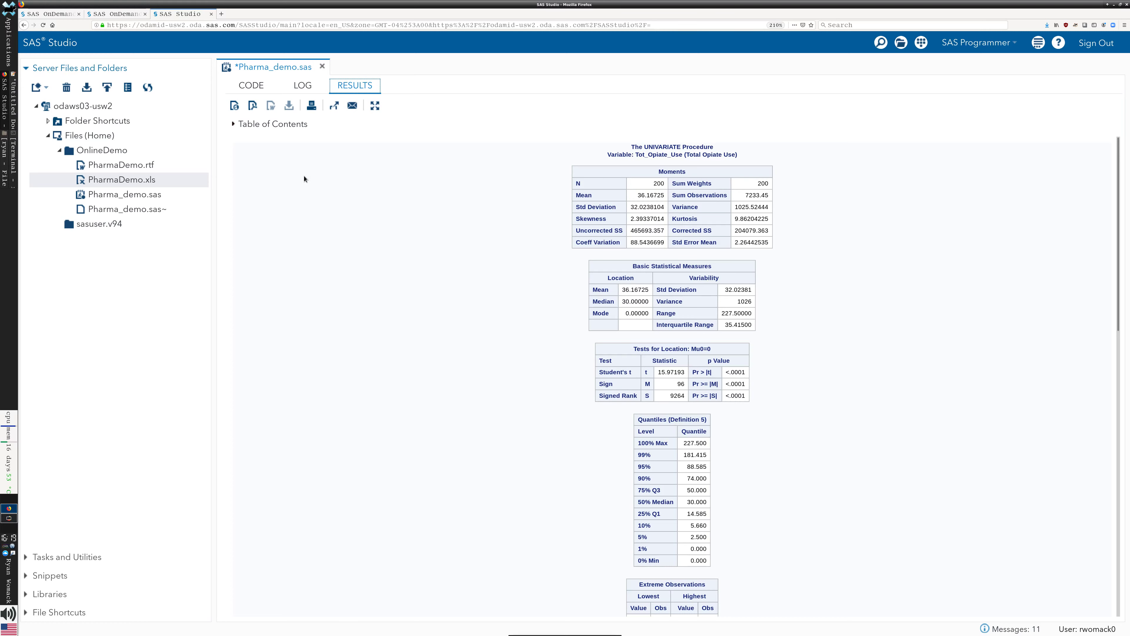
pyautogui.click(251, 85)
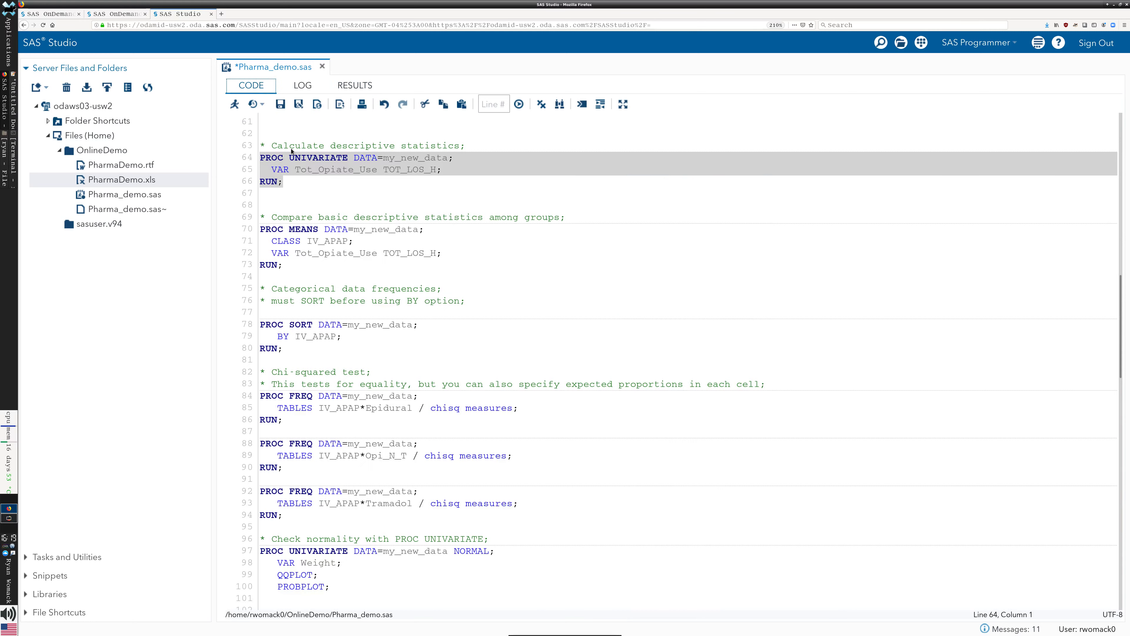
# - Select only the PROC MEANS block on lines 70 to 73, which compares Tot_Opiate_Use and TOT_LOS_H by IV_APAP class, for running
pyautogui.click(410, 201)
pyautogui.scroll(-4, 432, 266)
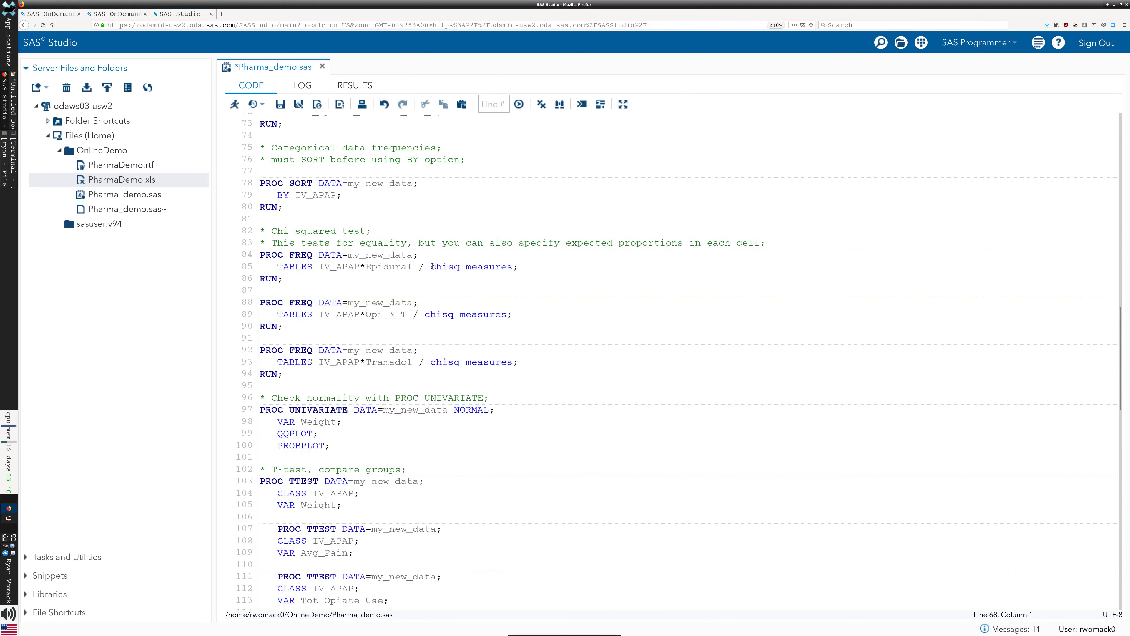
pyautogui.scroll(4, 433, 267)
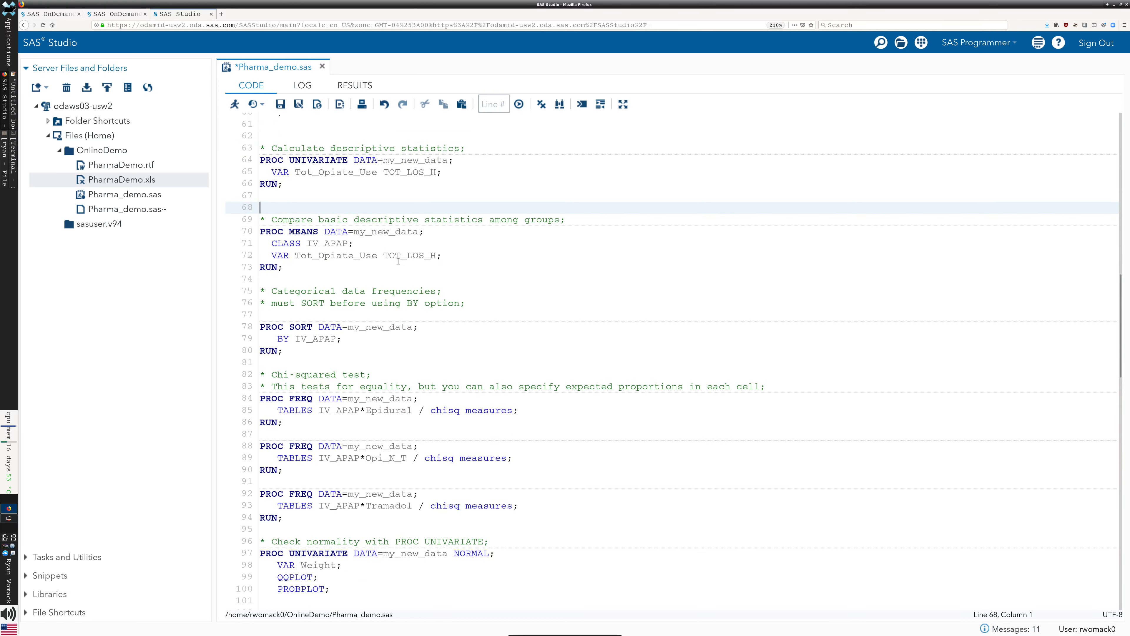
pyautogui.scroll(-2, 398, 261)
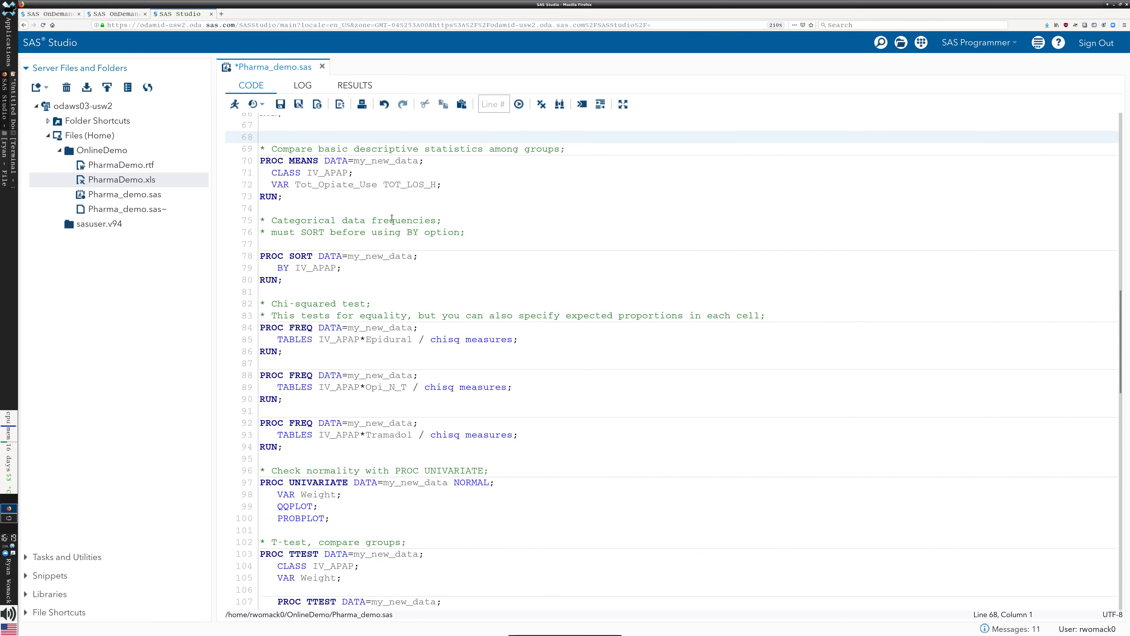
pyautogui.click(380, 205)
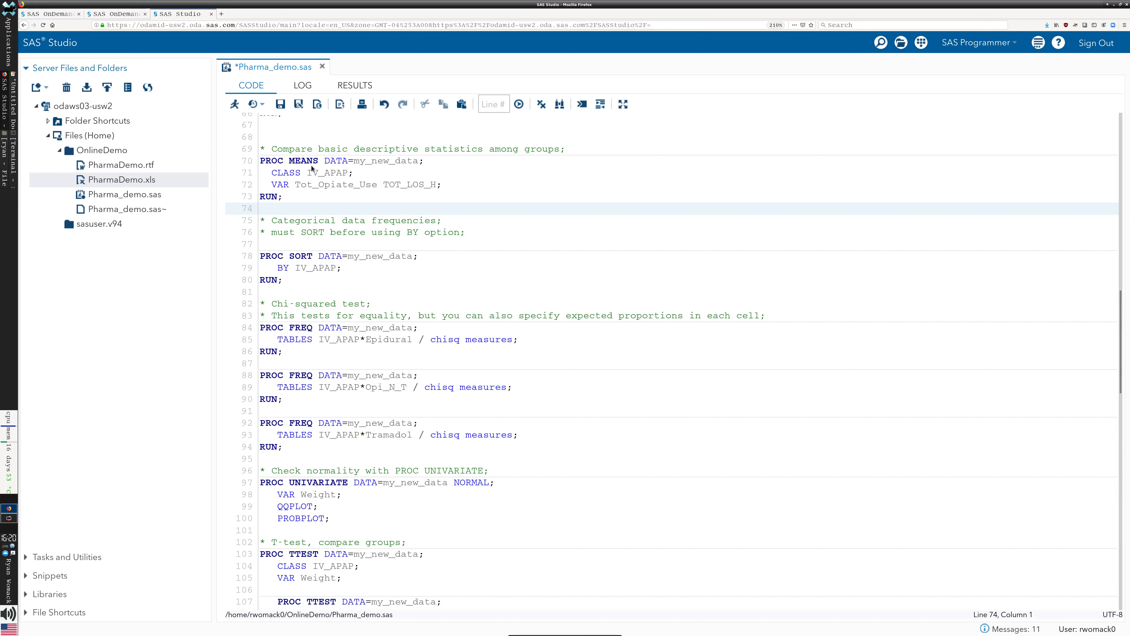
pyautogui.click(338, 200)
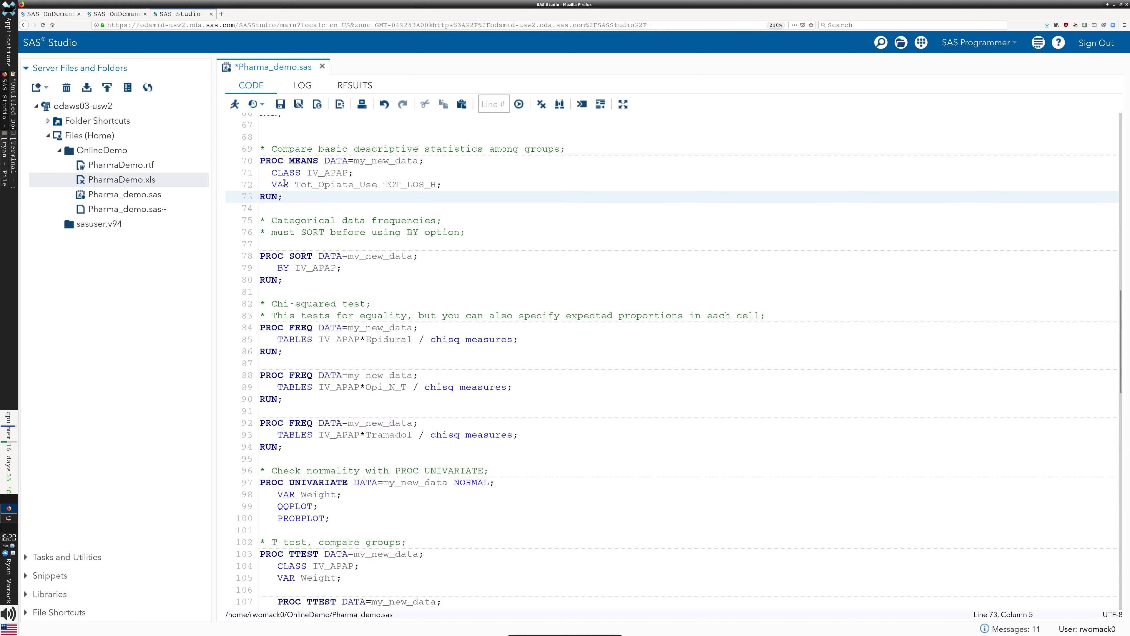
pyautogui.click(301, 185)
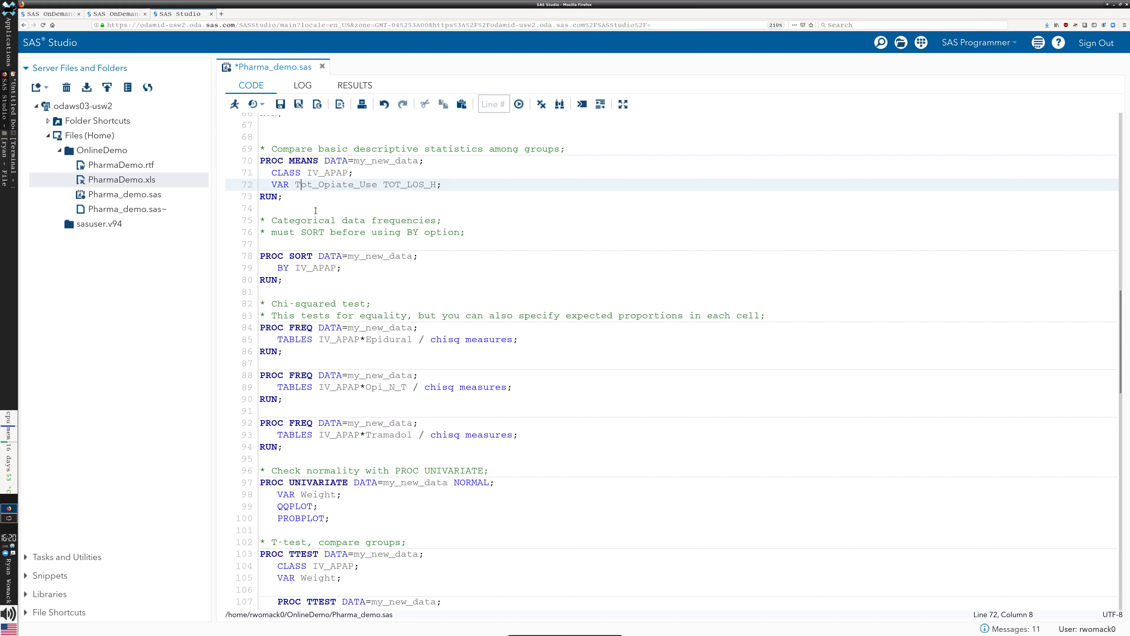
pyautogui.moveTo(271, 177); pyautogui.dragTo(345, 176)
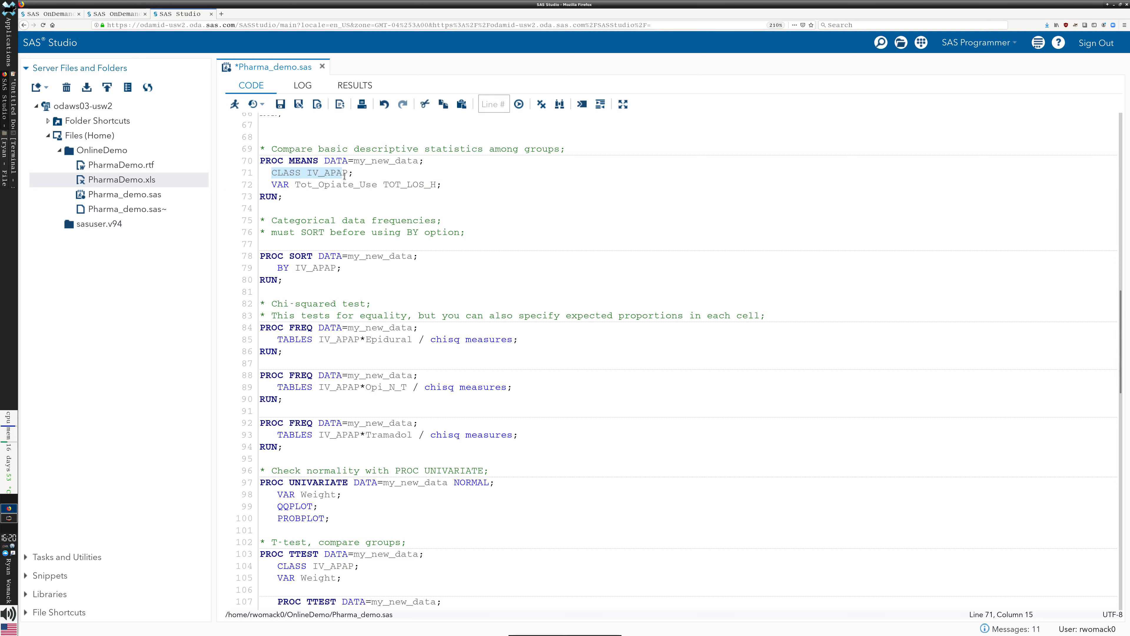
pyautogui.click(343, 173)
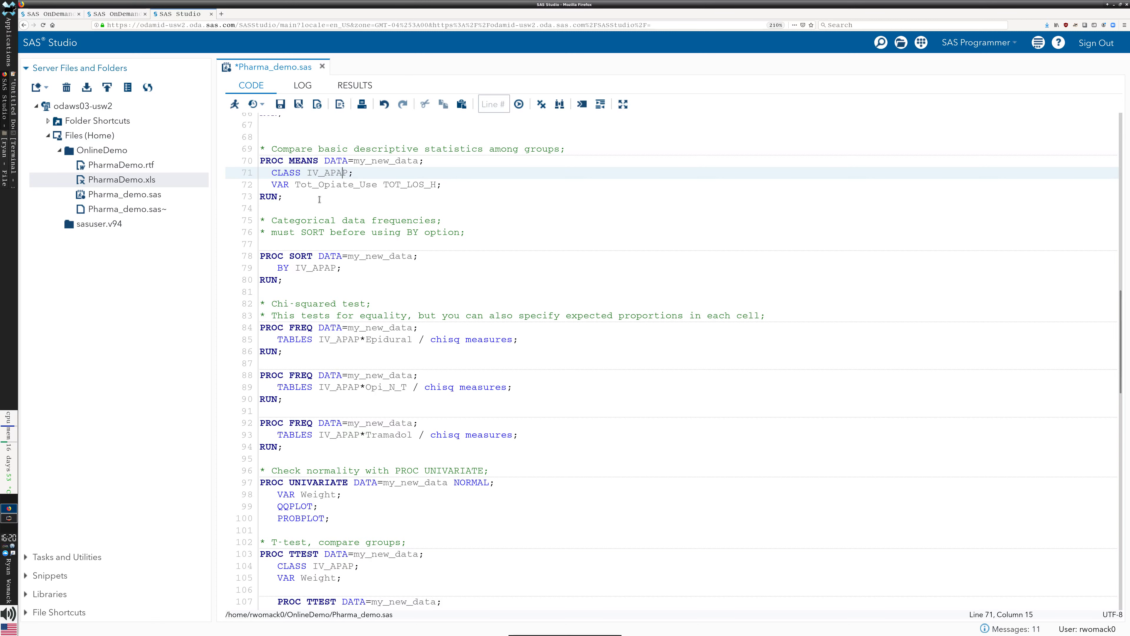
pyautogui.moveTo(331, 208); pyautogui.dragTo(260, 161)
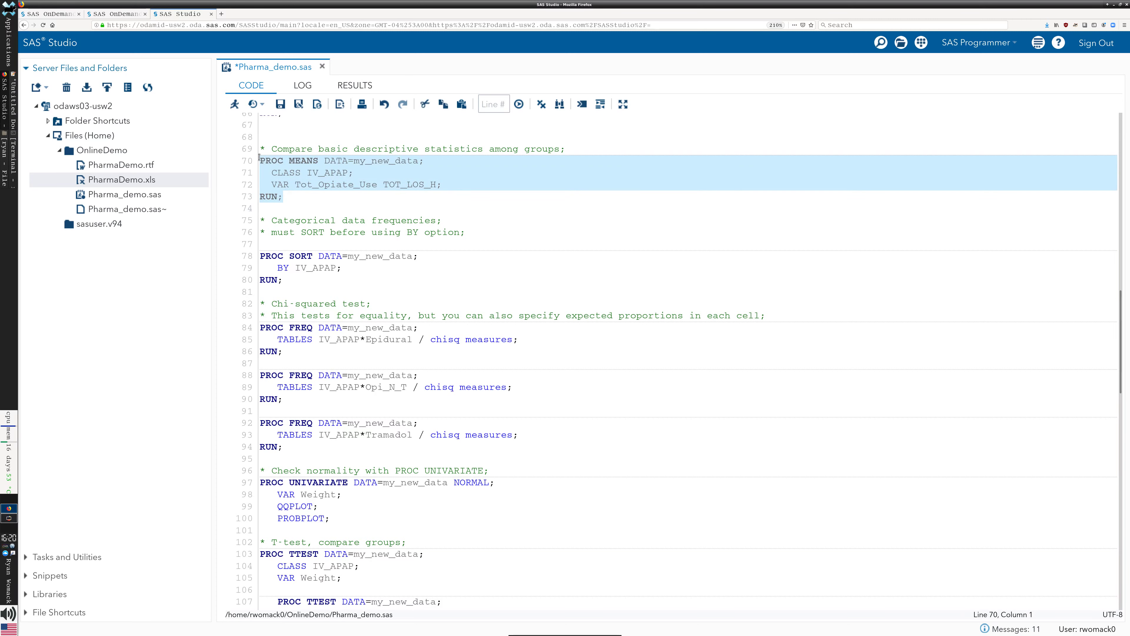
# - Run the selected PROC MEANS block comparing Tot_Opiate_Use and TOT_LOS_H by IV_APAP, and return to the program code
pyautogui.click(235, 104)
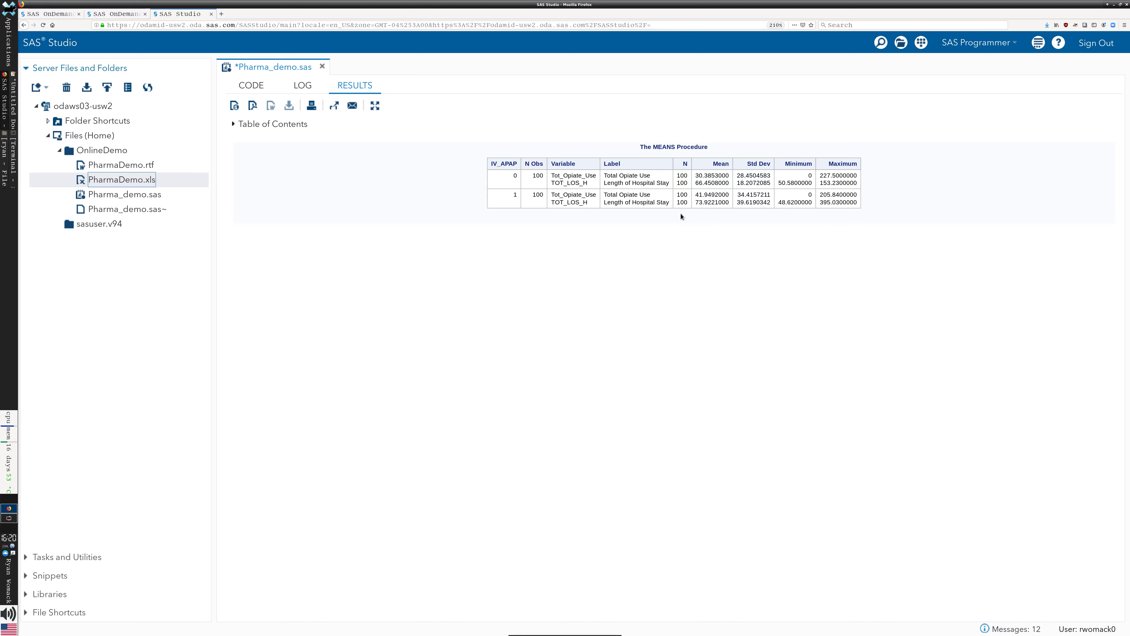
pyautogui.click(257, 91)
pyautogui.click(481, 205)
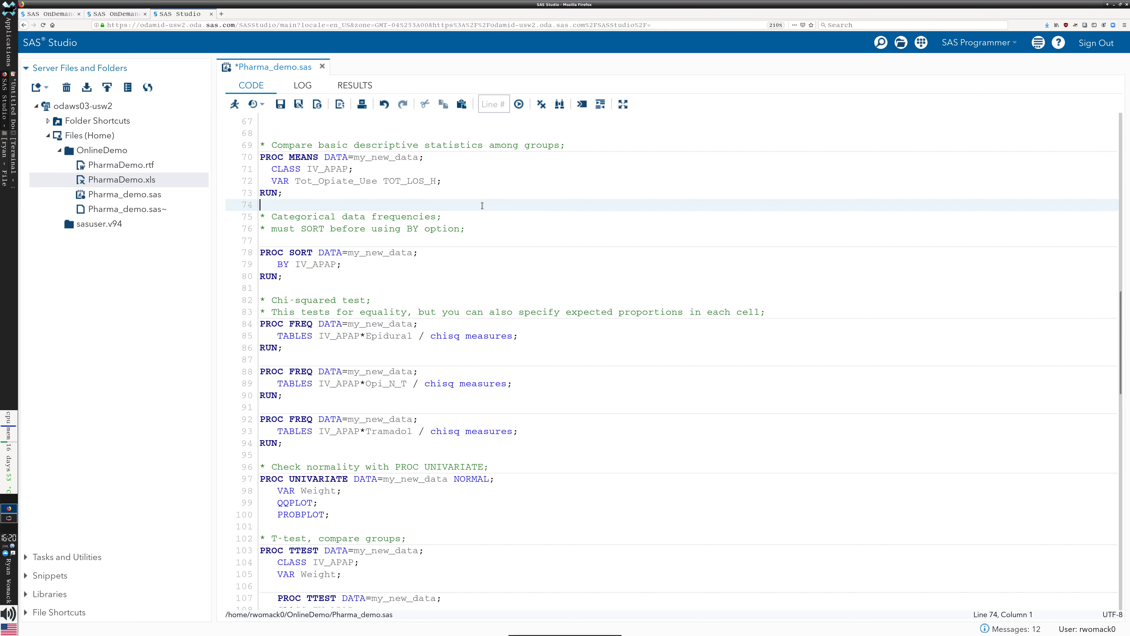
# - Run only the PROC SORT block that sorts my_new_data by IV_APAP
pyautogui.press('Down')
pyautogui.press('Down')
pyautogui.press('Down')
pyautogui.press('Down')
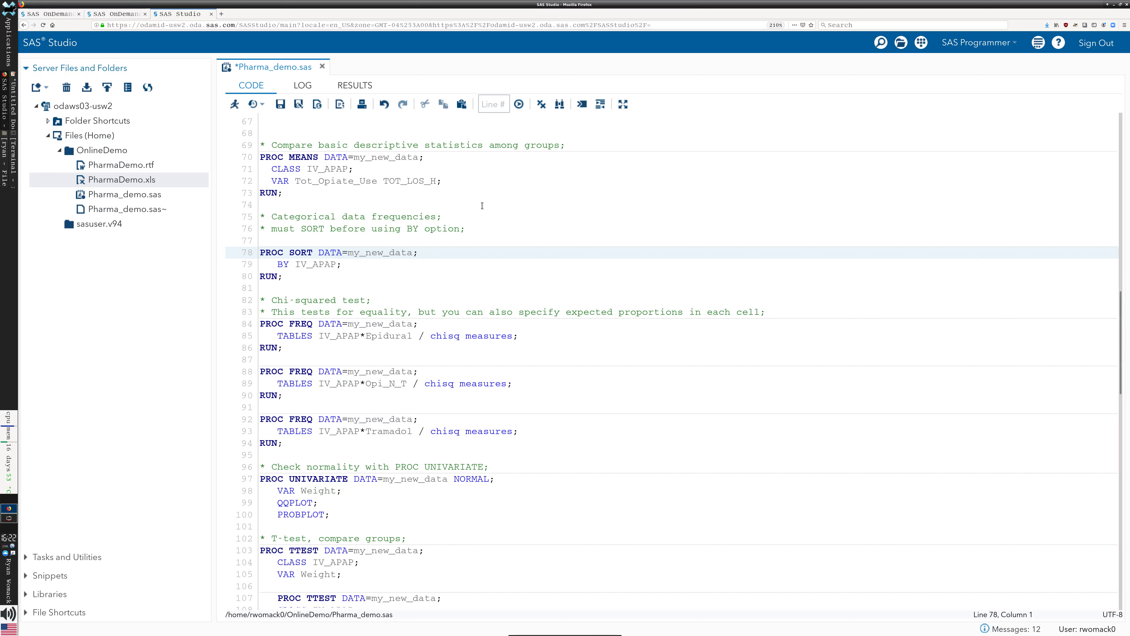
pyautogui.click(462, 180)
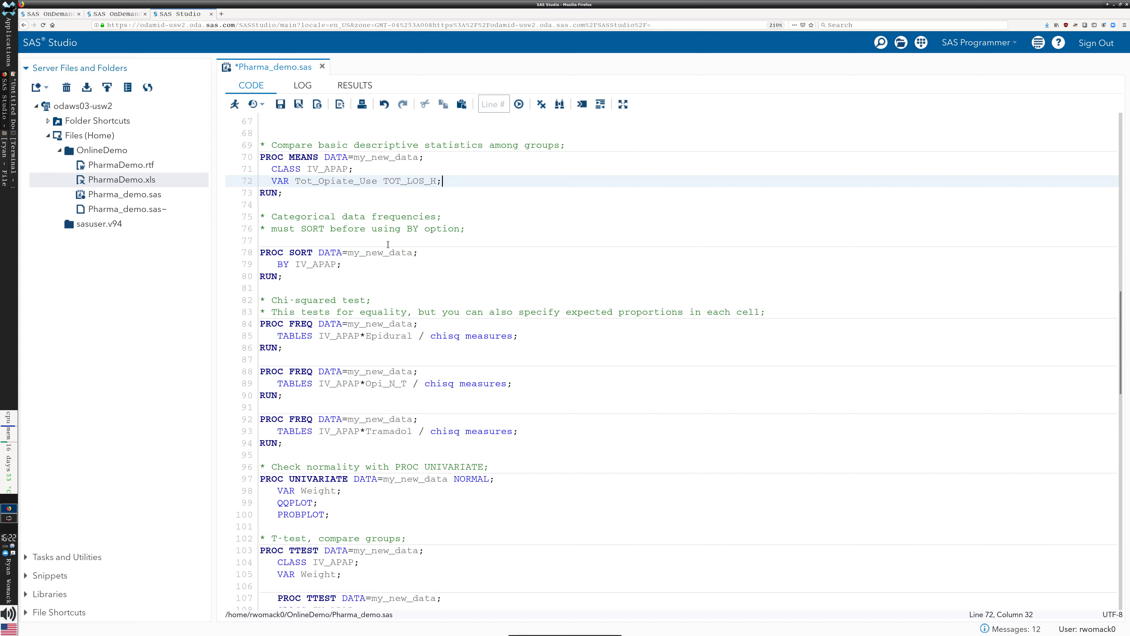
pyautogui.click(355, 263)
pyautogui.click(319, 287)
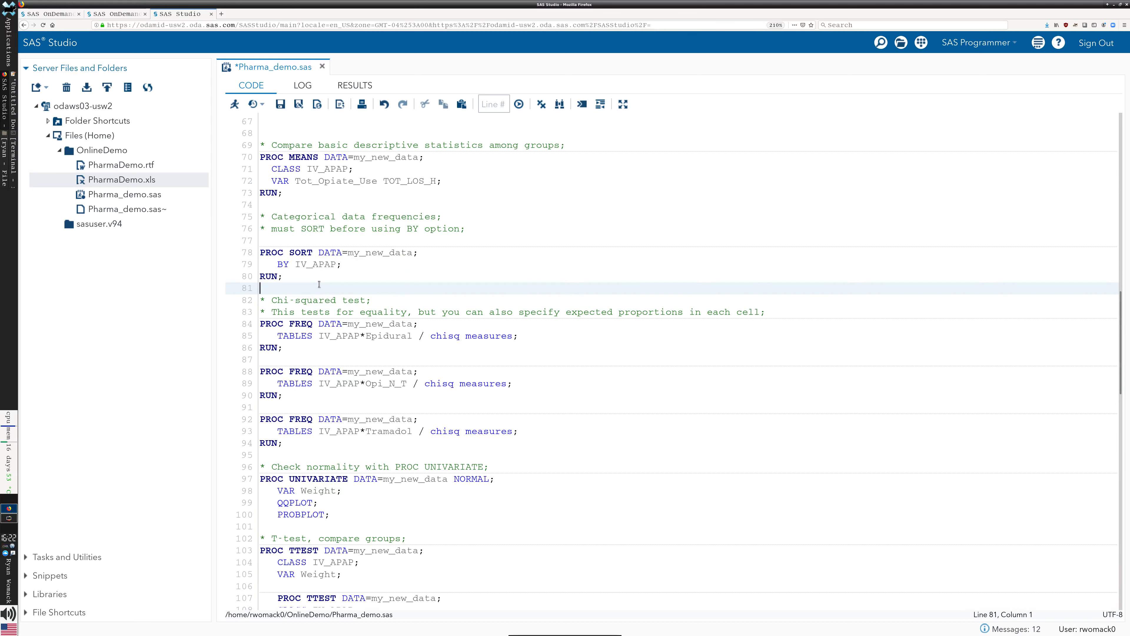
pyautogui.click(318, 277)
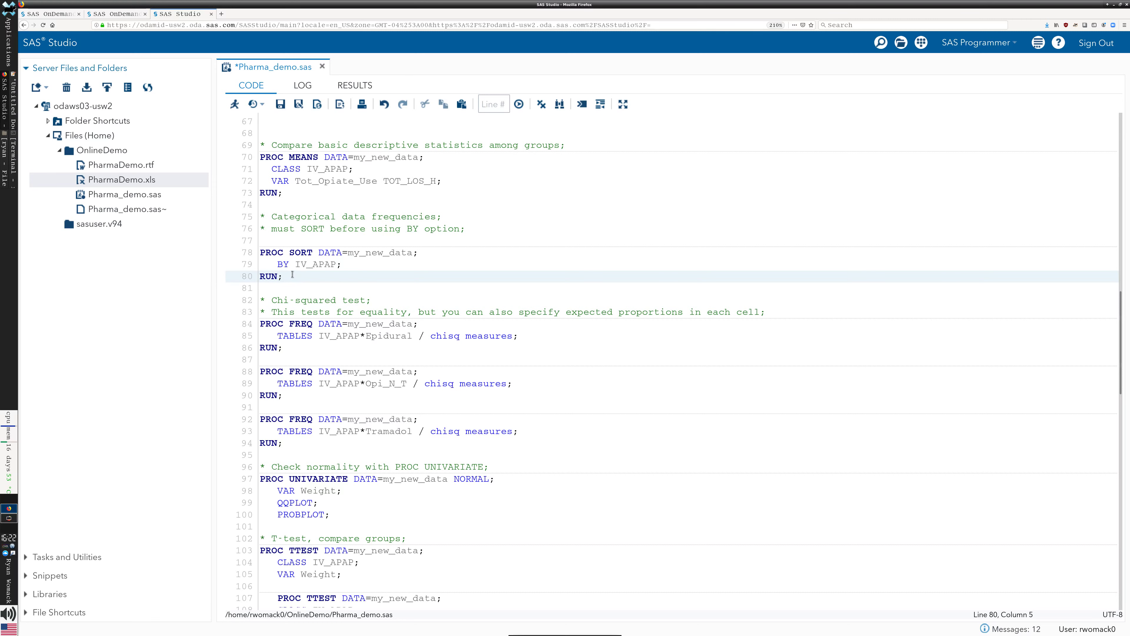
pyautogui.keyDown('shift'); pyautogui.click(260, 252); pyautogui.keyUp('shift')
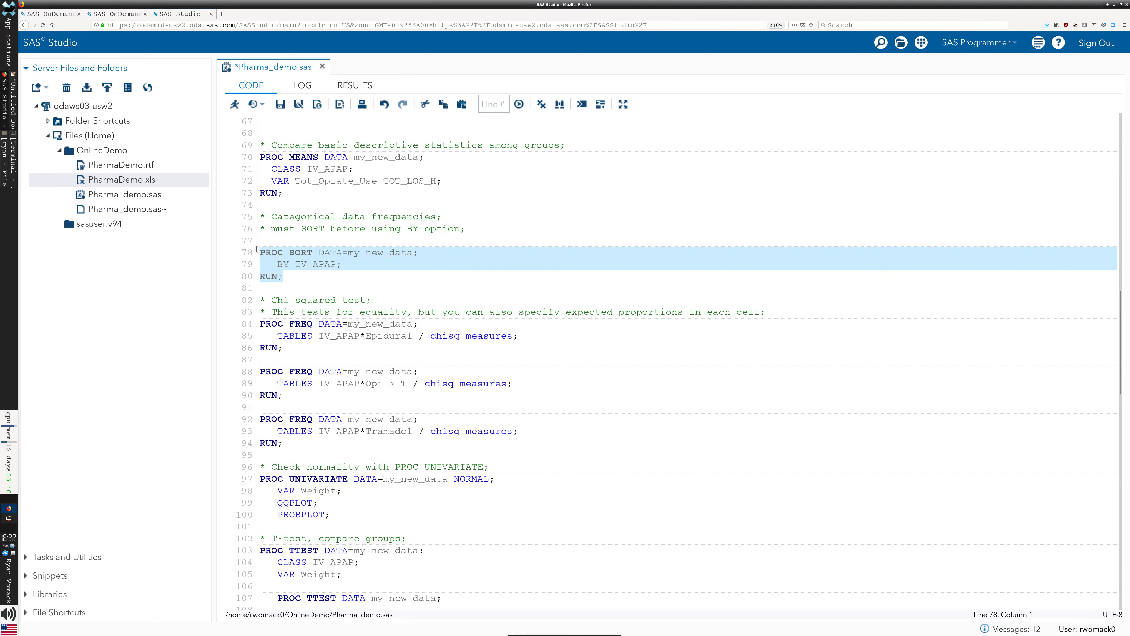
pyautogui.click(234, 103)
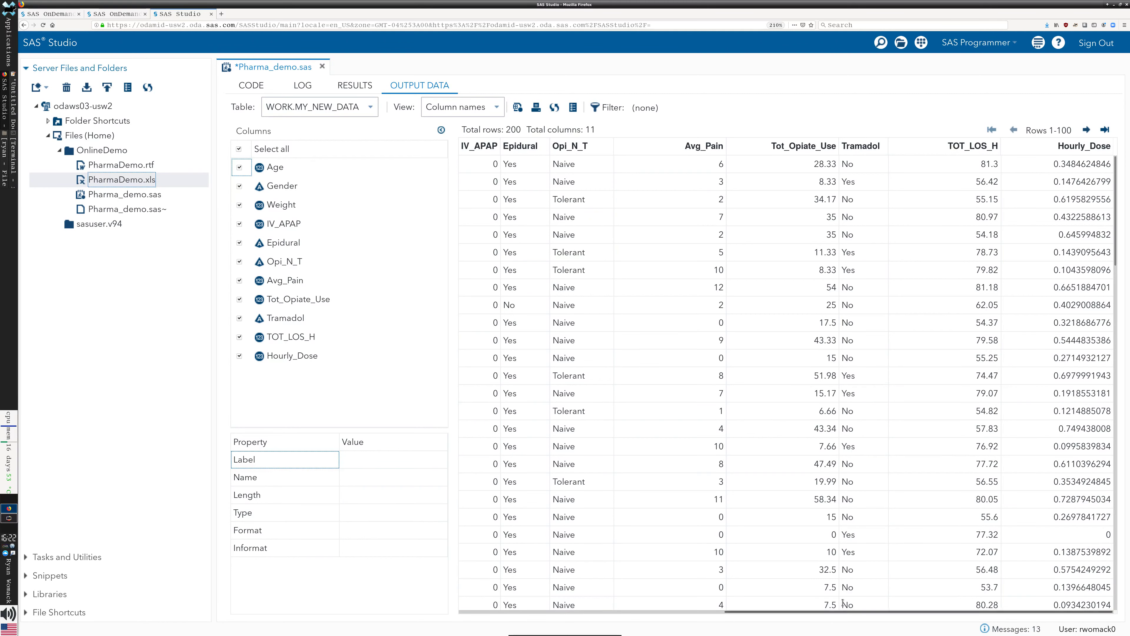
# - Inspect the sorted output table, including rows 101-200, and check the run's log
pyautogui.moveTo(856, 609); pyautogui.dragTo(664, 614)
pyautogui.click(663, 614)
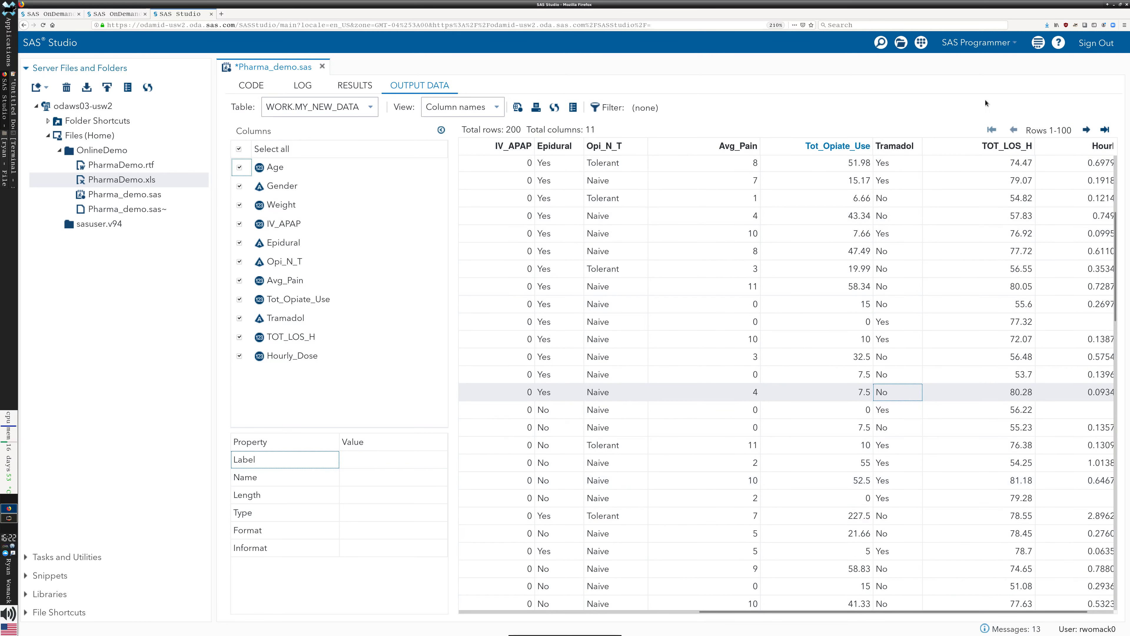
pyautogui.click(1086, 130)
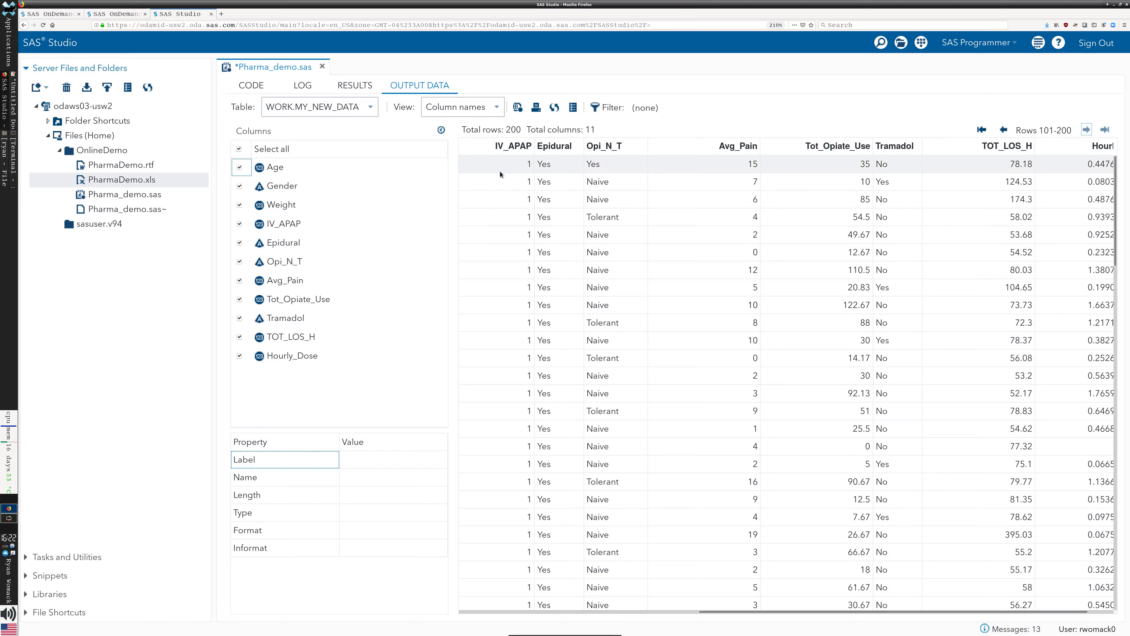
pyautogui.click(307, 85)
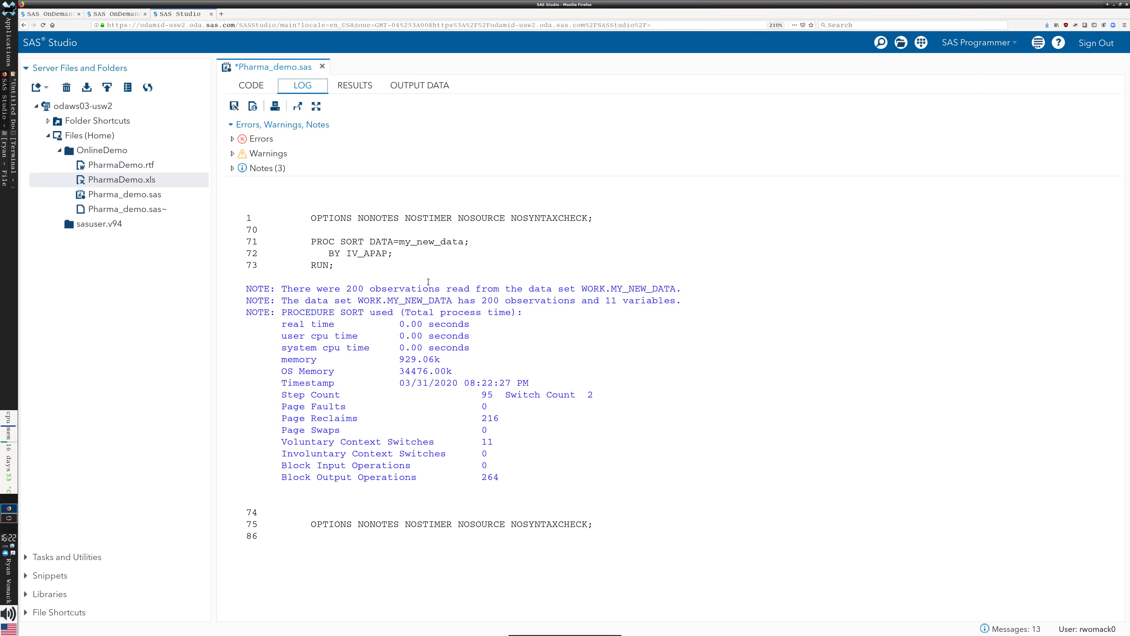
pyautogui.click(250, 85)
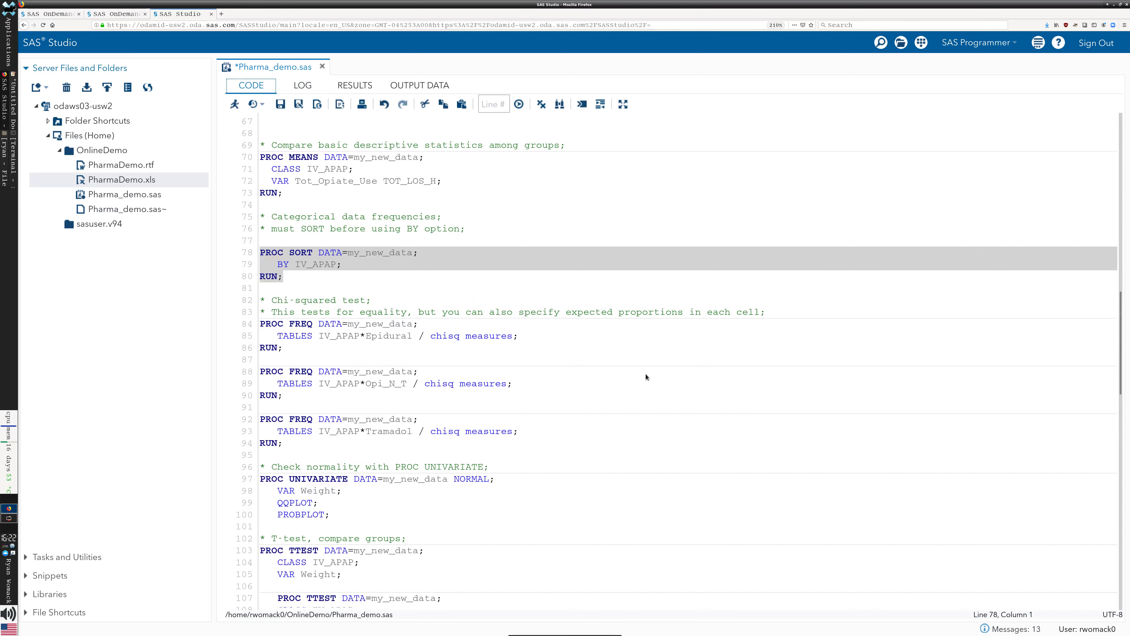
# - Examine the first chi-squared PROC FREQ block, including its TABLES statement, the IV_APAP*Epidural crossing and the chisq measures options
pyautogui.click(446, 275)
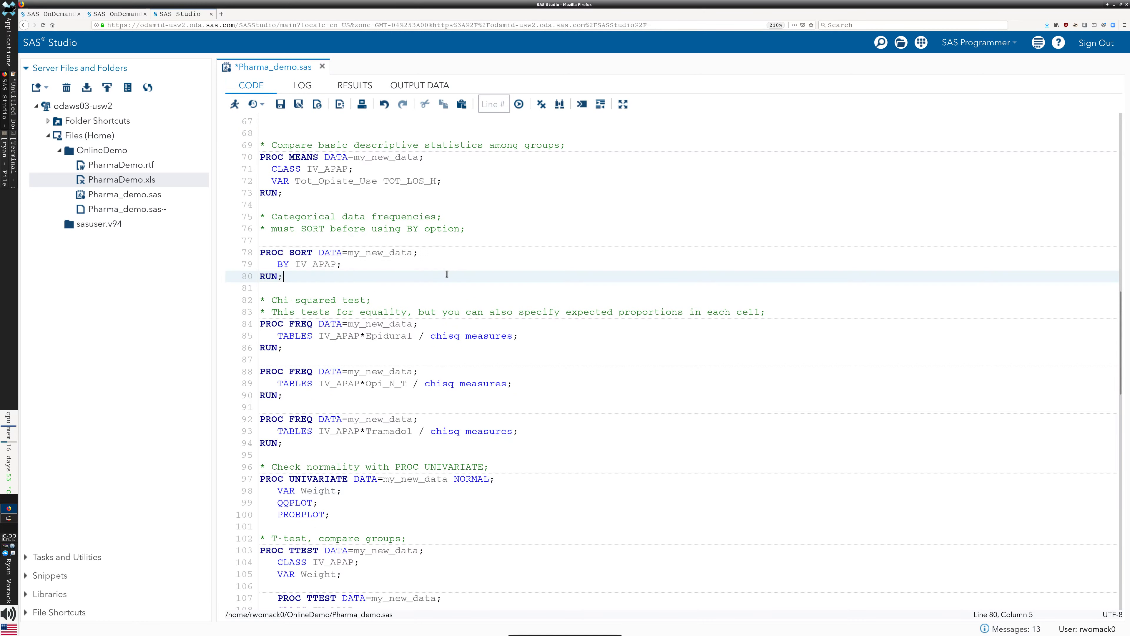
pyautogui.scroll(-4, 447, 274)
pyautogui.scroll(2, 447, 273)
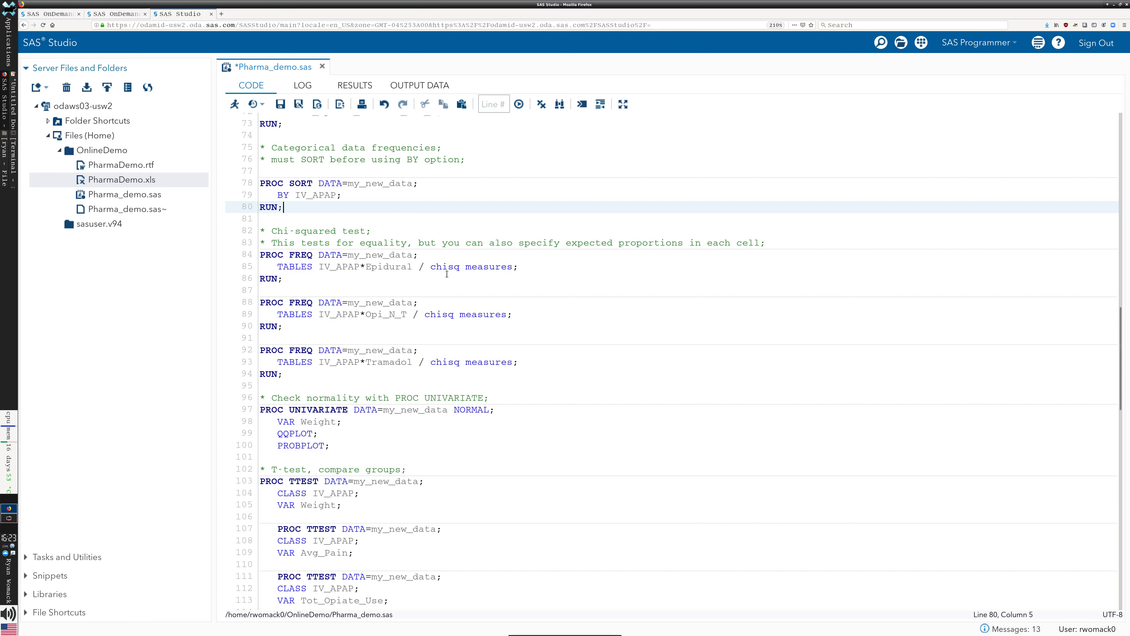
pyautogui.click(379, 279)
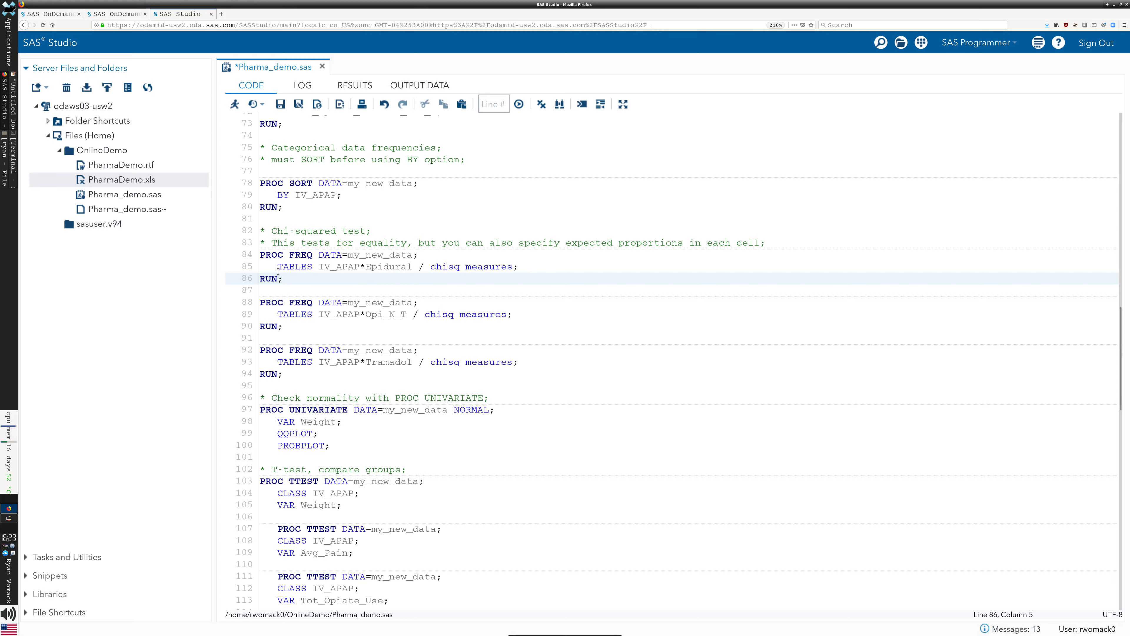
pyautogui.moveTo(278, 267); pyautogui.dragTo(318, 267)
pyautogui.click(318, 267)
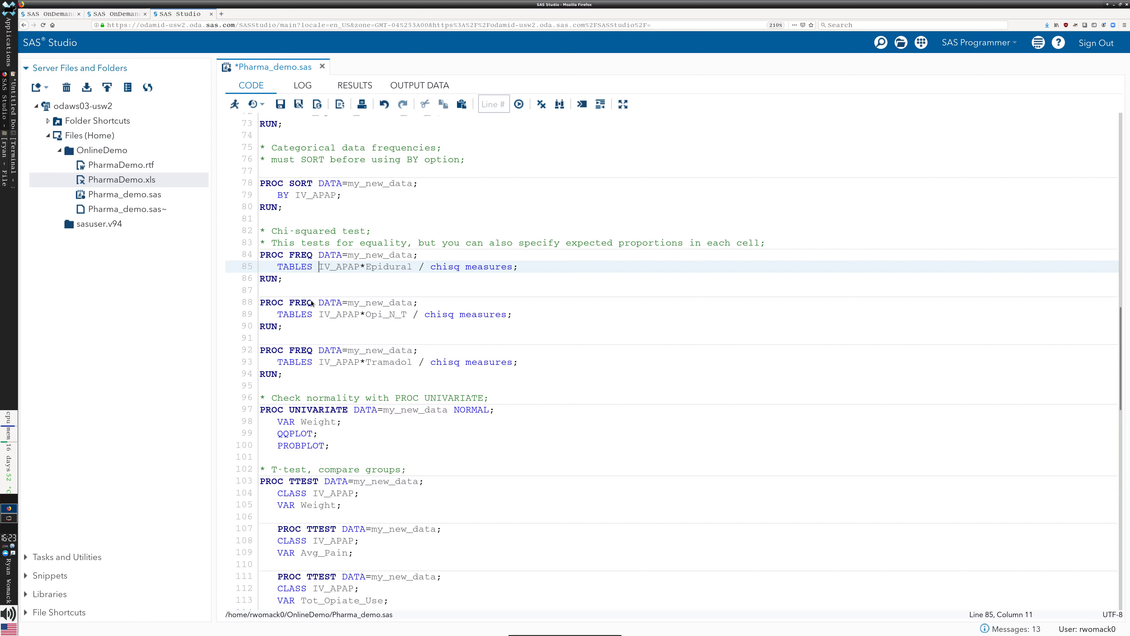
pyautogui.click(298, 277)
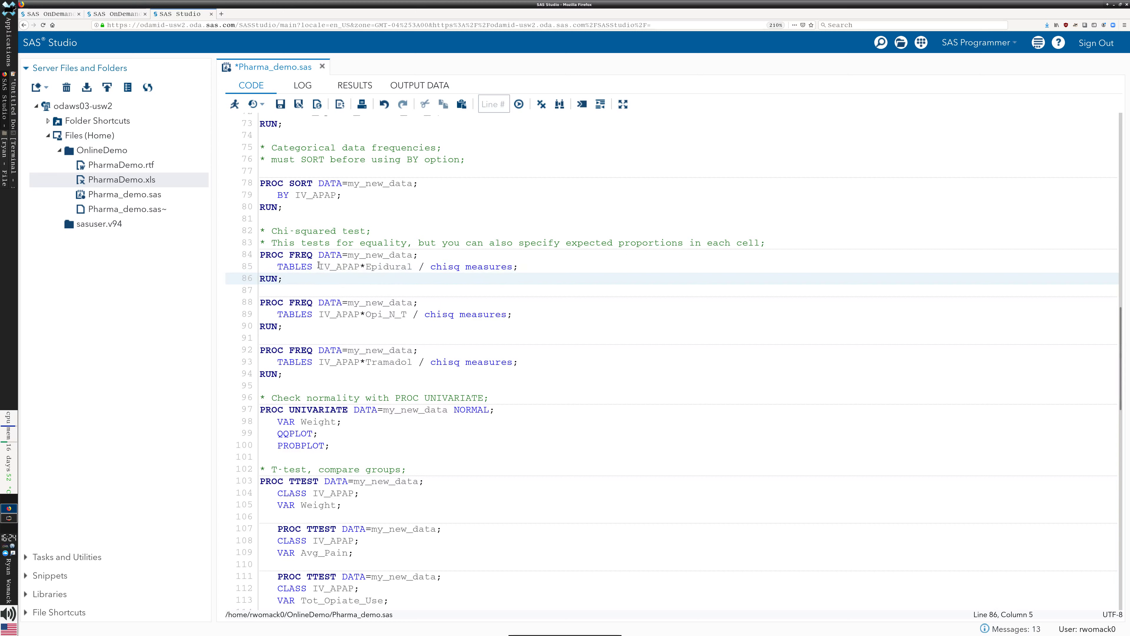
pyautogui.moveTo(318, 267); pyautogui.dragTo(415, 270)
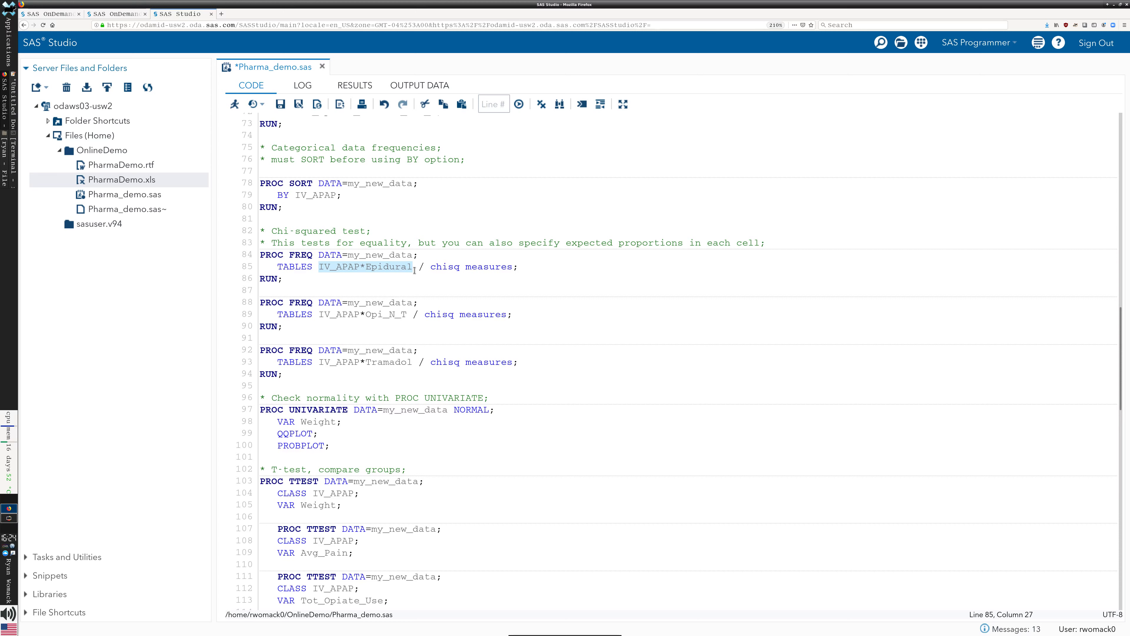
pyautogui.click(414, 270)
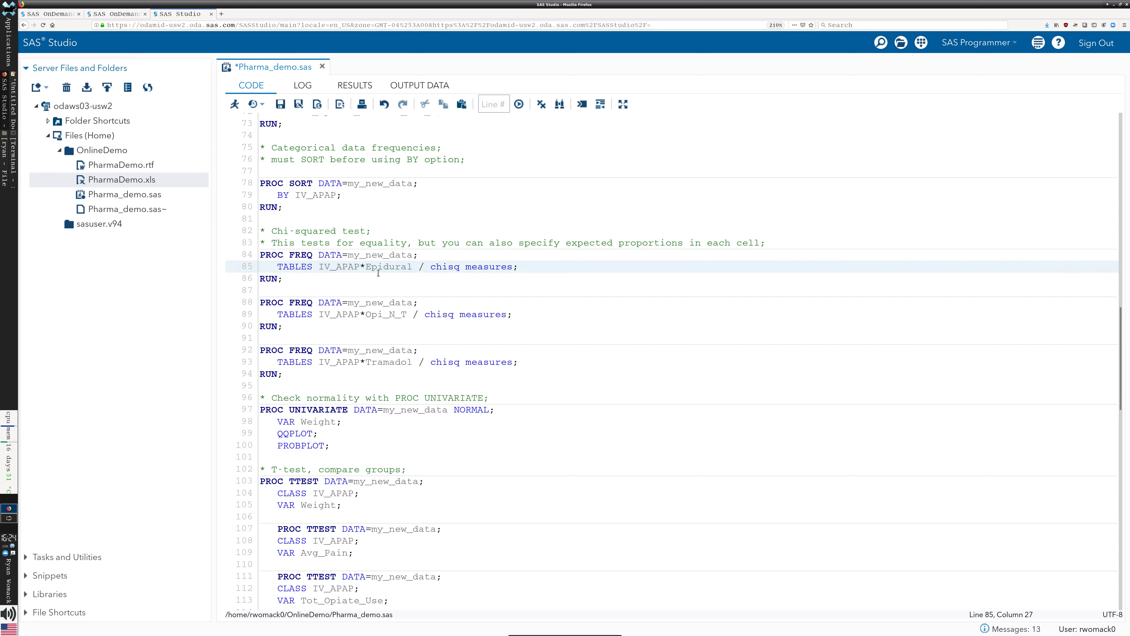
pyautogui.click(433, 290)
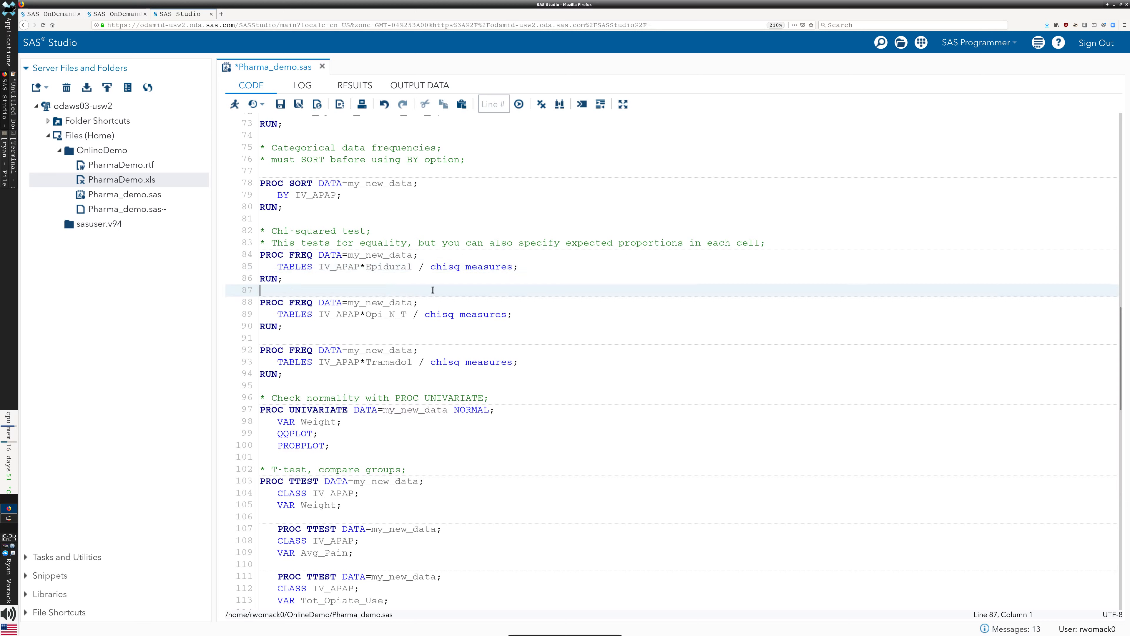
pyautogui.click(448, 266)
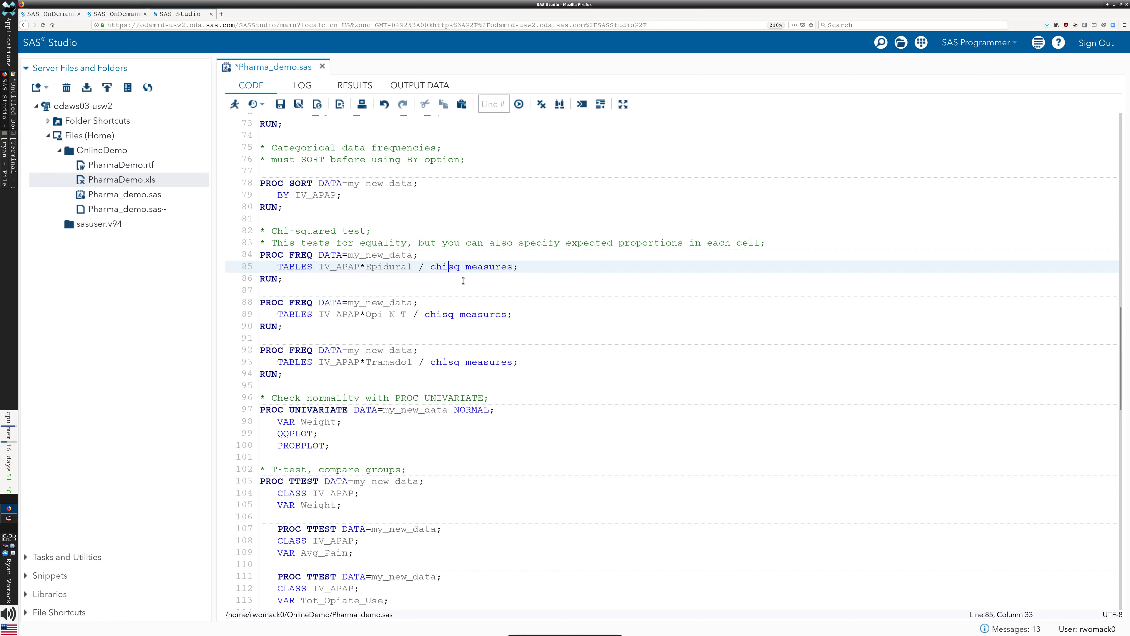
pyautogui.click(440, 290)
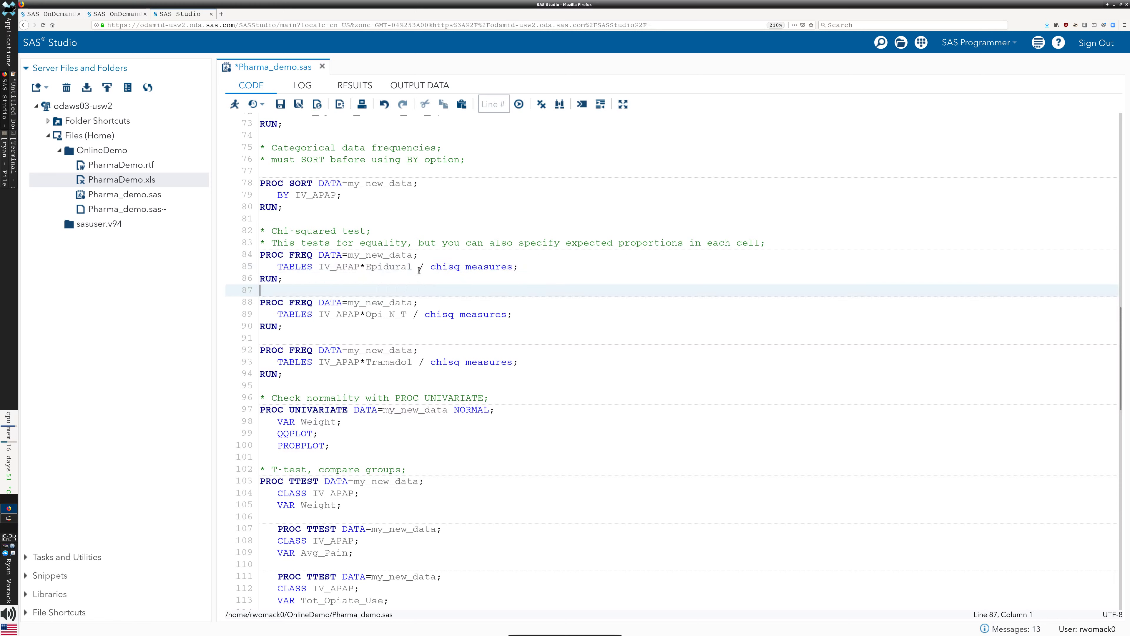
pyautogui.moveTo(419, 269); pyautogui.dragTo(517, 267)
# - Run only the PROC FREQ block that tests IV_APAP*Epidural with the chisq measures options
pyautogui.click(578, 294)
pyautogui.moveTo(261, 254); pyautogui.dragTo(295, 281)
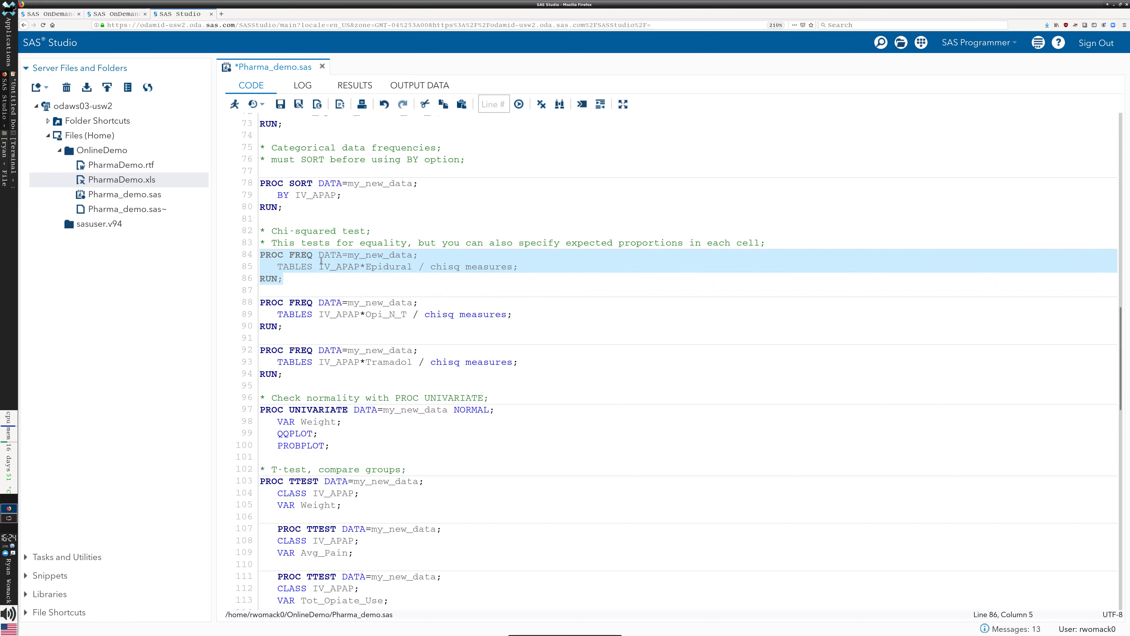
pyautogui.click(234, 105)
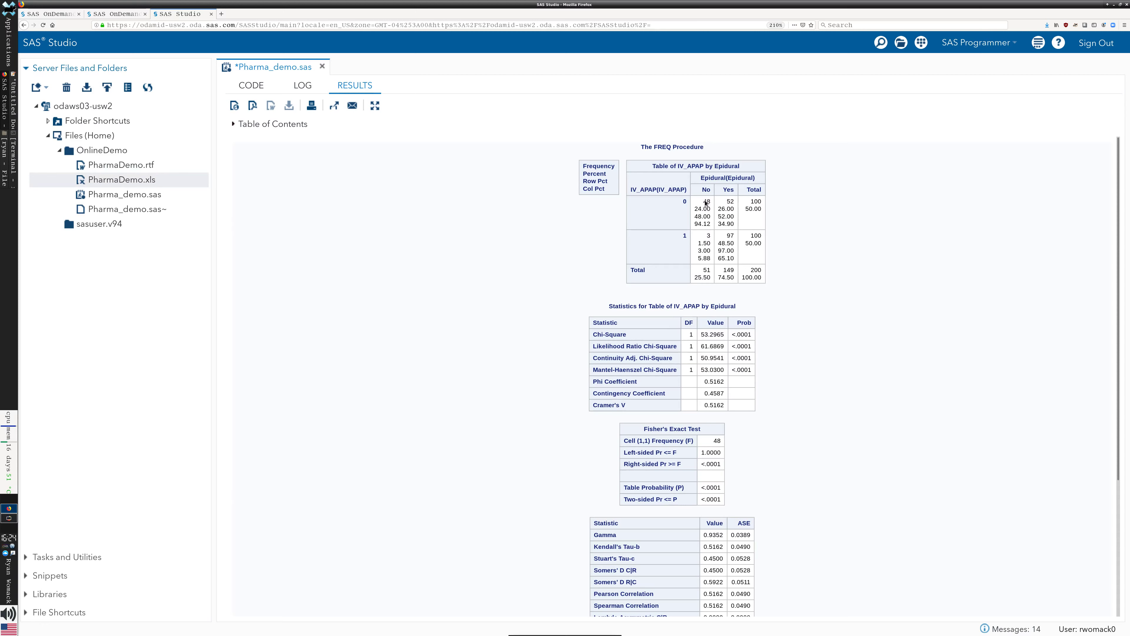
# - Examine the cell counts in the IV_APAP by Epidural frequency table, highlighting individual cells for both groups
pyautogui.moveTo(701, 201); pyautogui.dragTo(731, 201)
pyautogui.click(709, 208)
pyautogui.moveTo(725, 200); pyautogui.dragTo(735, 206)
pyautogui.click(701, 203)
pyautogui.click(715, 231)
pyautogui.moveTo(725, 235); pyautogui.dragTo(733, 237)
# - Examine the chi-square statistics, Fisher's exact test, association measures and odds ratio tables for IV_APAP by Epidural
pyautogui.scroll(-3, 793, 295)
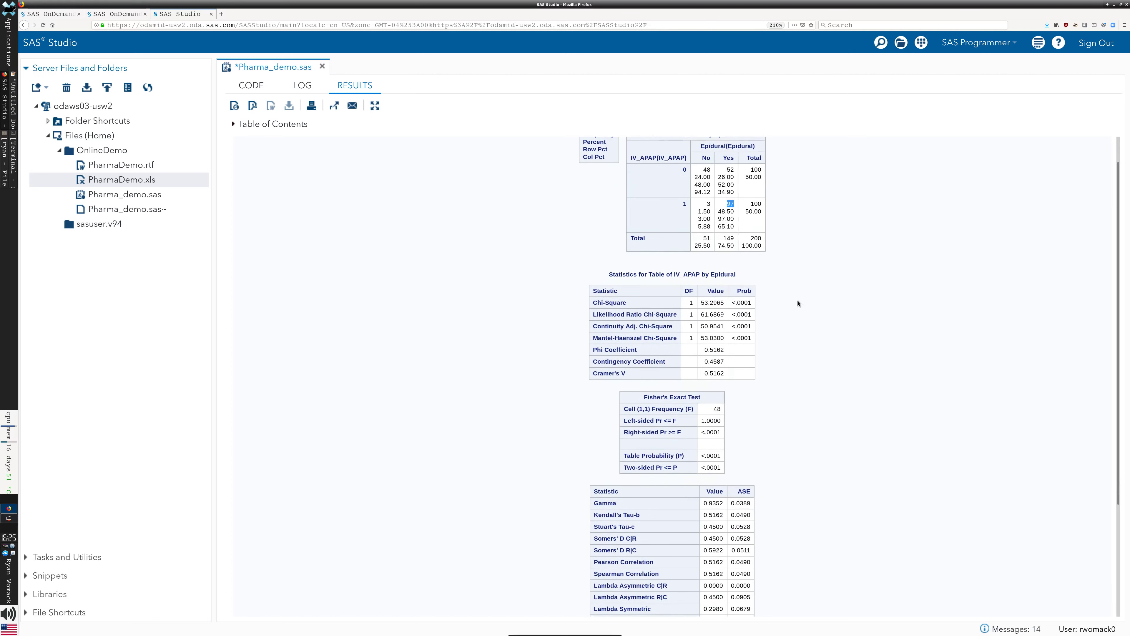
pyautogui.click(664, 266)
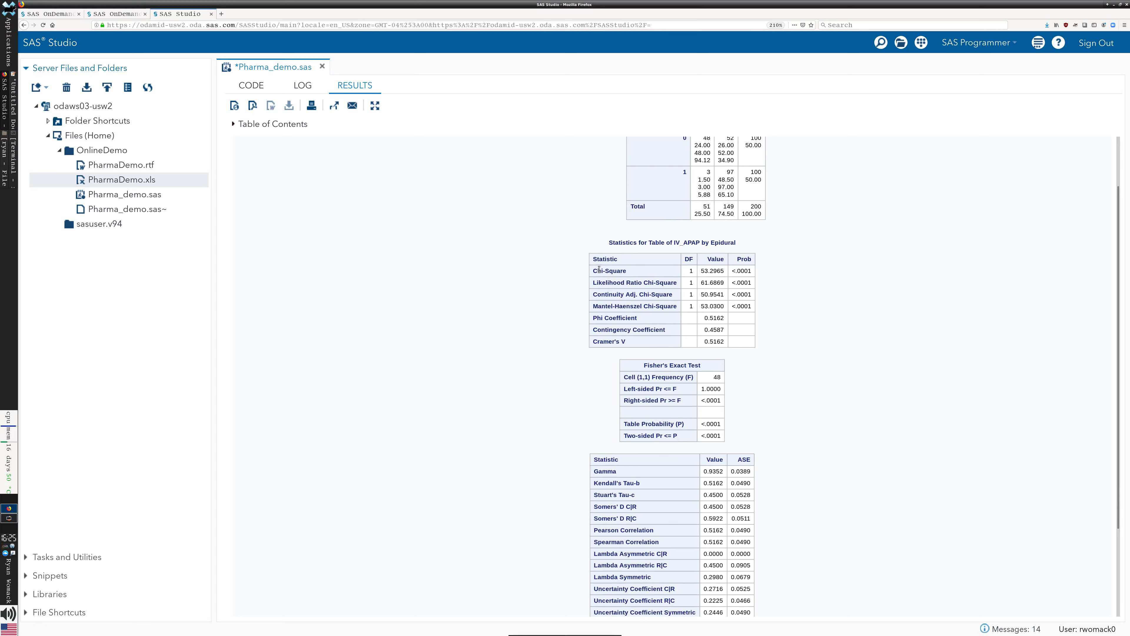
pyautogui.moveTo(612, 271); pyautogui.dragTo(756, 273)
pyautogui.click(781, 279)
pyautogui.scroll(-4, 881, 371)
pyautogui.scroll(5, 880, 370)
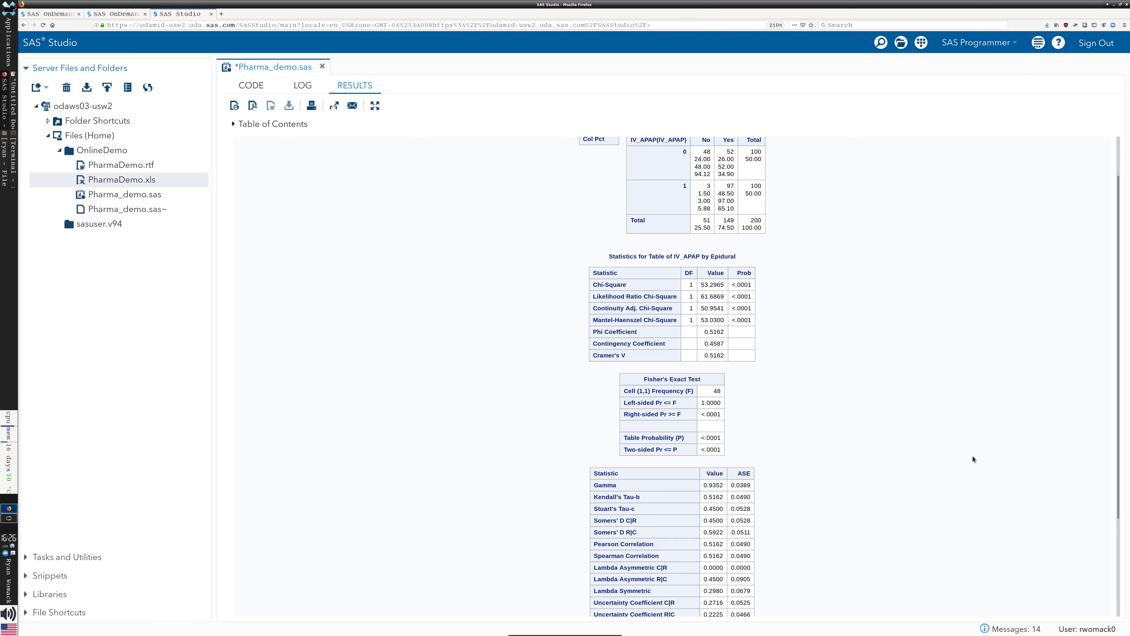
pyautogui.scroll(-5, 854, 487)
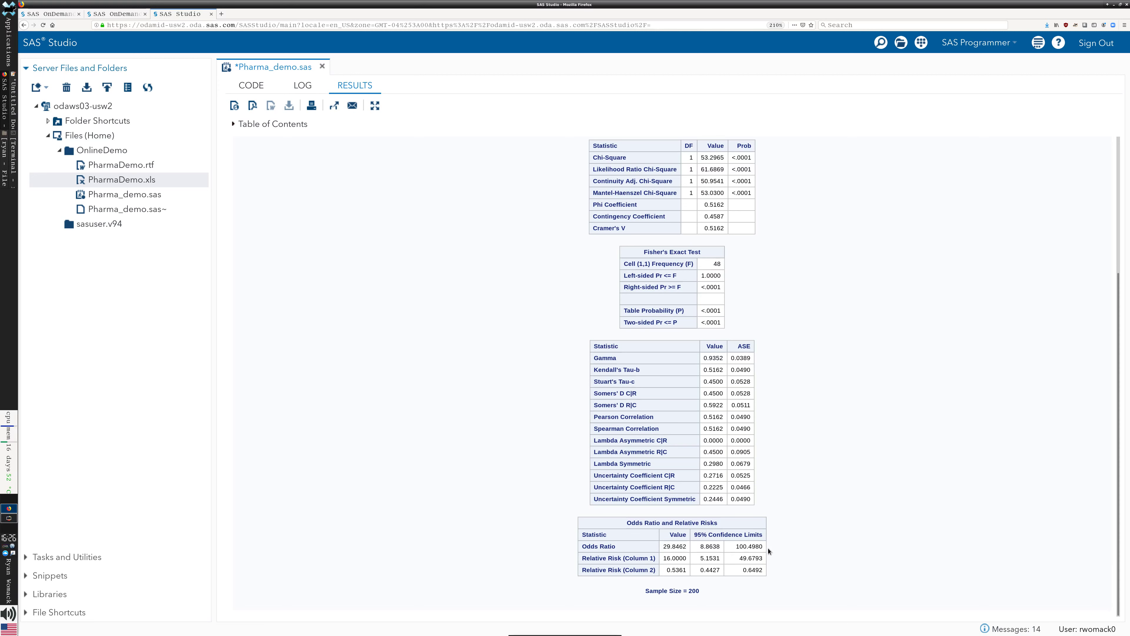
pyautogui.scroll(3, 689, 430)
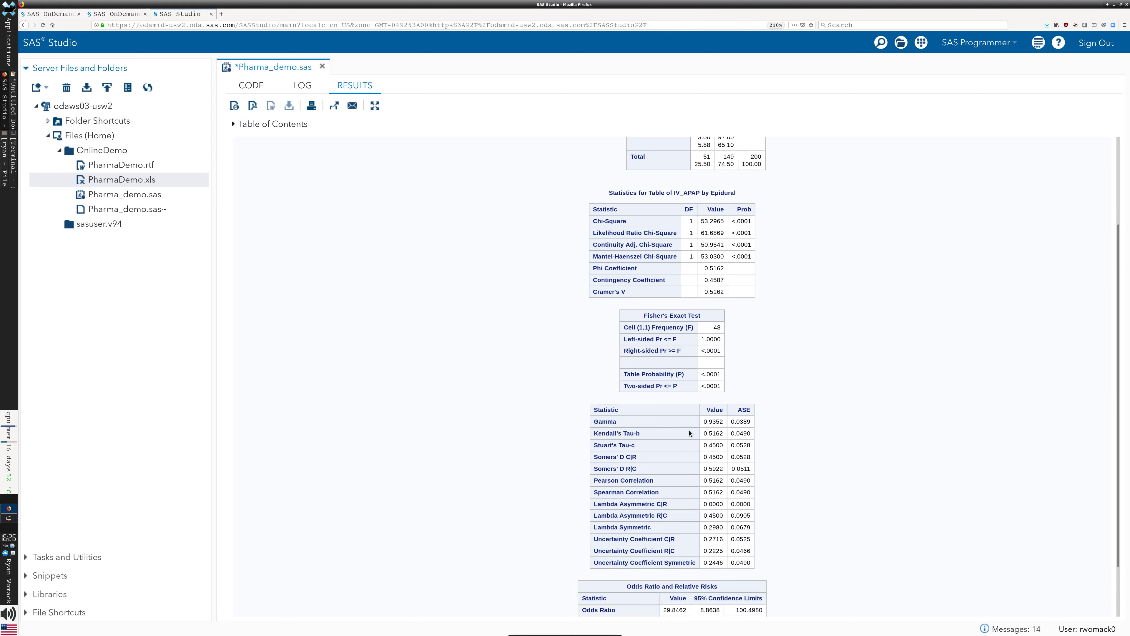
# - Review the program code from the data import to the chi-squared section, and briefly revisit the PROC FREQ results
pyautogui.click(252, 87)
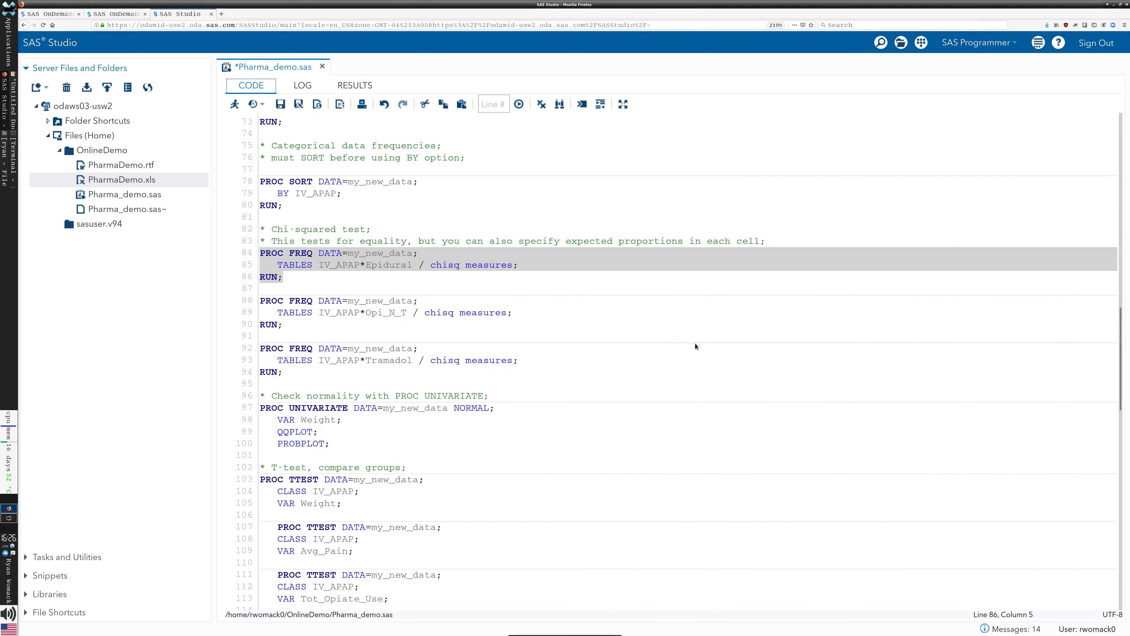
pyautogui.click(621, 265)
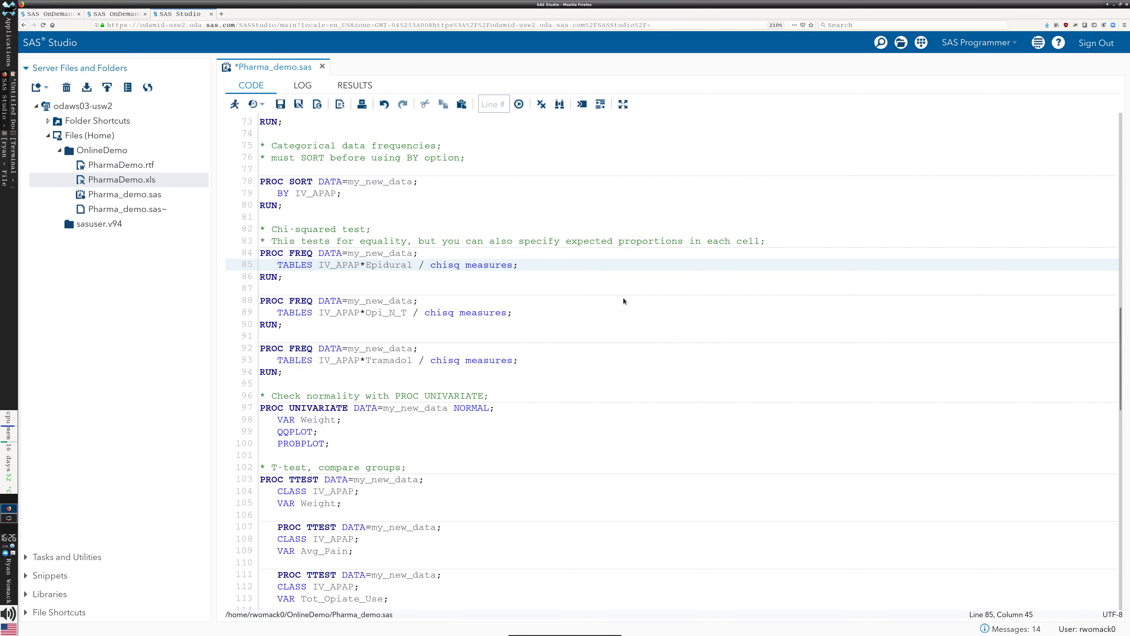
pyautogui.scroll(6, 435, 221)
pyautogui.scroll(12, 435, 221)
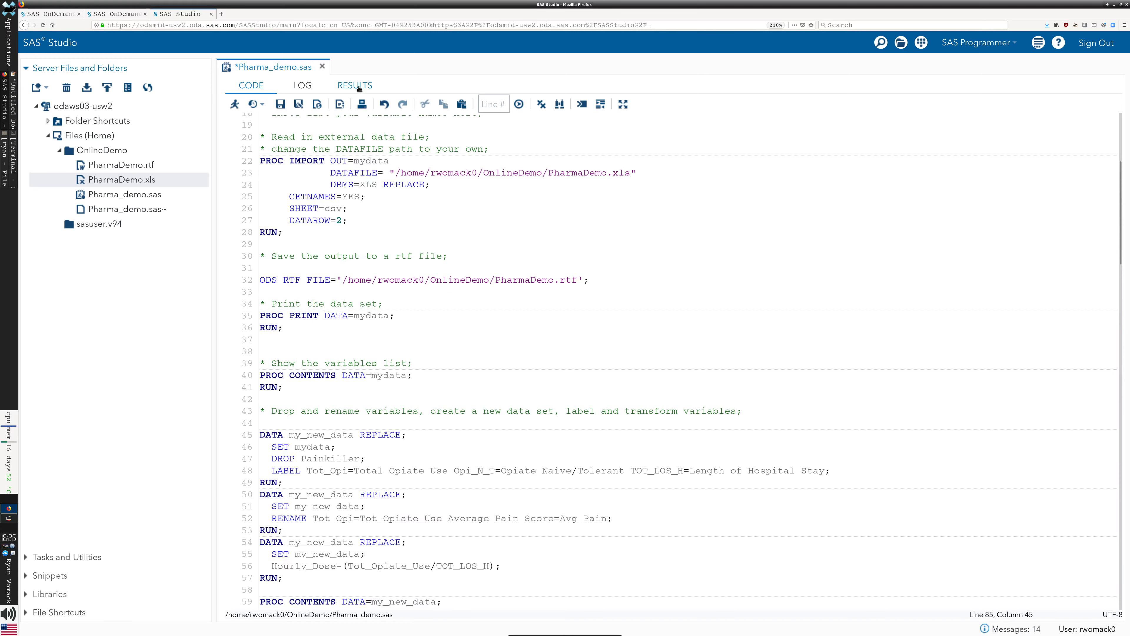
pyautogui.scroll(-8, 502, 325)
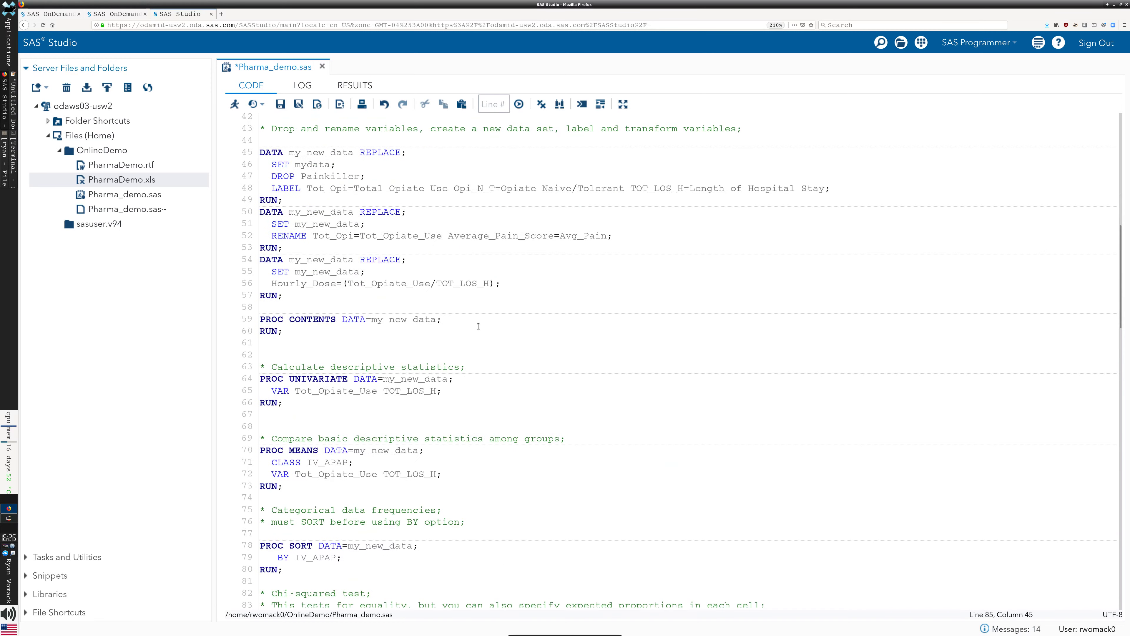
pyautogui.scroll(-4, 478, 326)
pyautogui.press('F3')
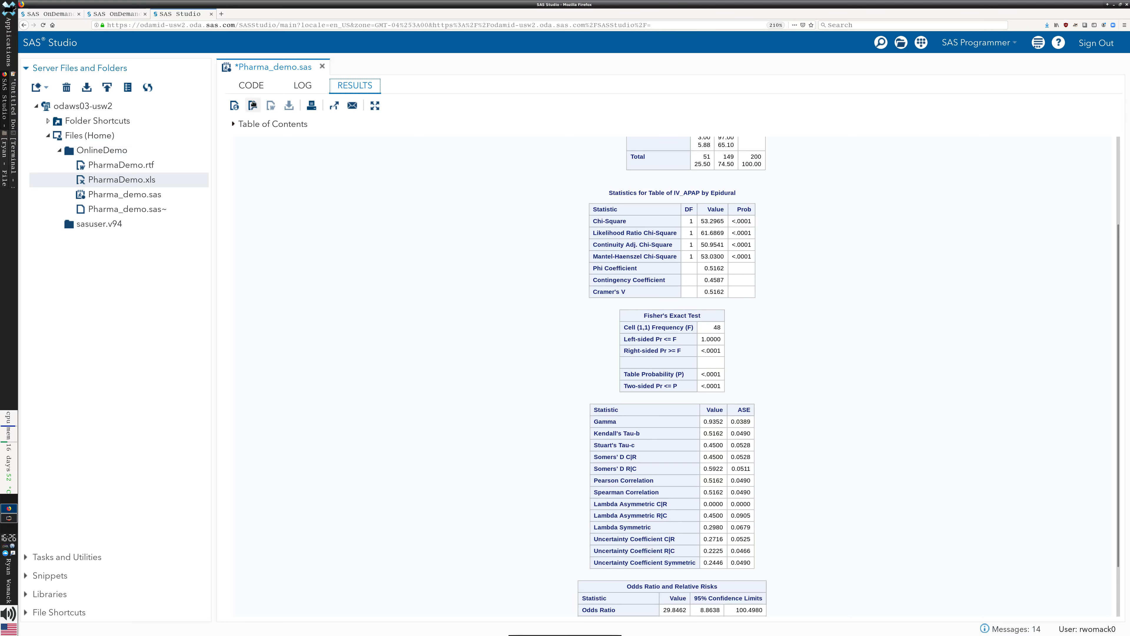
pyautogui.click(251, 86)
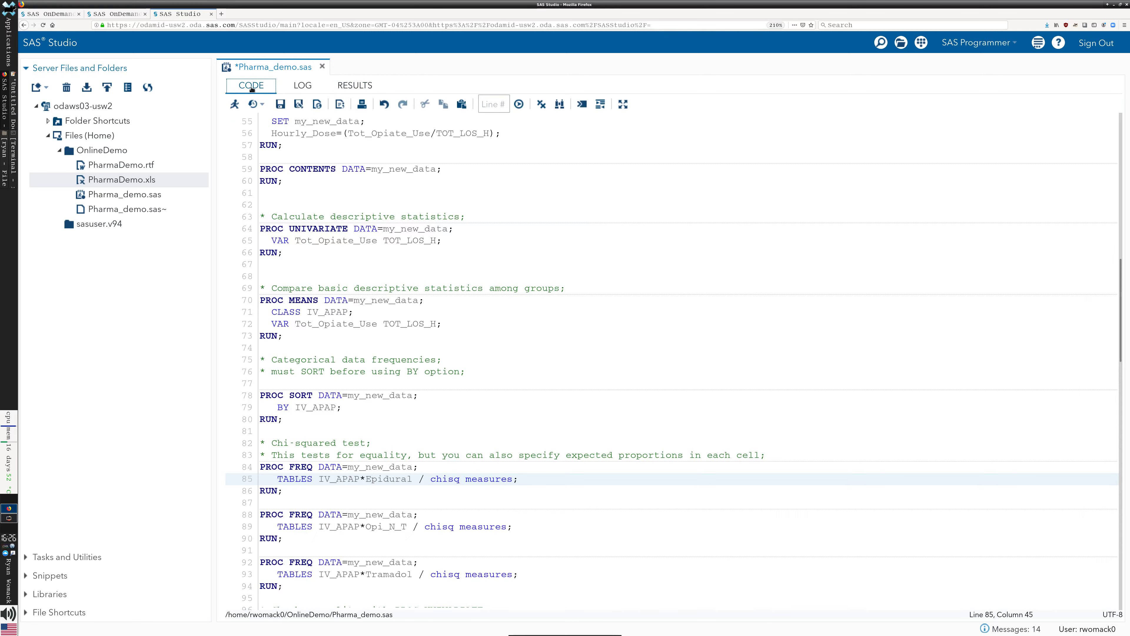
# - Review the PROC FREQ blocks that test IV_APAP against Opi_N_T and Tramadol in the chi-squared section
pyautogui.click(822, 352)
pyautogui.scroll(-8, 822, 354)
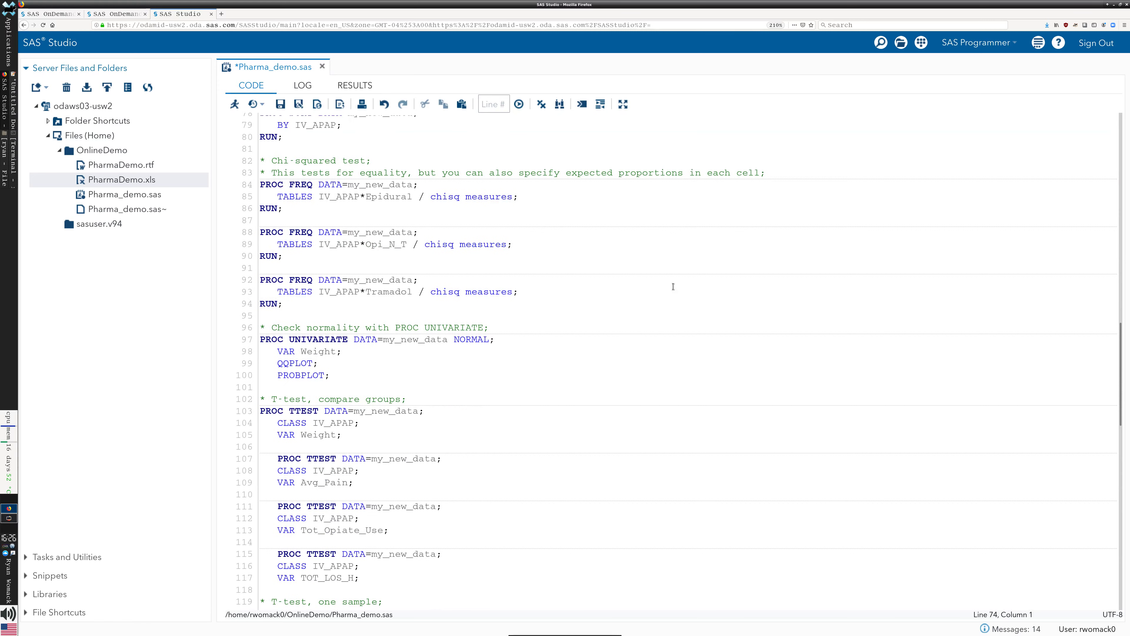
pyautogui.click(587, 256)
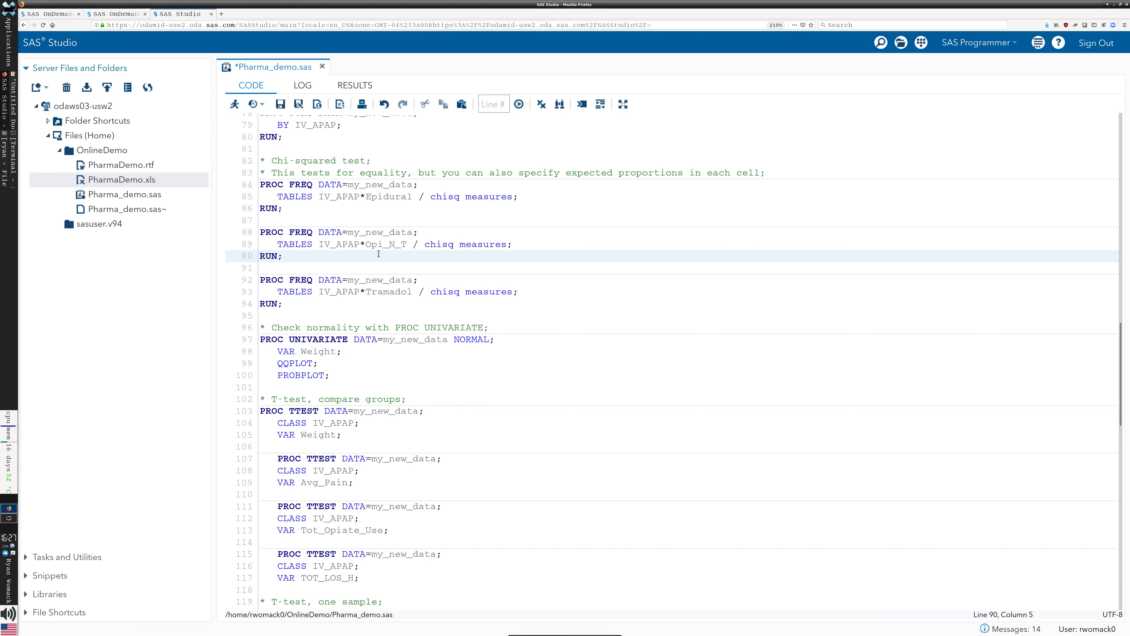
pyautogui.click(372, 245)
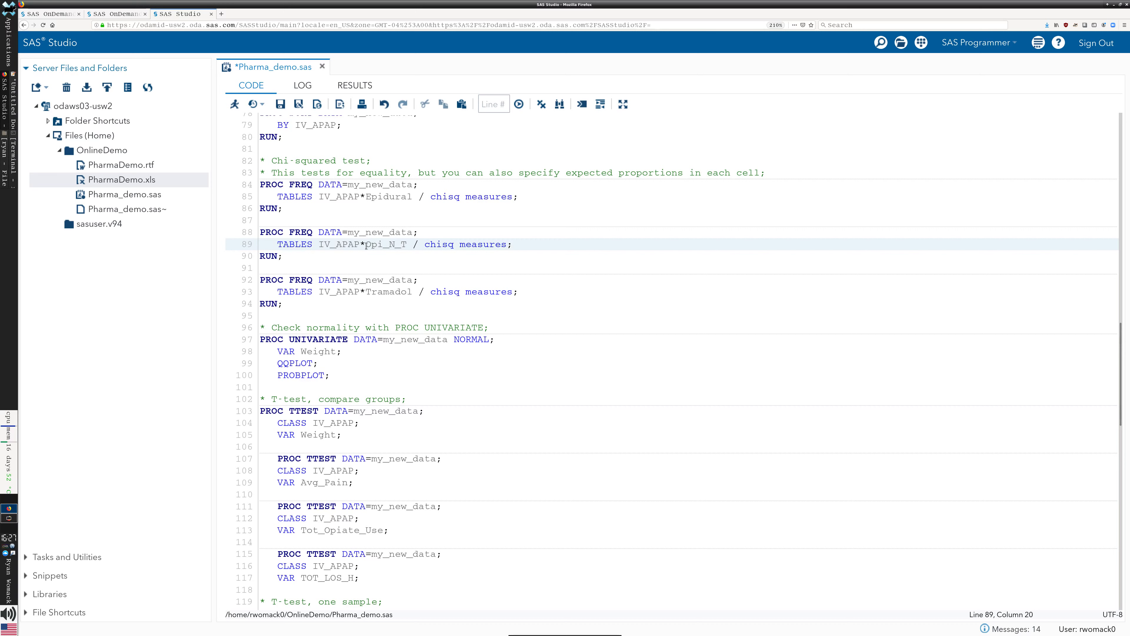
pyautogui.click(373, 292)
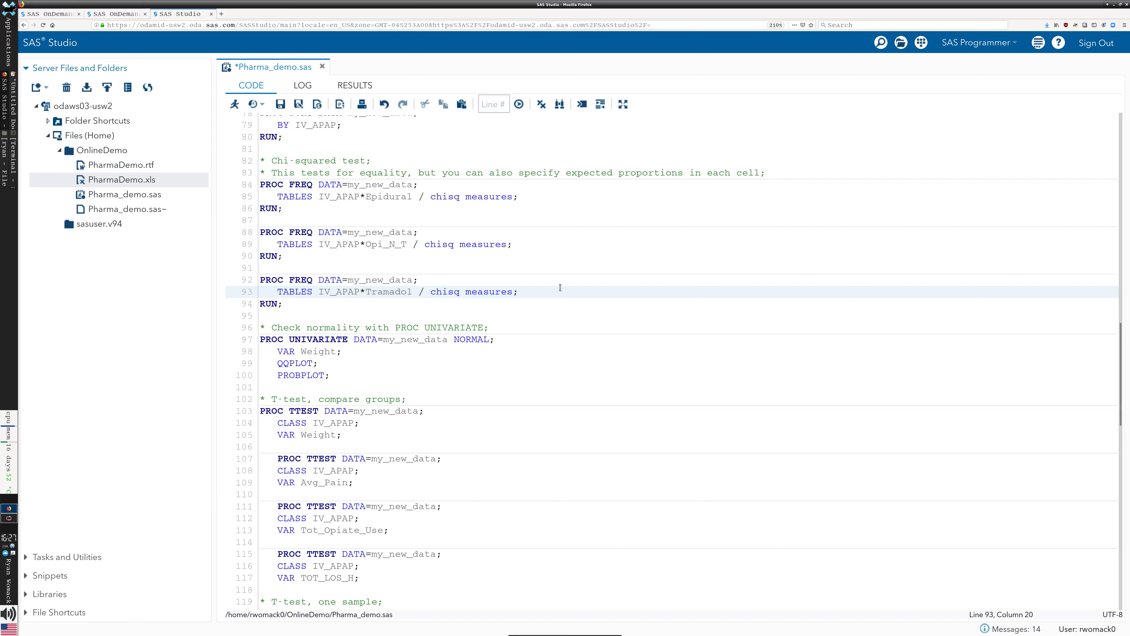
pyautogui.press('Left')
pyautogui.scroll(-2, 444, 371)
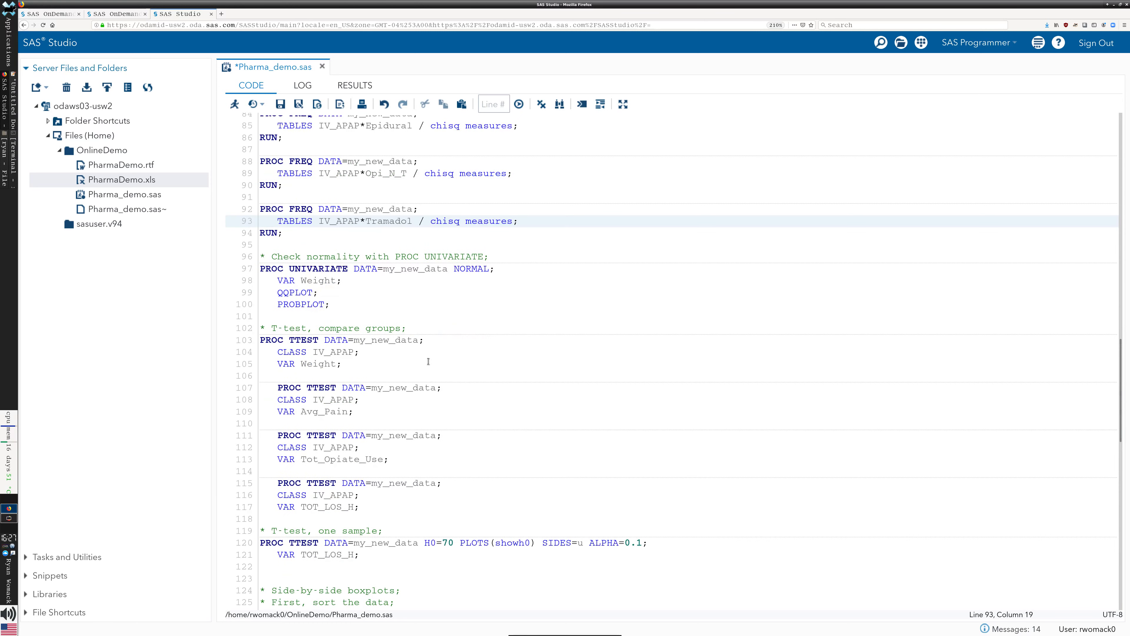
pyautogui.scroll(2, 479, 272)
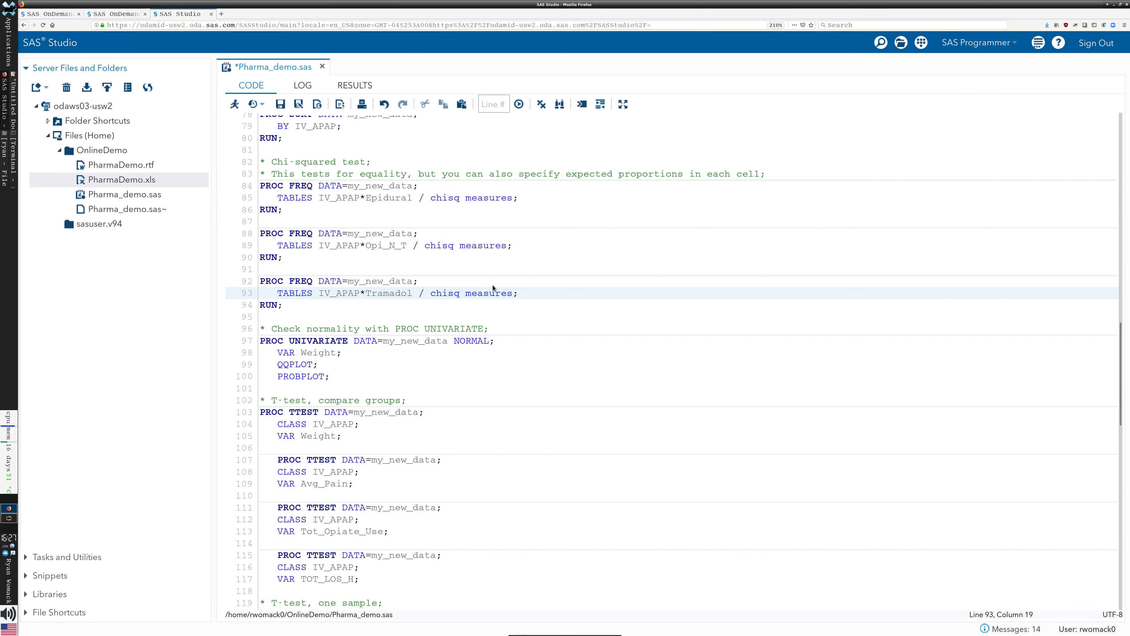
# - Examine the PROC UNIVARIATE normality block, including its NORMAL option, Weight variable, QQPLOT and PROBPLOT statements
pyautogui.click(377, 384)
pyautogui.click(362, 377)
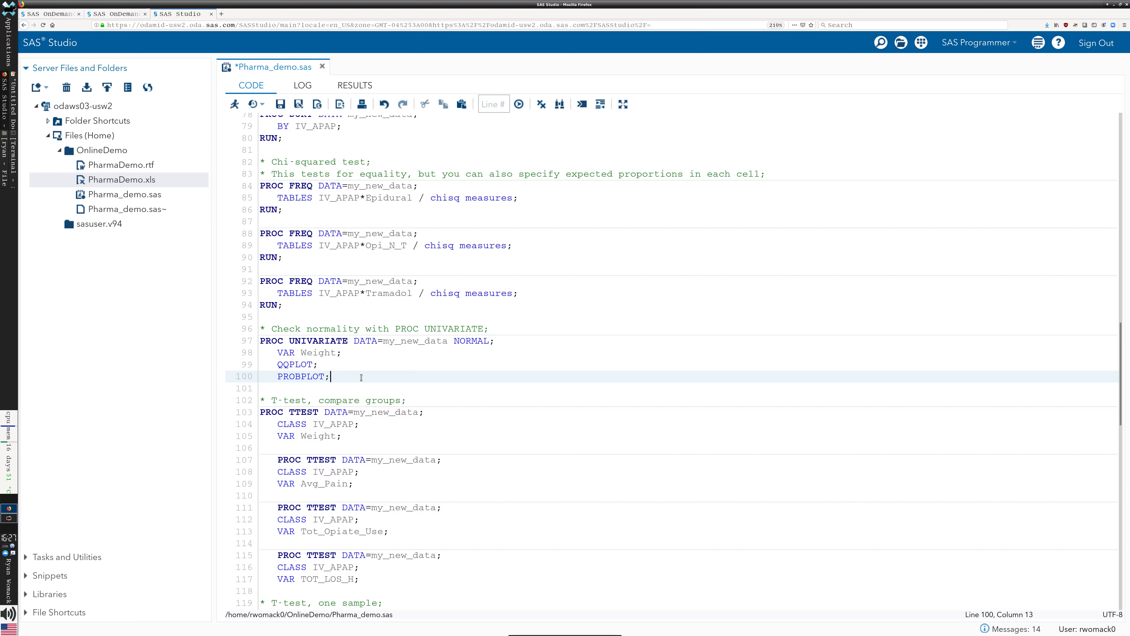
pyautogui.click(313, 352)
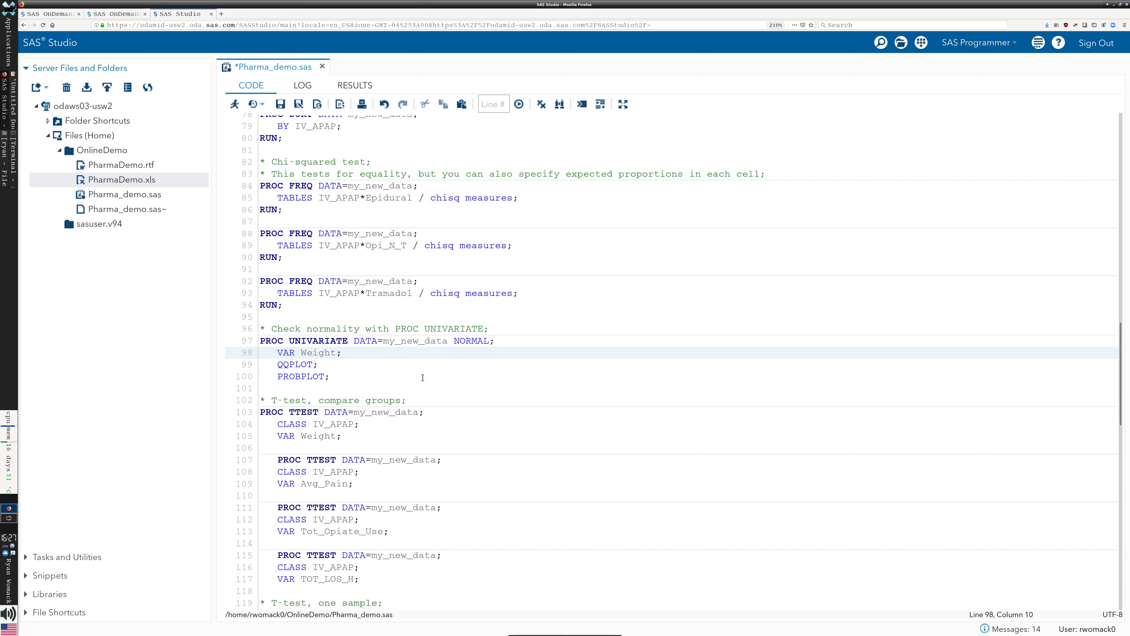
pyautogui.click(465, 340)
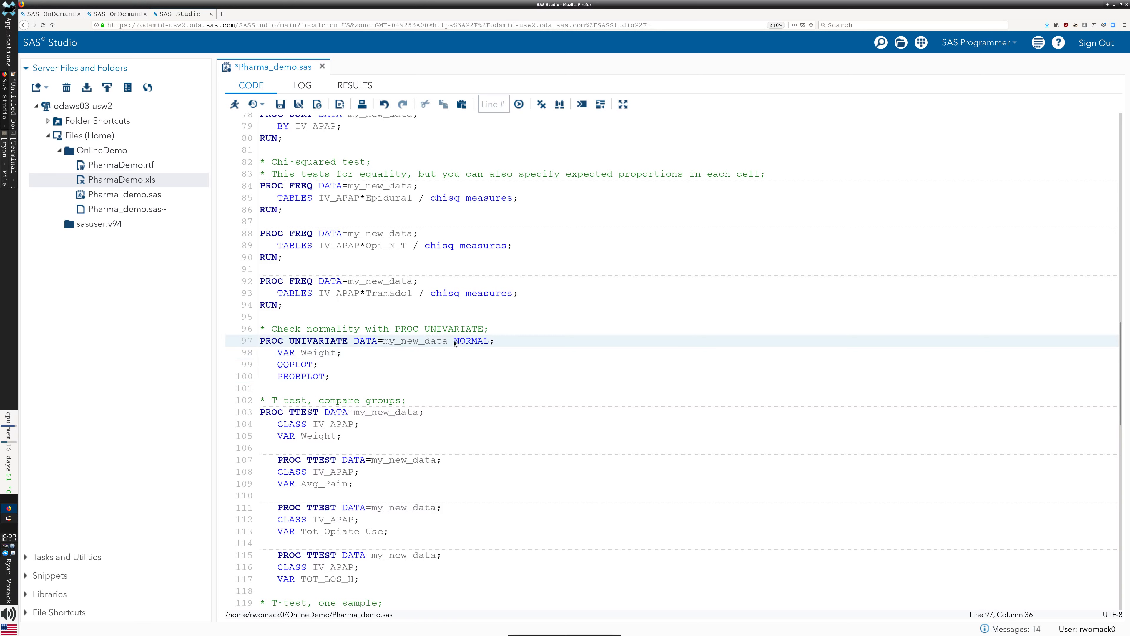
pyautogui.moveTo(453, 341); pyautogui.dragTo(480, 339)
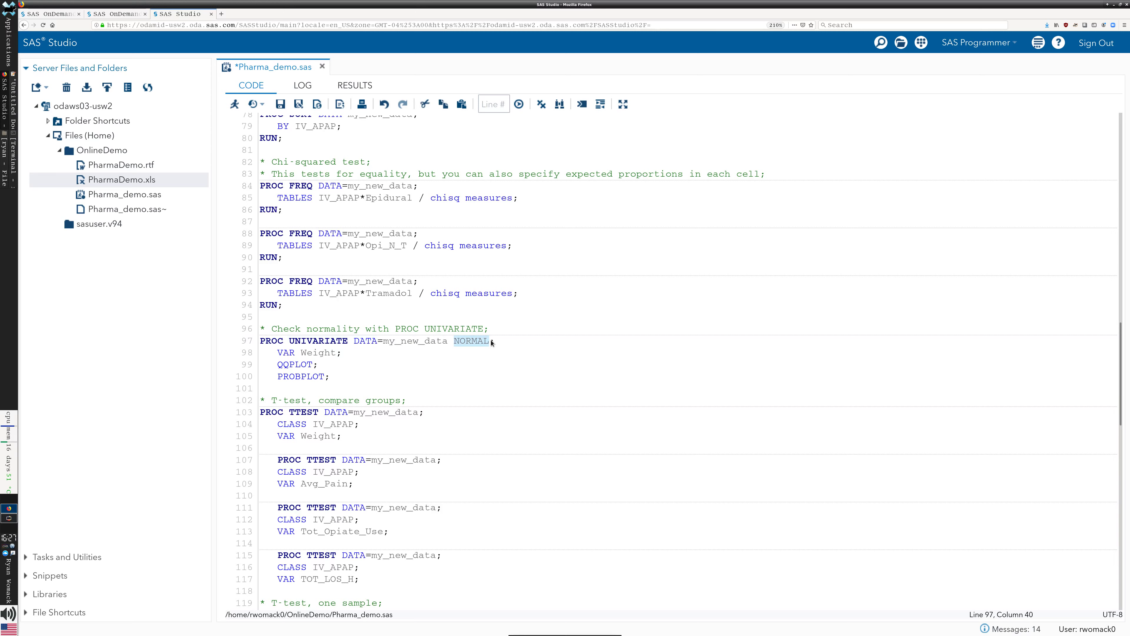
pyautogui.click(375, 364)
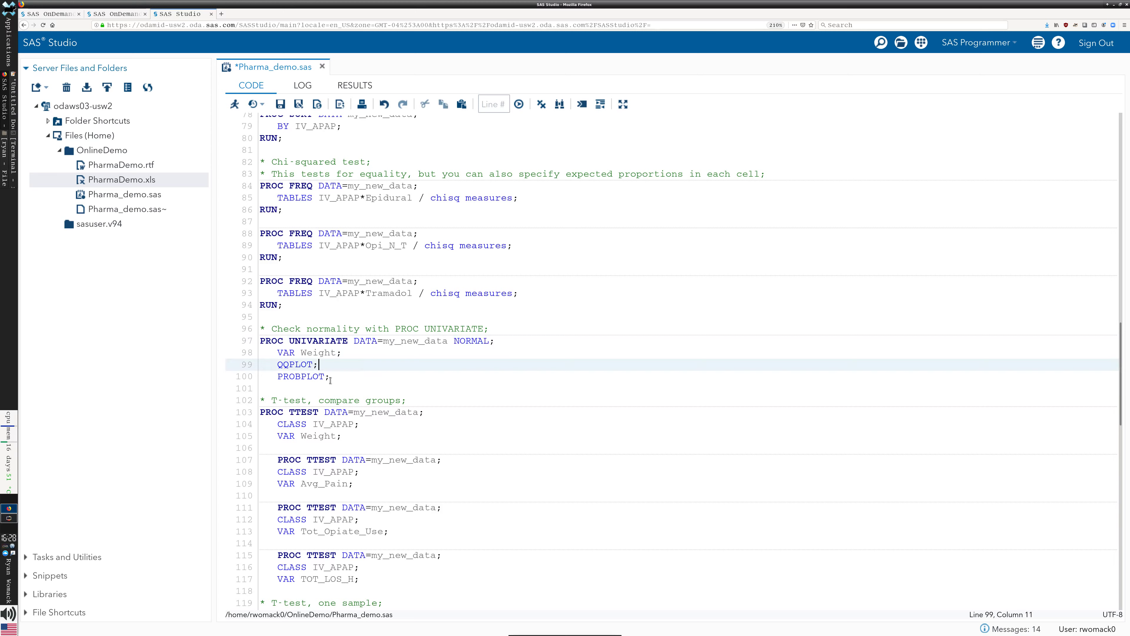
pyautogui.click(299, 365)
pyautogui.click(333, 376)
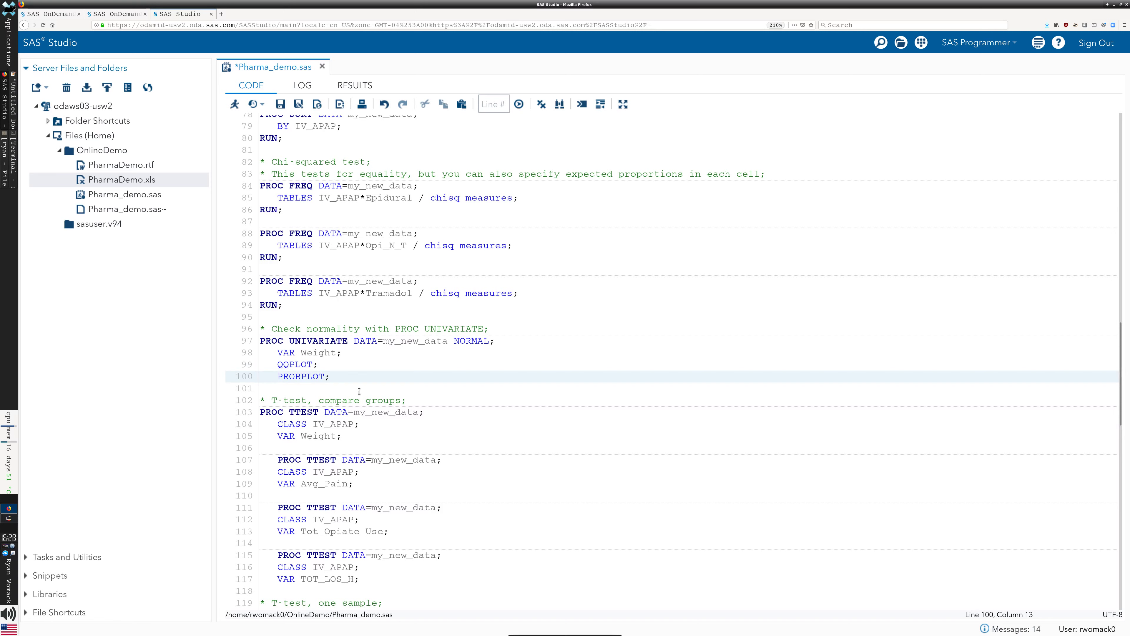
# - Run only the PROC UNIVARIATE block that checks the normality of Weight with Q-Q and probability plots
pyautogui.click(286, 387)
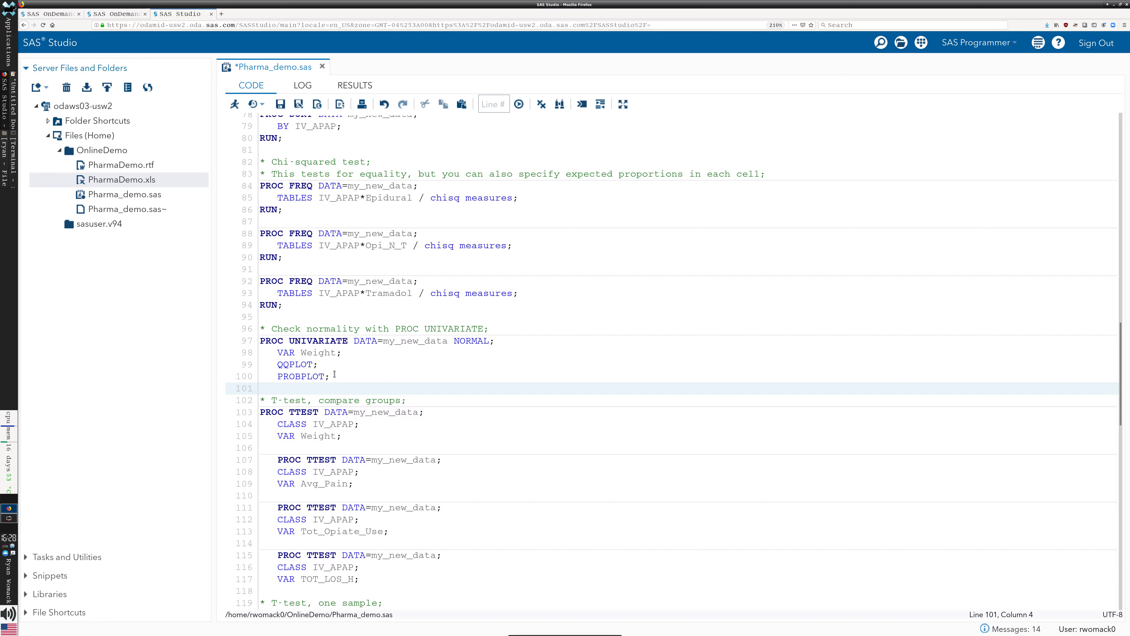
pyautogui.moveTo(335, 376); pyautogui.dragTo(258, 341)
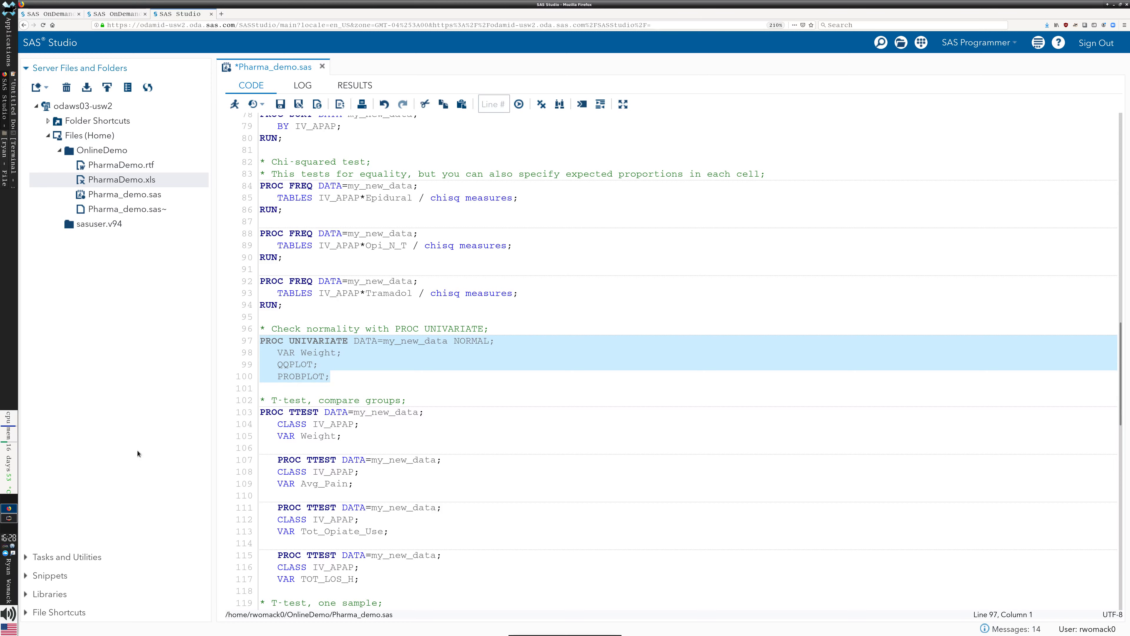
pyautogui.click(234, 105)
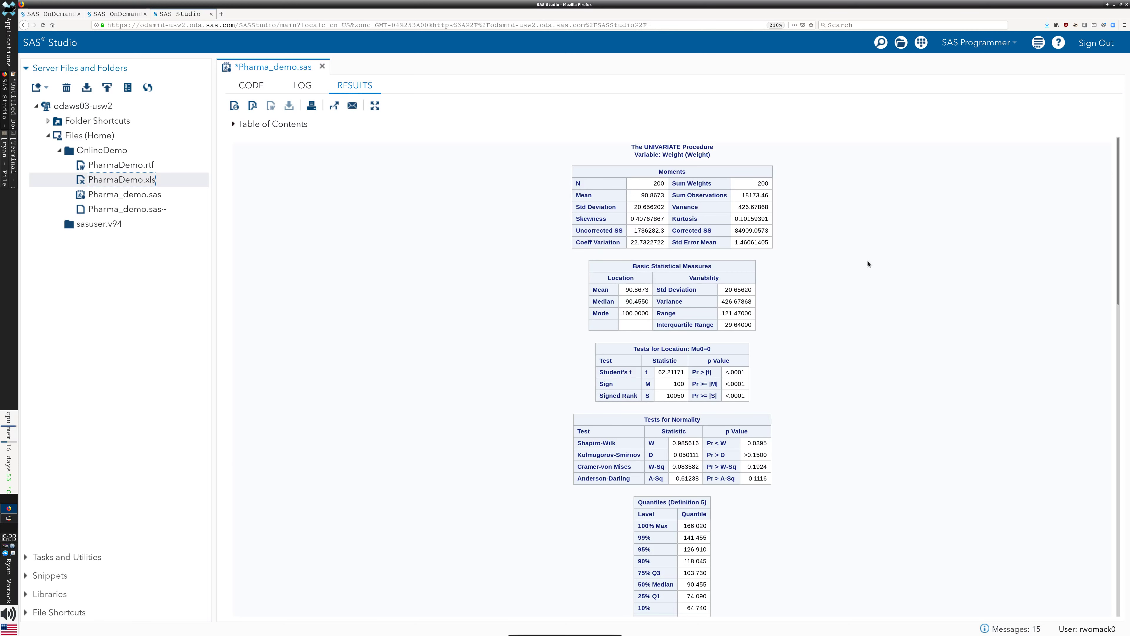
# - Examine the normality tests, quantiles, extreme observations, Q-Q plot and probability plot produced for Weight
pyautogui.scroll(-3, 873, 273)
pyautogui.scroll(3, 874, 273)
pyautogui.scroll(-3, 837, 318)
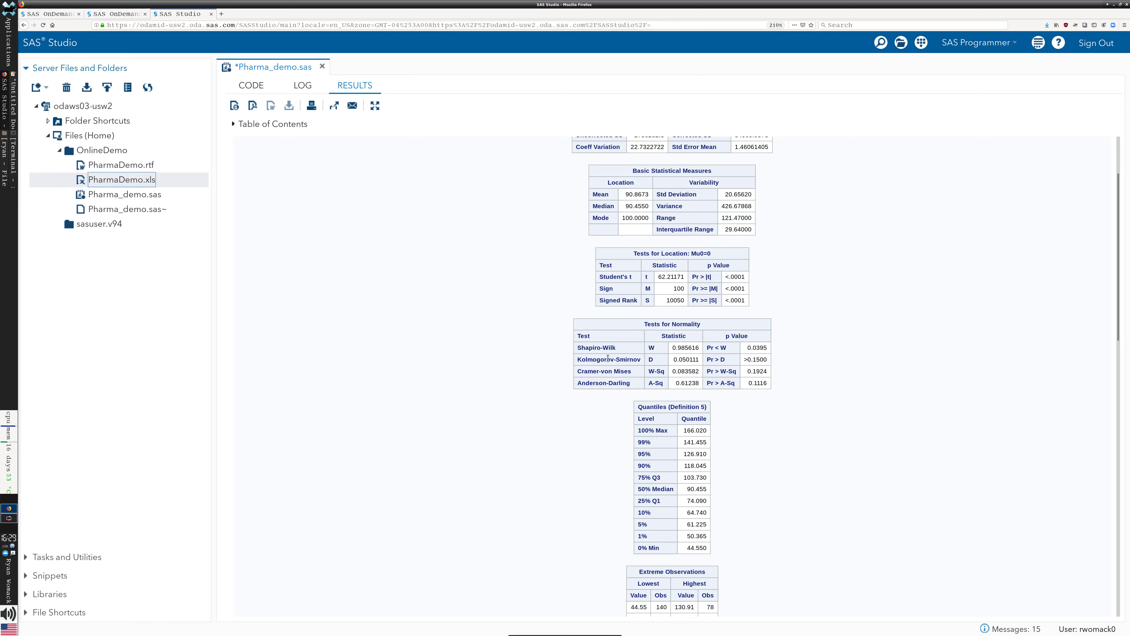
pyautogui.scroll(-2, 915, 358)
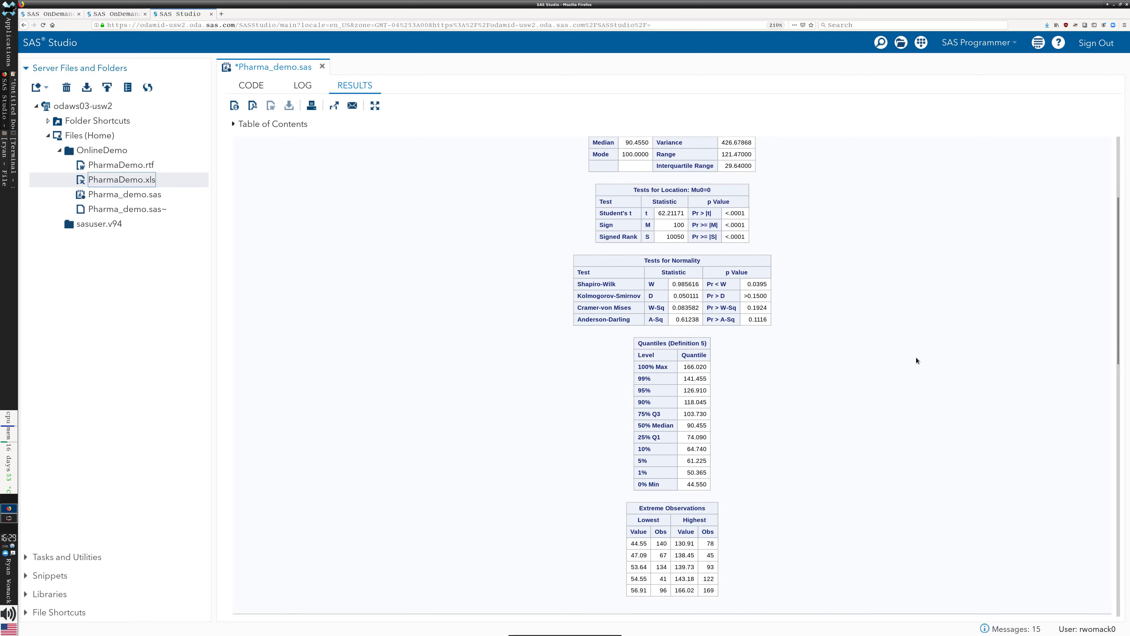
pyautogui.scroll(-3, 915, 358)
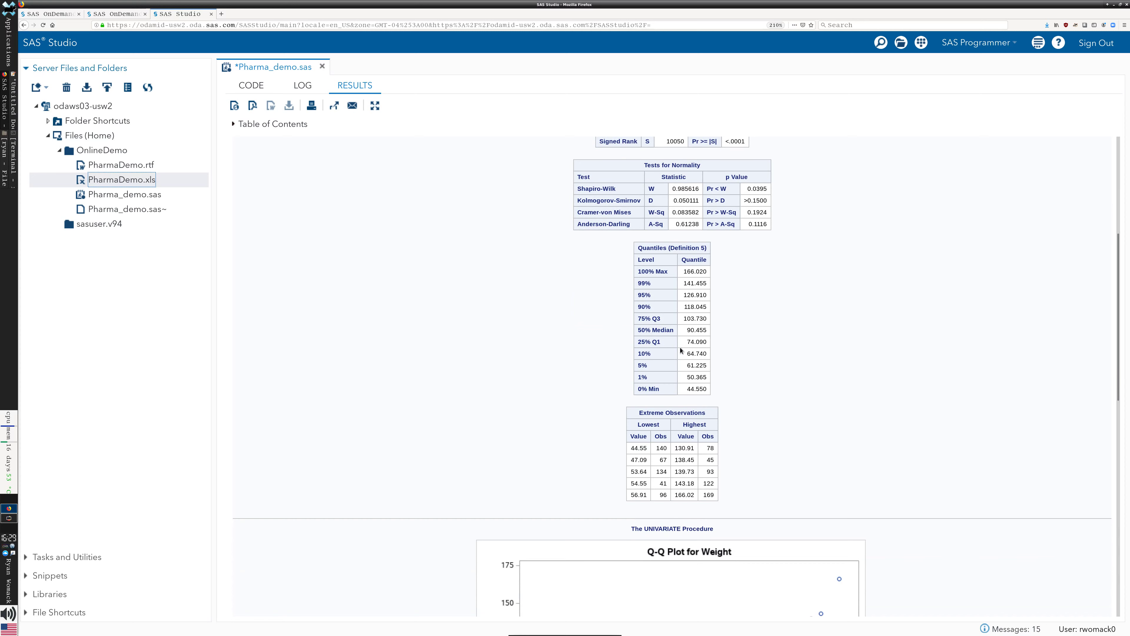
pyautogui.scroll(-8, 996, 310)
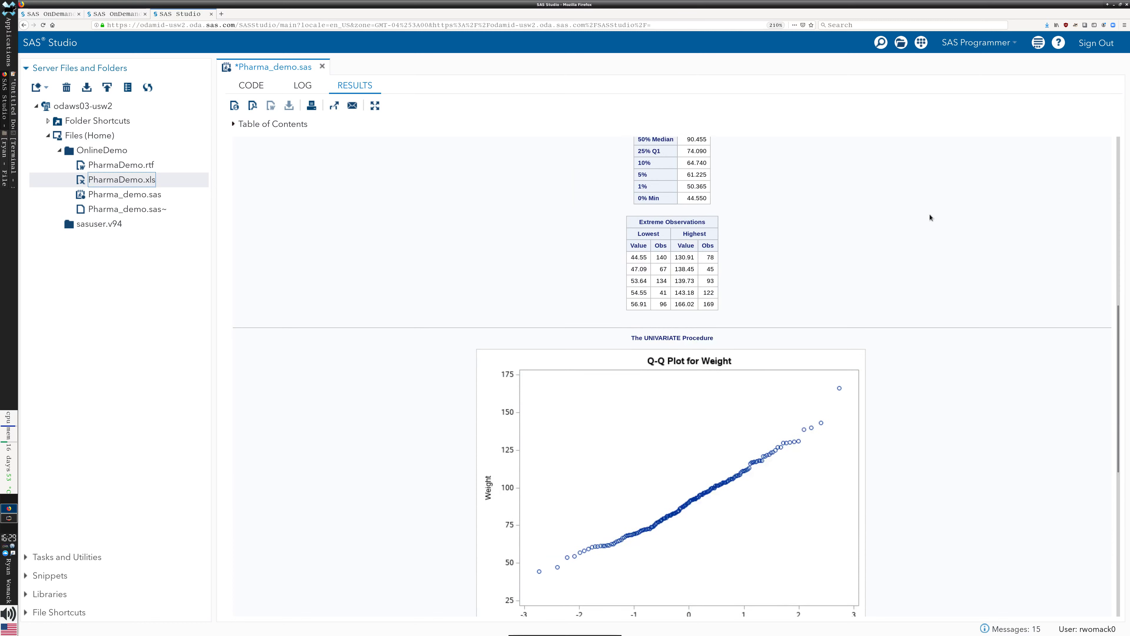
pyautogui.scroll(-7, 897, 346)
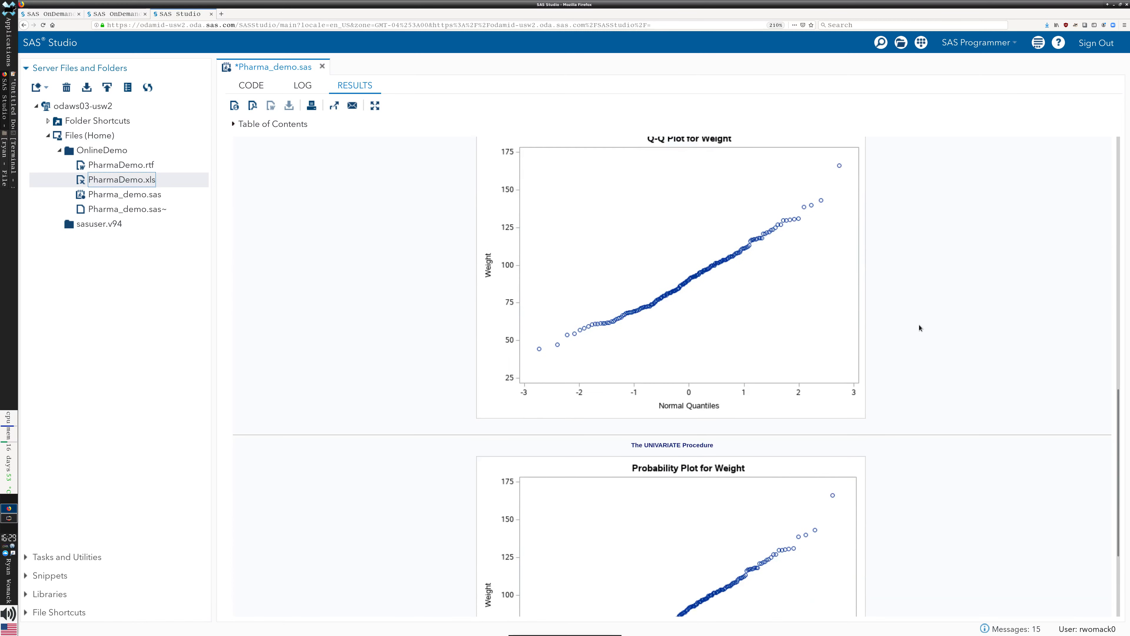
pyautogui.scroll(3, 940, 309)
pyautogui.scroll(-5, 945, 315)
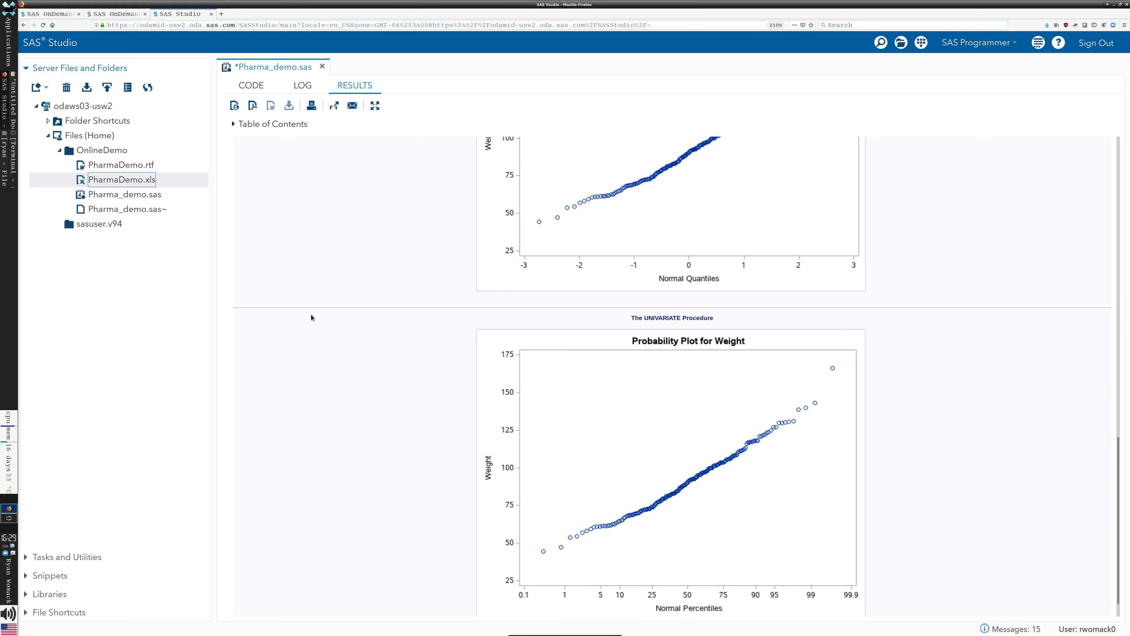
# - Run only the first PROC TTEST block, comparing Weight between the IV_APAP groups
pyautogui.click(248, 89)
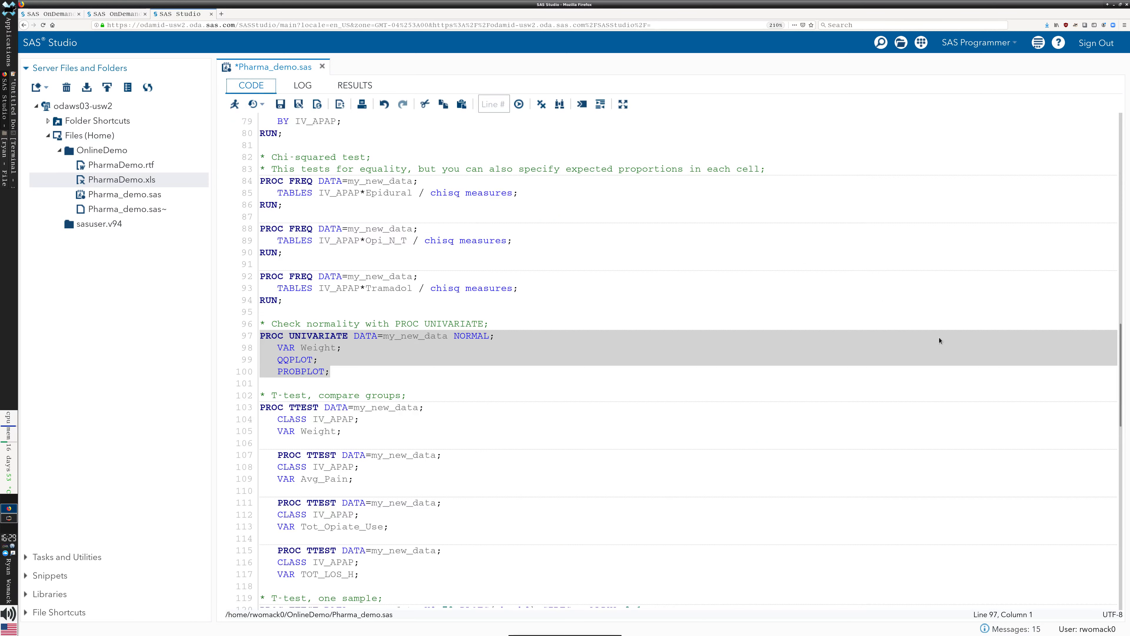
pyautogui.scroll(-4, 887, 366)
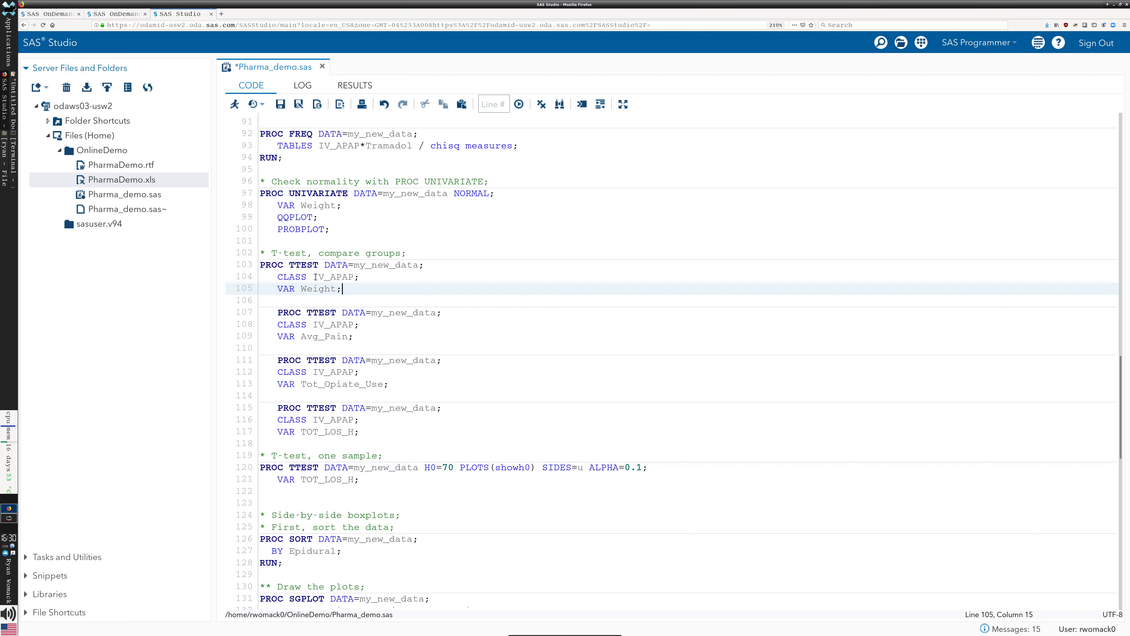
pyautogui.moveTo(316, 276); pyautogui.dragTo(352, 280)
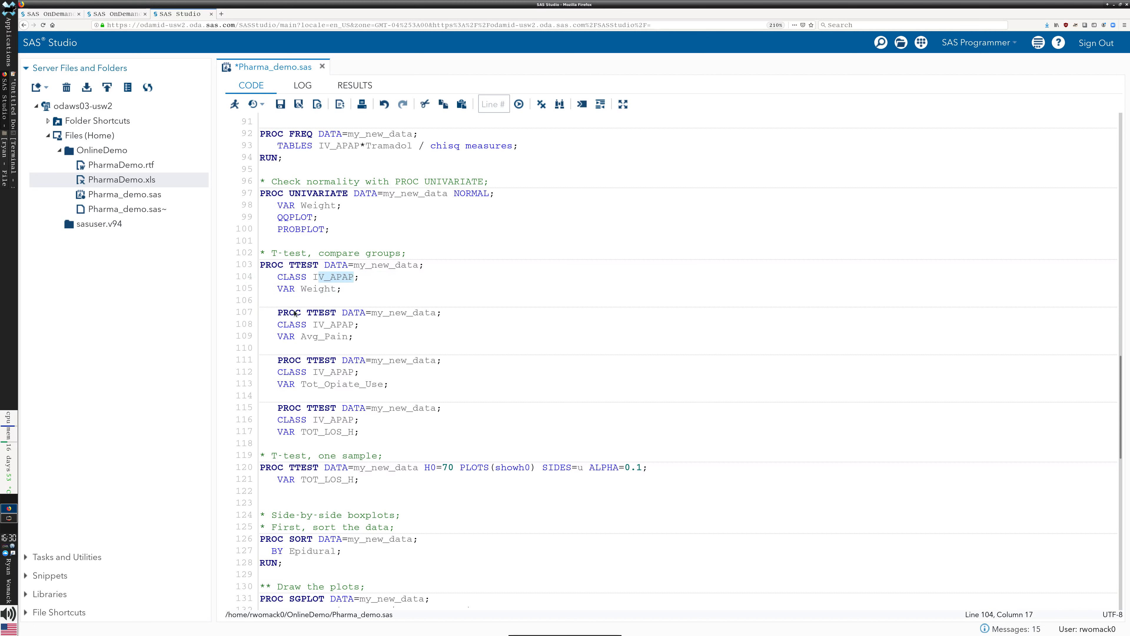
pyautogui.click(324, 302)
pyautogui.click(381, 293)
pyautogui.press('Left')
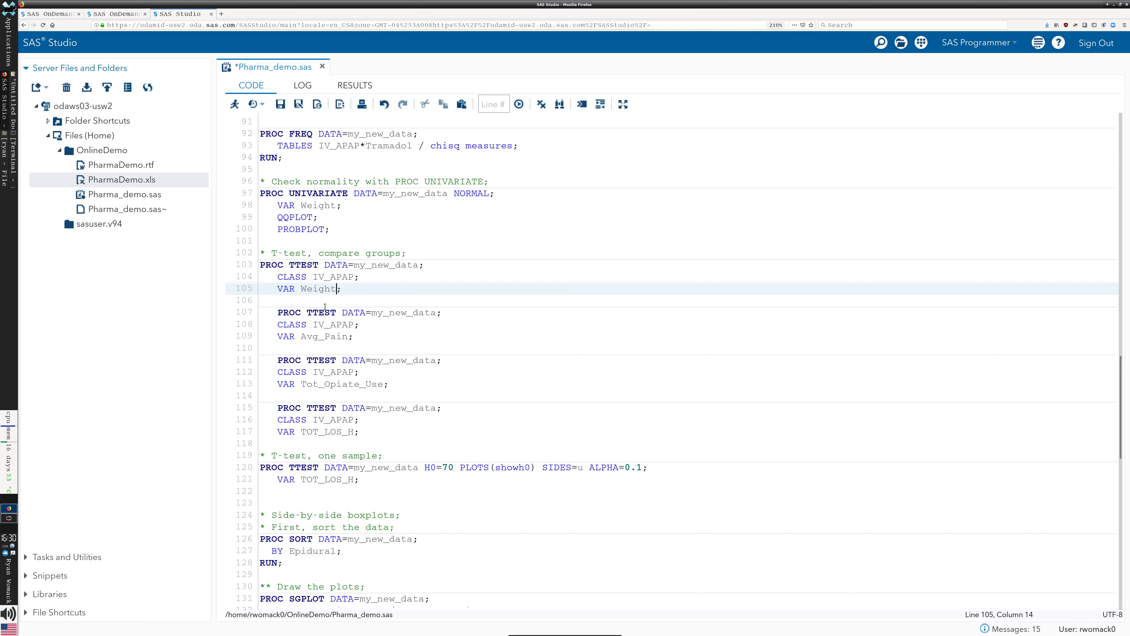
pyautogui.press('Down')
pyautogui.moveTo(287, 300); pyautogui.dragTo(261, 263)
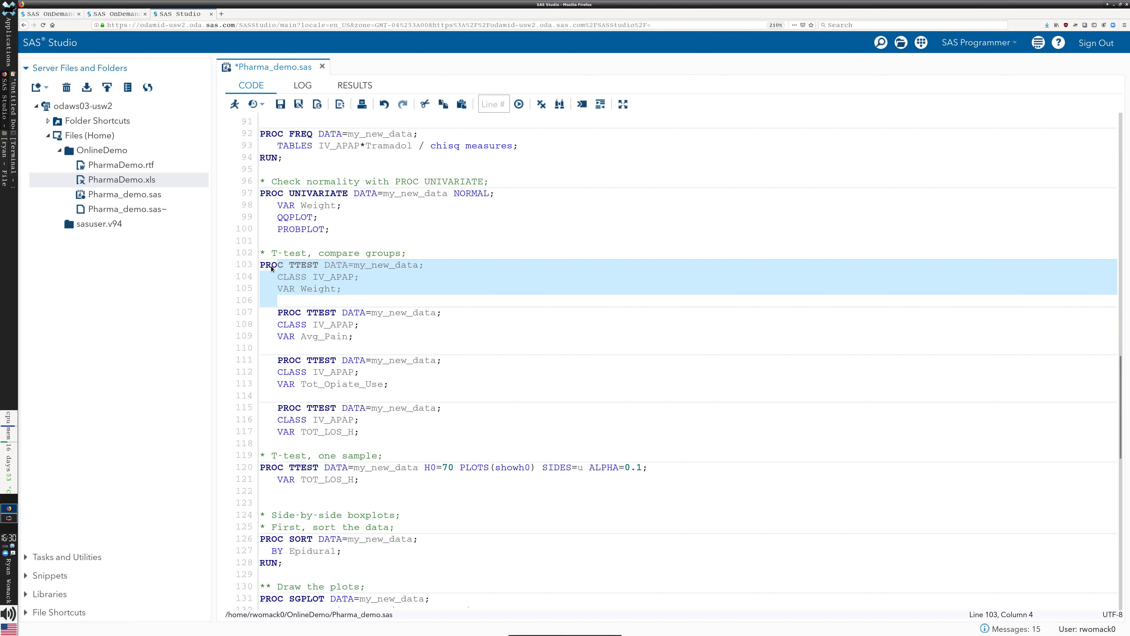
pyautogui.click(253, 88)
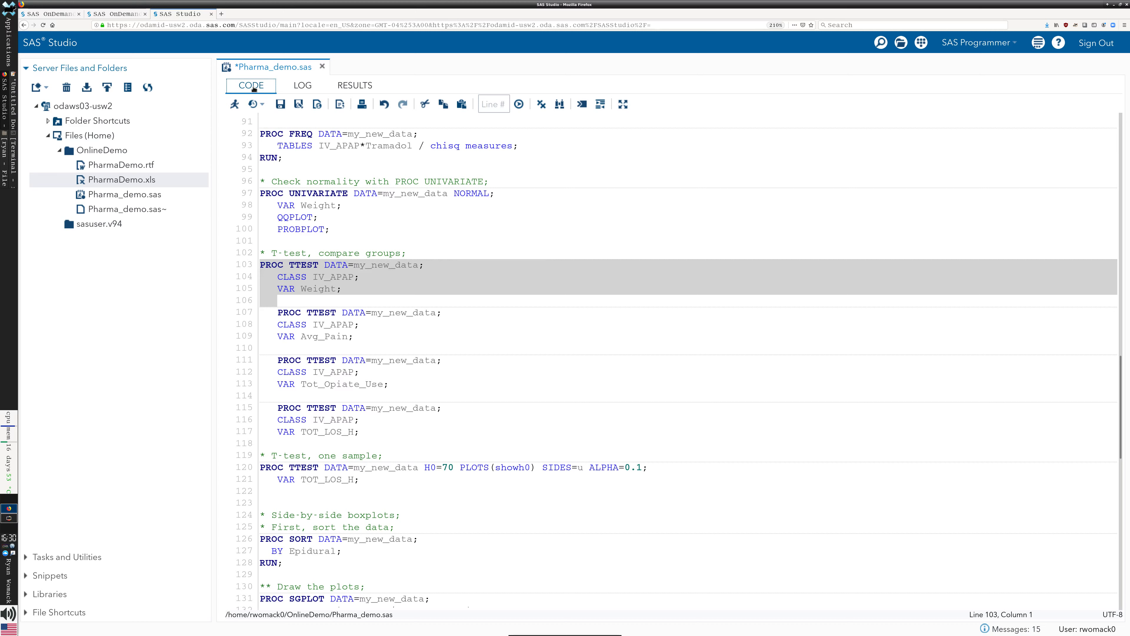
pyautogui.click(235, 103)
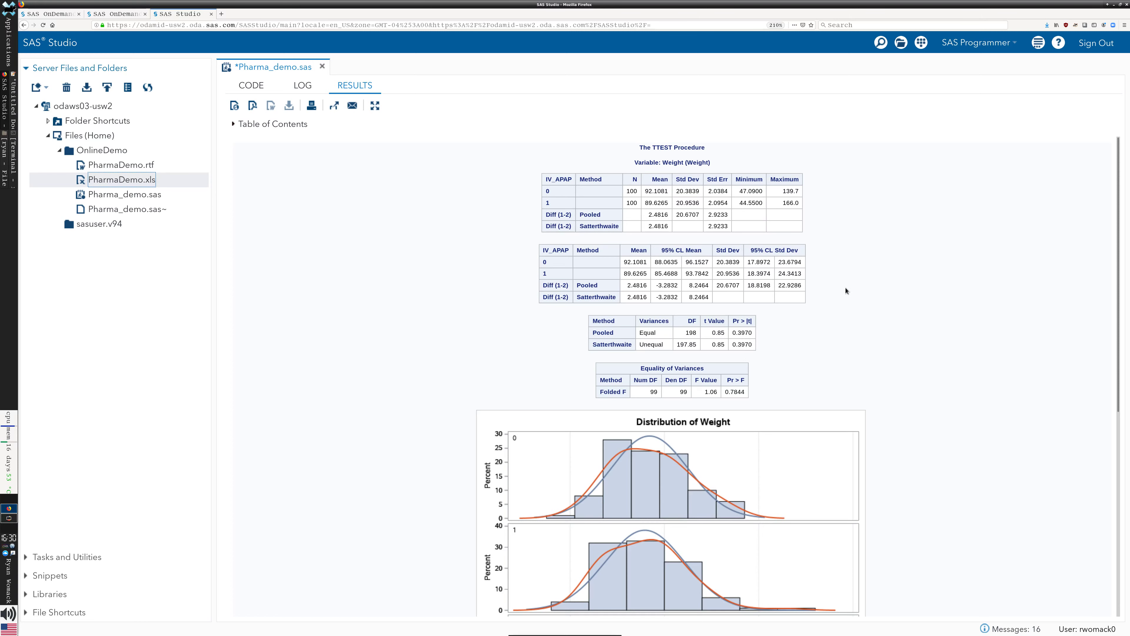
# - Examine the Weight t-test results, including the group distributions, boxplots, Q-Q plots and statistics tables
pyautogui.scroll(-6, 845, 287)
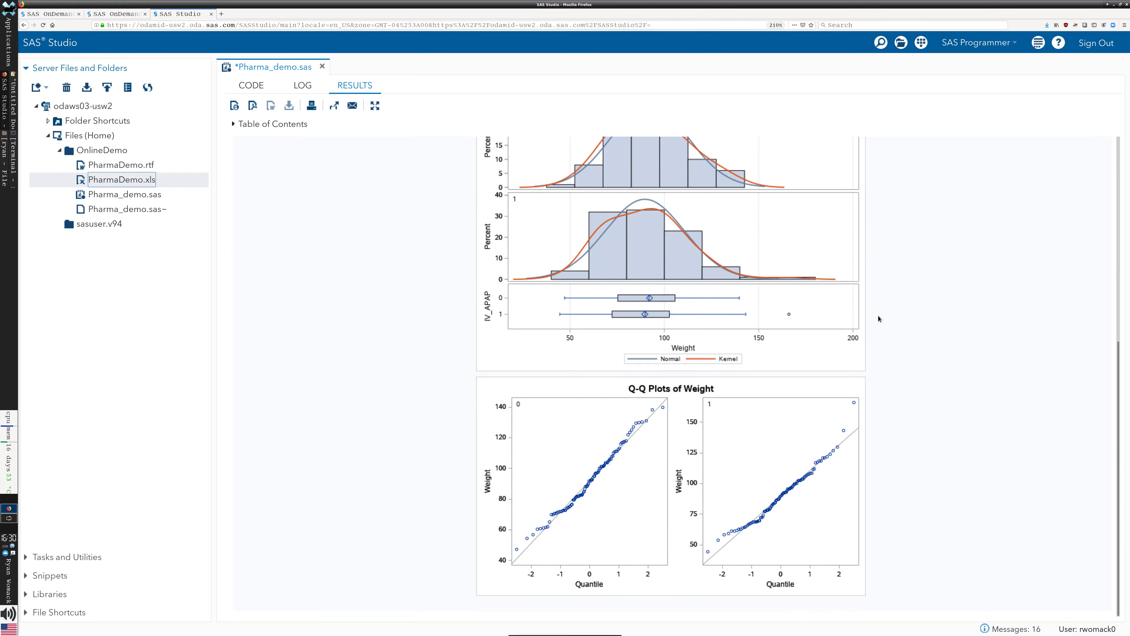
pyautogui.scroll(2, 1031, 213)
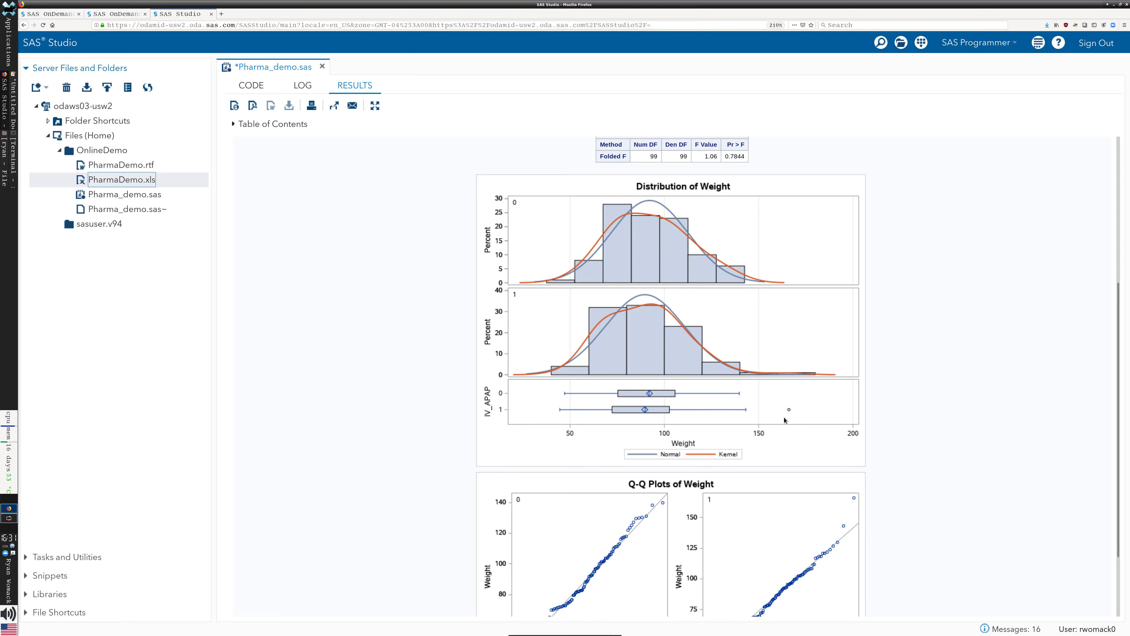
pyautogui.scroll(-4, 731, 466)
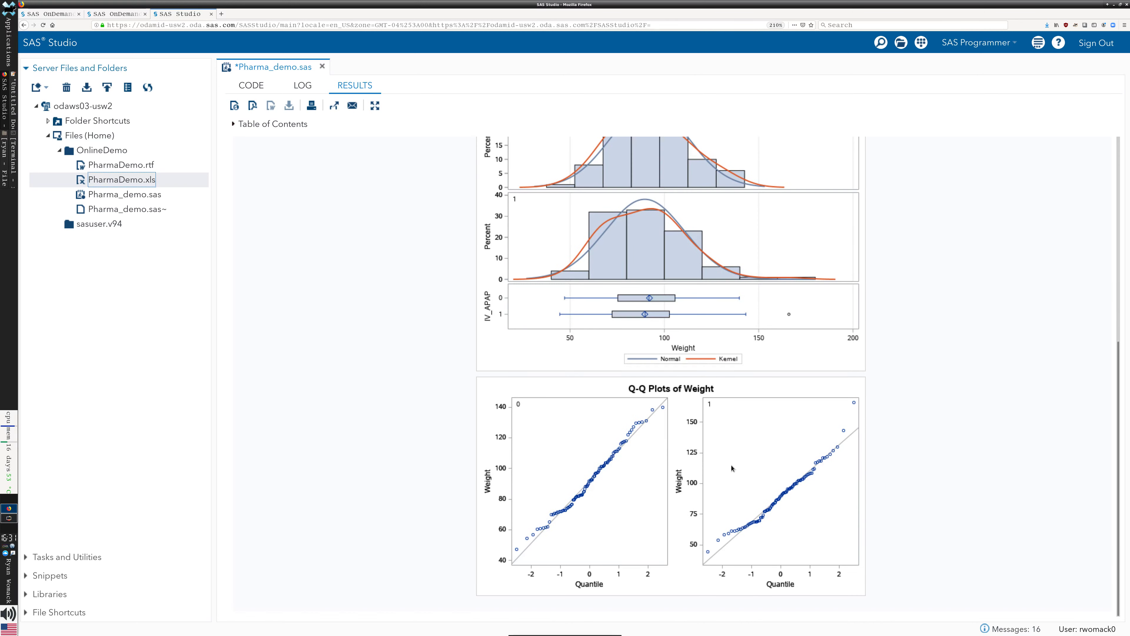
pyautogui.scroll(12, 731, 464)
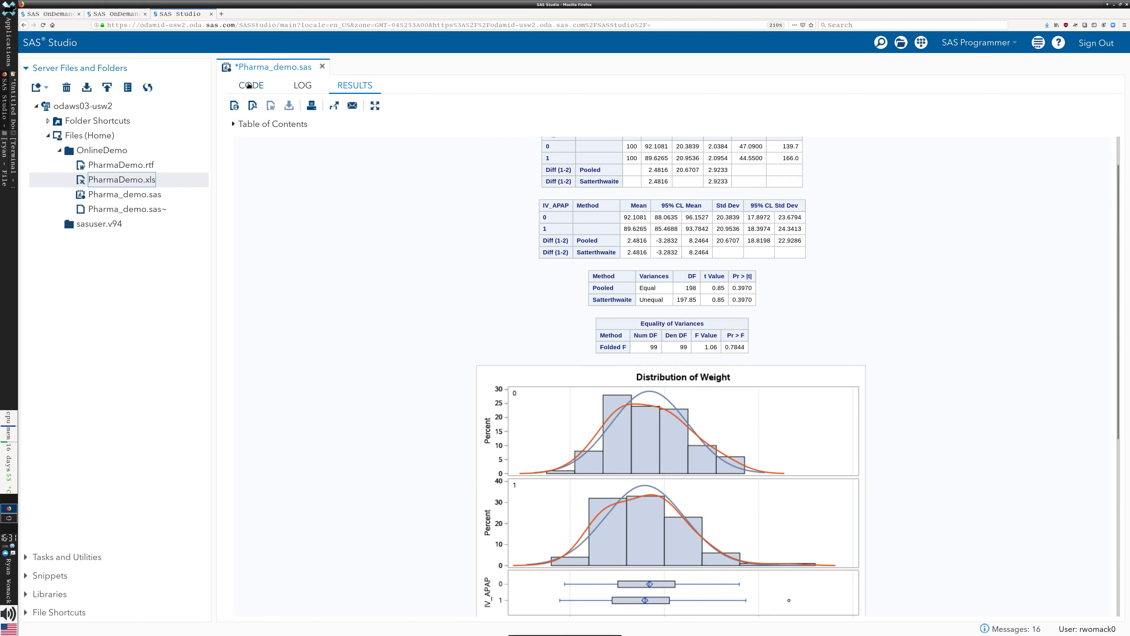
# - Return to the program code and review the remaining IV_APAP t-test blocks and the one-sample t-test on TOT_LOS_H
pyautogui.click(249, 85)
pyautogui.click(374, 341)
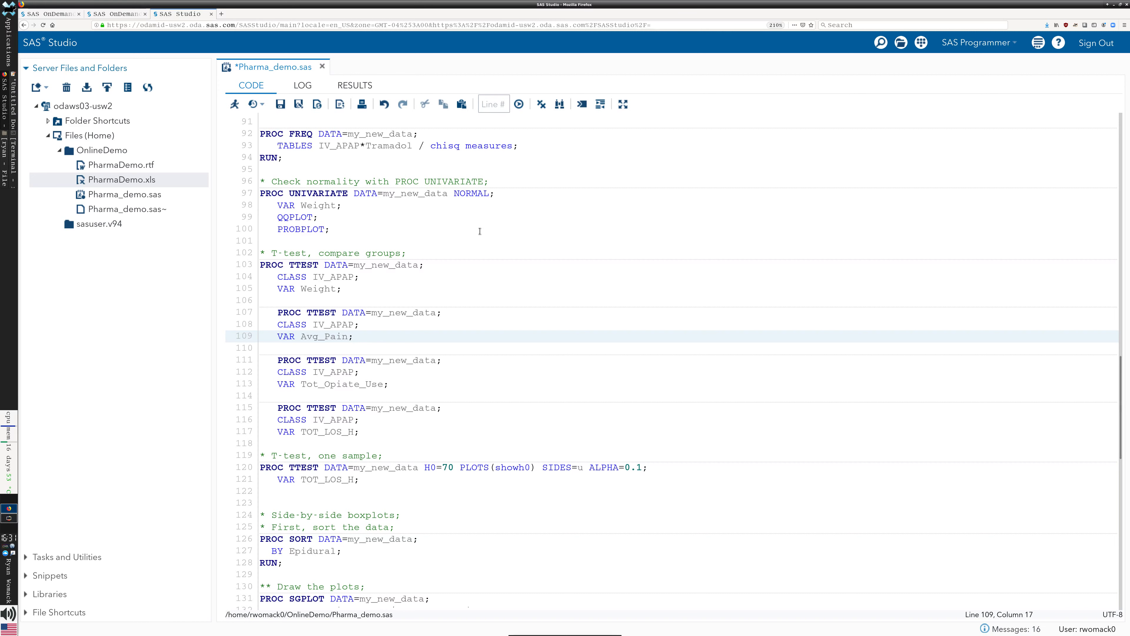
pyautogui.scroll(-2, 352, 242)
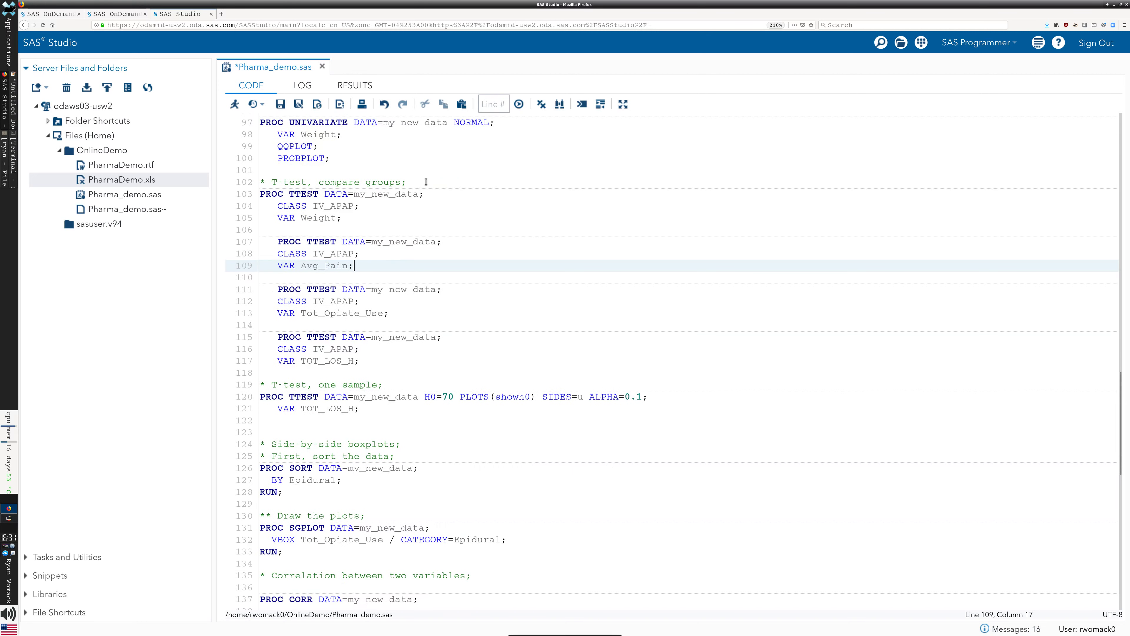
pyautogui.scroll(-2, 513, 369)
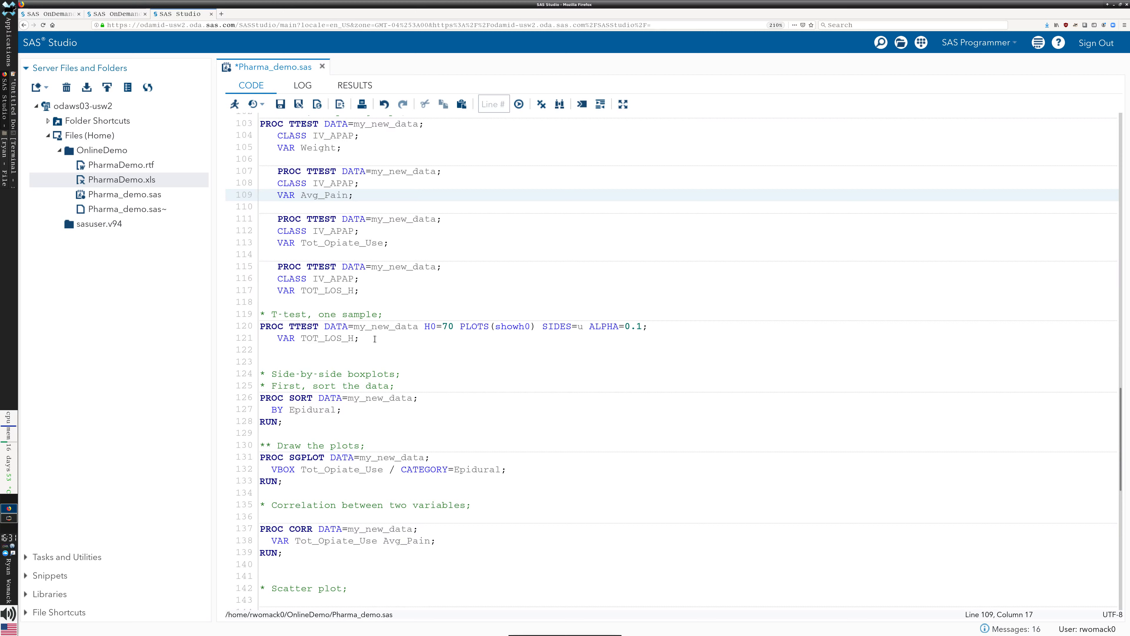
# - Review the one-sample PROC TTEST block on TOT_LOS_H, including its H0=70, PLOTS(showh0), SIDES=u and ALPHA=0.1 options
pyautogui.moveTo(374, 338); pyautogui.dragTo(261, 330)
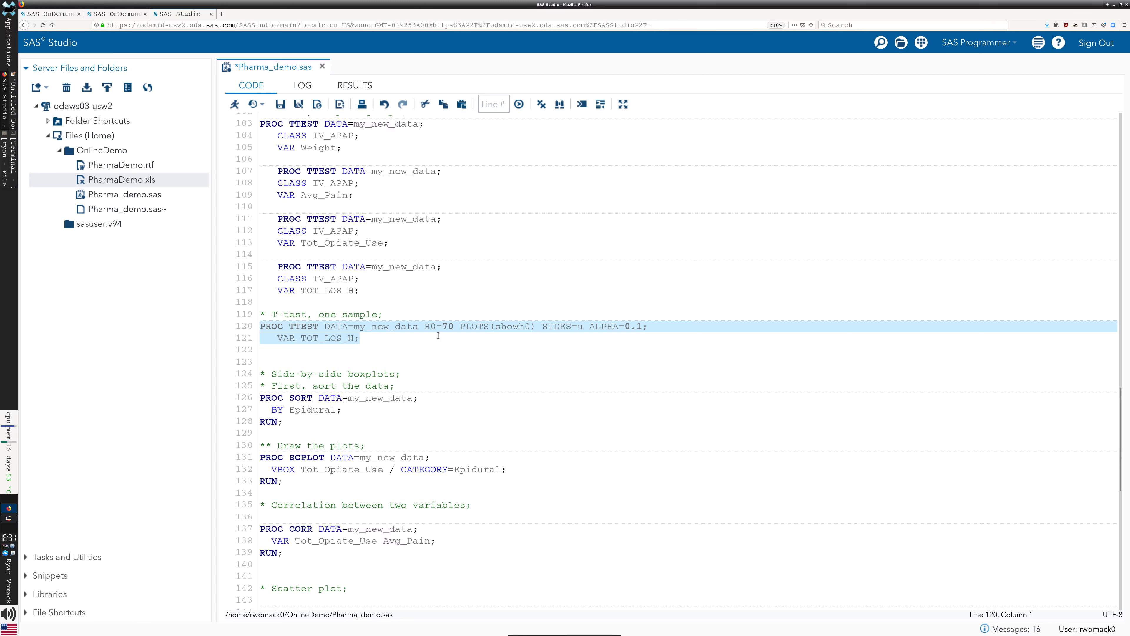
pyautogui.press('Home')
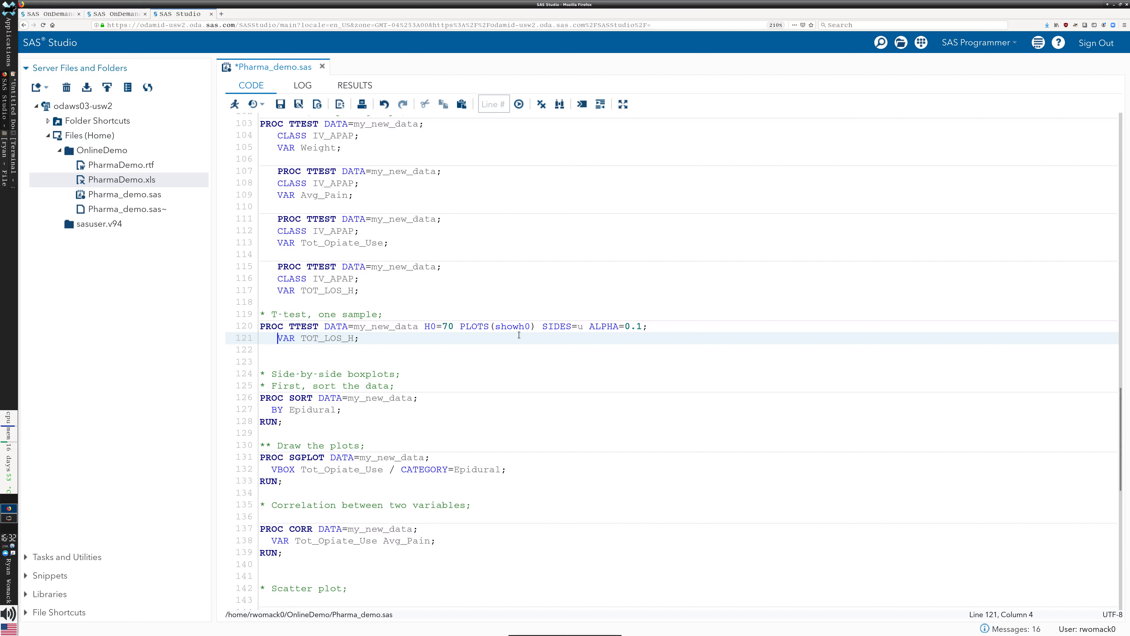
pyautogui.click(531, 326)
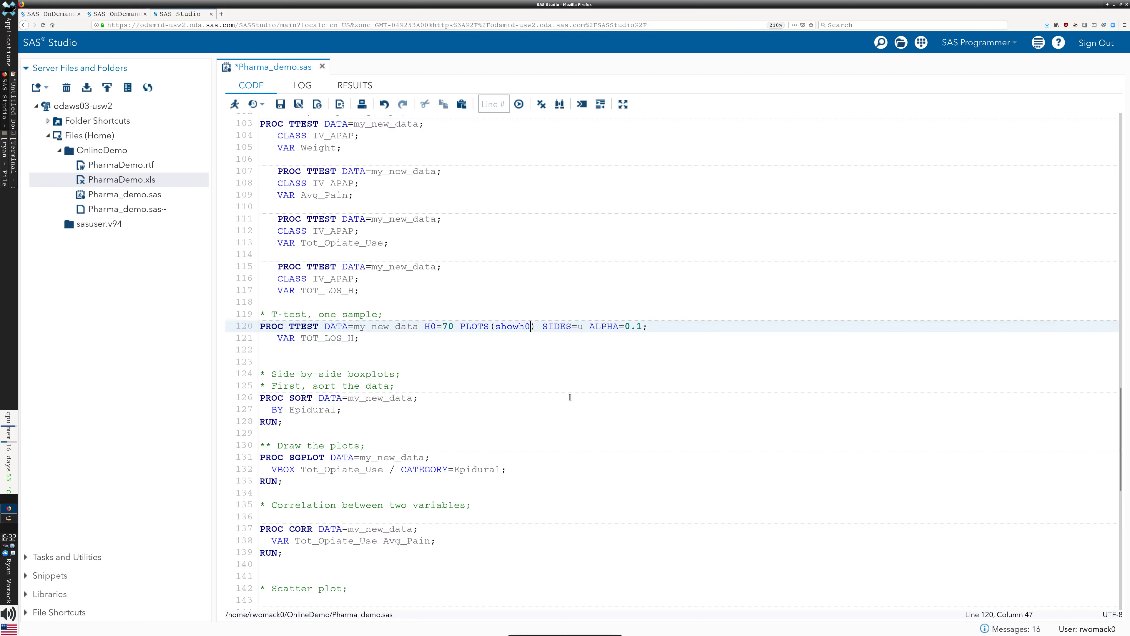
pyautogui.click(580, 326)
pyautogui.click(628, 328)
pyautogui.moveTo(277, 338)
pyautogui.mouseDown()
pyautogui.moveTo(358, 339)
pyautogui.moveTo(296, 326)
pyautogui.mouseUp()
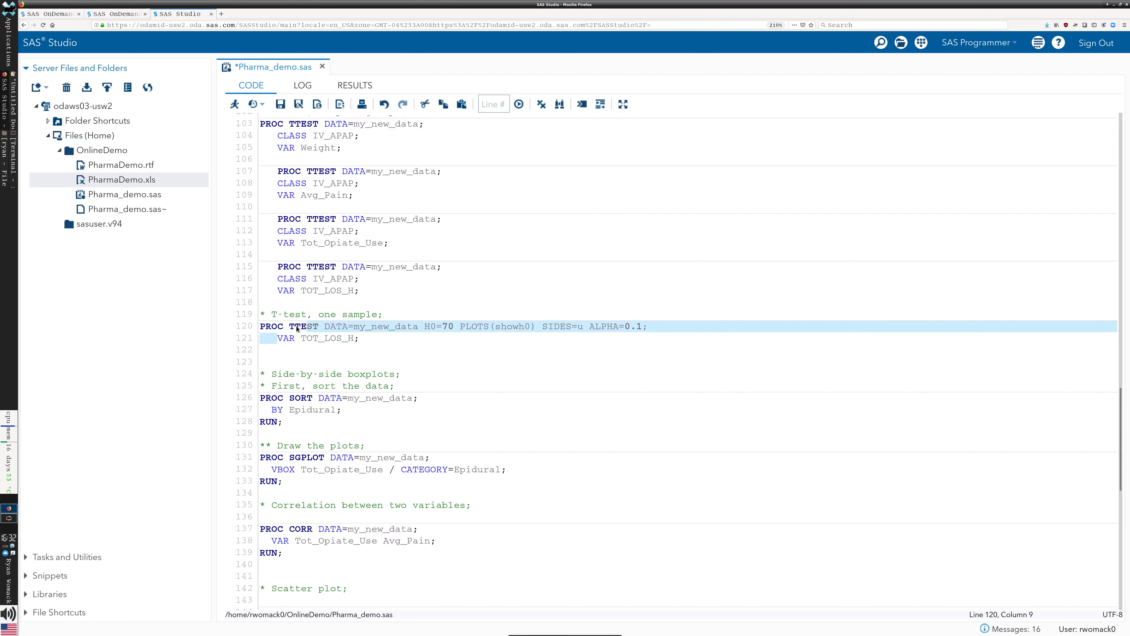
pyautogui.click(344, 338)
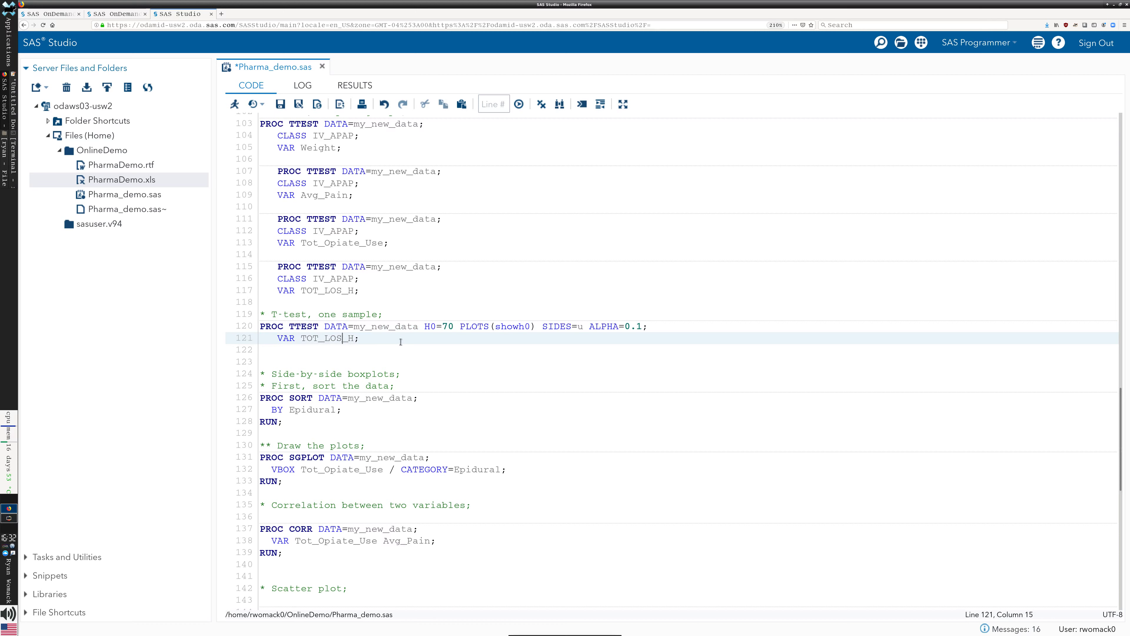
# - Run only the one-sample PROC TTEST block on TOT_LOS_H, testing against H0=70
pyautogui.click(283, 327)
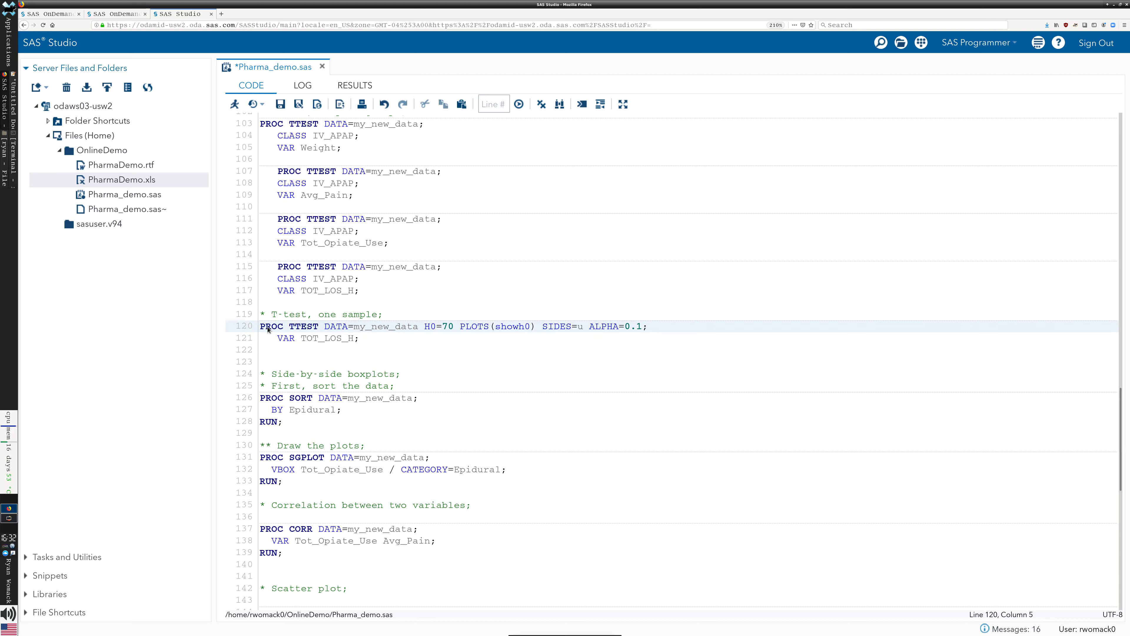
pyautogui.keyDown('shift'); pyautogui.click(271, 351); pyautogui.keyUp('shift')
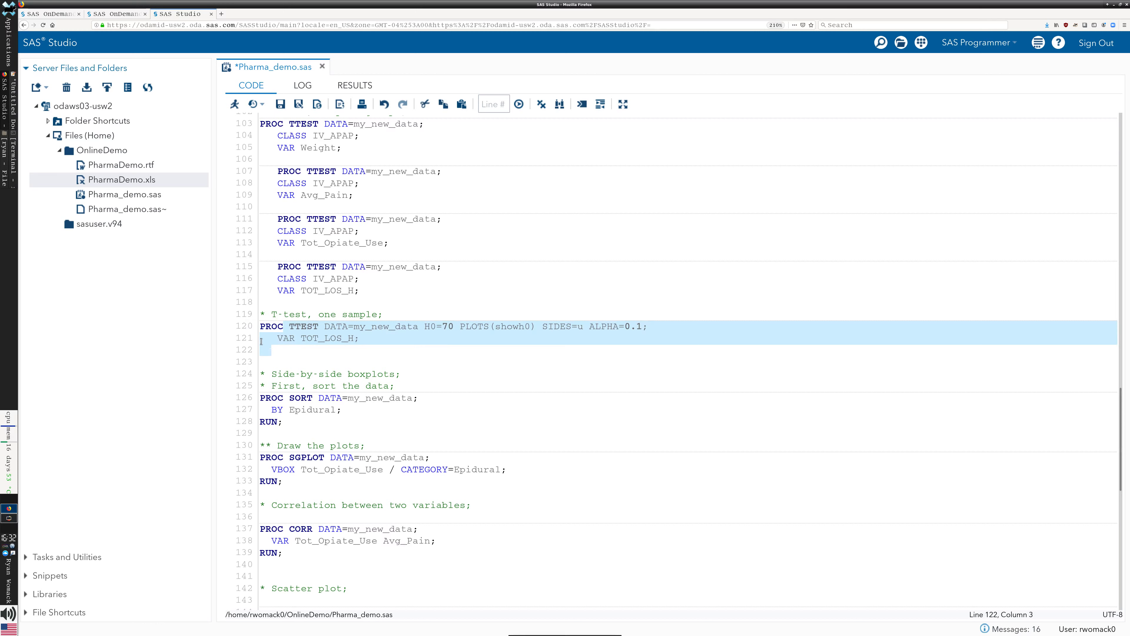
pyautogui.moveTo(261, 311); pyautogui.dragTo(288, 351)
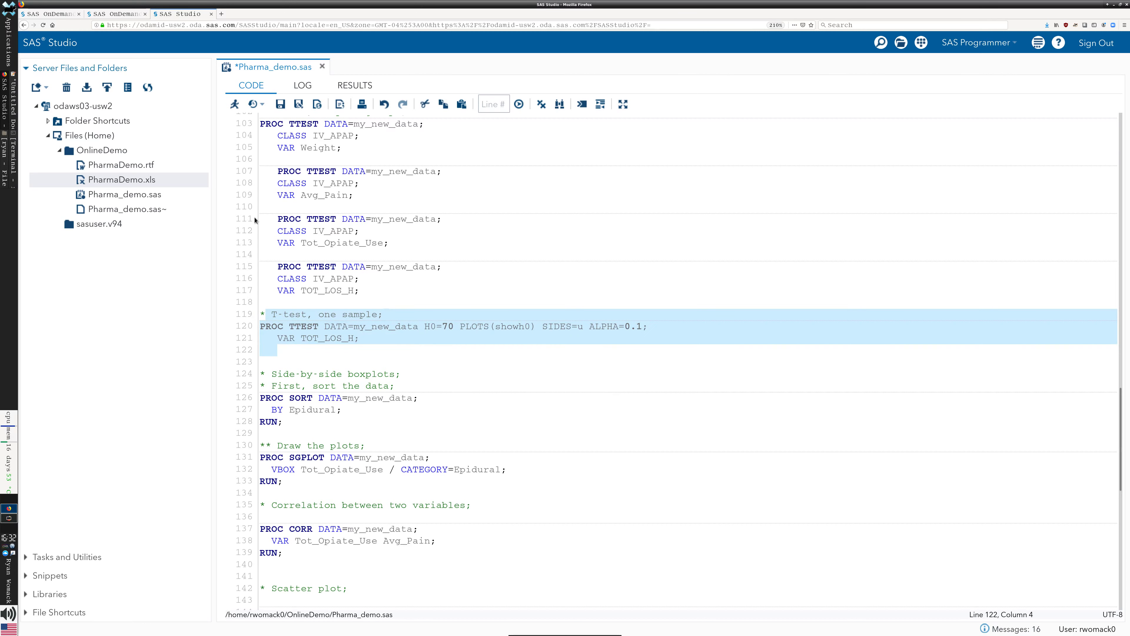
pyautogui.press('Up')
pyautogui.press('Up')
pyautogui.press('Up')
pyautogui.press('Up')
pyautogui.press('Up')
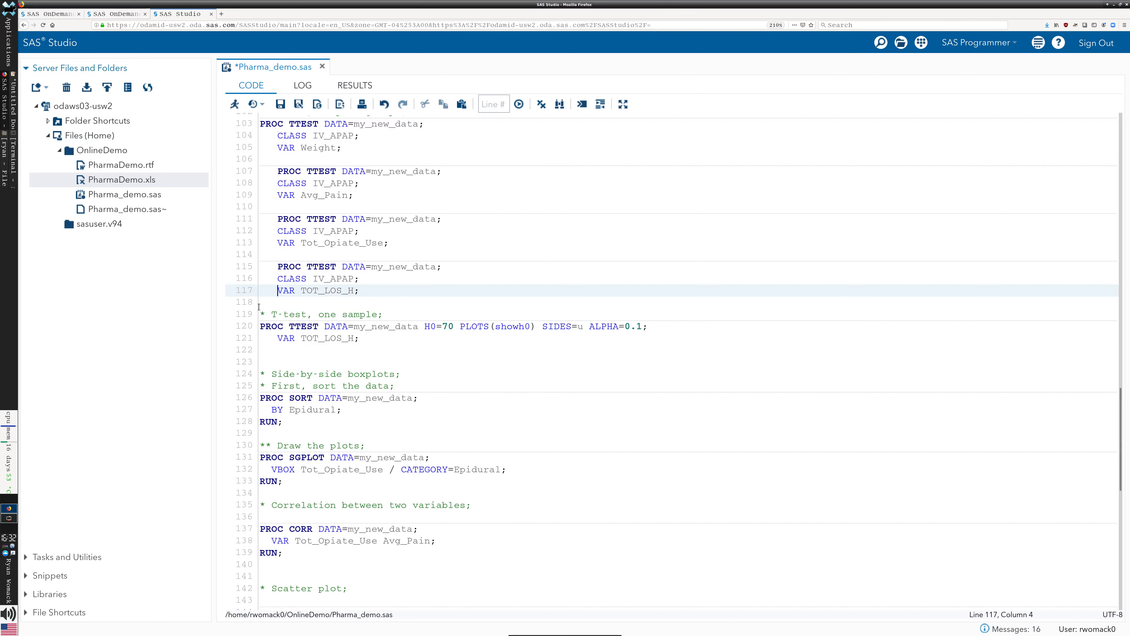
pyautogui.moveTo(258, 322); pyautogui.dragTo(284, 345)
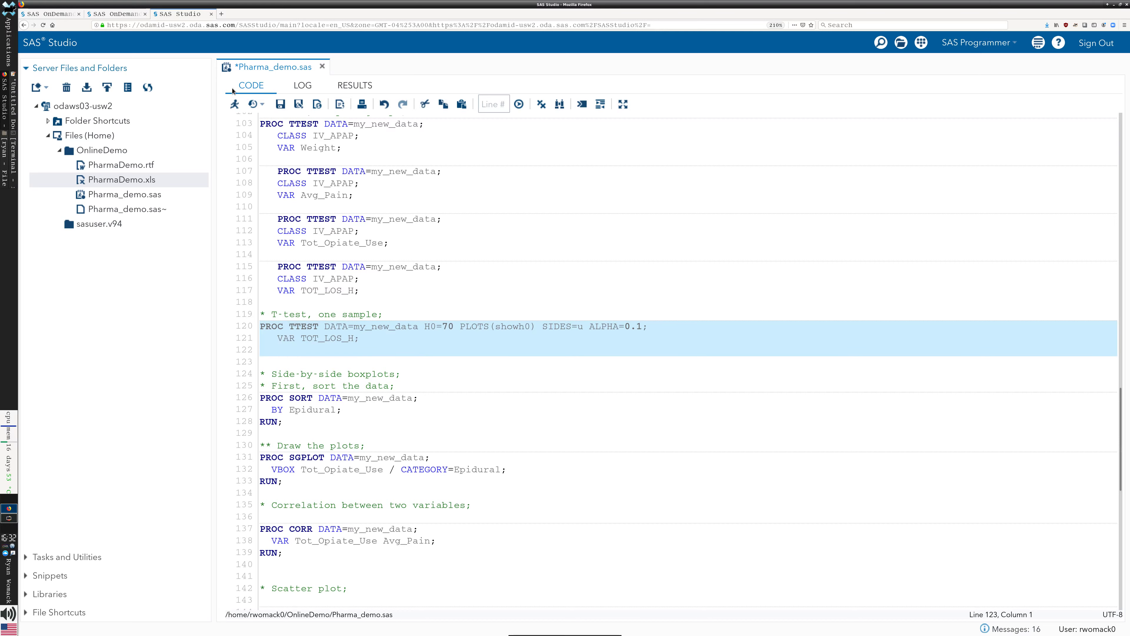
pyautogui.click(234, 103)
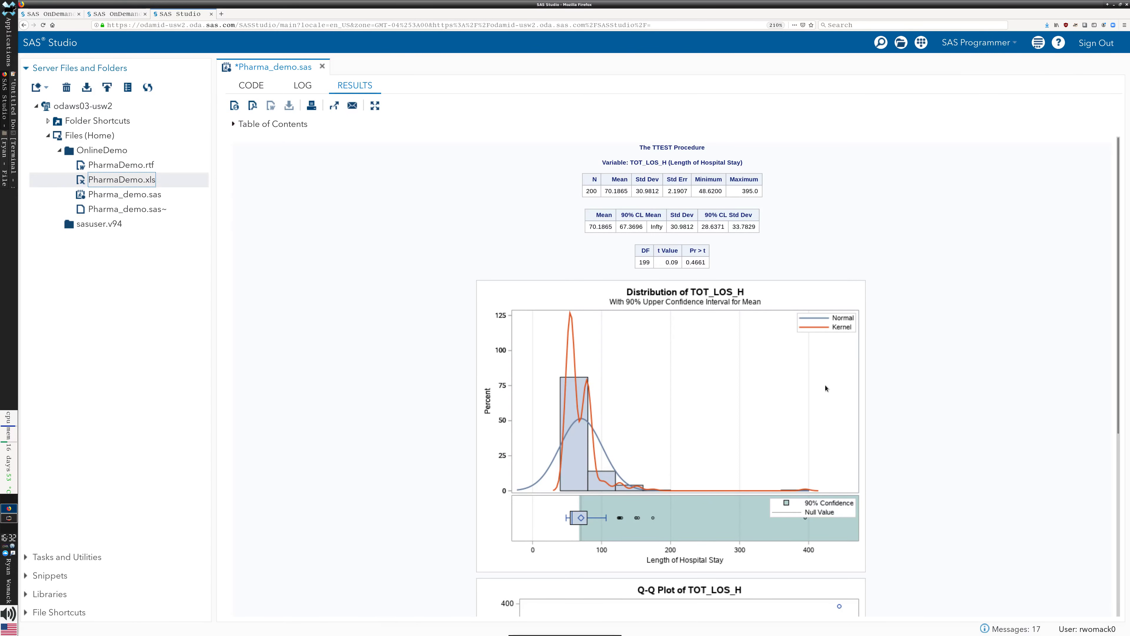
# - Examine the one-sample t-test results for TOT_LOS_H, including the statistics tables, distribution plot and Q-Q plot
pyautogui.scroll(-1, 762, 361)
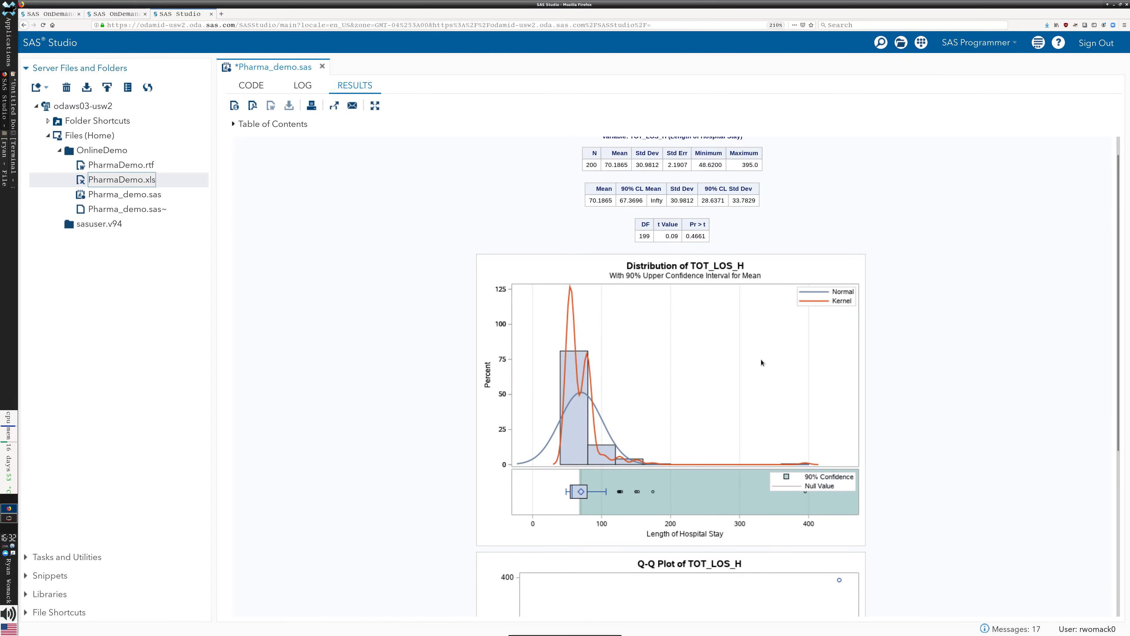
pyautogui.click(688, 233)
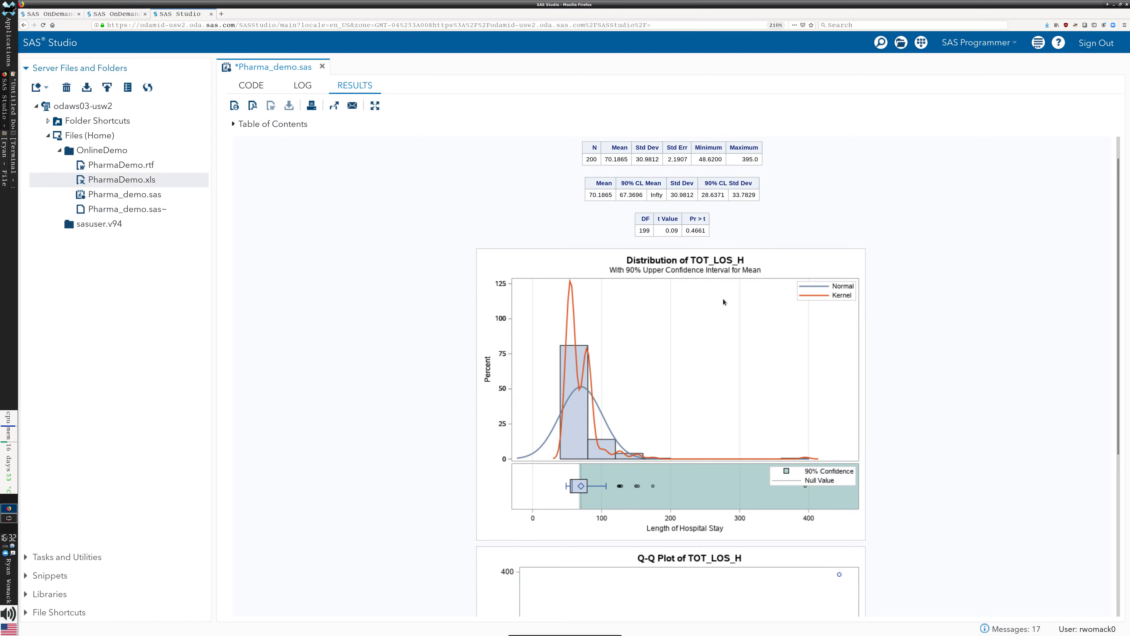
pyautogui.scroll(-5, 709, 398)
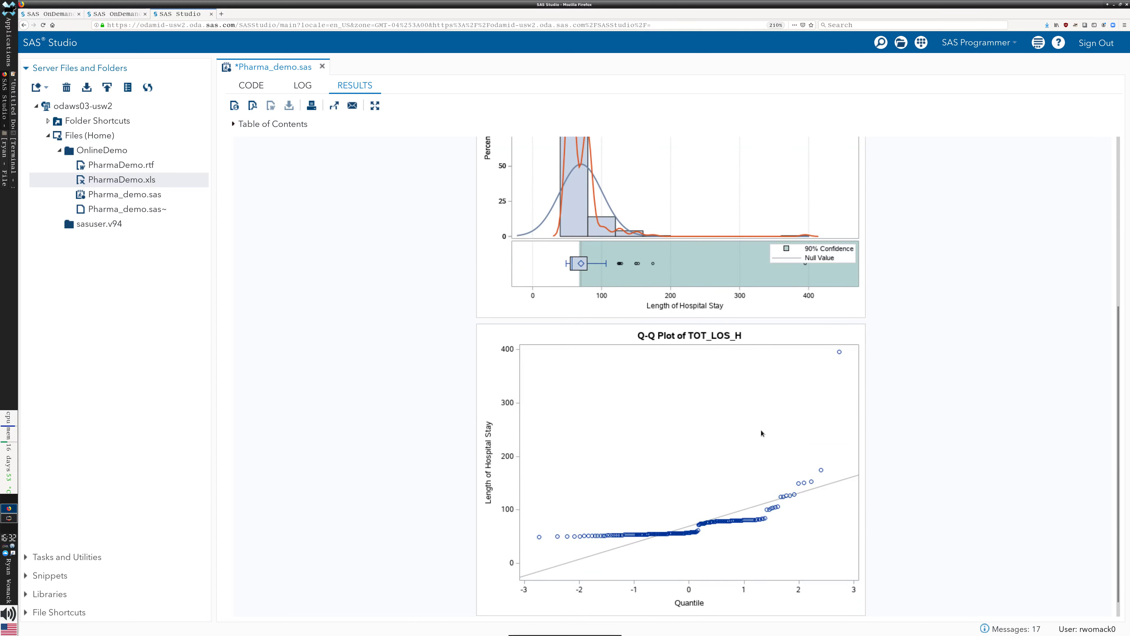
pyautogui.scroll(2, 762, 430)
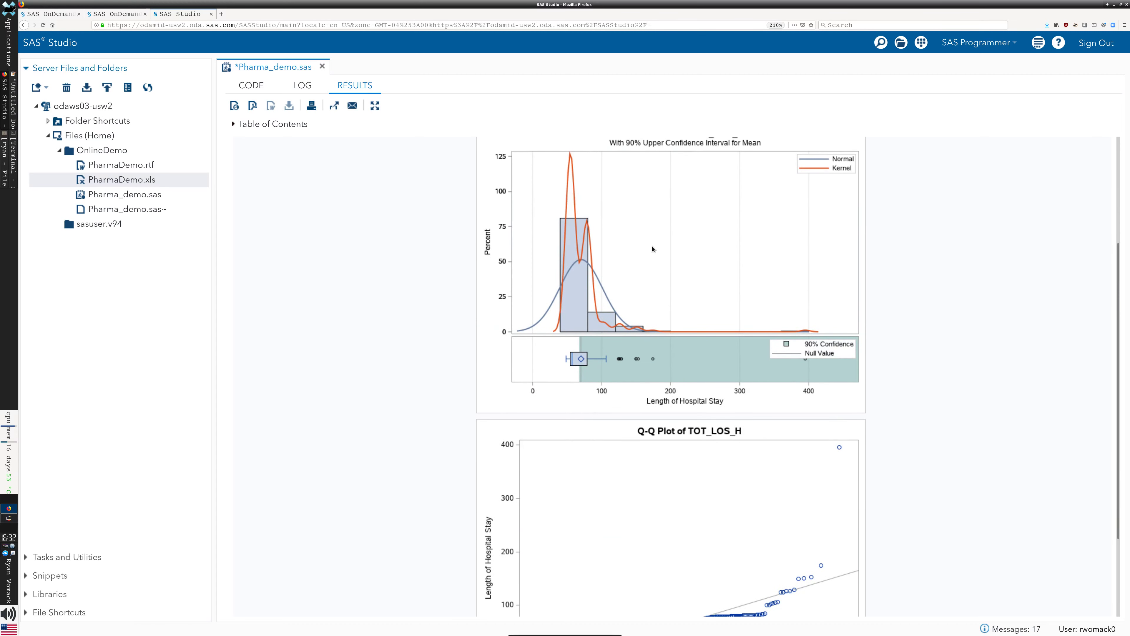
pyautogui.scroll(-3, 712, 276)
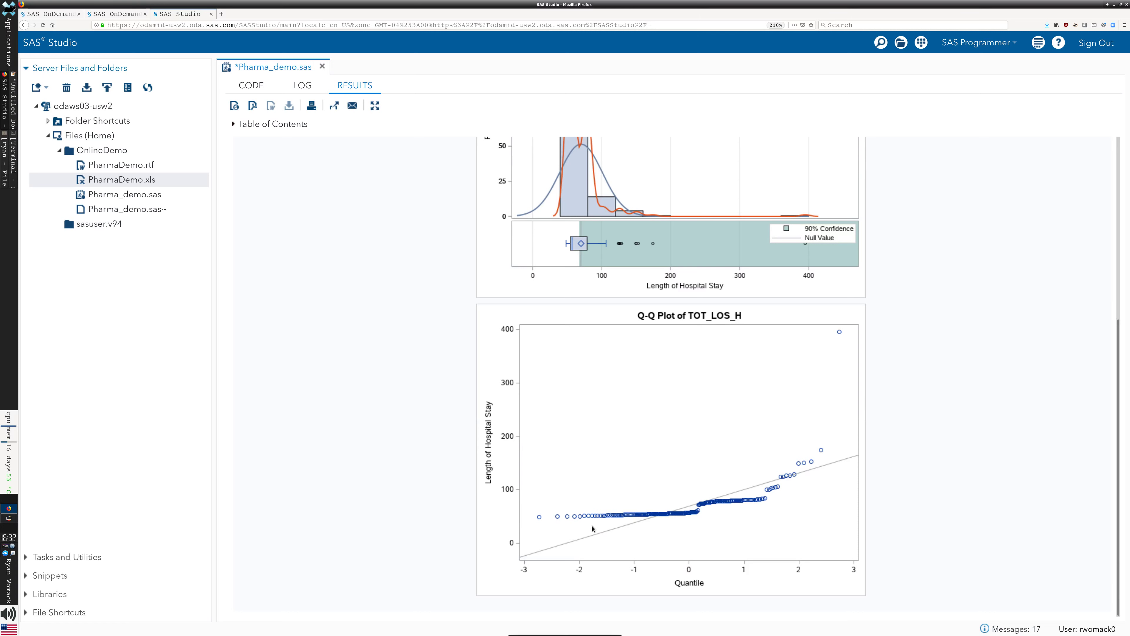
pyautogui.scroll(4, 787, 429)
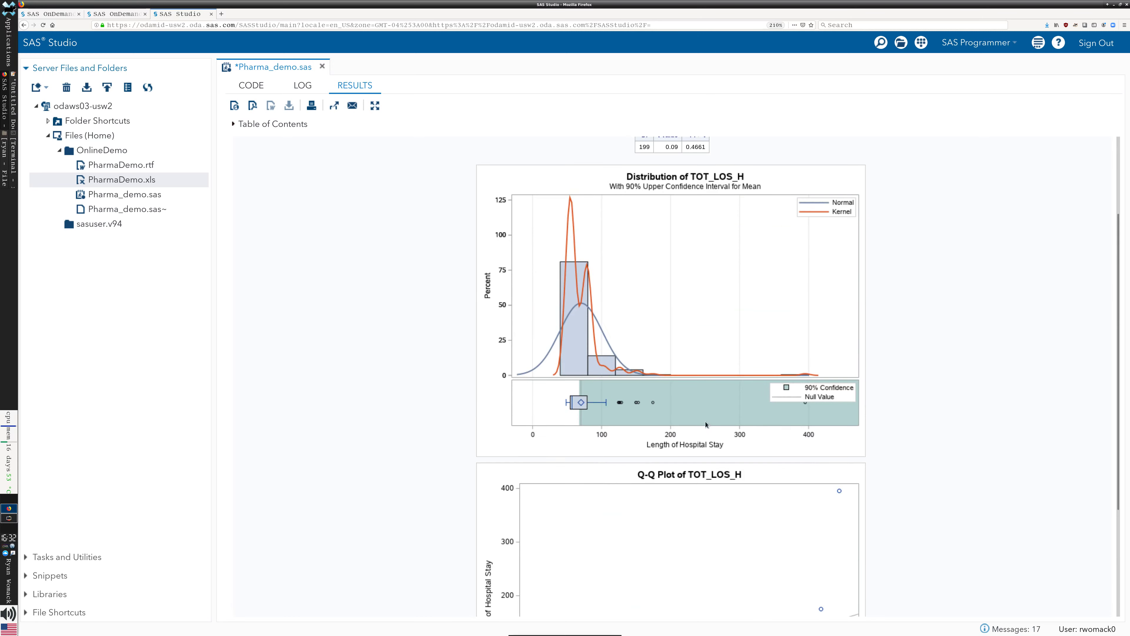
# - Return to the program code and run only the PROC SORT block, sorting my_new_data by Epidural
pyautogui.click(249, 85)
pyautogui.click(483, 366)
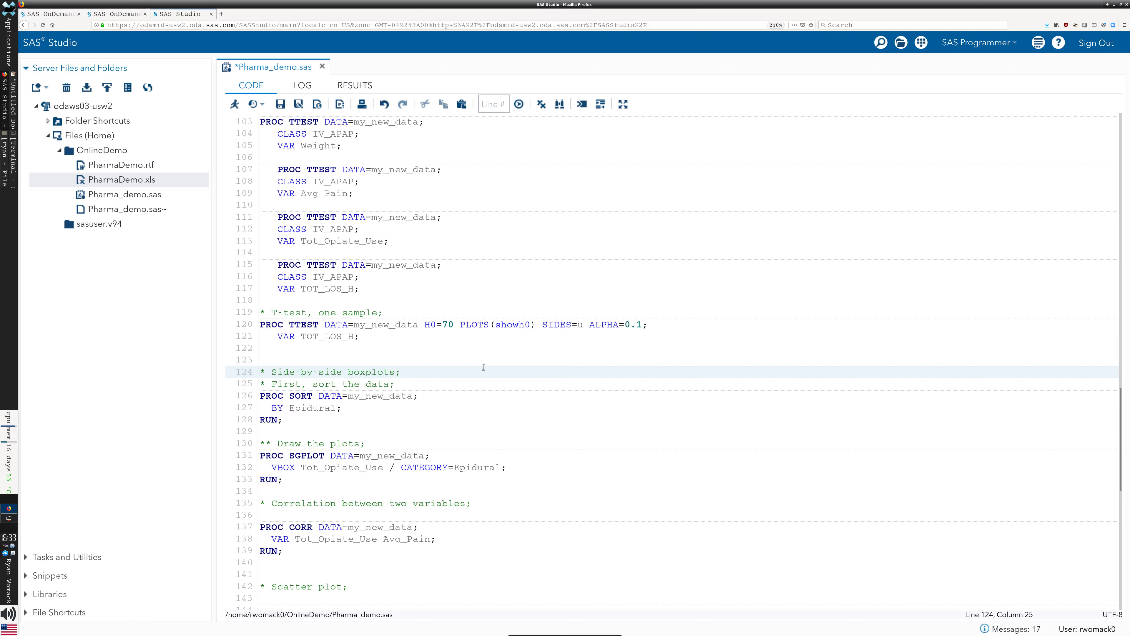
pyautogui.scroll(-8, 483, 367)
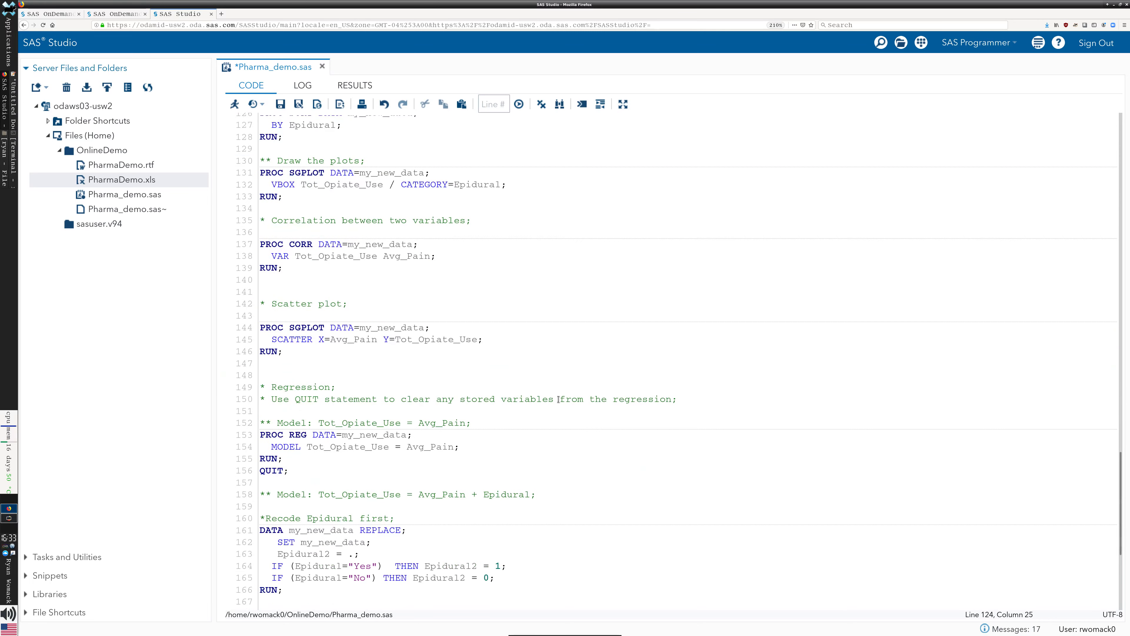
pyautogui.scroll(4, 558, 400)
pyautogui.scroll(4, 559, 399)
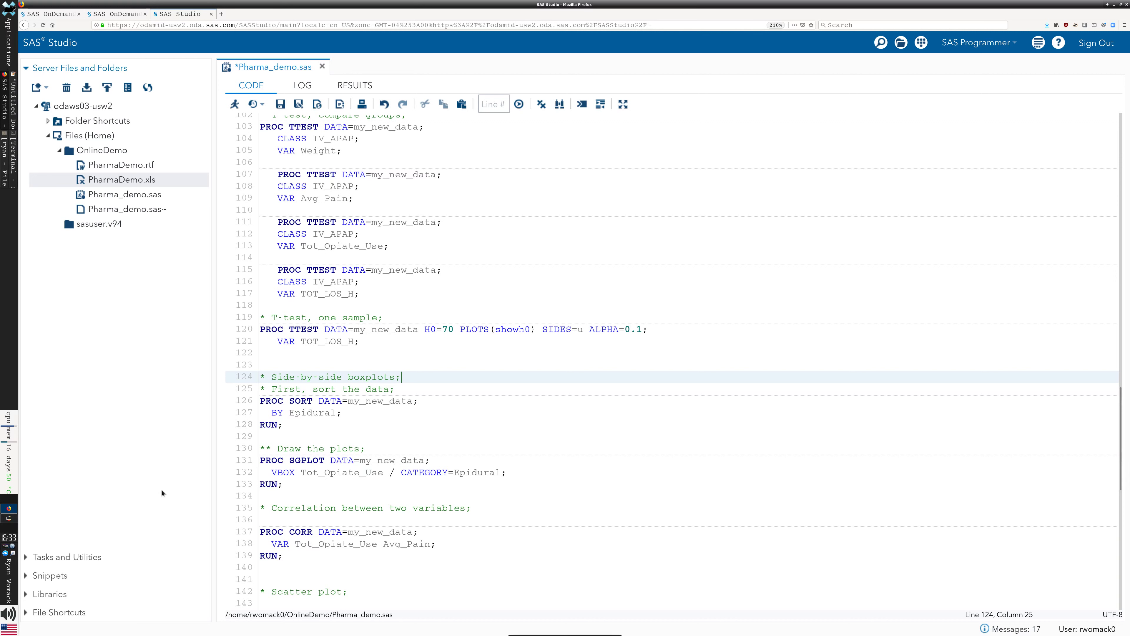
pyautogui.scroll(-4, 358, 417)
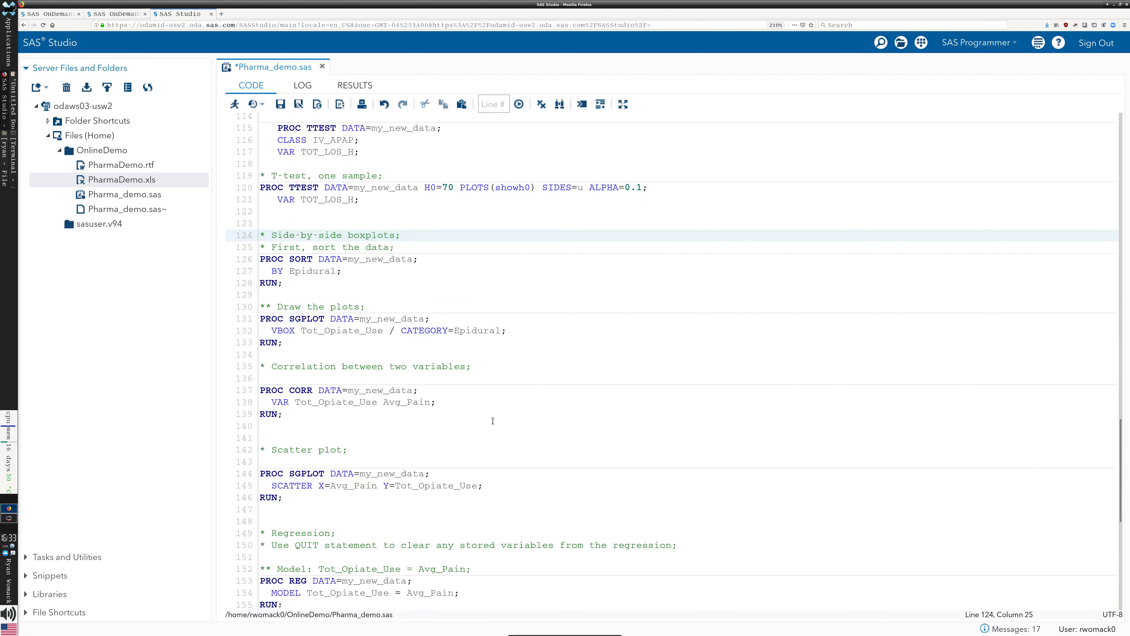
pyautogui.scroll(2, 493, 421)
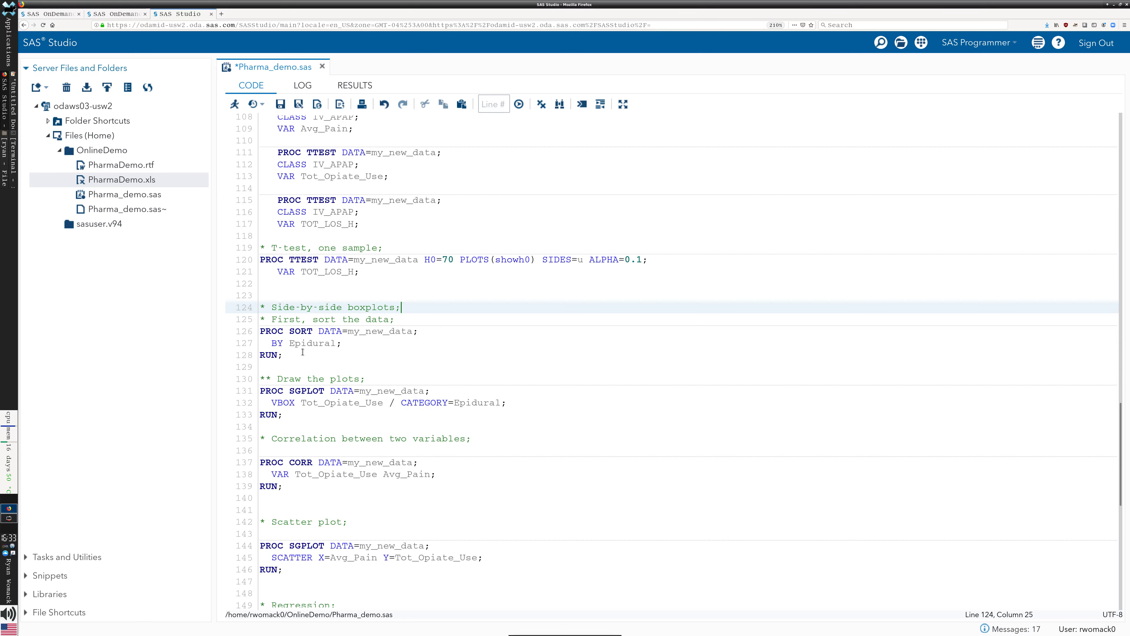
pyautogui.moveTo(309, 356); pyautogui.dragTo(261, 334)
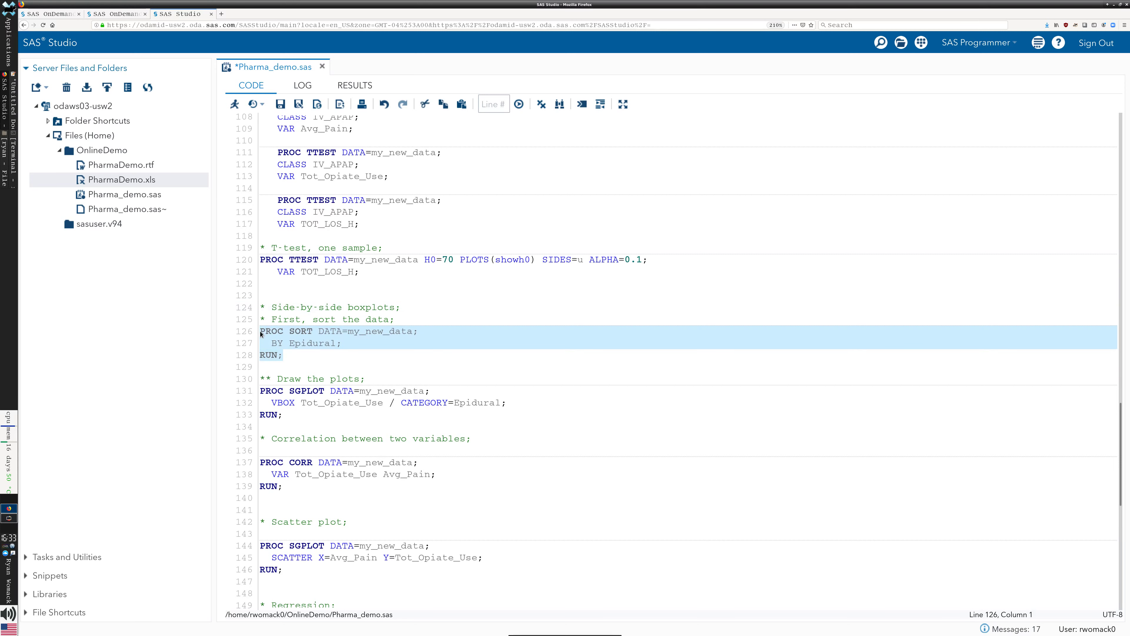
pyautogui.click(234, 103)
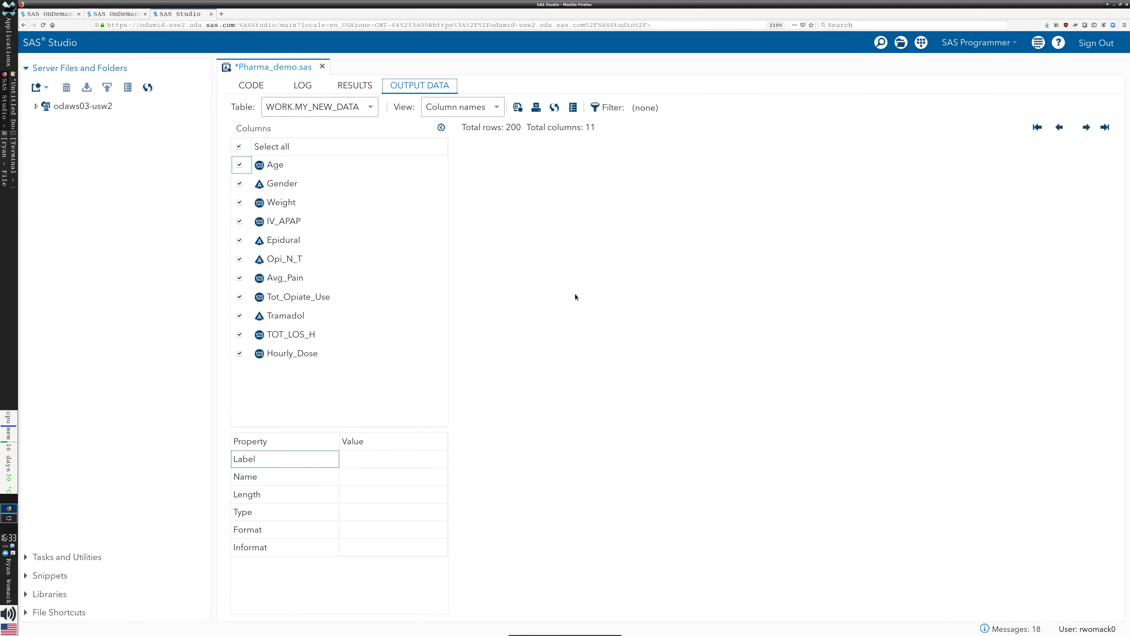
# - Return to the code and run only the PROC SGPLOT VBOX block, drawing side-by-side boxplots of Tot_Opiate_Use by Epidural category
pyautogui.click(243, 84)
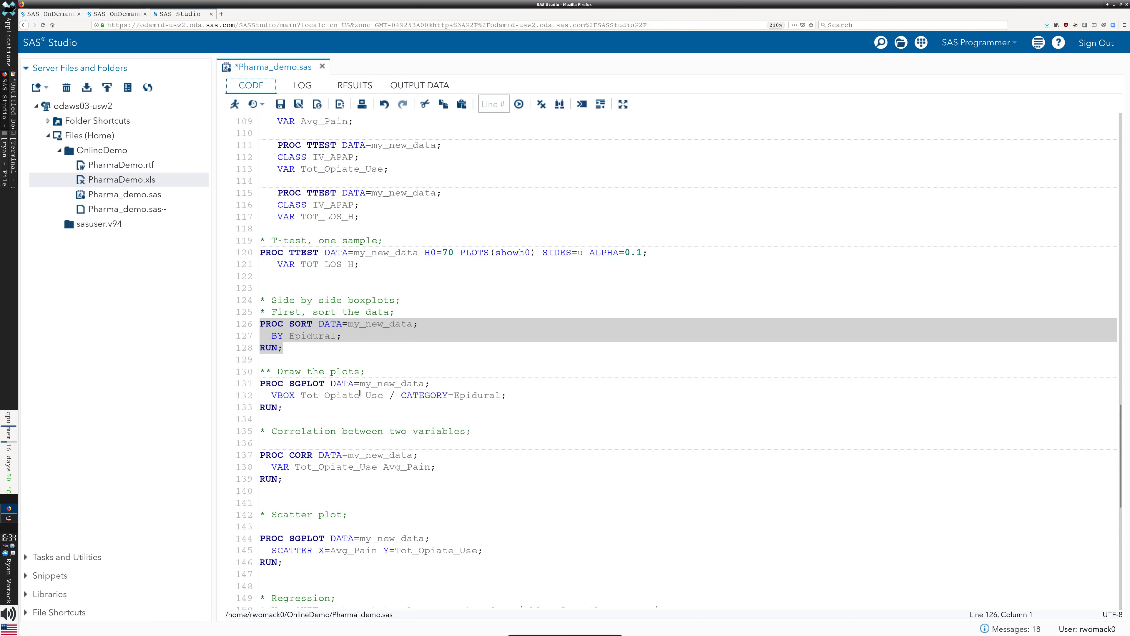
pyautogui.scroll(-2, 360, 394)
pyautogui.click(302, 333)
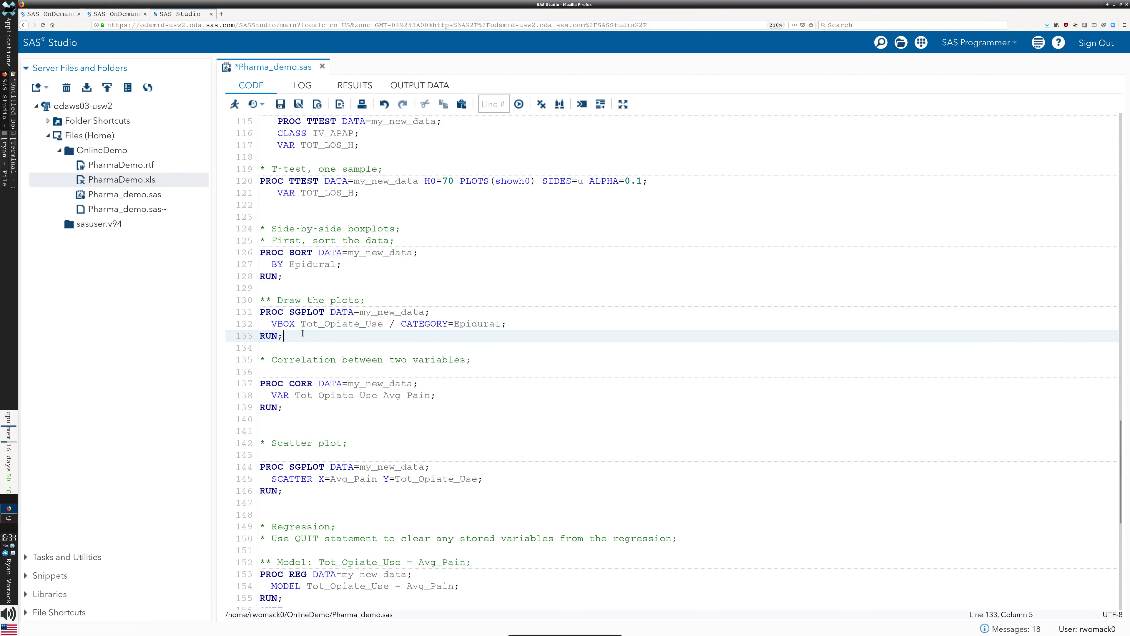
pyautogui.click(301, 312)
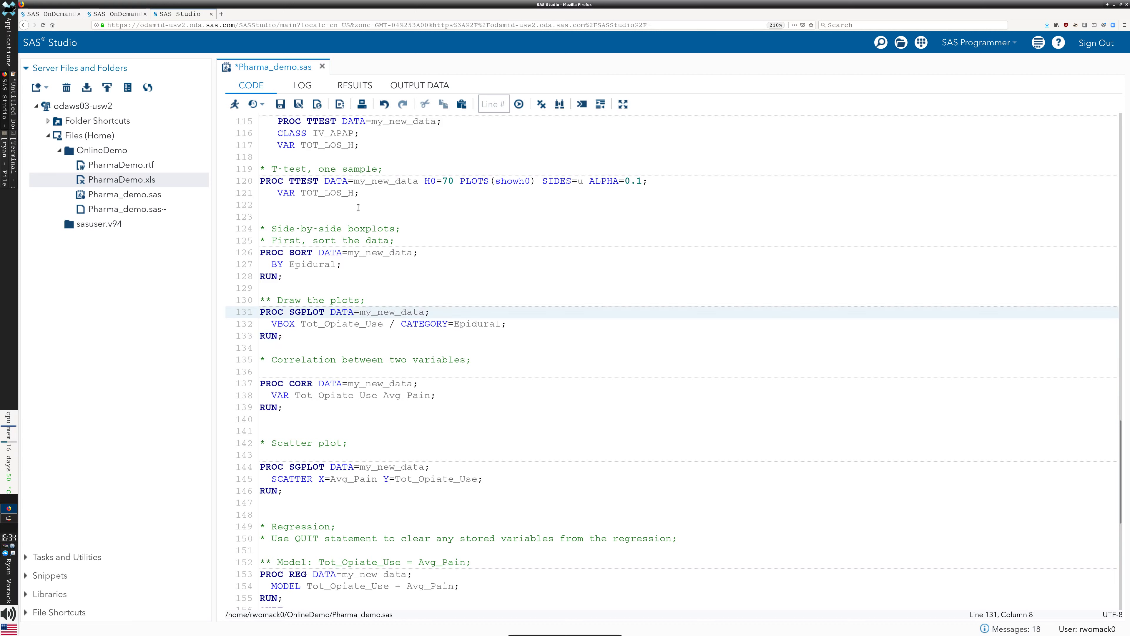
pyautogui.click(398, 340)
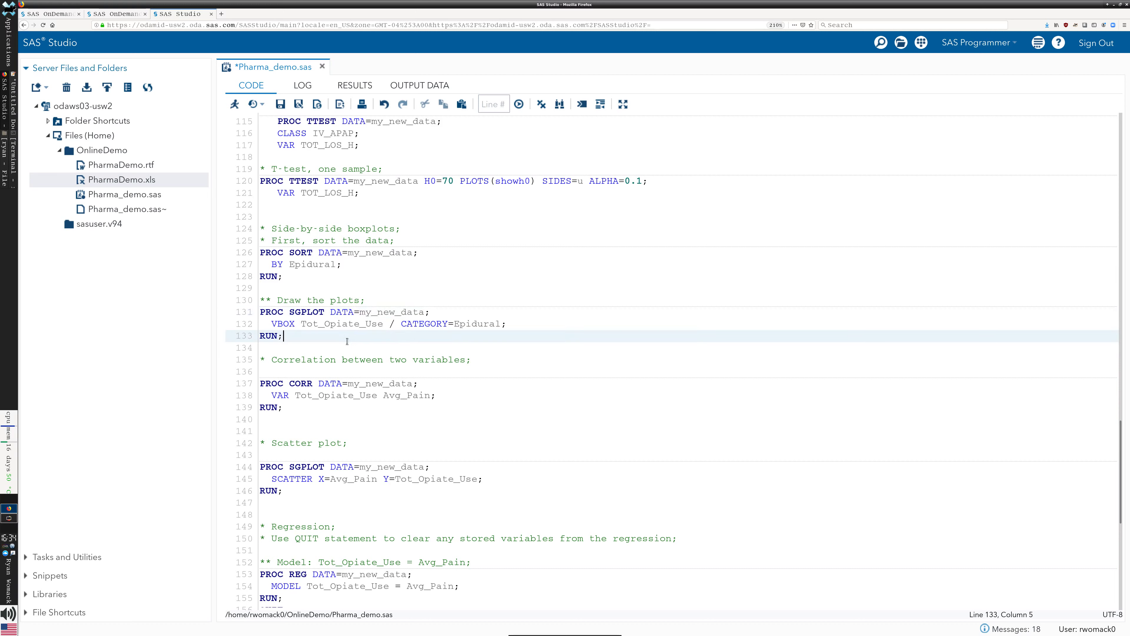
pyautogui.click(274, 325)
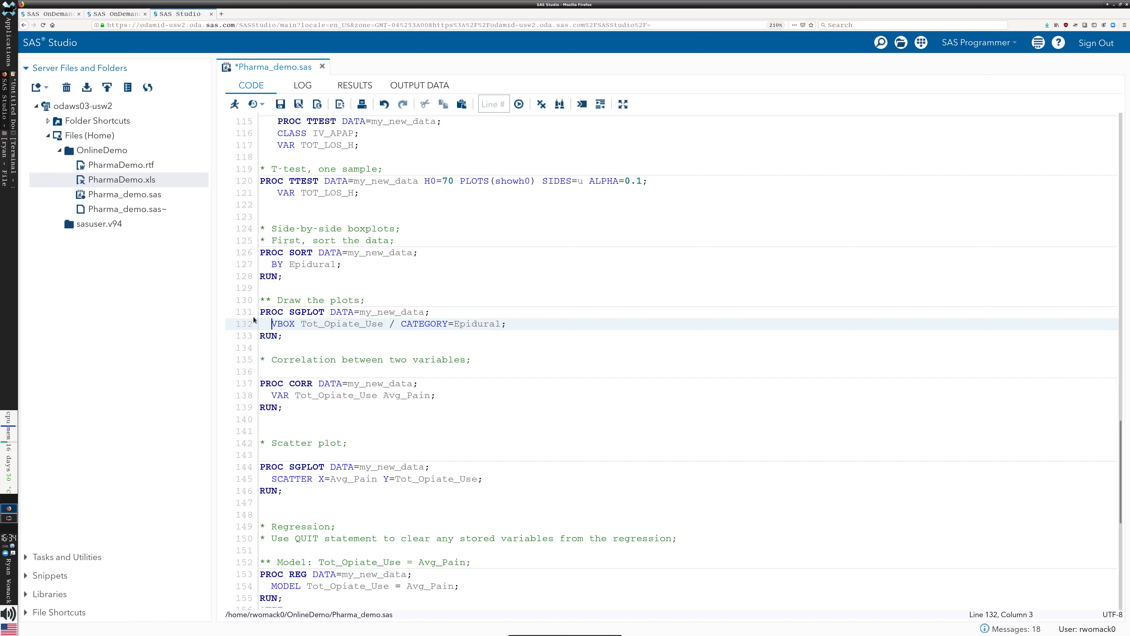
pyautogui.click(292, 340)
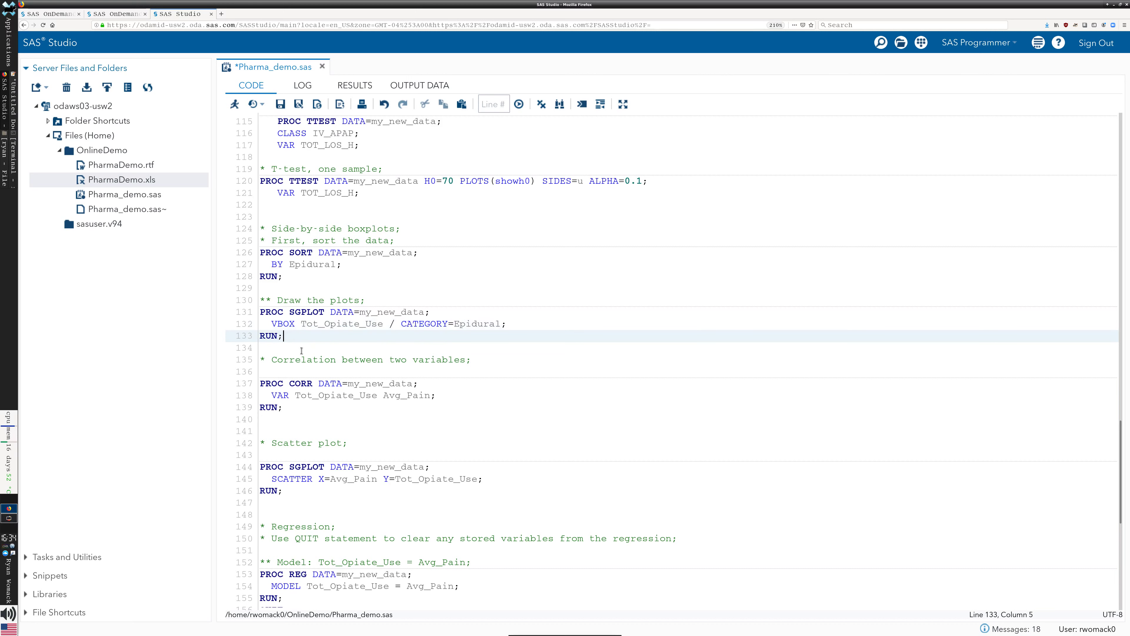
pyautogui.click(271, 322)
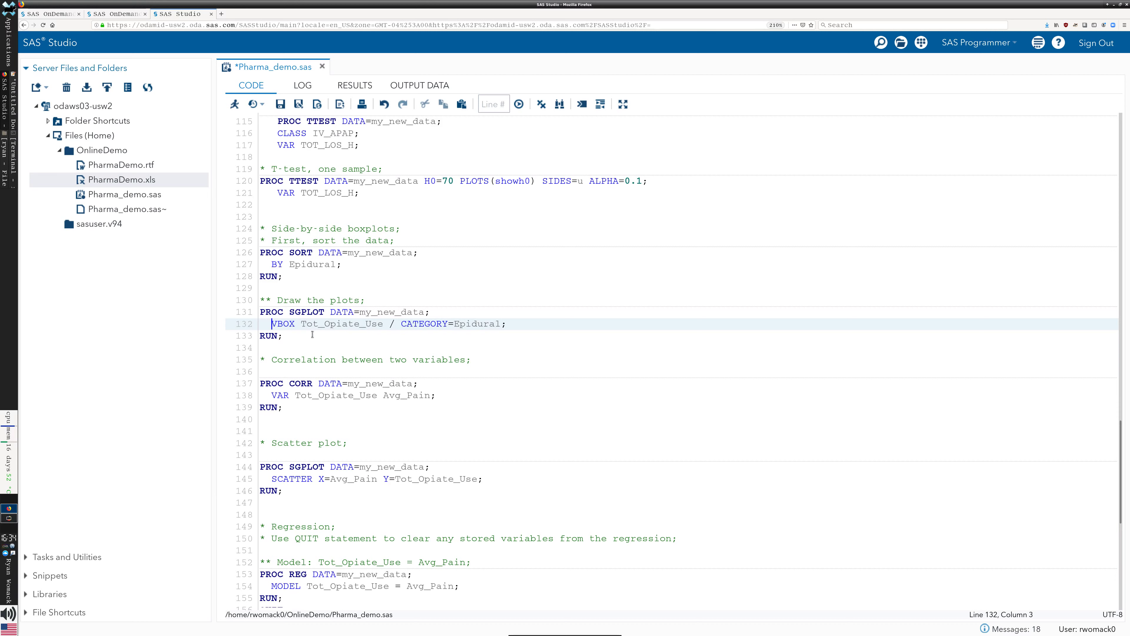
pyautogui.click(306, 328)
pyautogui.click(473, 328)
pyautogui.moveTo(279, 332); pyautogui.dragTo(261, 317)
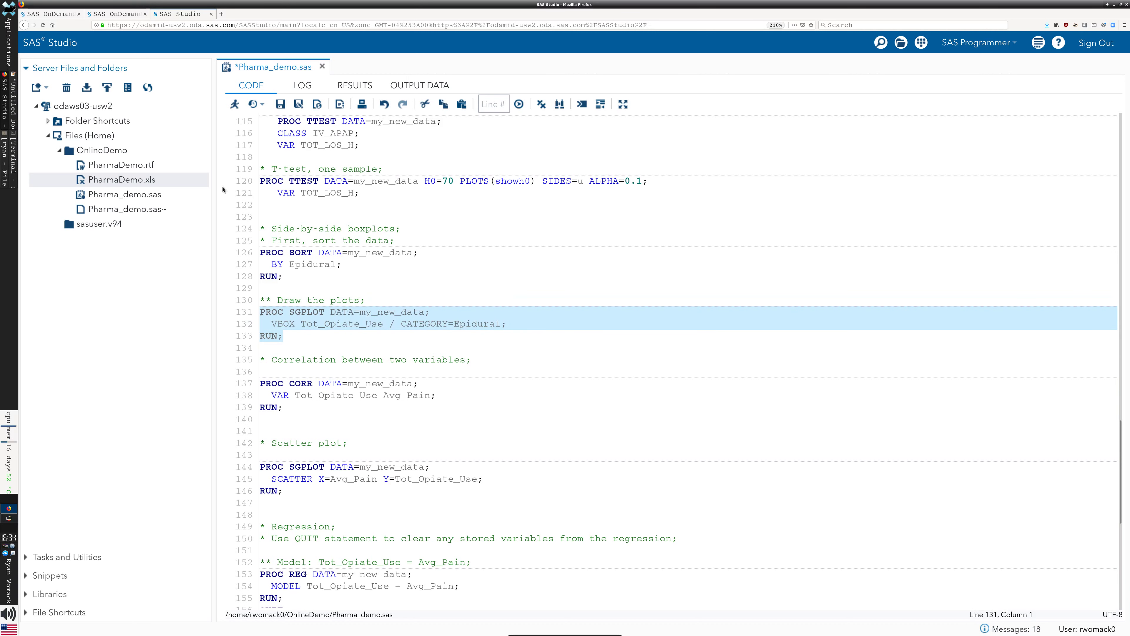
pyautogui.click(235, 104)
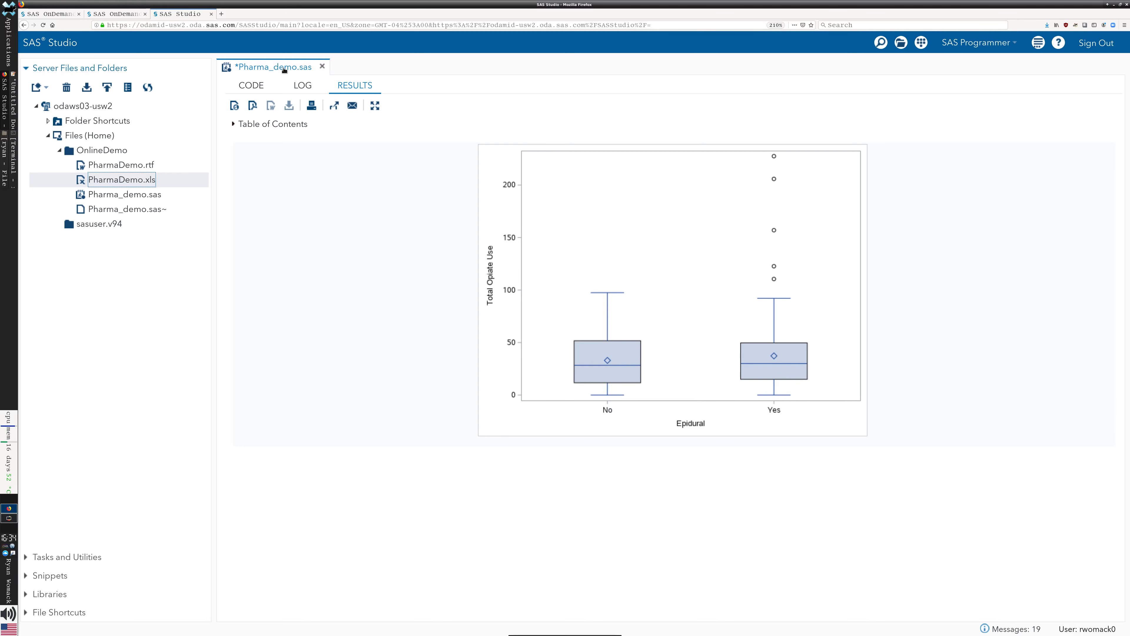
# - Return to the program code and run only the PROC CORR block, correlating Tot_Opiate_Use with Avg_Pain, and check the Pearson coefficient
pyautogui.click(255, 92)
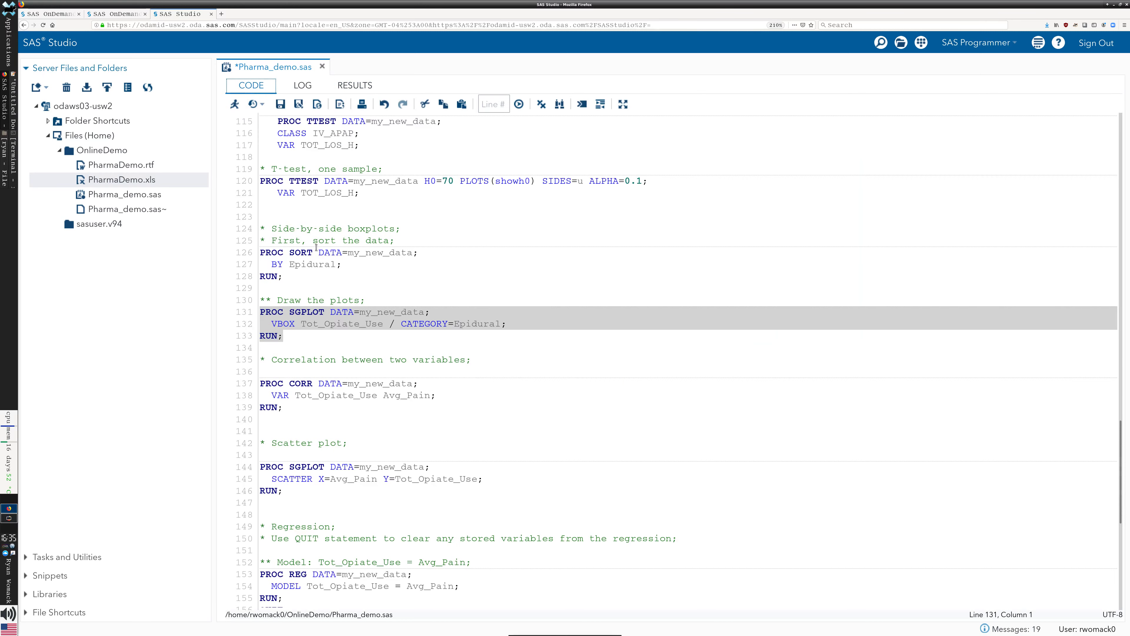
pyautogui.moveTo(355, 354); pyautogui.dragTo(355, 353)
pyautogui.scroll(-2, 559, 386)
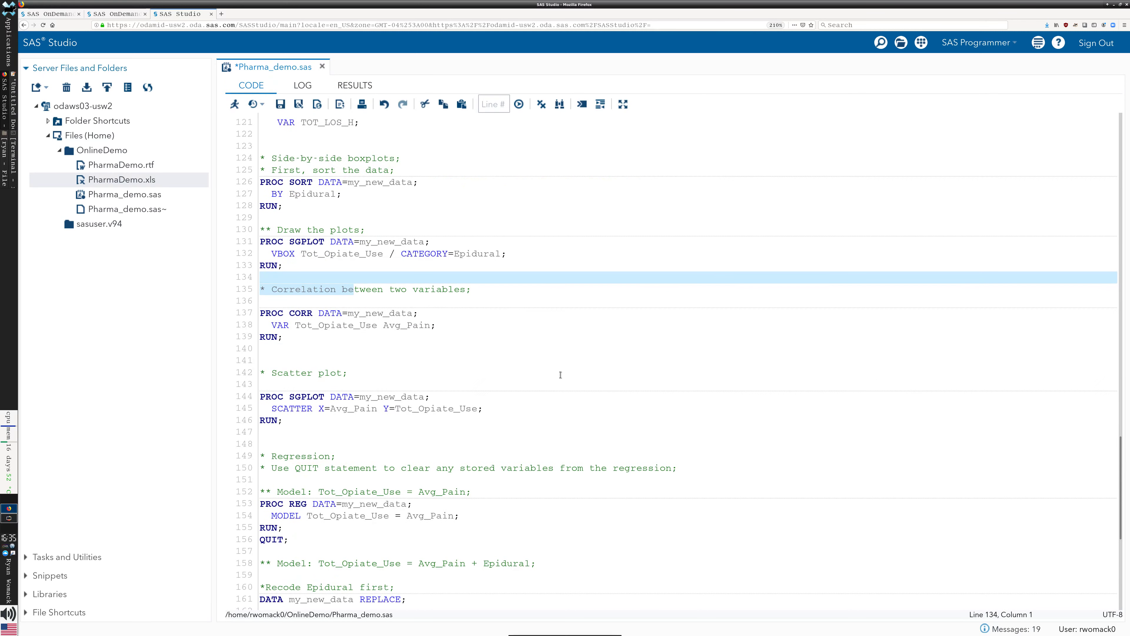
pyautogui.scroll(-2, 551, 290)
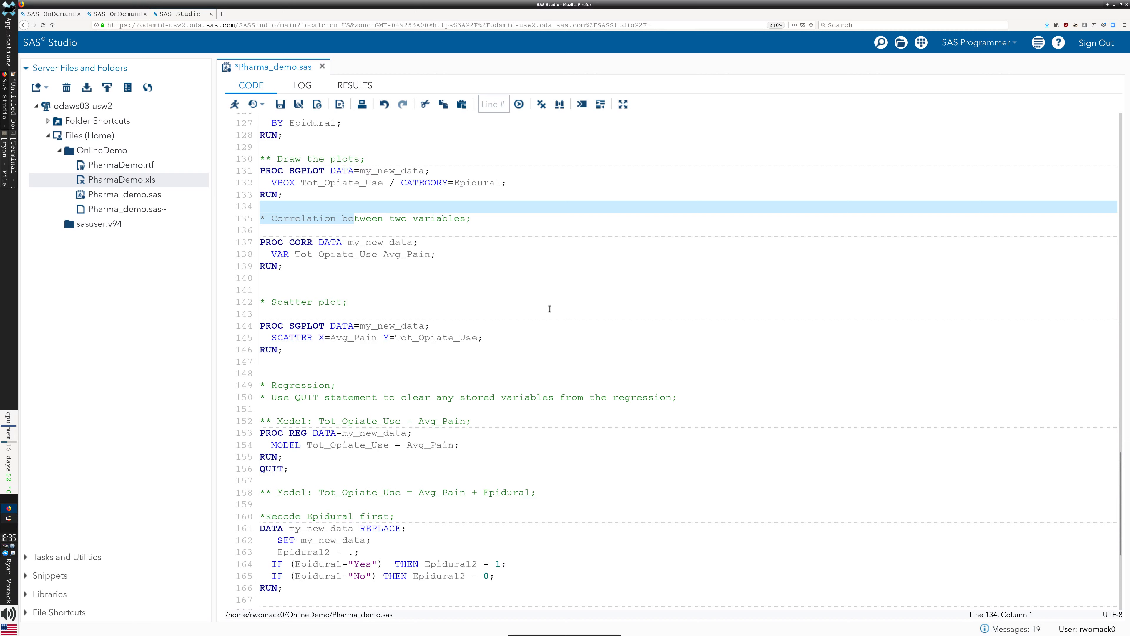
pyautogui.click(481, 299)
pyautogui.click(381, 265)
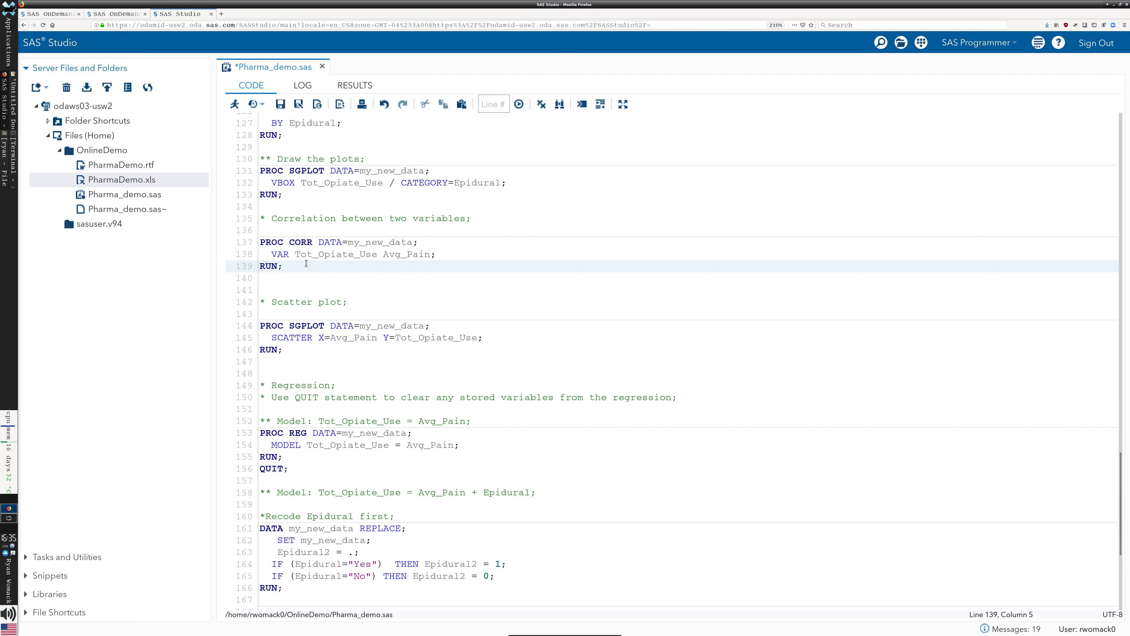
pyautogui.click(261, 242)
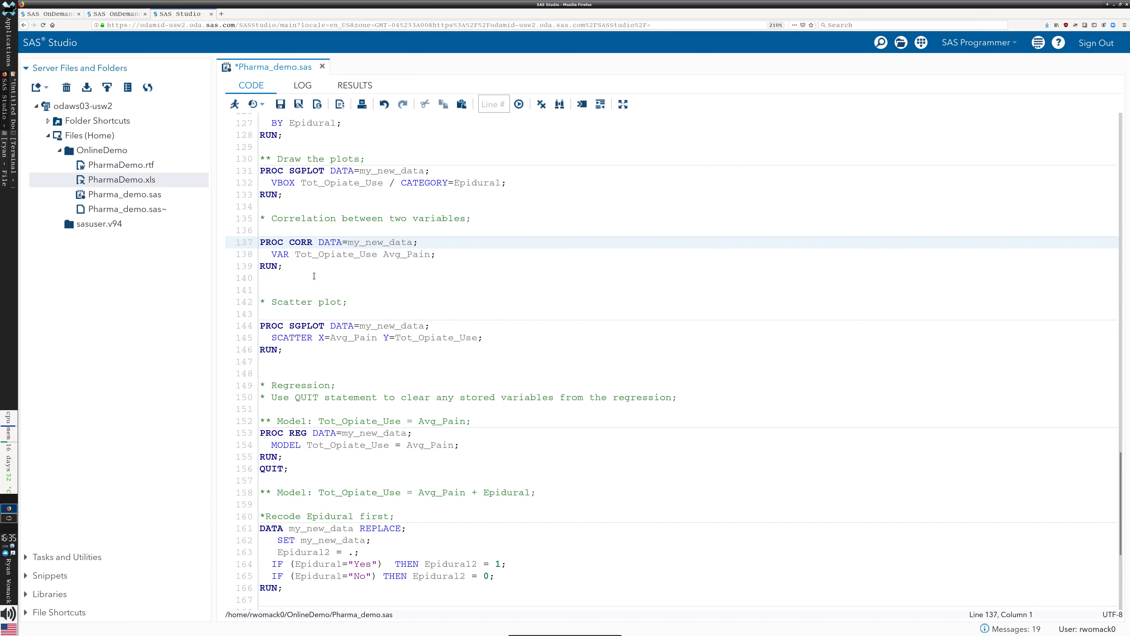
pyautogui.moveTo(283, 267); pyautogui.dragTo(259, 250)
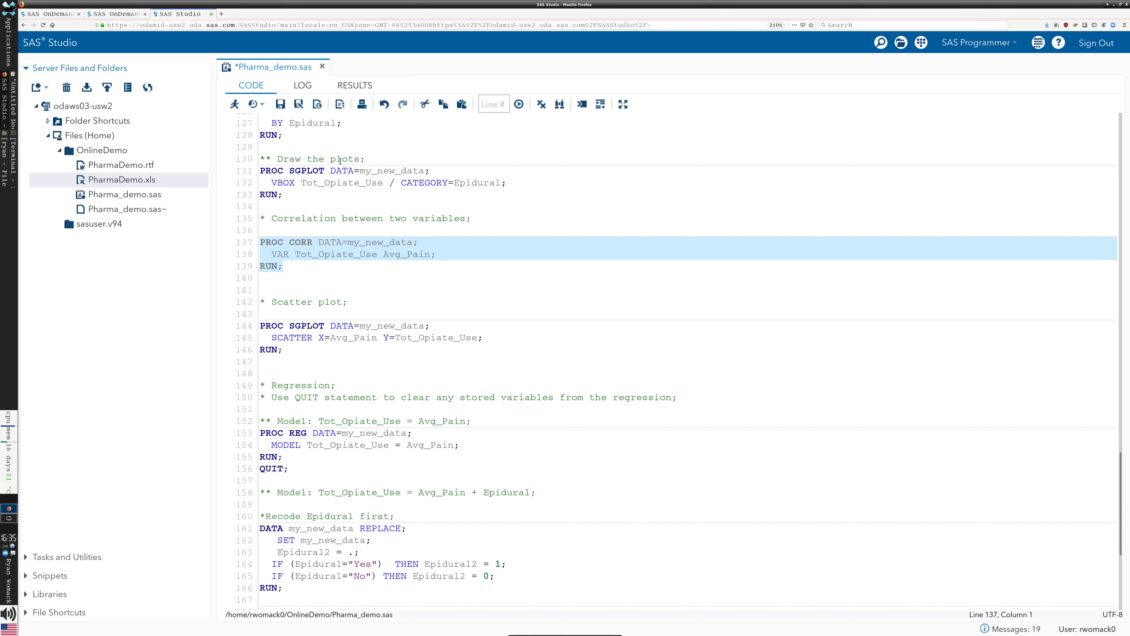
pyautogui.click(234, 104)
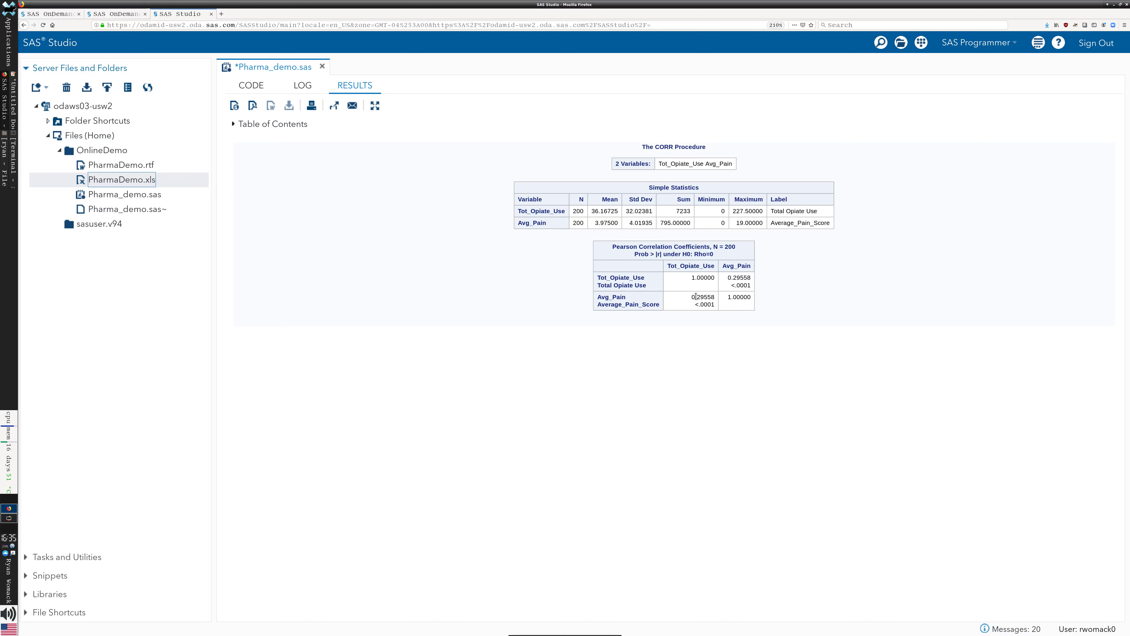
pyautogui.moveTo(695, 297); pyautogui.dragTo(702, 297)
# - Return to the code and run only the PROC SGPLOT SCATTER block, plotting Tot_Opiate_Use against Avg_Pain
pyautogui.click(263, 84)
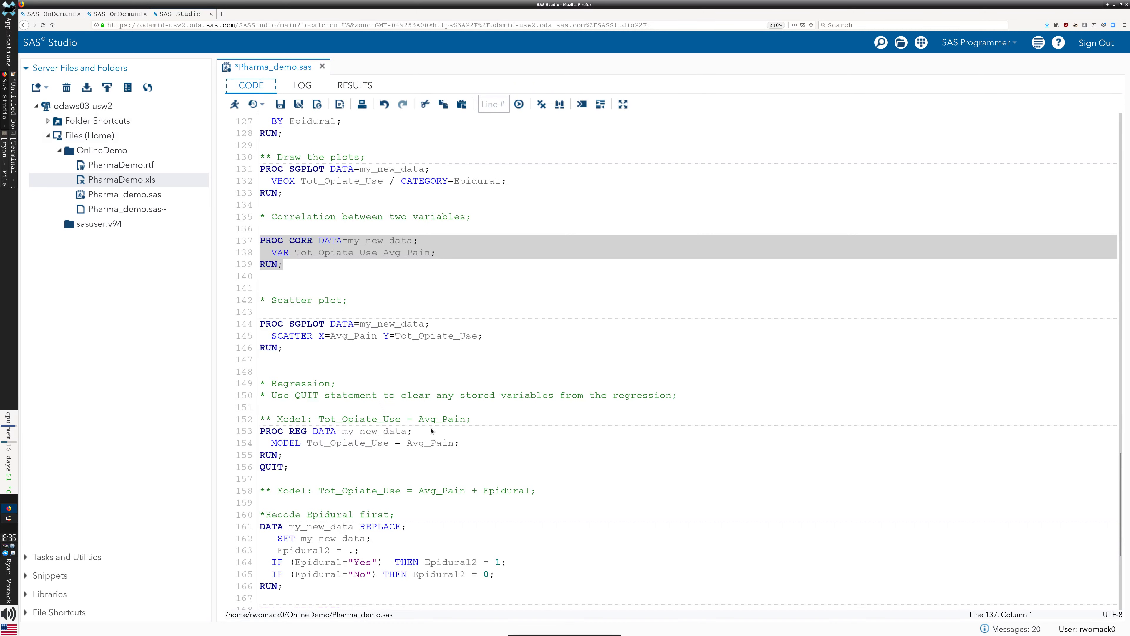
pyautogui.click(456, 248)
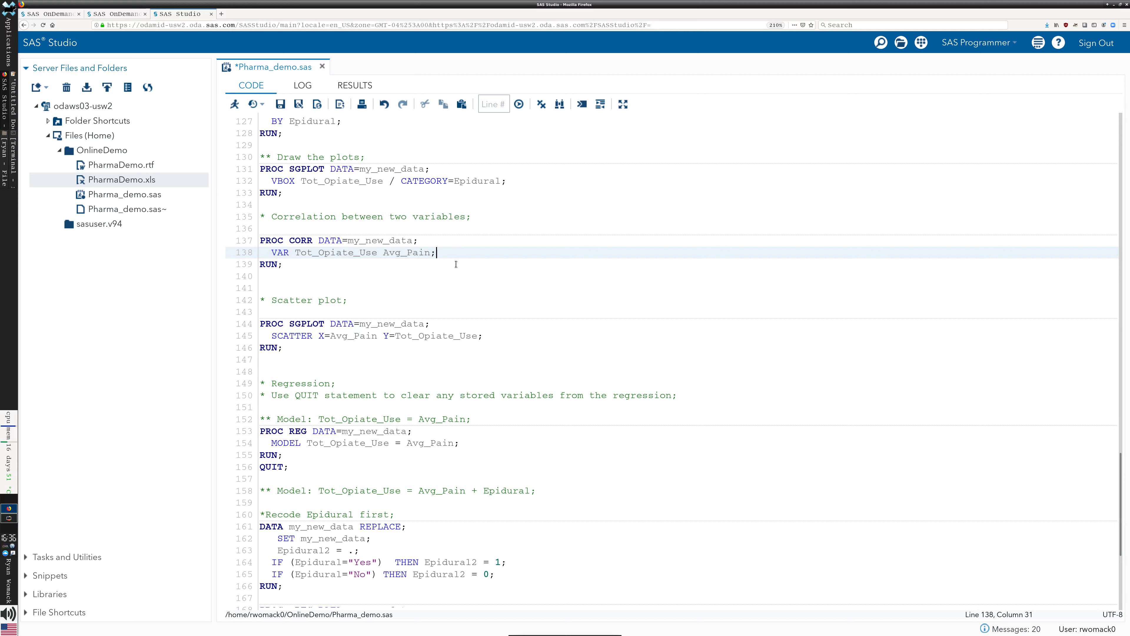
pyautogui.click(444, 299)
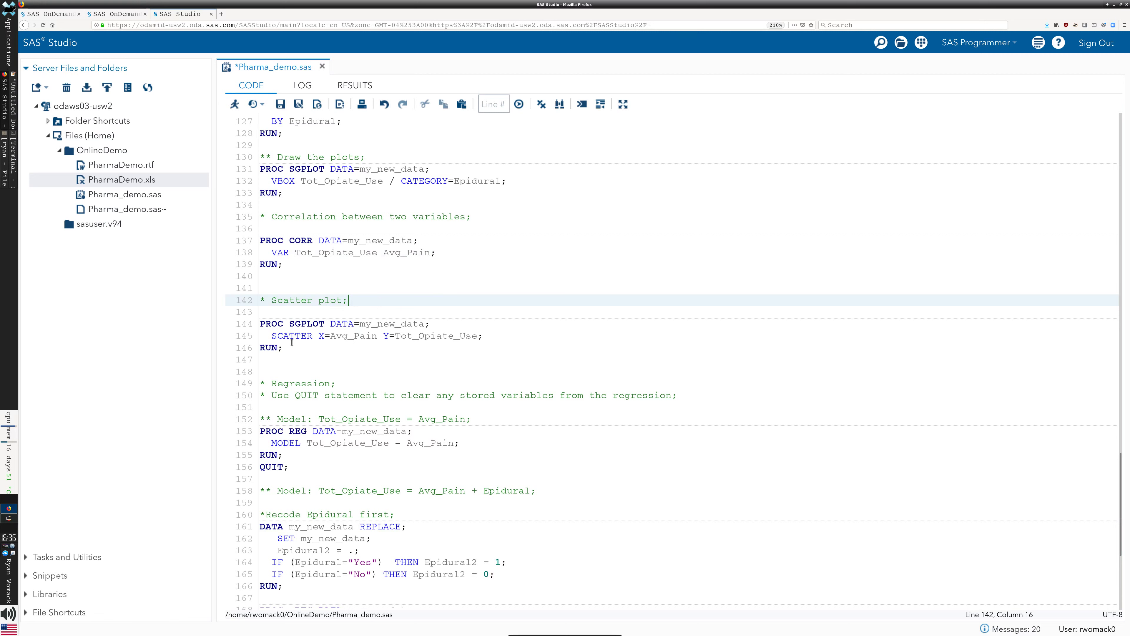
pyautogui.click(310, 344)
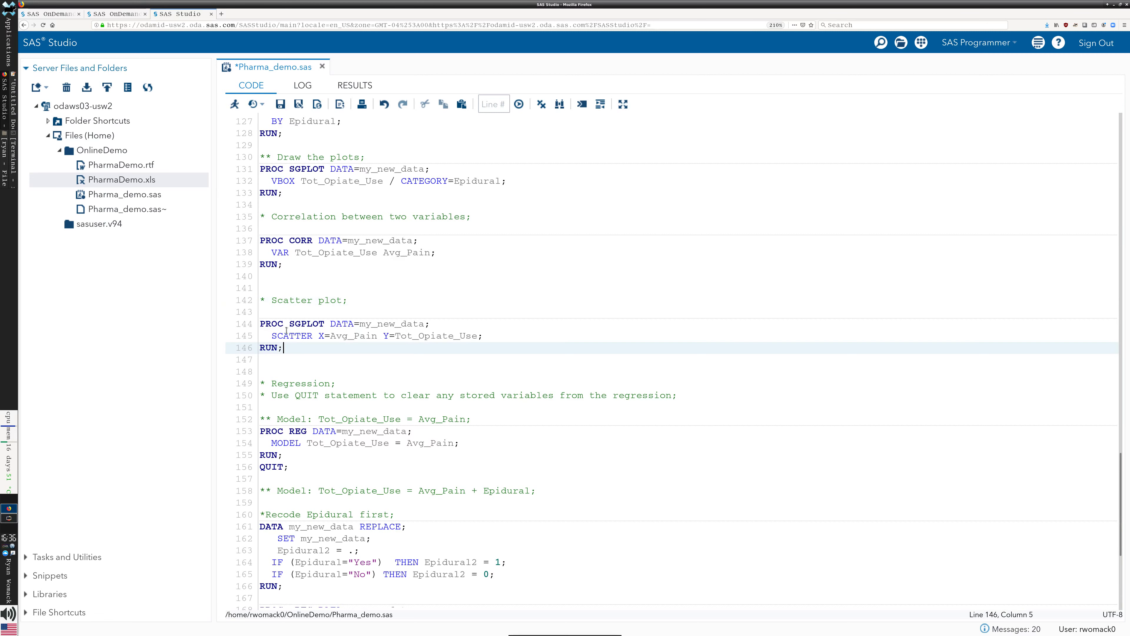
pyautogui.click(262, 324)
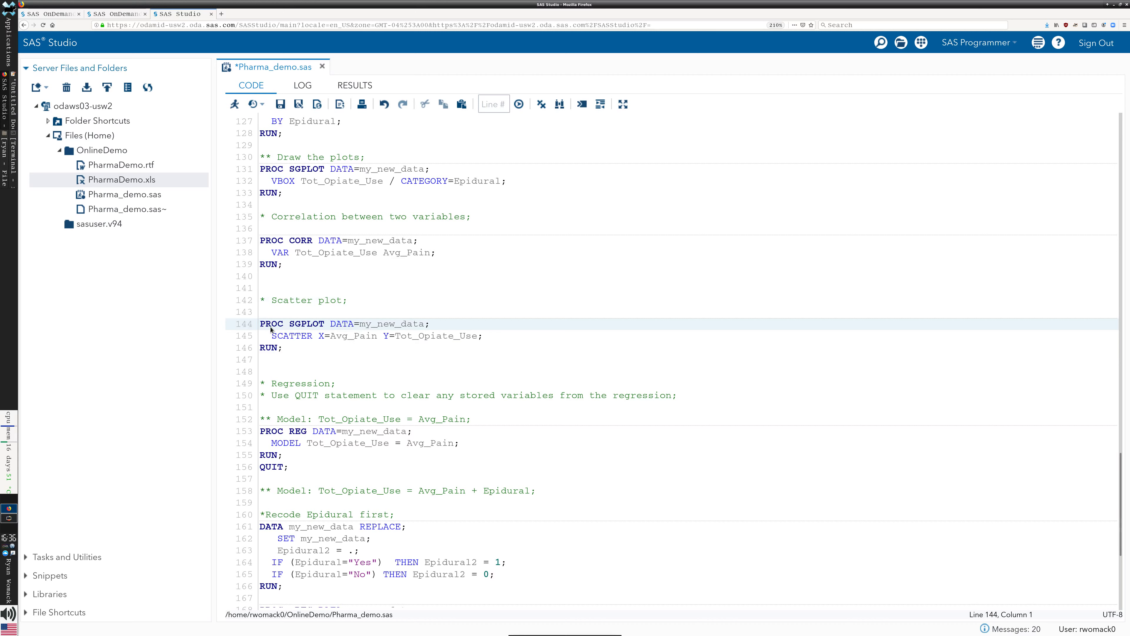
pyautogui.click(312, 337)
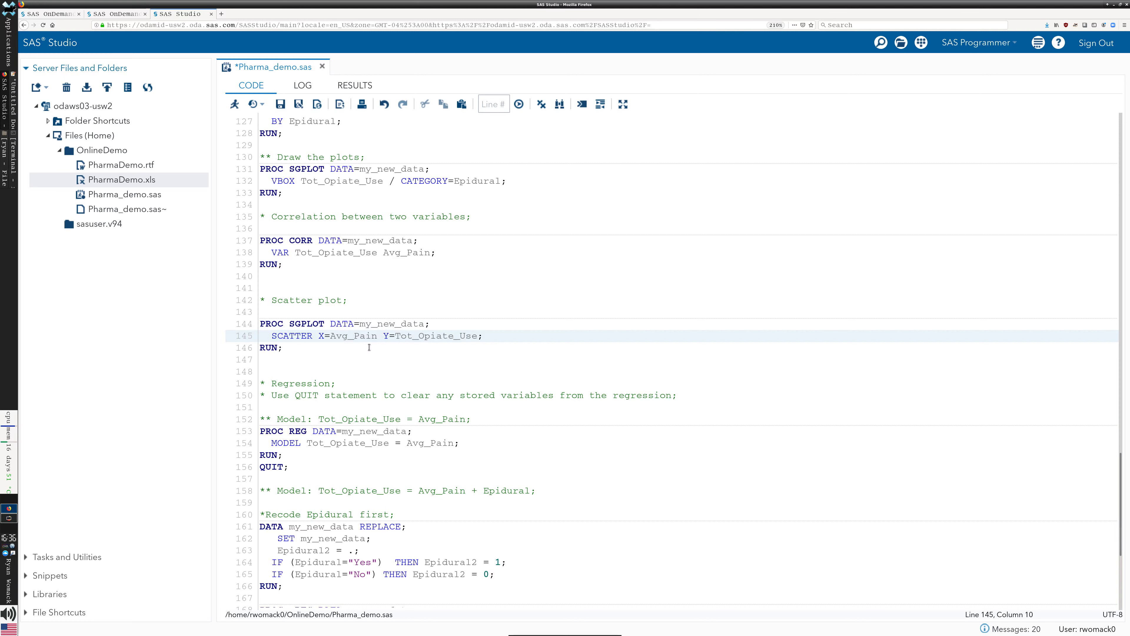
pyautogui.moveTo(338, 348); pyautogui.dragTo(262, 329)
pyautogui.press('F3')
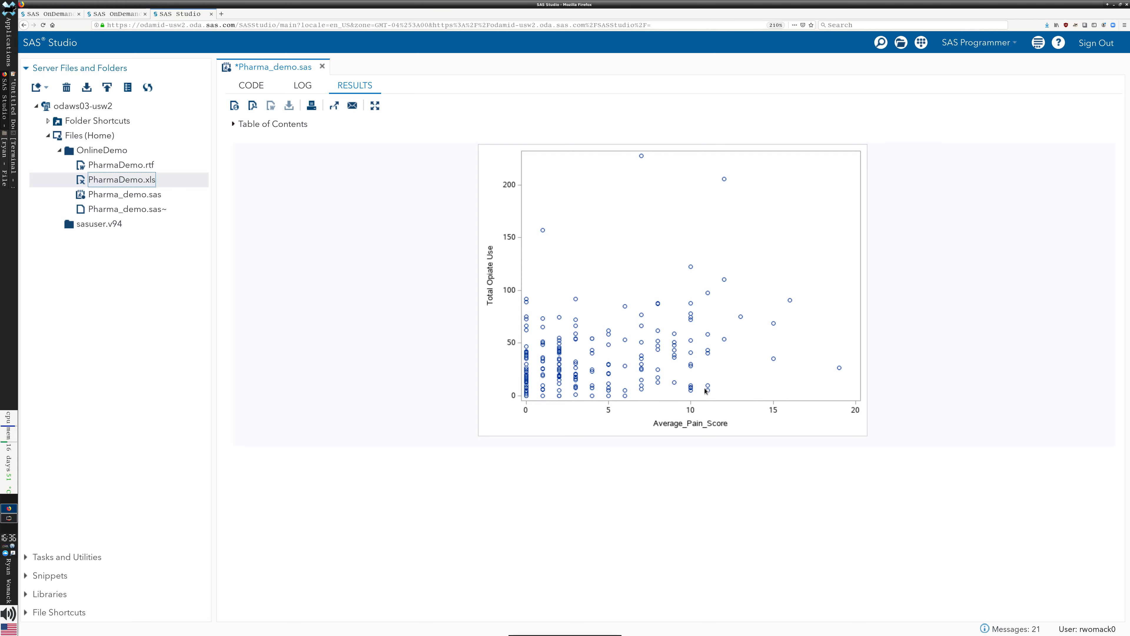
# - Return to the code and review the PROC REG, Epidural recoding and PROC LOGISTIC blocks at the end of the program
pyautogui.click(252, 85)
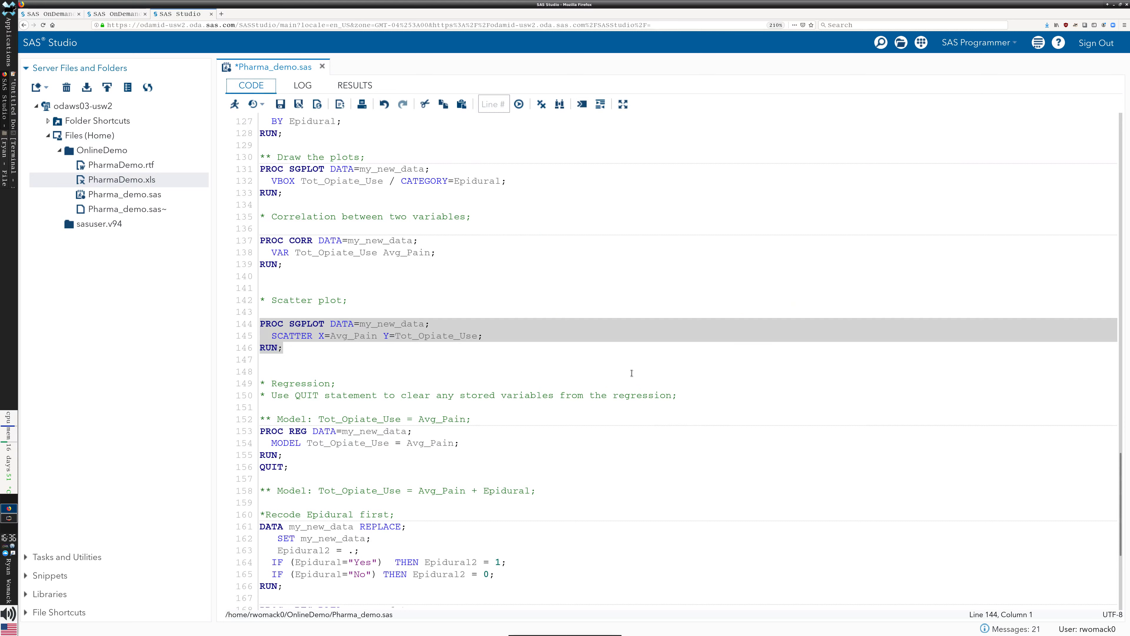
pyautogui.click(558, 377)
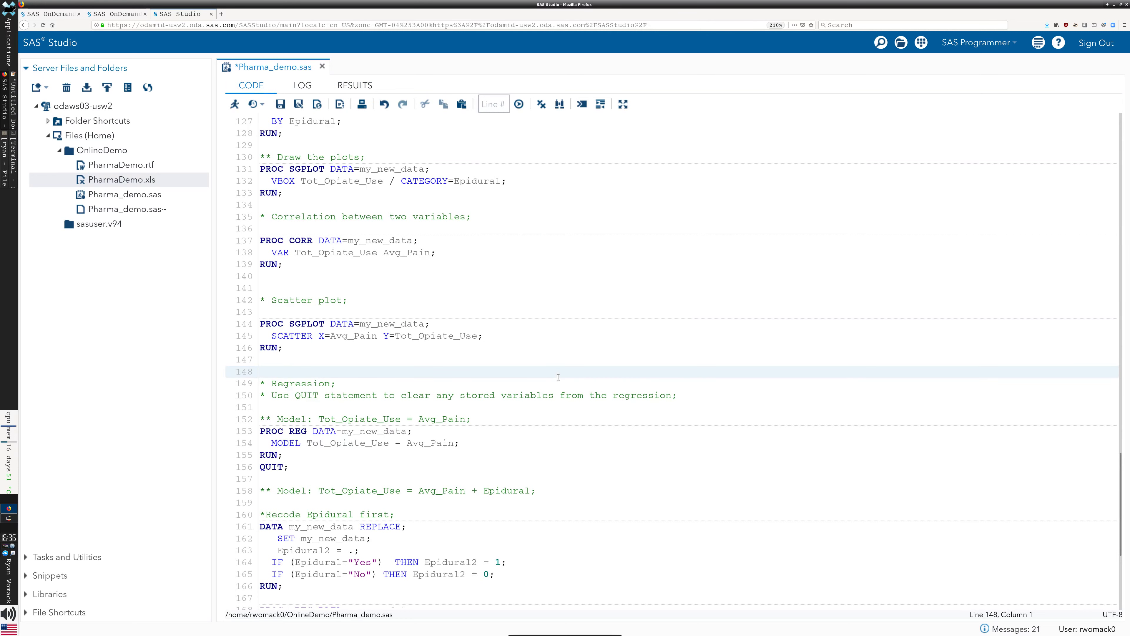
pyautogui.scroll(-2, 558, 256)
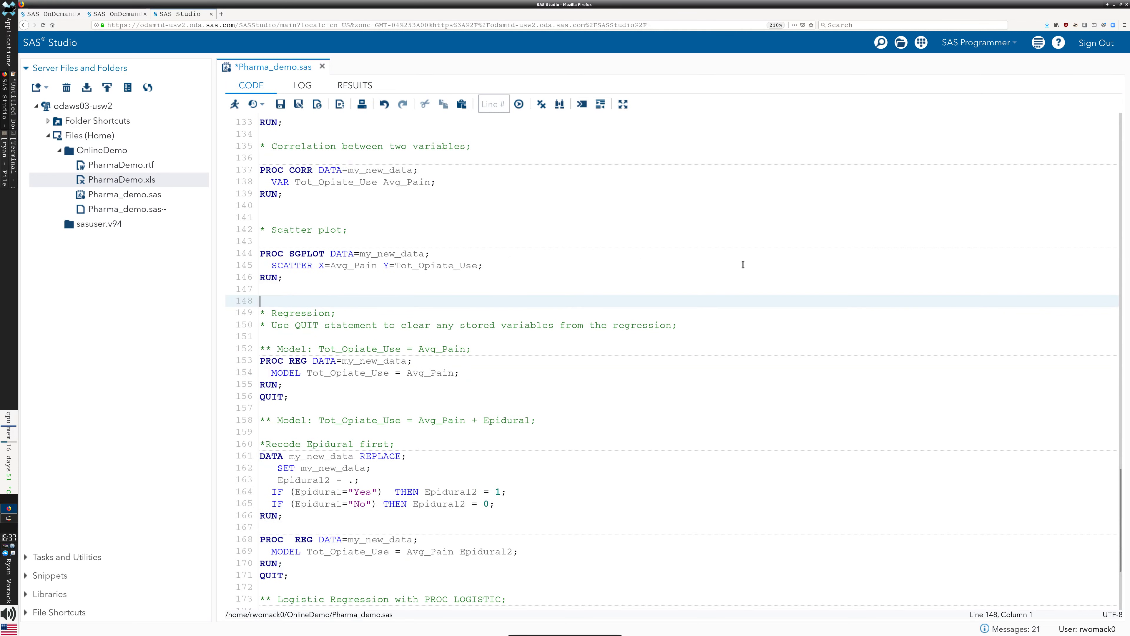
pyautogui.scroll(-2, 742, 264)
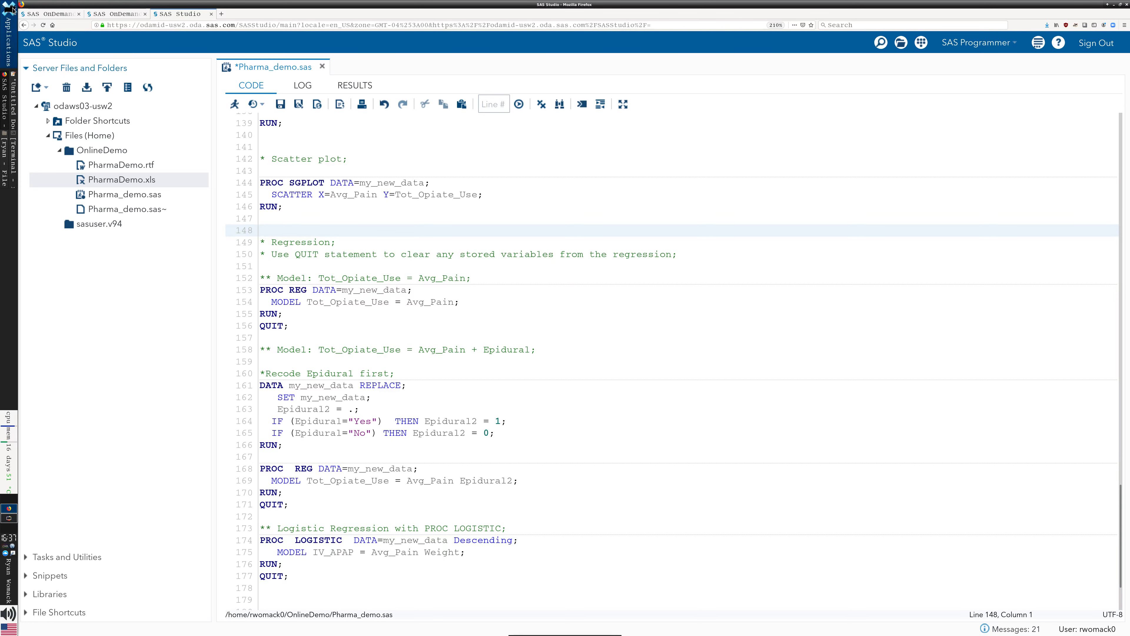
# - Go back through the history of the SAS OnDemand welcome page to the Rutgers Data Services research guide home page
pyautogui.click(62, 16)
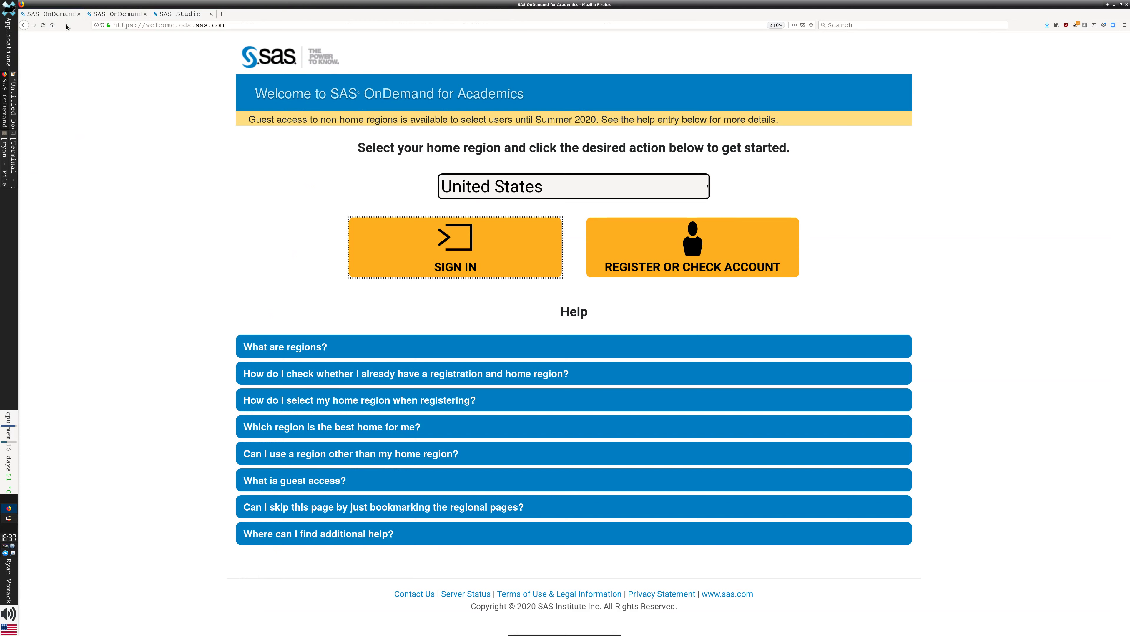
pyautogui.click(23, 25)
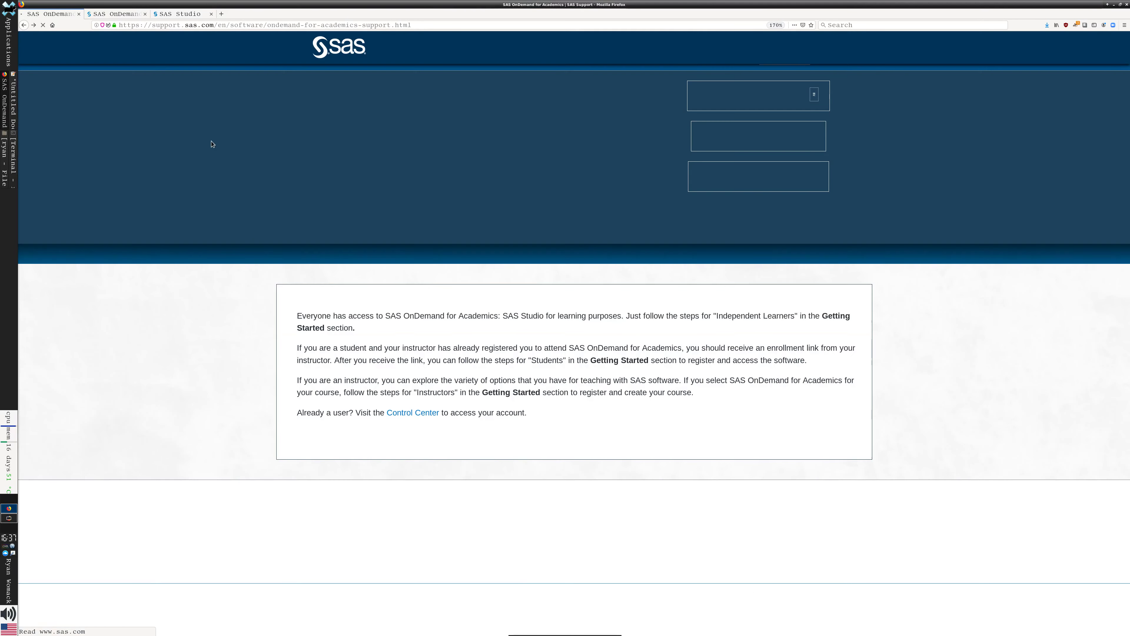
pyautogui.rightClick(24, 25)
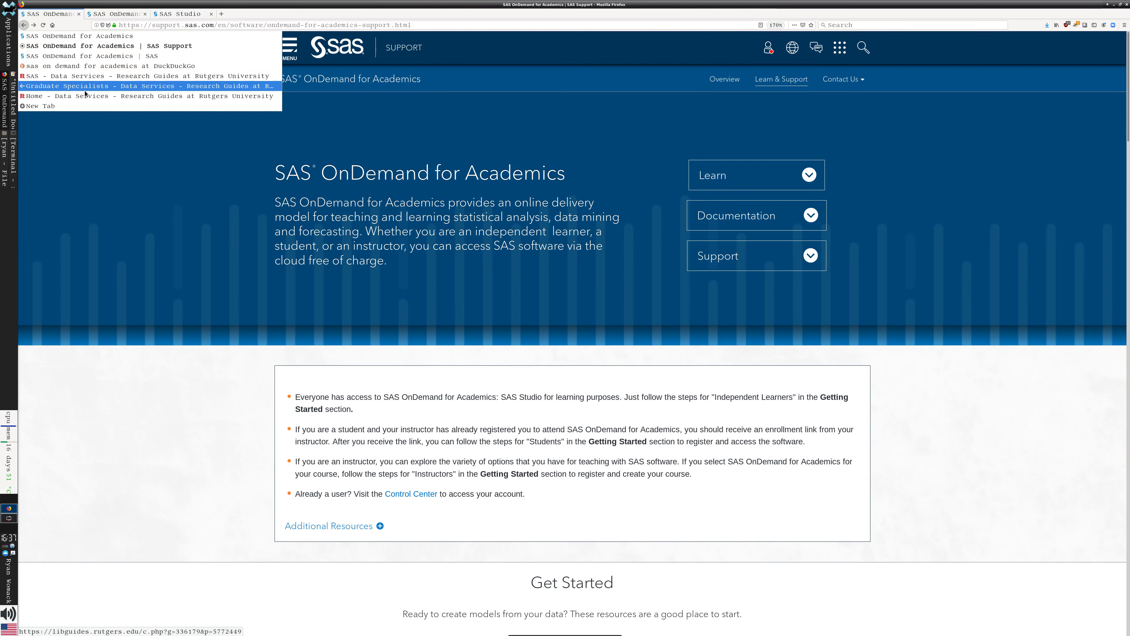
pyautogui.click(81, 96)
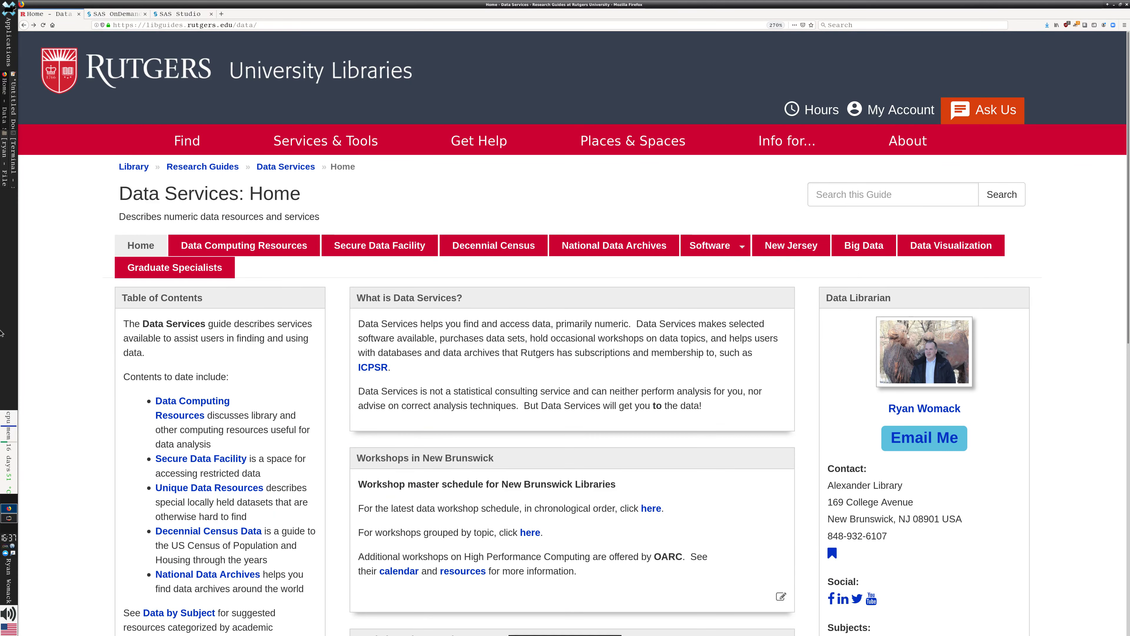
# - Bring up the untitled notes document with the guide and SAS OnDemand web addresses, and return to the browser
pyautogui.click(13, 151)
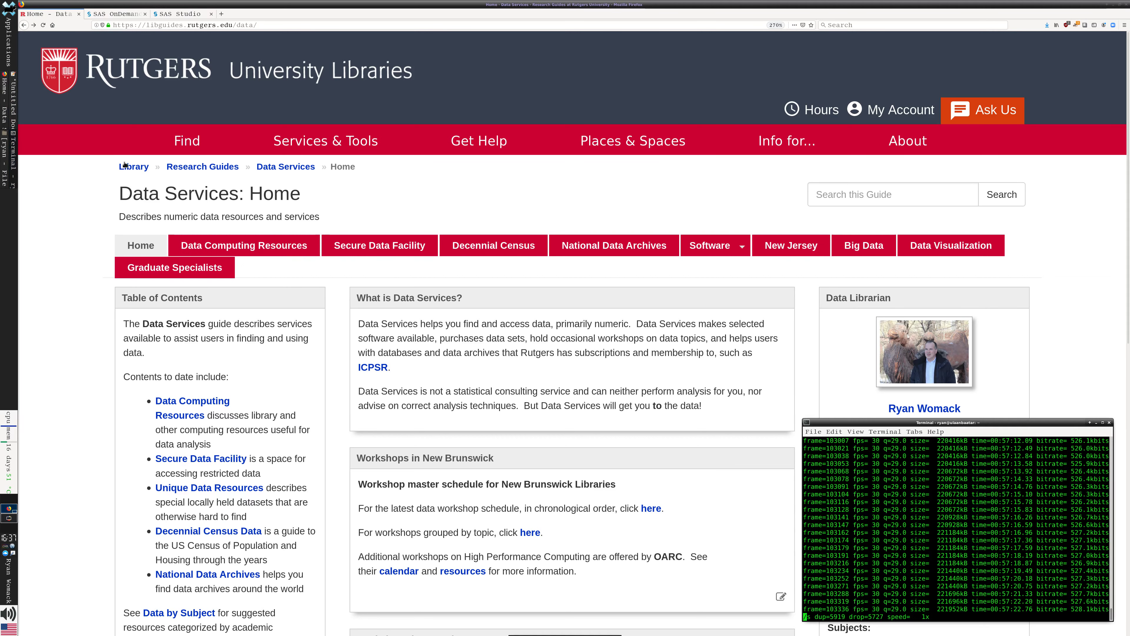
pyautogui.click(14, 134)
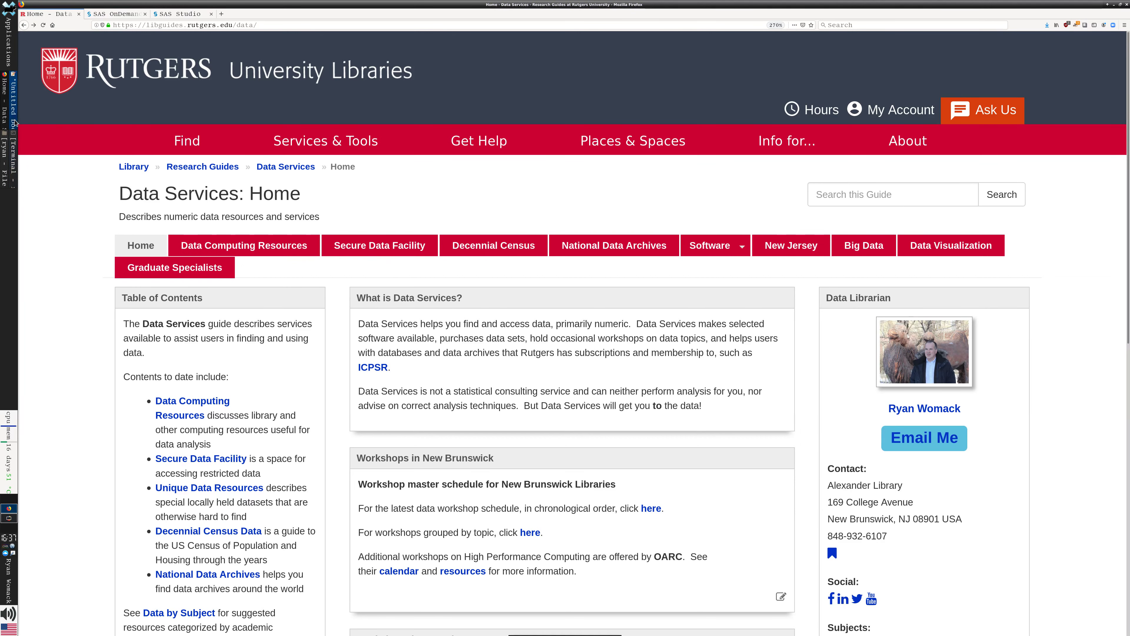
pyautogui.click(14, 121)
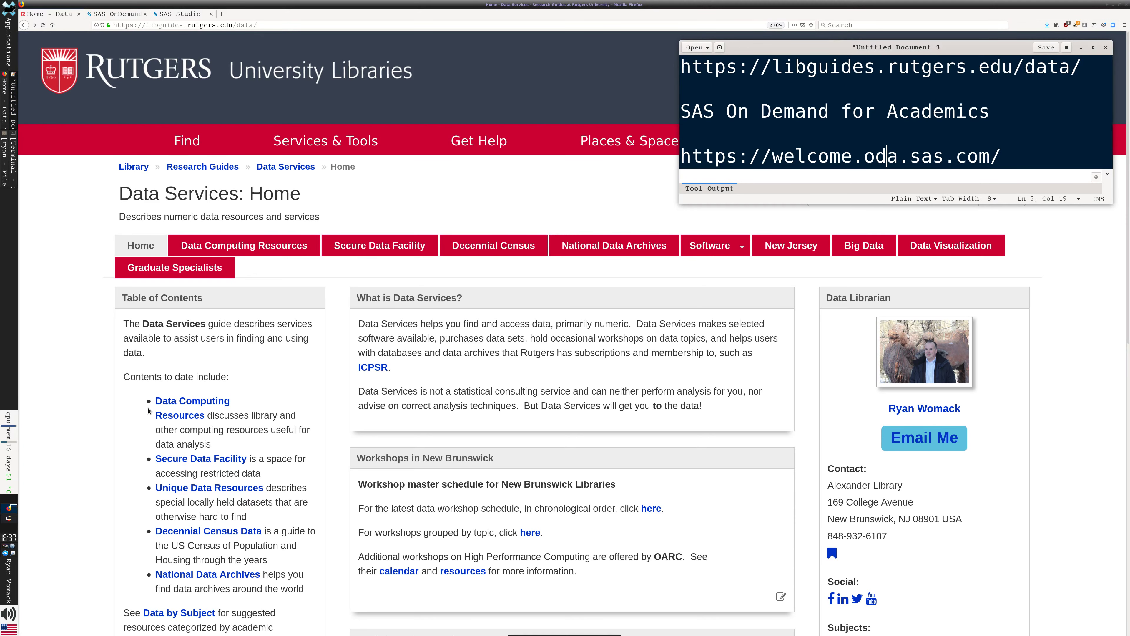
pyautogui.click(92, 406)
# - Skim the Data Services guide home page and open its SAS page from the software section
pyautogui.scroll(-7, 747, 391)
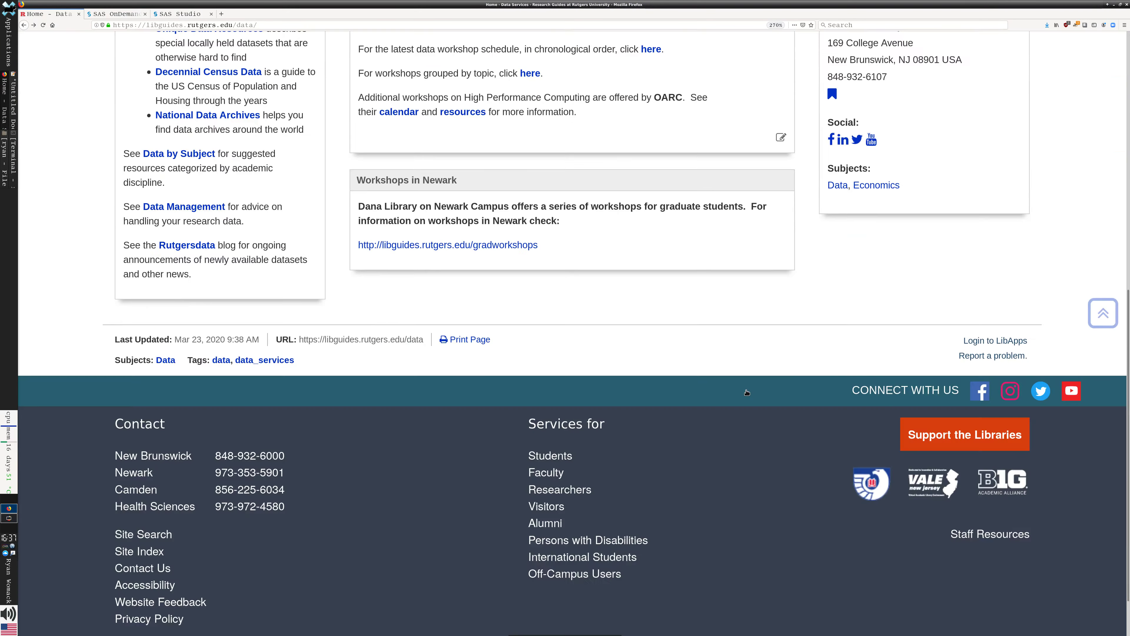
pyautogui.scroll(7, 746, 392)
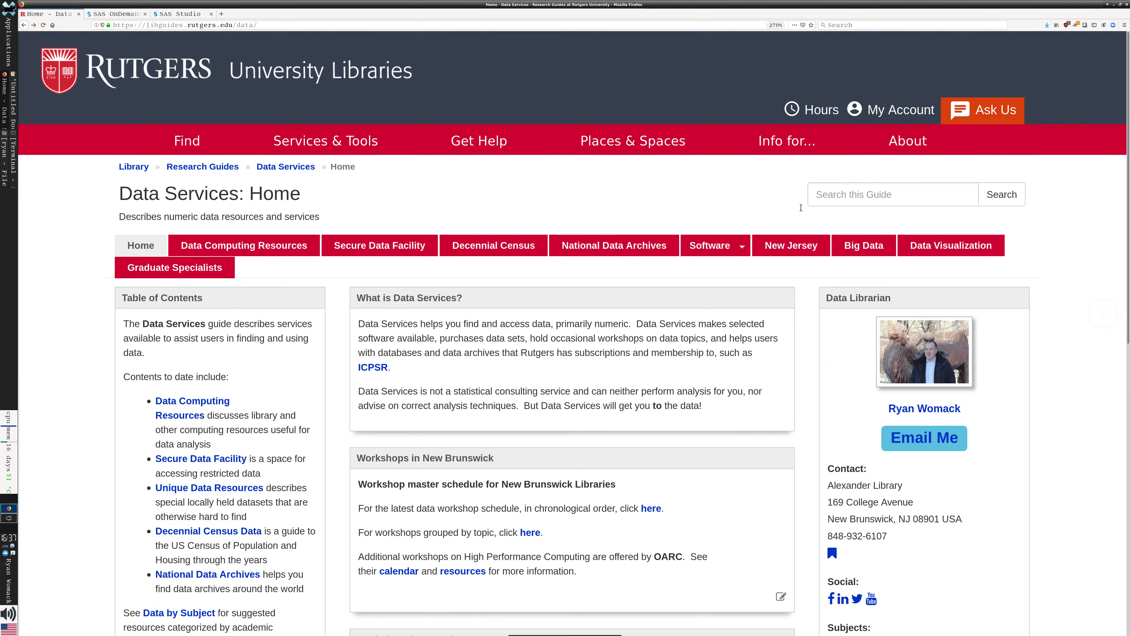
pyautogui.click(739, 245)
pyautogui.click(709, 307)
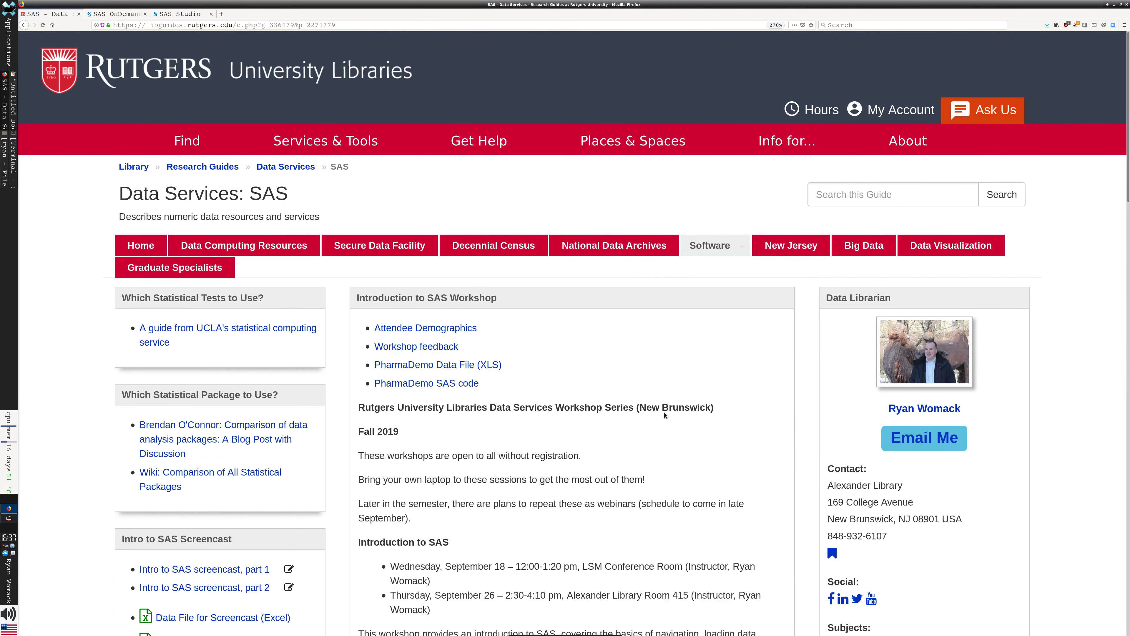
# - Find the resources for advanced SAS users on the guide's SAS page and open the SAS Documentation link
pyautogui.scroll(-15, 678, 430)
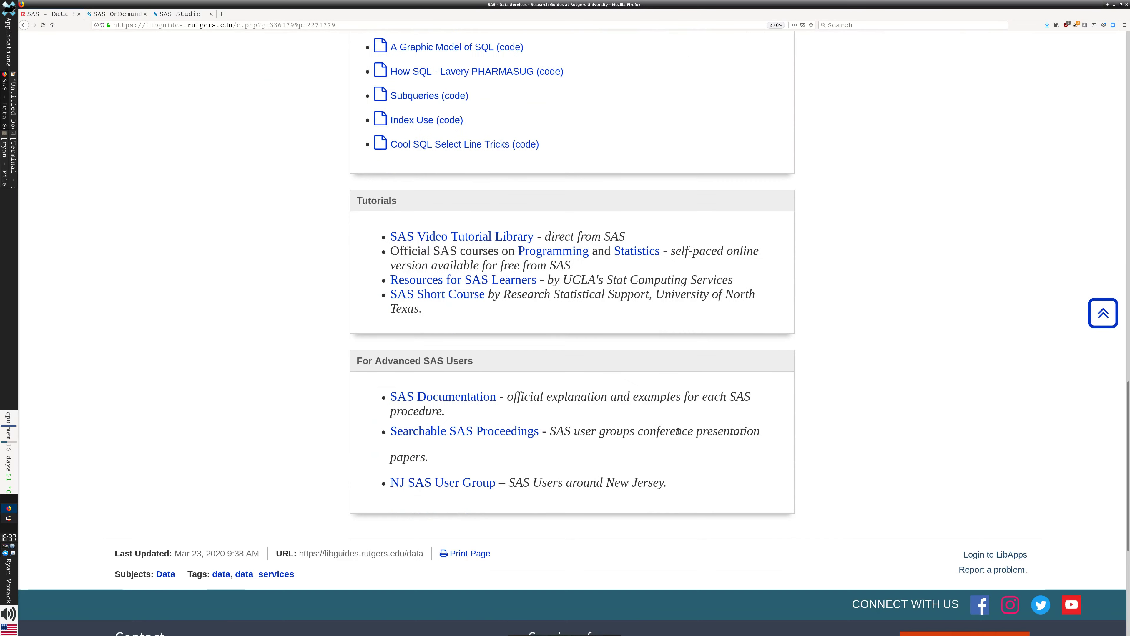
pyautogui.scroll(-3, 678, 431)
pyautogui.scroll(1, 447, 242)
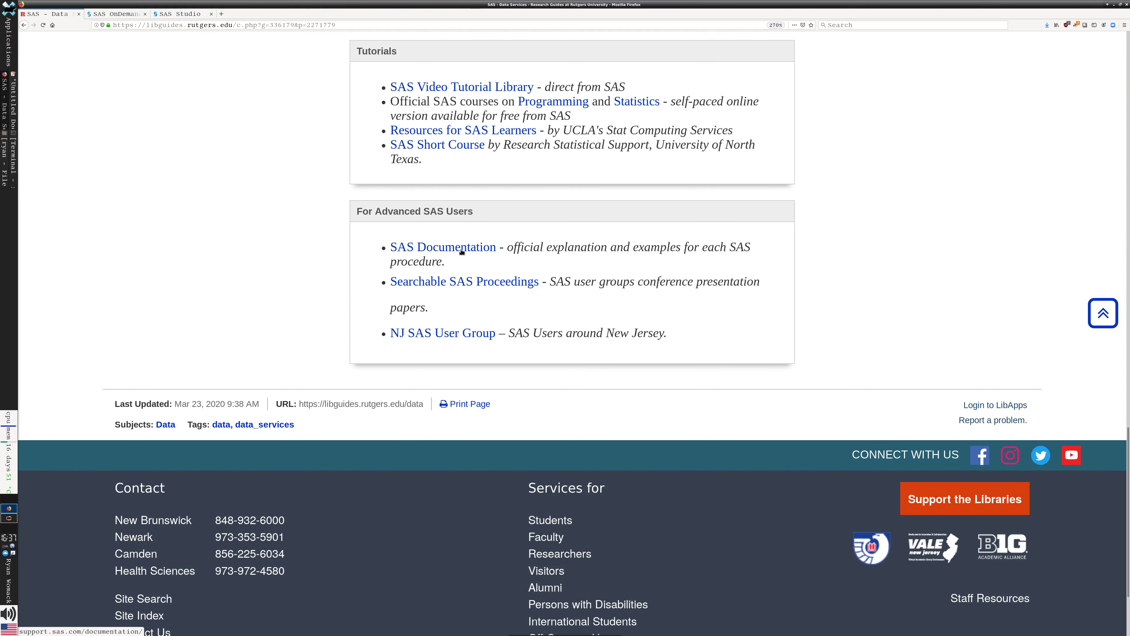
pyautogui.scroll(3, 461, 252)
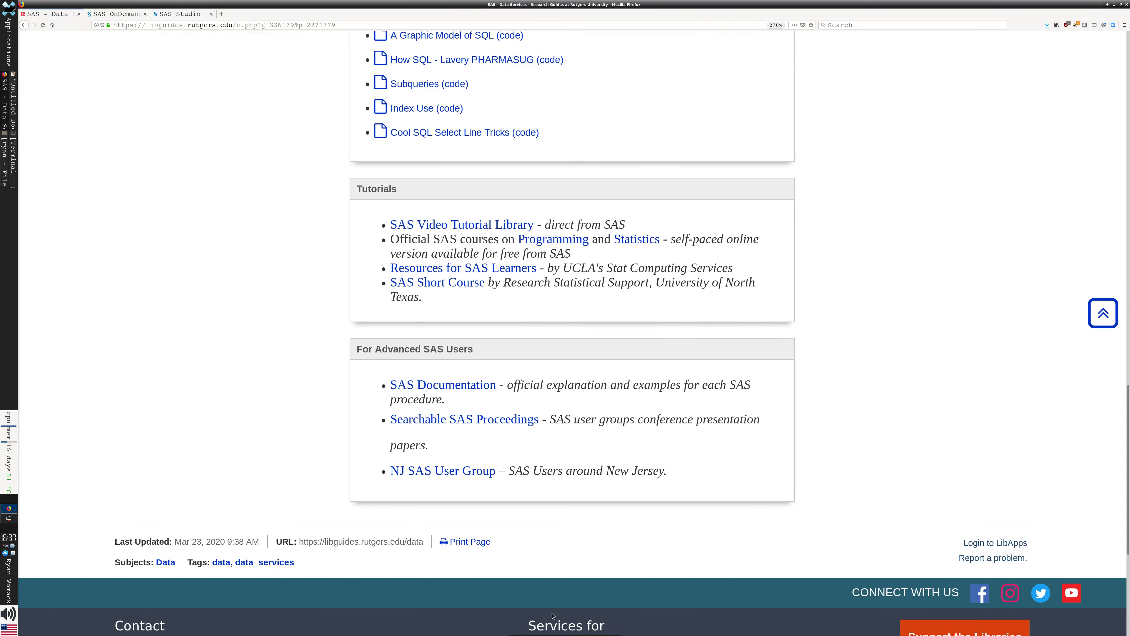
pyautogui.click(467, 388)
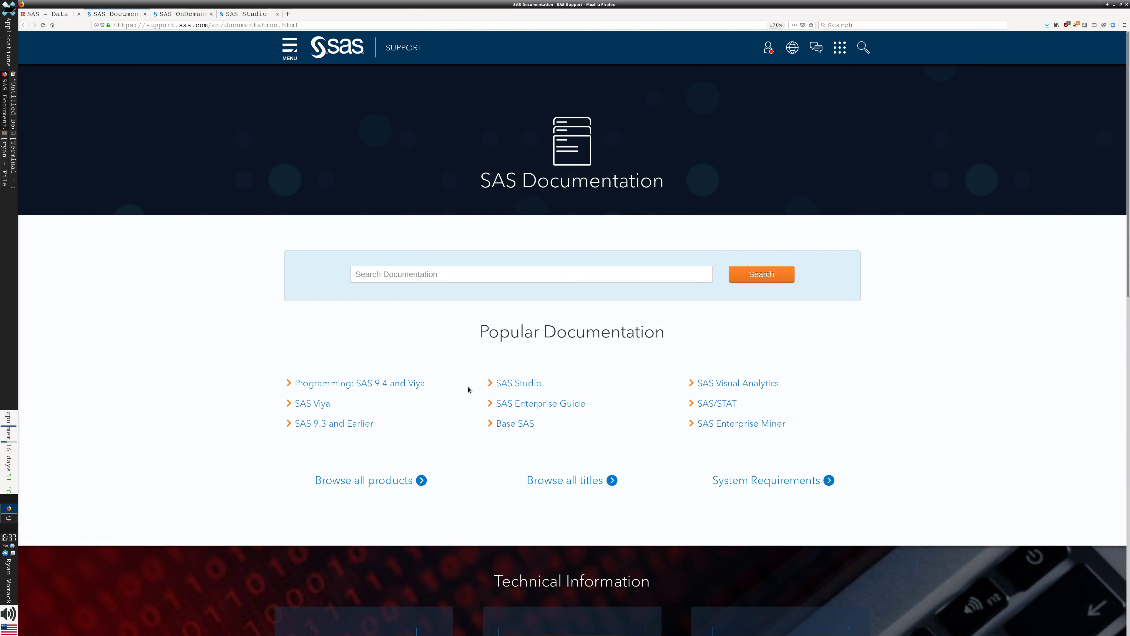
# - Search the SAS documentation for PROC UNIVARIATE and open the PROC UNIVARIATE Statement page
pyautogui.click(466, 279)
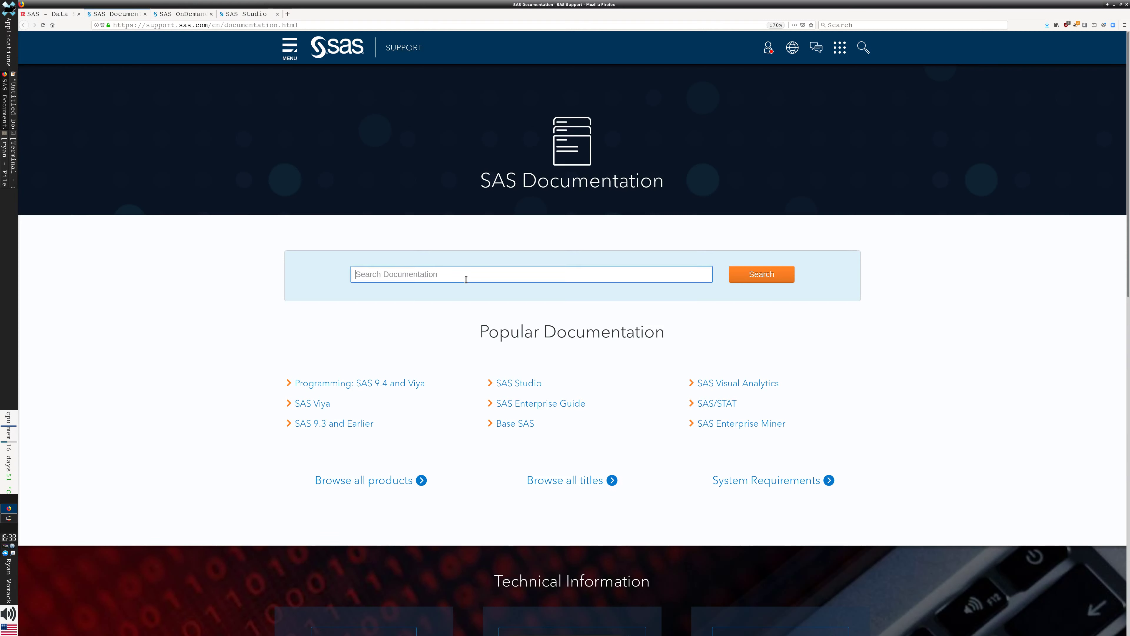
pyautogui.write('SA')
pyautogui.press('BackSpace')
pyautogui.press('BackSpace')
pyautogui.write('PROC Docum')
pyautogui.press('BackSpace')
pyautogui.press('BackSpace')
pyautogui.press('BackSpace')
pyautogui.press('BackSpace')
pyautogui.press('BackSpace')
pyautogui.write('UNIVE')
pyautogui.press('BackSpace')
pyautogui.write('ARIATE')
pyautogui.press('Return')
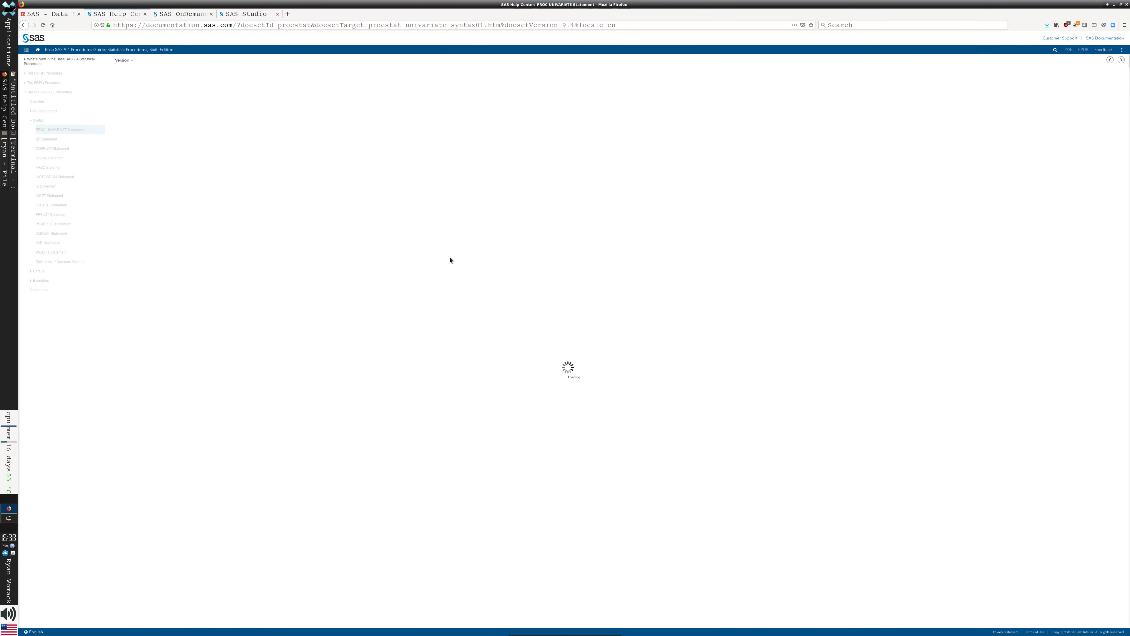
# - Enlarge the UNIVARIATE Procedure documentation page for easier reading
pyautogui.hotkey('ctrl', '+')
pyautogui.hotkey('ctrl', '+')
pyautogui.hotkey('ctrl', '+')
pyautogui.hotkey('ctrl', '+')
pyautogui.hotkey('ctrl', '+')
pyautogui.hotkey('ctrl', '+')
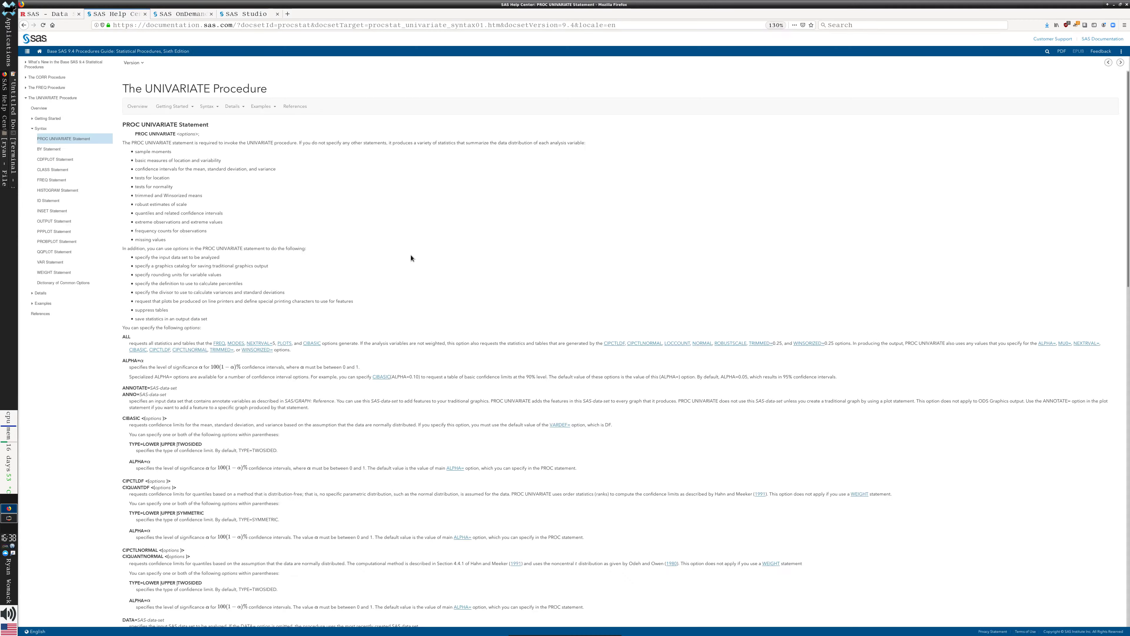
# - Enlarge the documentation page to 240% and skim the PROC UNIVARIATE Statement's description and its list of options
pyautogui.hotkey('ctrl', '+')
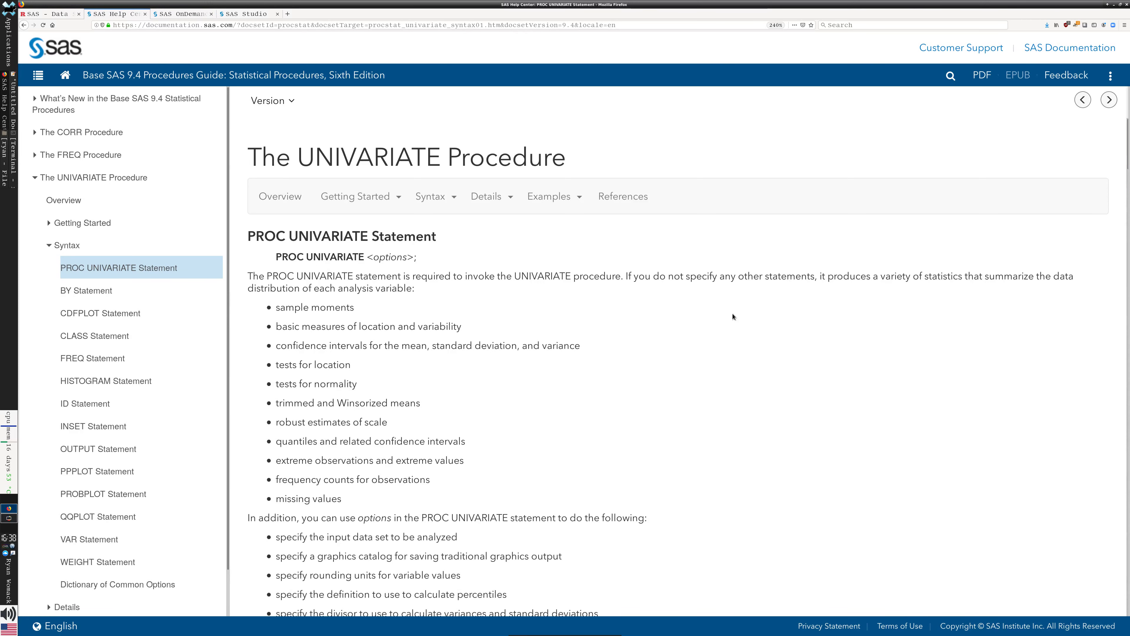
pyautogui.scroll(-2, 759, 363)
pyautogui.scroll(-2, 760, 363)
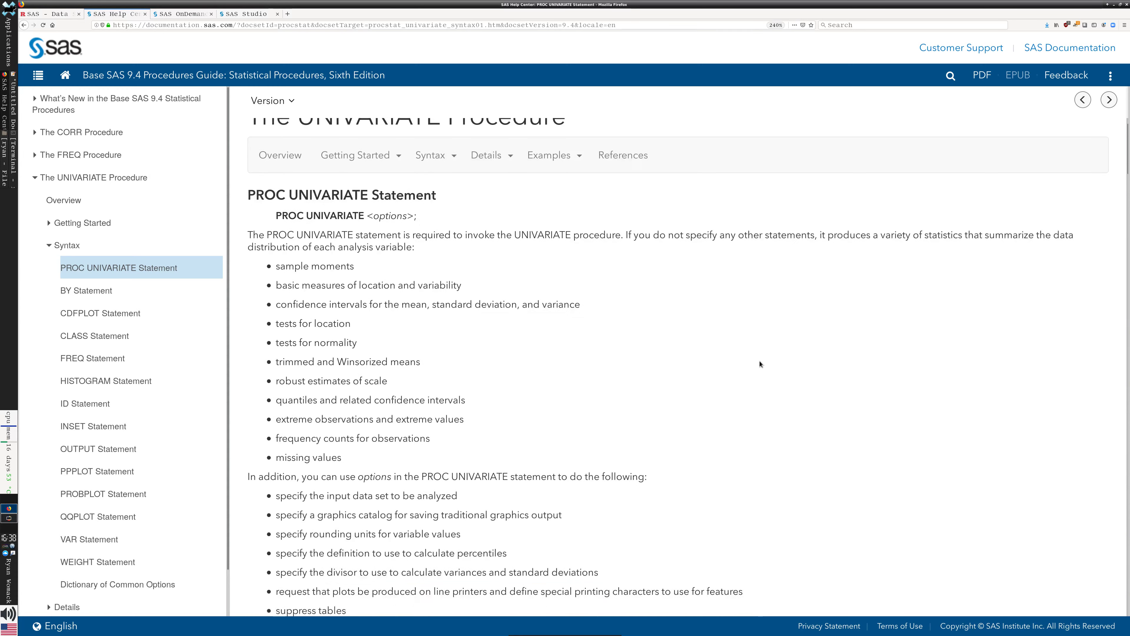
pyautogui.scroll(4, 759, 364)
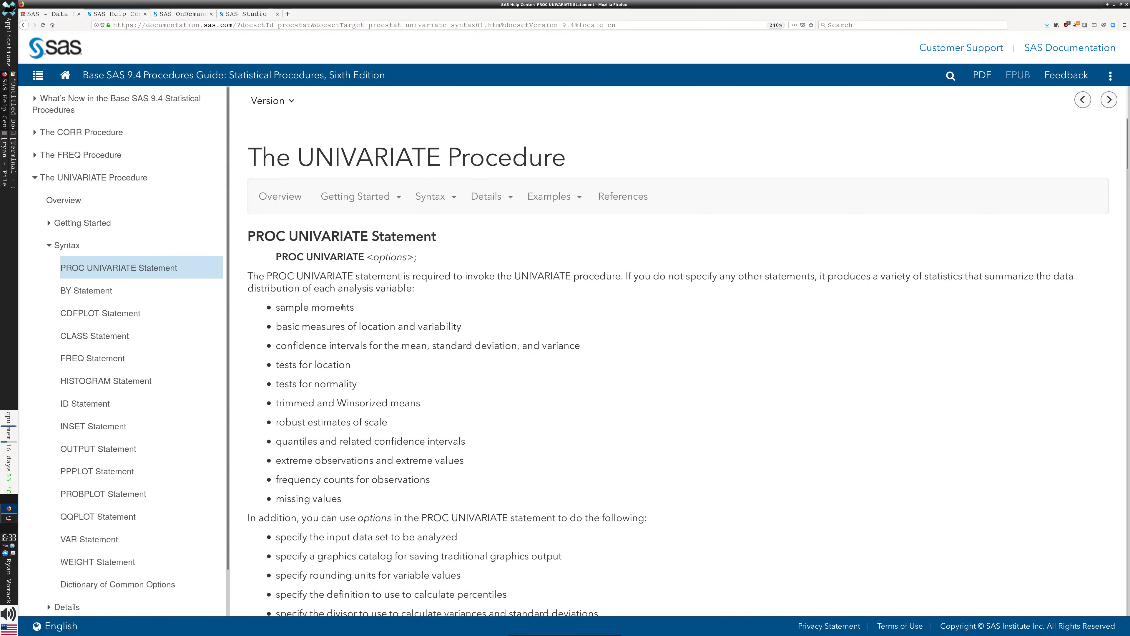
pyautogui.scroll(-5, 479, 300)
pyautogui.scroll(5, 485, 307)
pyautogui.scroll(-5, 498, 327)
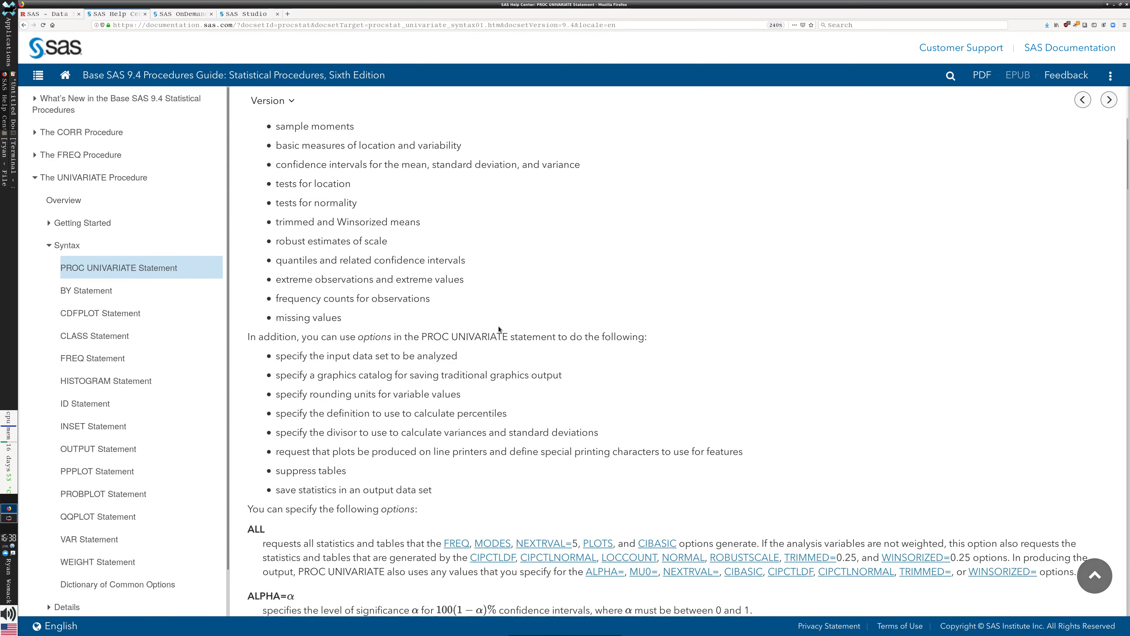
pyautogui.scroll(-5, 498, 326)
pyautogui.scroll(-5, 498, 325)
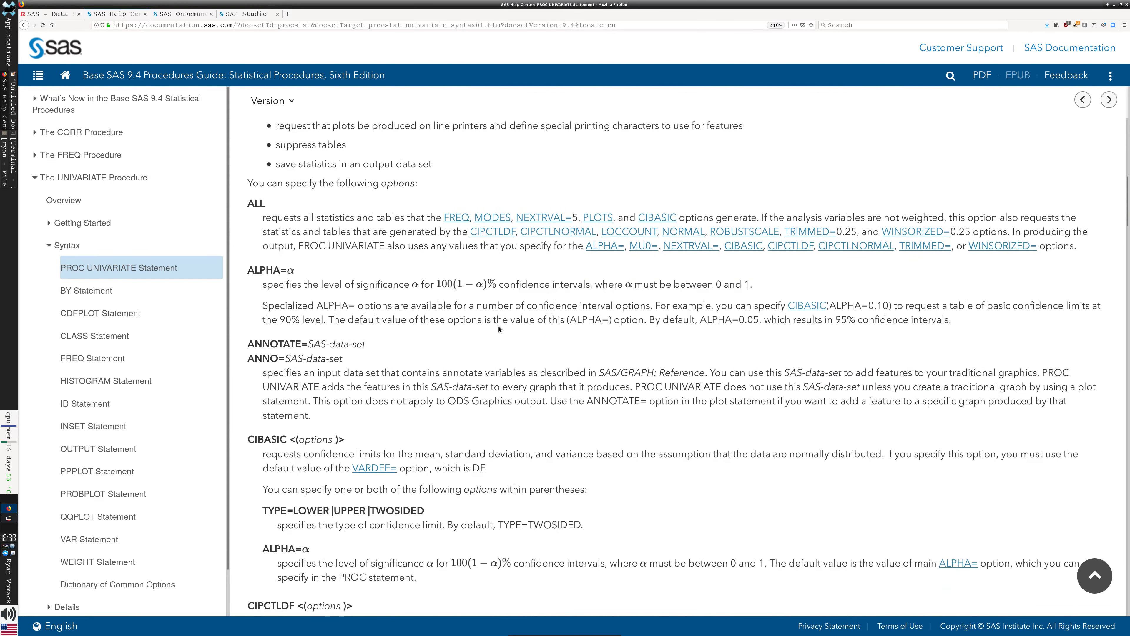
pyautogui.scroll(8, 485, 303)
pyautogui.scroll(5, 445, 267)
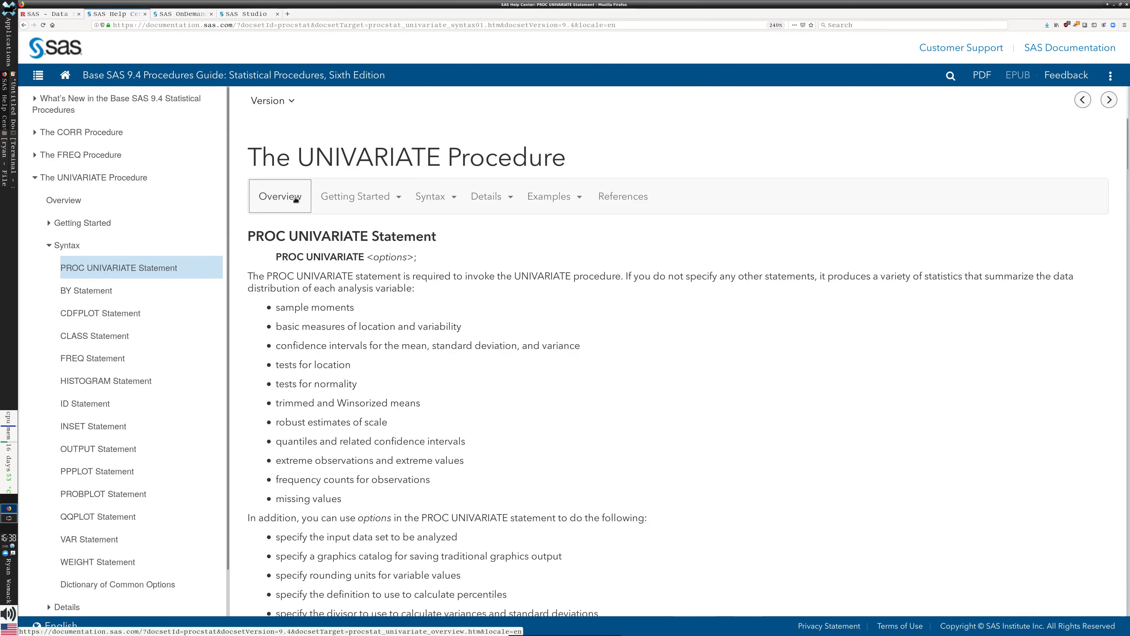
# - Open the Overview of the UNIVARIATE Procedure and read through its capabilities and plot statements
pyautogui.click(300, 199)
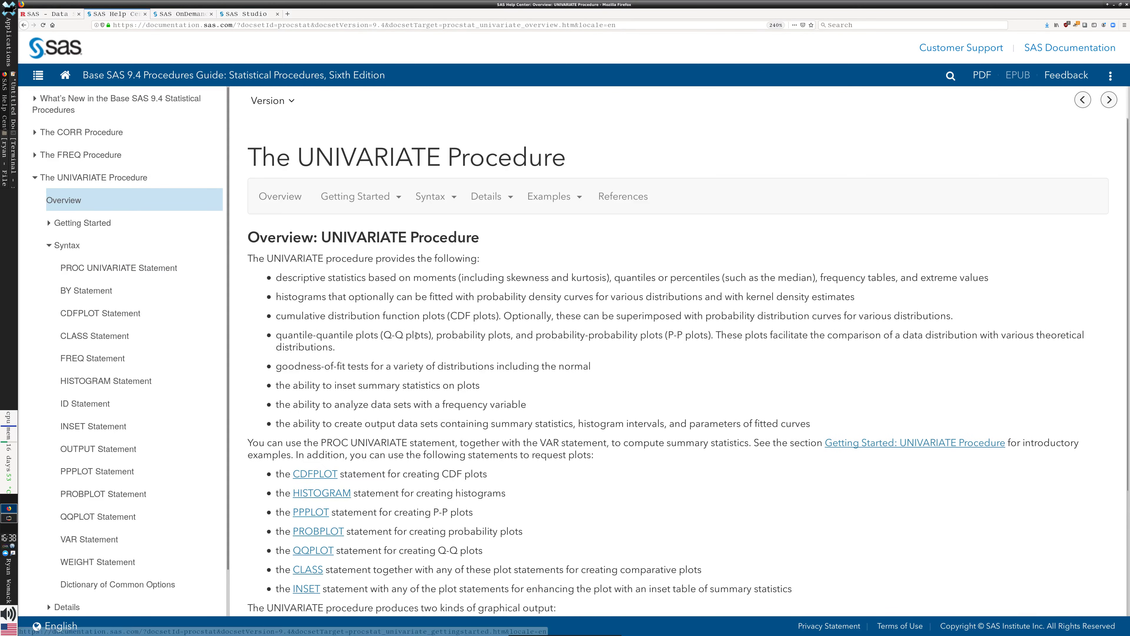
pyautogui.scroll(-2, 634, 260)
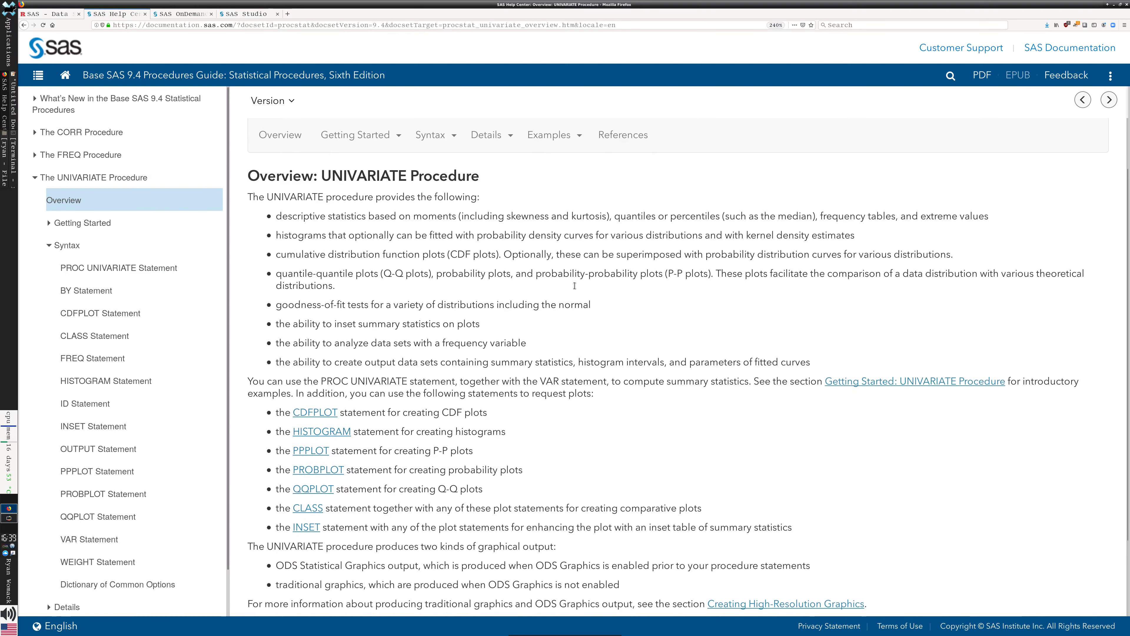
pyautogui.scroll(-2, 541, 402)
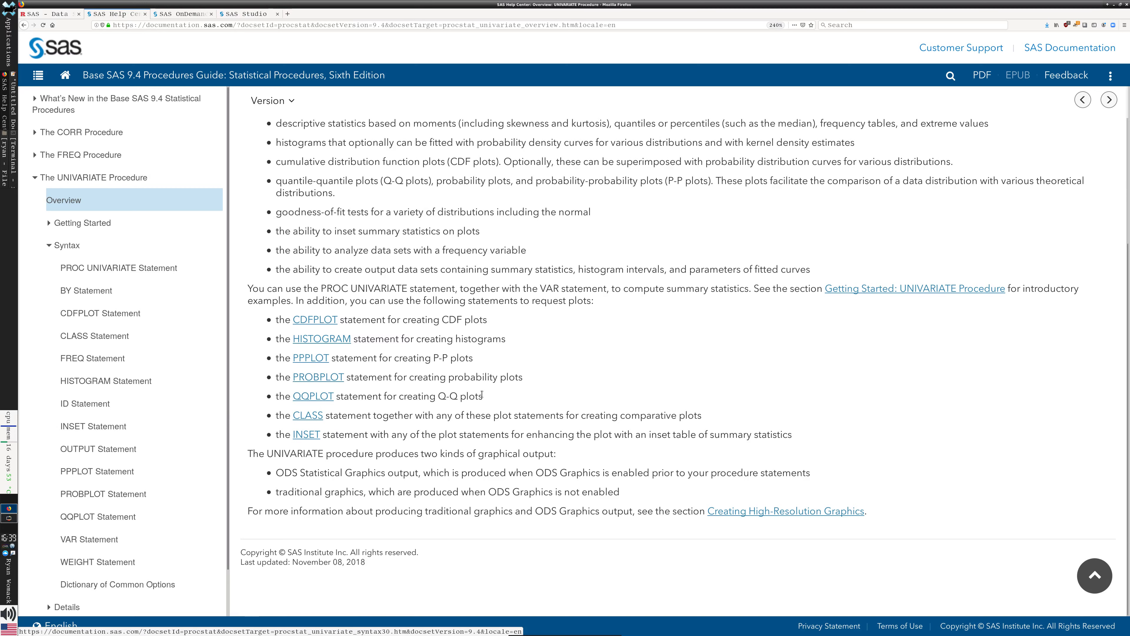
pyautogui.scroll(4, 504, 391)
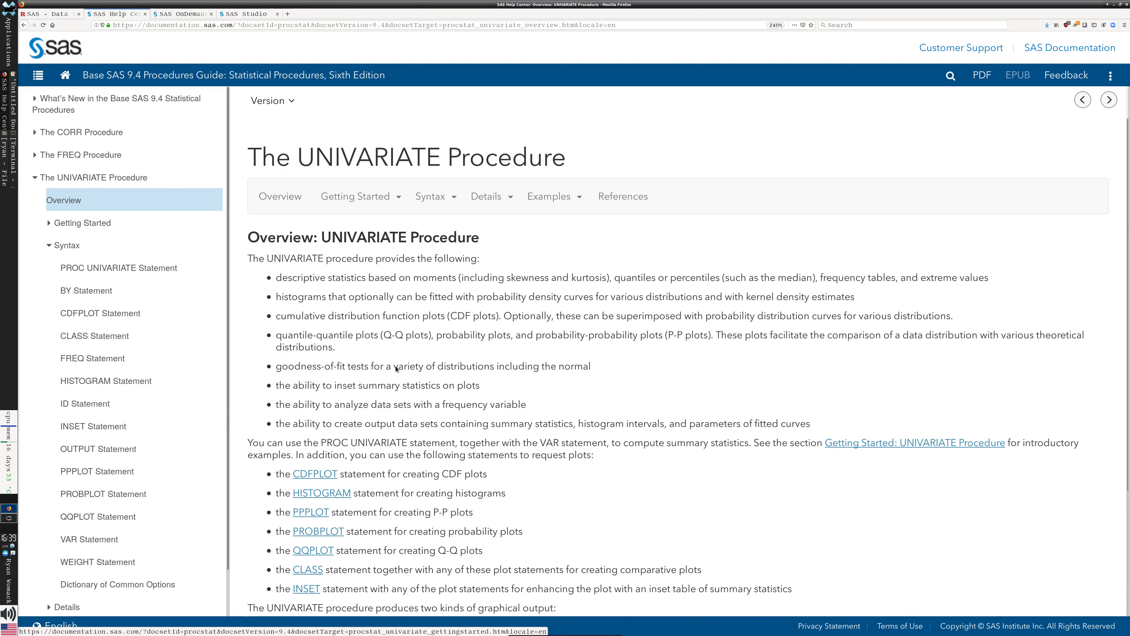
# - Review the Capabilities of PROC UNIVARIATE and Summarizing a Data Distribution subsections of Getting Started
pyautogui.click(377, 200)
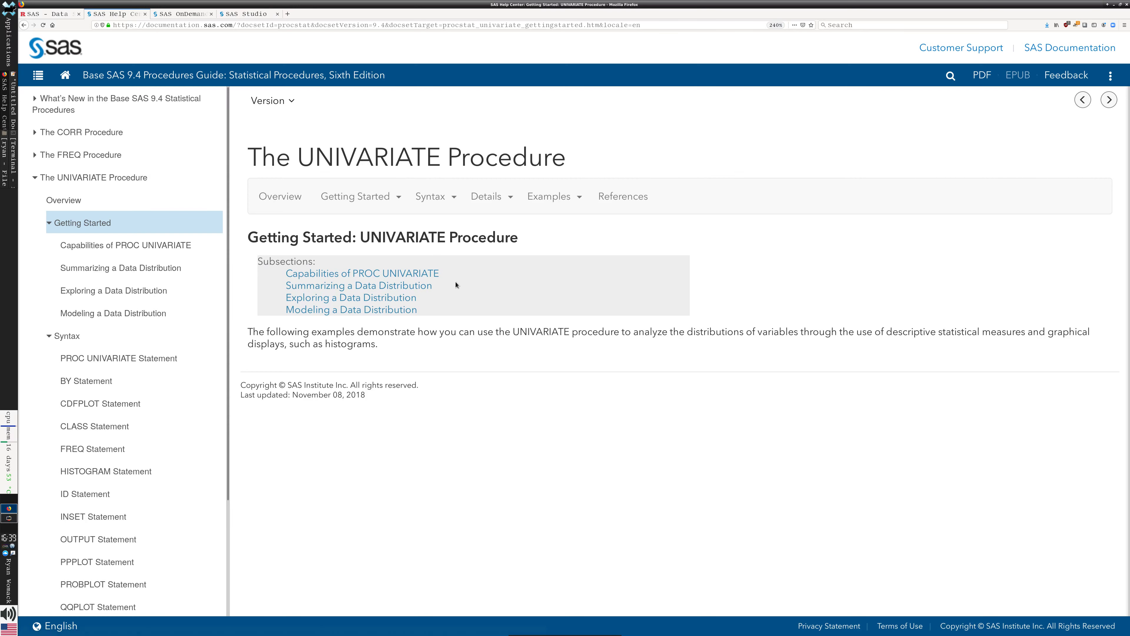
pyautogui.click(392, 273)
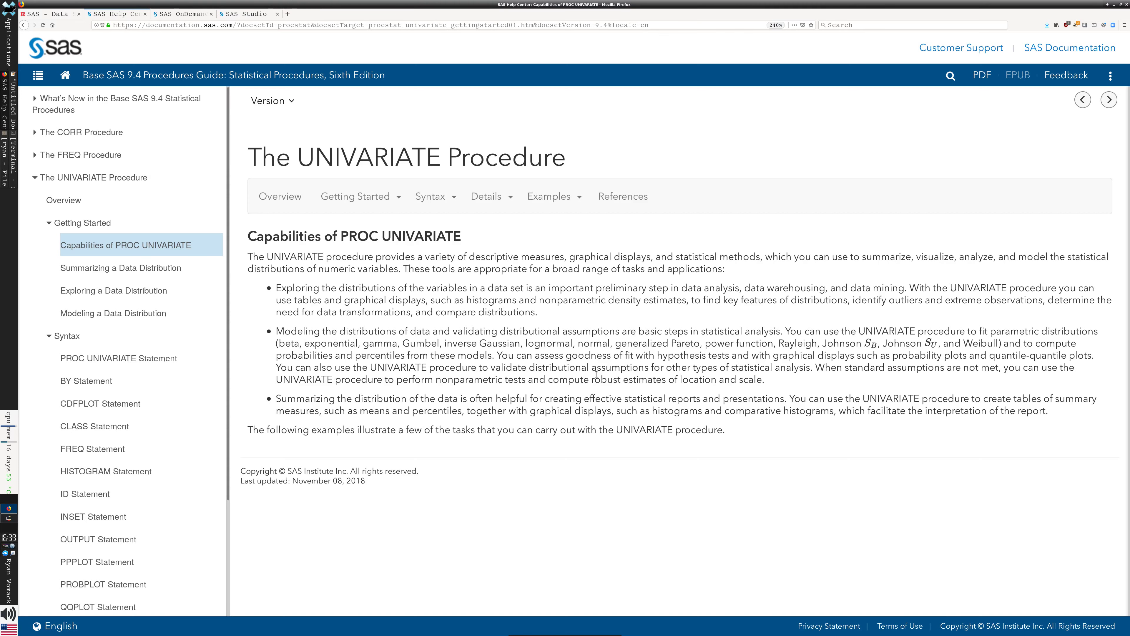
pyautogui.click(358, 195)
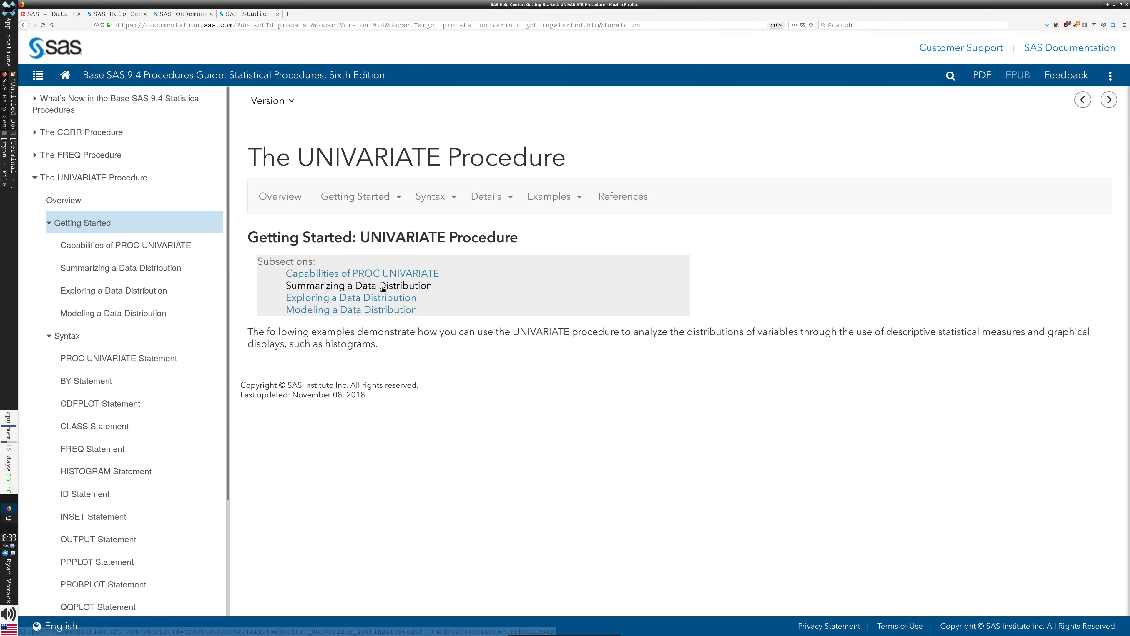
pyautogui.click(385, 291)
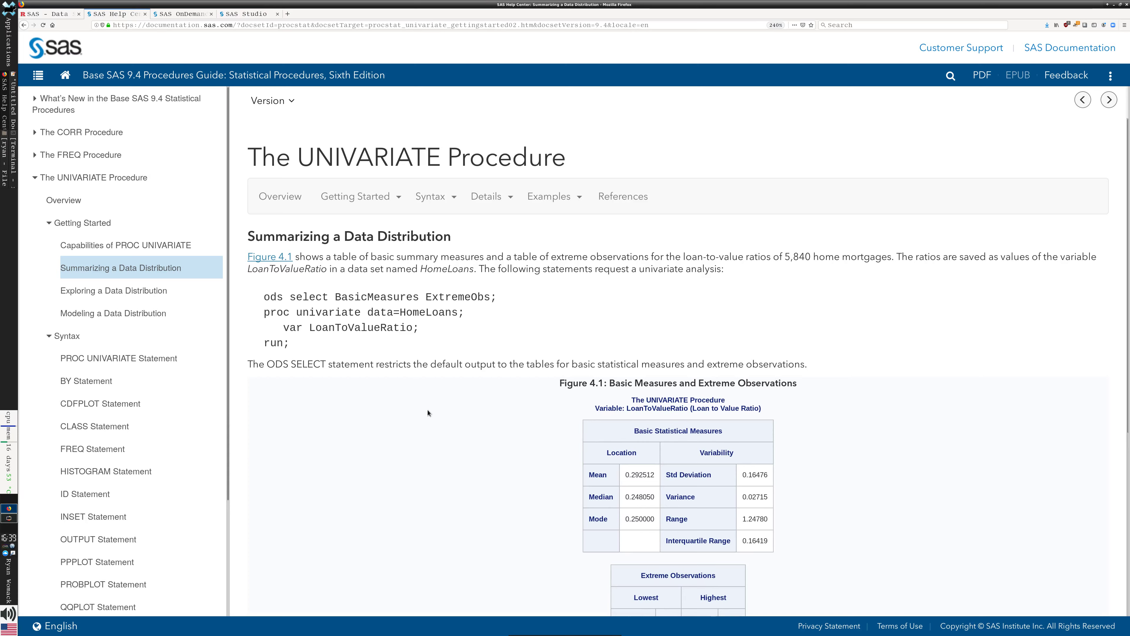
pyautogui.scroll(-5, 427, 413)
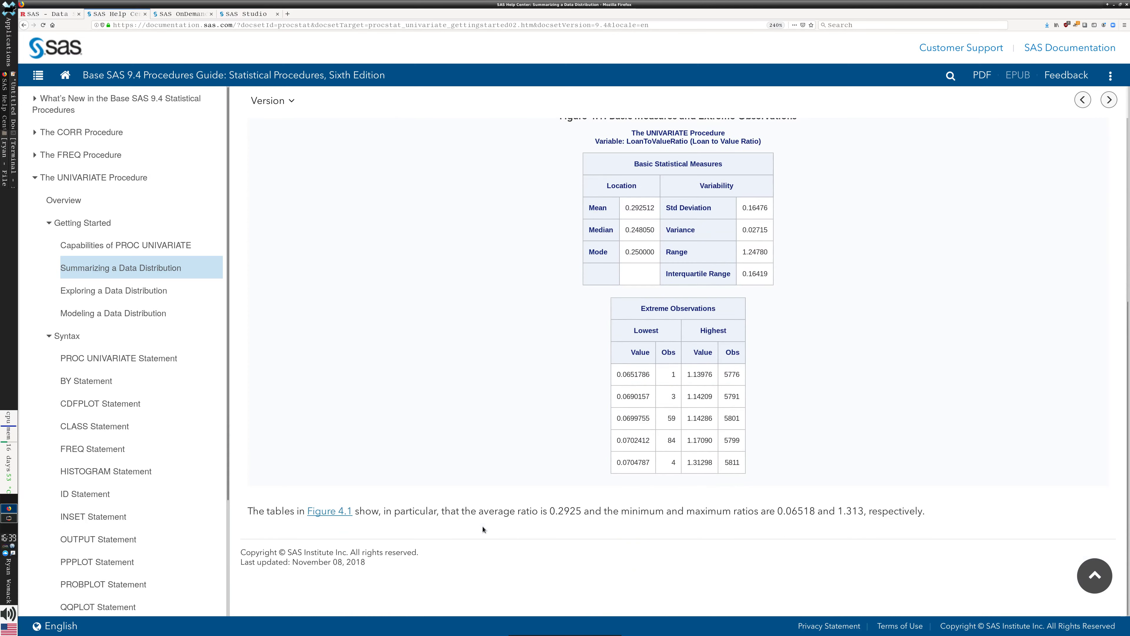
pyautogui.scroll(5, 461, 479)
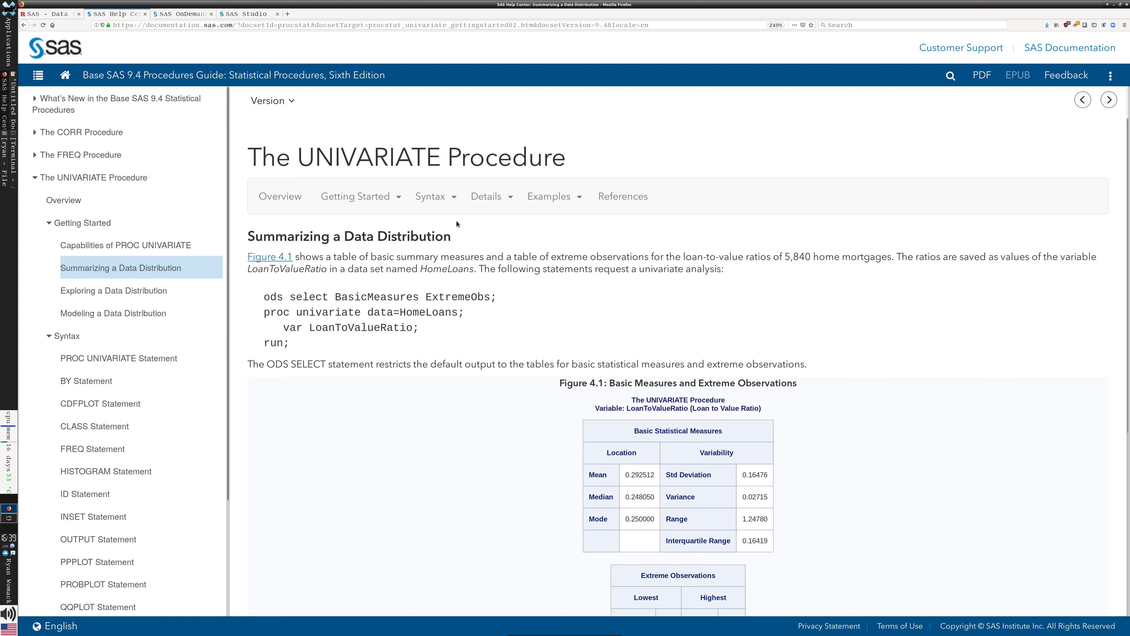
# - View the HISTOGRAM Statement syntax page and open the Descriptive Statistics page from the procedure's details
pyautogui.click(450, 202)
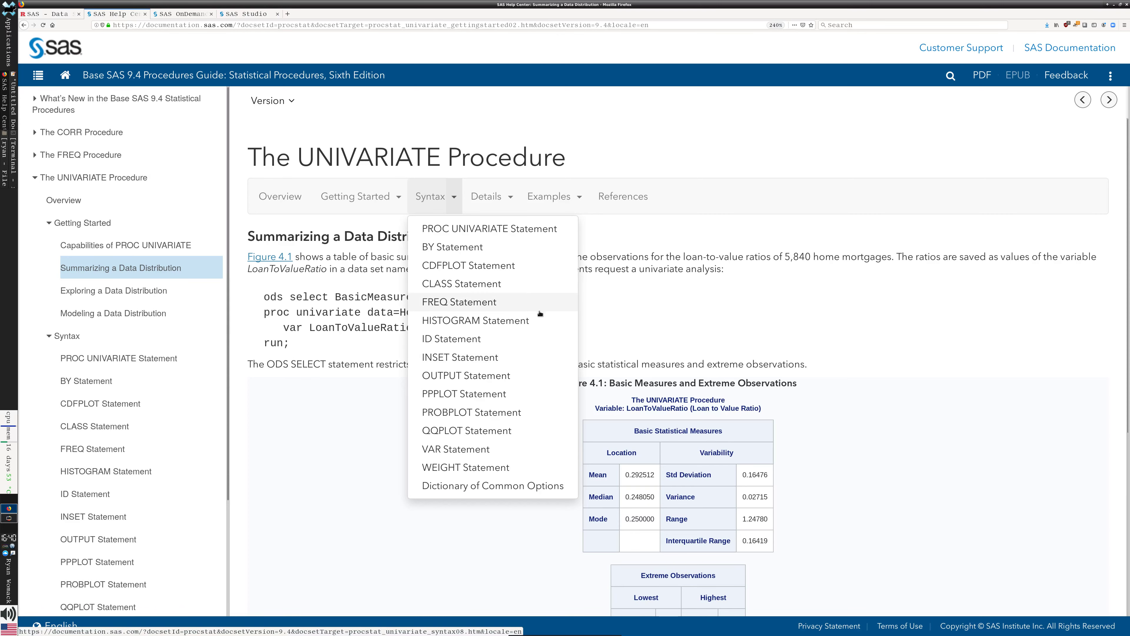
pyautogui.click(540, 325)
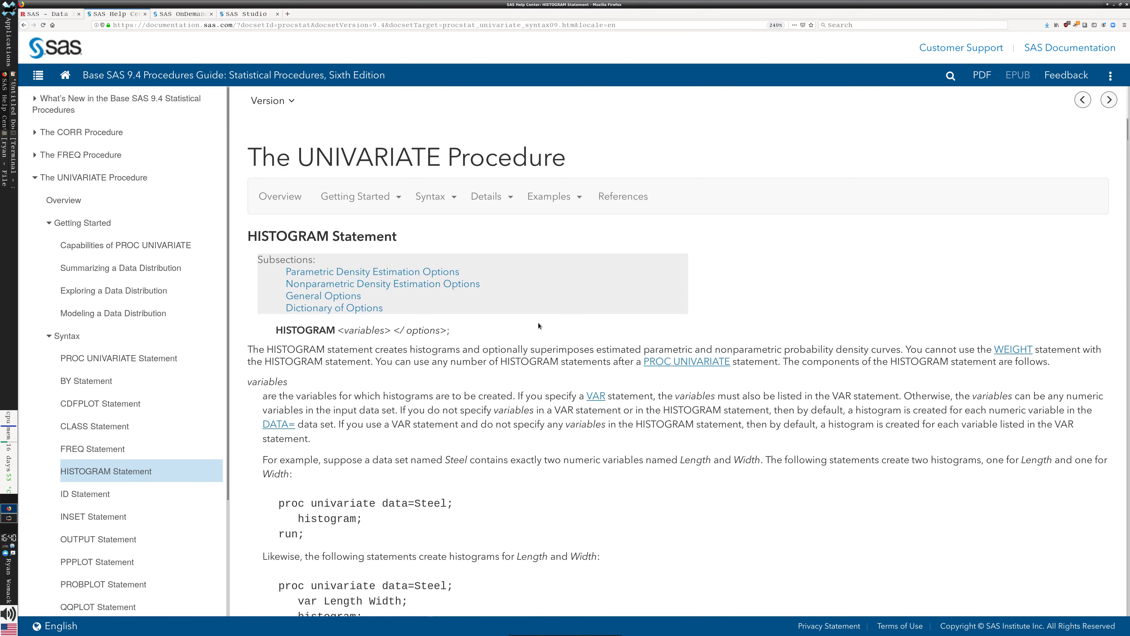
pyautogui.click(515, 199)
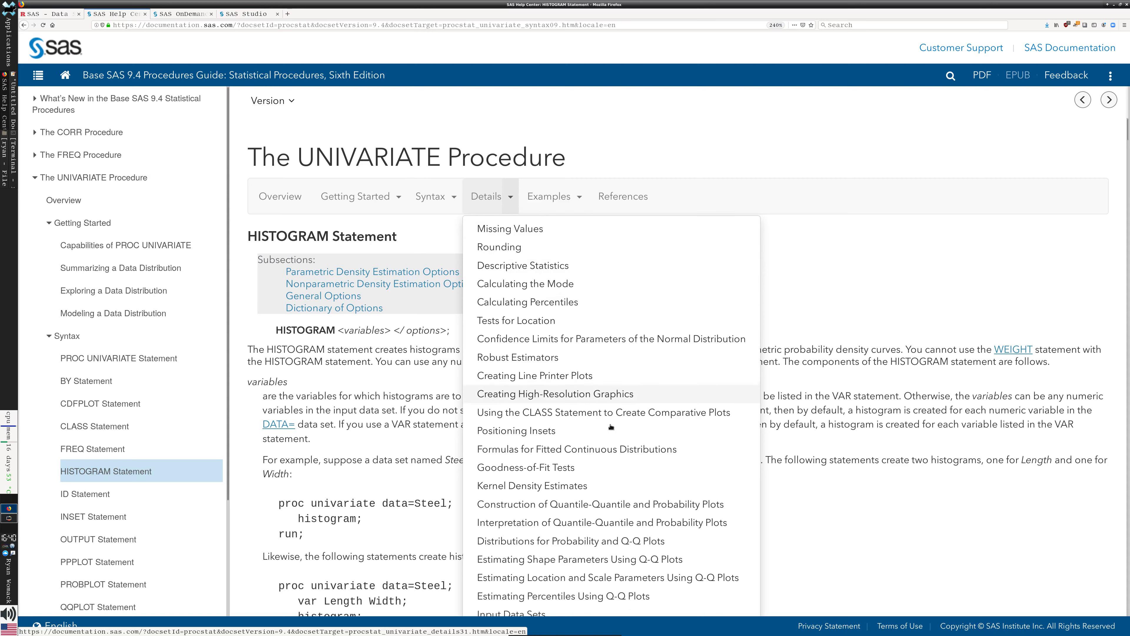
pyautogui.click(599, 267)
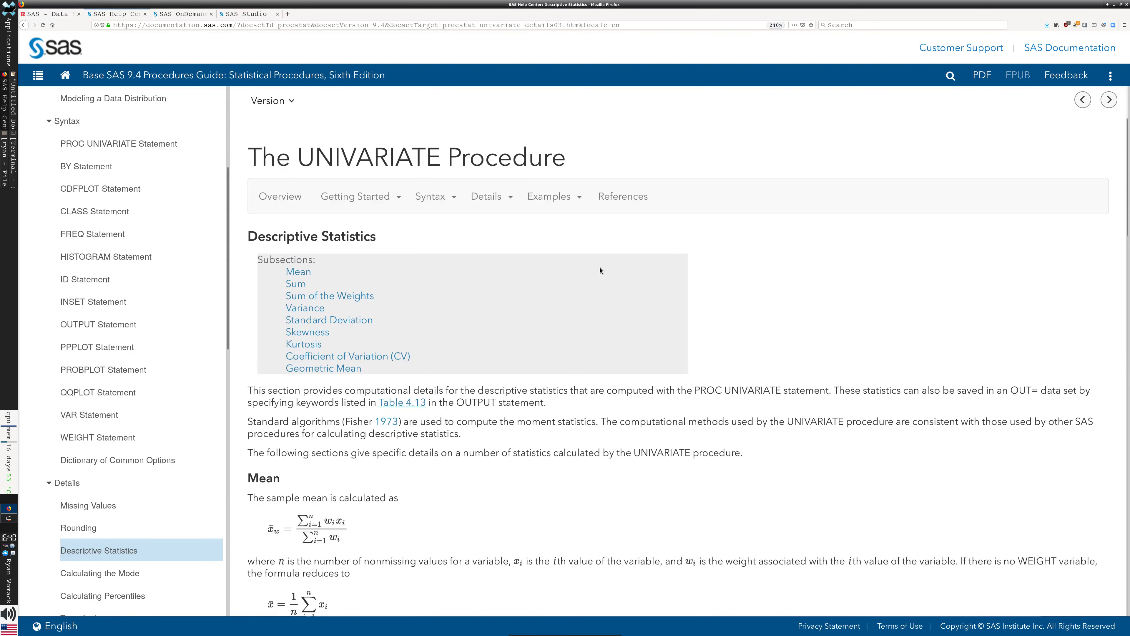
# - Skim the Descriptive Statistics formulas from Mean through Geometric Mean and return to the start of the page
pyautogui.scroll(-8, 503, 541)
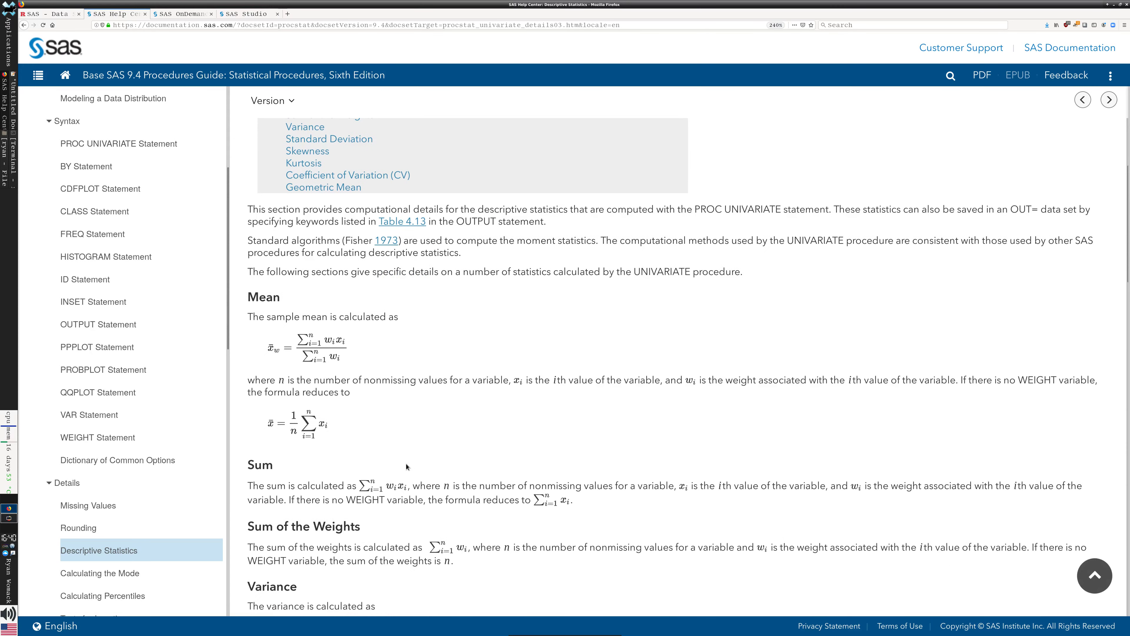
pyautogui.scroll(-8, 426, 496)
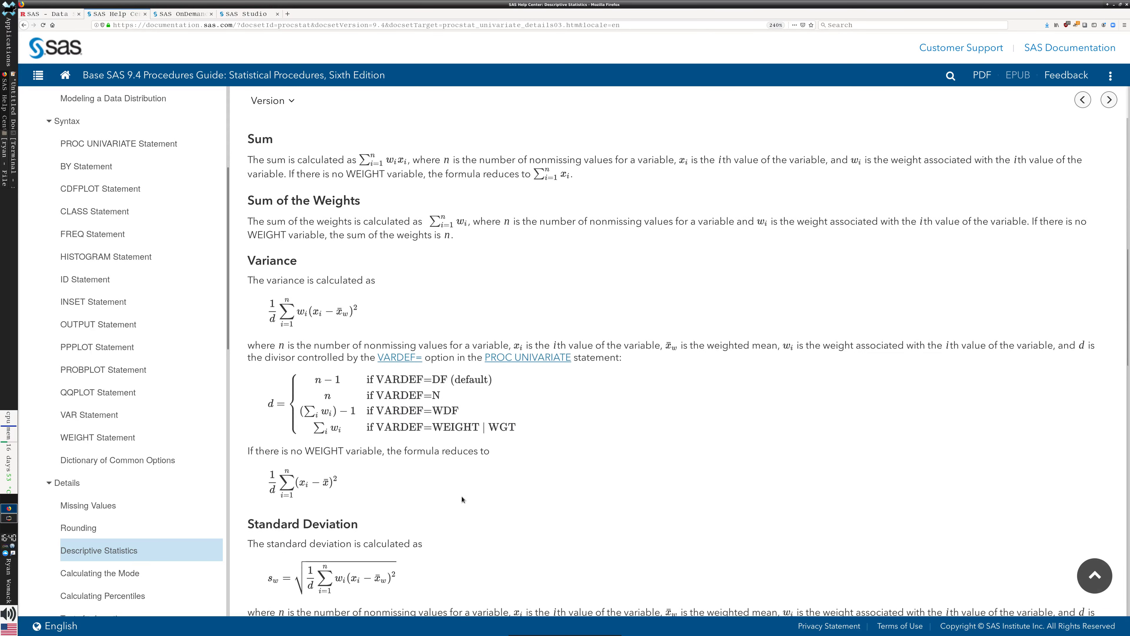
pyautogui.scroll(-10, 471, 498)
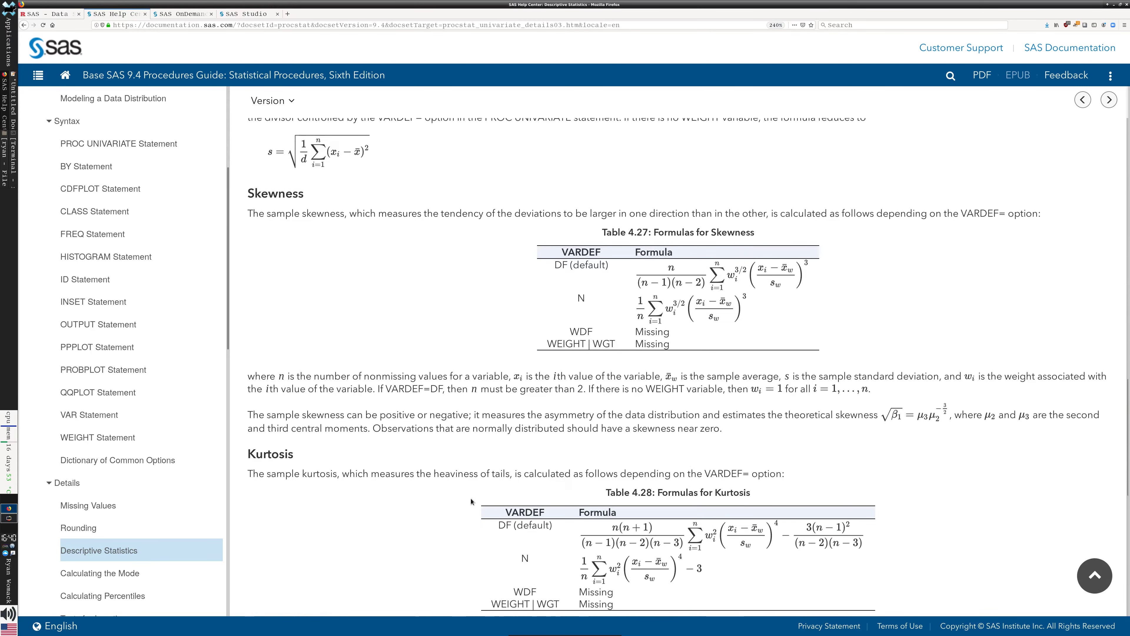
pyautogui.scroll(-3, 471, 498)
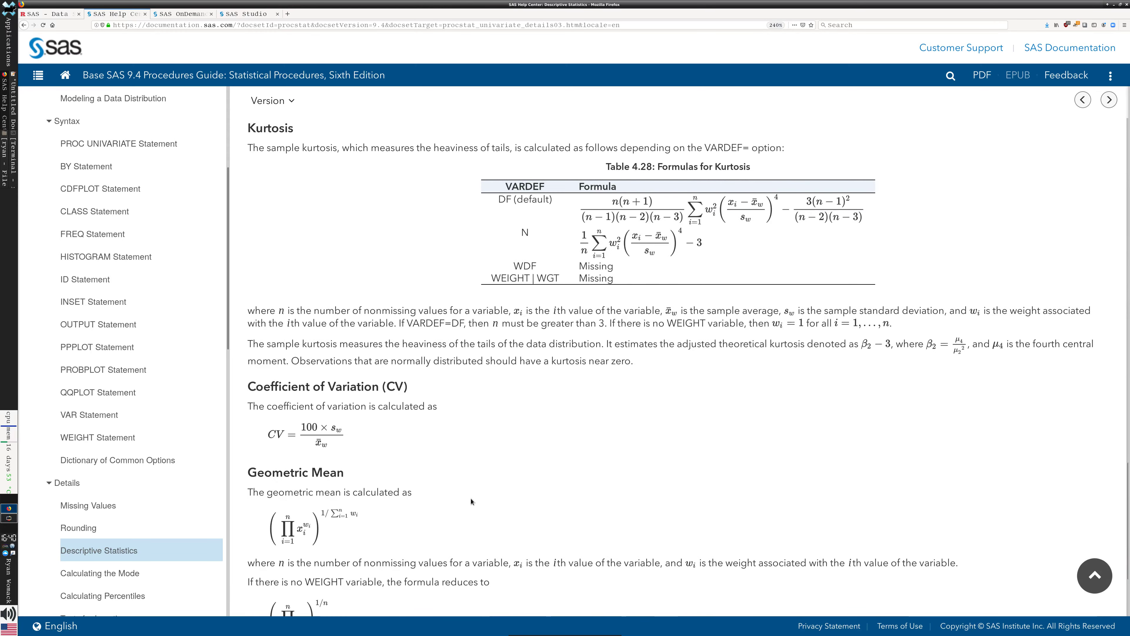
pyautogui.scroll(-3, 532, 464)
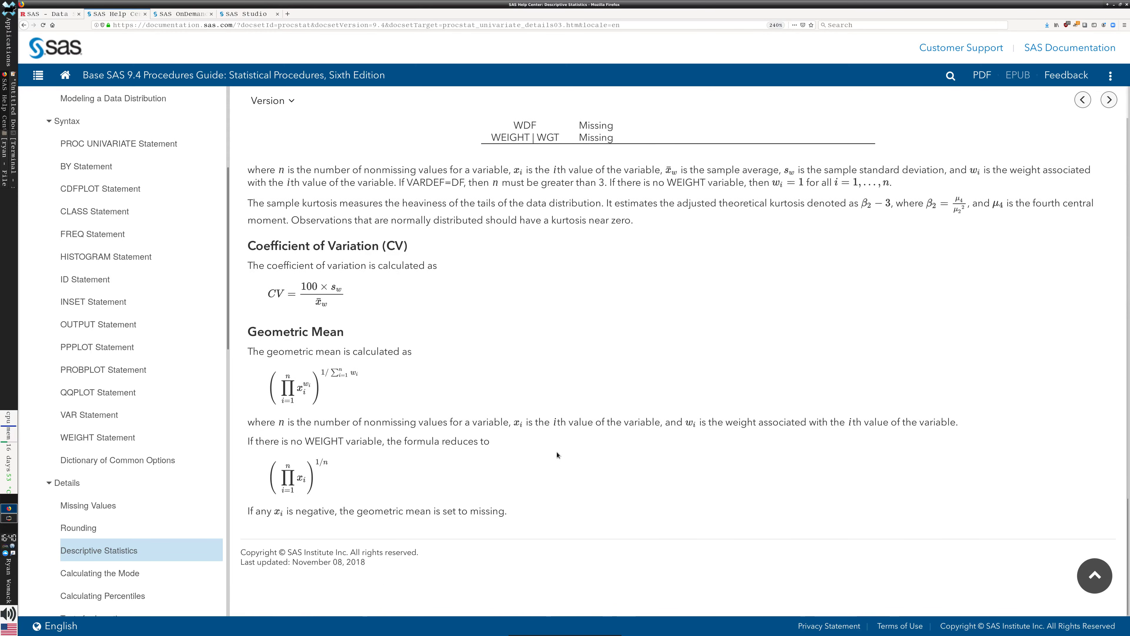
pyautogui.scroll(20, 556, 451)
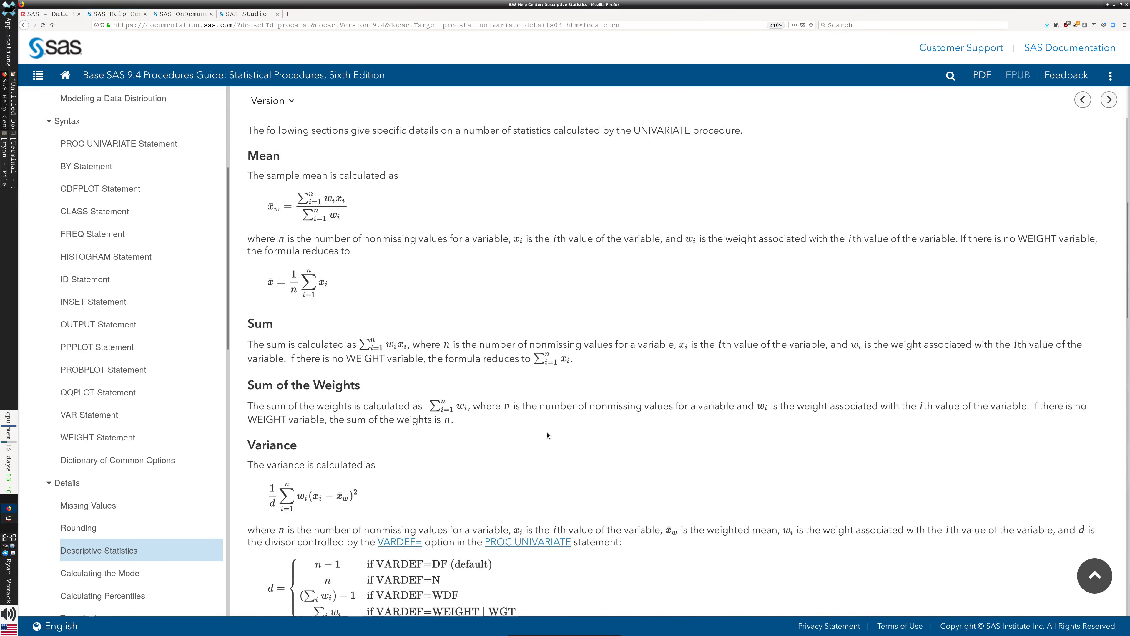
pyautogui.scroll(7, 547, 434)
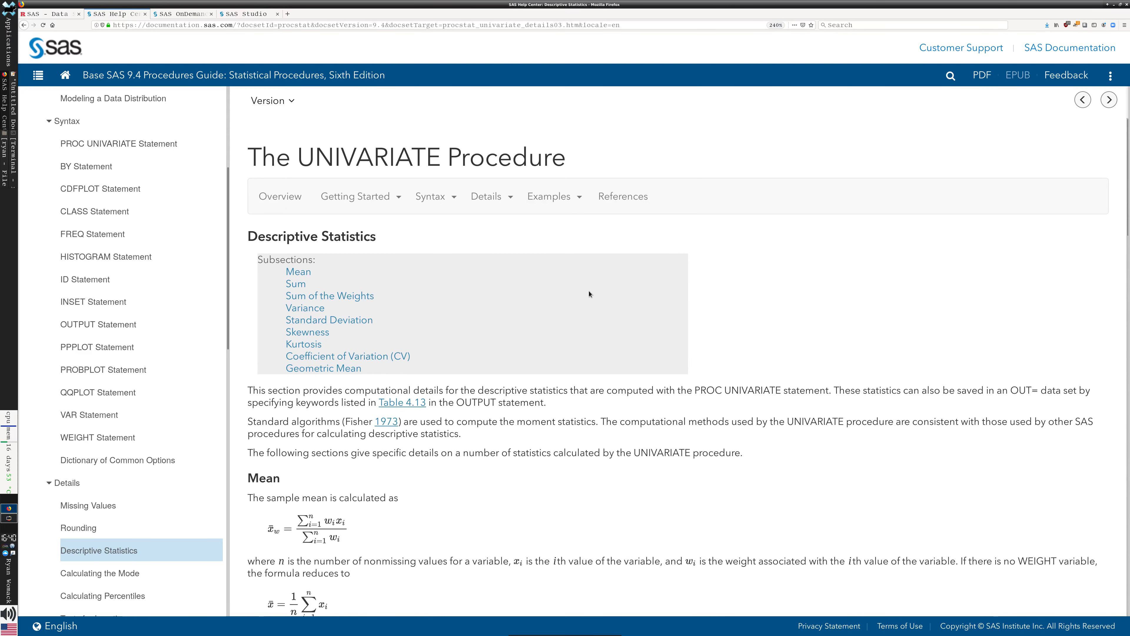
# - Browse the UNIVARIATE Procedure examples and open Adding a Normal Curve to a Histogram
pyautogui.click(577, 201)
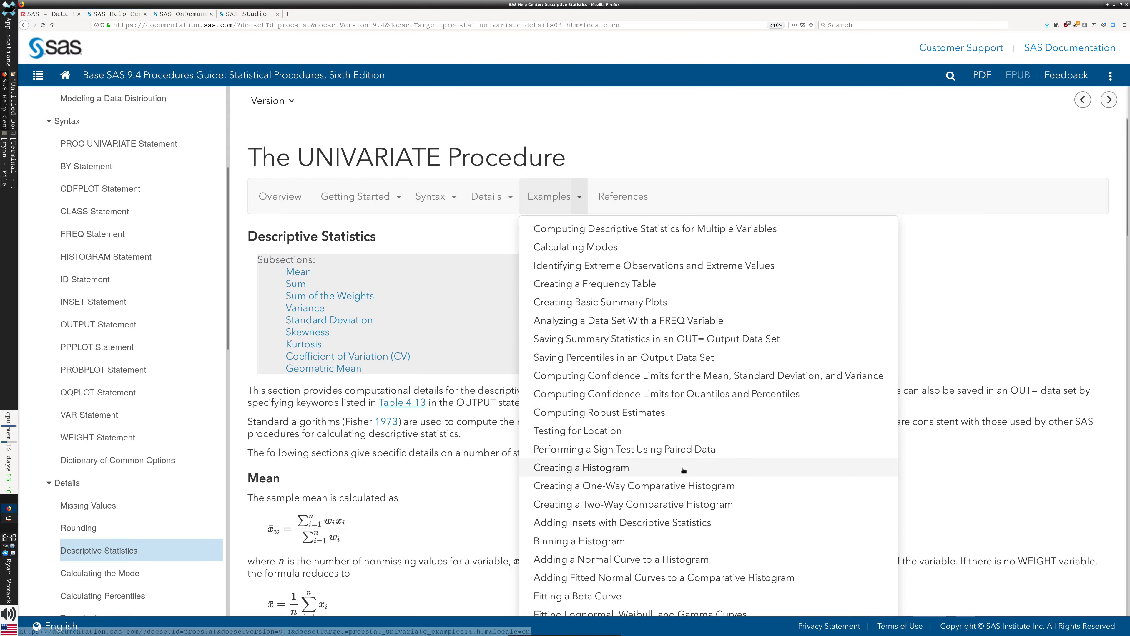
pyautogui.scroll(-2, 694, 459)
pyautogui.scroll(1, 693, 458)
pyautogui.scroll(-3, 708, 465)
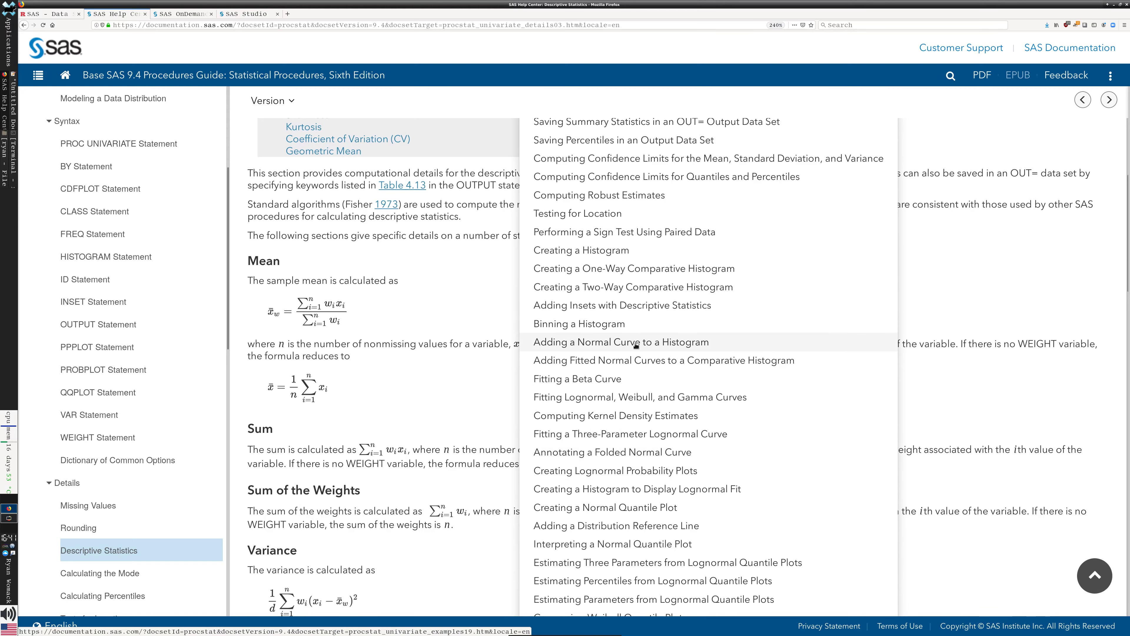
pyautogui.click(623, 344)
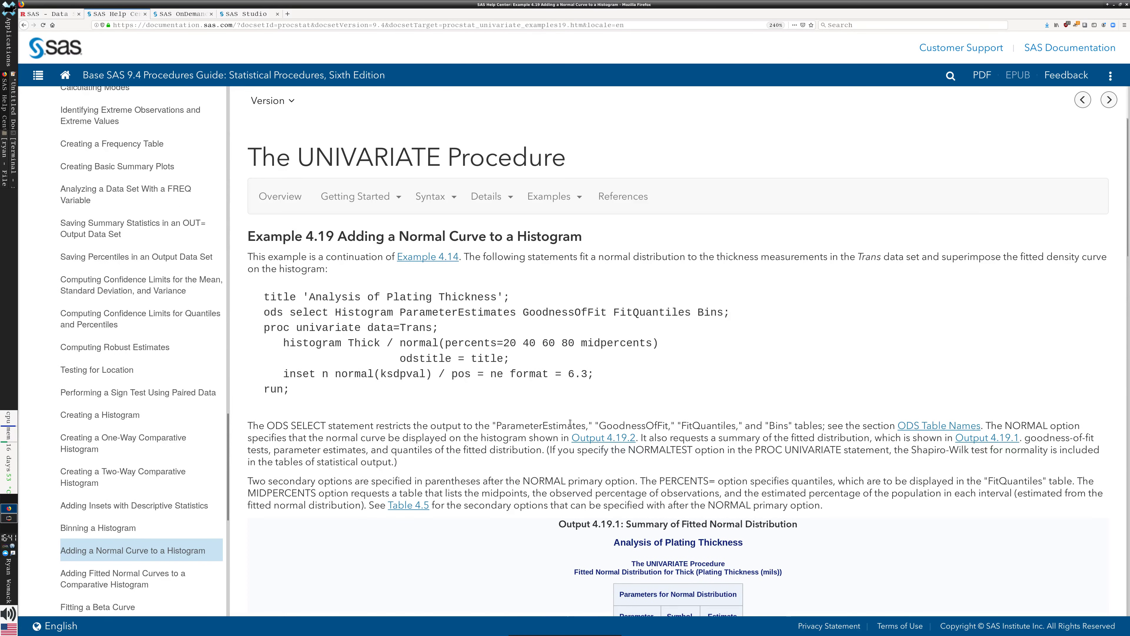
# - Examine the example's code, output tables and histogram with normal curve, and go back to the HISTOGRAM Statement page
pyautogui.scroll(-5, 565, 398)
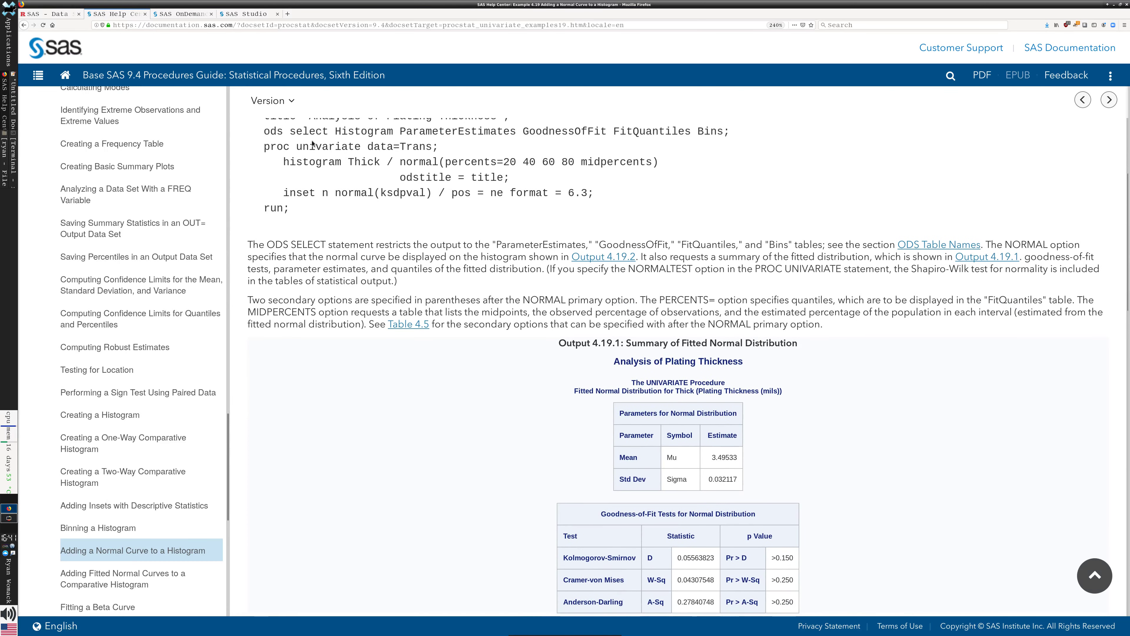
pyautogui.scroll(-18, 394, 249)
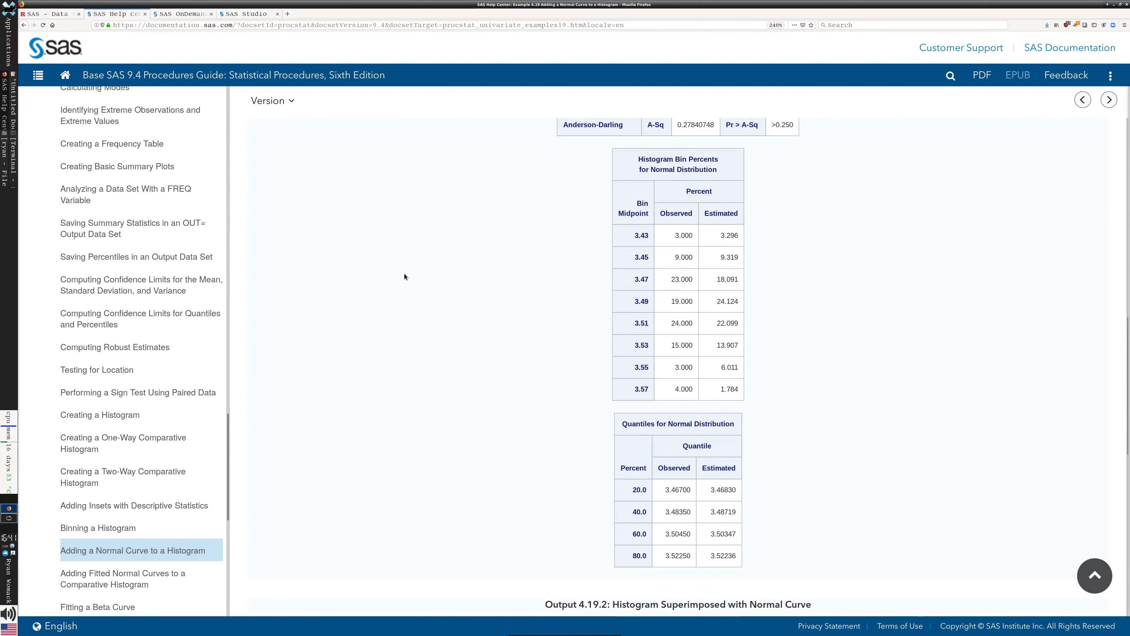
pyautogui.scroll(-6, 405, 273)
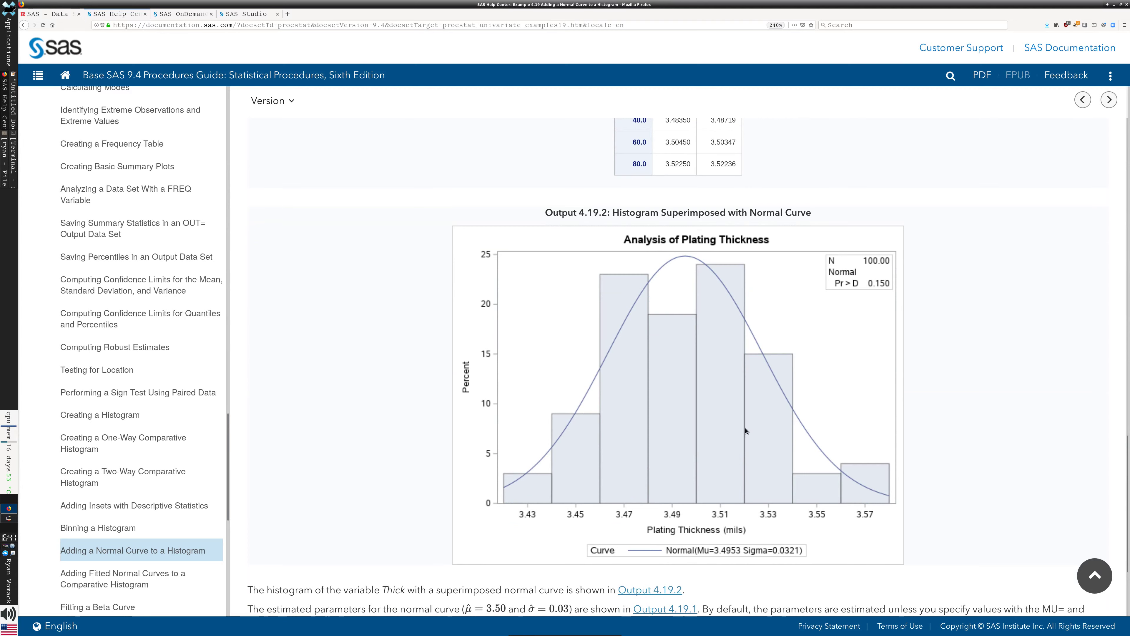
pyautogui.scroll(6, 134, 312)
pyautogui.scroll(9, 340, 281)
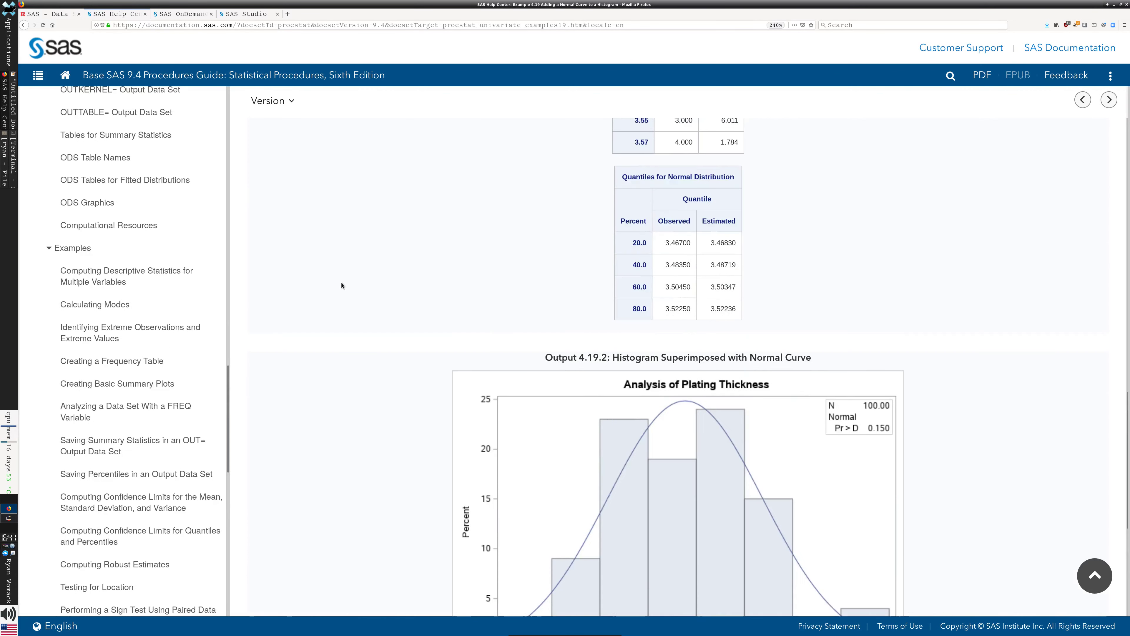
pyautogui.click(24, 26)
pyautogui.click(24, 25)
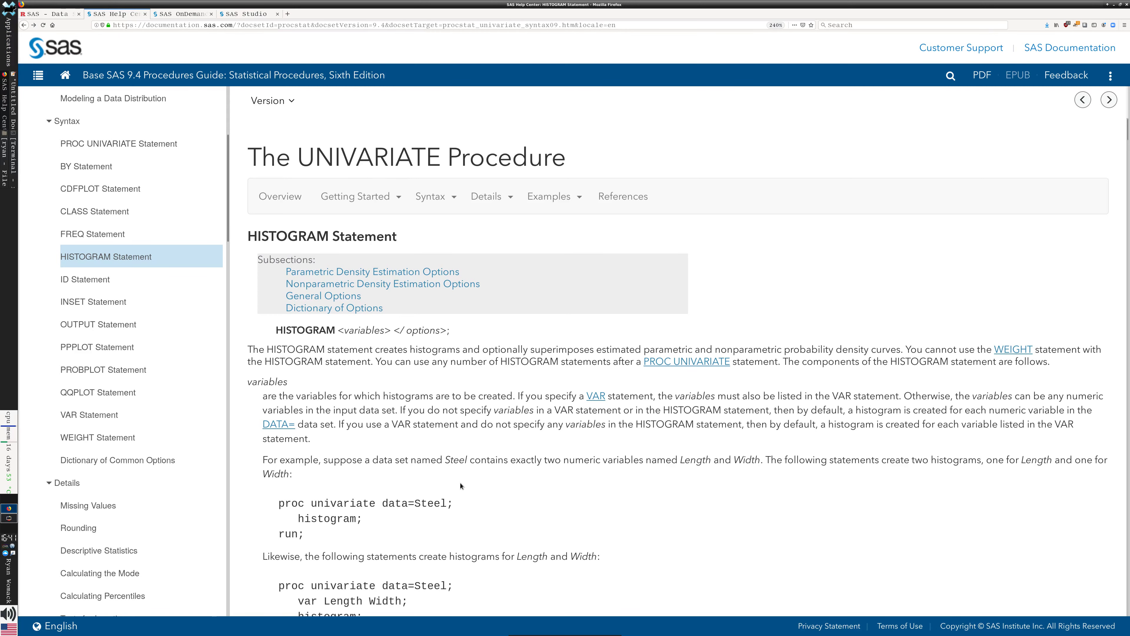
# - Switch to SAS Studio and review the Regression section of Pharma_demo.sas, including the QUIT statement of the Avg_Pain model
pyautogui.click(242, 14)
pyautogui.click(354, 192)
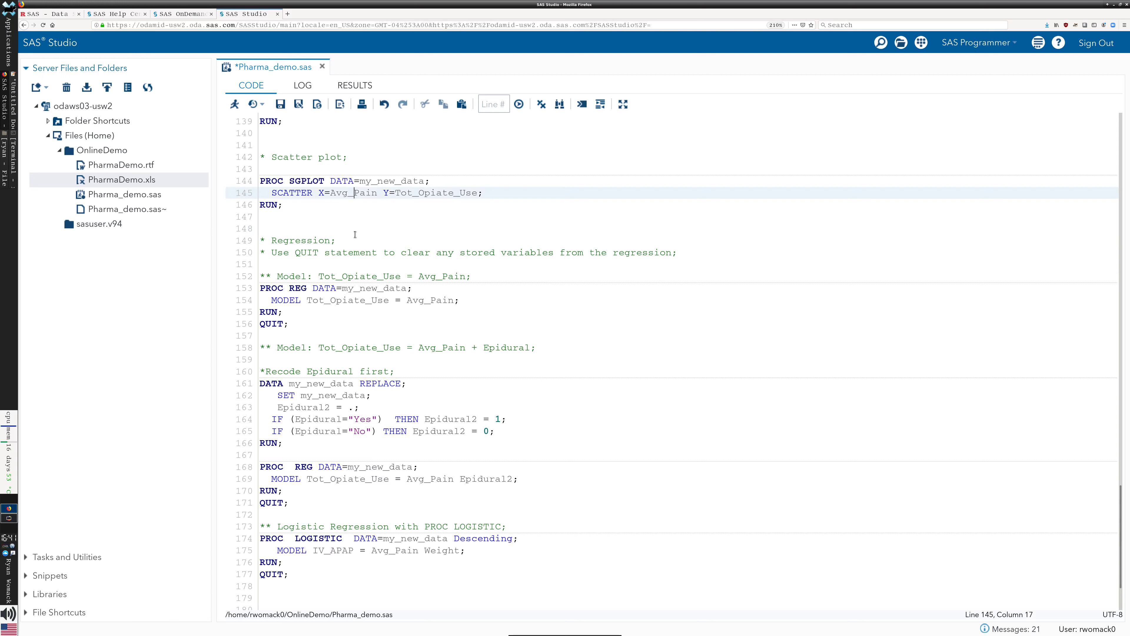
pyautogui.click(344, 224)
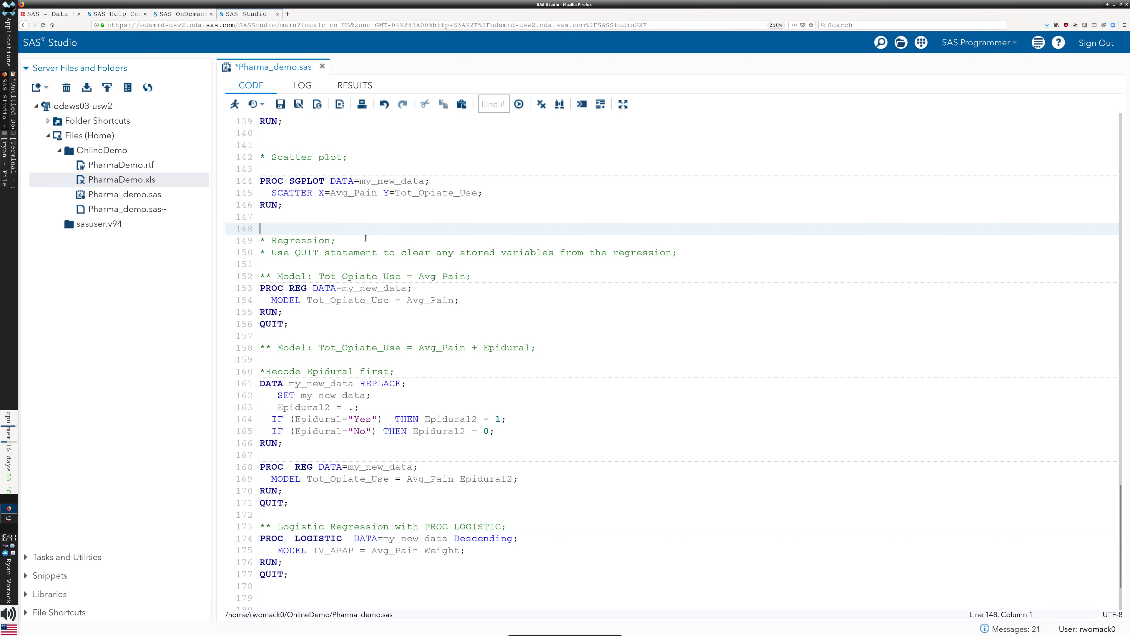
pyautogui.scroll(-2, 393, 245)
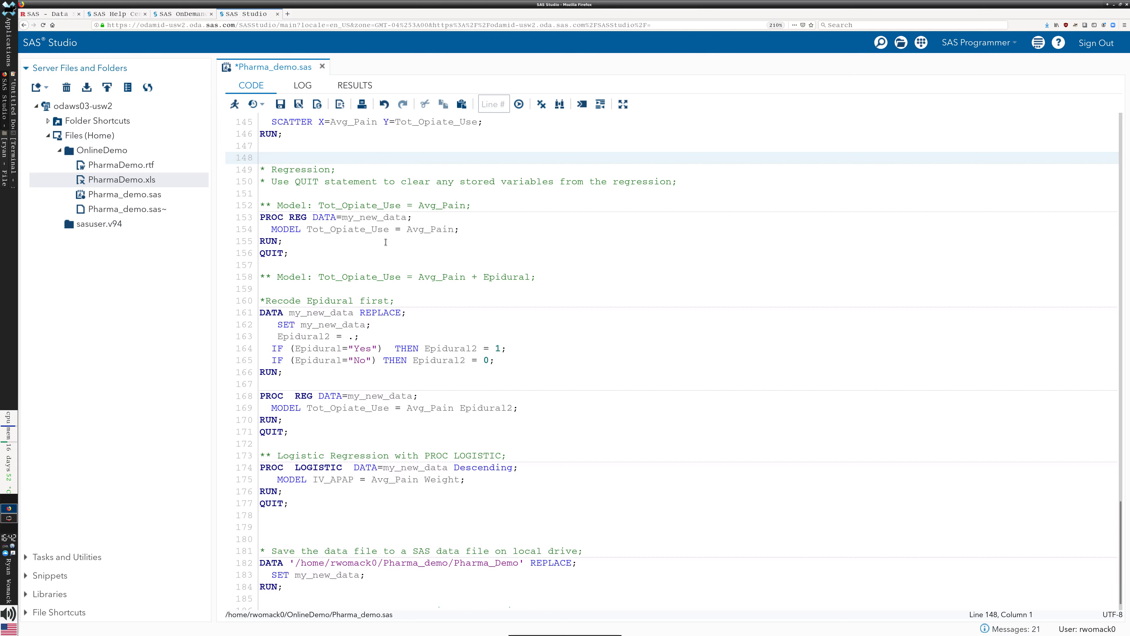
pyautogui.click(385, 242)
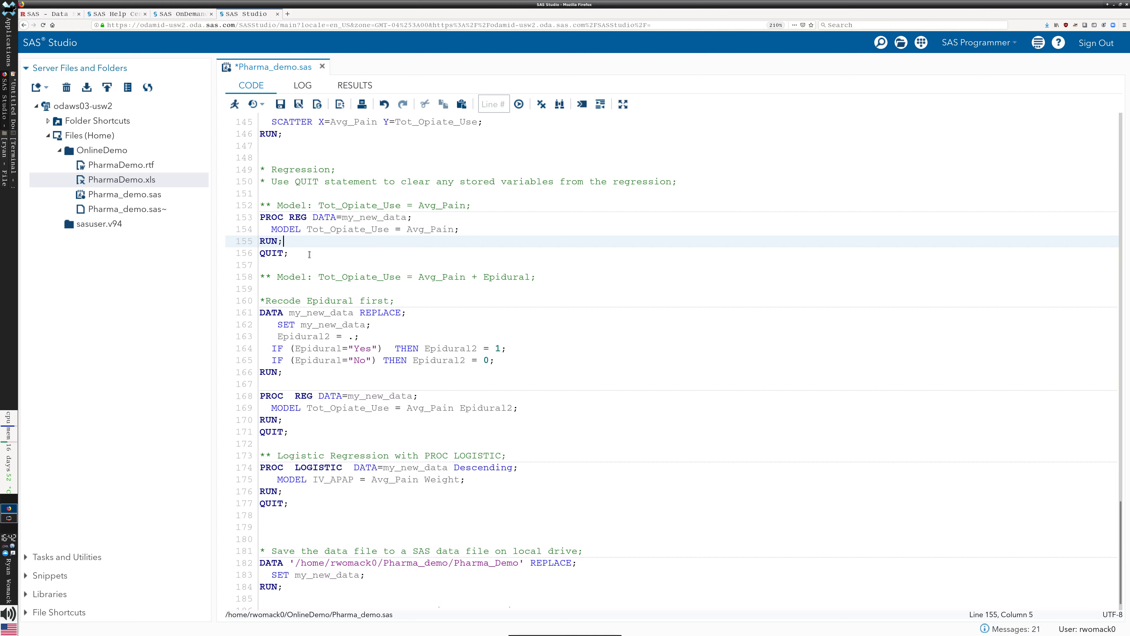
pyautogui.moveTo(309, 254); pyautogui.dragTo(261, 256)
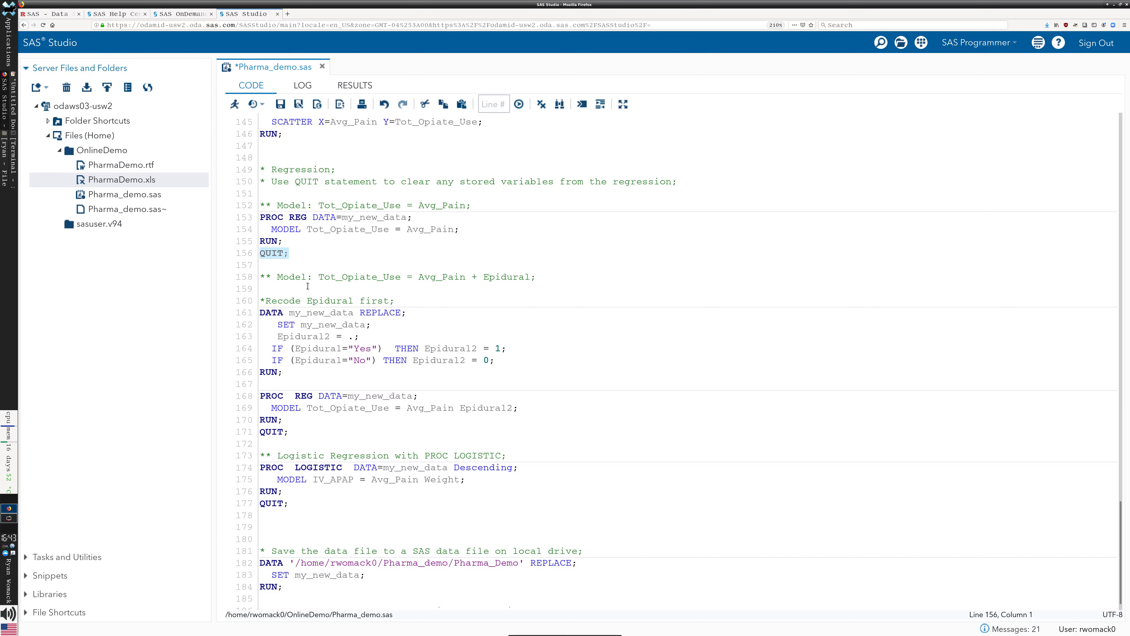
pyautogui.click(340, 261)
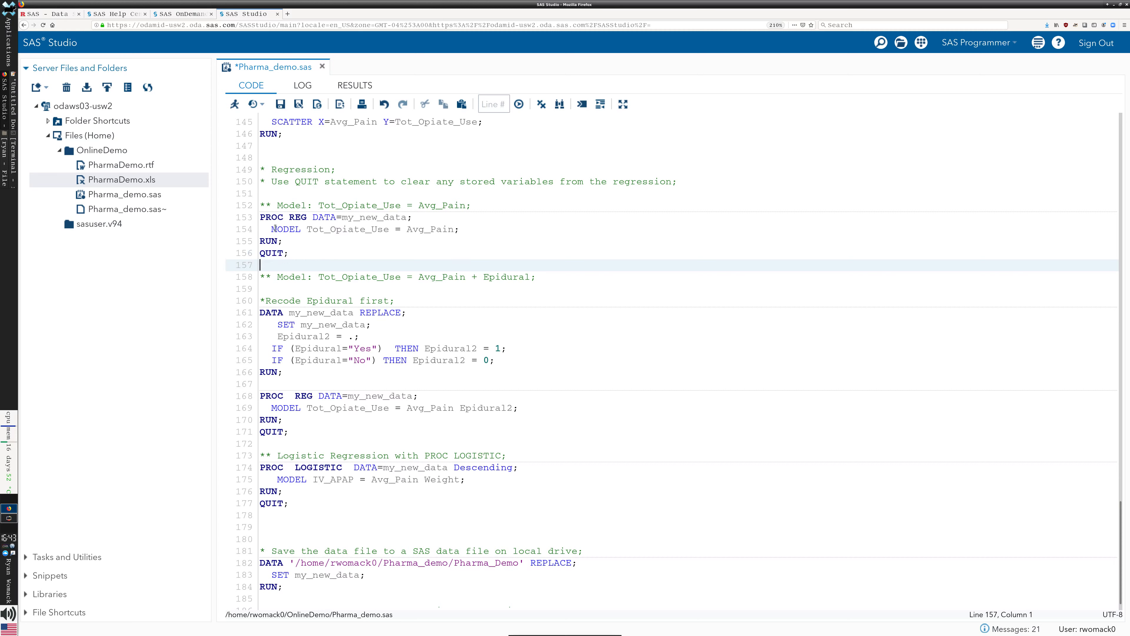
# - Run only the PROC REG block that models Tot_Opiate_Use on Avg_Pain, from its PROC line through QUIT
pyautogui.moveTo(272, 228); pyautogui.dragTo(324, 217)
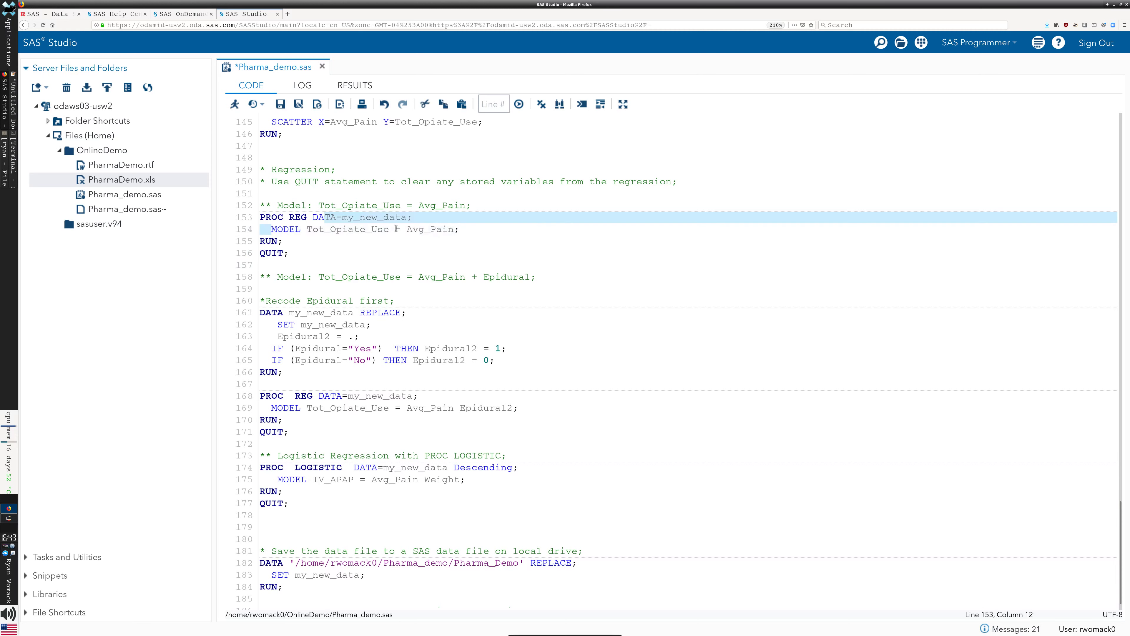
pyautogui.click(467, 243)
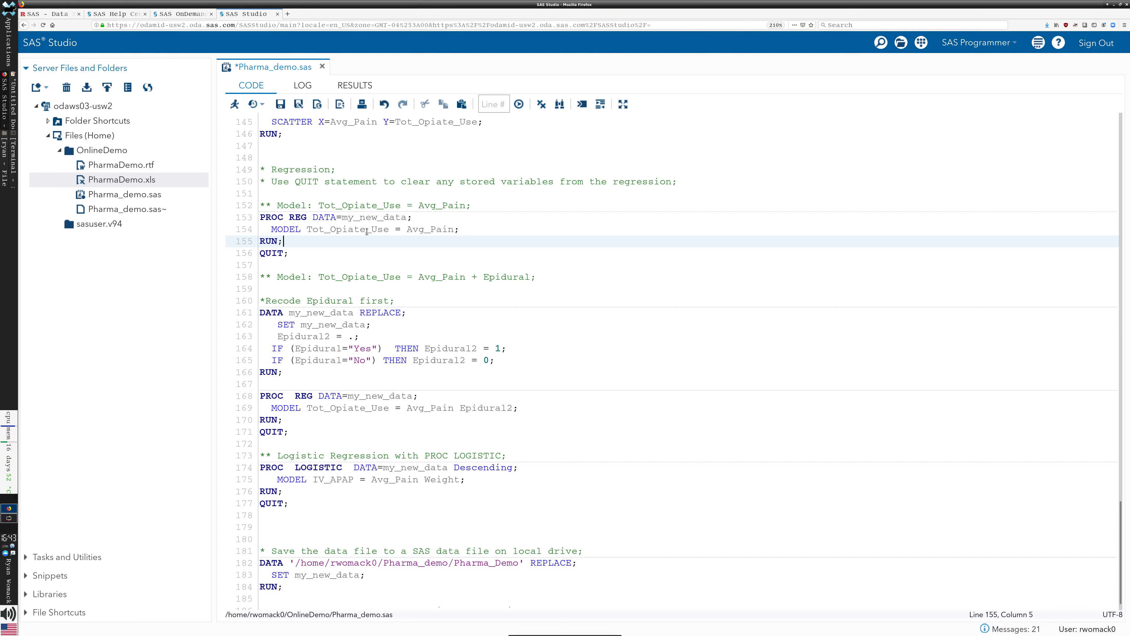
pyautogui.click(343, 230)
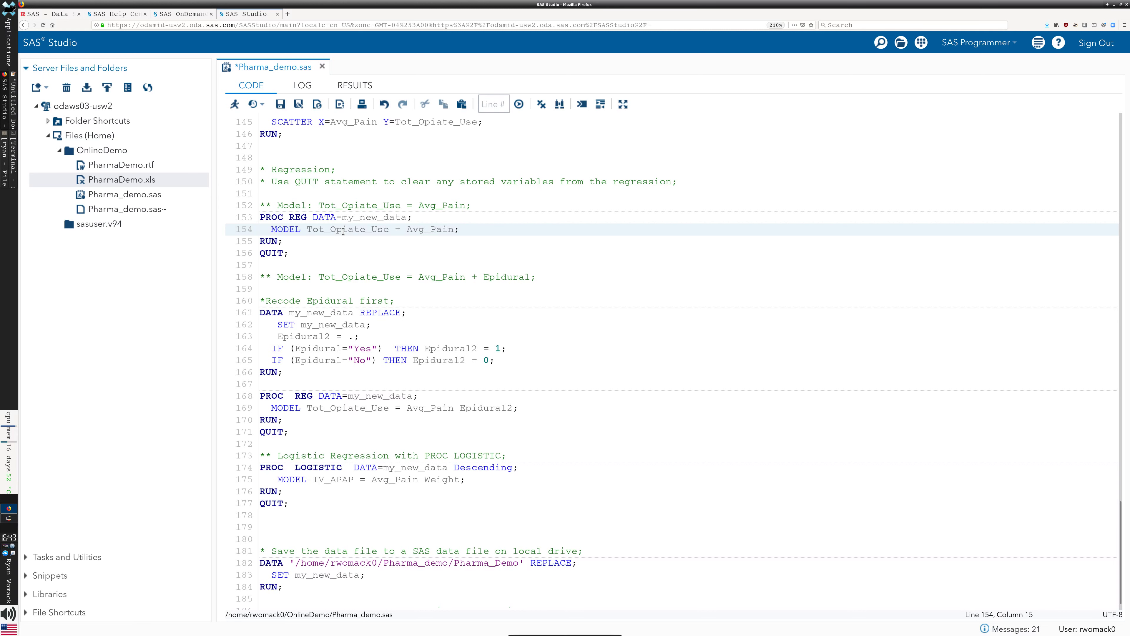
pyautogui.moveTo(301, 253); pyautogui.dragTo(251, 221)
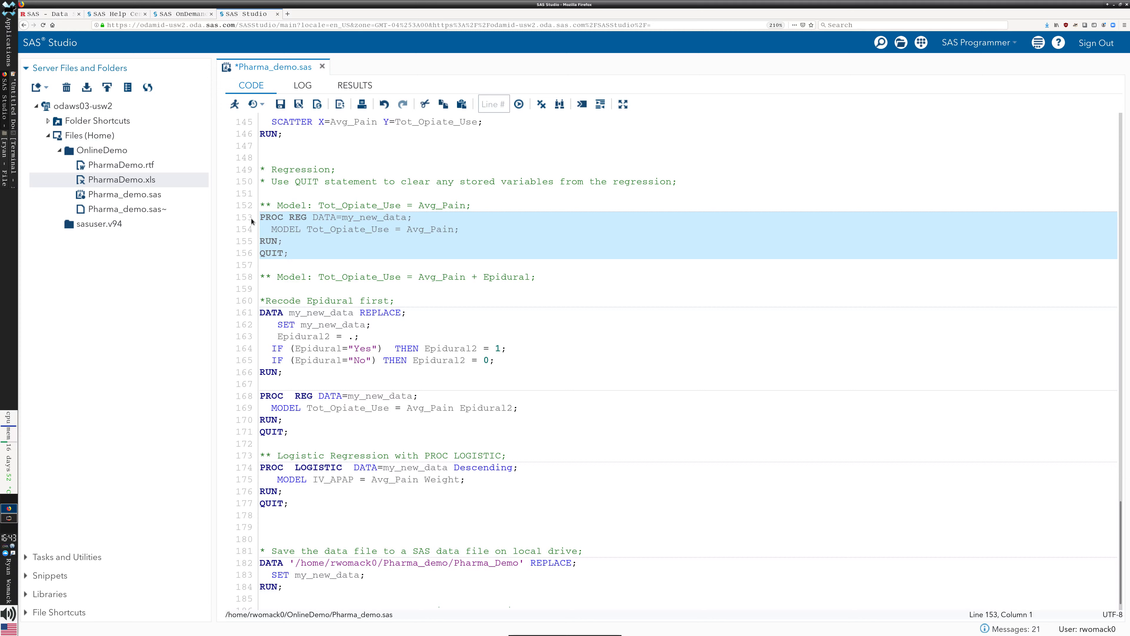
pyautogui.click(234, 104)
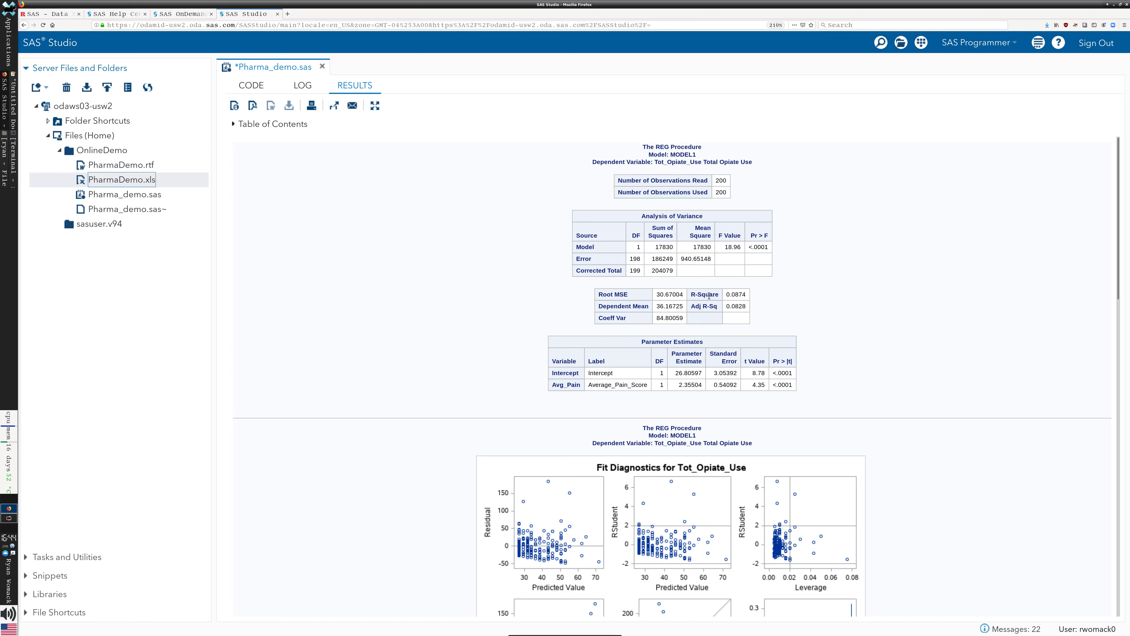
# - Examine the regression's fit diagnostics, residual plot and fit plot for Tot_Opiate_Use, and return to the tables at the start of the results
pyautogui.scroll(-6, 1034, 410)
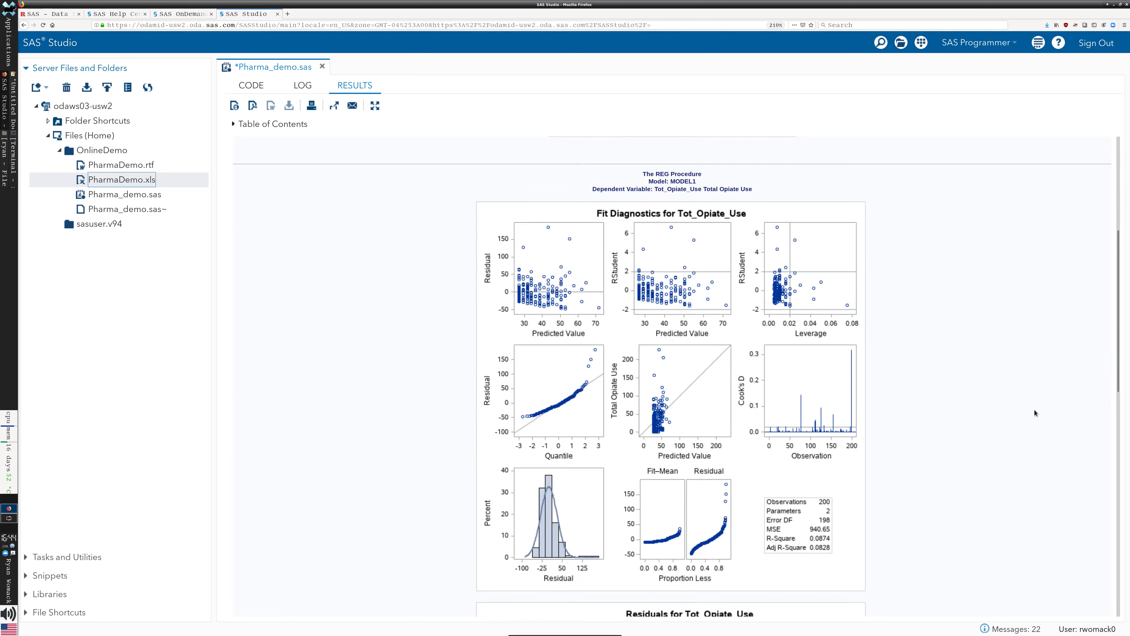
pyautogui.scroll(1, 993, 399)
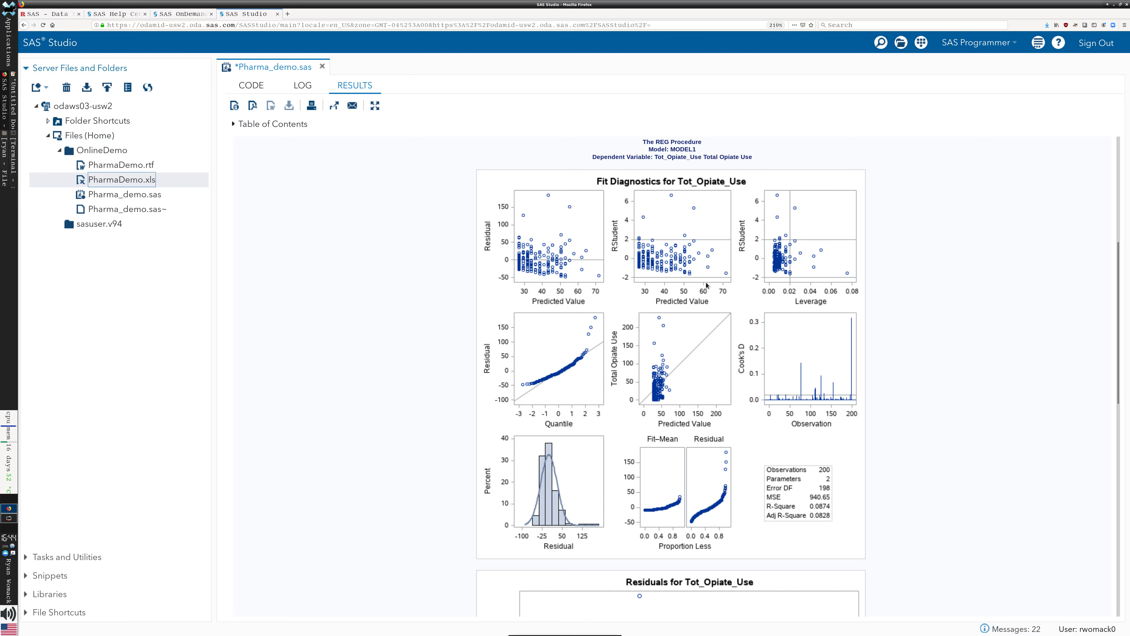
pyautogui.scroll(-1, 709, 380)
pyautogui.scroll(-1, 712, 440)
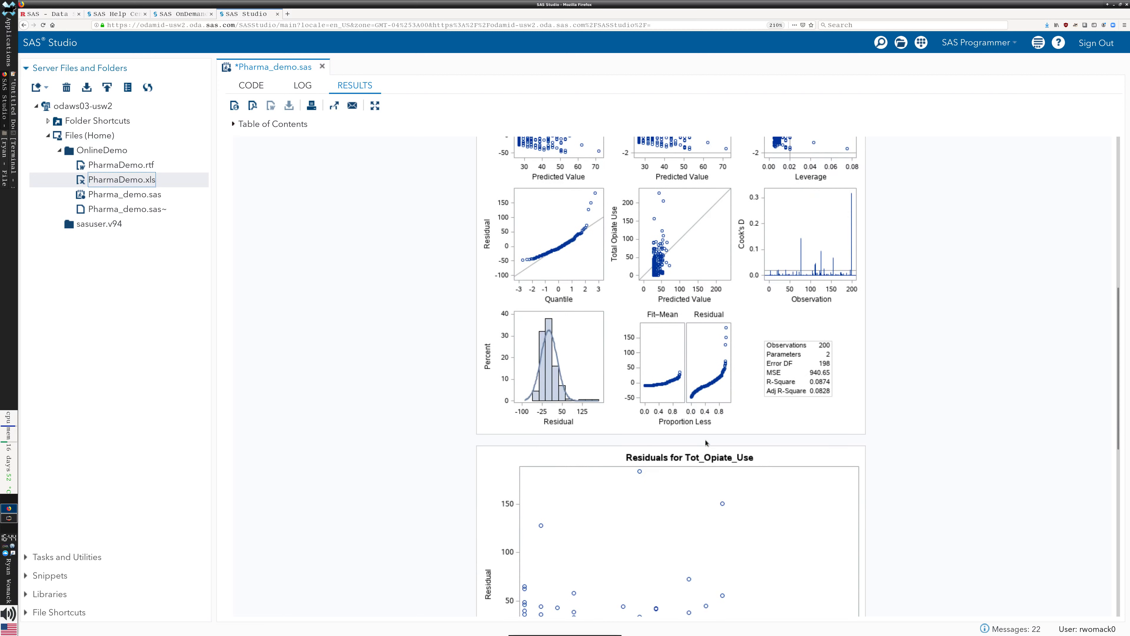
pyautogui.scroll(2, 703, 431)
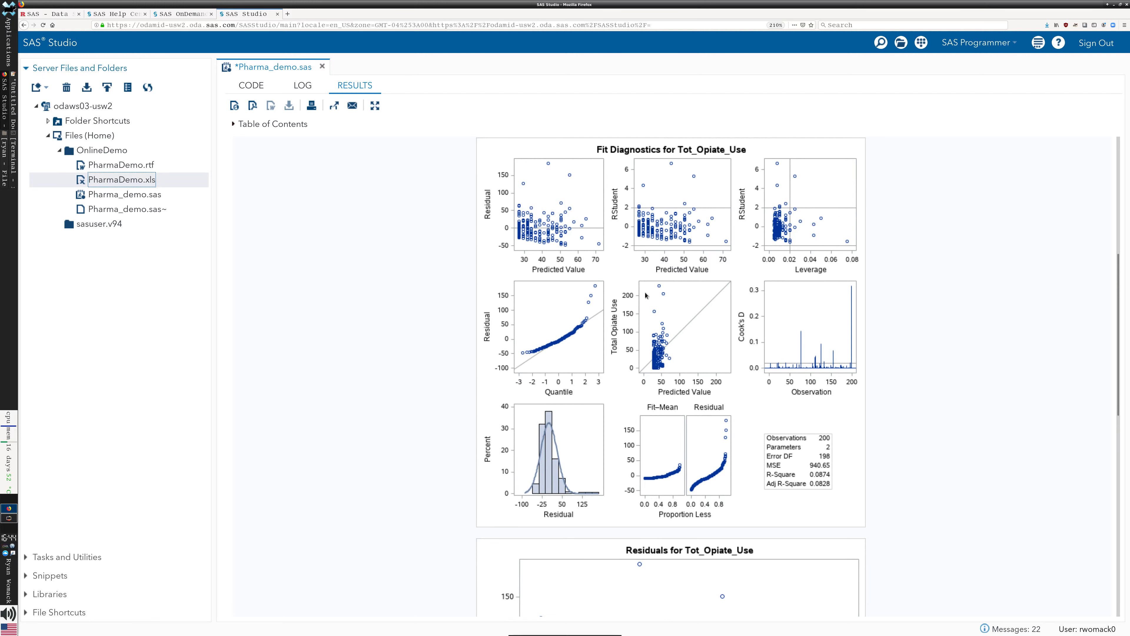
pyautogui.scroll(2, 650, 311)
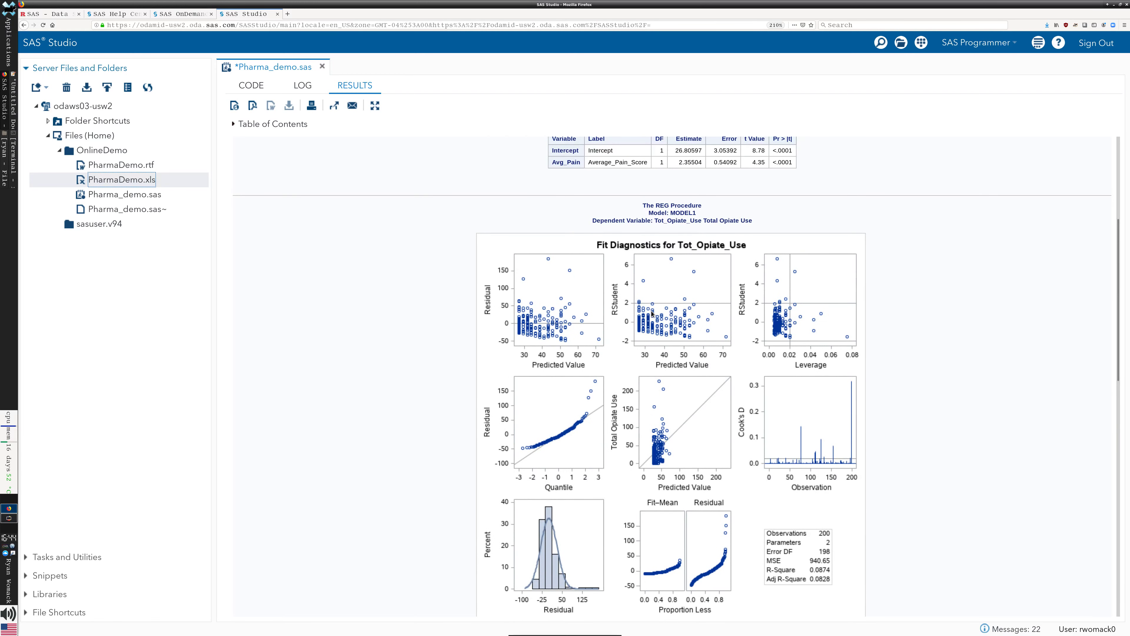
pyautogui.scroll(-7, 719, 372)
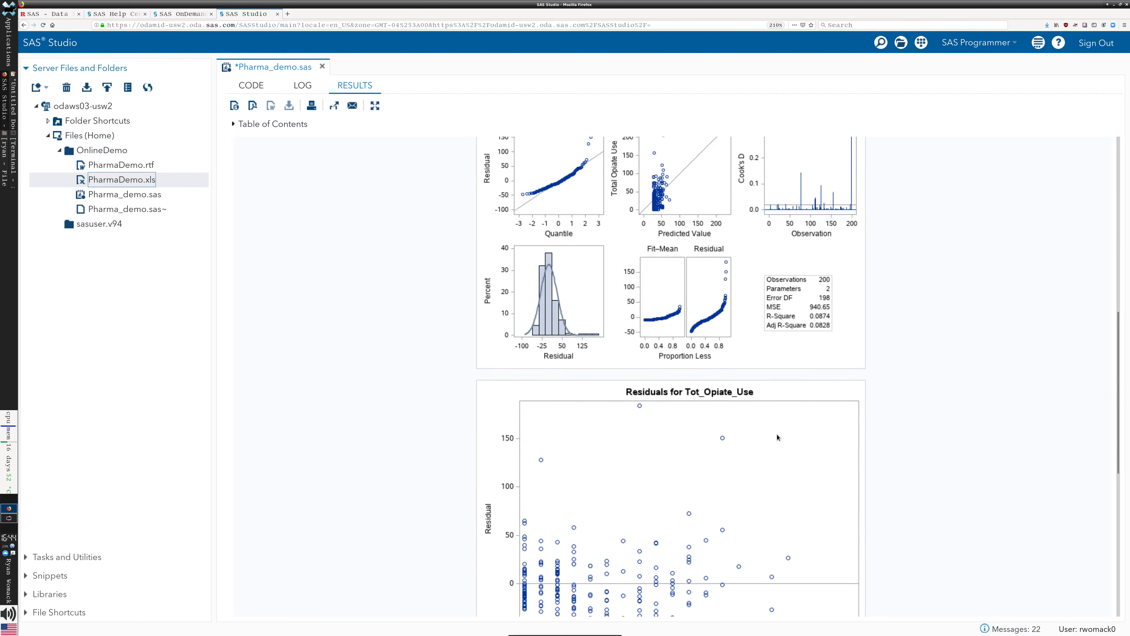
pyautogui.scroll(-6, 775, 405)
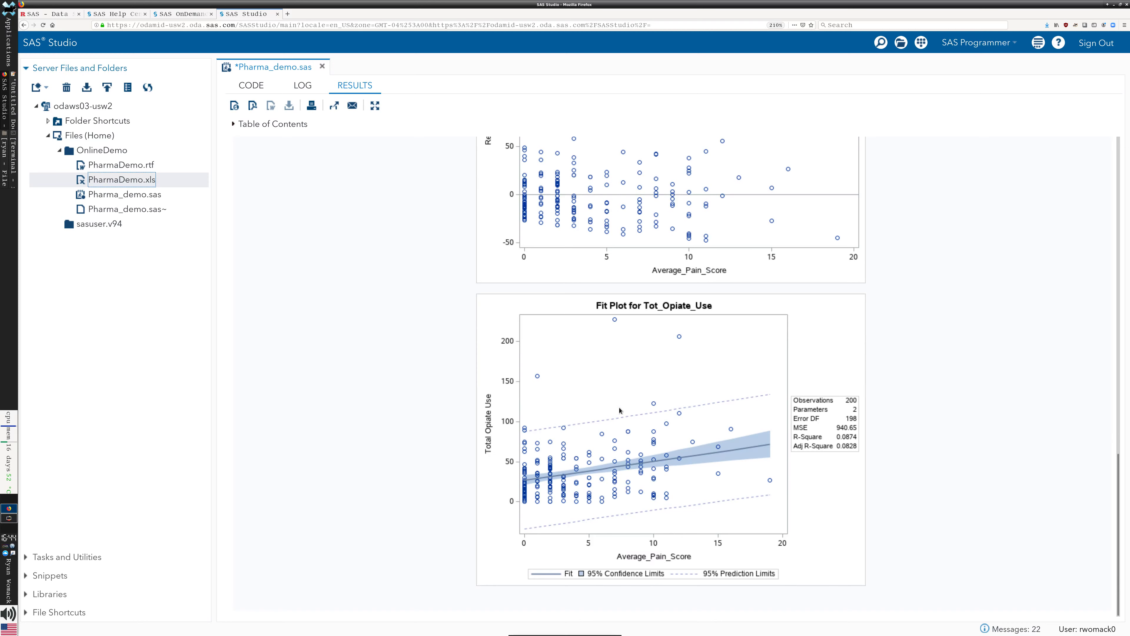
pyautogui.scroll(1, 664, 478)
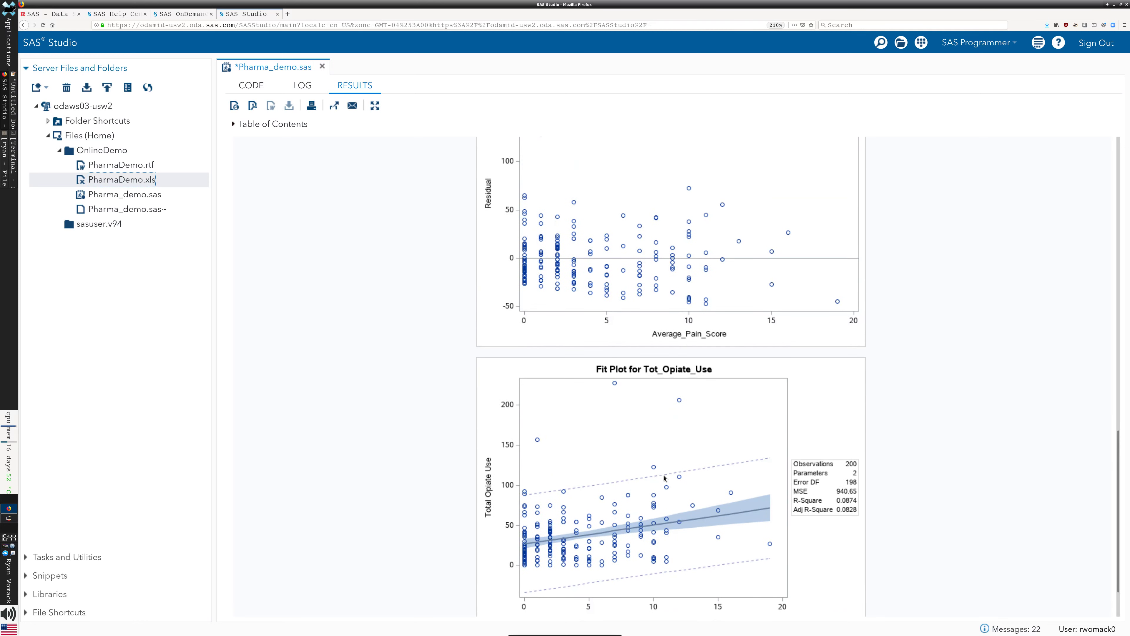
pyautogui.scroll(17, 668, 365)
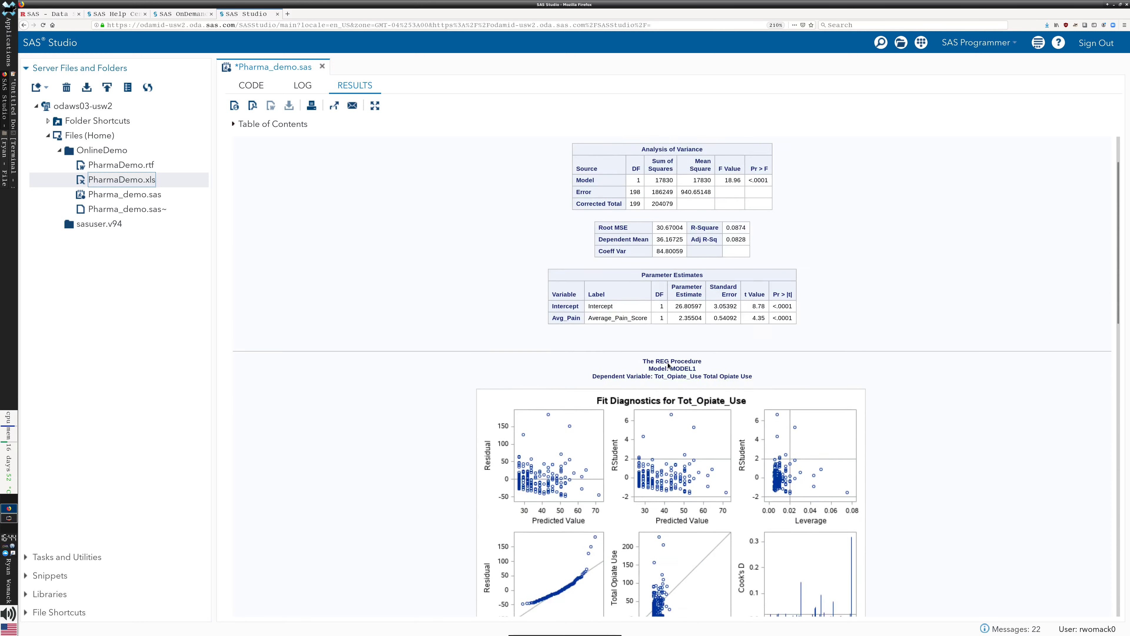
pyautogui.scroll(1, 667, 365)
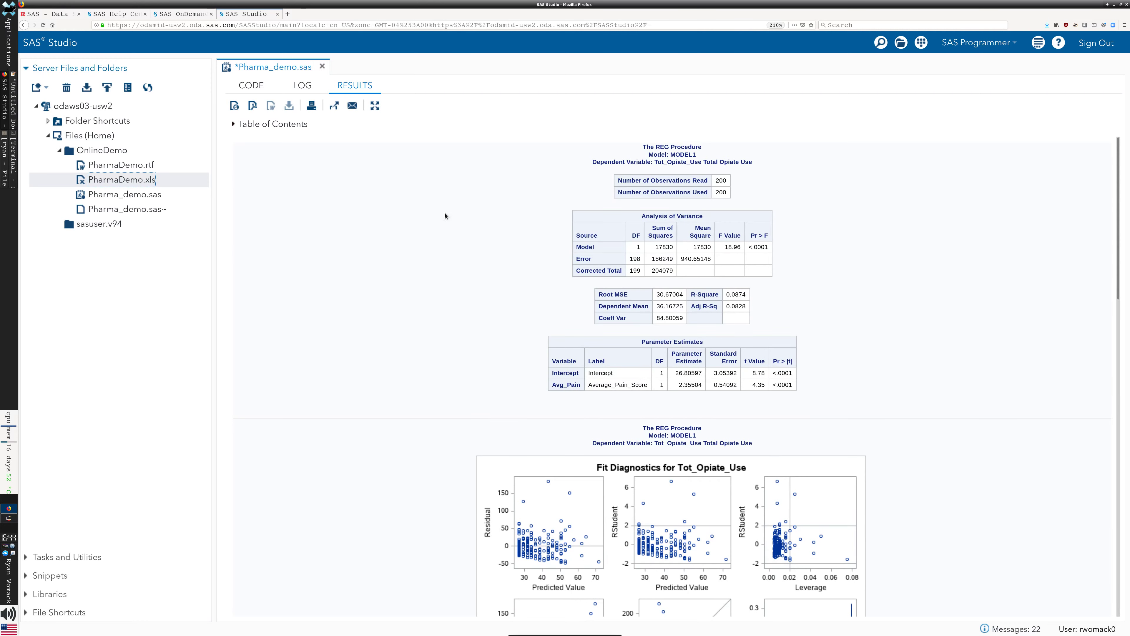
# - Return to the program code and run only the DATA step that recodes Epidural into the numeric variable Epidural2 in my_new_data
pyautogui.click(252, 85)
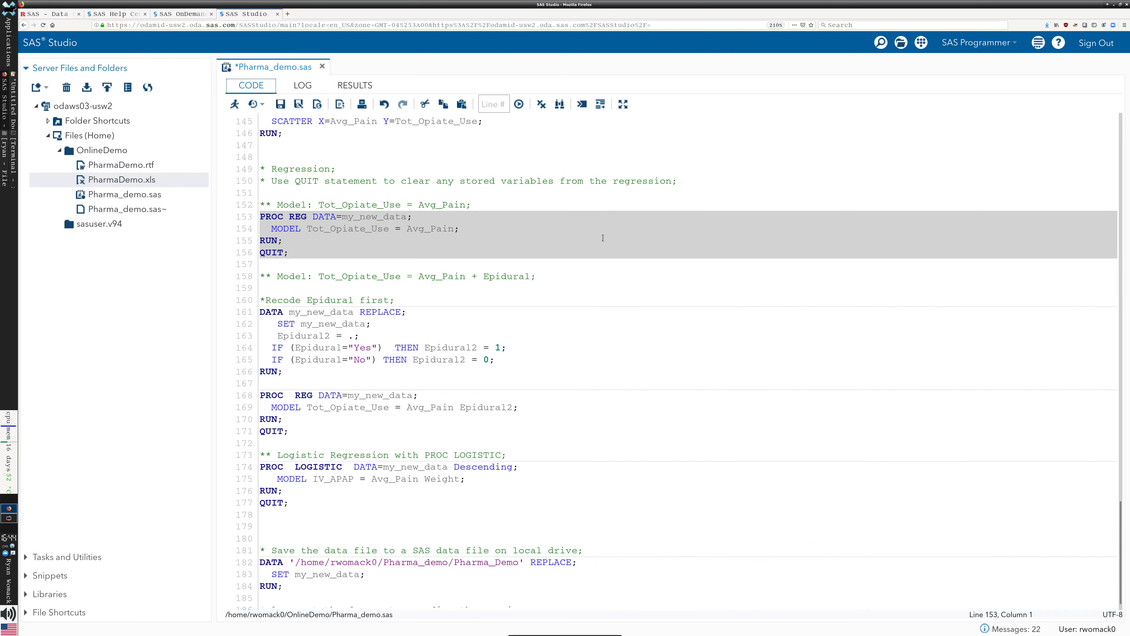
pyautogui.click(459, 257)
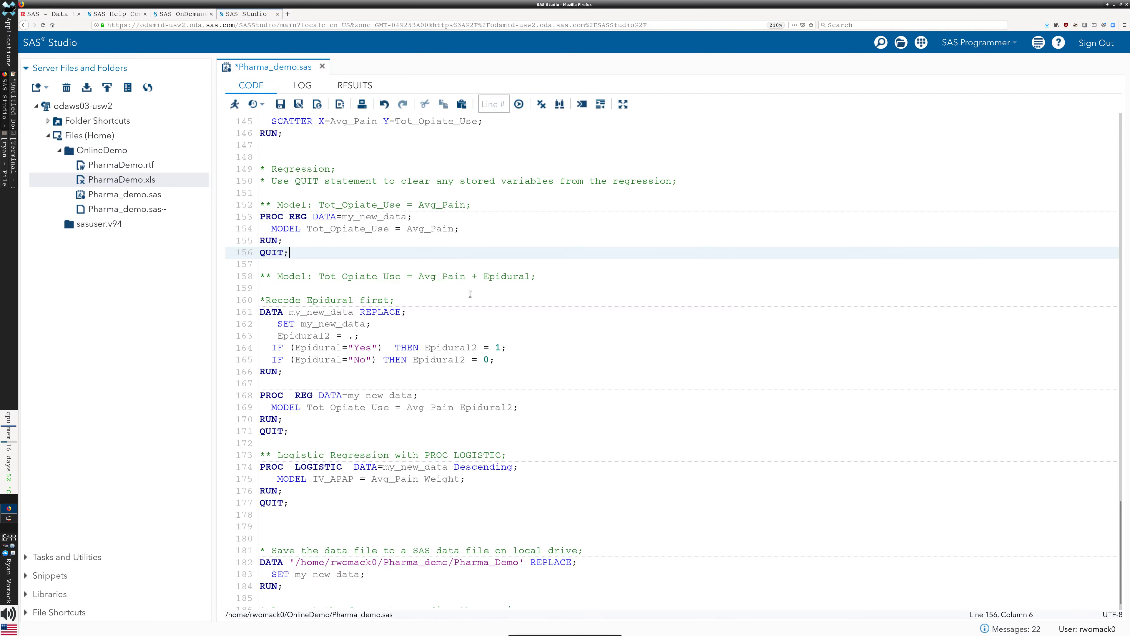
pyautogui.moveTo(484, 276); pyautogui.dragTo(536, 276)
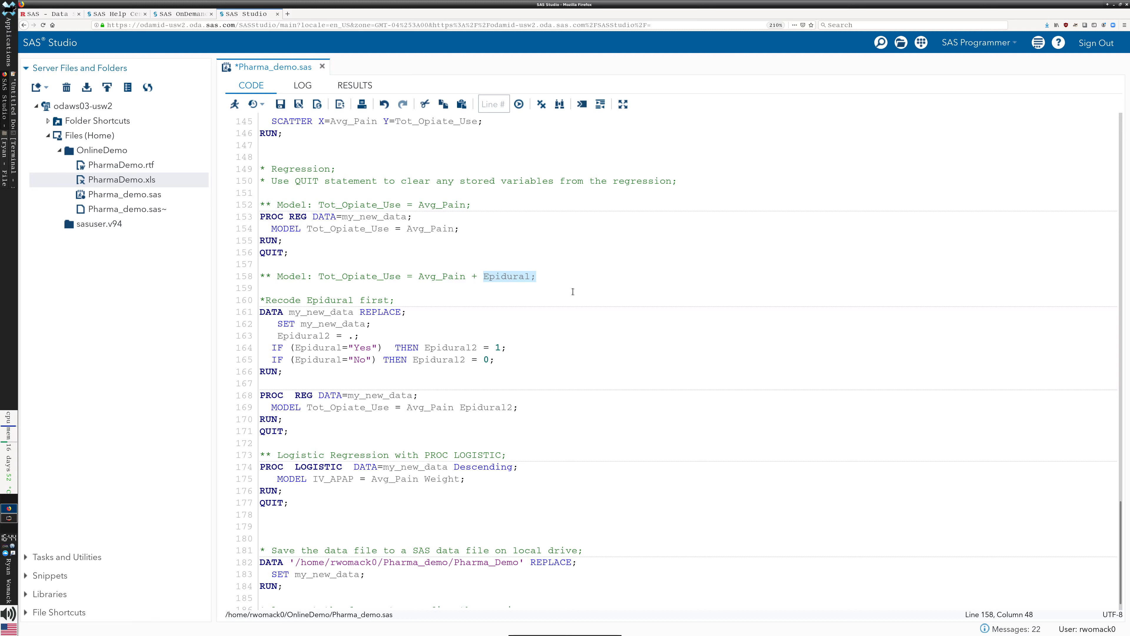
pyautogui.click(573, 292)
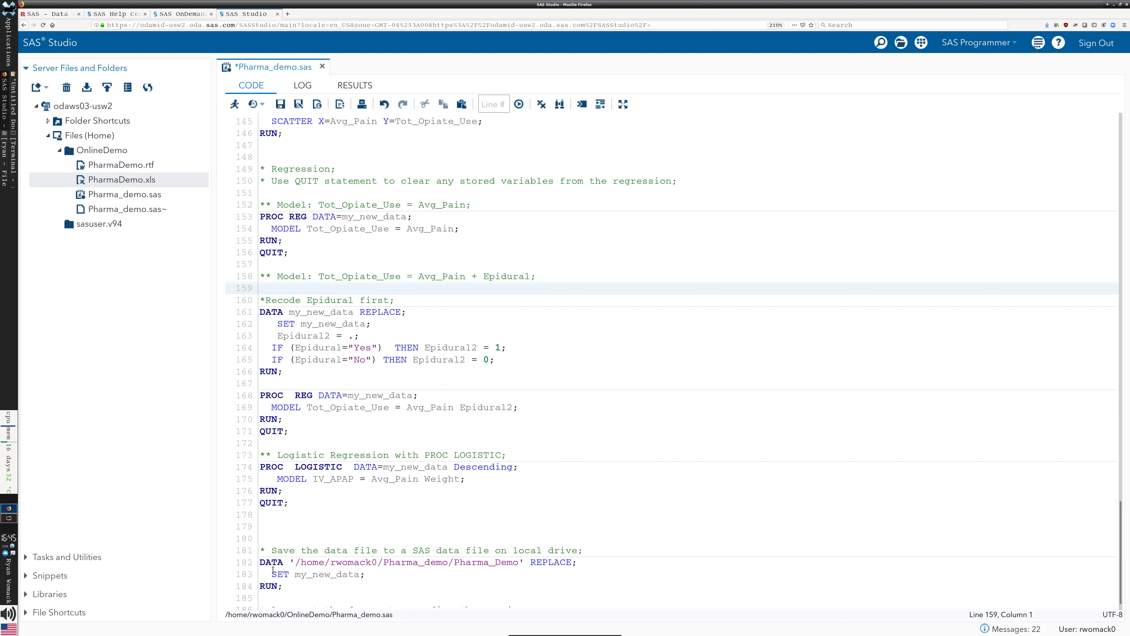
pyautogui.click(318, 506)
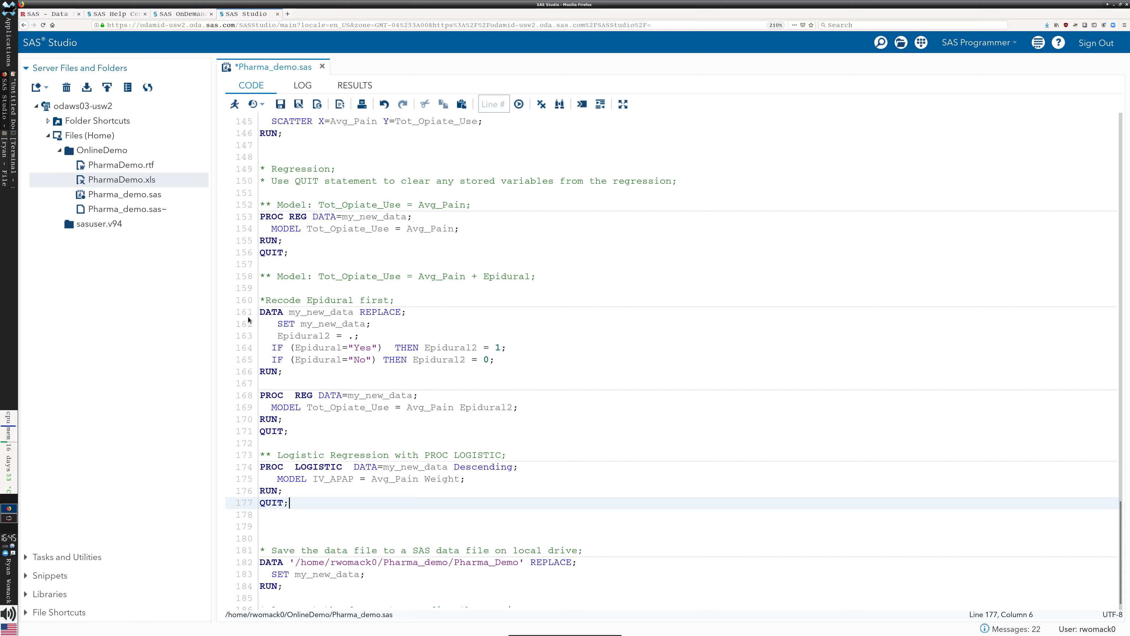
pyautogui.click(260, 313)
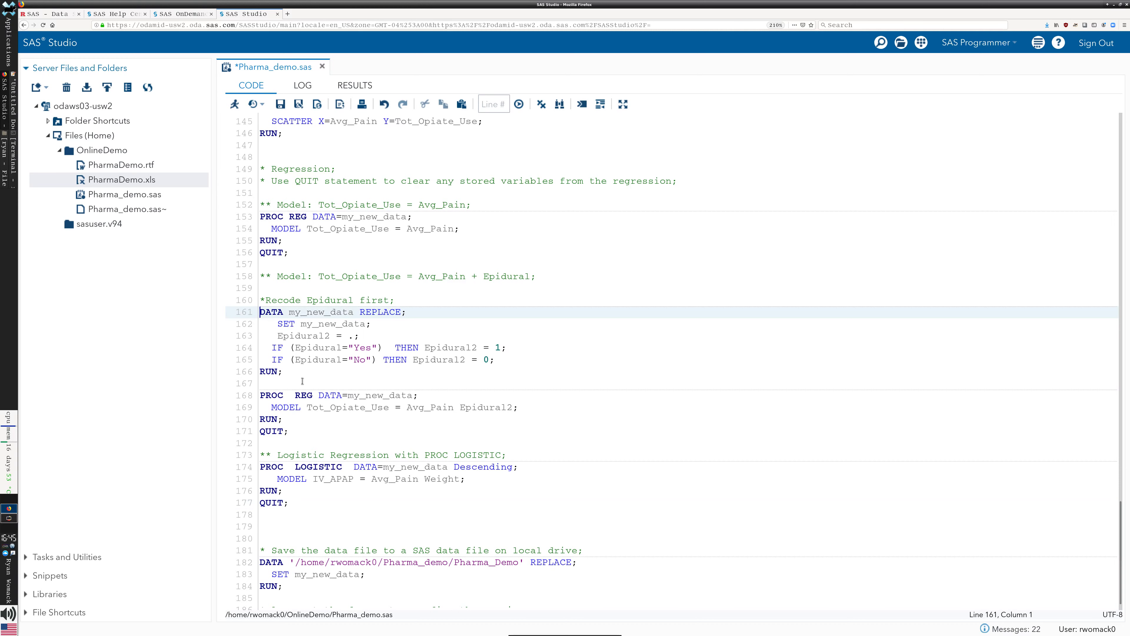
pyautogui.moveTo(303, 381); pyautogui.dragTo(258, 310)
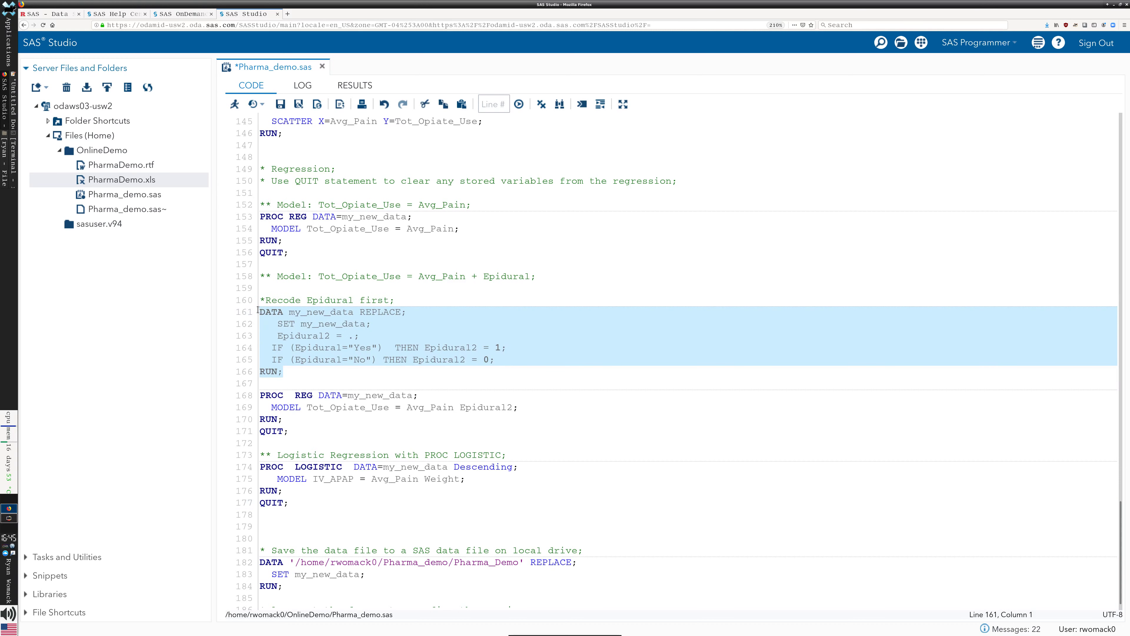
pyautogui.click(235, 104)
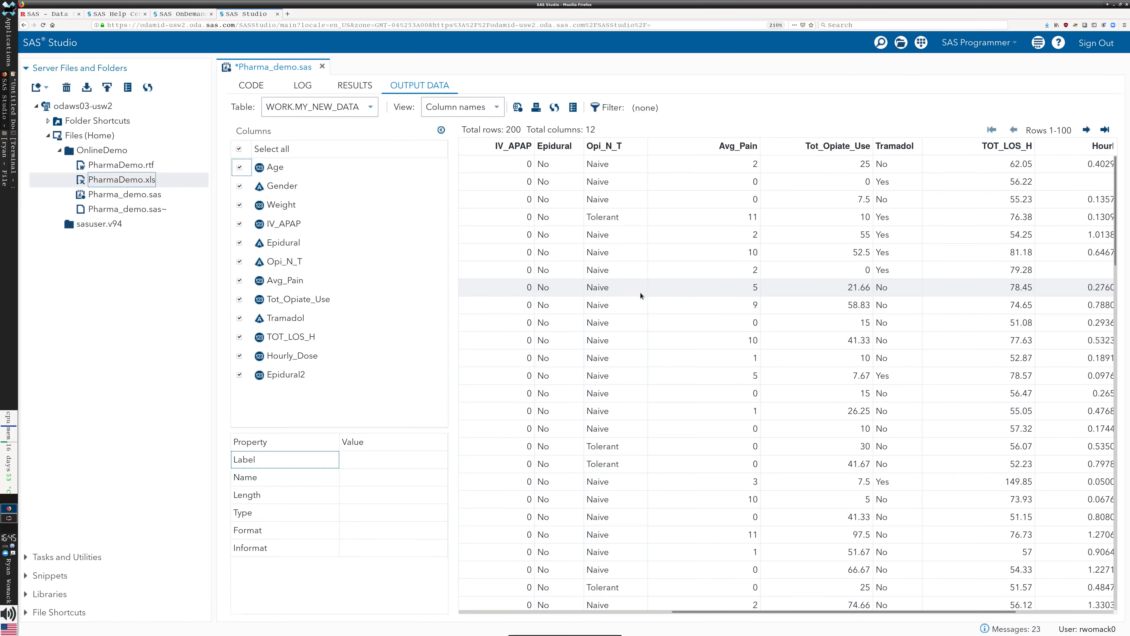
# - Check the log of the Epidural recode run and go back to the end of that DATA step in the code
pyautogui.click(239, 86)
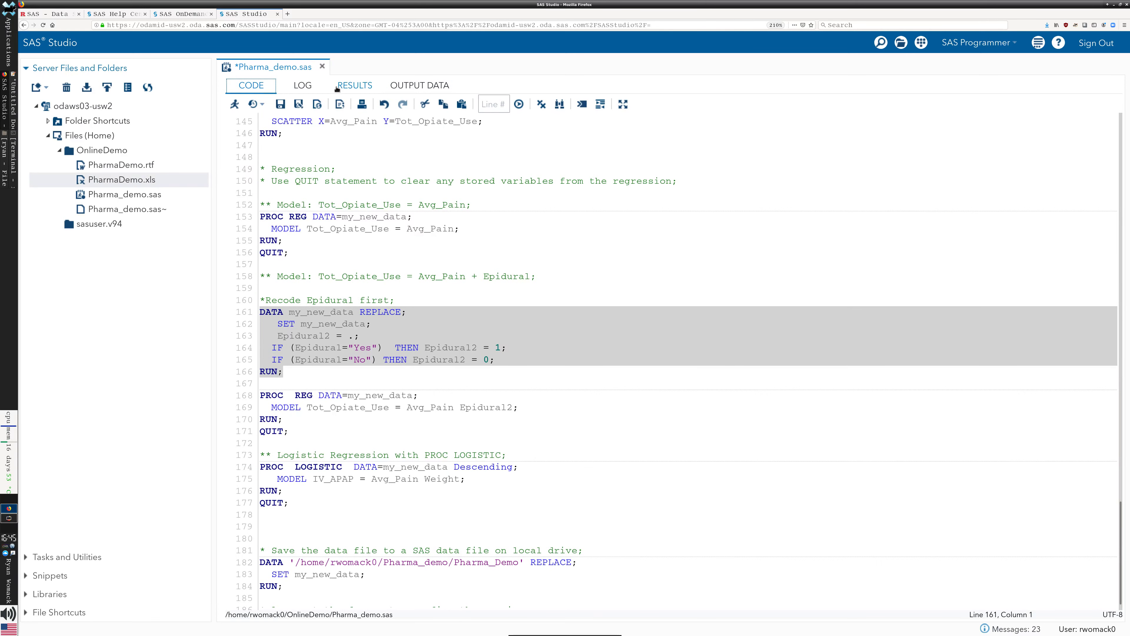
pyautogui.click(304, 88)
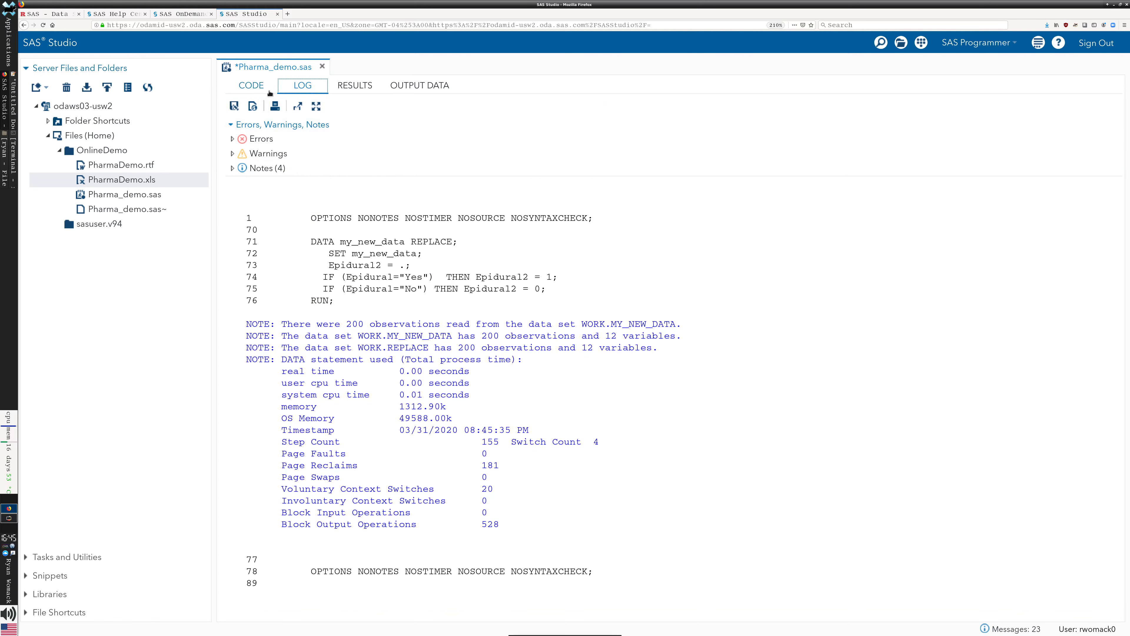
pyautogui.click(252, 86)
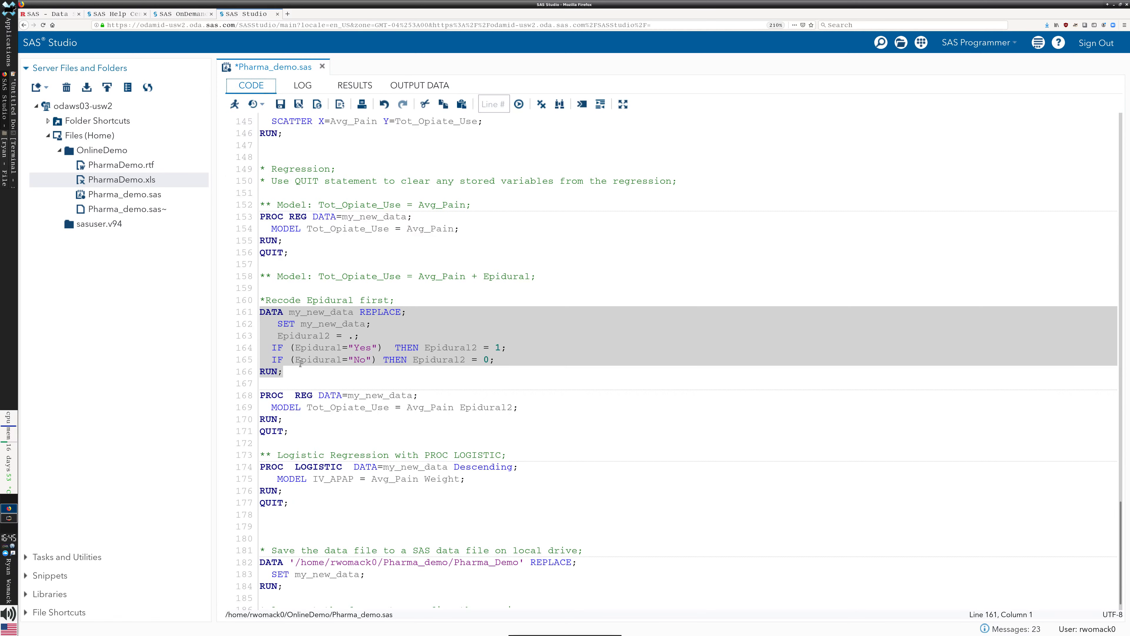
pyautogui.click(314, 372)
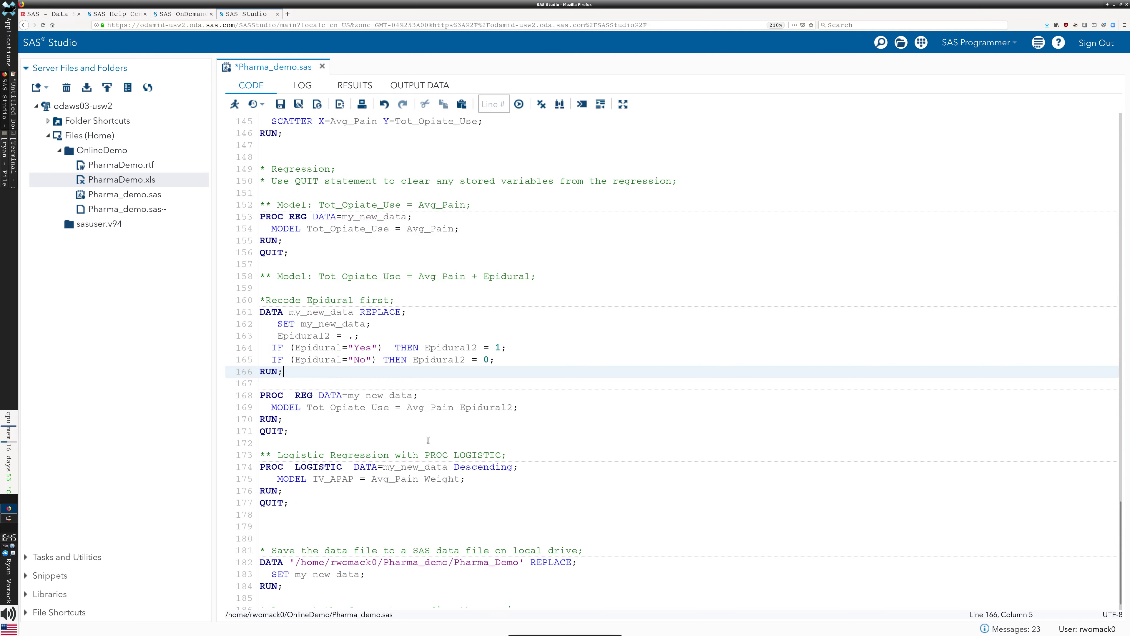
# - Run only the PROC REG block that models Tot_Opiate_Use on Avg_Pain and Epidural2, through its QUIT statement
pyautogui.scroll(-1, 391, 426)
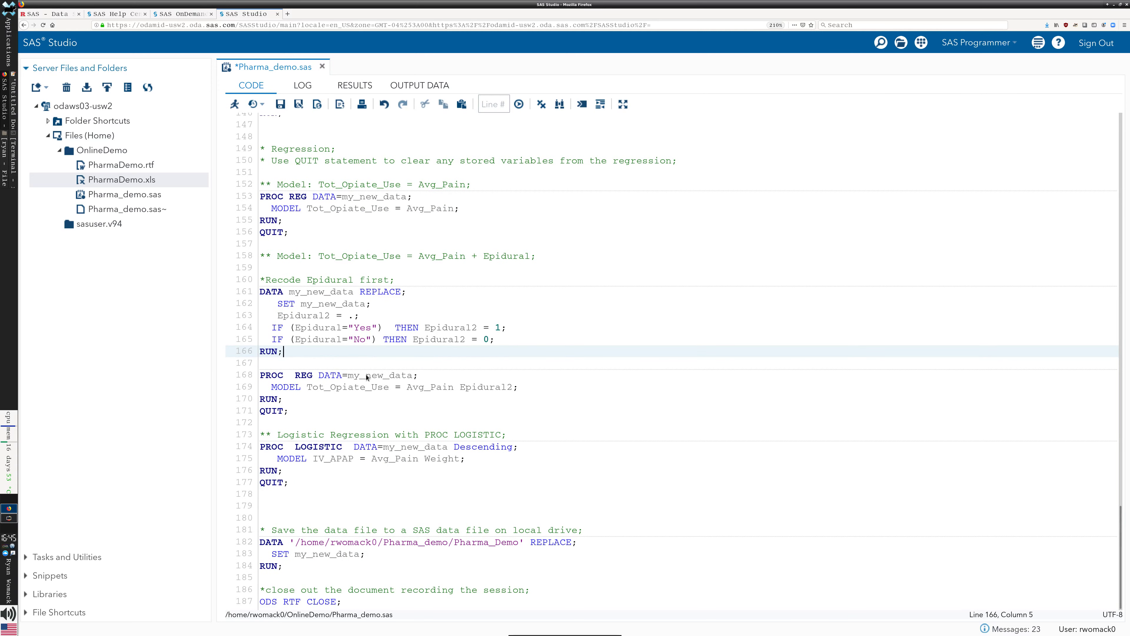
pyautogui.click(459, 388)
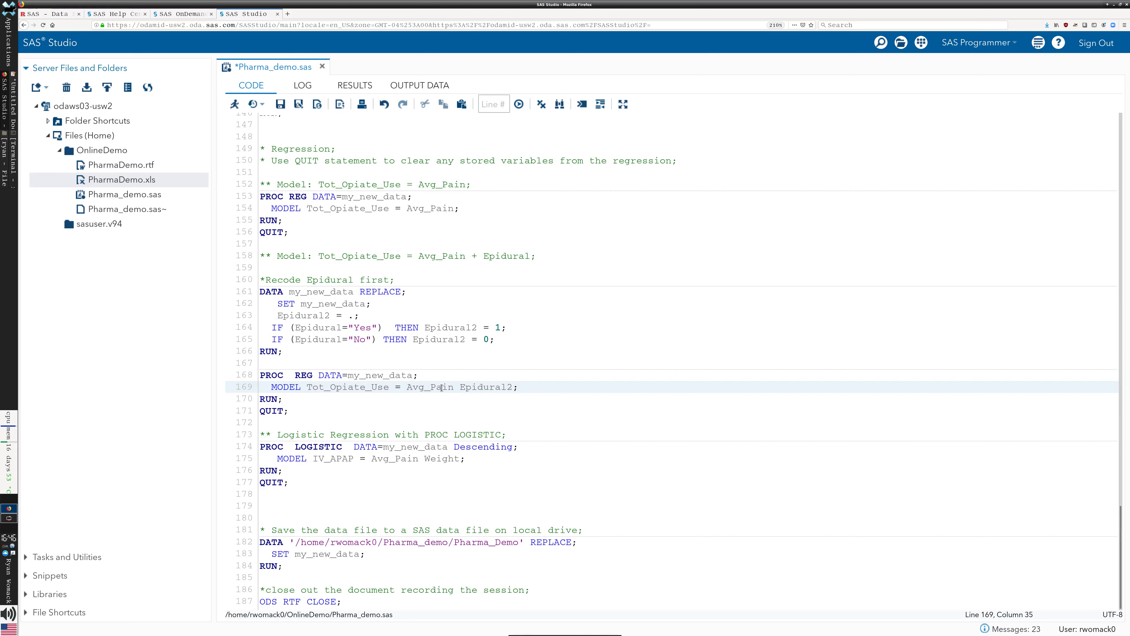
pyautogui.moveTo(292, 421); pyautogui.dragTo(260, 371)
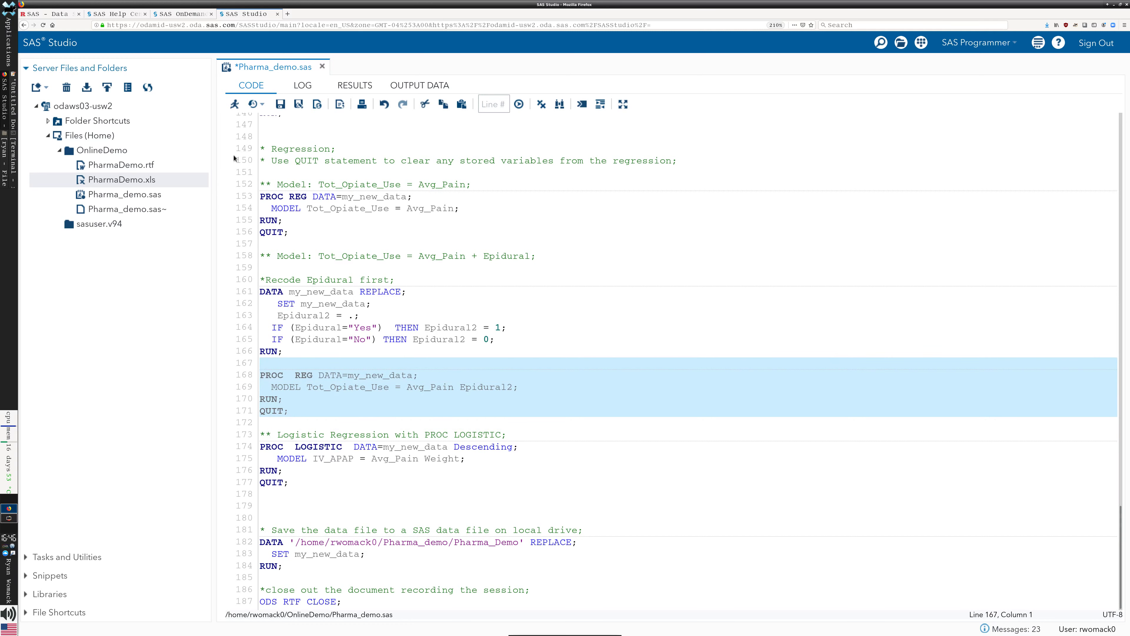
pyautogui.click(235, 104)
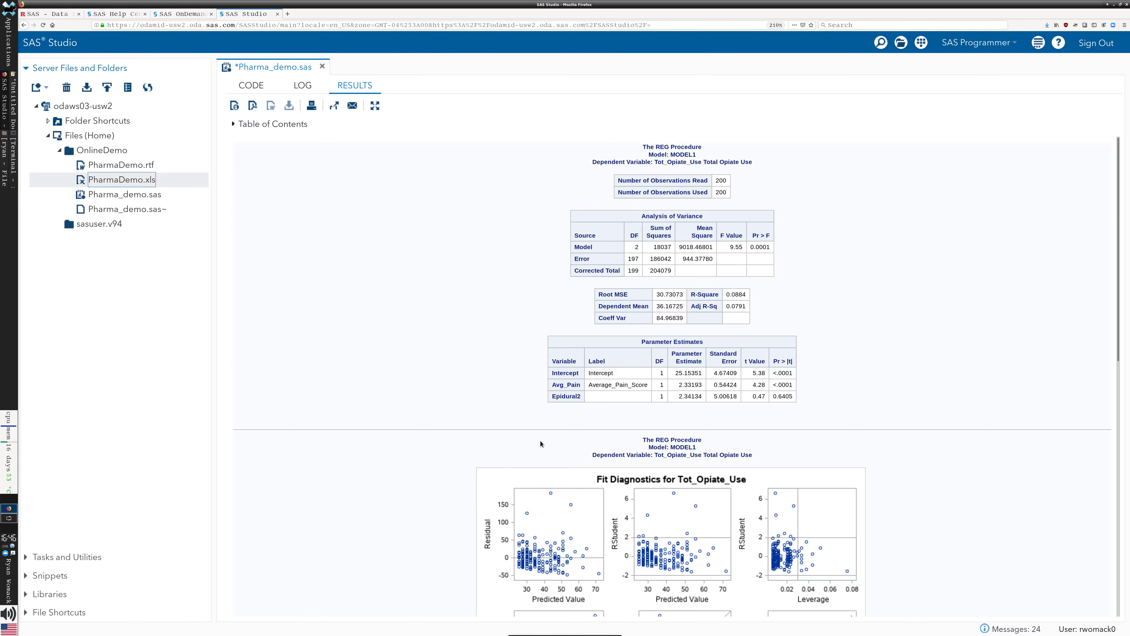
# - Review the two-predictor regression's parameter estimates and fit diagnostics, and go back to the program code
pyautogui.scroll(-3, 540, 443)
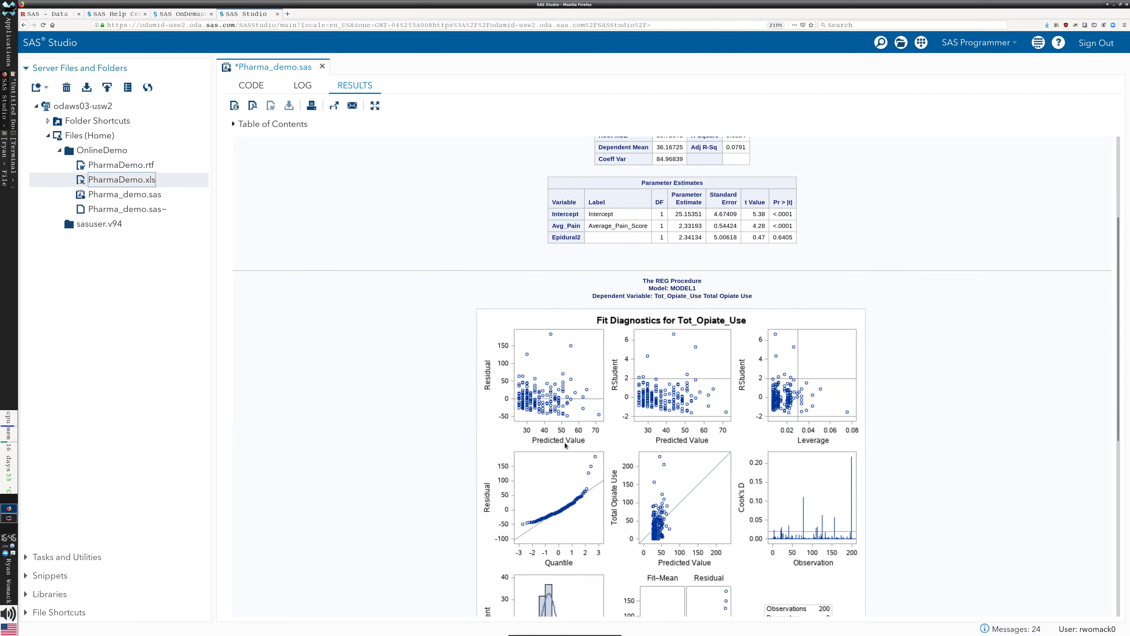
pyautogui.scroll(3, 564, 443)
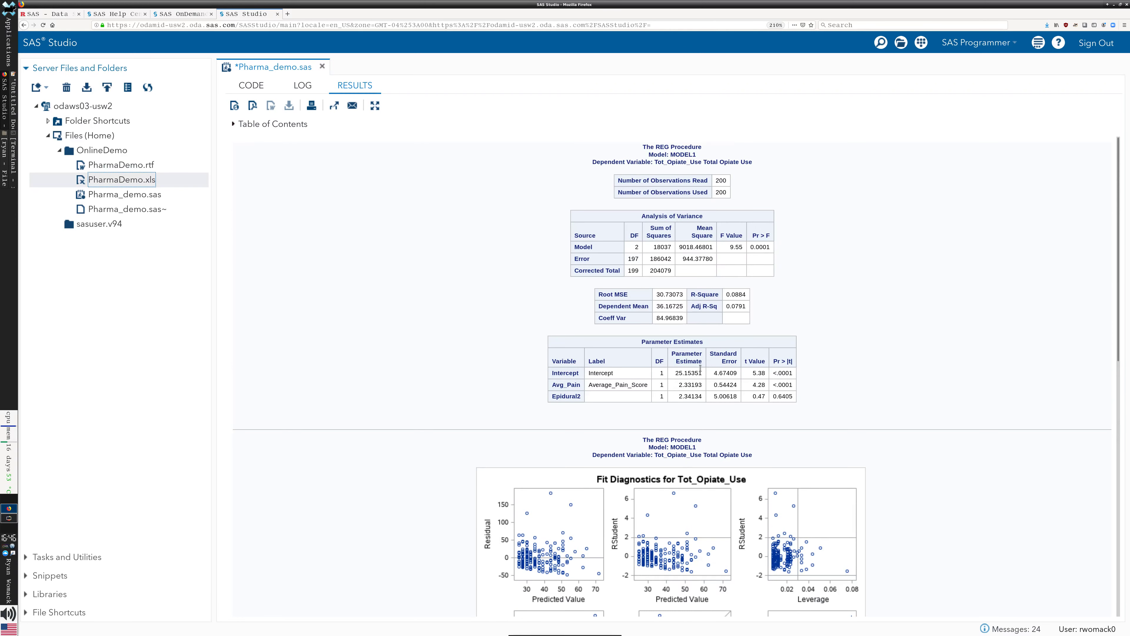
pyautogui.click(619, 399)
pyautogui.click(248, 85)
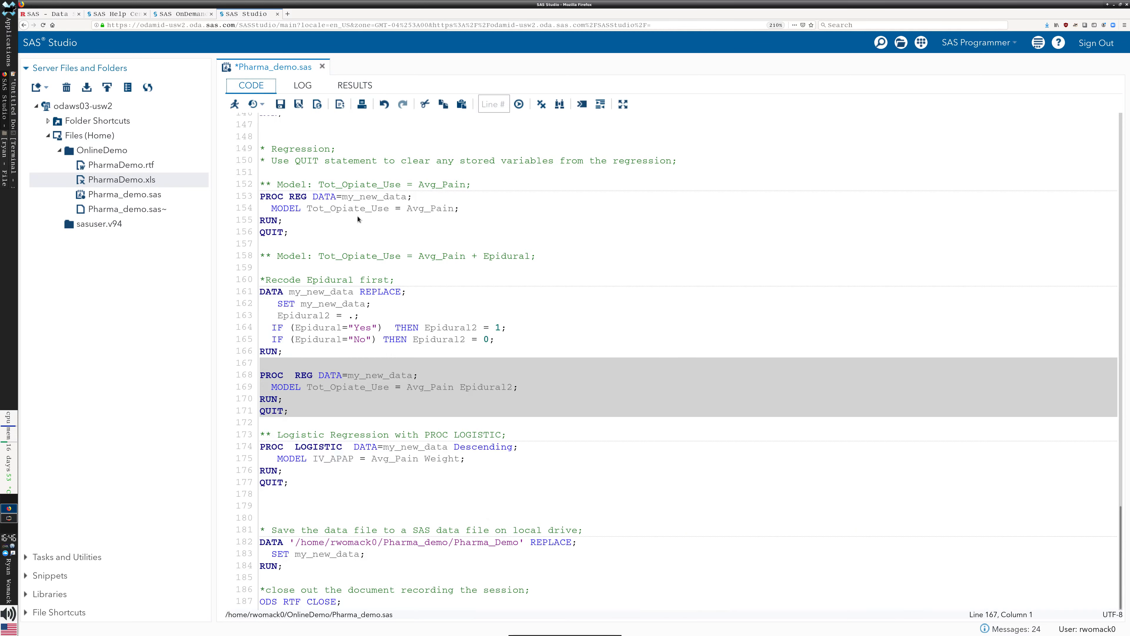
# - Run only the PROC LOGISTIC block that models IV_APAP on Avg_Pain and Weight, from its PROC line through QUIT
pyautogui.click(538, 485)
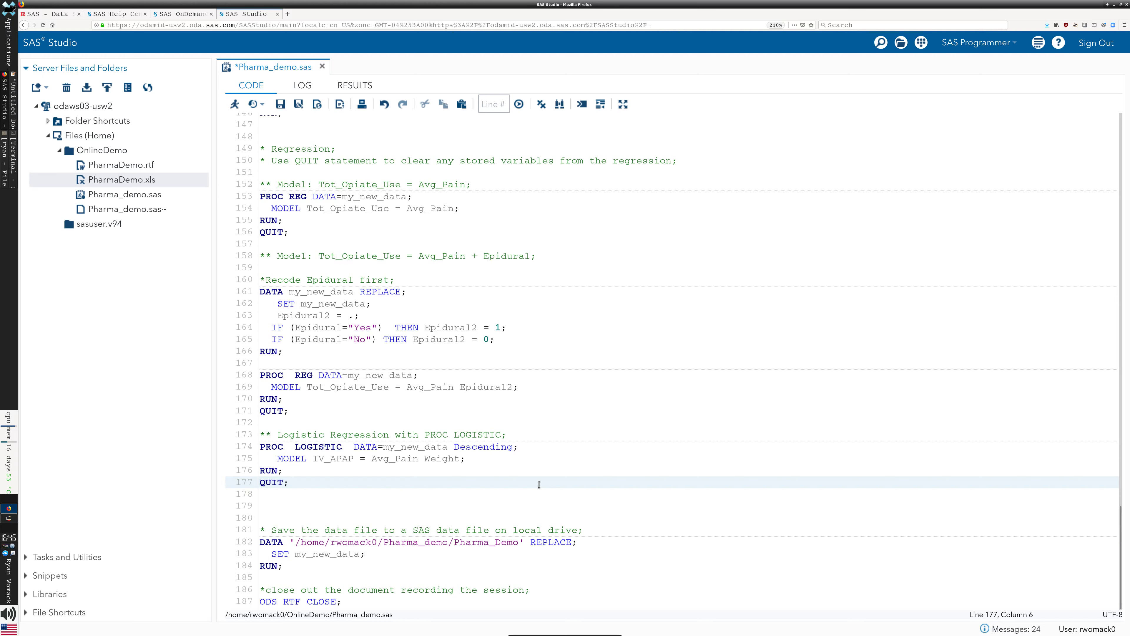
pyautogui.click(364, 458)
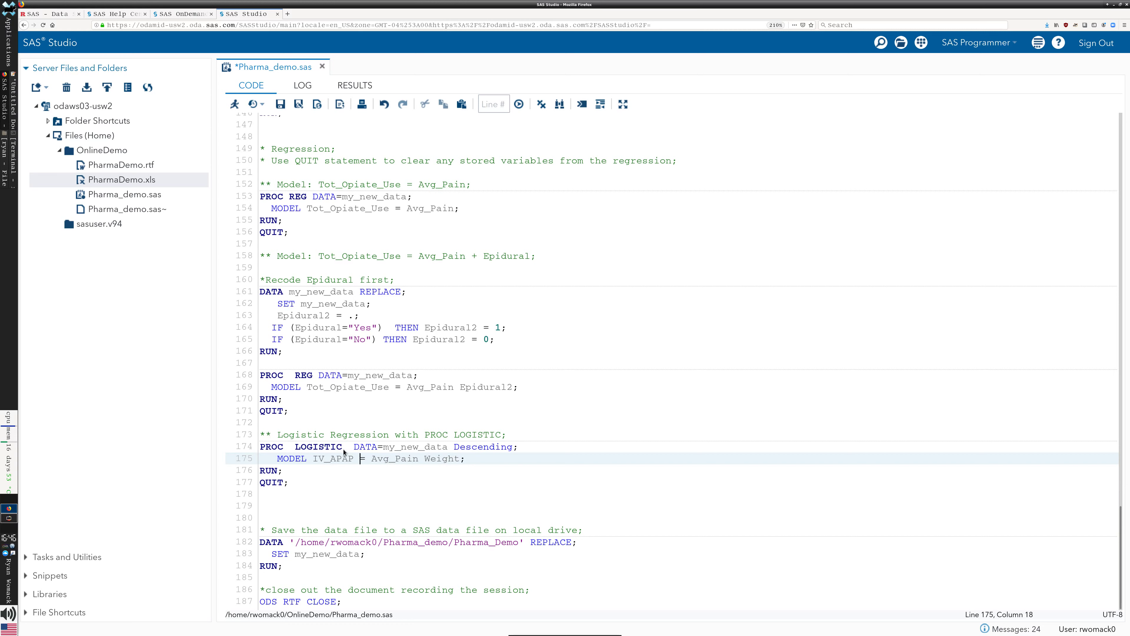
pyautogui.click(348, 458)
pyautogui.click(324, 481)
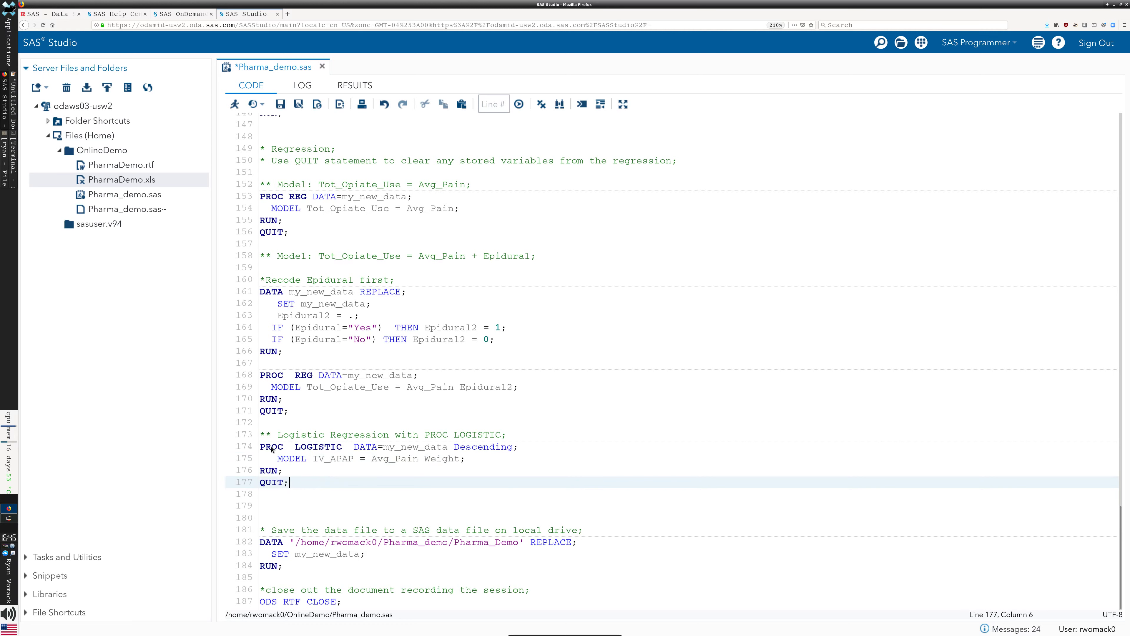
pyautogui.click(262, 448)
pyautogui.moveTo(261, 447); pyautogui.dragTo(312, 480)
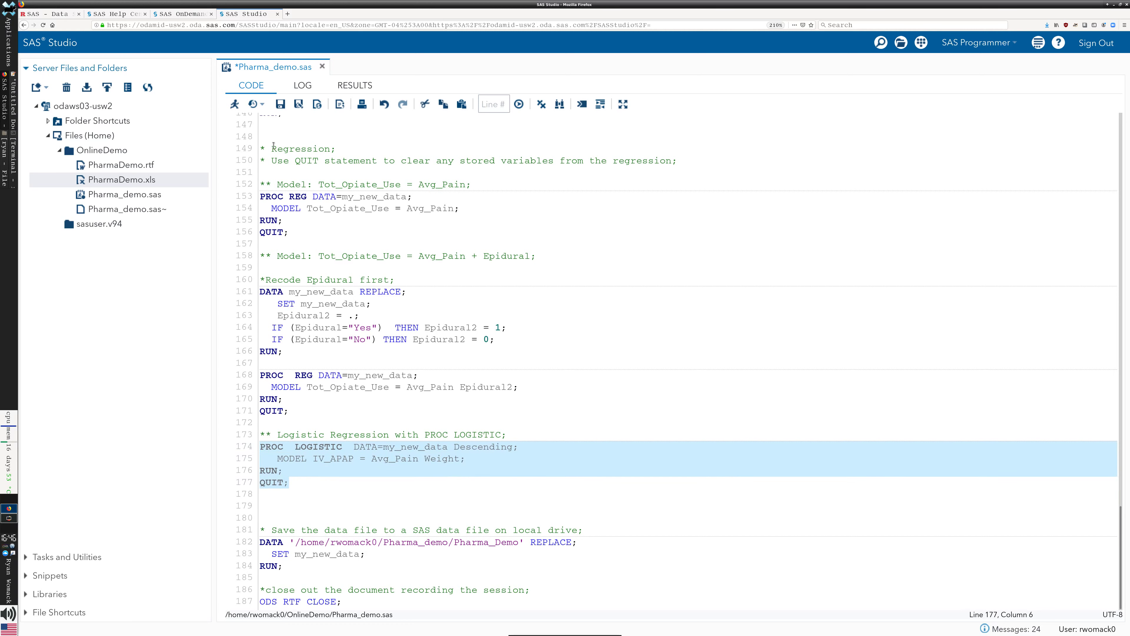
pyautogui.click(235, 104)
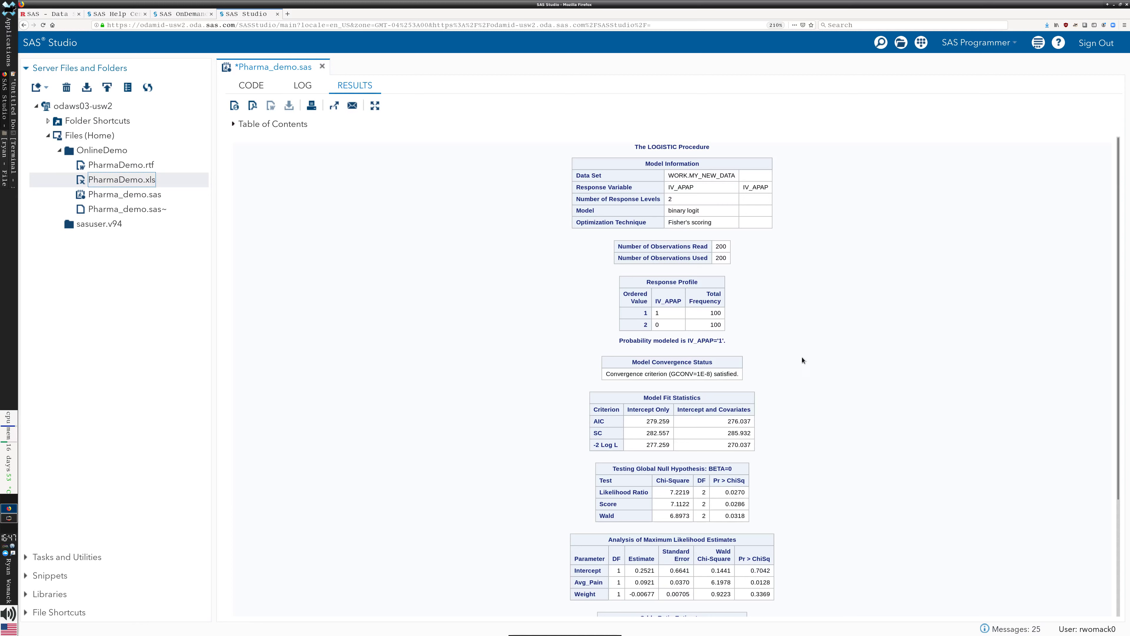
# - Examine the logistic regression output from model information through odds ratio estimates and association statistics, and return to the program code
pyautogui.scroll(-3, 841, 376)
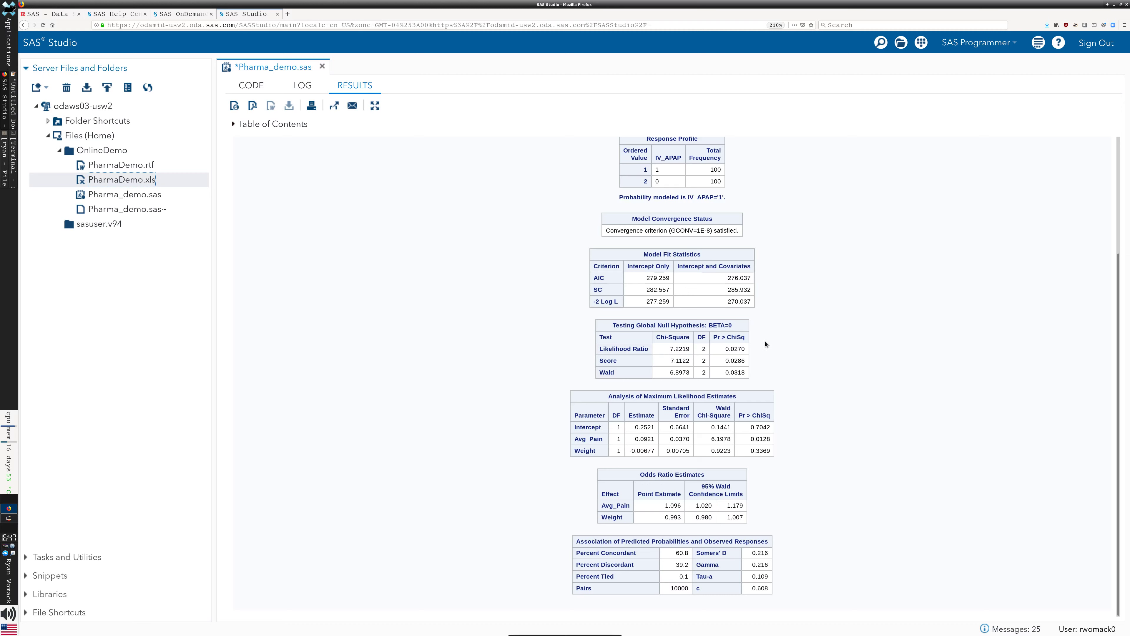
pyautogui.click(679, 516)
pyautogui.scroll(3, 883, 410)
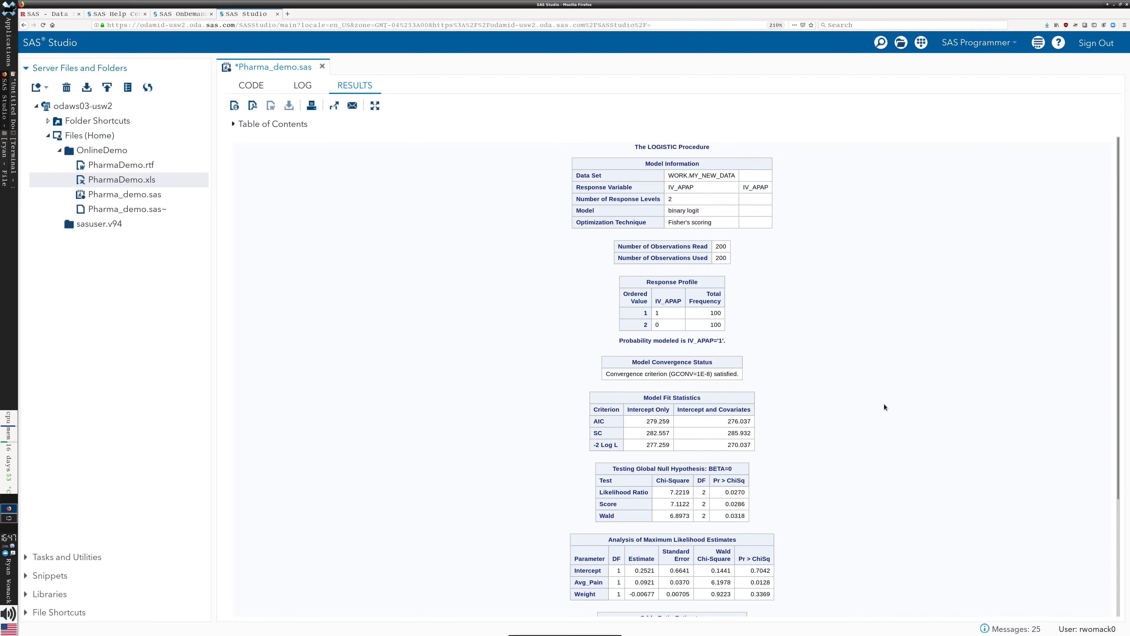
pyautogui.scroll(-5, 872, 396)
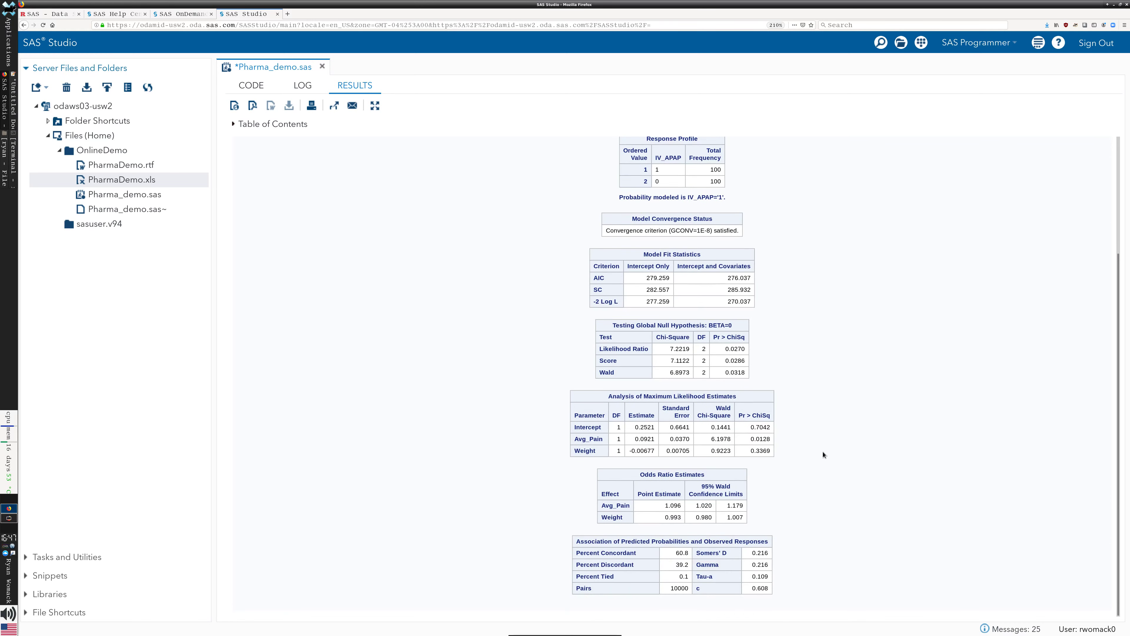
pyautogui.scroll(4, 786, 388)
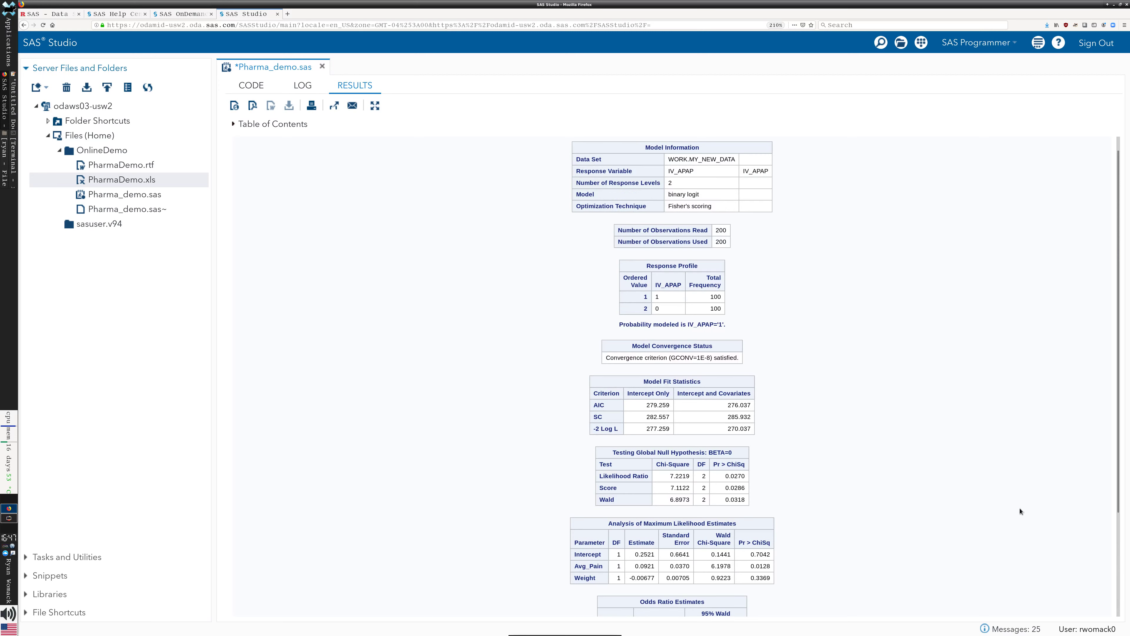
pyautogui.scroll(1, 674, 312)
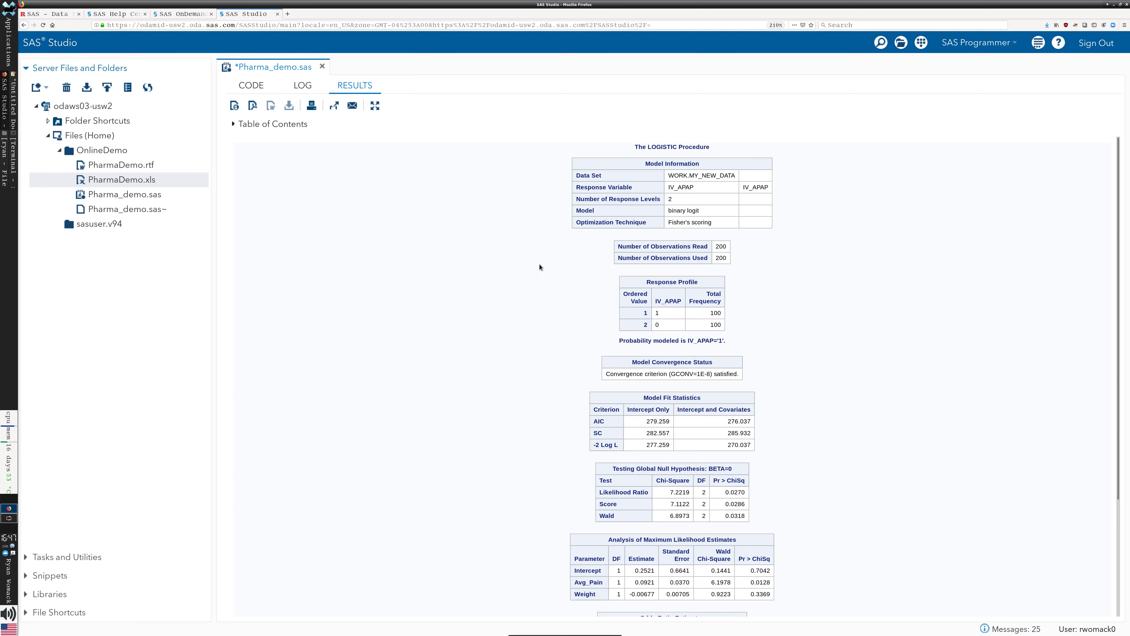
pyautogui.click(255, 86)
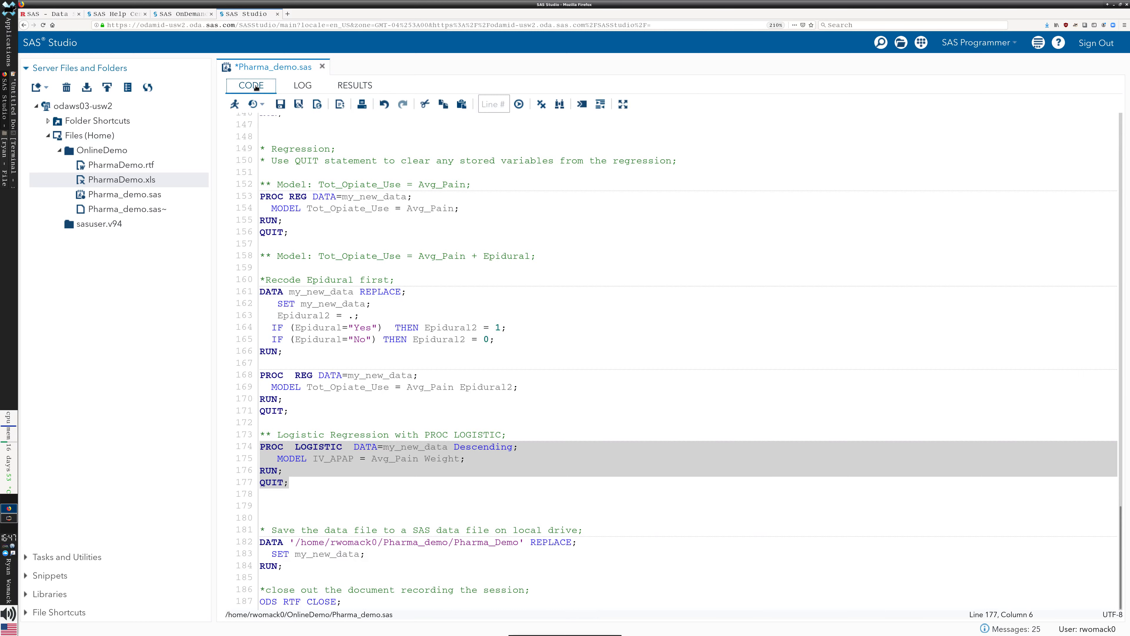
pyautogui.click(383, 520)
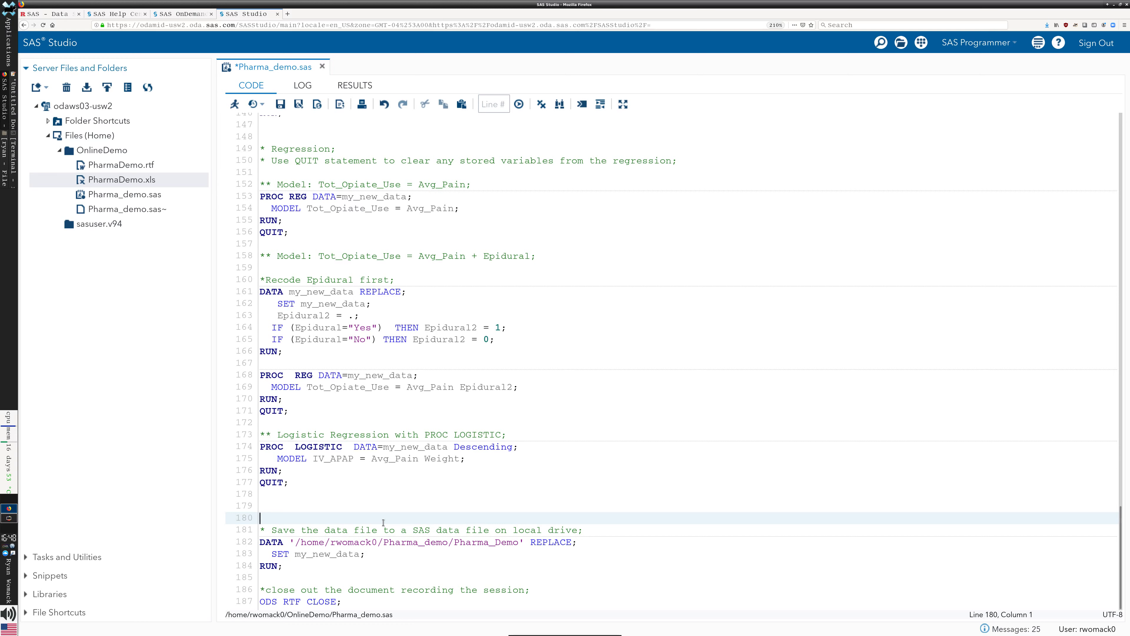
pyautogui.write('6')
pyautogui.press('BackSpace')
# - Replace the Pharma_demo folder with OnlineDemo in the file path of the DATA step that saves the SAS data file
pyautogui.moveTo(385, 545); pyautogui.dragTo(446, 544)
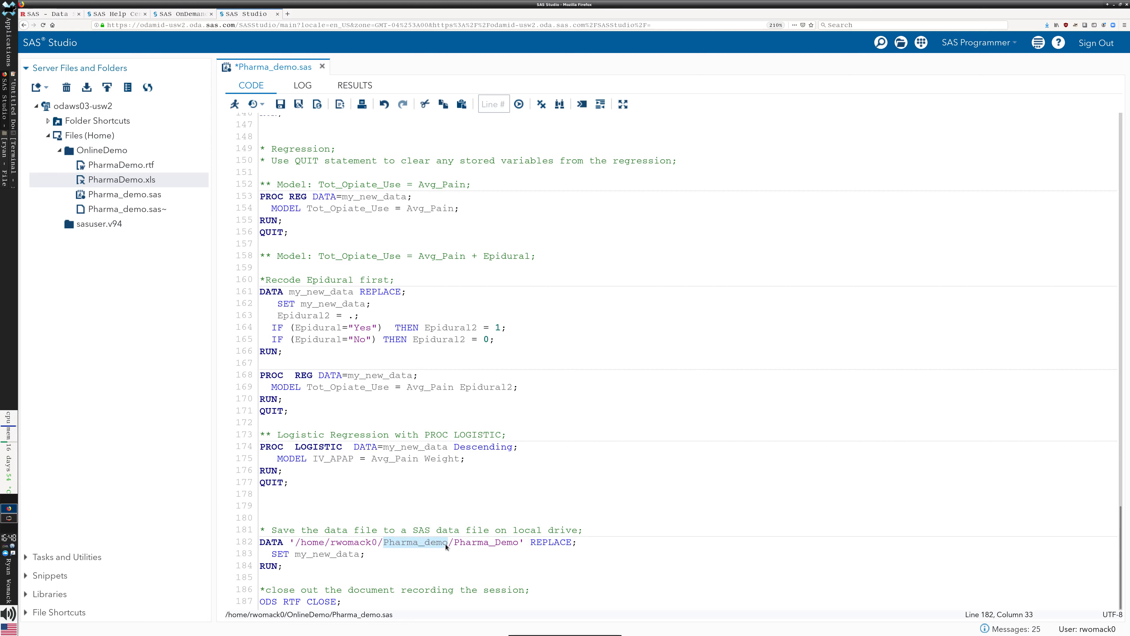
pyautogui.write('OneD')
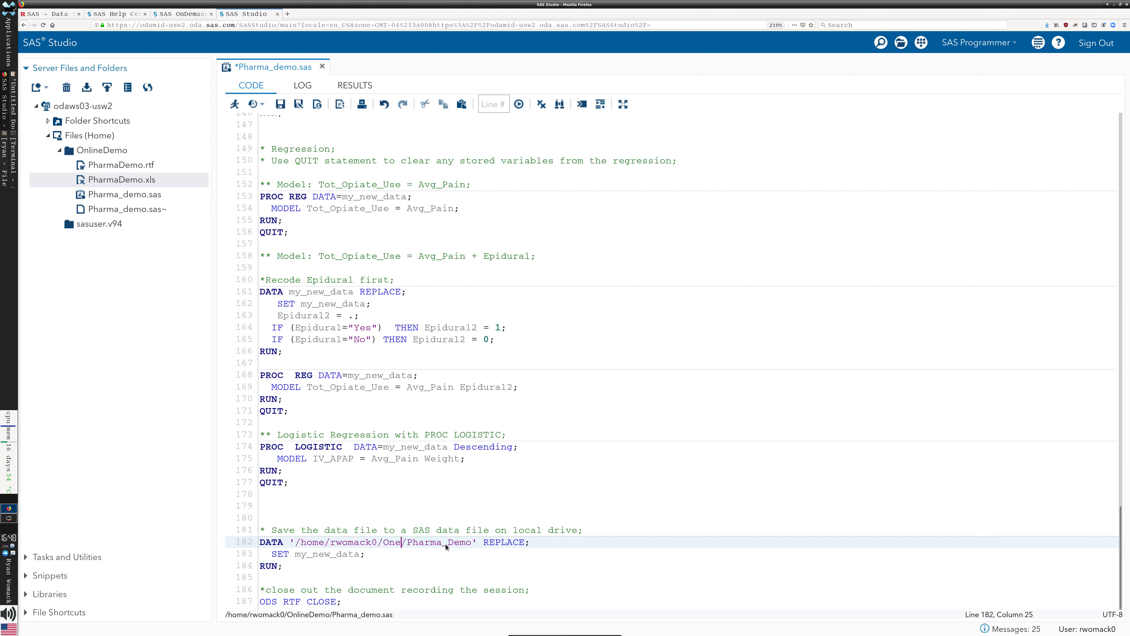
pyautogui.press('BackSpace')
pyautogui.press('BackSpace')
pyautogui.write('lineDemo')
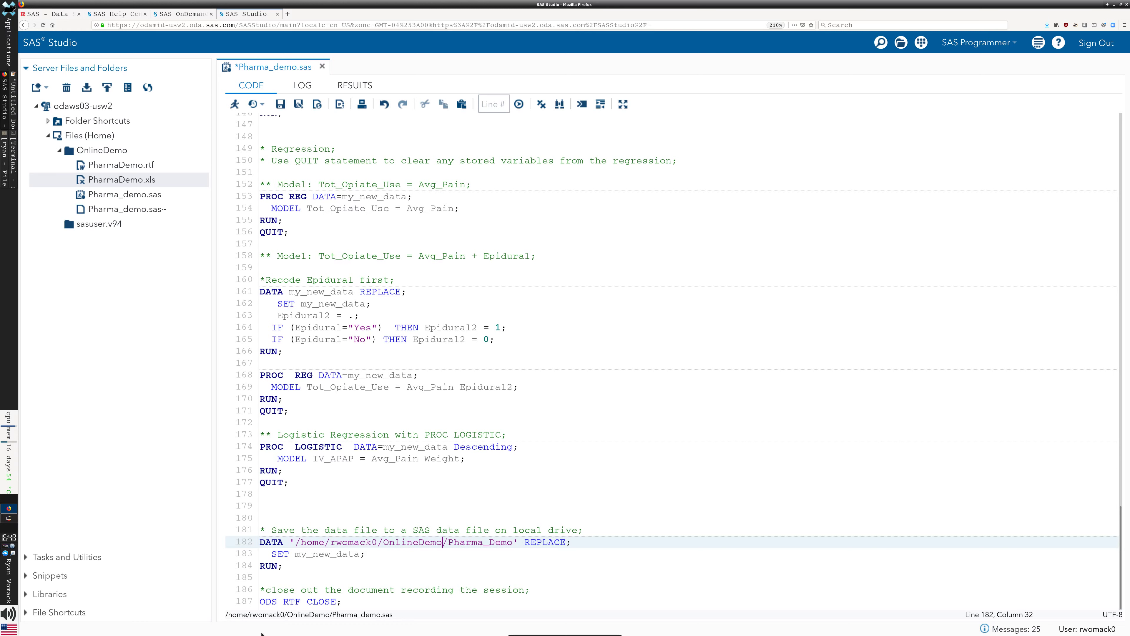
# - Run only the DATA step that saves my_new_data as the Pharma_Demo data file in the OnlineDemo folder
pyautogui.click(299, 565)
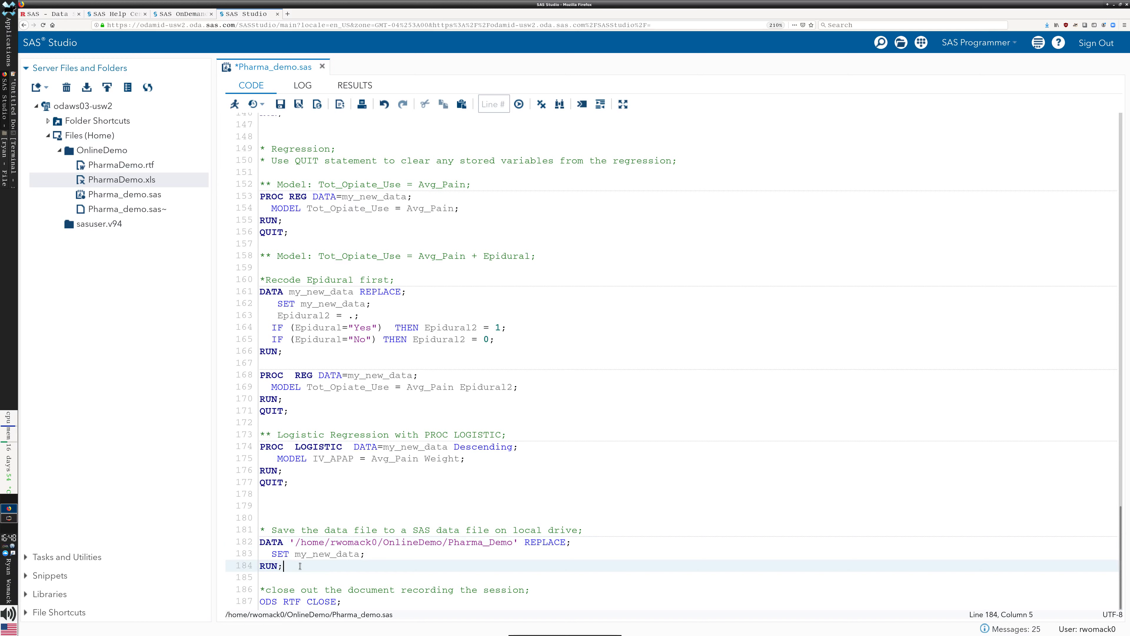
pyautogui.click(403, 542)
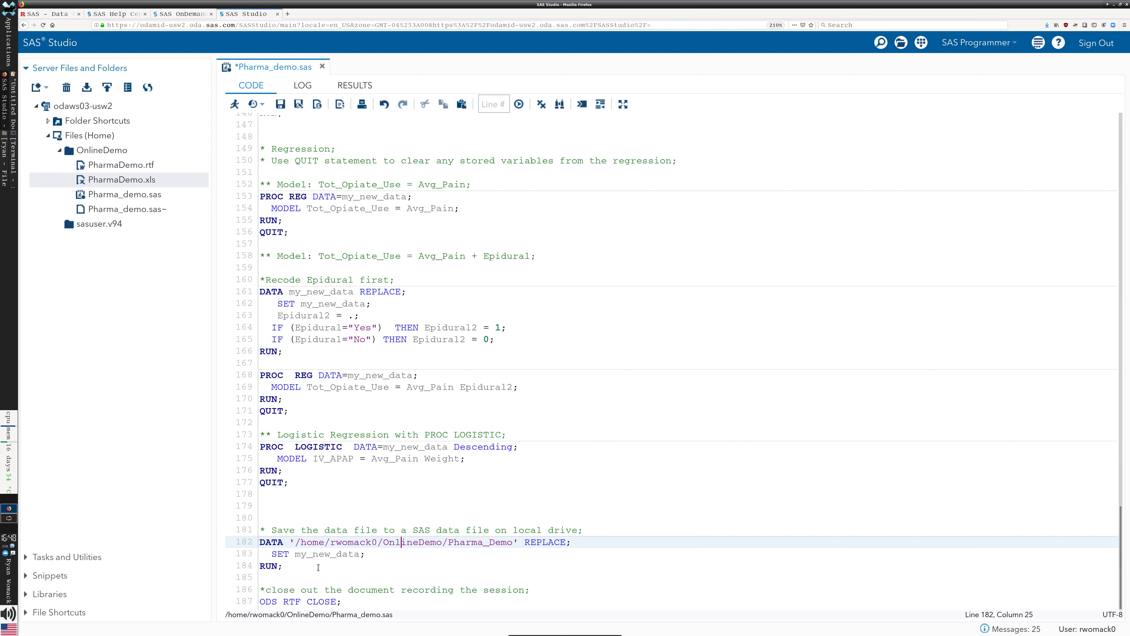
pyautogui.click(308, 564)
pyautogui.moveTo(307, 565); pyautogui.dragTo(258, 544)
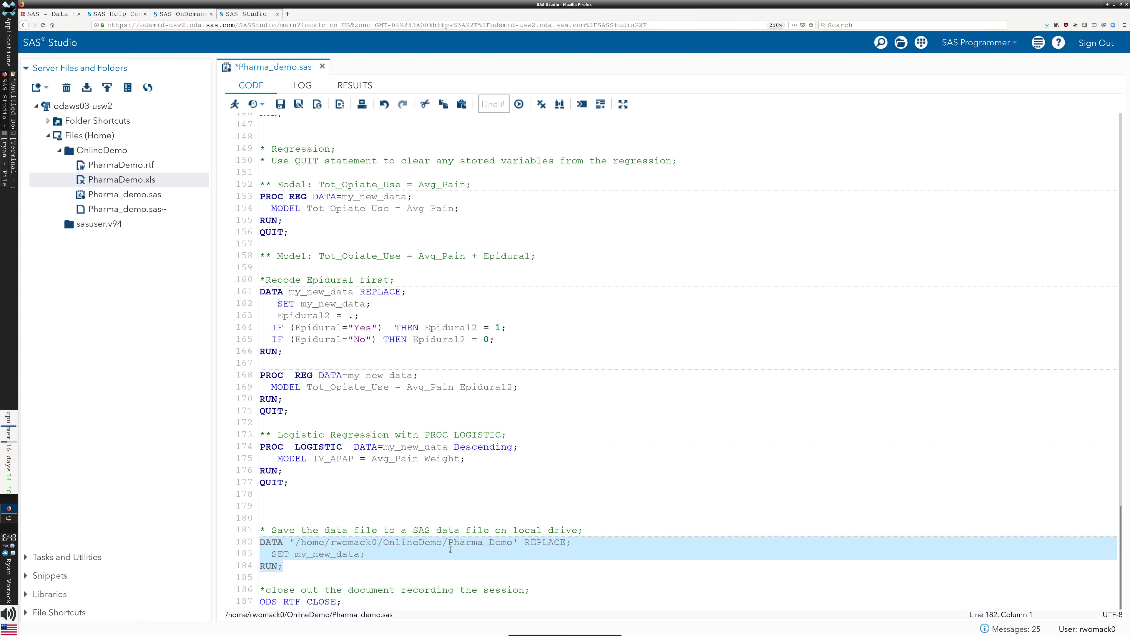
pyautogui.click(235, 104)
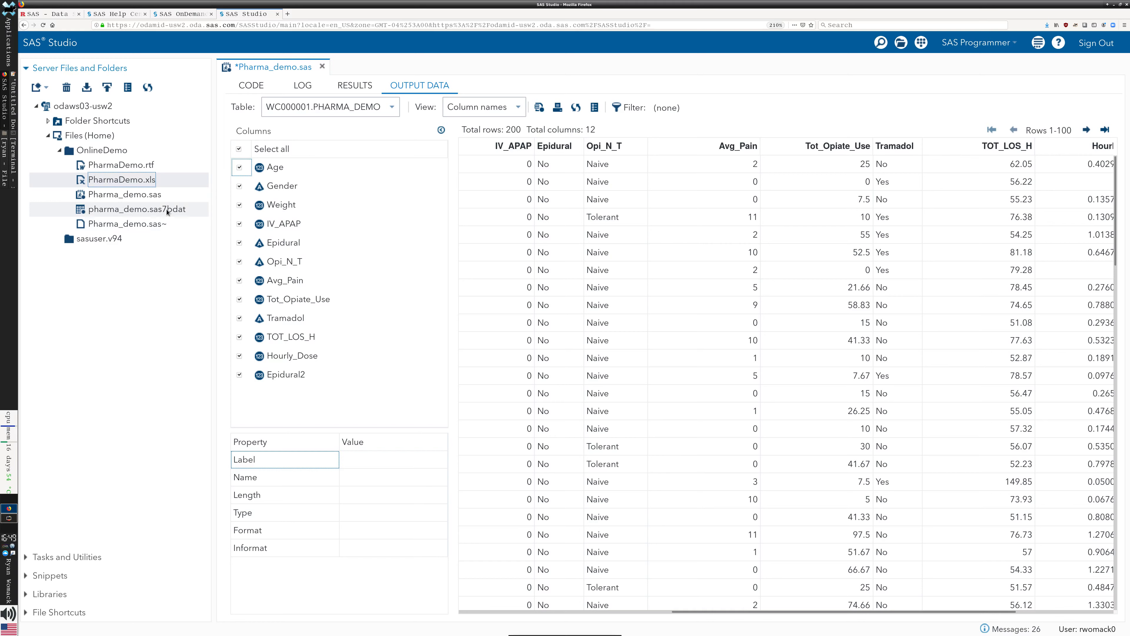
# - Open the saved pharma_demo.sas7bdat from the OnlineDemo folder to view its data, and return to the code of Pharma_demo.sas
pyautogui.click(190, 208)
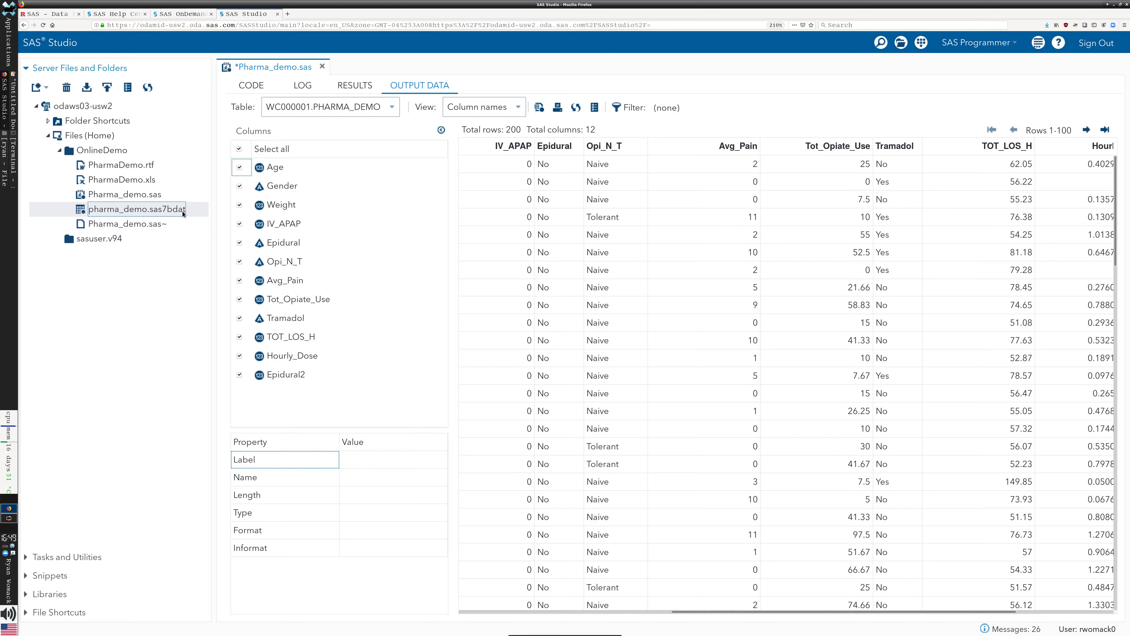
pyautogui.doubleClick(181, 209)
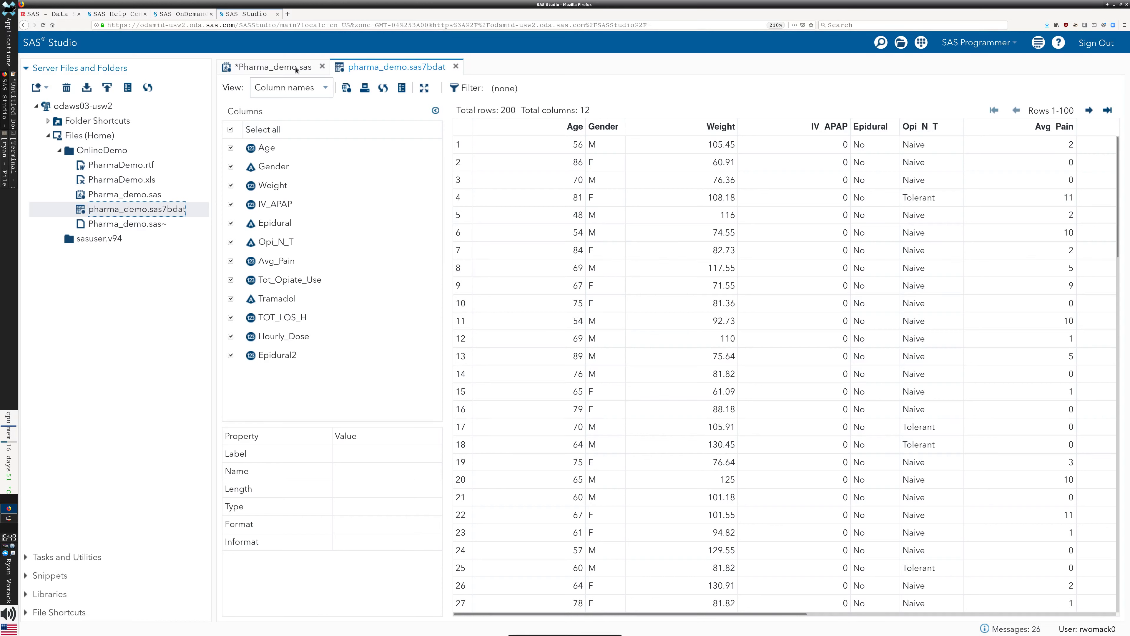
pyautogui.click(310, 66)
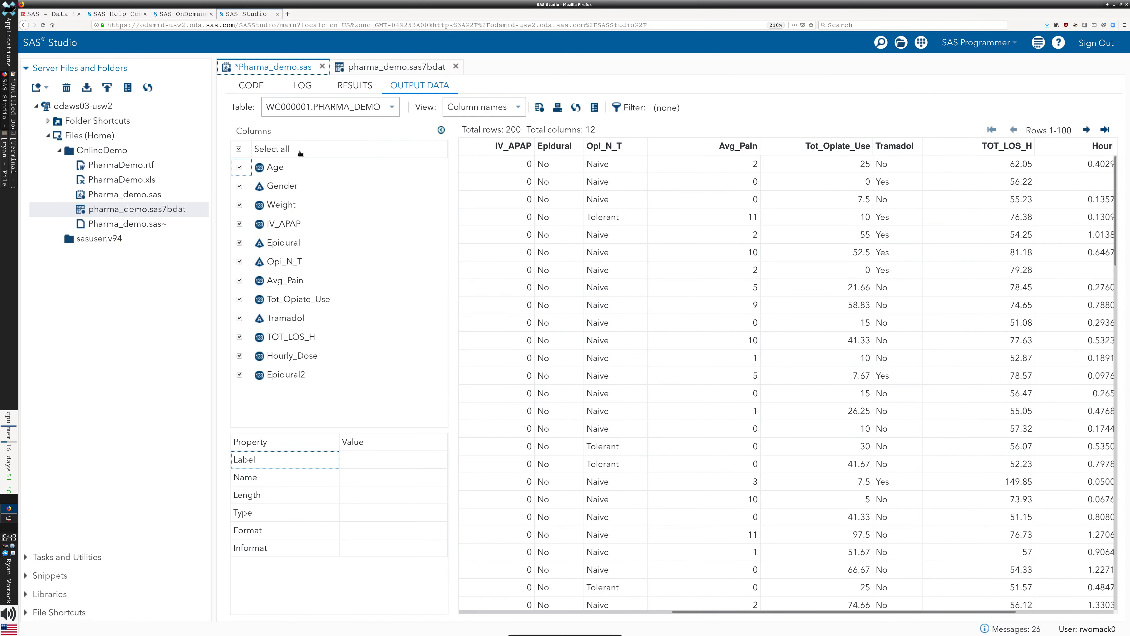
pyautogui.click(252, 86)
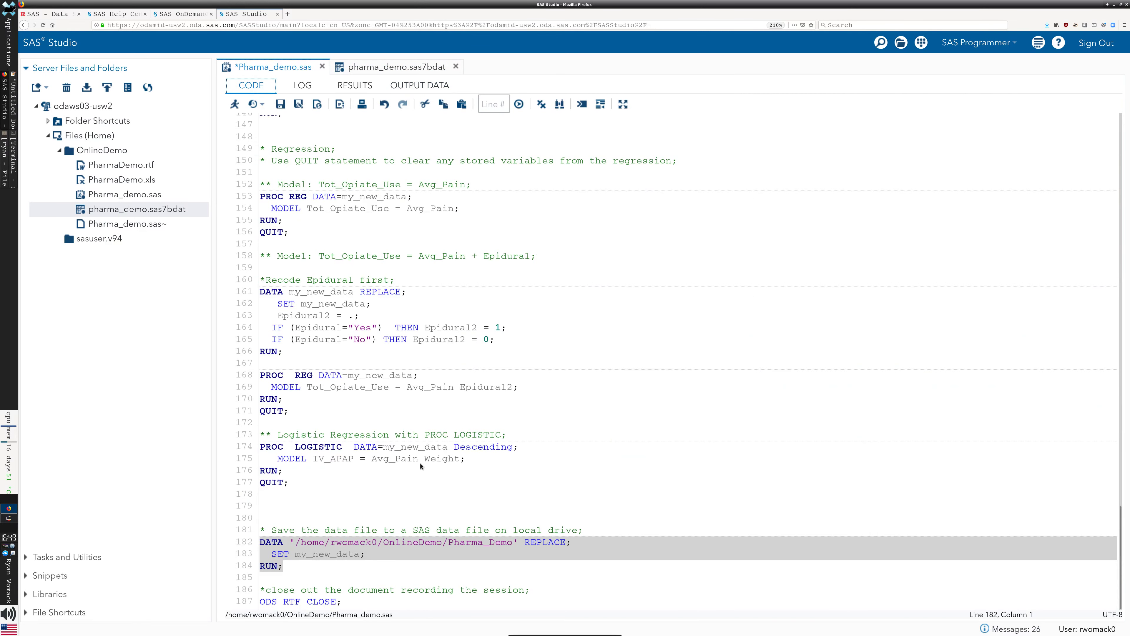
# - Run only the final comment and the ODS RTF CLOSE statement to close the document recording the session
pyautogui.click(318, 601)
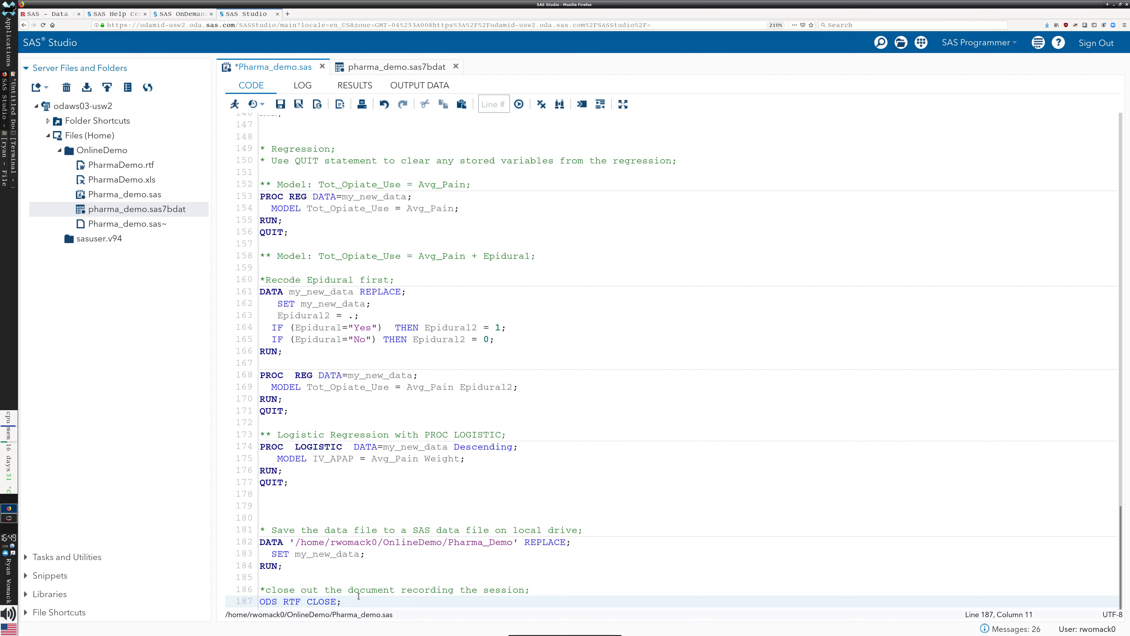
pyautogui.doubleClick(269, 602)
pyautogui.click(228, 601)
pyautogui.moveTo(228, 600); pyautogui.dragTo(258, 587)
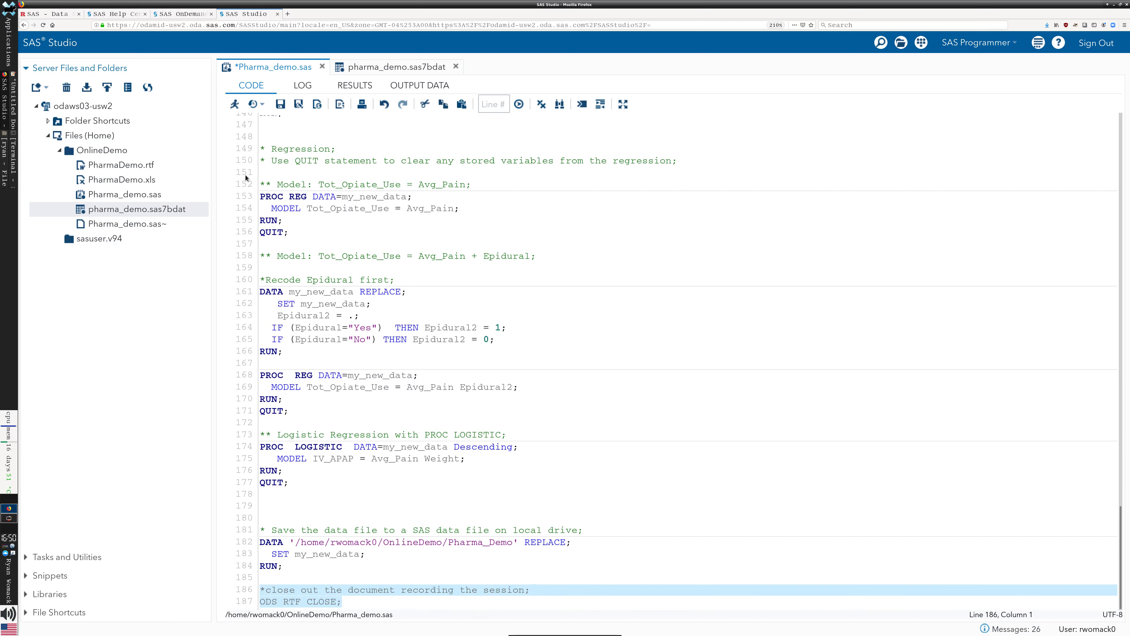
pyautogui.click(233, 105)
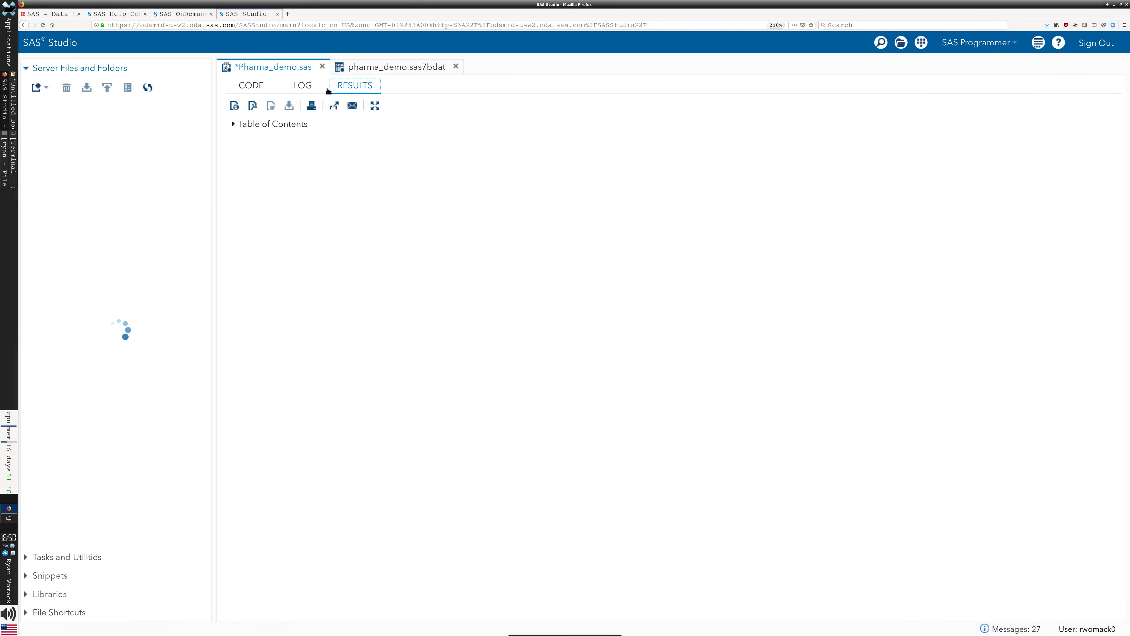
# - Check the log of the ODS RTF CLOSE run and expand its notes
pyautogui.click(326, 88)
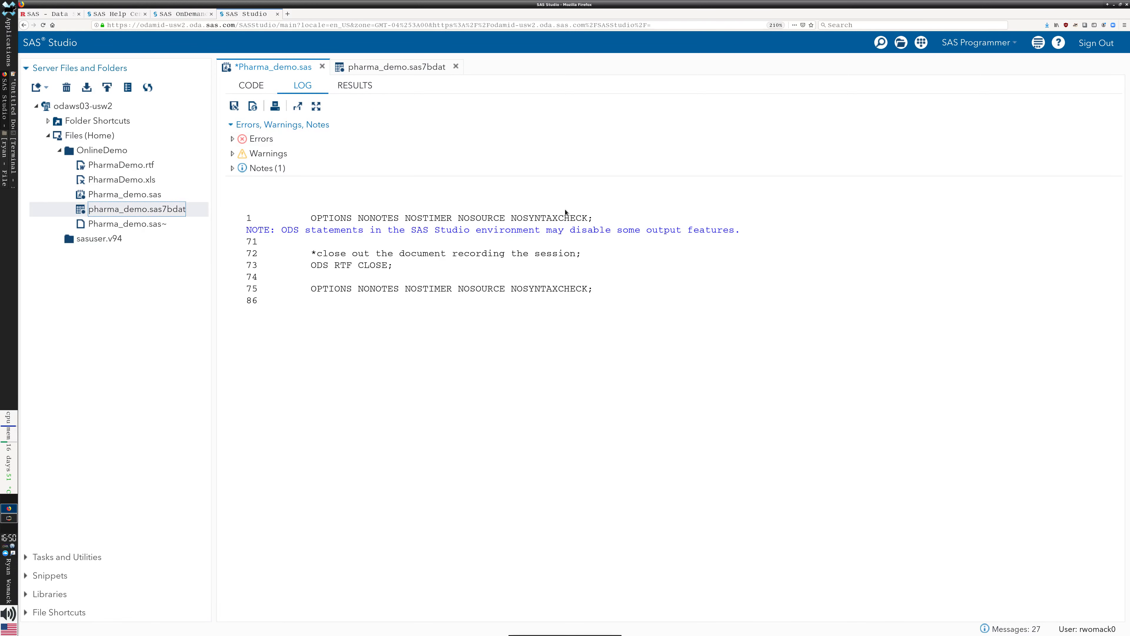
pyautogui.click(302, 84)
pyautogui.click(243, 169)
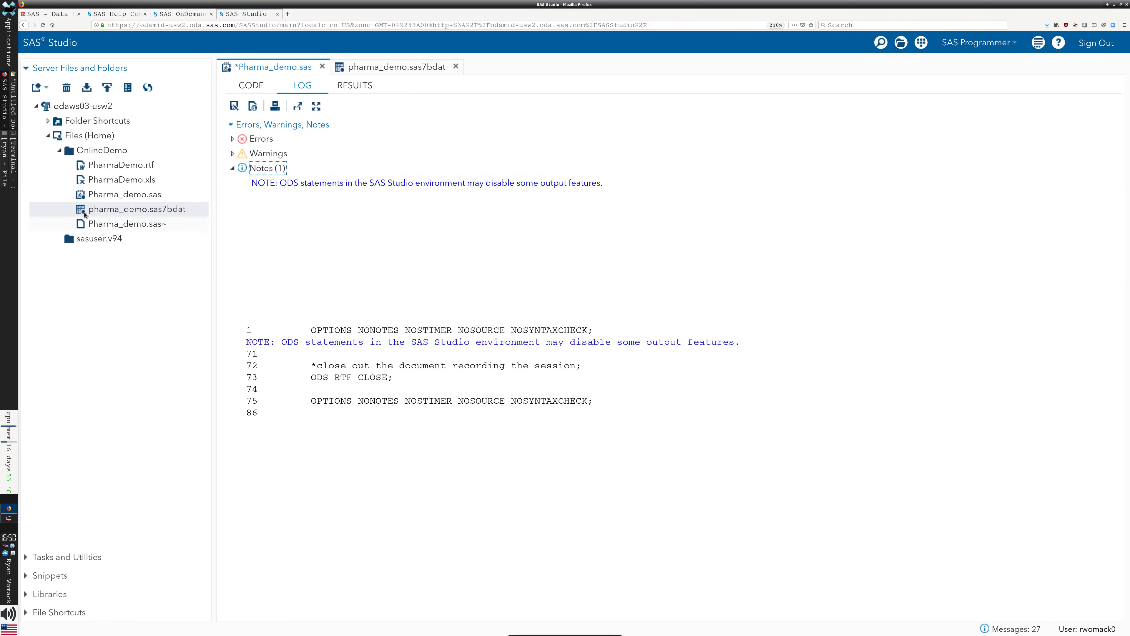
# - Download PharmaDemo.rtf from the OnlineDemo folder and open it with LibreOffice Writer
pyautogui.click(142, 165)
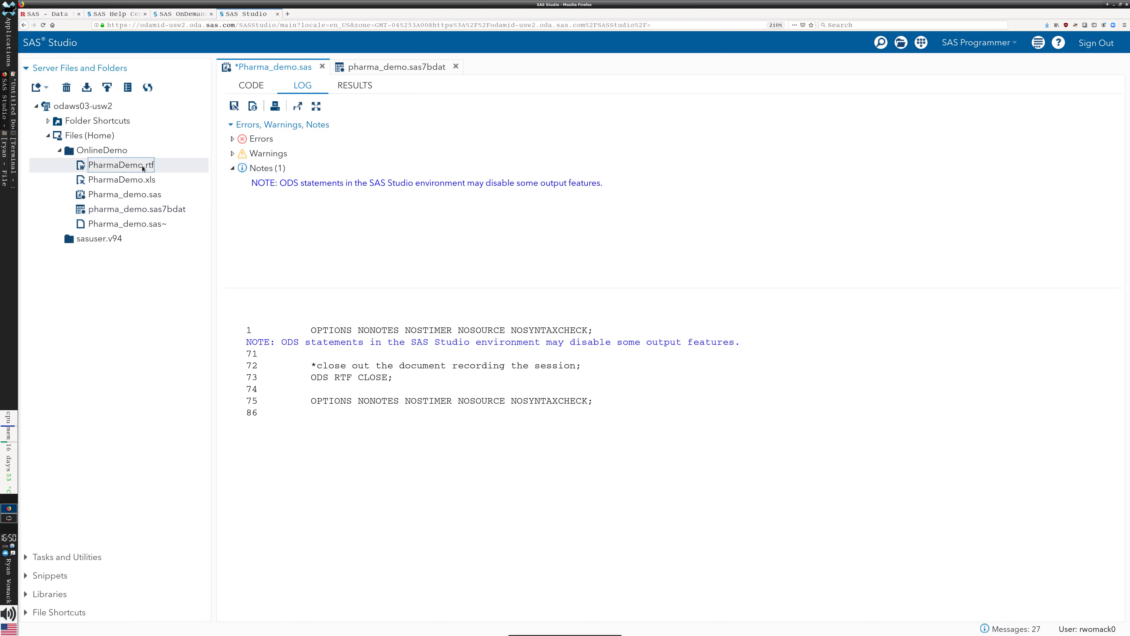
pyautogui.click(86, 88)
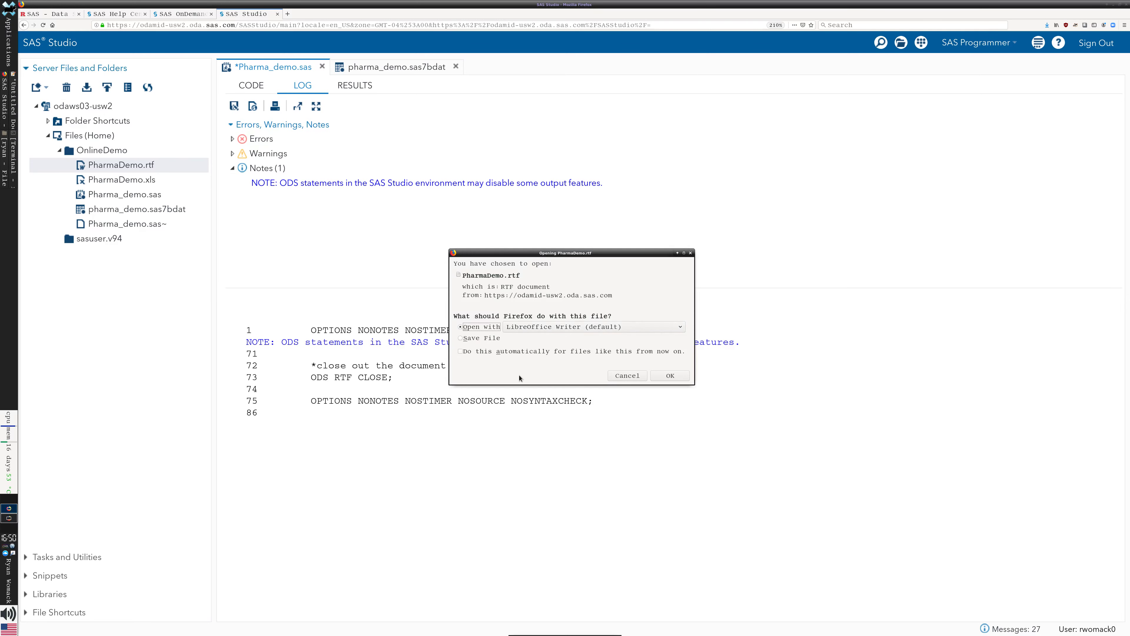
pyautogui.click(670, 376)
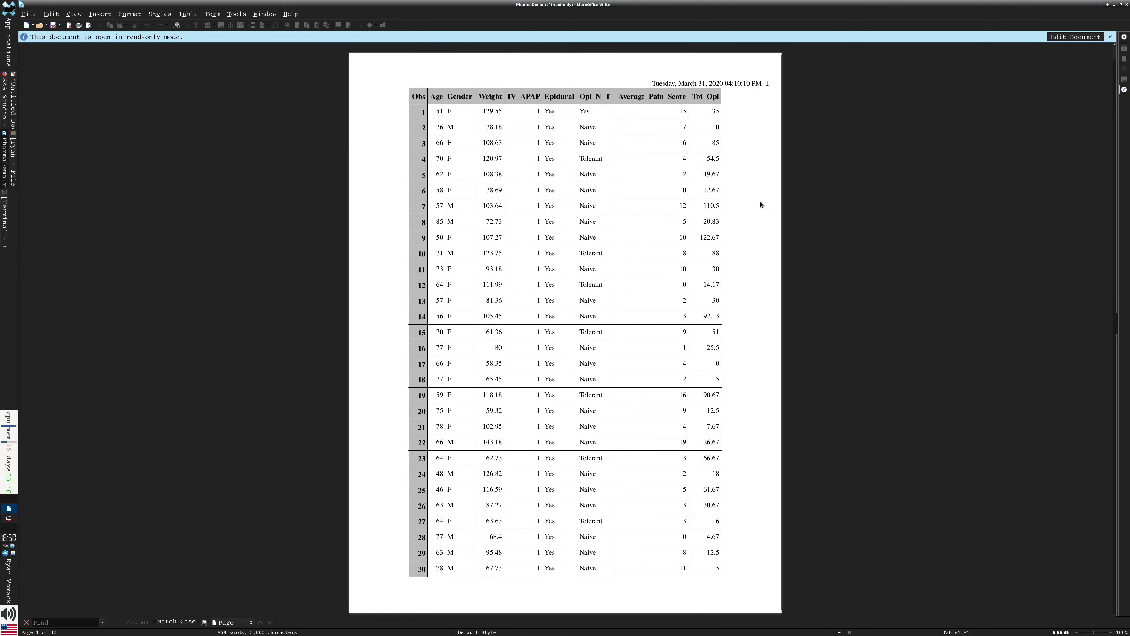
# - Look through the recorded data listings and the data set contents tables in PharmaDemo.rtf
pyautogui.scroll(-6, 777, 200)
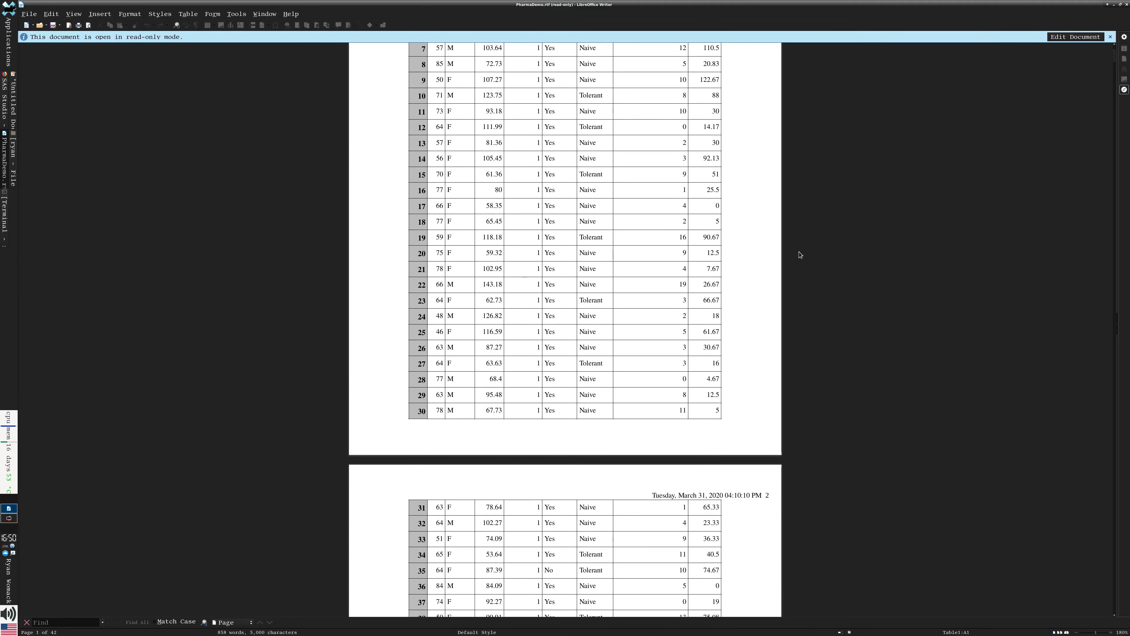
pyautogui.scroll(-13, 802, 257)
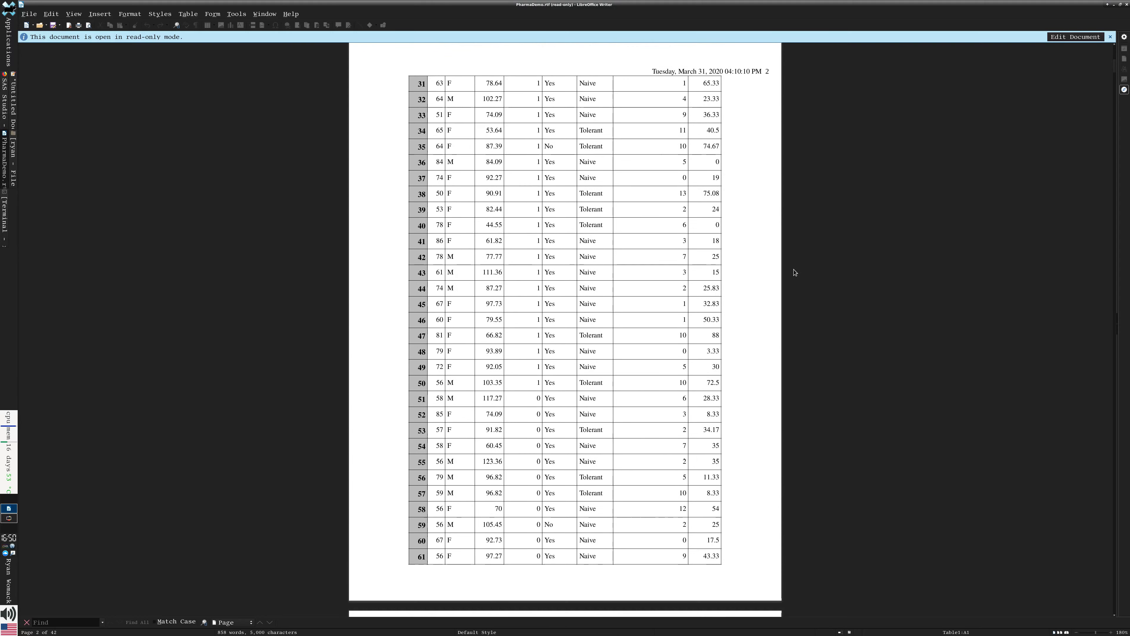
pyautogui.scroll(-20, 791, 272)
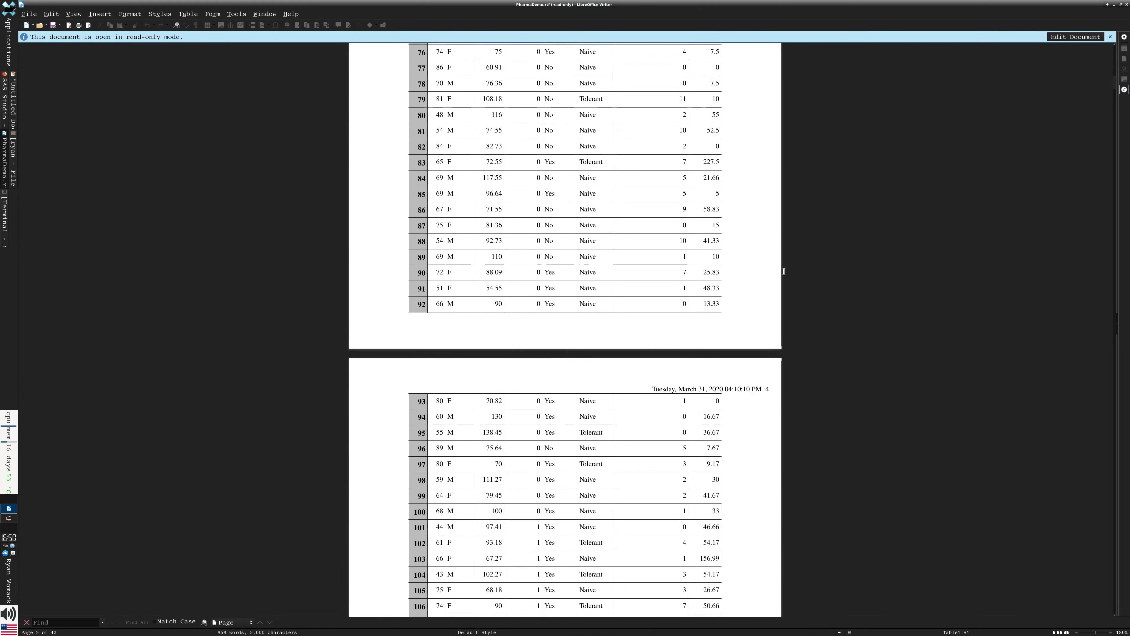
pyautogui.scroll(-20, 771, 324)
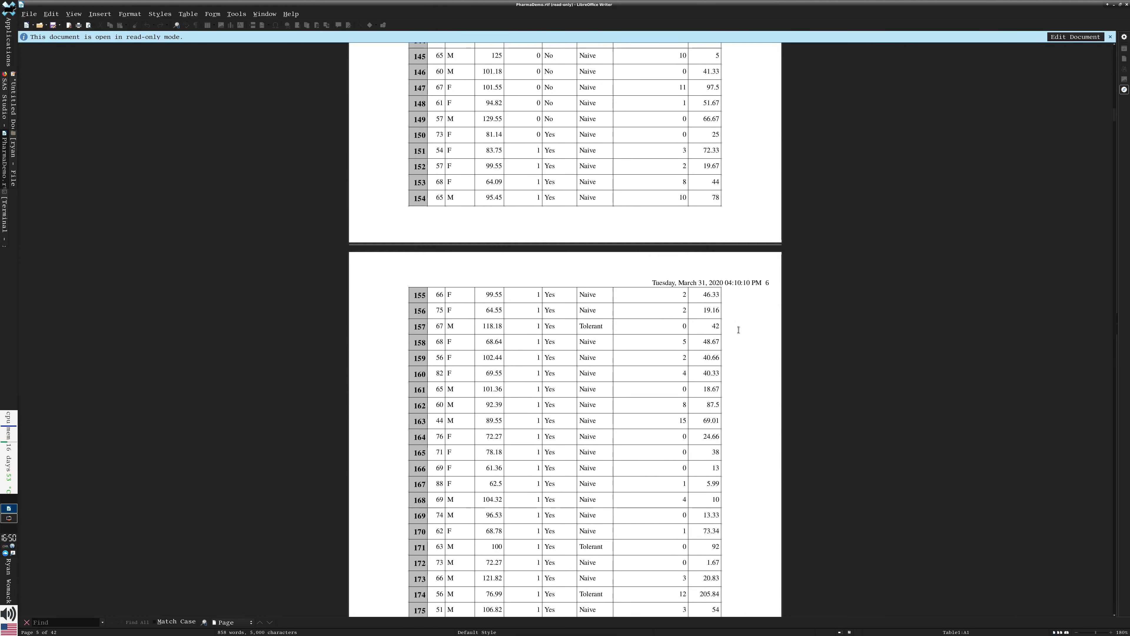
pyautogui.scroll(-20, 755, 316)
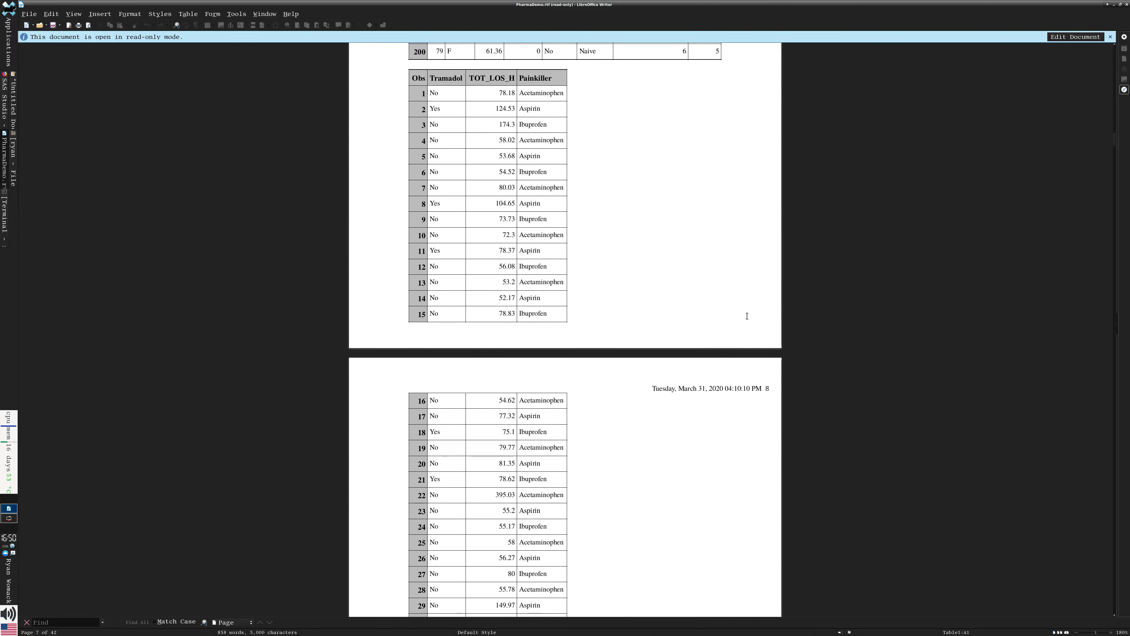
pyautogui.scroll(-20, 723, 298)
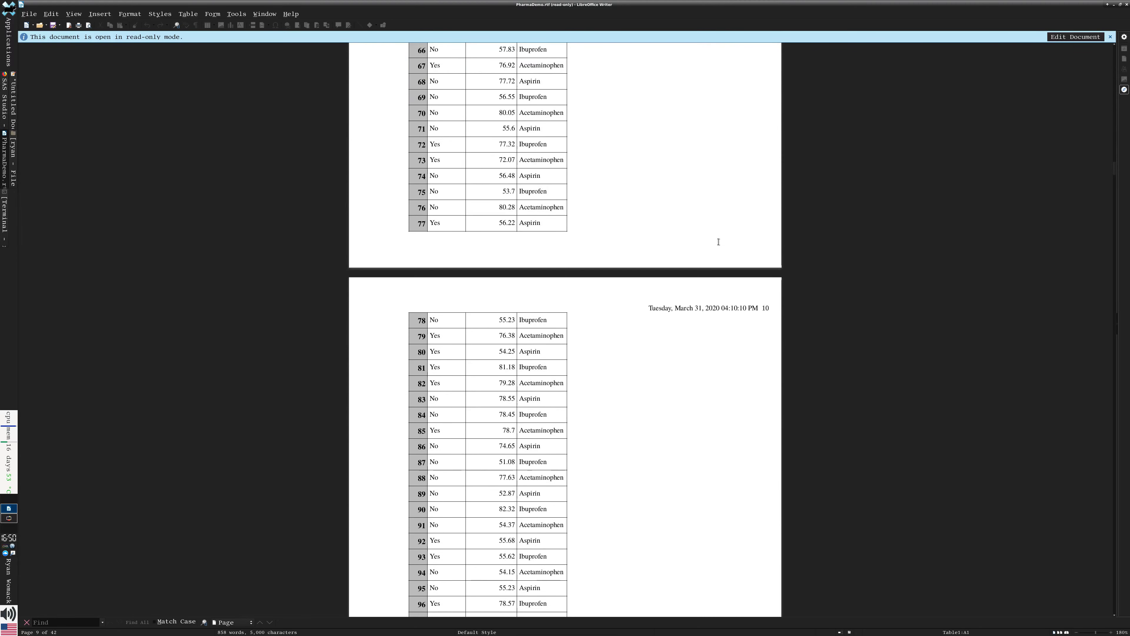
pyautogui.scroll(-16, 729, 240)
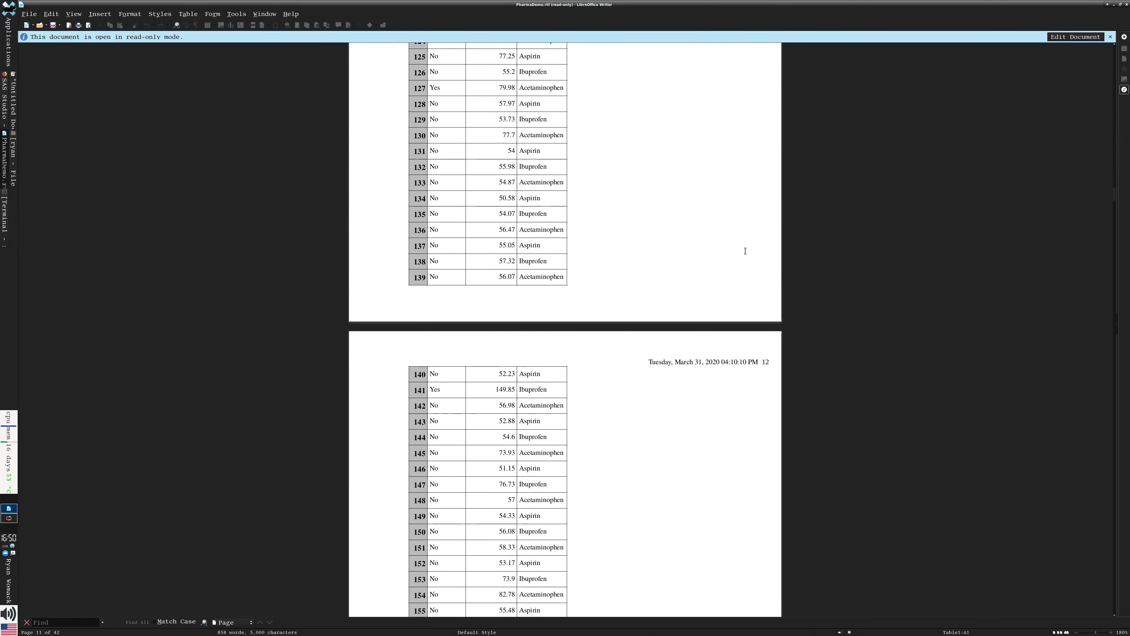
pyautogui.scroll(-20, 753, 268)
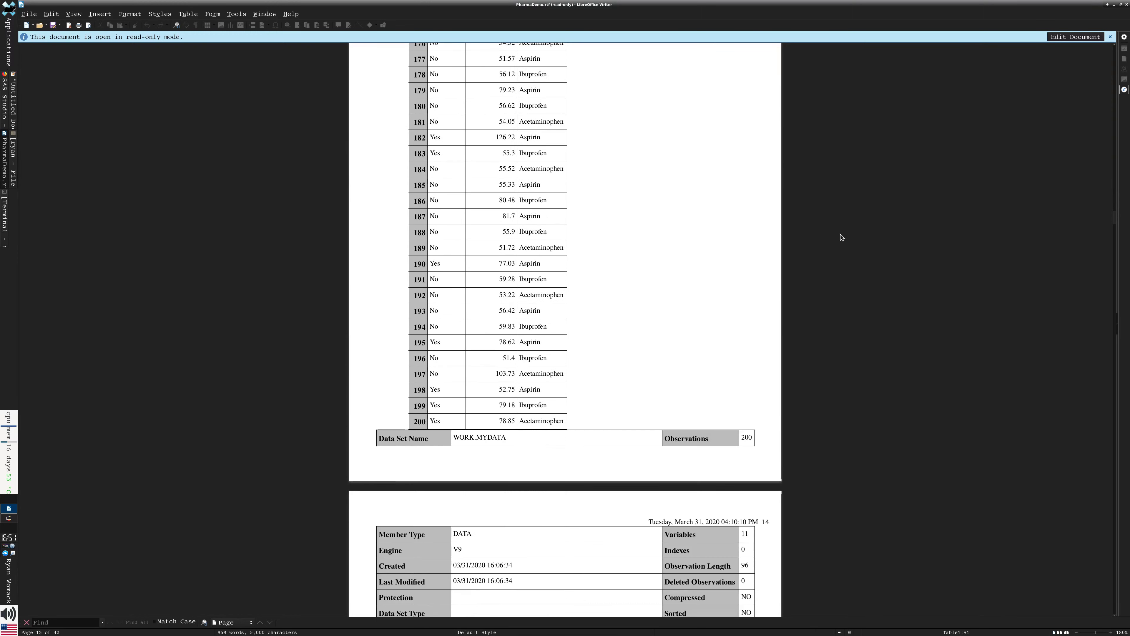
pyautogui.scroll(-20, 839, 235)
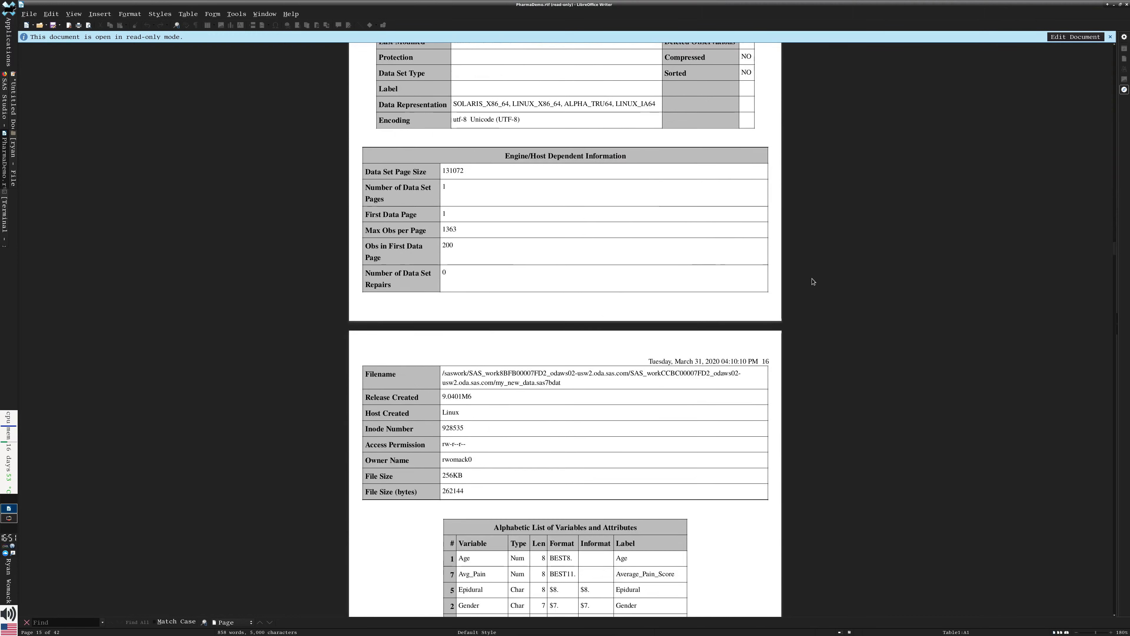
# - Examine the recorded univariate statistics, FREQ tables and tests, and the Q-Q and probability plots for Weight
pyautogui.scroll(-10, 628, 280)
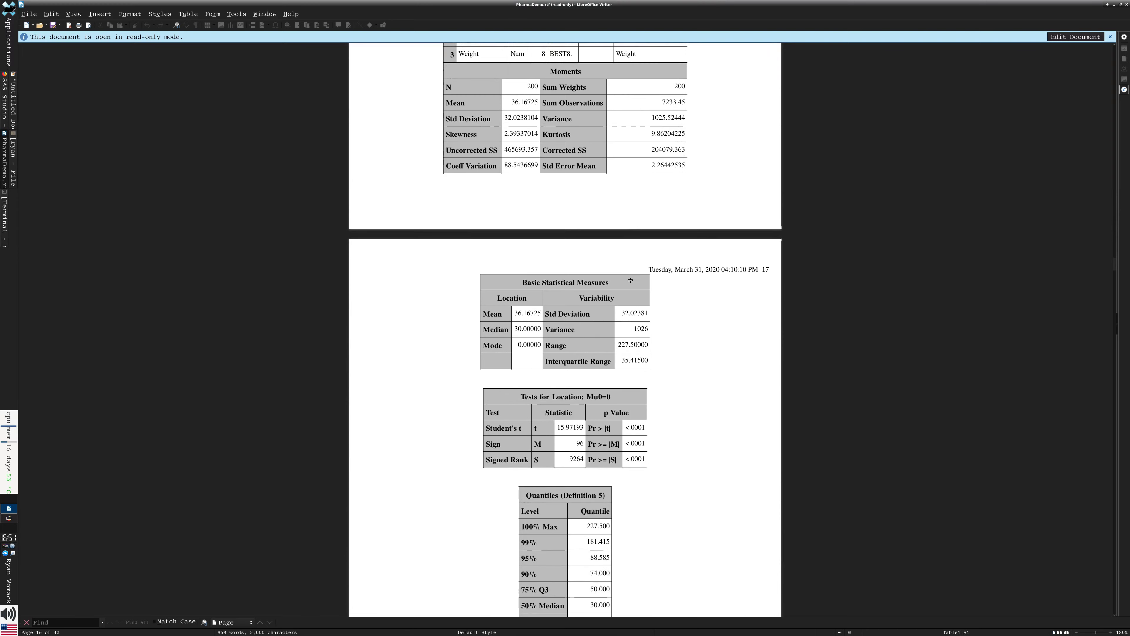
pyautogui.scroll(-15, 640, 346)
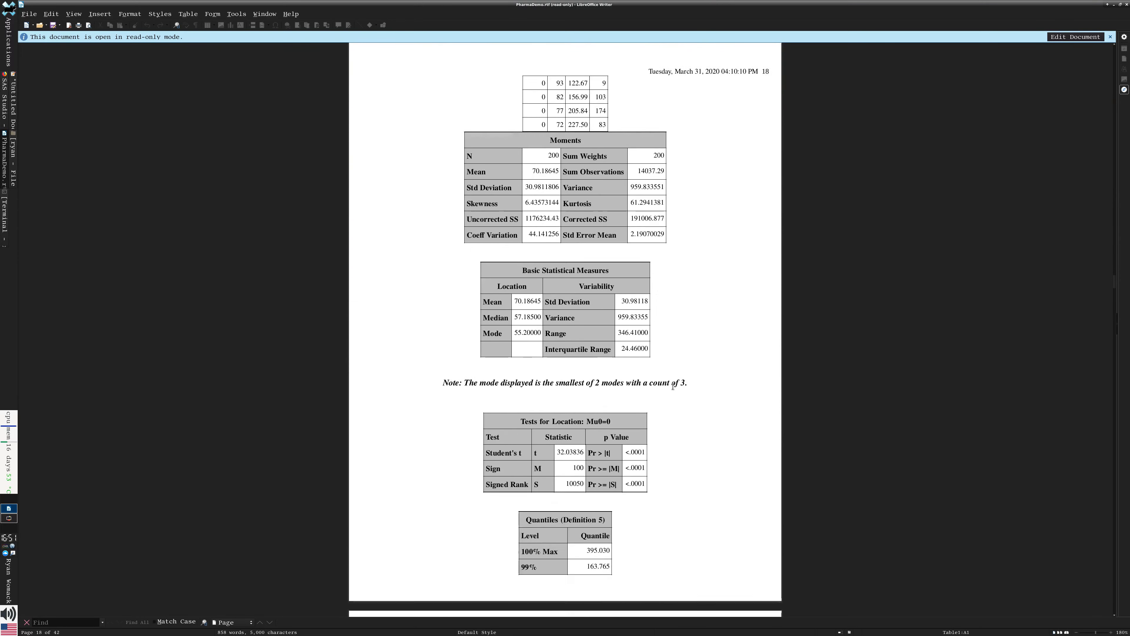
pyautogui.scroll(-20, 592, 408)
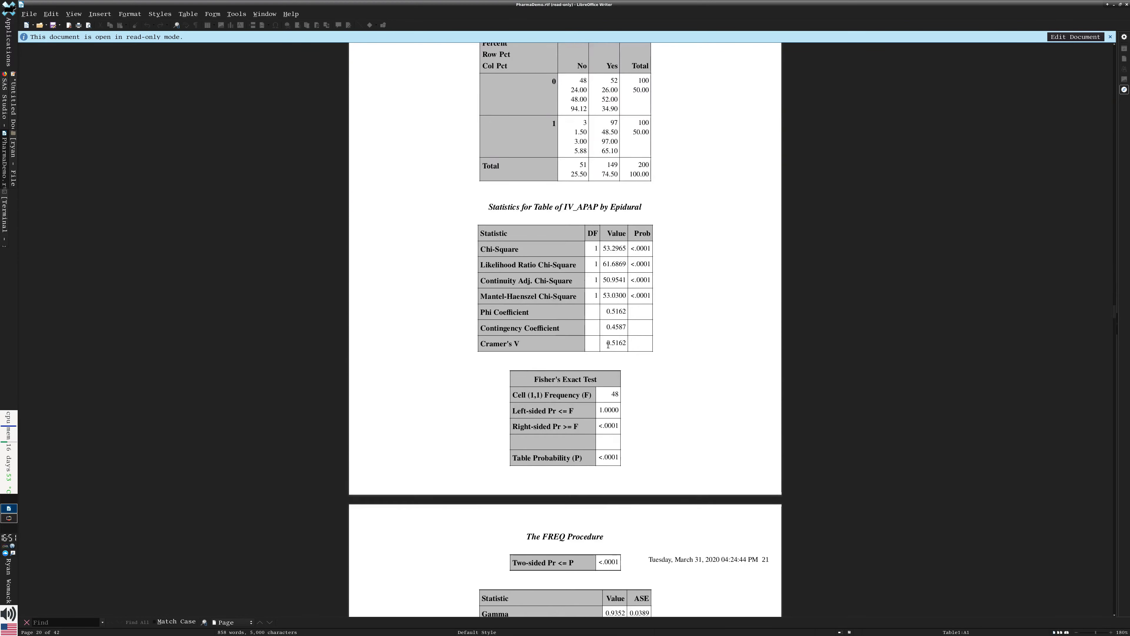
pyautogui.scroll(-20, 589, 327)
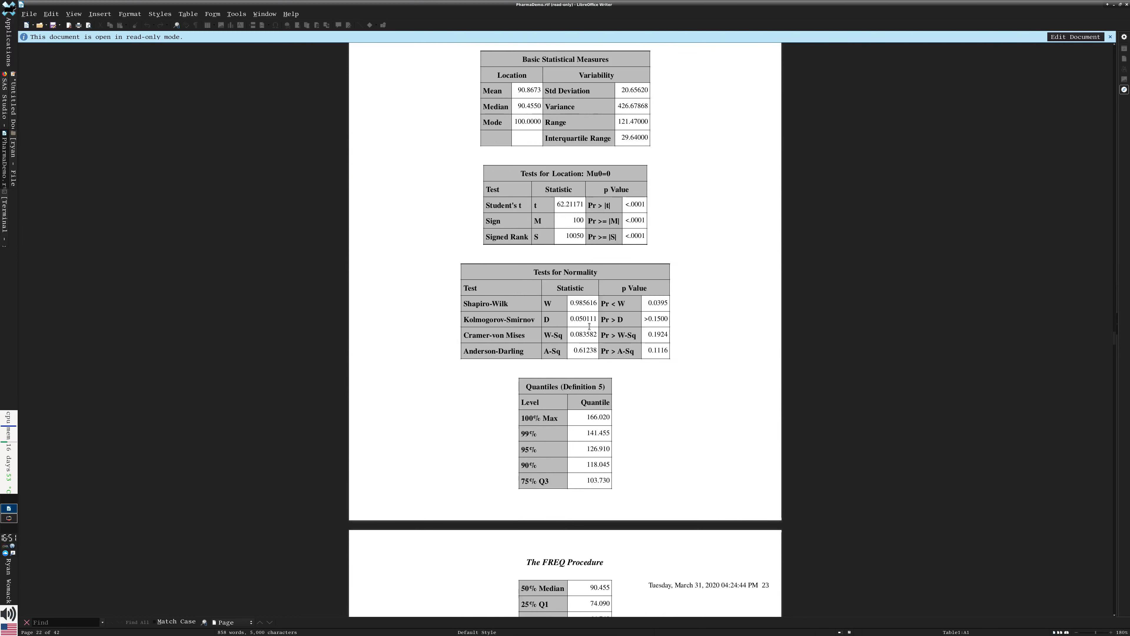
pyautogui.scroll(-8, 590, 327)
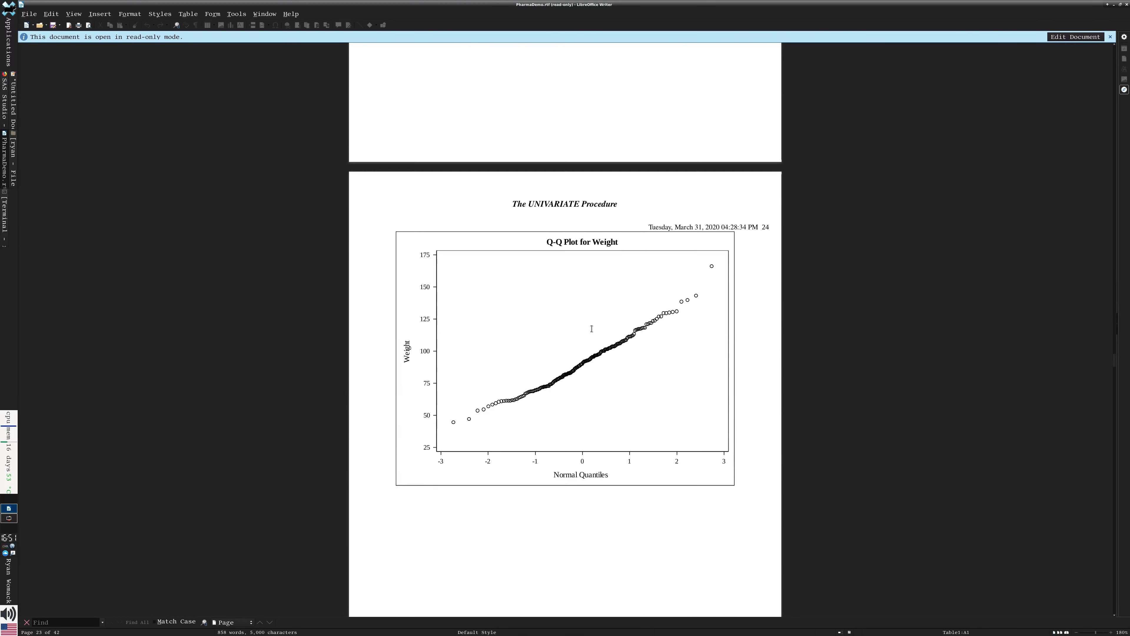
pyautogui.scroll(-1, 592, 329)
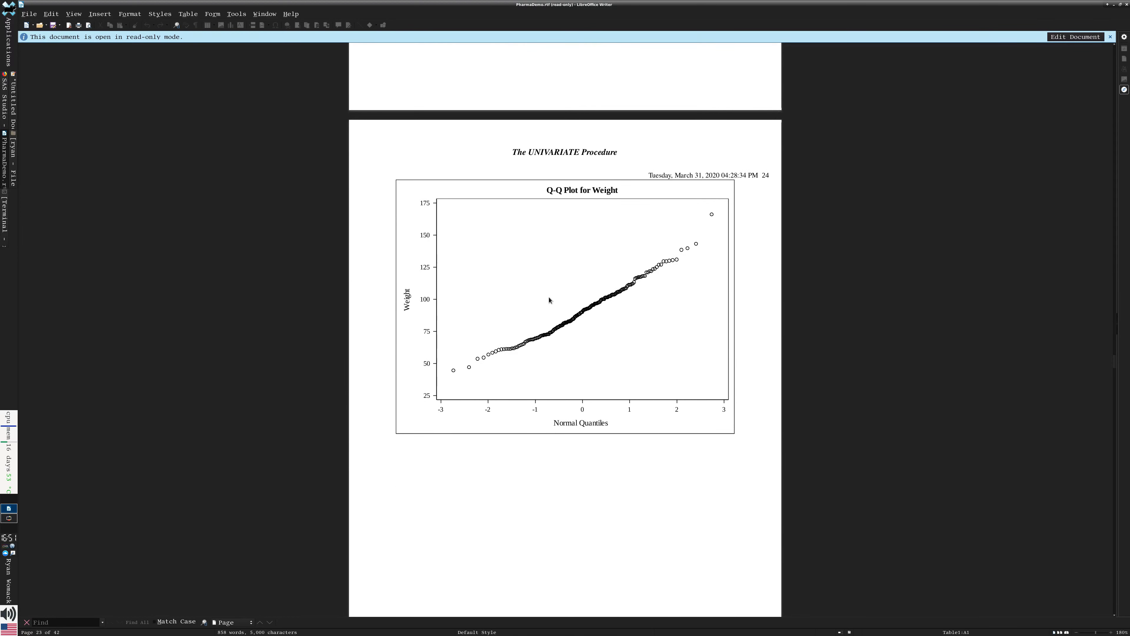
pyautogui.scroll(-6, 548, 299)
pyautogui.scroll(-1, 558, 344)
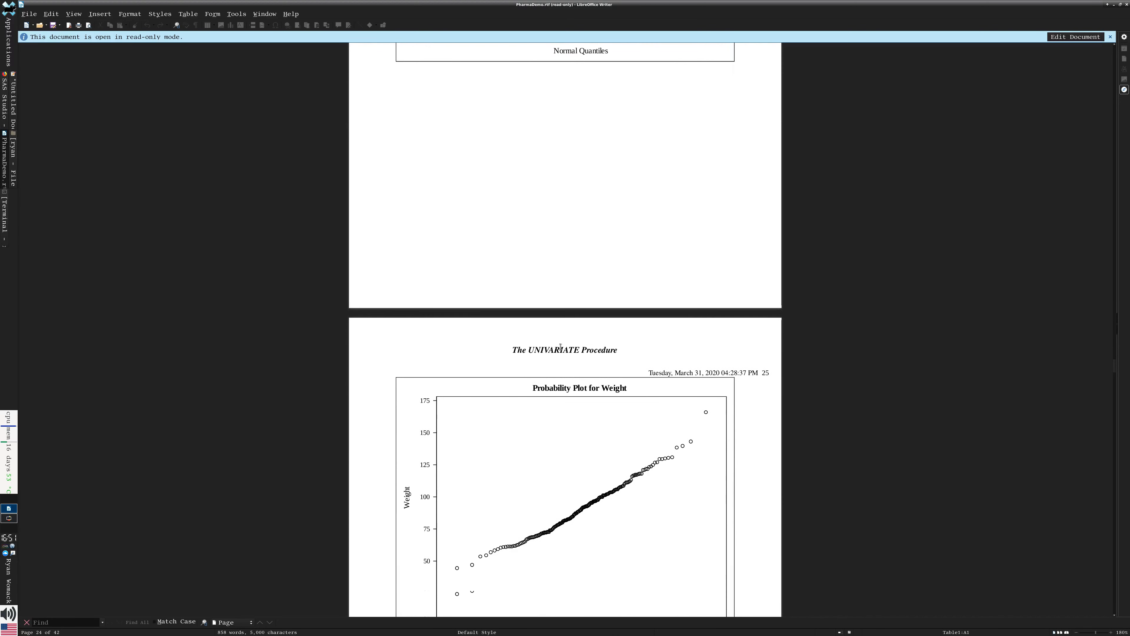
pyautogui.scroll(-4, 642, 414)
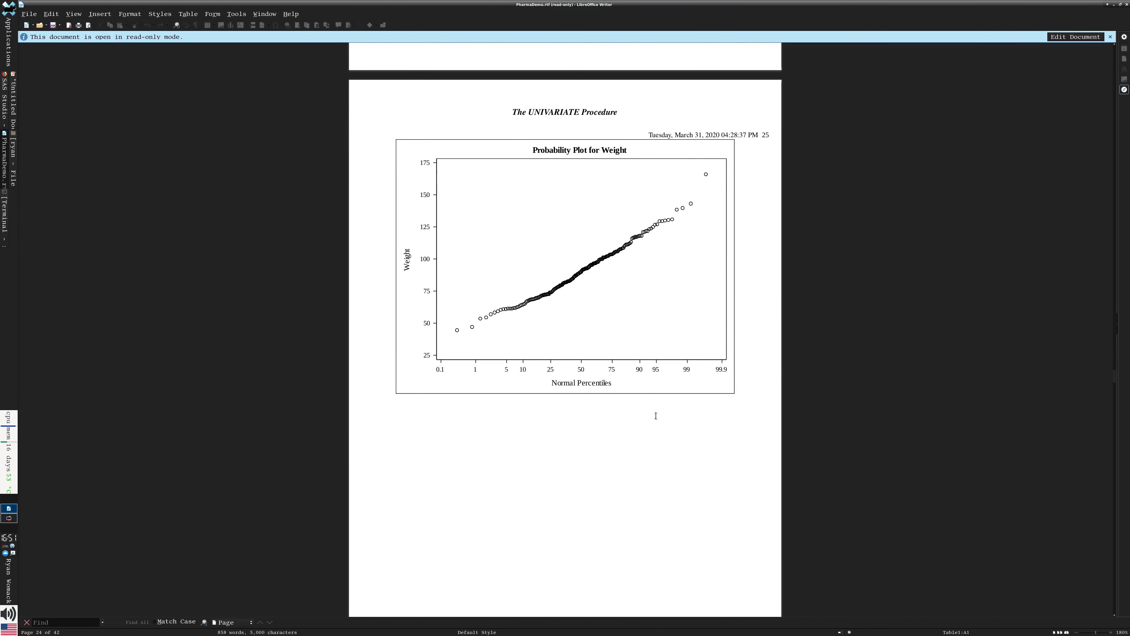
# - Examine the TTEST output for Weight by IV_APAP, including its tables, distribution plot and Q-Q plots
pyautogui.scroll(-10, 656, 416)
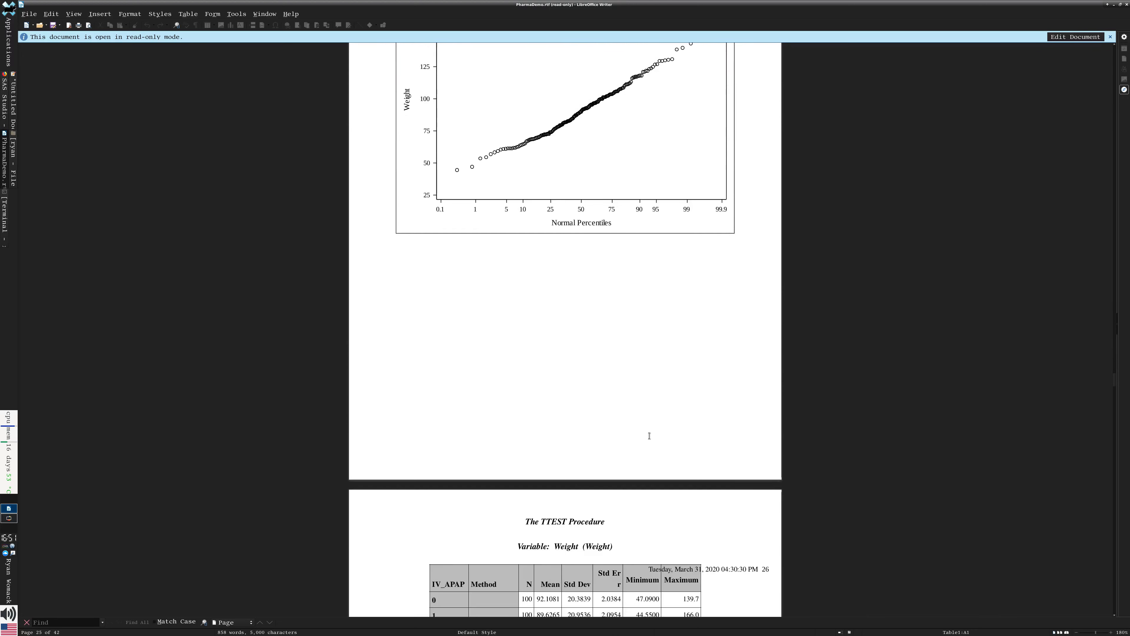
pyautogui.scroll(-1, 657, 438)
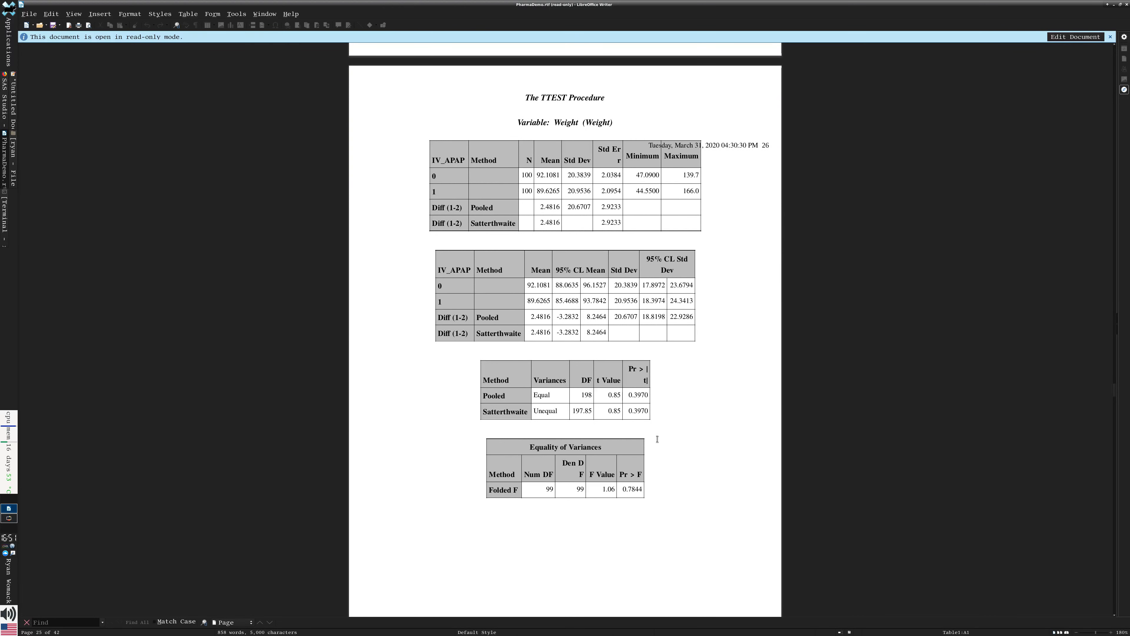
pyautogui.scroll(-8, 657, 439)
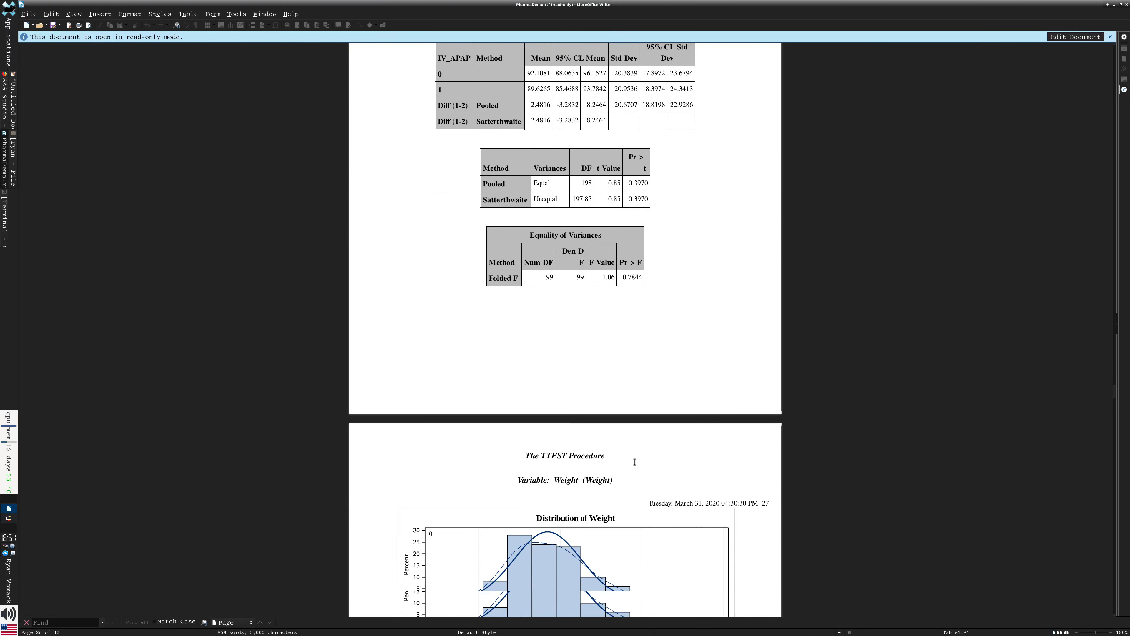
pyautogui.scroll(-17, 635, 461)
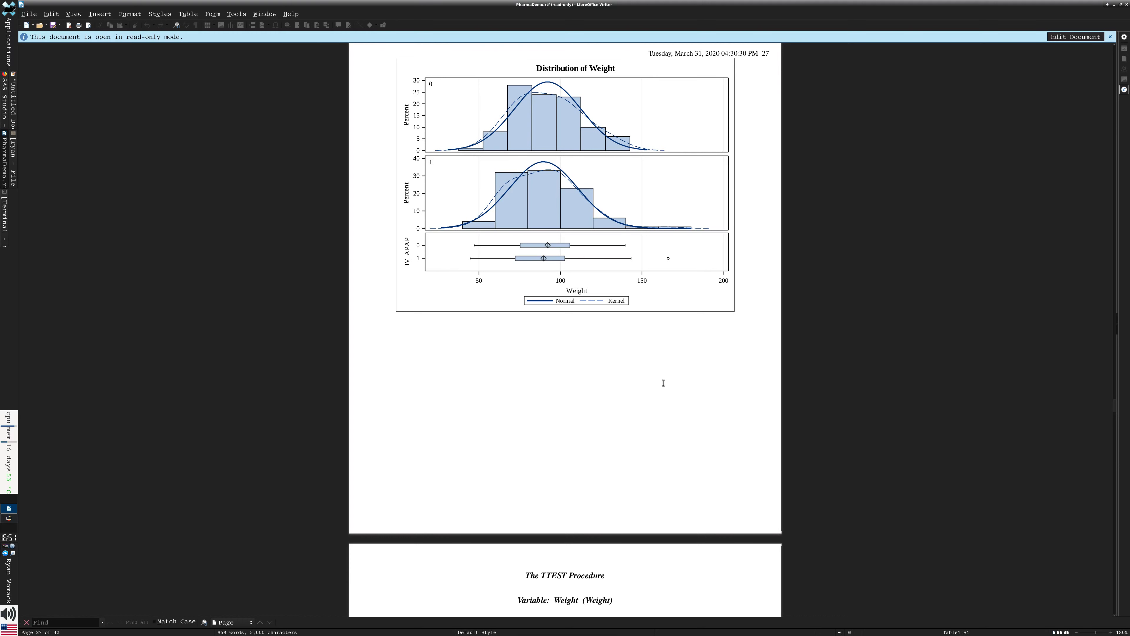
pyautogui.scroll(-3, 663, 383)
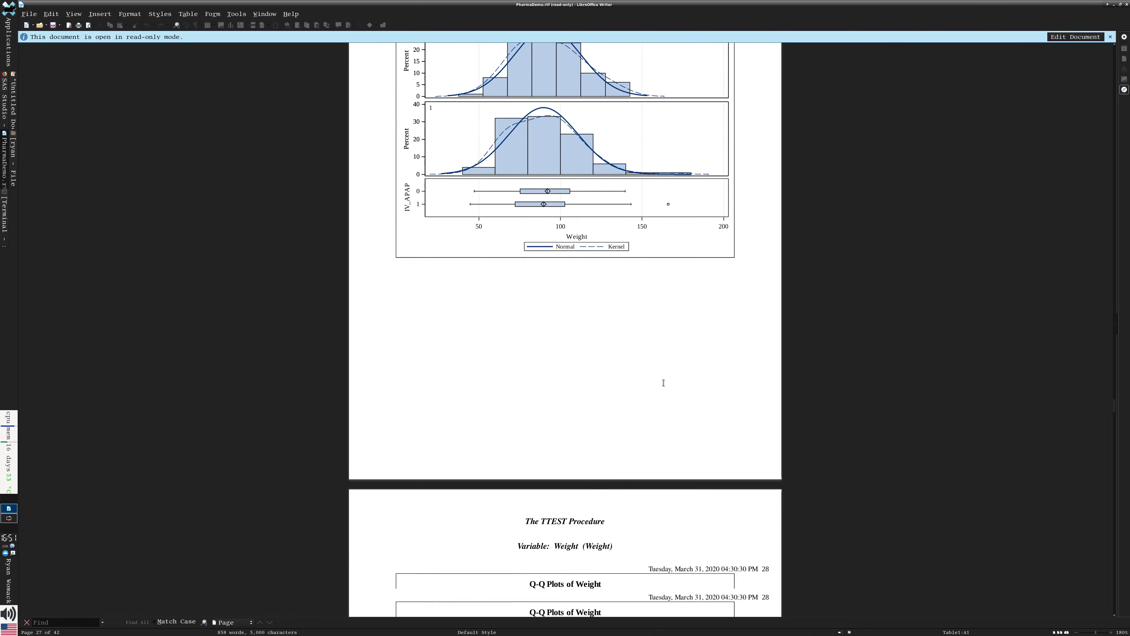
pyautogui.scroll(-2, 663, 382)
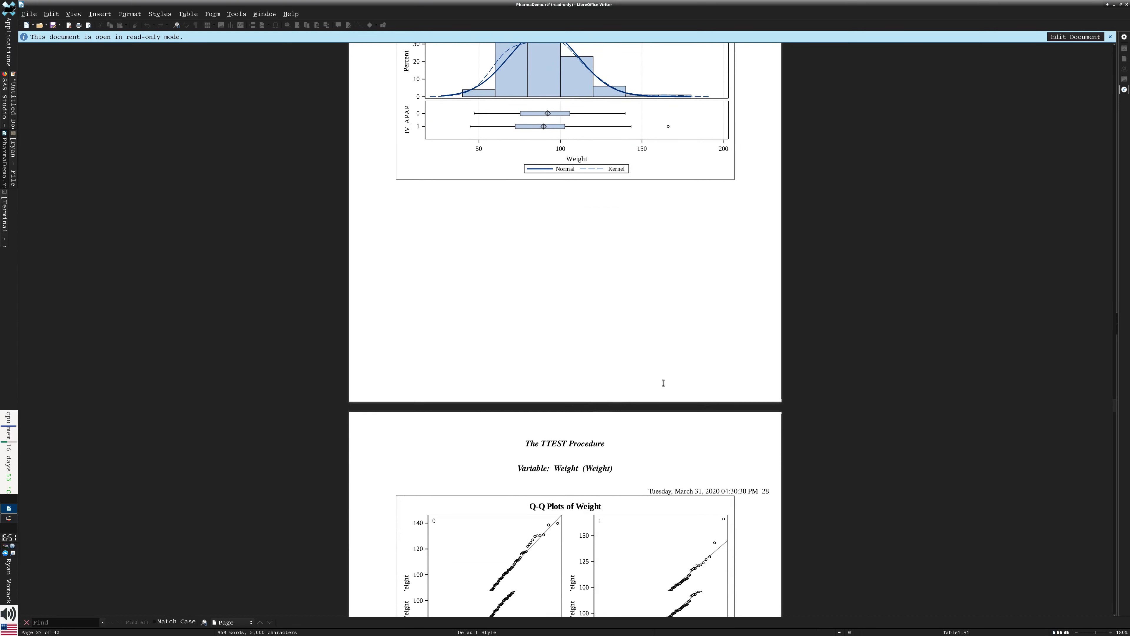
pyautogui.scroll(-4, 663, 383)
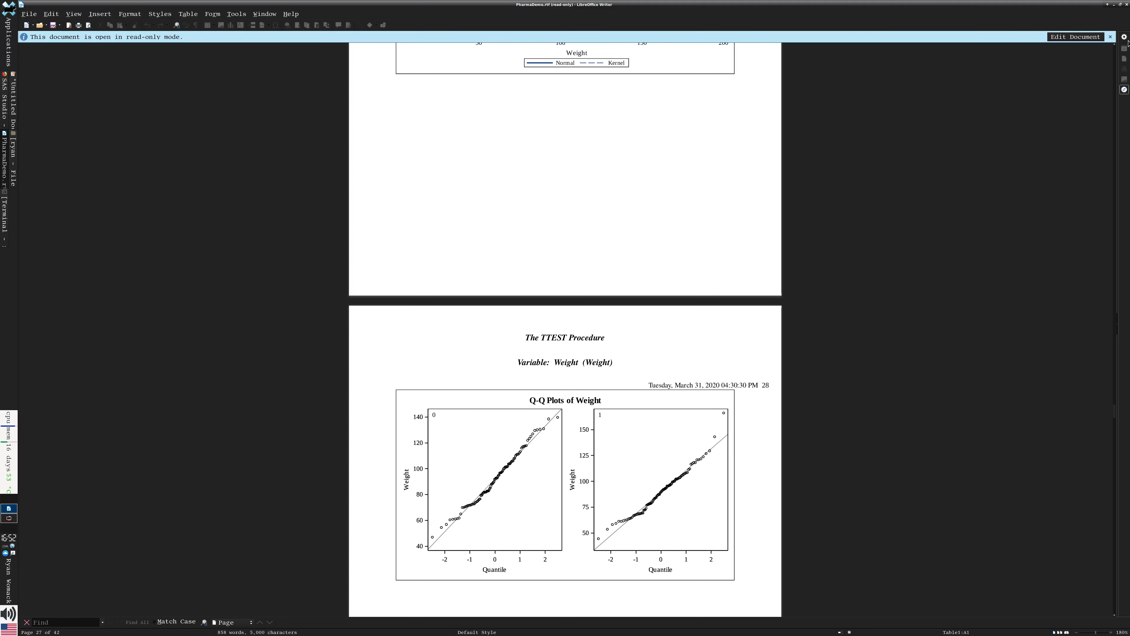
# - Close the PharmaDemo.rtf document, return to the code of Pharma_demo.sas and review its final sections
pyautogui.click(1125, 4)
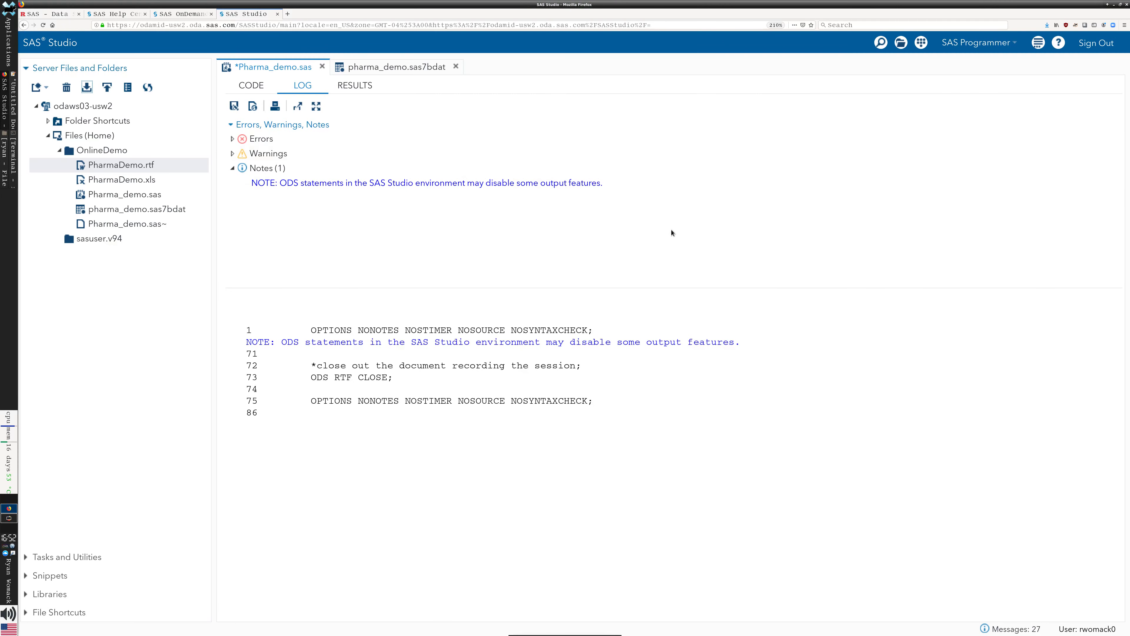
pyautogui.click(251, 85)
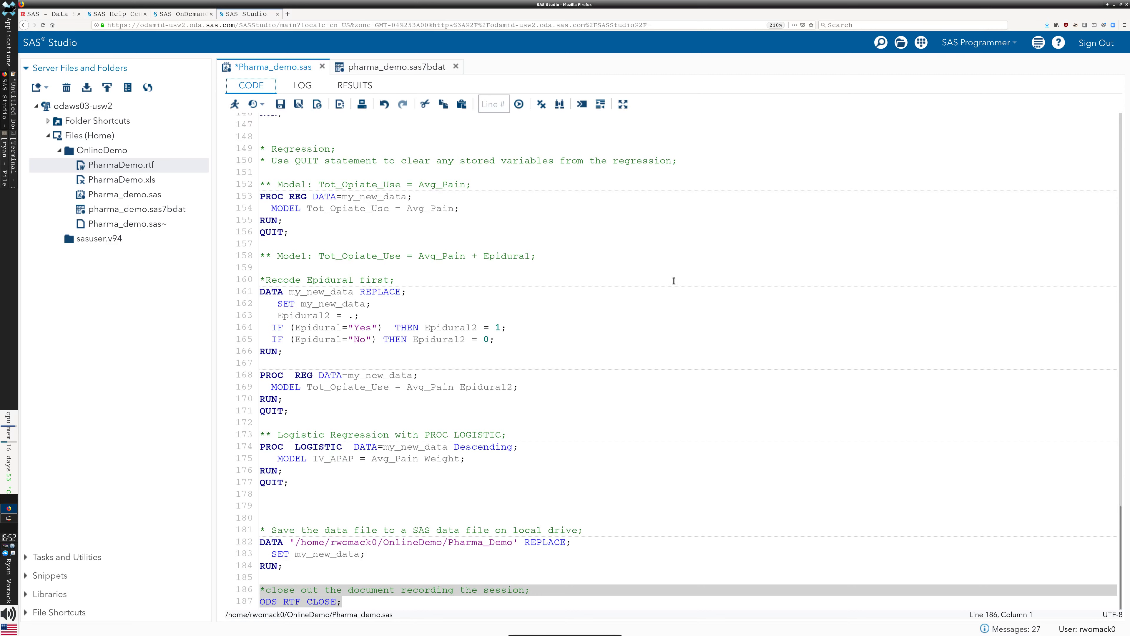
pyautogui.scroll(4, 673, 280)
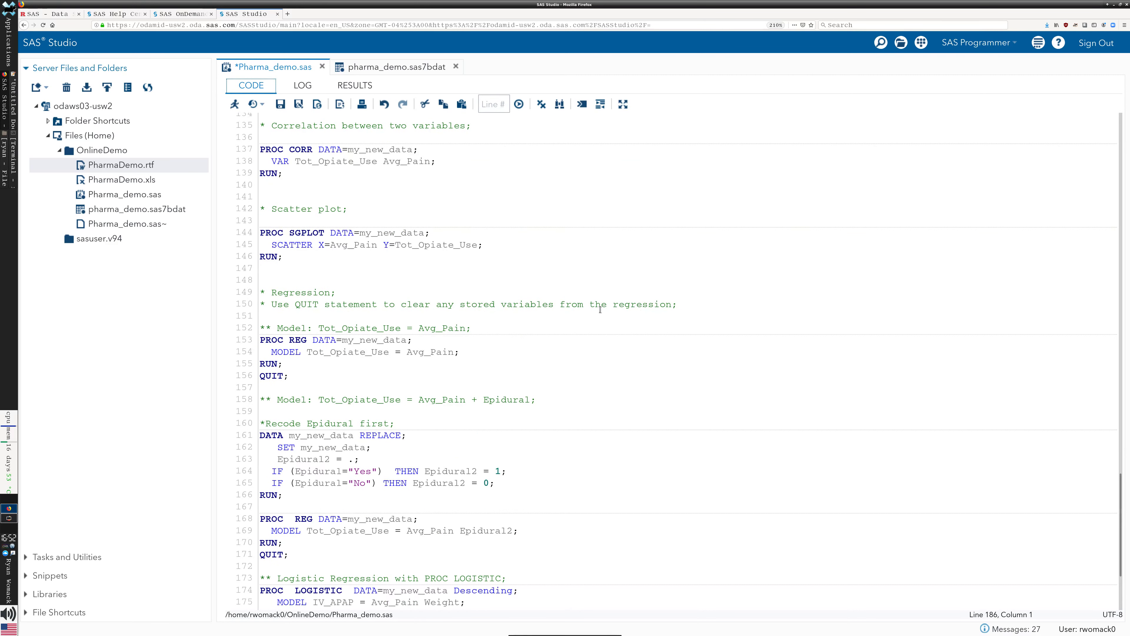
pyautogui.scroll(-4, 470, 334)
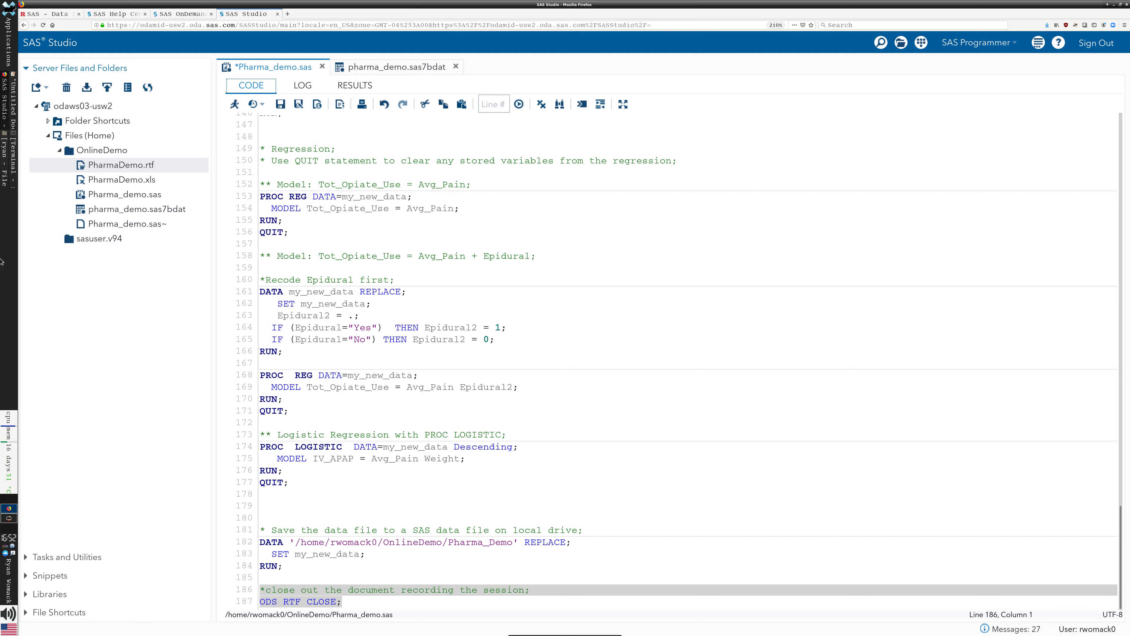
# - Switch to the Data Services: SAS research guide and go back up to the Introduction to SAS Workshop materials
pyautogui.click(46, 14)
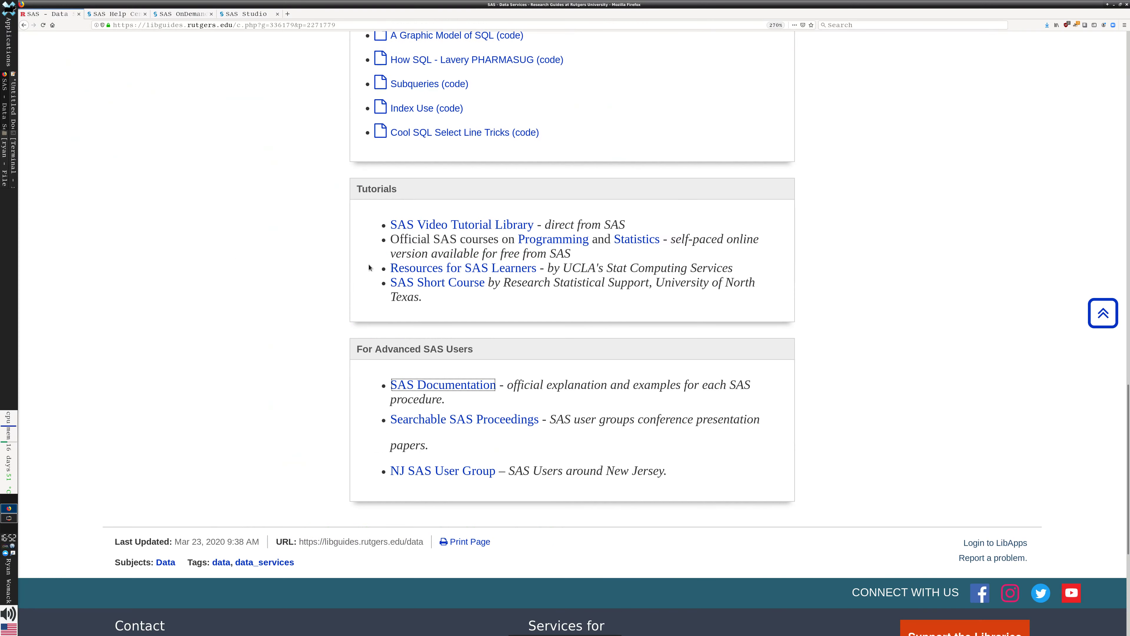
pyautogui.scroll(10, 1036, 445)
pyautogui.scroll(10, 1037, 445)
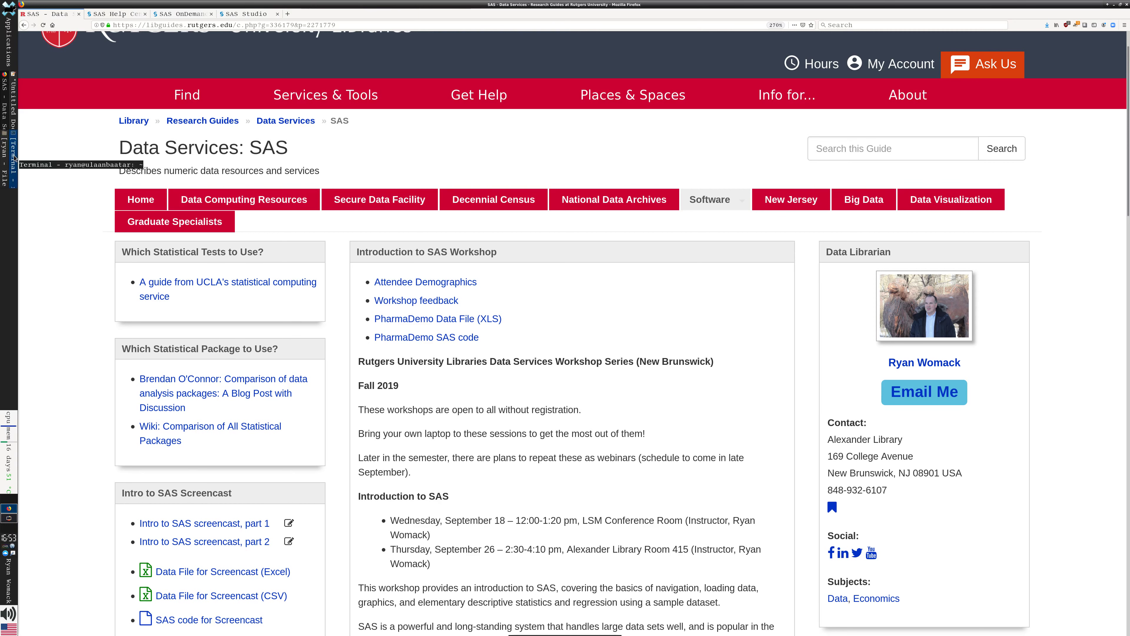
pyautogui.click(14, 156)
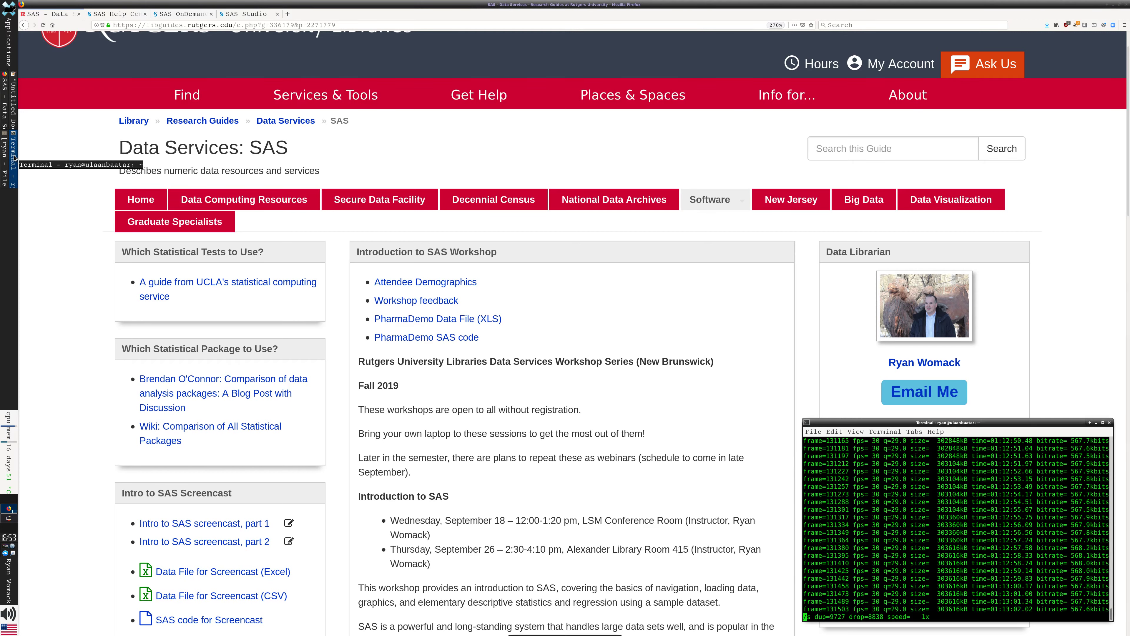